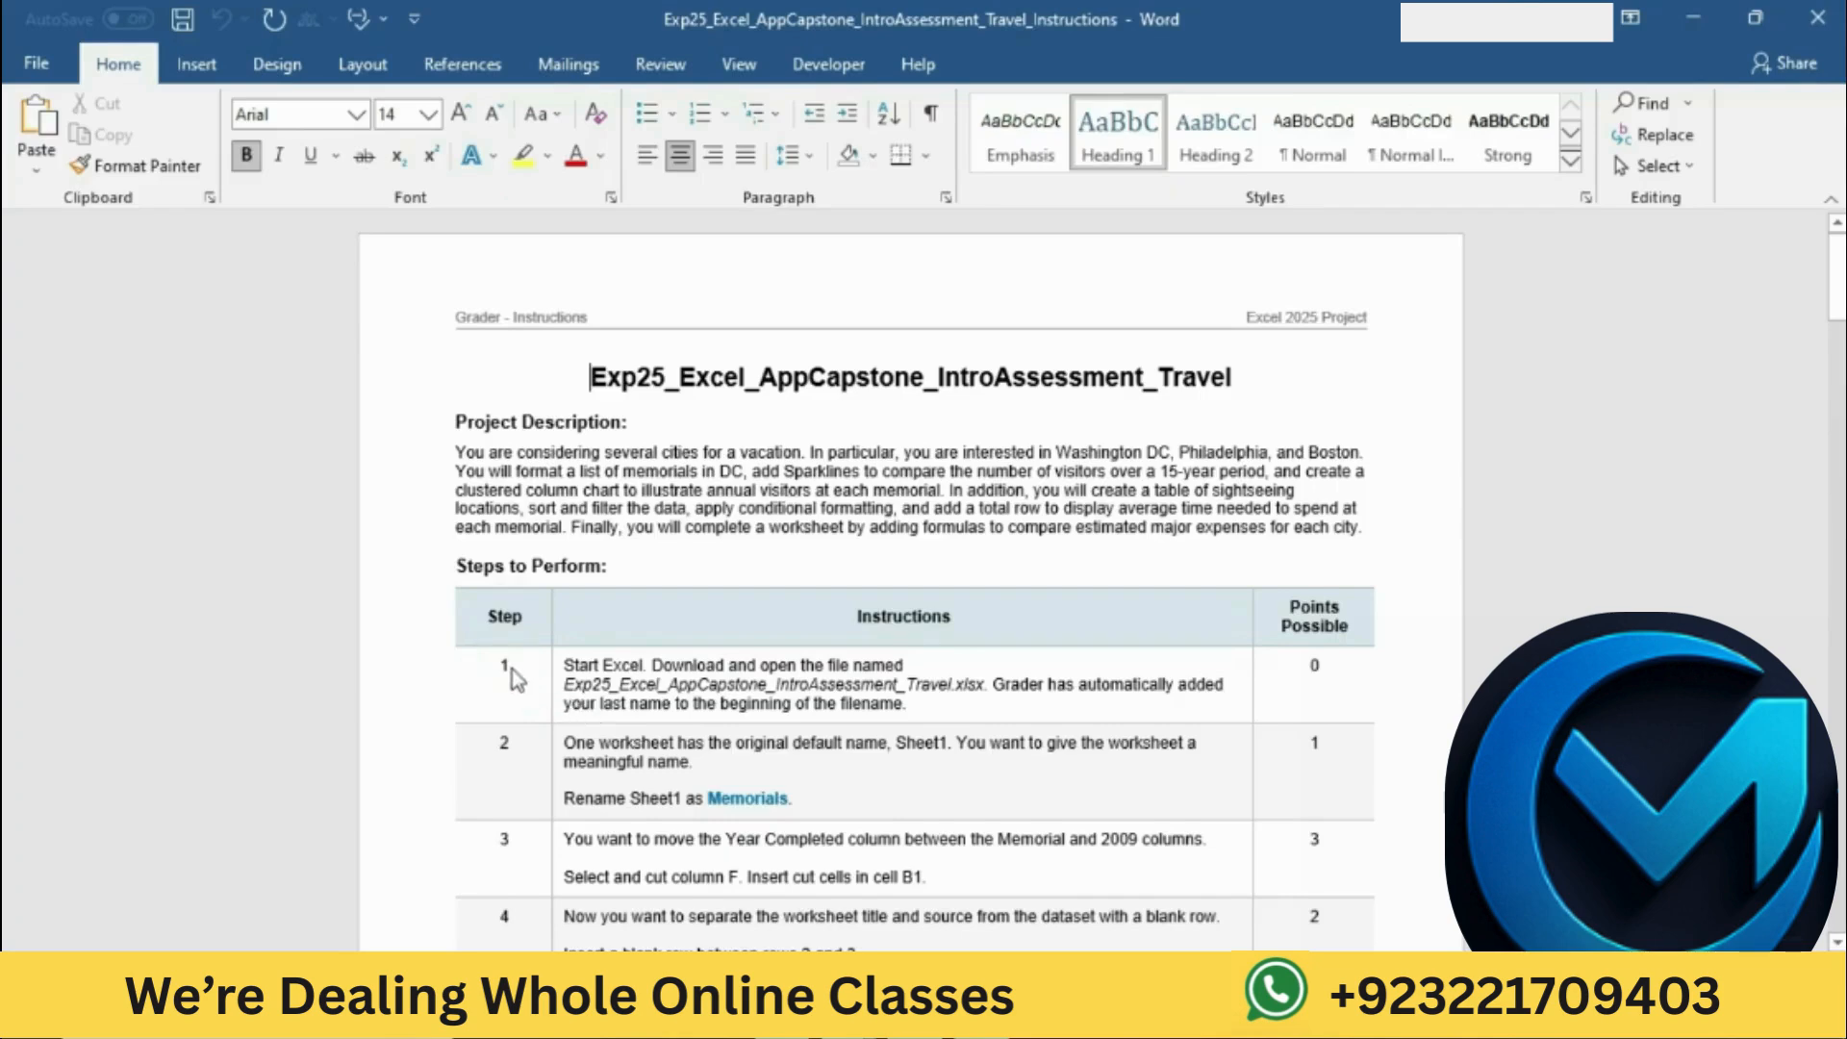
# Step: Set the font size of the instructions table, from step 1 to the document's end, to 12
pyautogui.click(624, 670)
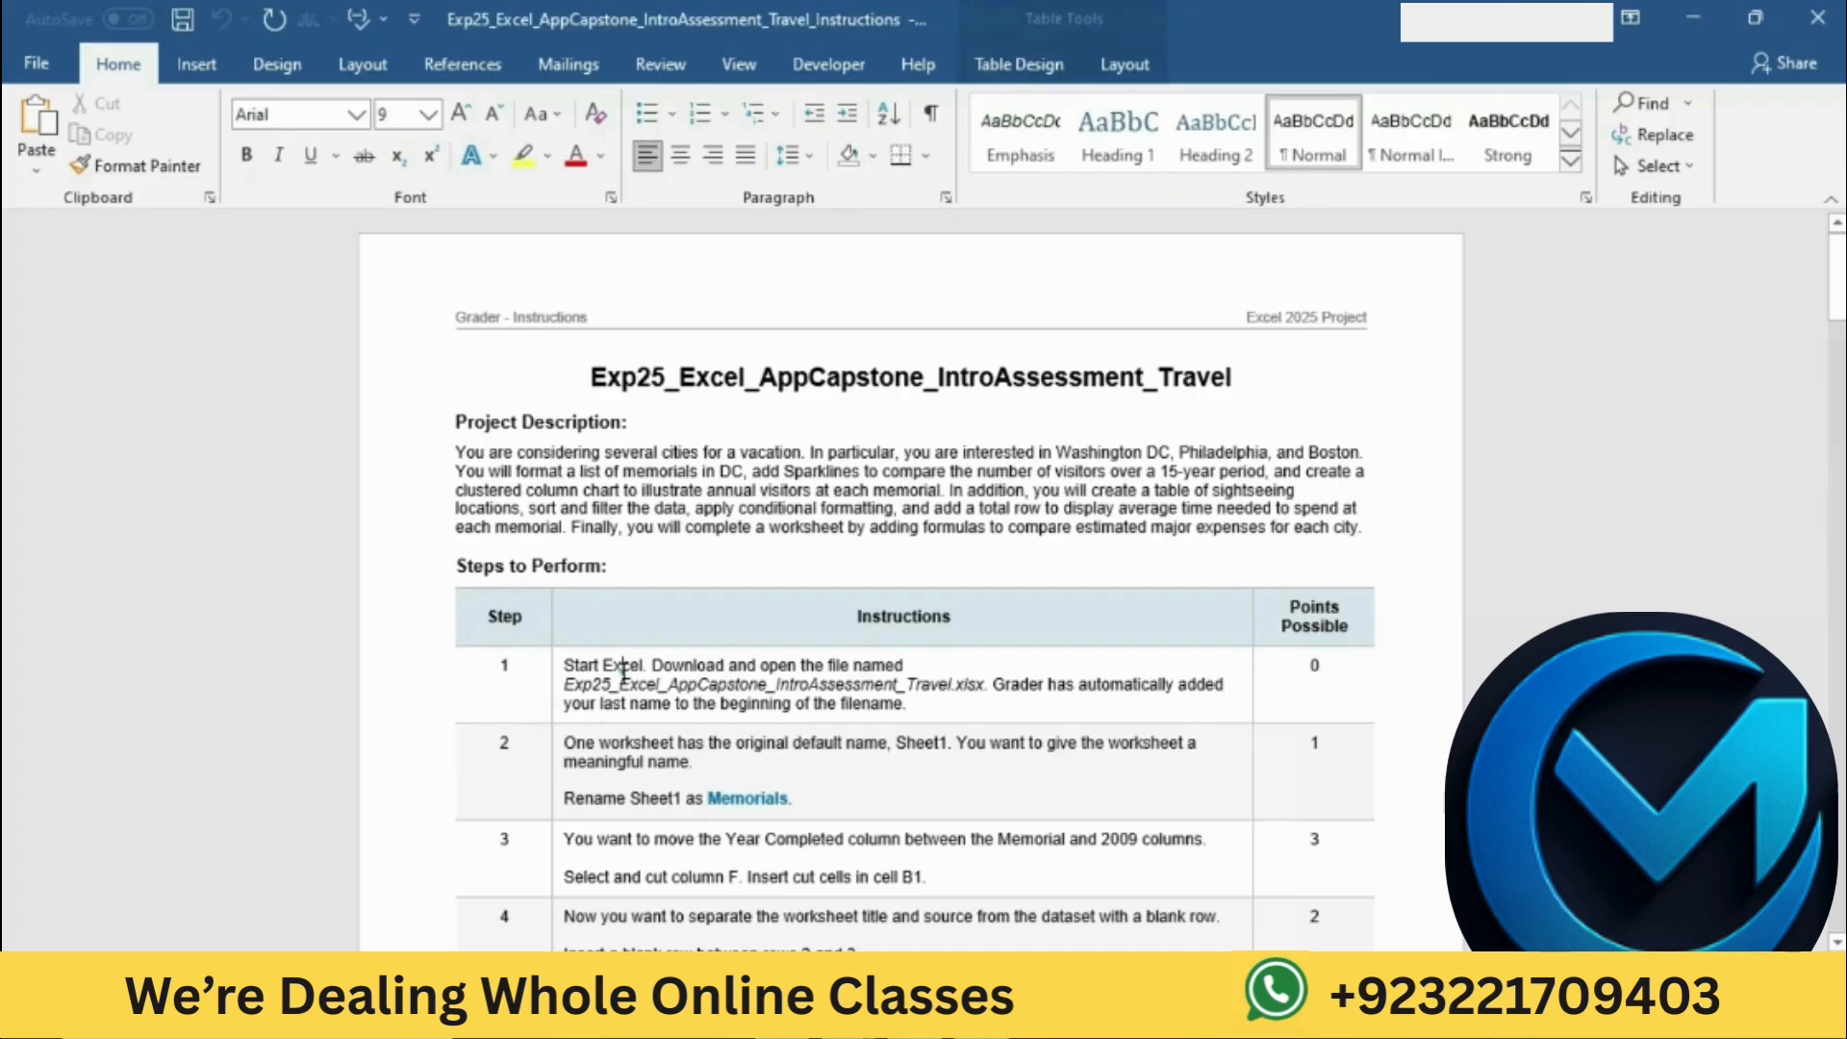
pyautogui.scroll(-2, 538, 616)
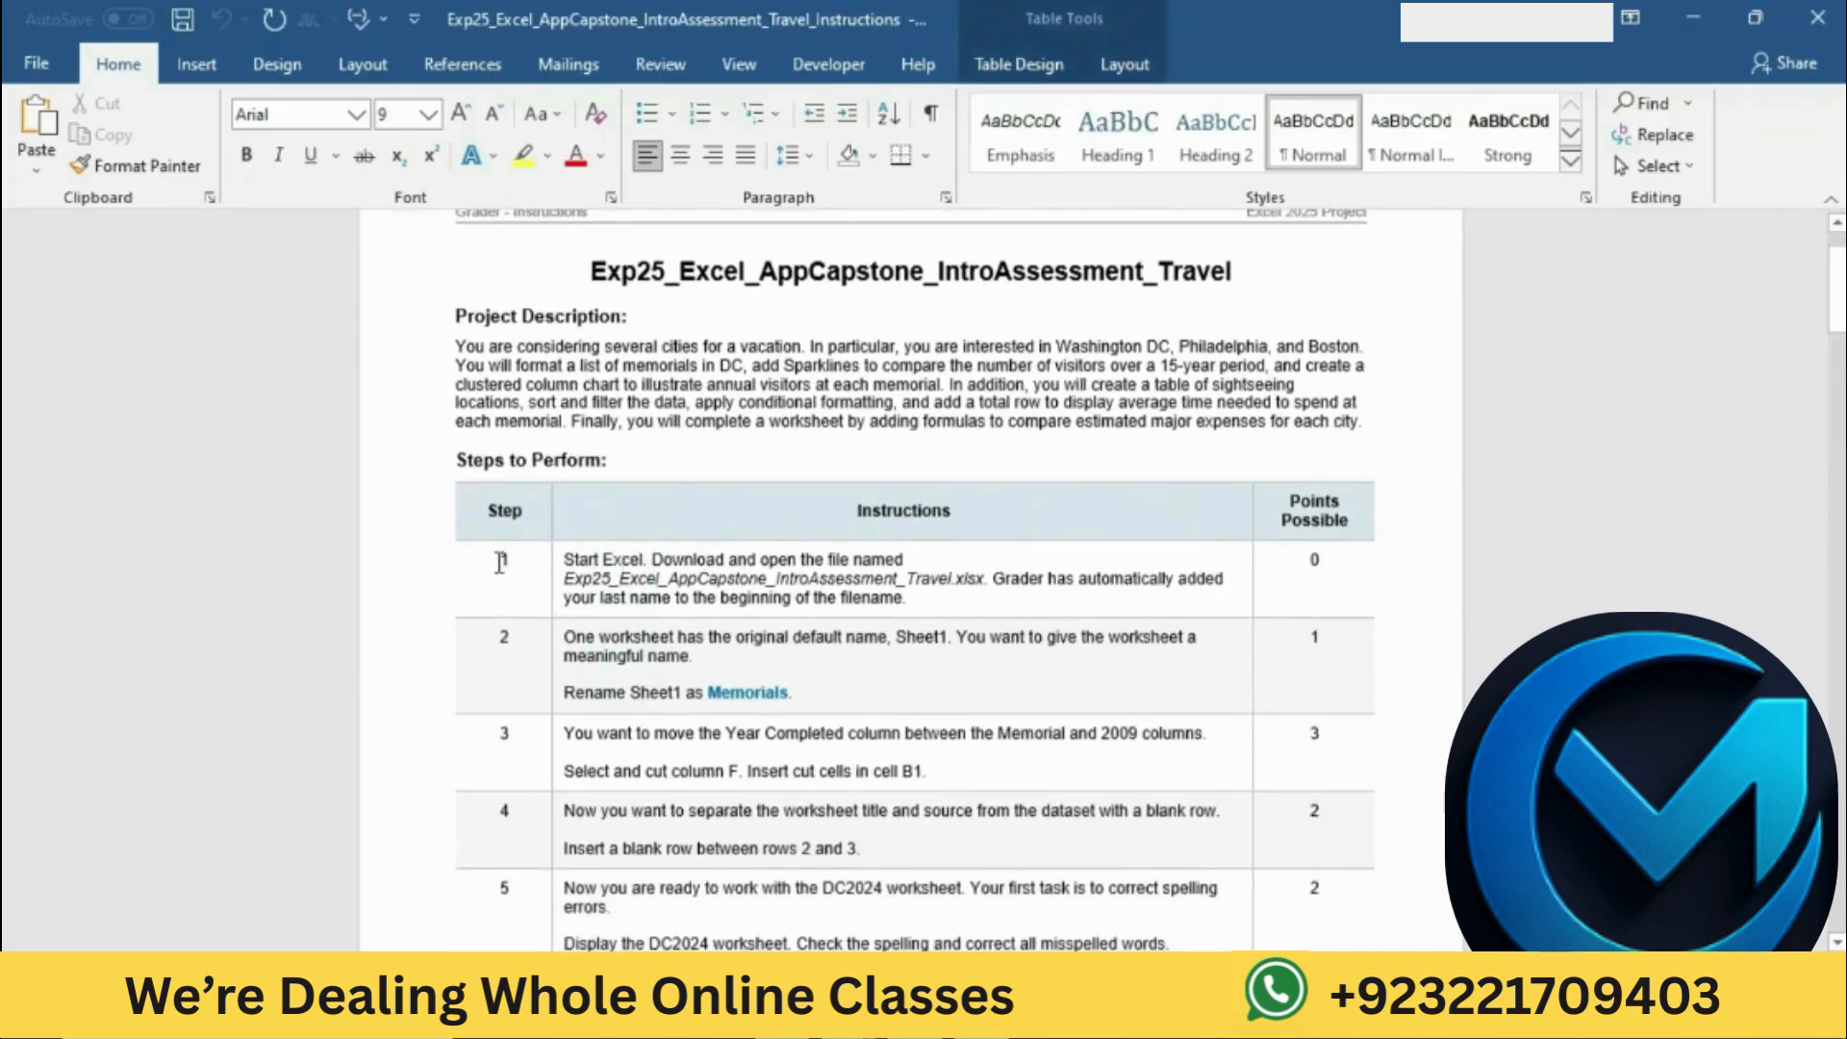
pyautogui.moveTo(501, 562); pyautogui.dragTo(833, 660)
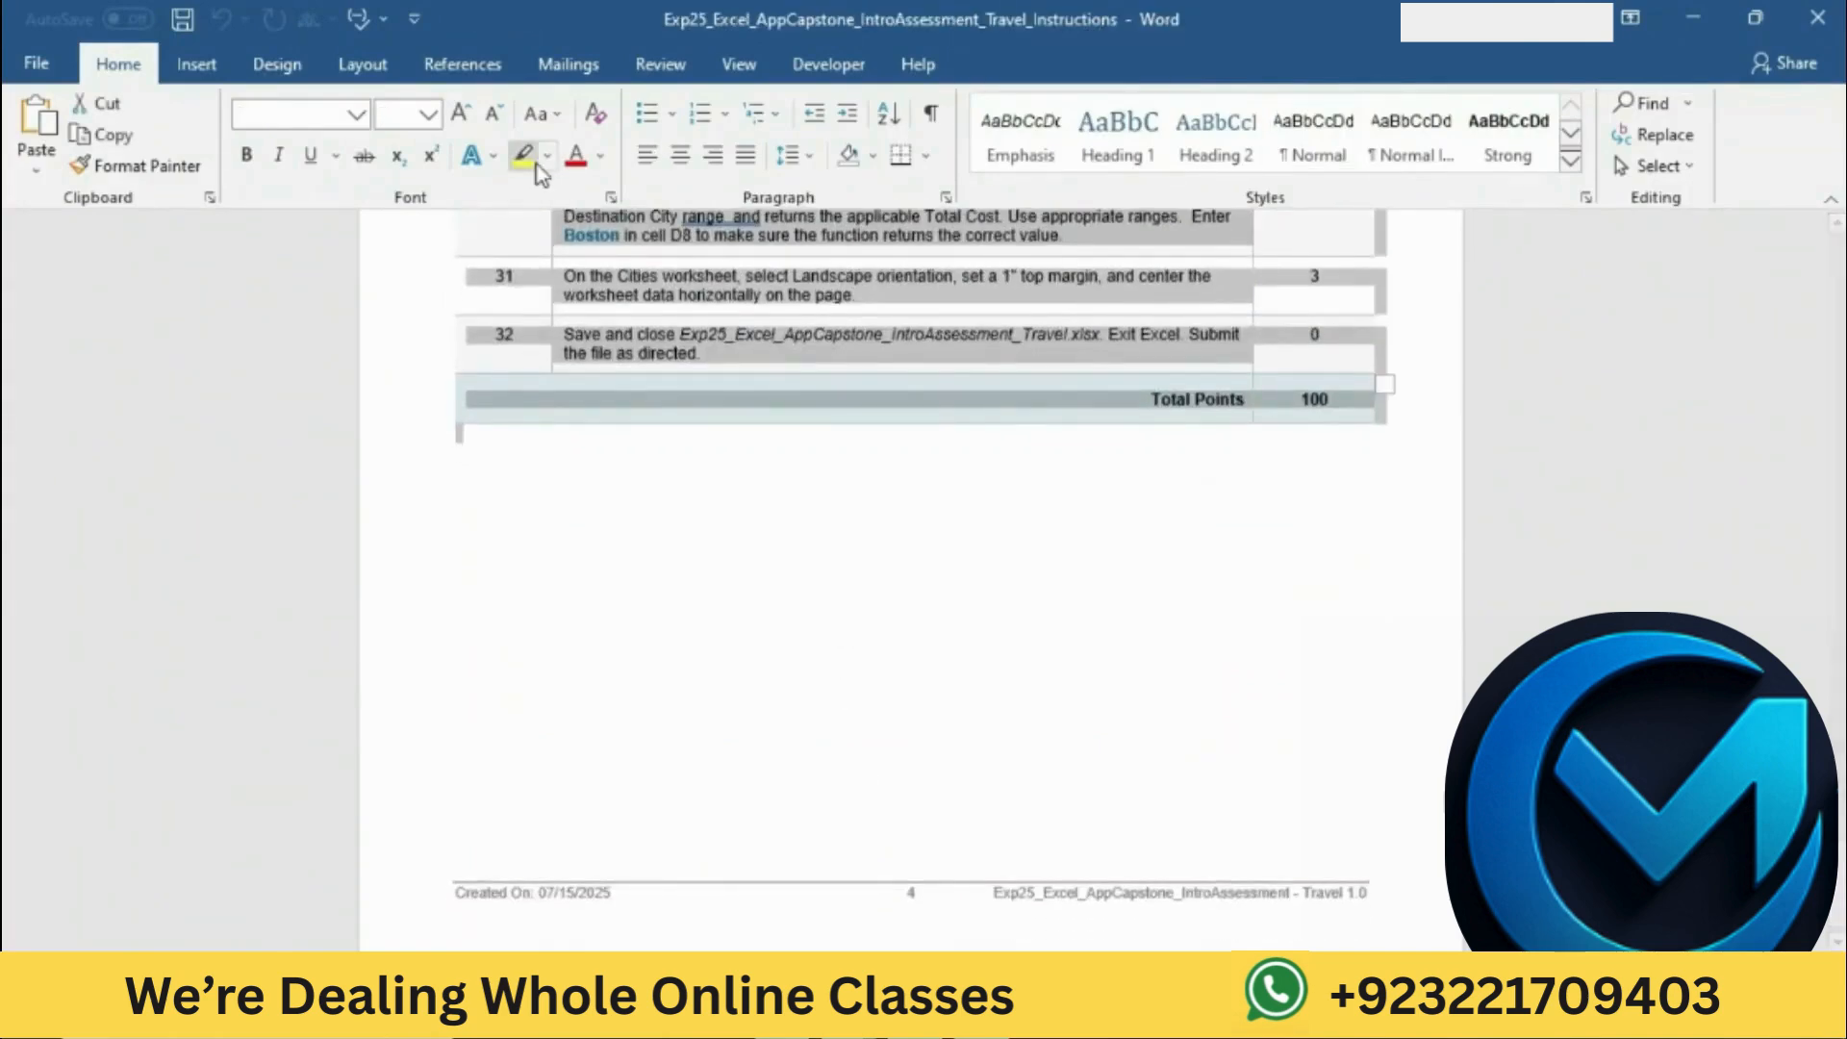
pyautogui.click(428, 115)
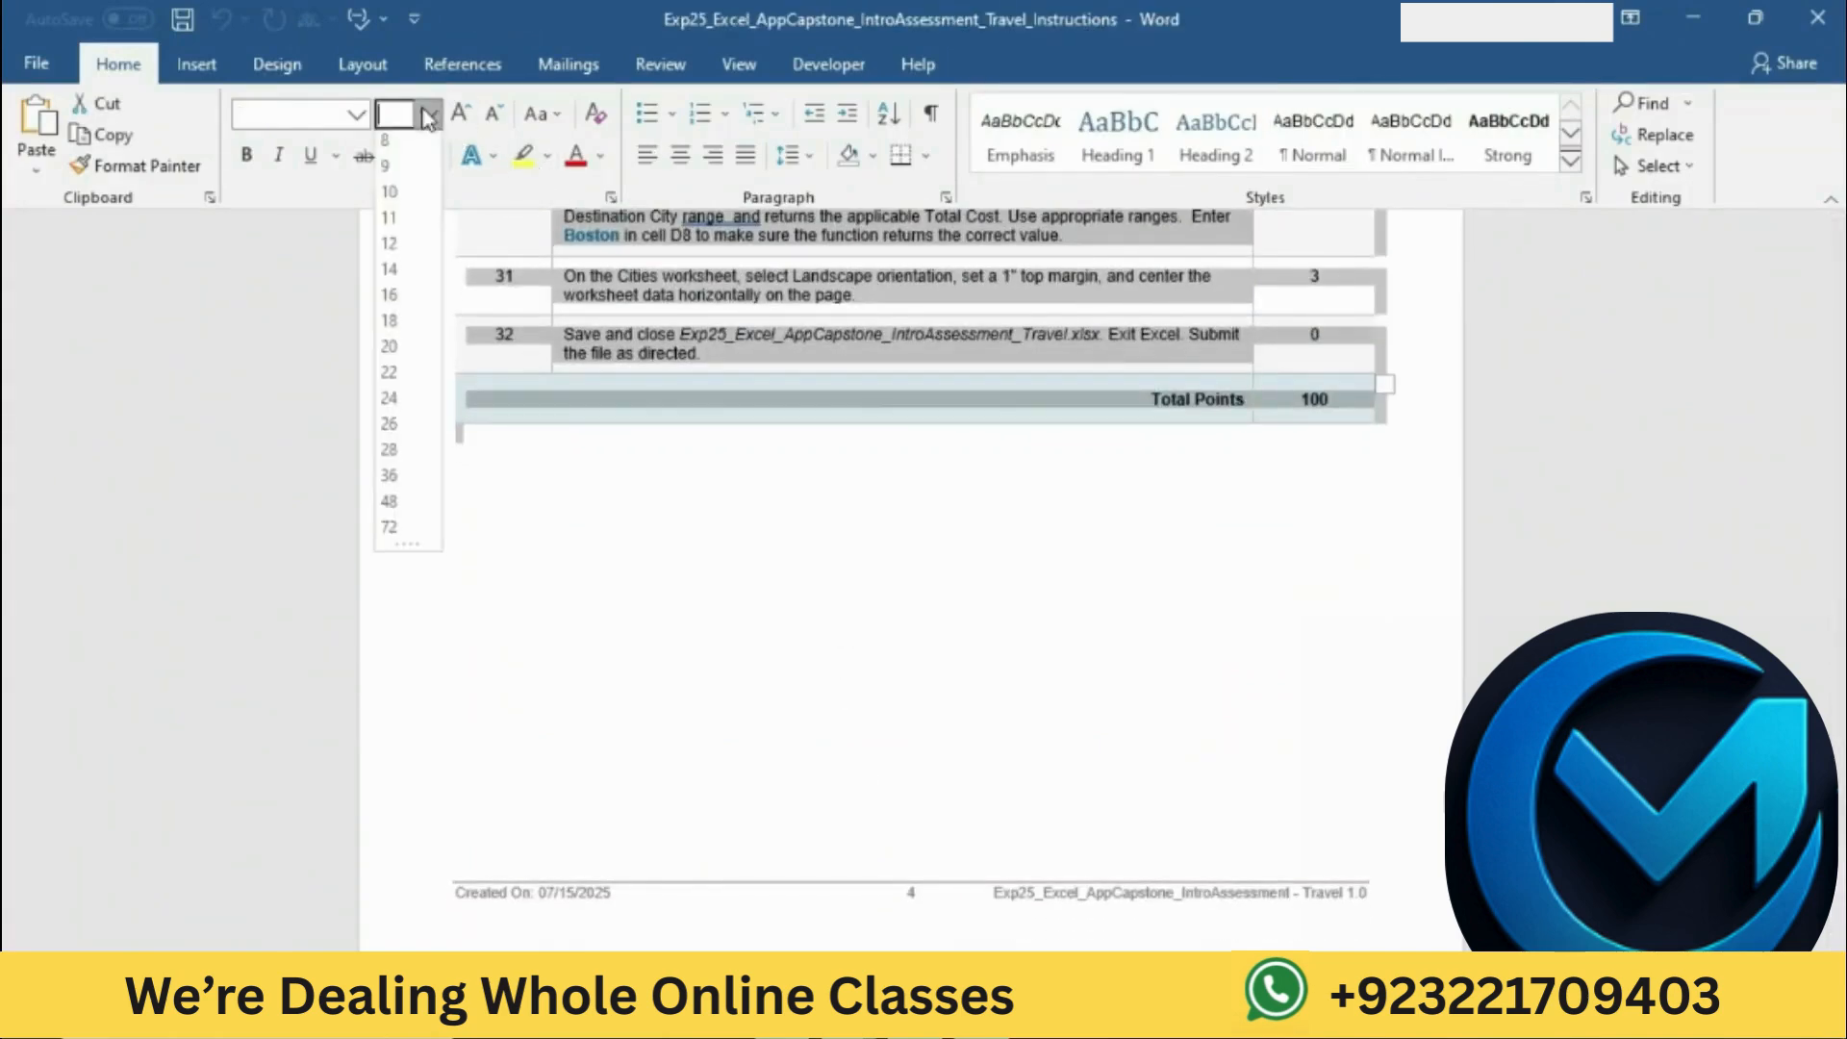
pyautogui.click(388, 249)
pyautogui.click(910, 389)
# Step: Highlight the document title Exp25_Excel_AppCapstone_IntroAssessment_Travel in yellow
pyautogui.scroll(3, 910, 390)
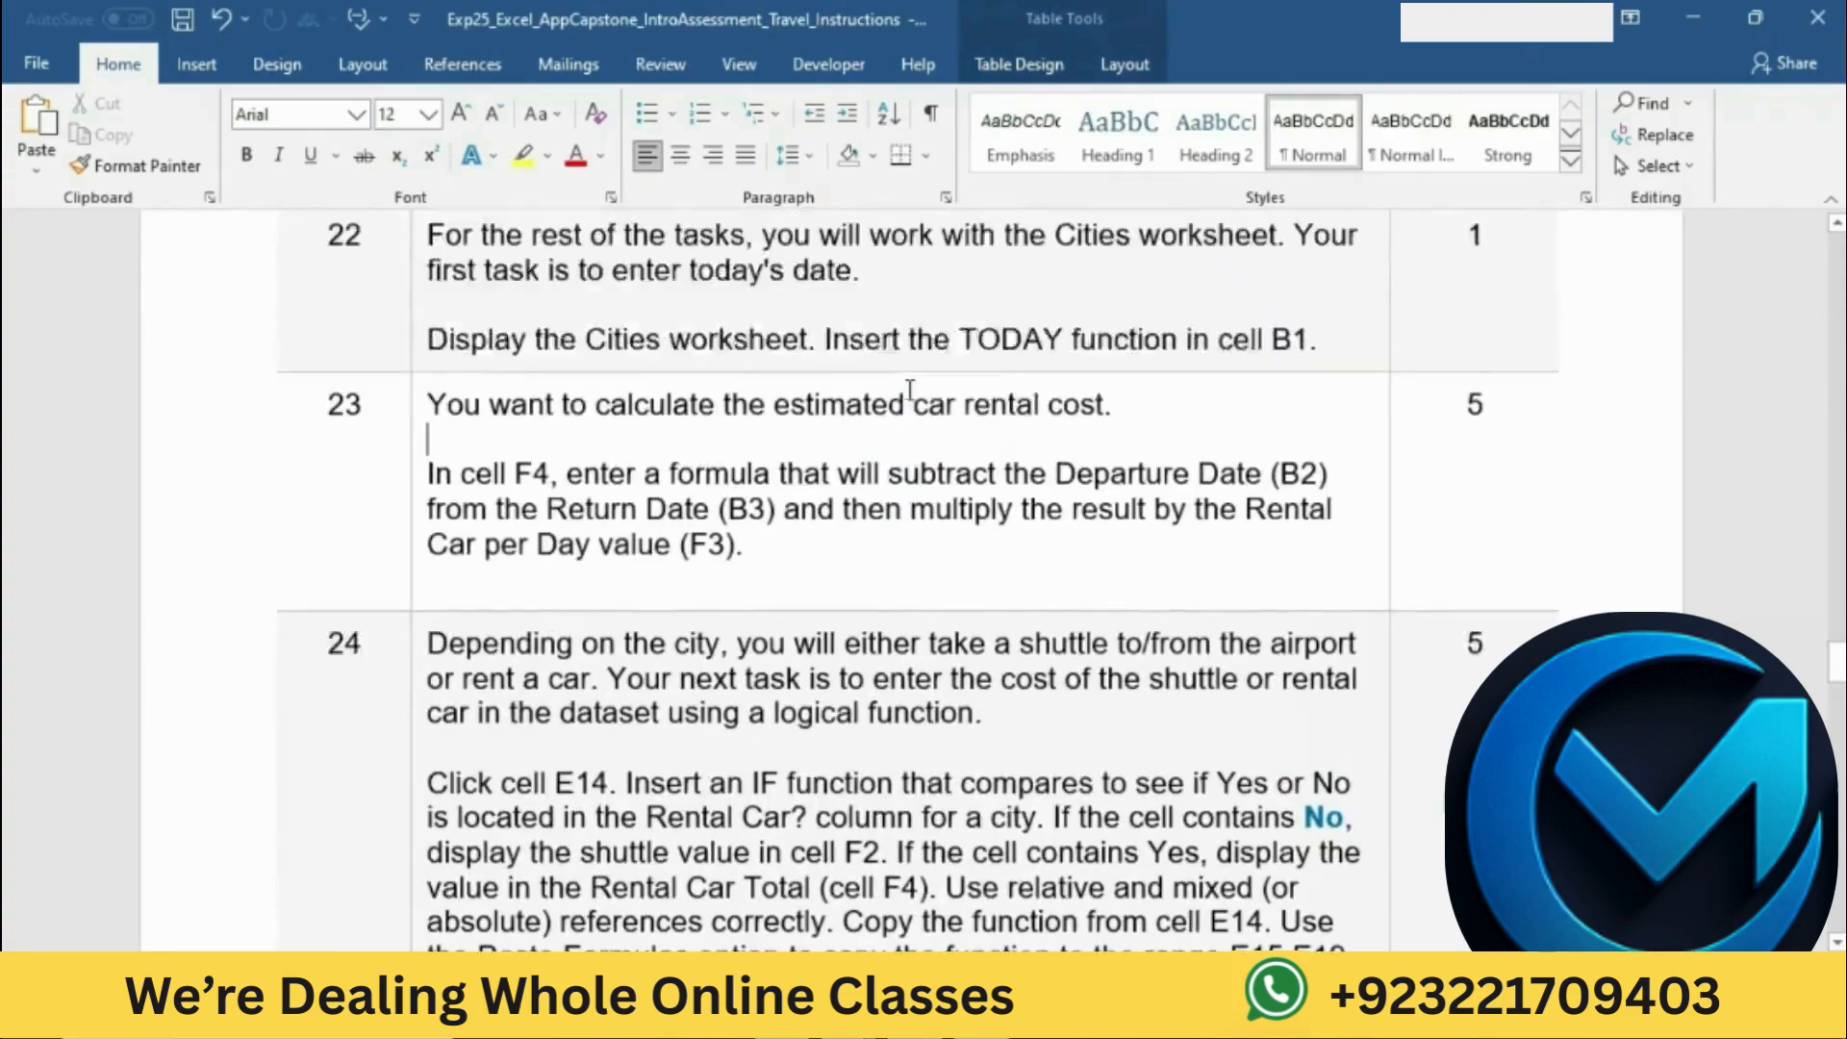
pyautogui.scroll(20, 910, 389)
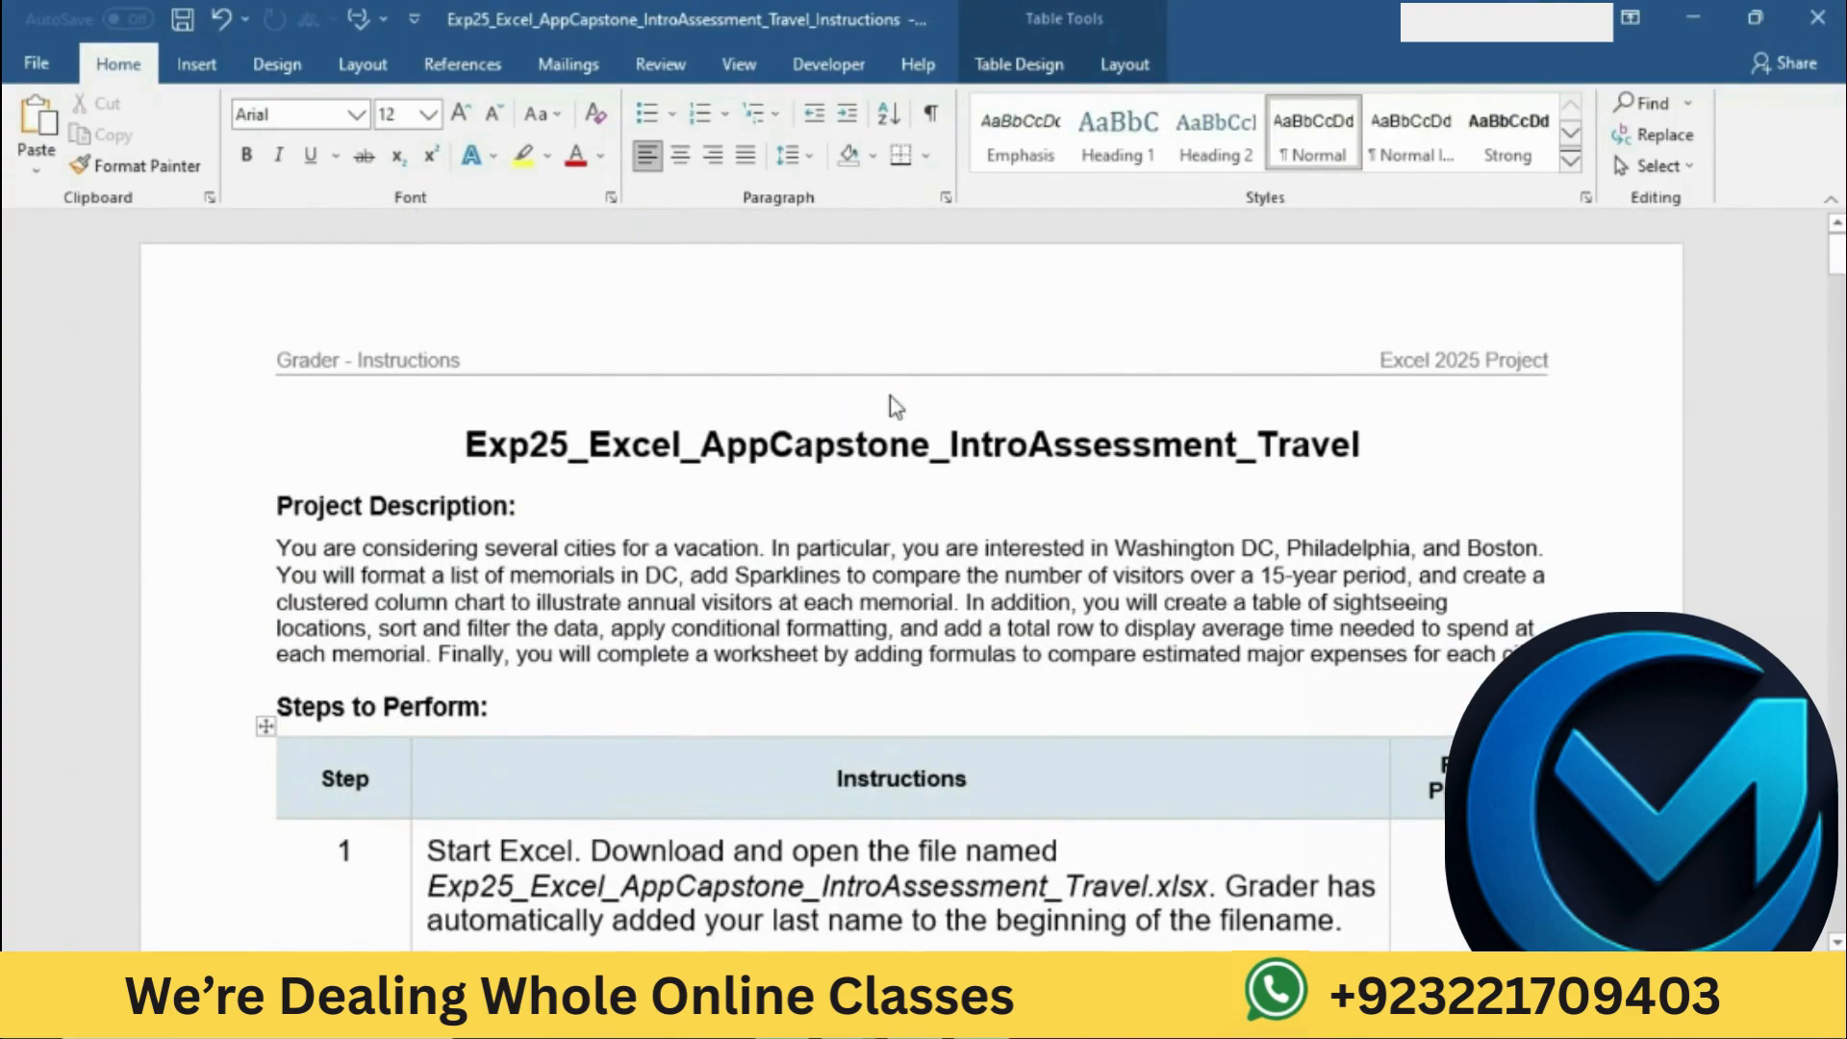
pyautogui.moveTo(471, 444); pyautogui.dragTo(1331, 423)
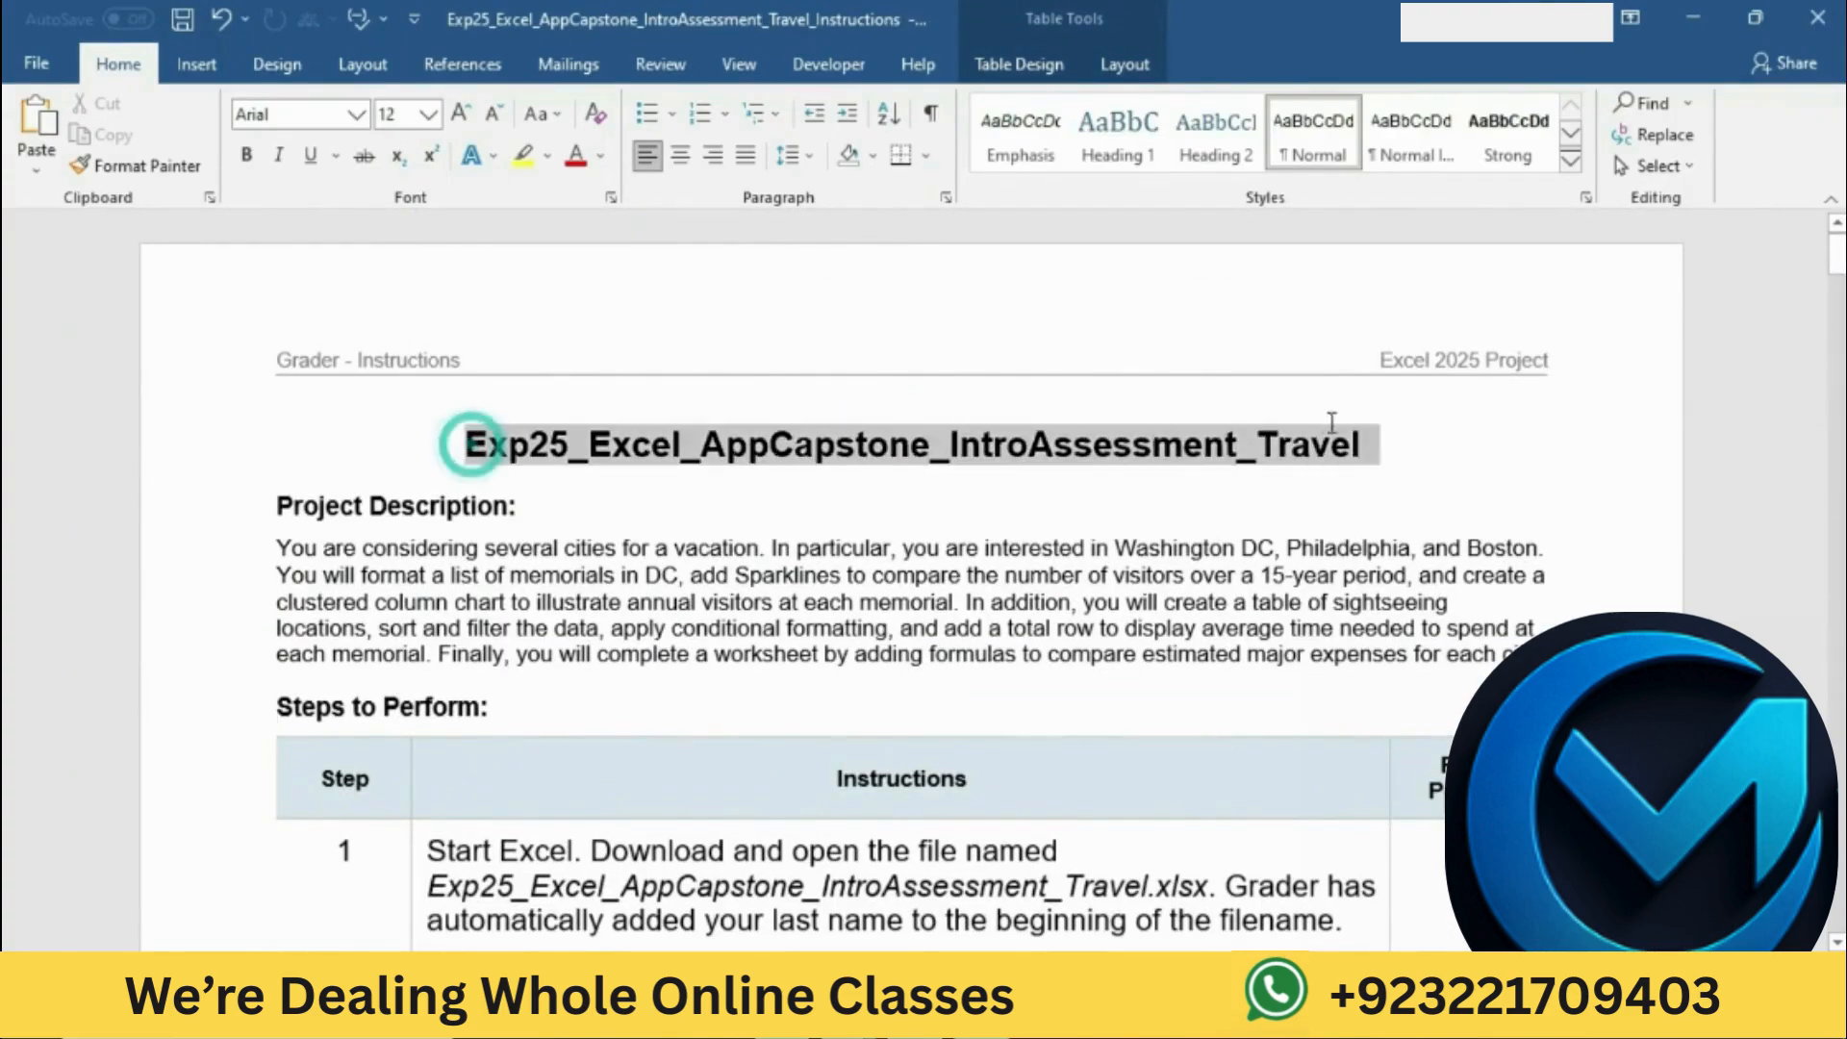
pyautogui.click(1447, 385)
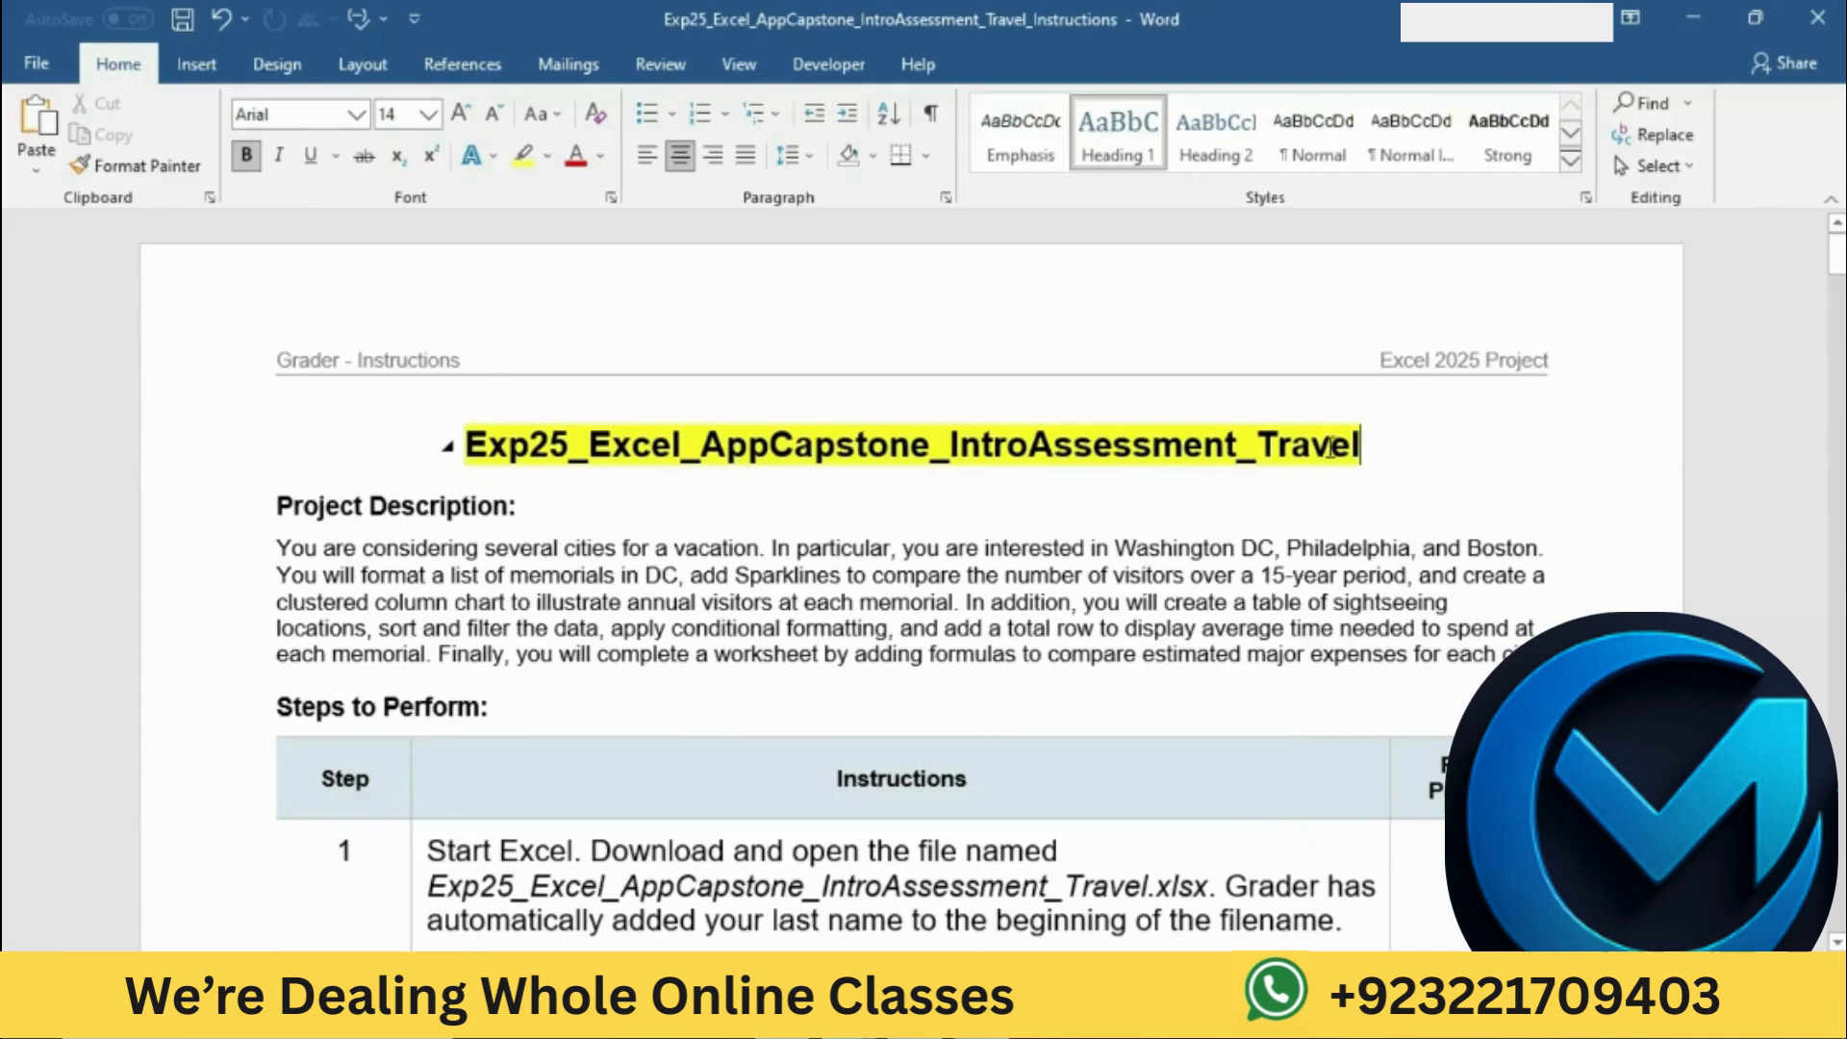
# Step: Highlight the step 1 instruction about downloading and opening the Excel file in yellow
pyautogui.scroll(-5, 1332, 447)
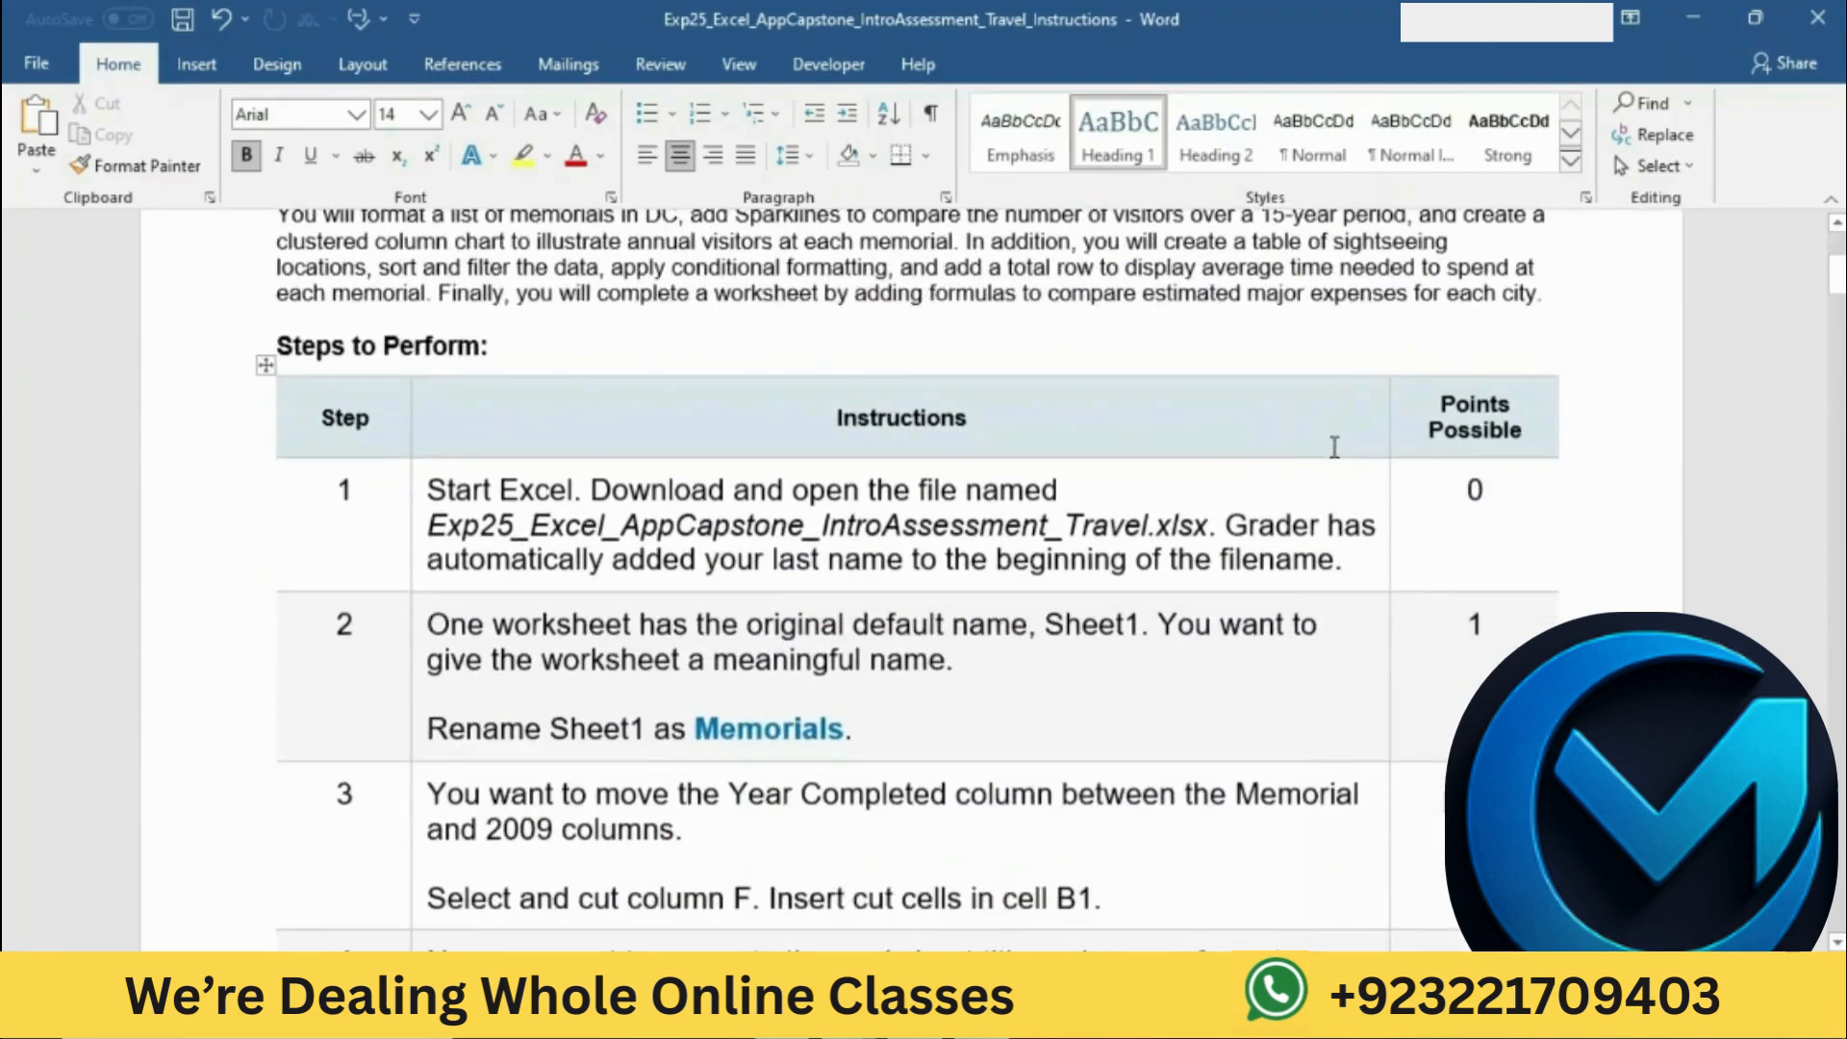
pyautogui.scroll(-1, 1334, 448)
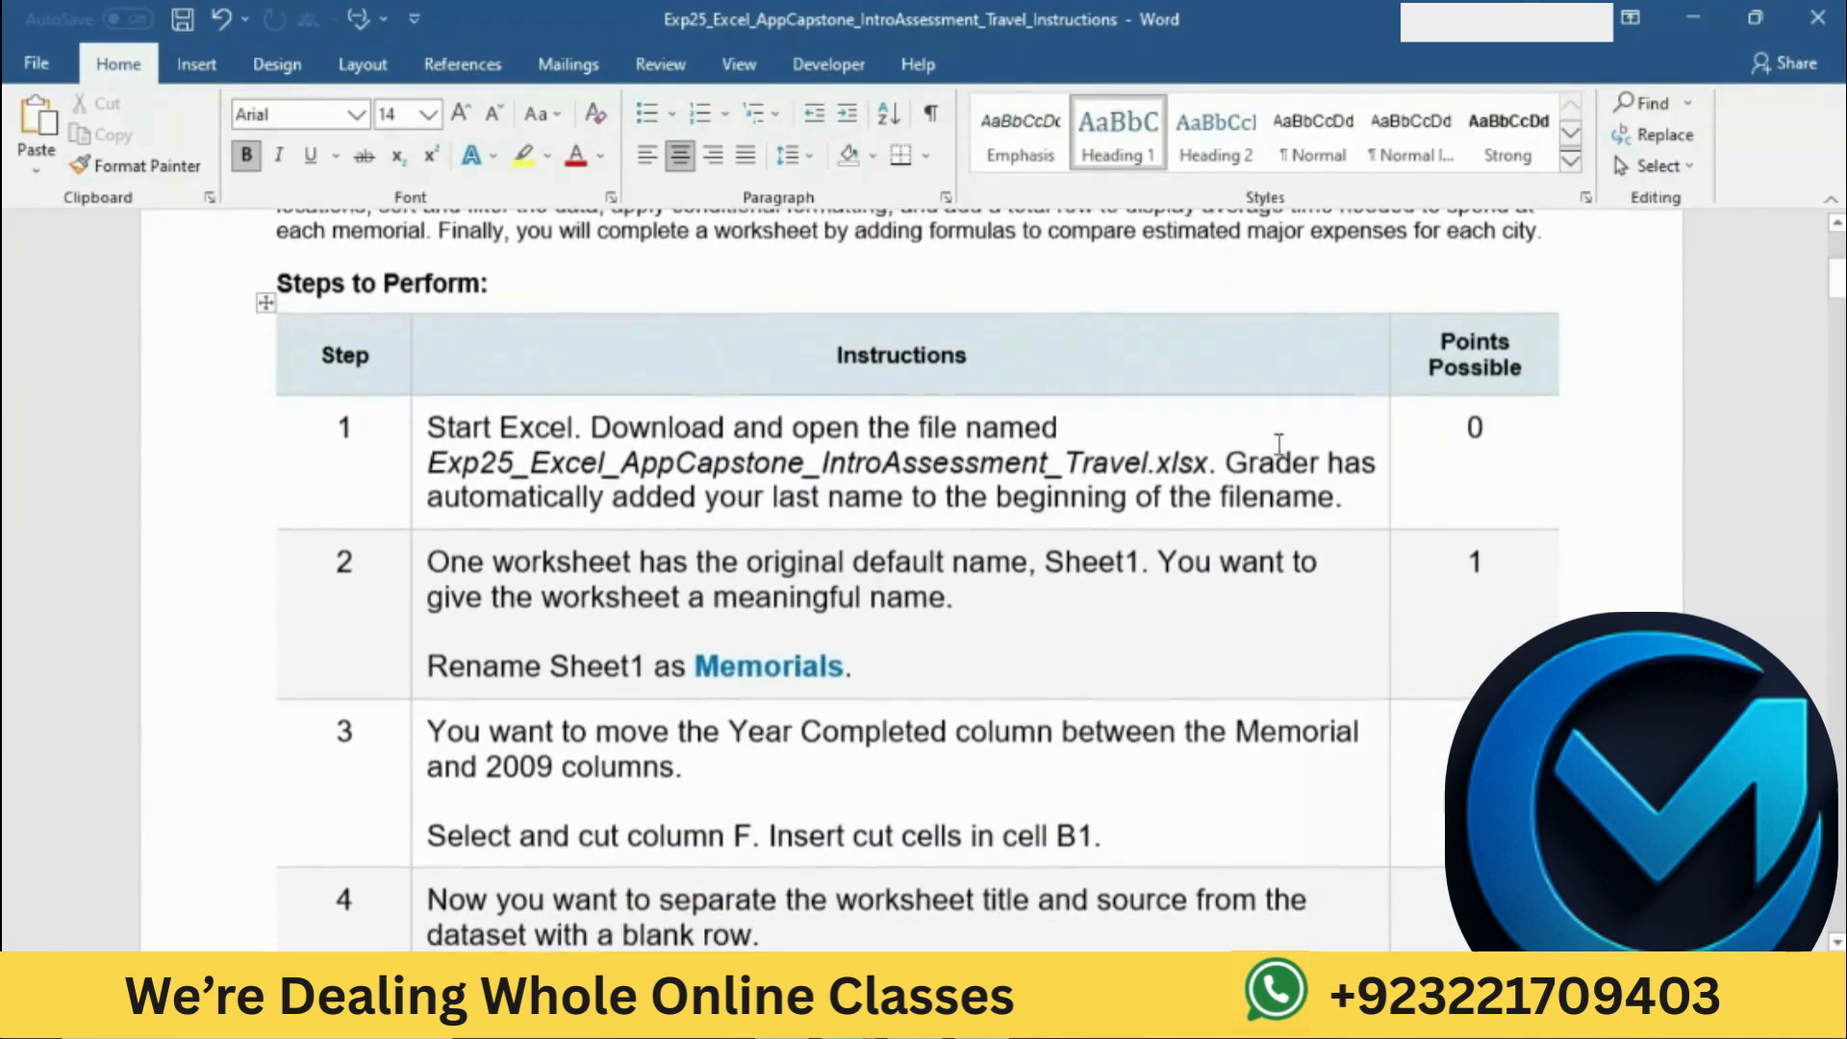
pyautogui.click(414, 435)
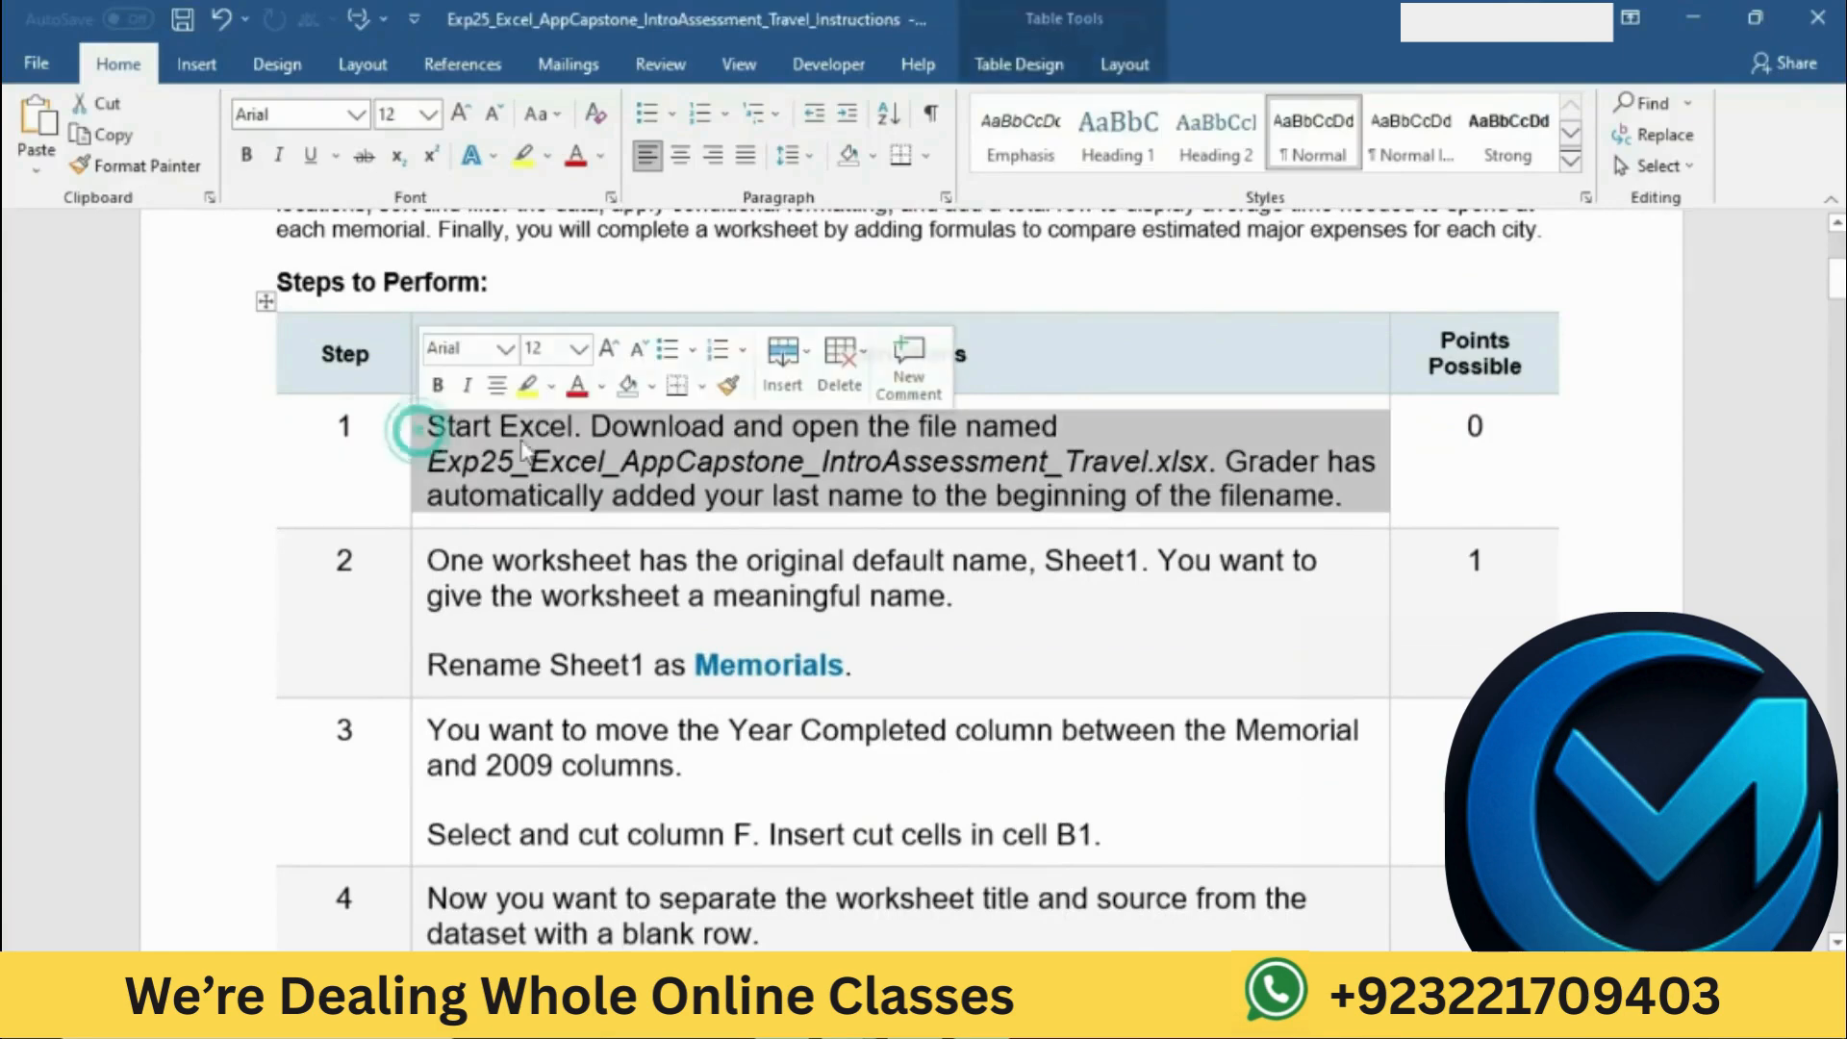
pyautogui.click(527, 386)
pyautogui.click(591, 425)
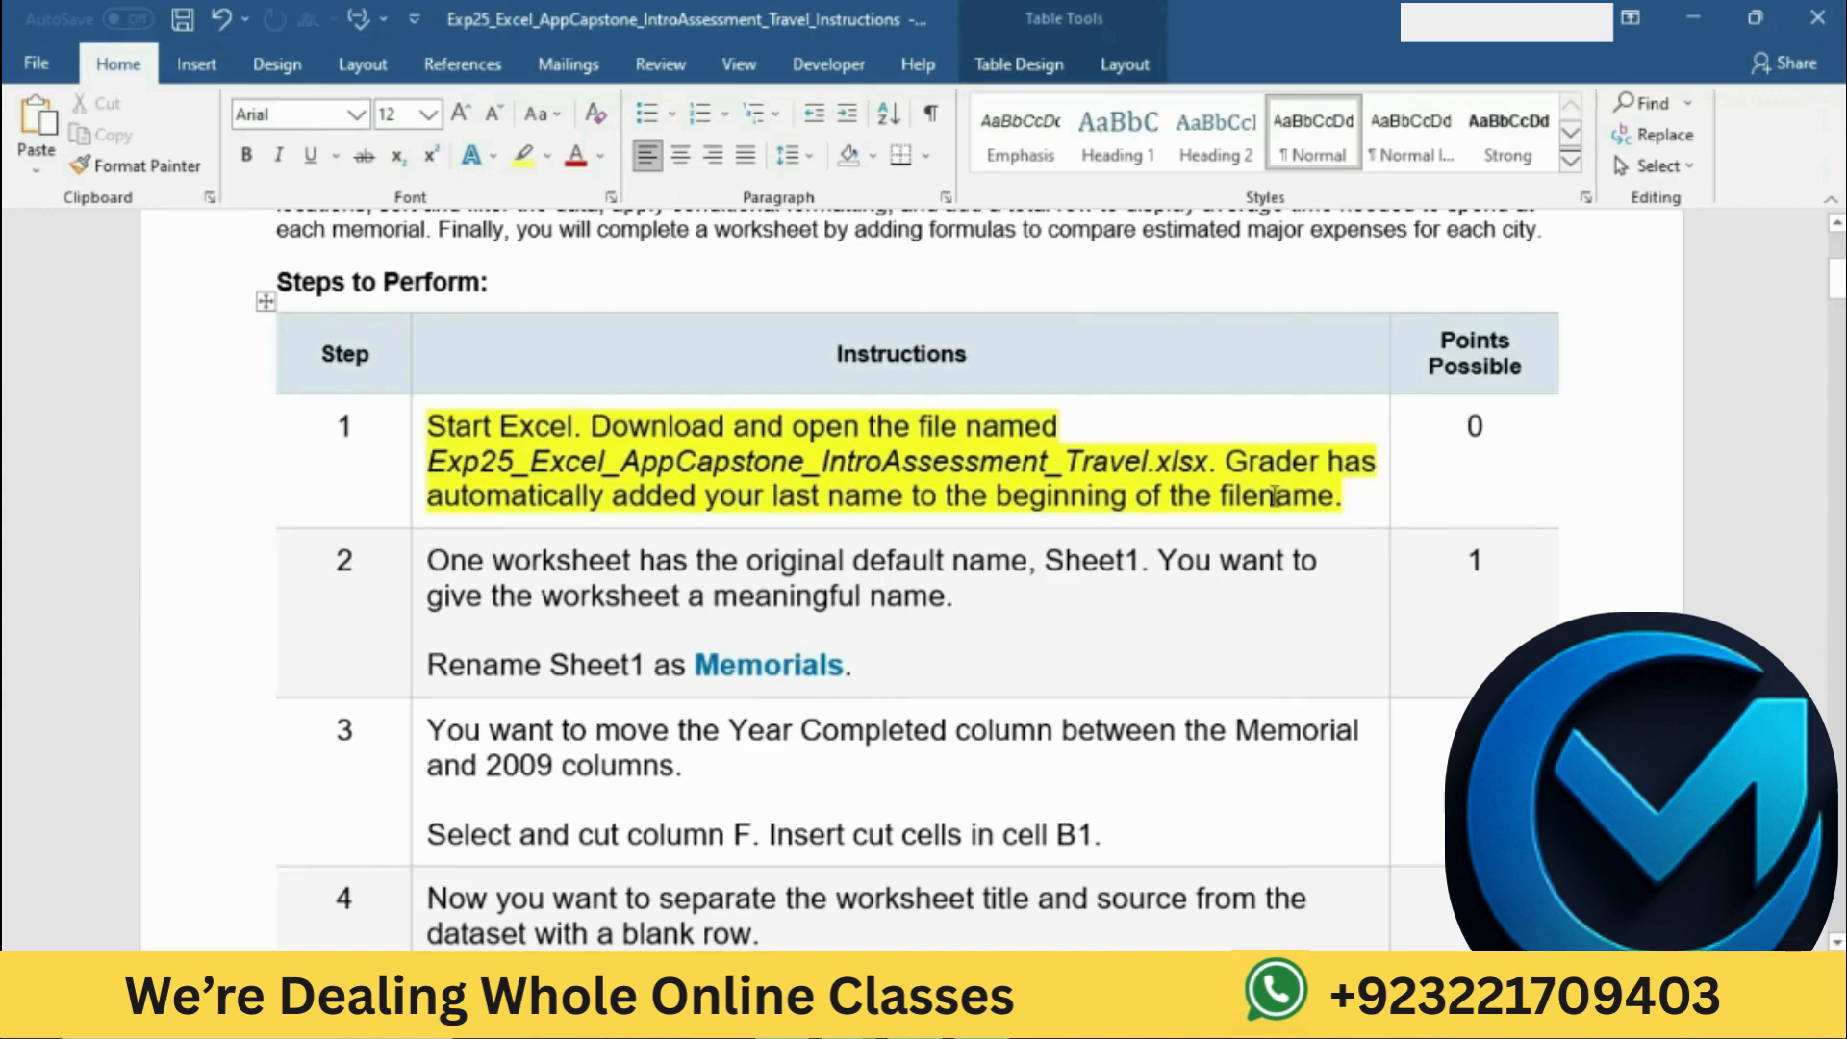
# Step: Open the downloaded Exp25_Excel_AppCapstone_IntroAssessment_Travel workbook in Excel, enable editing and maximize its window
pyautogui.click(850, 1018)
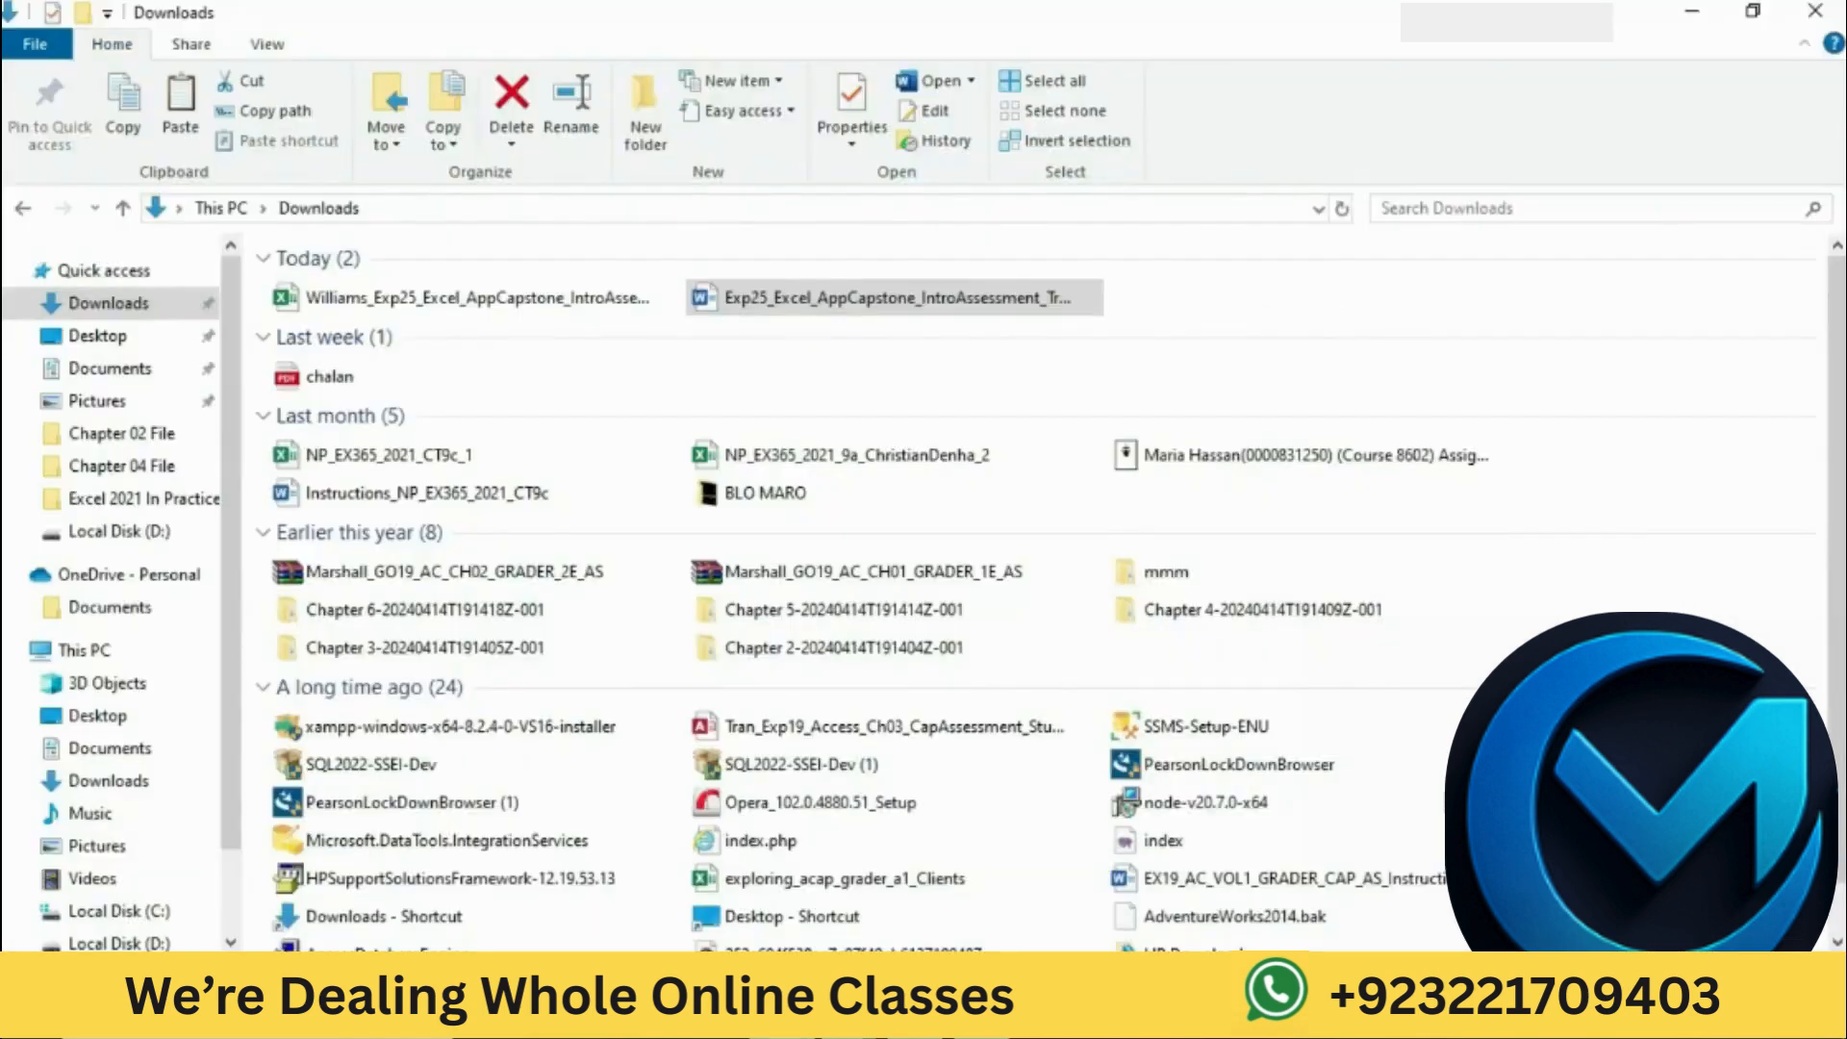
pyautogui.doubleClick(491, 300)
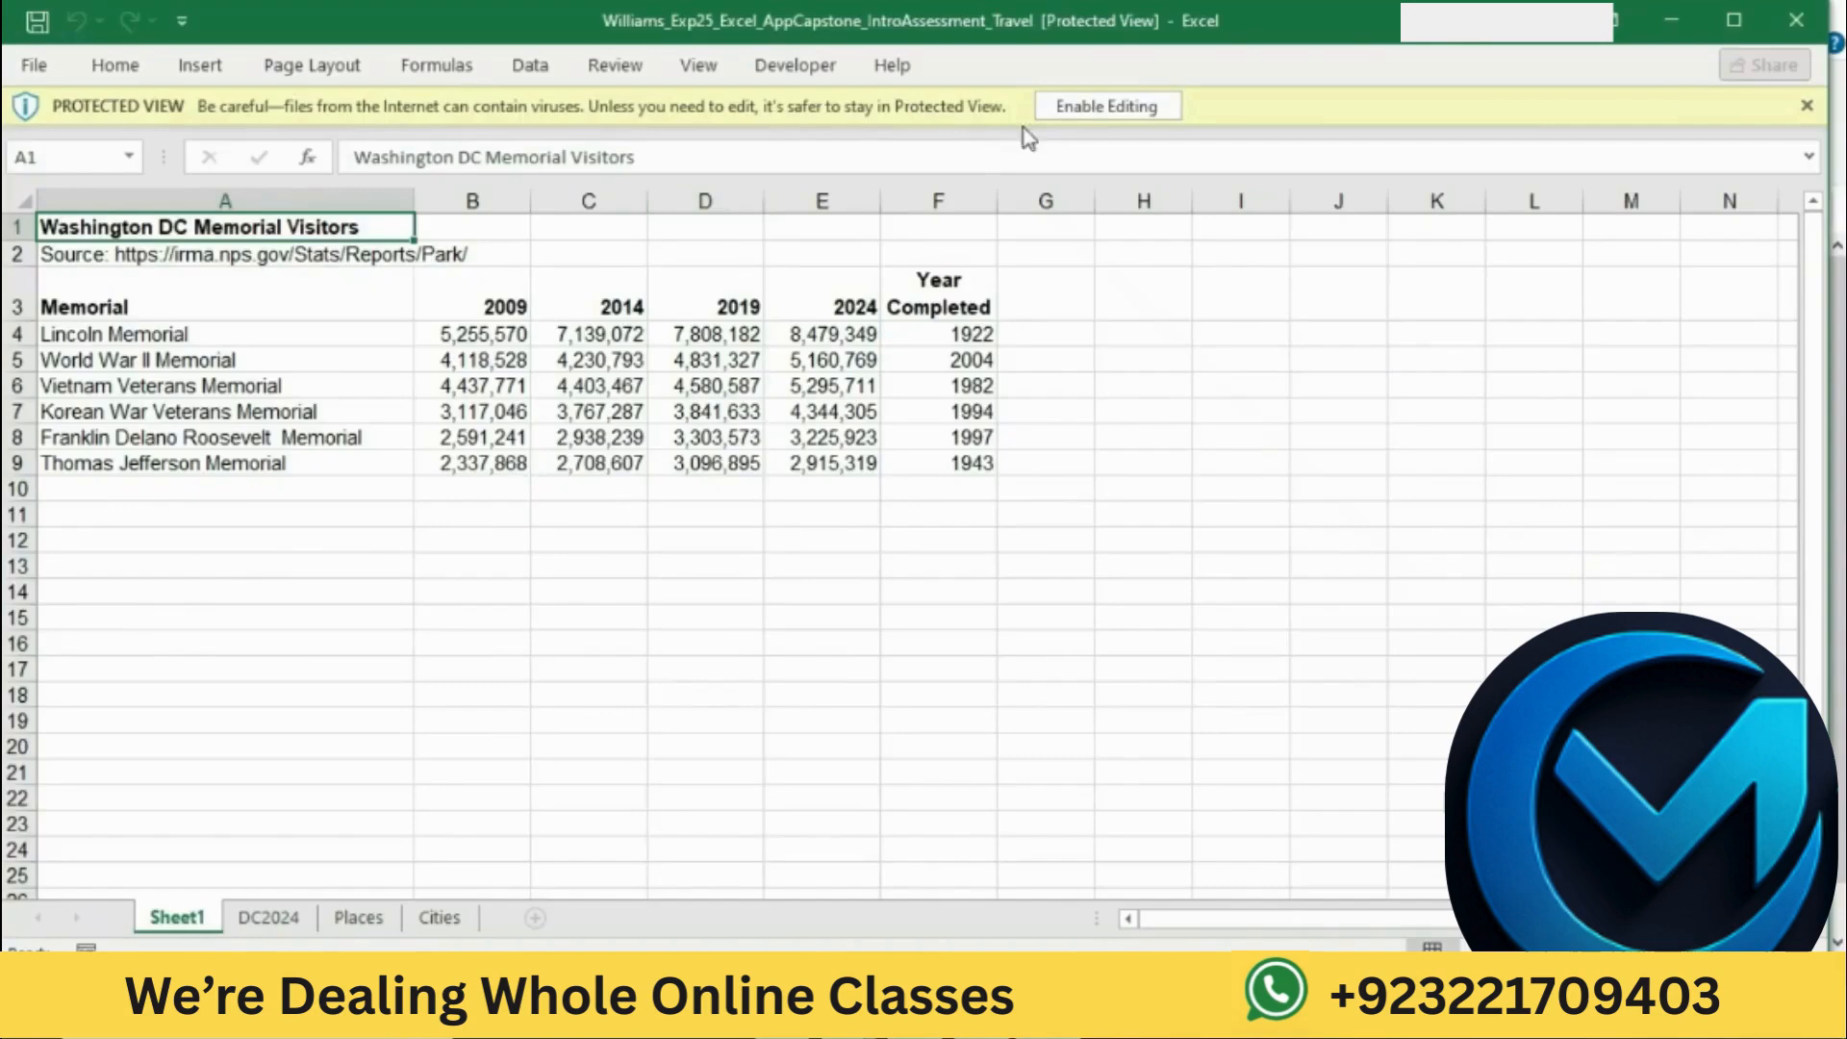
pyautogui.click(1090, 109)
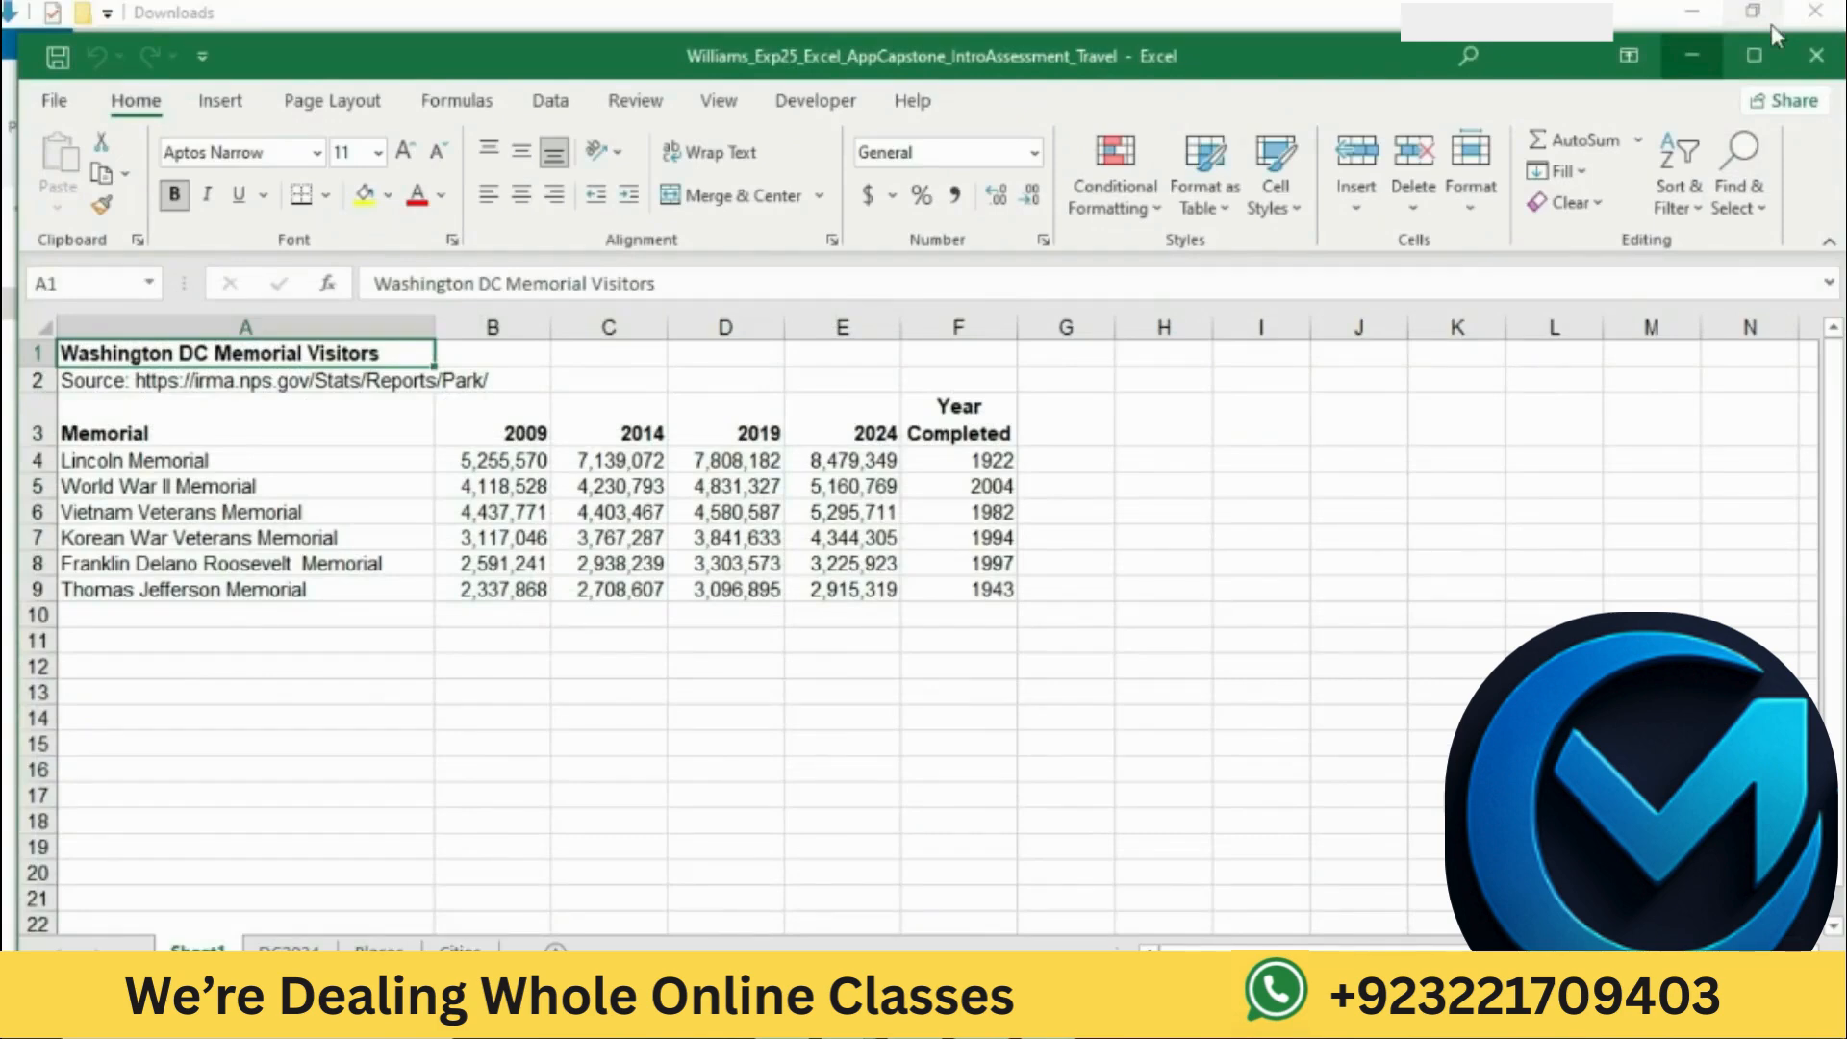
pyautogui.click(1768, 44)
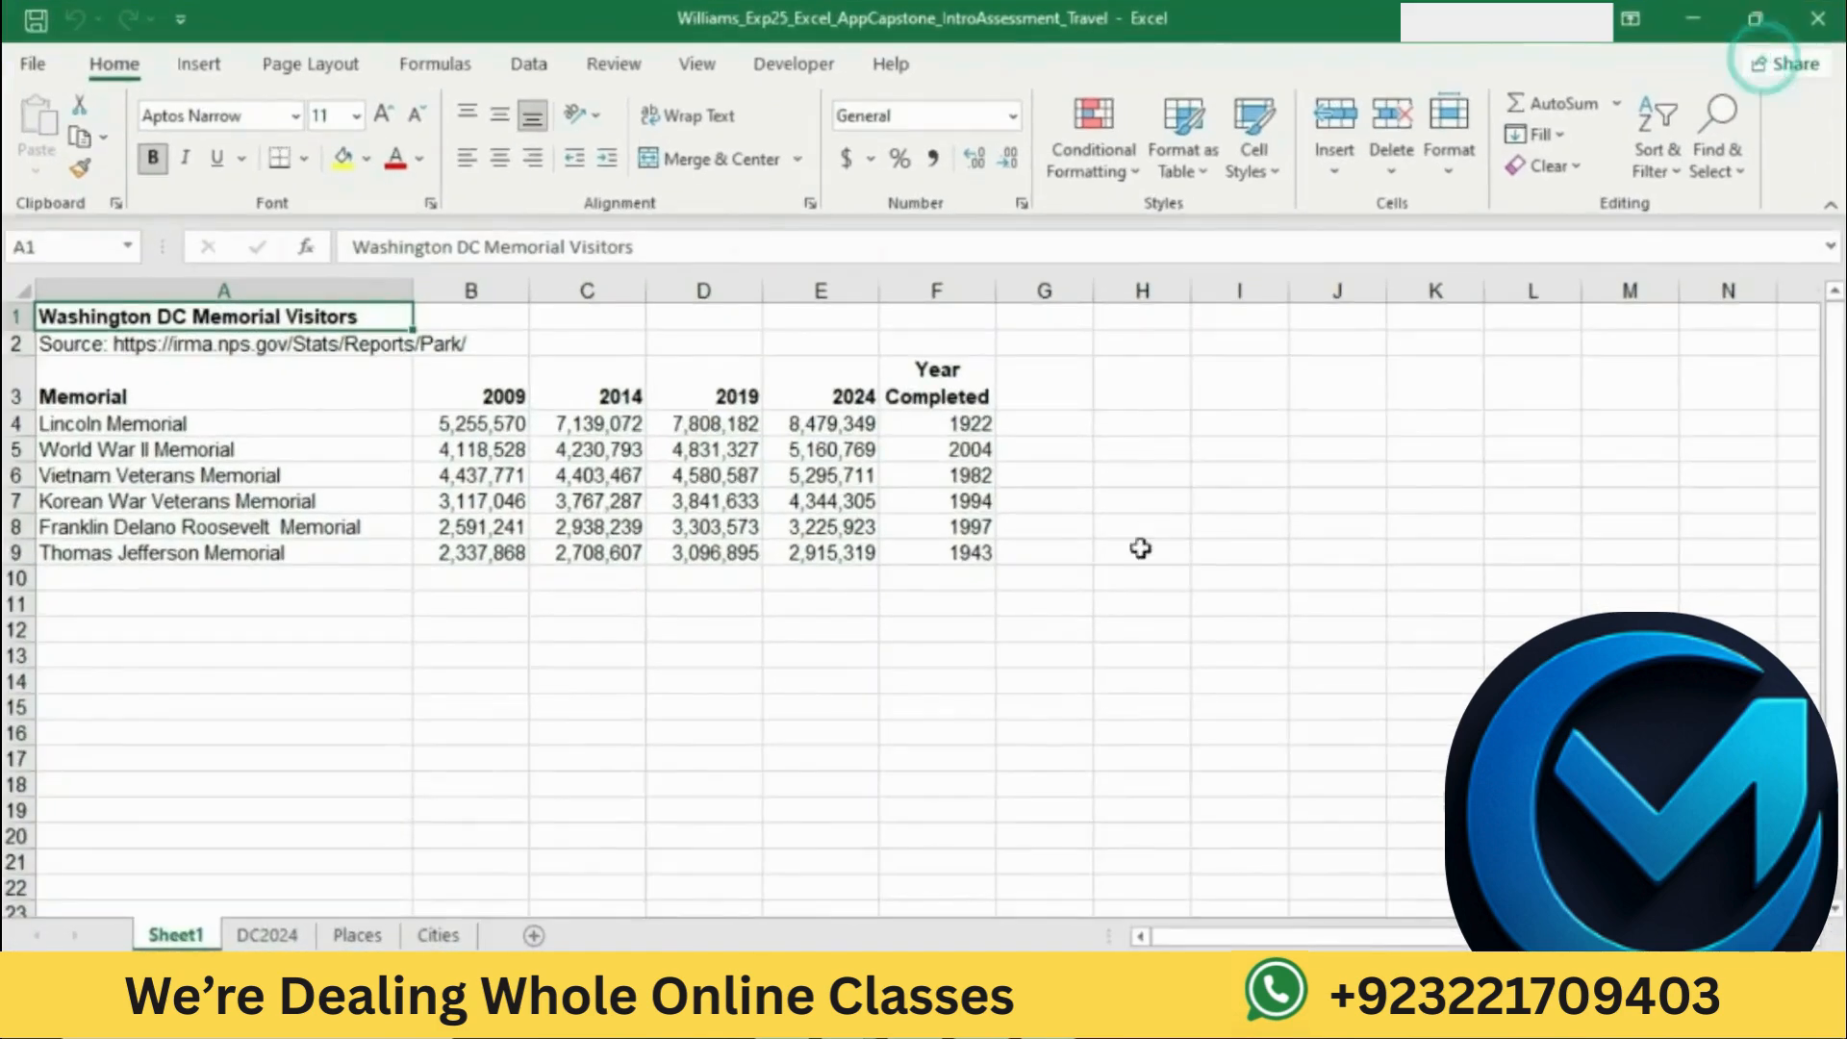
# Step: Return to the Word instructions and highlight the step 2 instruction about renaming Sheet1 in yellow
pyautogui.click(952, 1017)
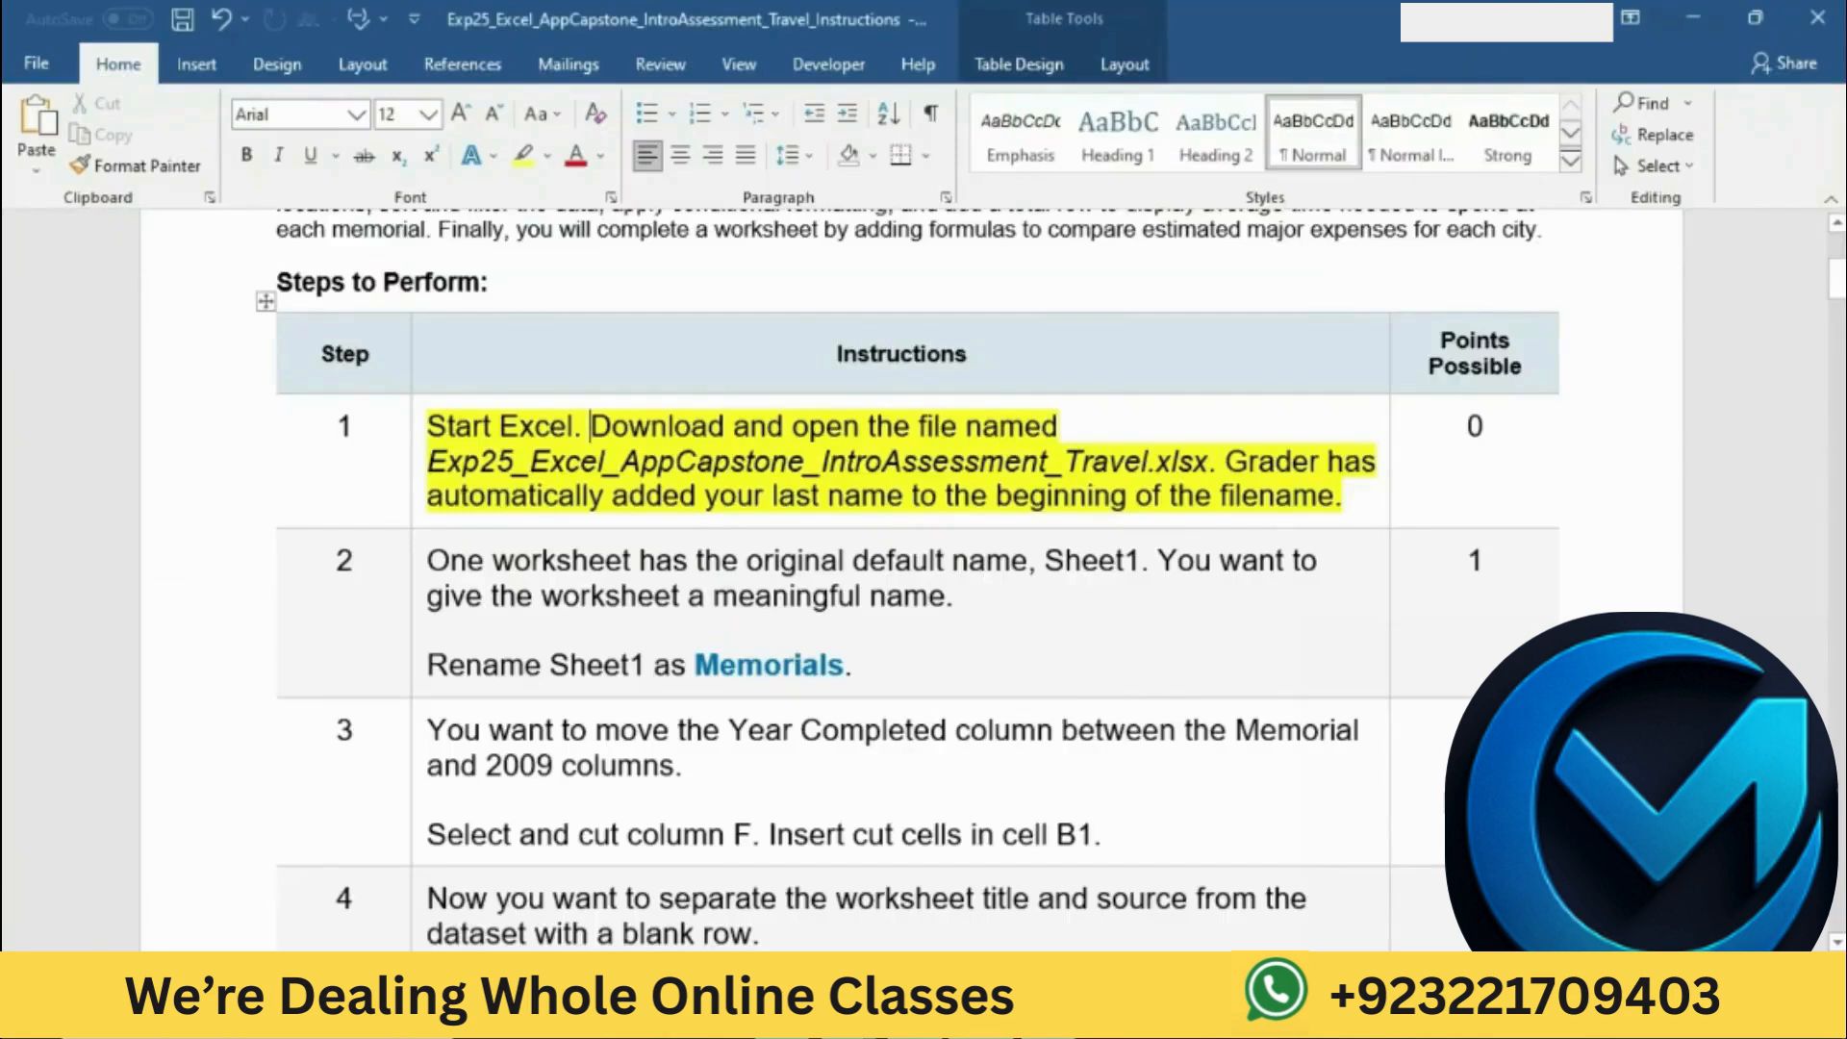
pyautogui.click(912, 556)
pyautogui.scroll(-1, 912, 554)
pyautogui.scroll(-2, 912, 557)
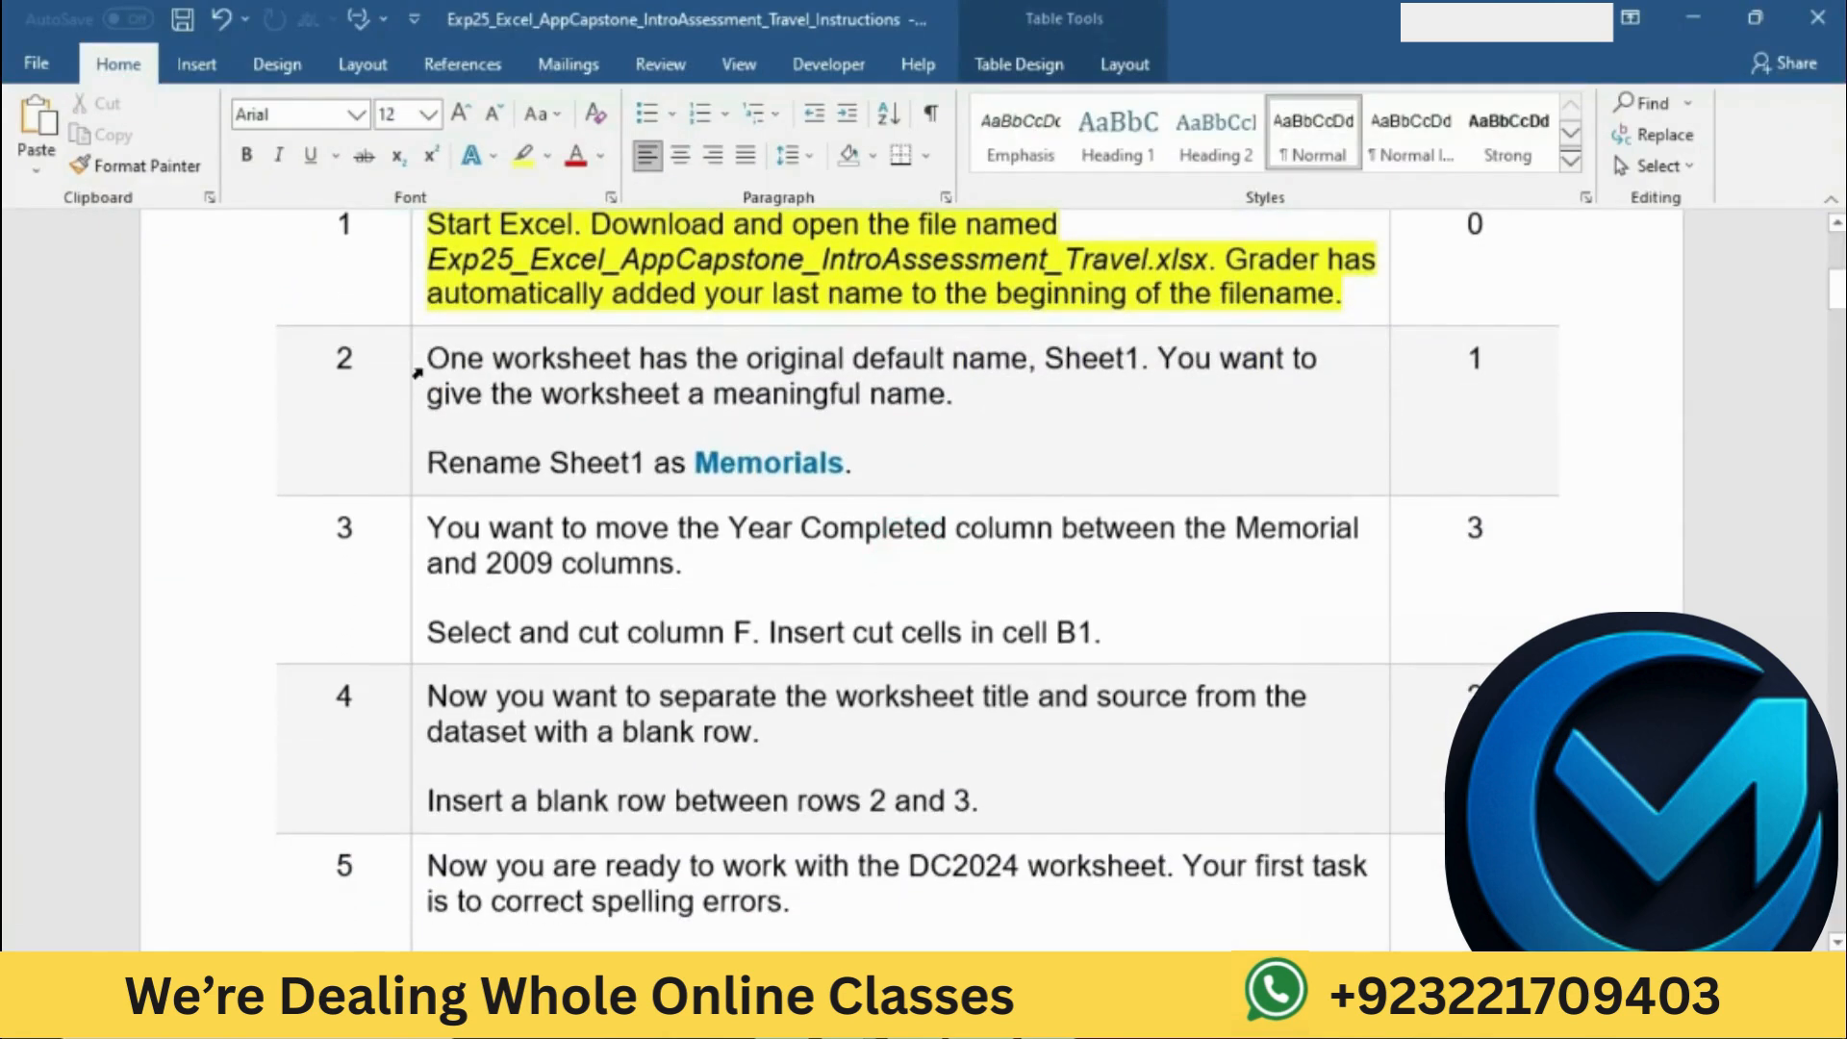
pyautogui.click(420, 366)
pyautogui.click(530, 449)
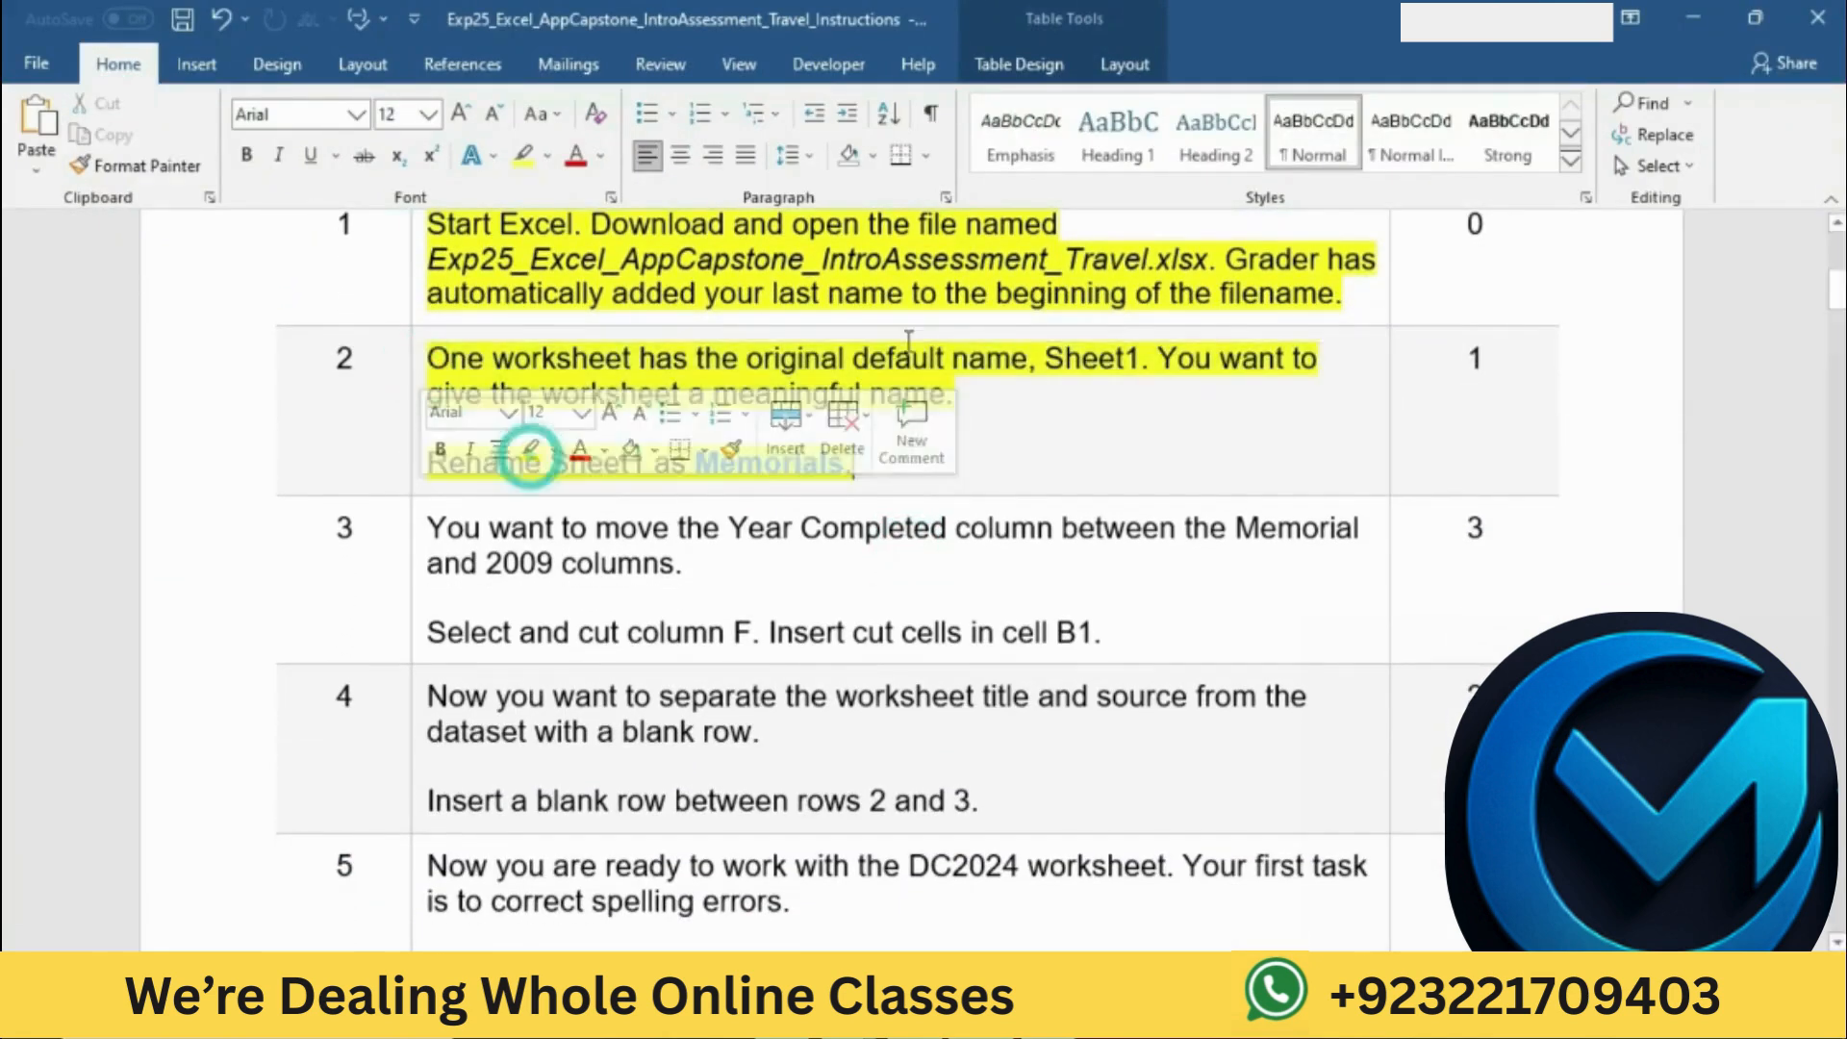
pyautogui.click(904, 341)
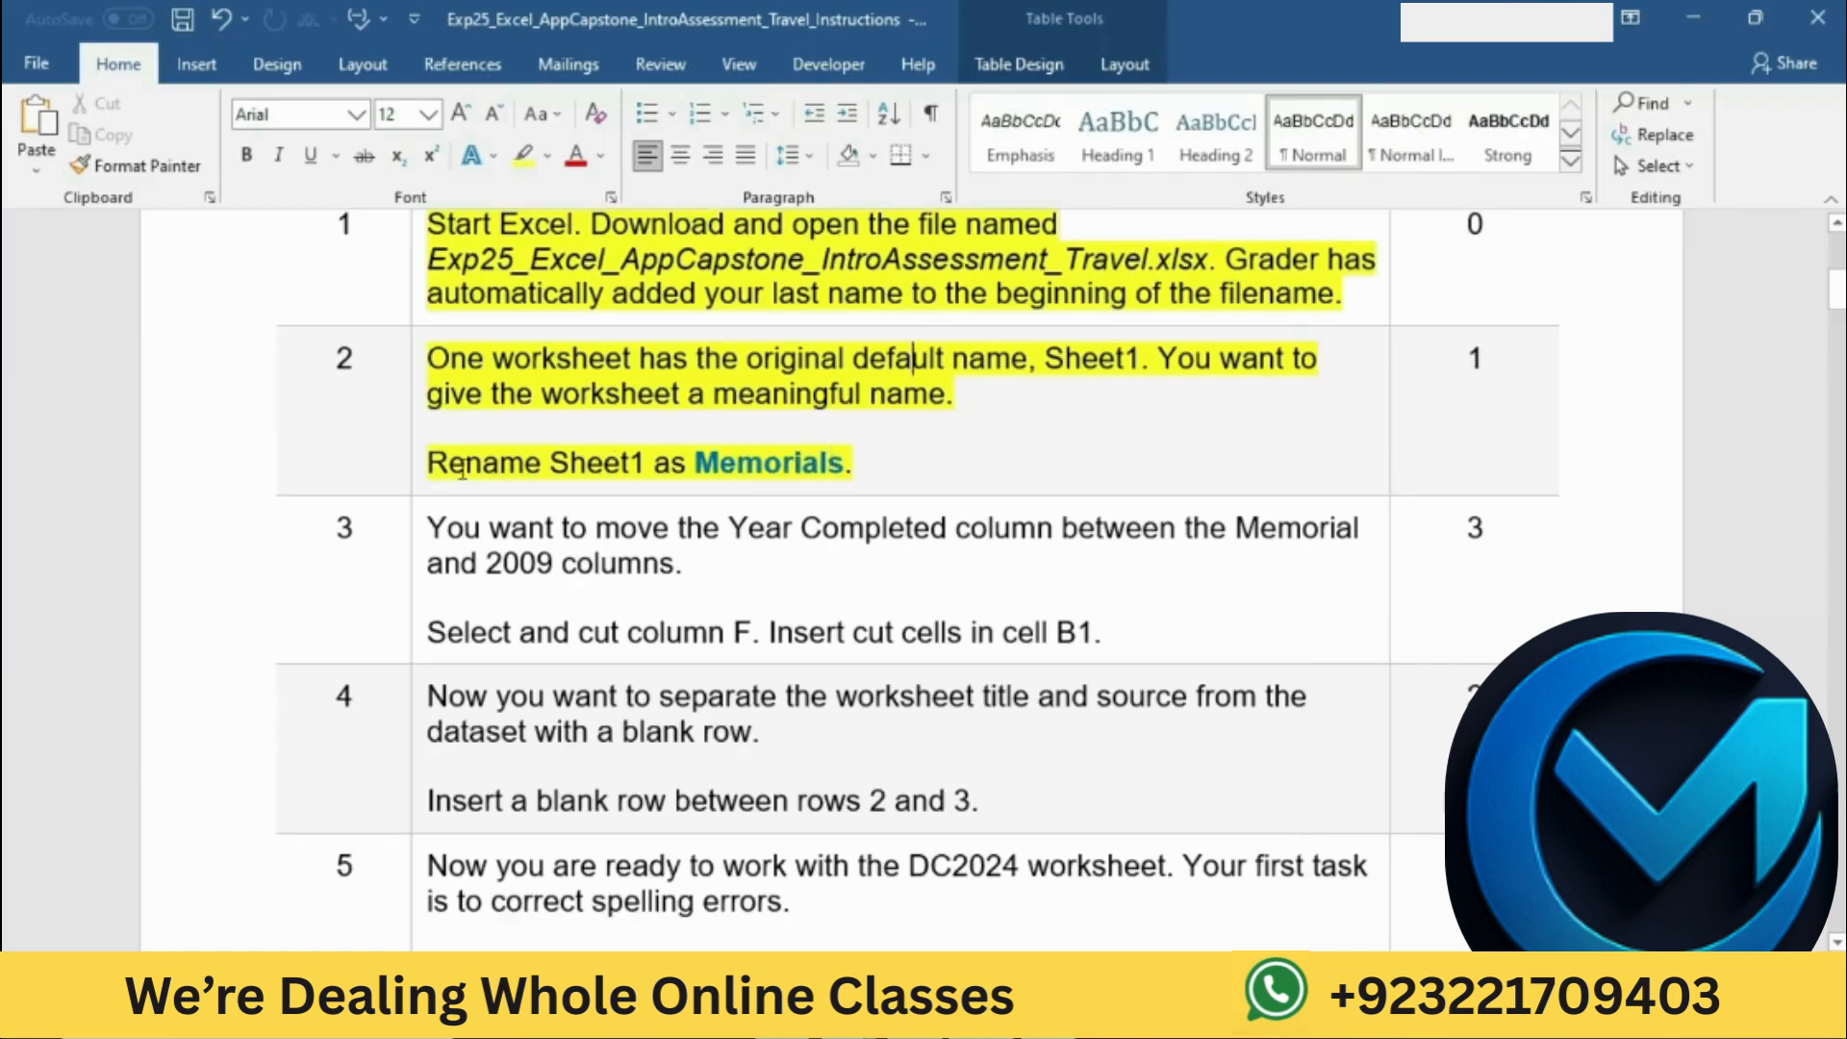
# Step: Switch to the Excel workbook and rename the Sheet1 worksheet as Memorials
pyautogui.moveTo(431, 463); pyautogui.dragTo(842, 462)
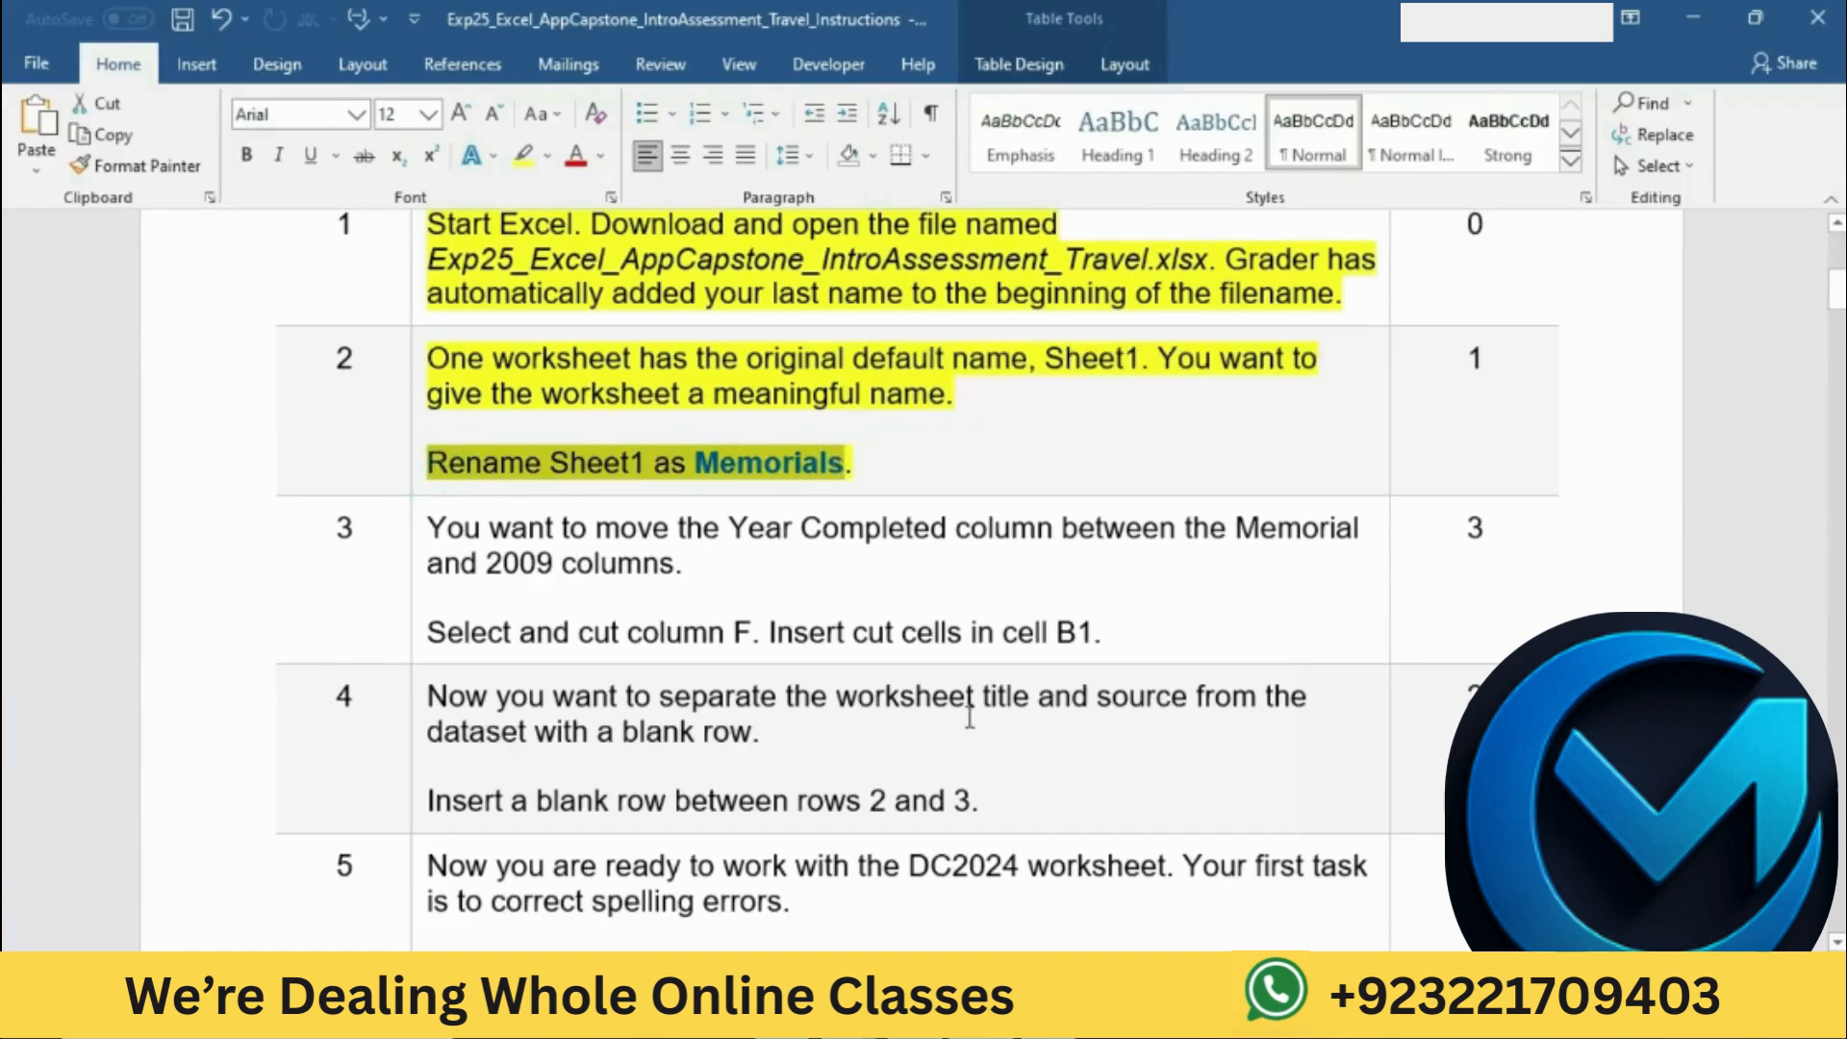
pyautogui.hotkey('alt', 'Tab')
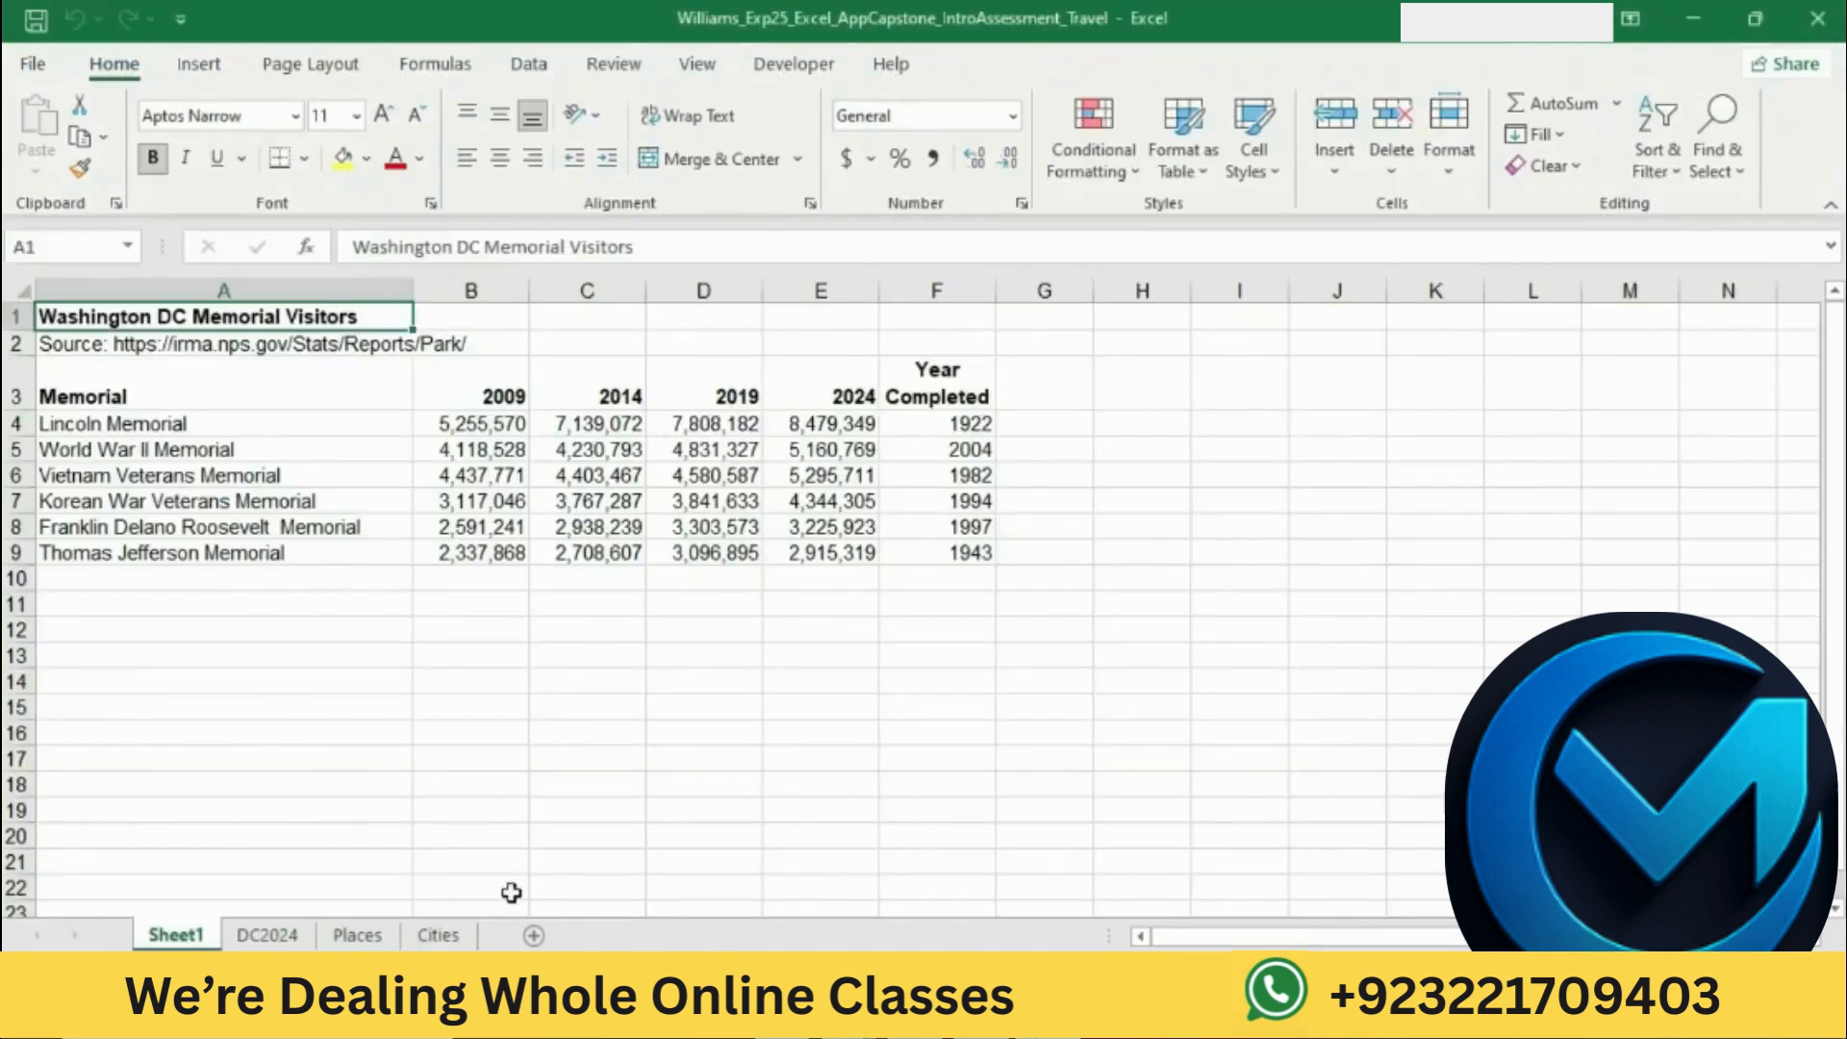
pyautogui.rightClick(219, 941)
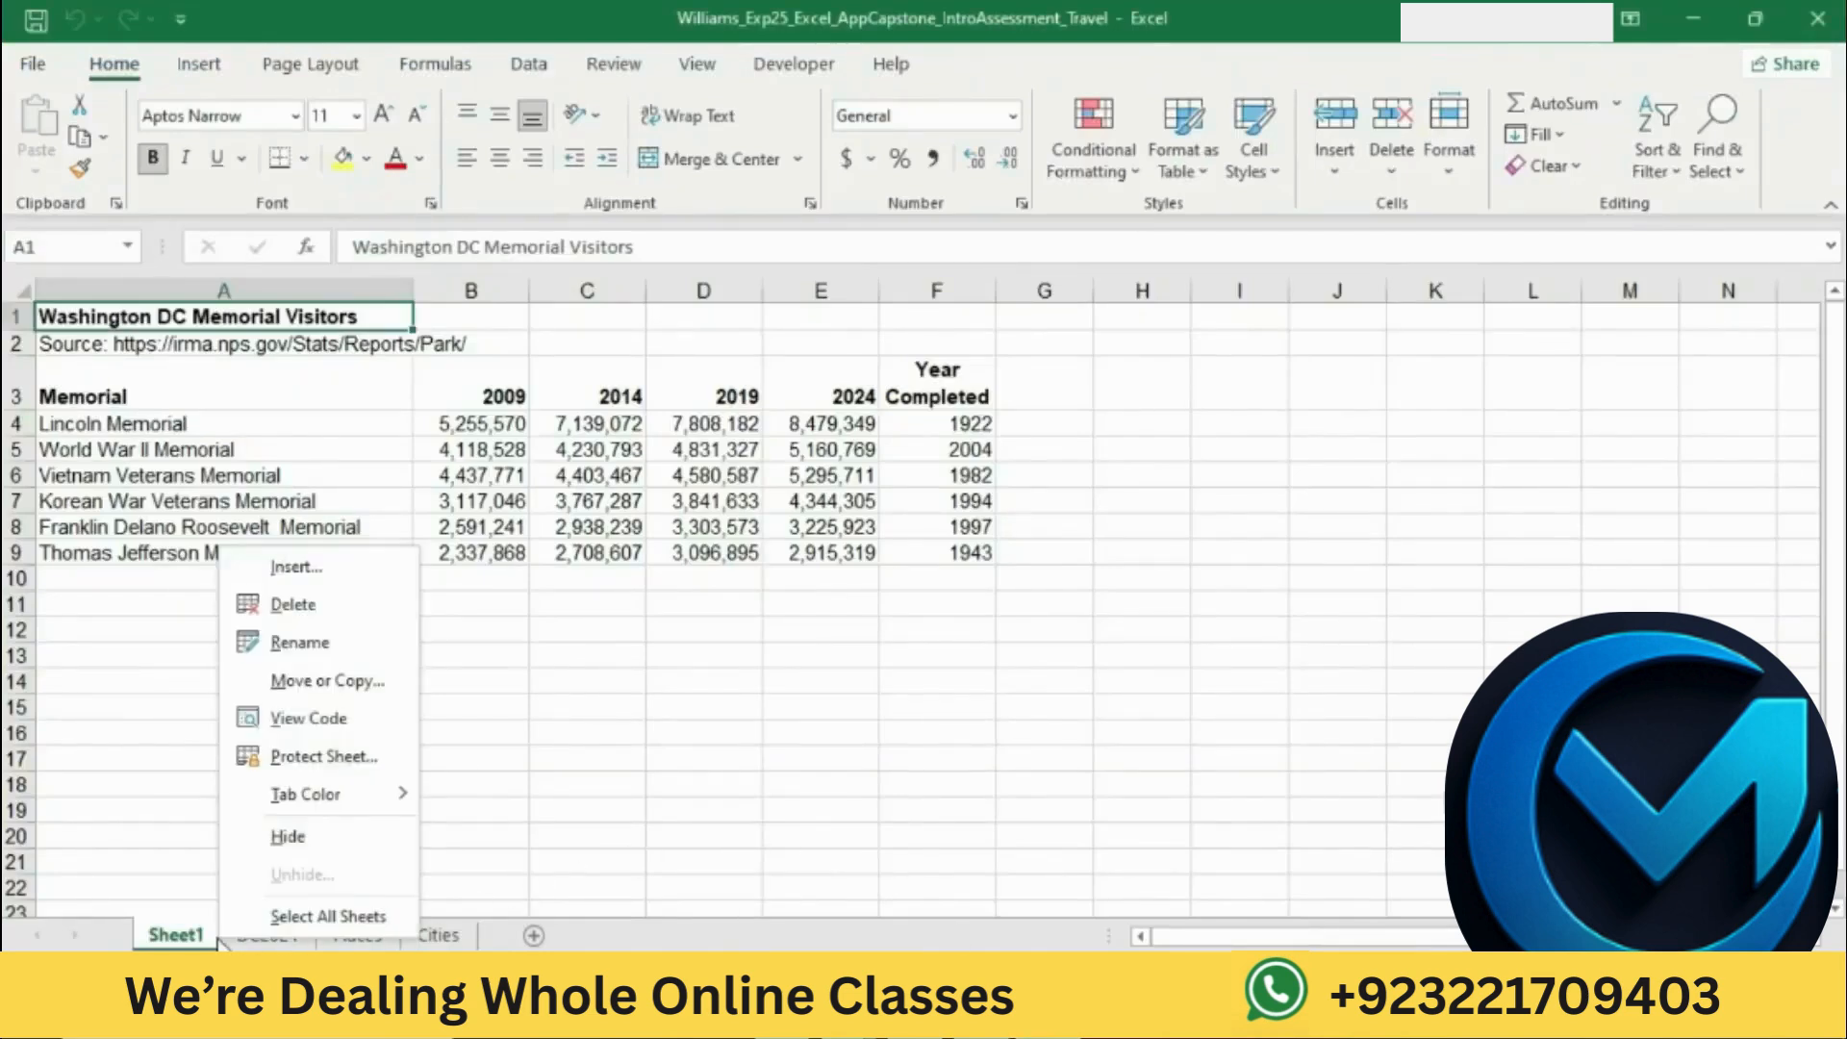
pyautogui.click(329, 636)
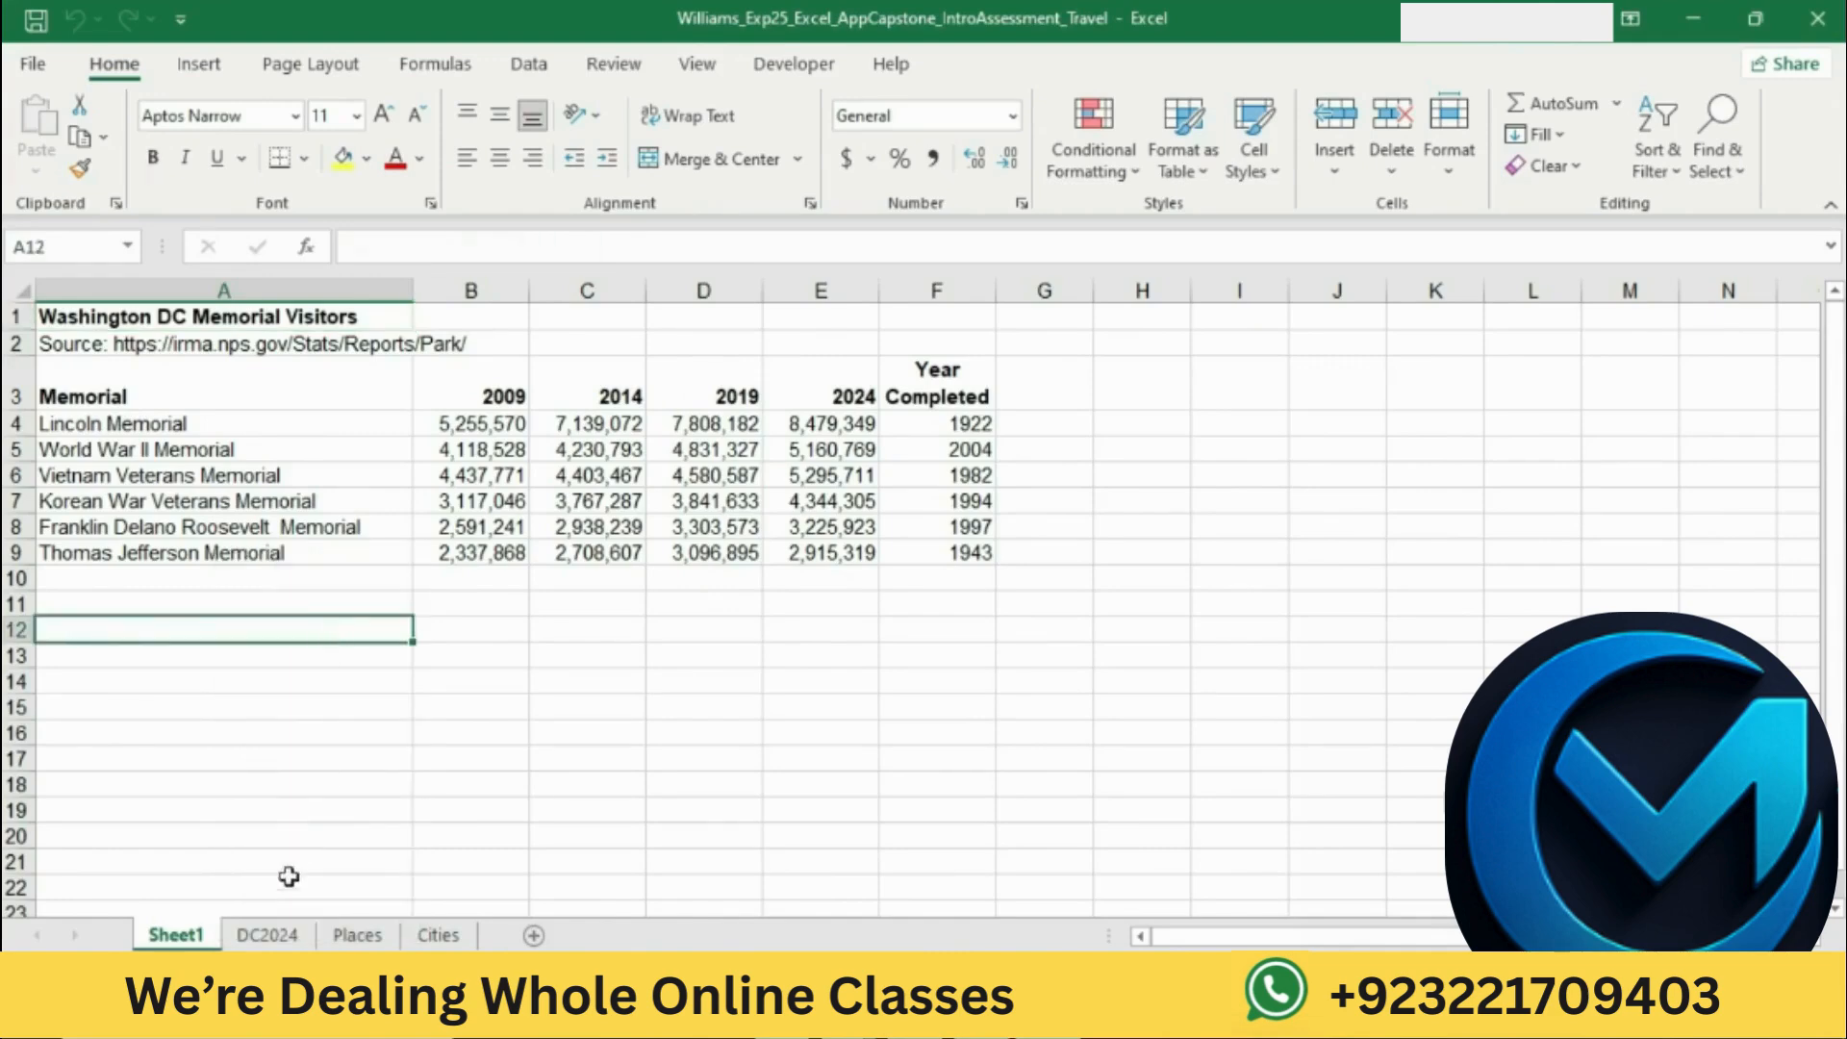
pyautogui.rightClick(217, 943)
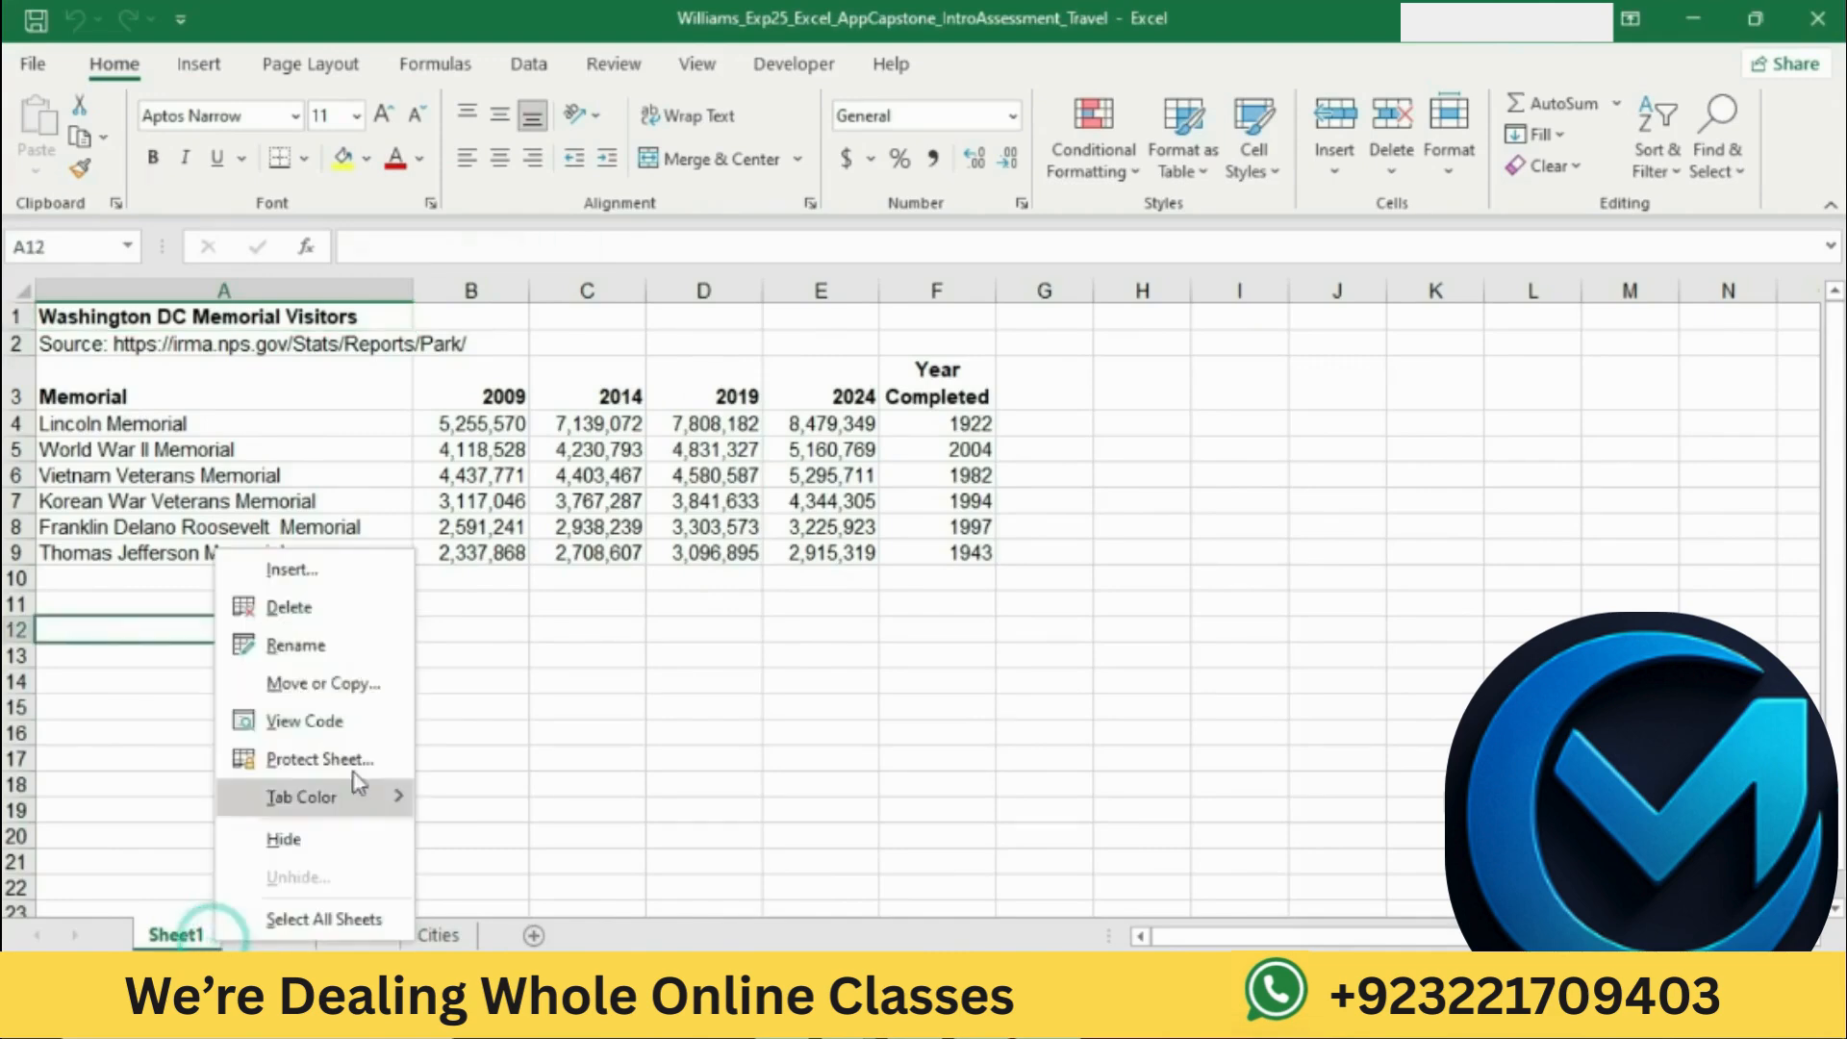
pyautogui.click(327, 650)
pyautogui.press('BackSpace')
pyautogui.write('M')
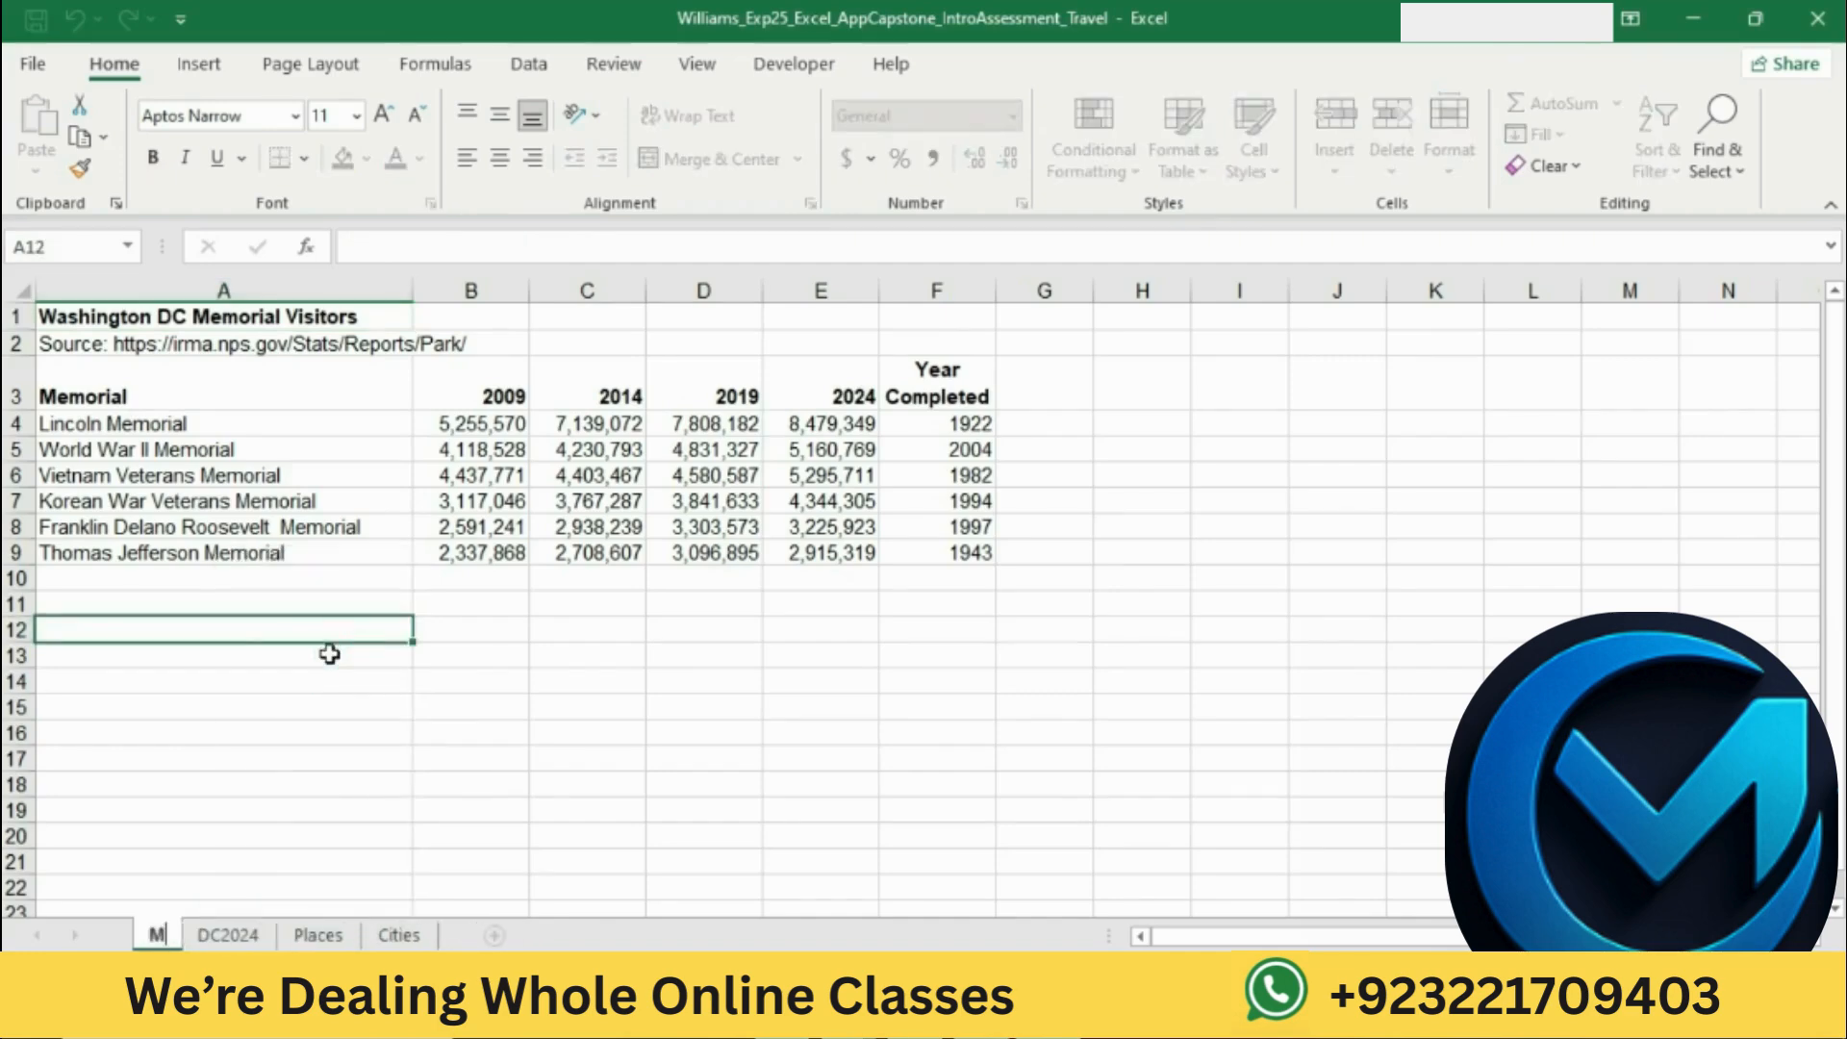
pyautogui.write('emor')
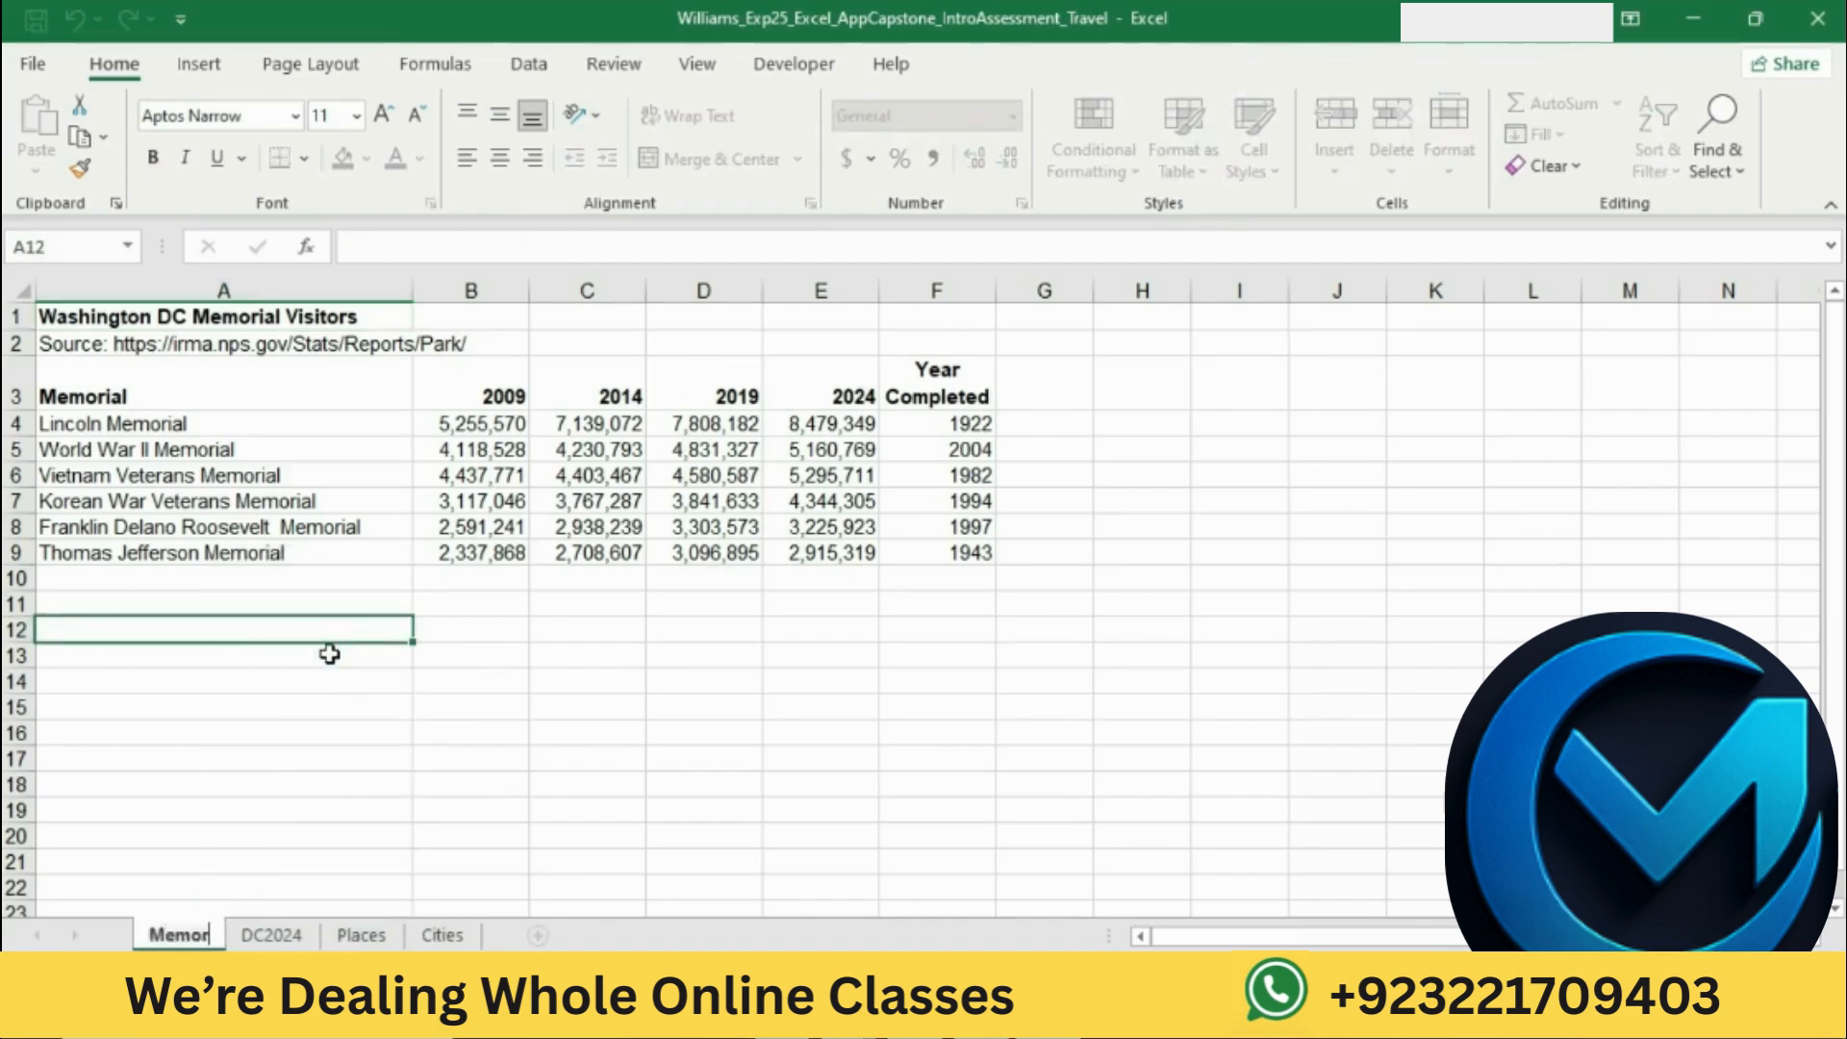
pyautogui.write('ials')
pyautogui.click(611, 767)
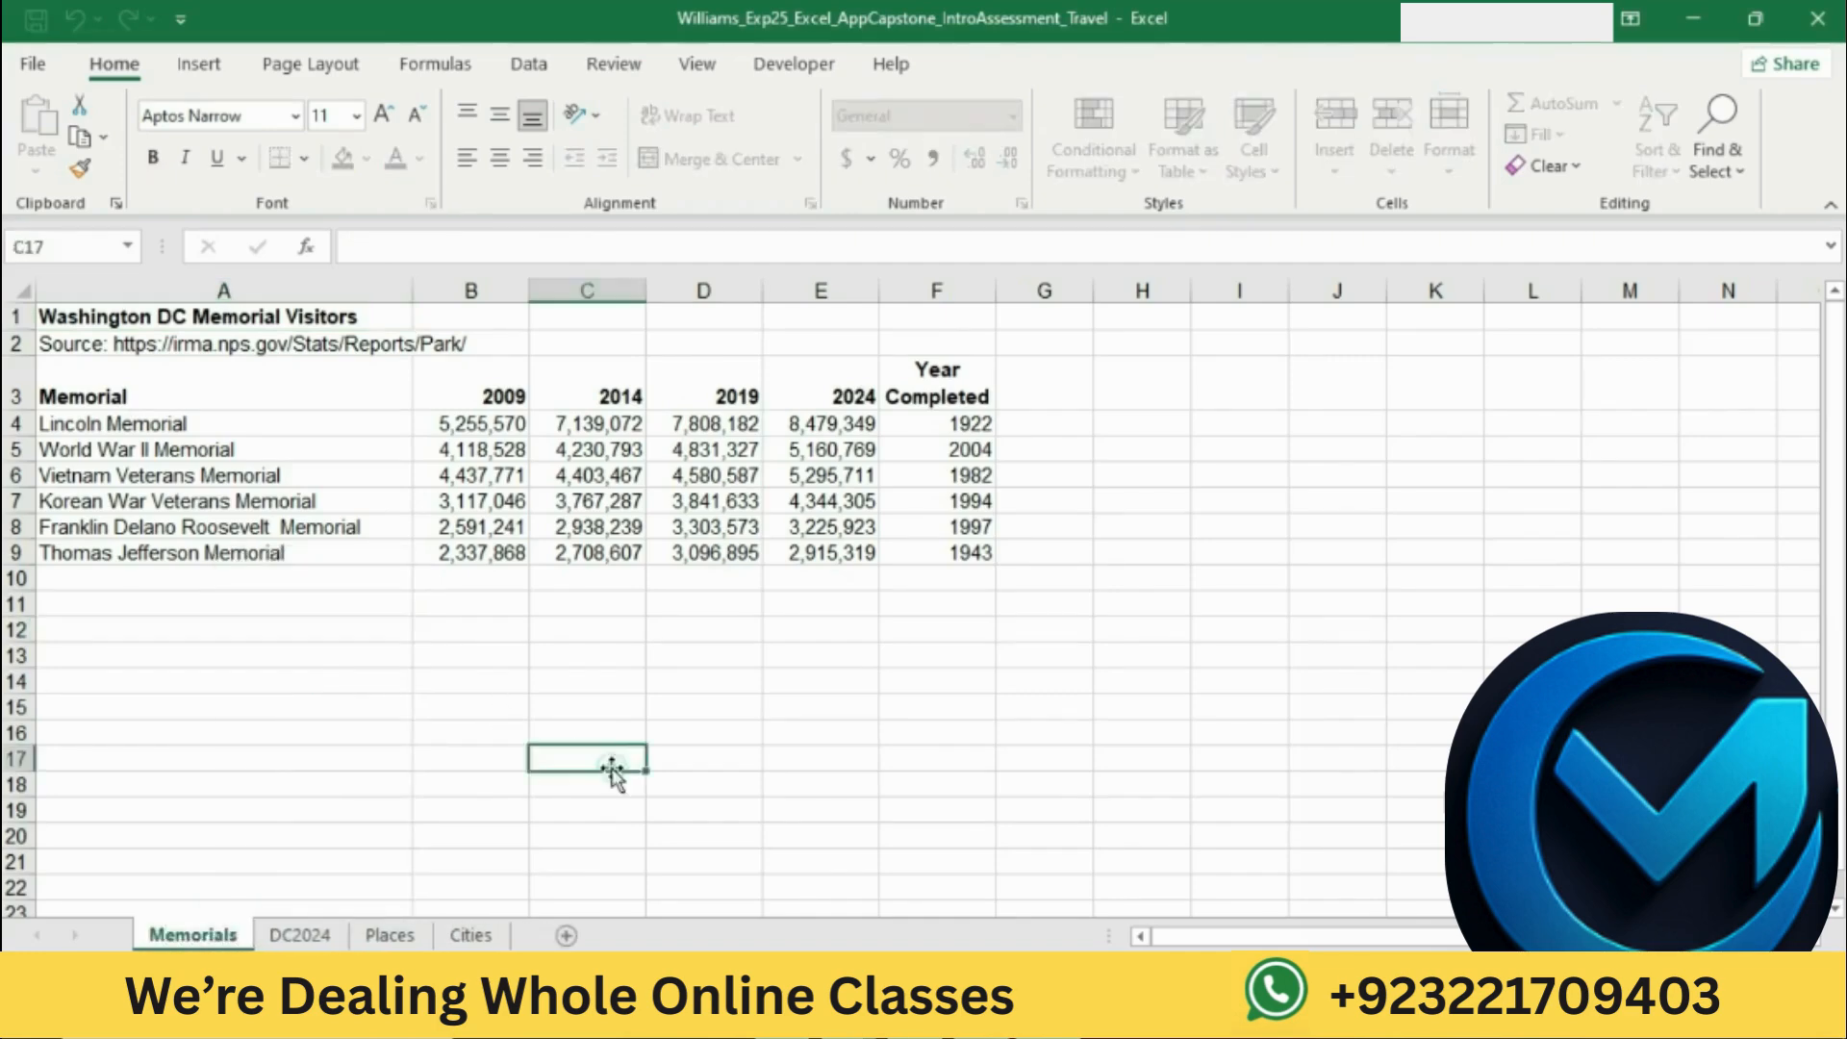
# Step: Return to the Word instructions and highlight the step 3 instruction about moving the Year Completed column in yellow
pyautogui.hotkey('alt', 'Tab')
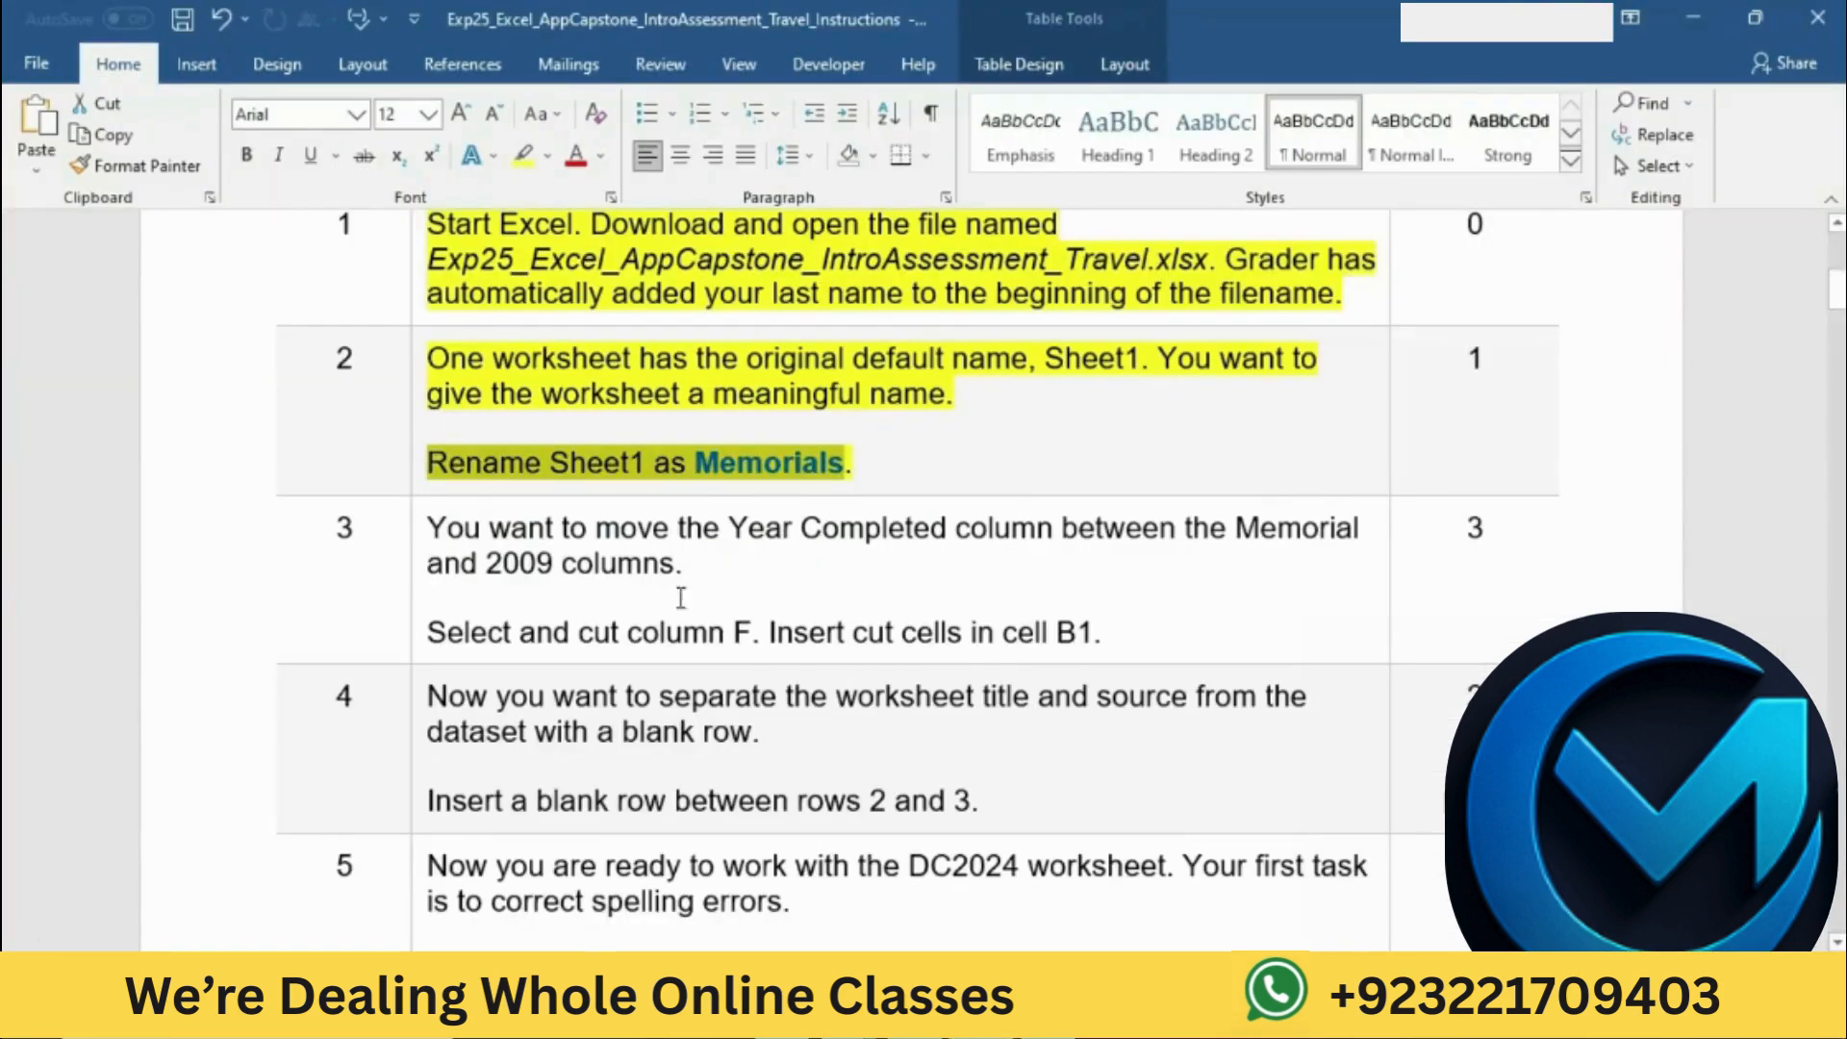
pyautogui.click(839, 465)
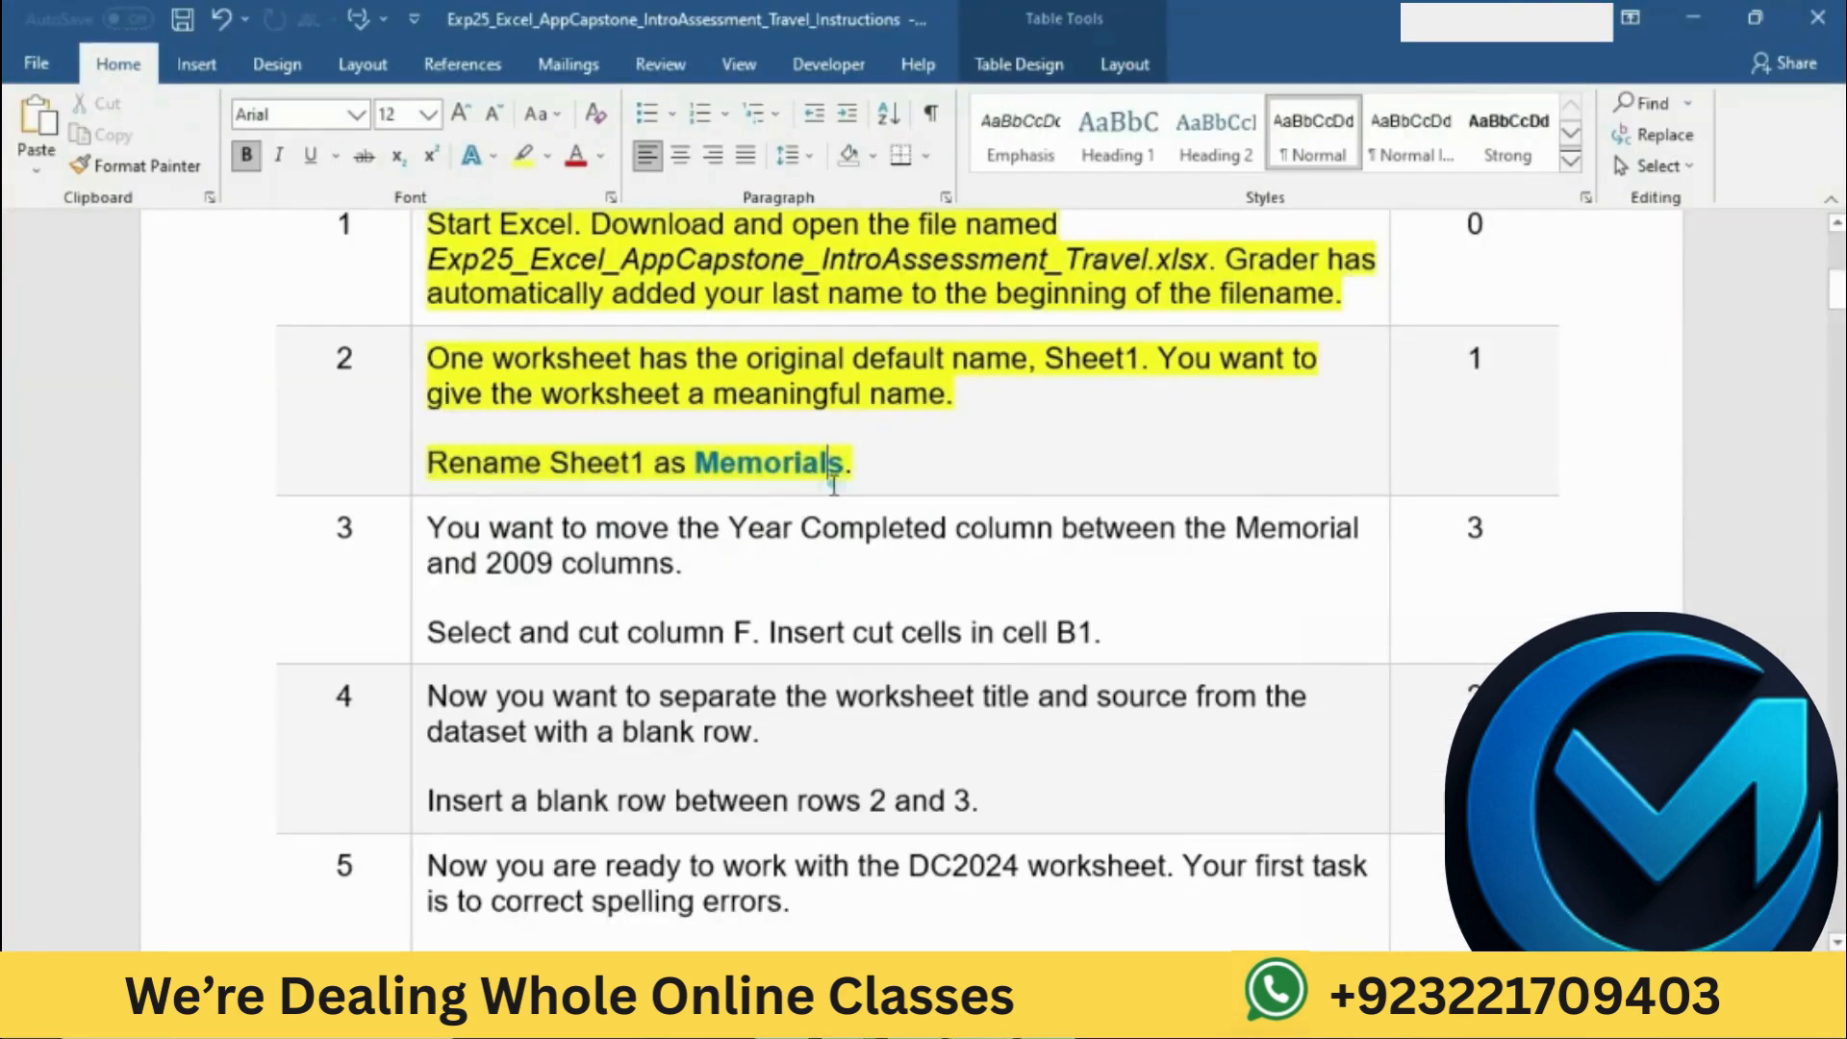
pyautogui.scroll(-2, 830, 484)
pyautogui.click(420, 351)
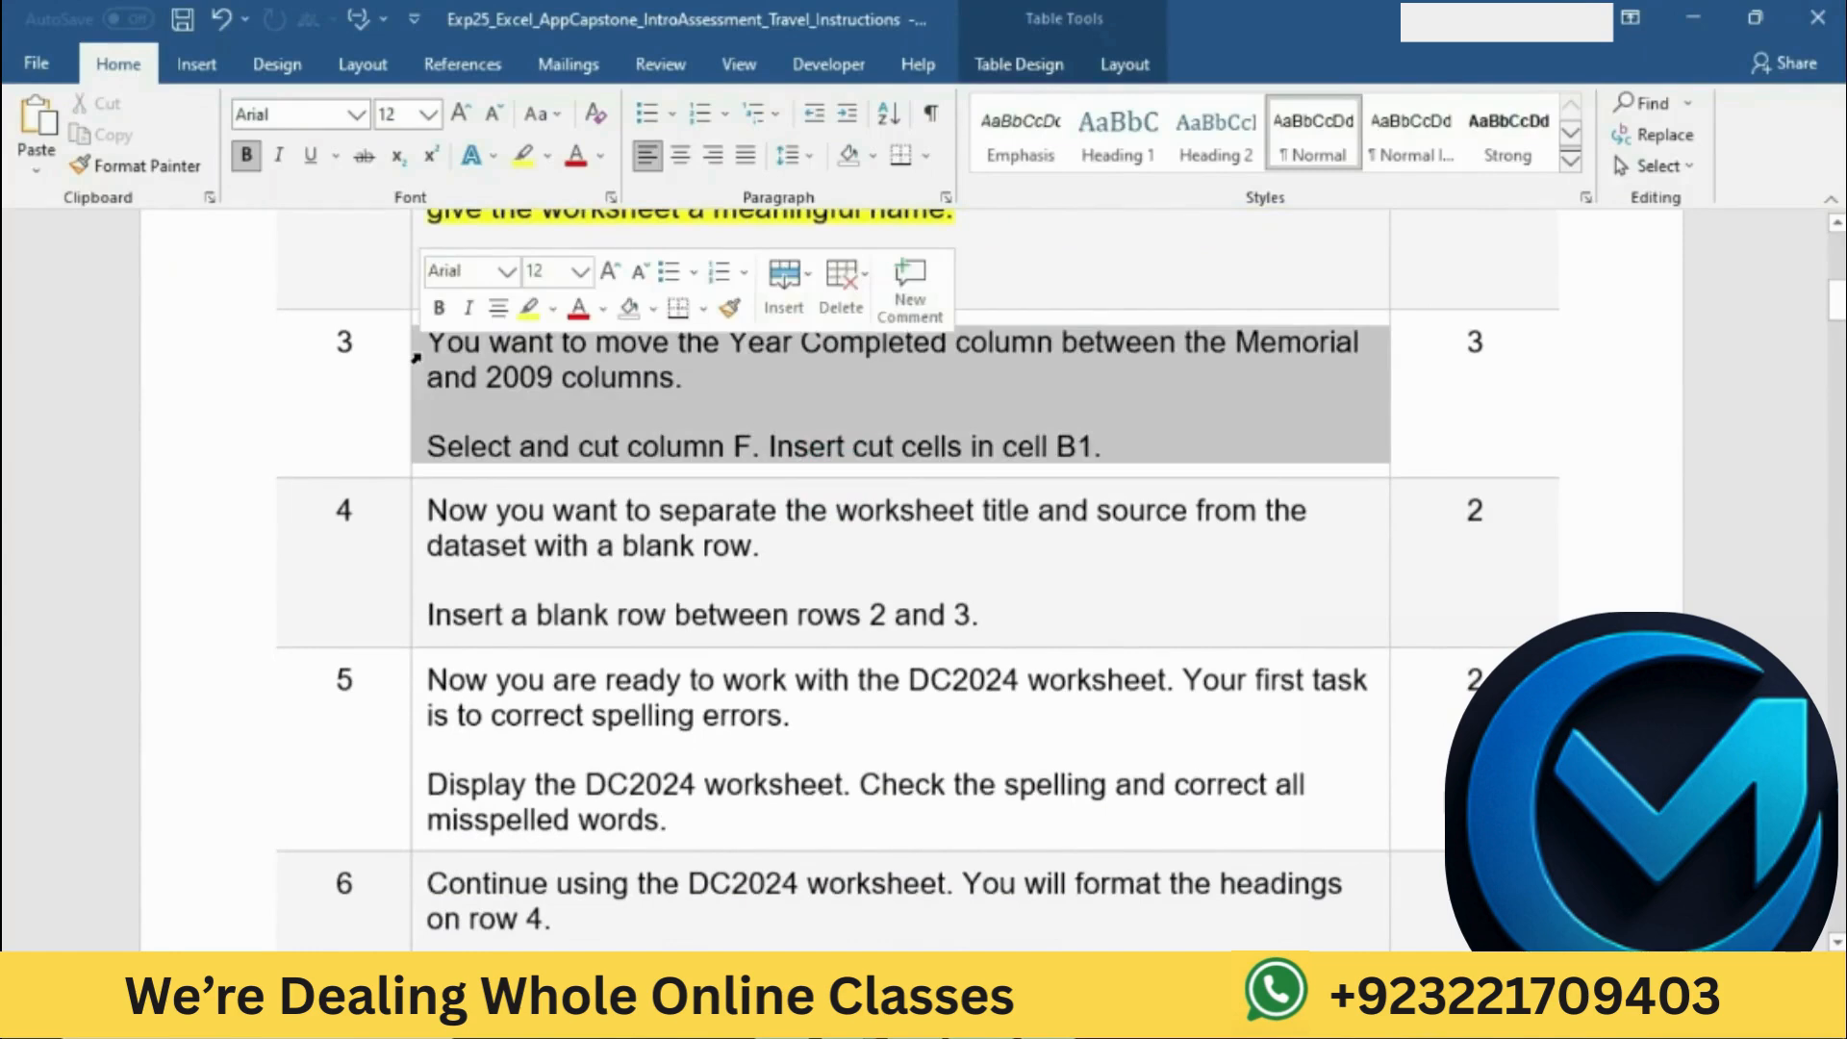
pyautogui.click(528, 307)
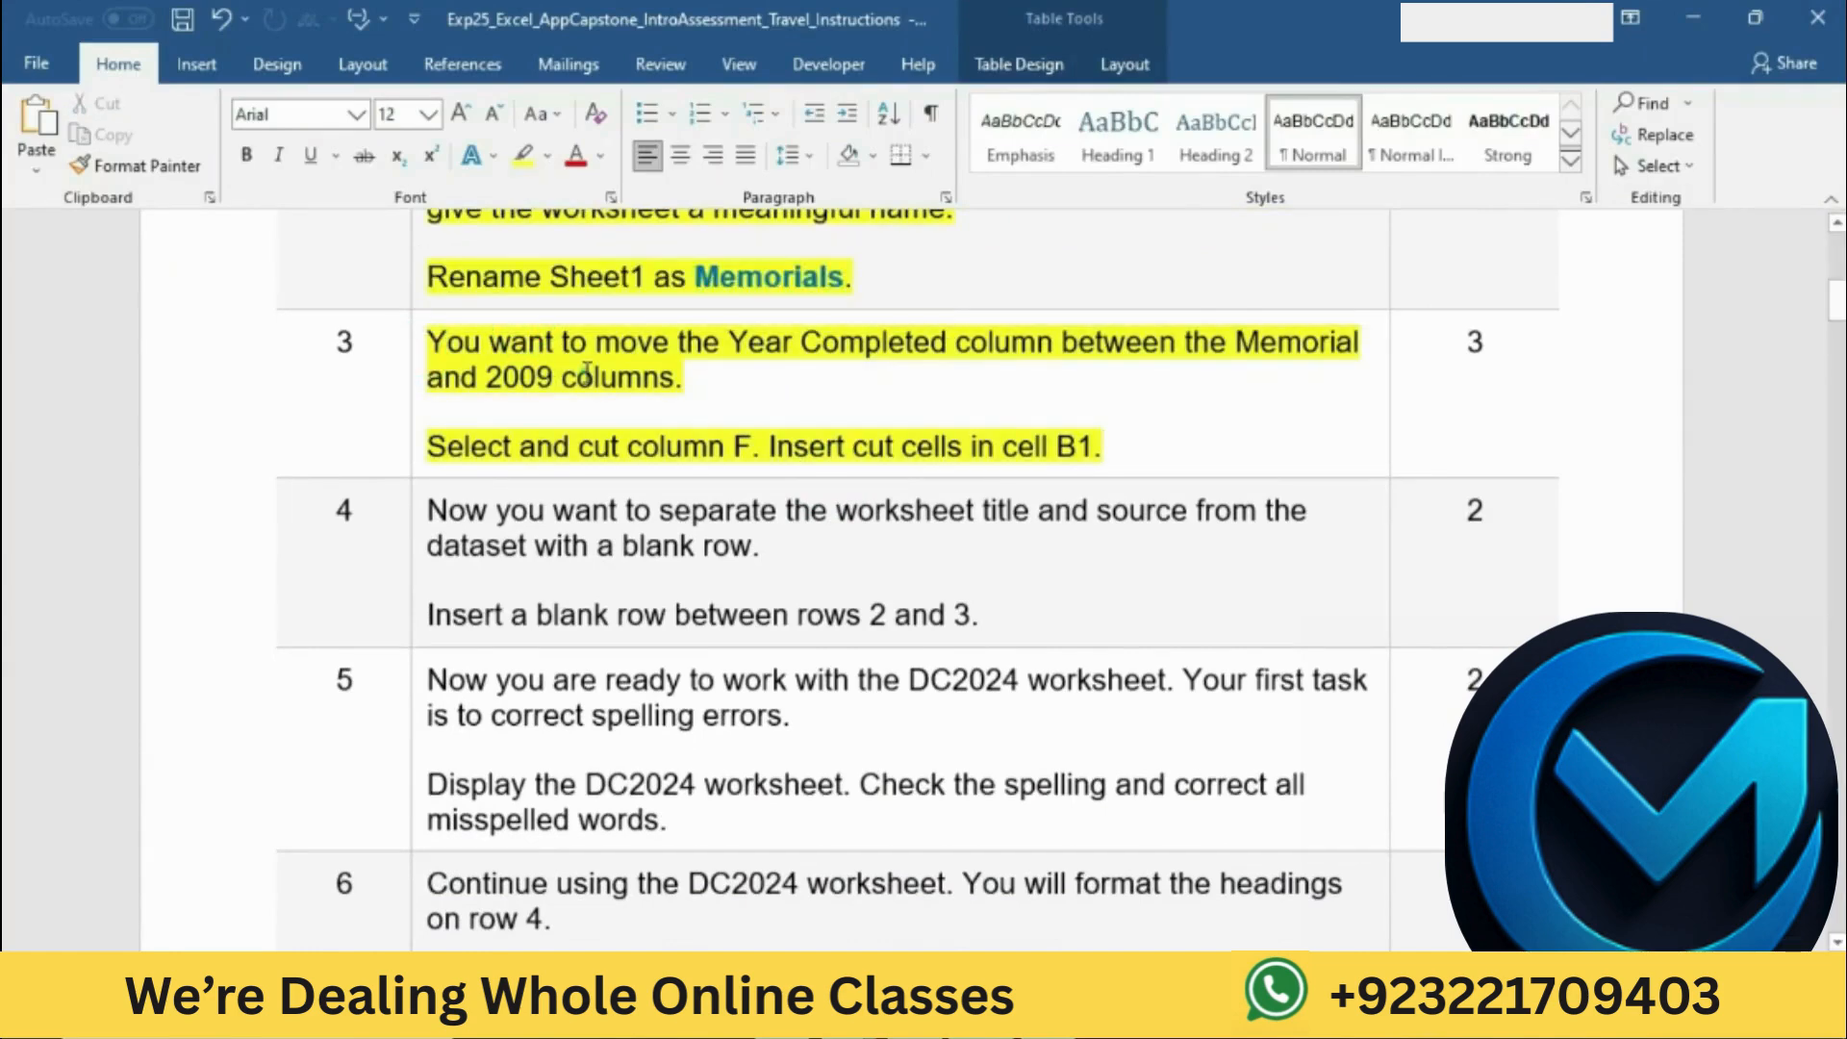
pyautogui.click(584, 385)
# Step: Mark the instruction to cut column F, switch to the Excel workbook, and cut column F on the Memorials worksheet
pyautogui.moveTo(438, 449); pyautogui.dragTo(728, 435)
pyautogui.press('Left')
pyautogui.moveTo(436, 449); pyautogui.dragTo(752, 444)
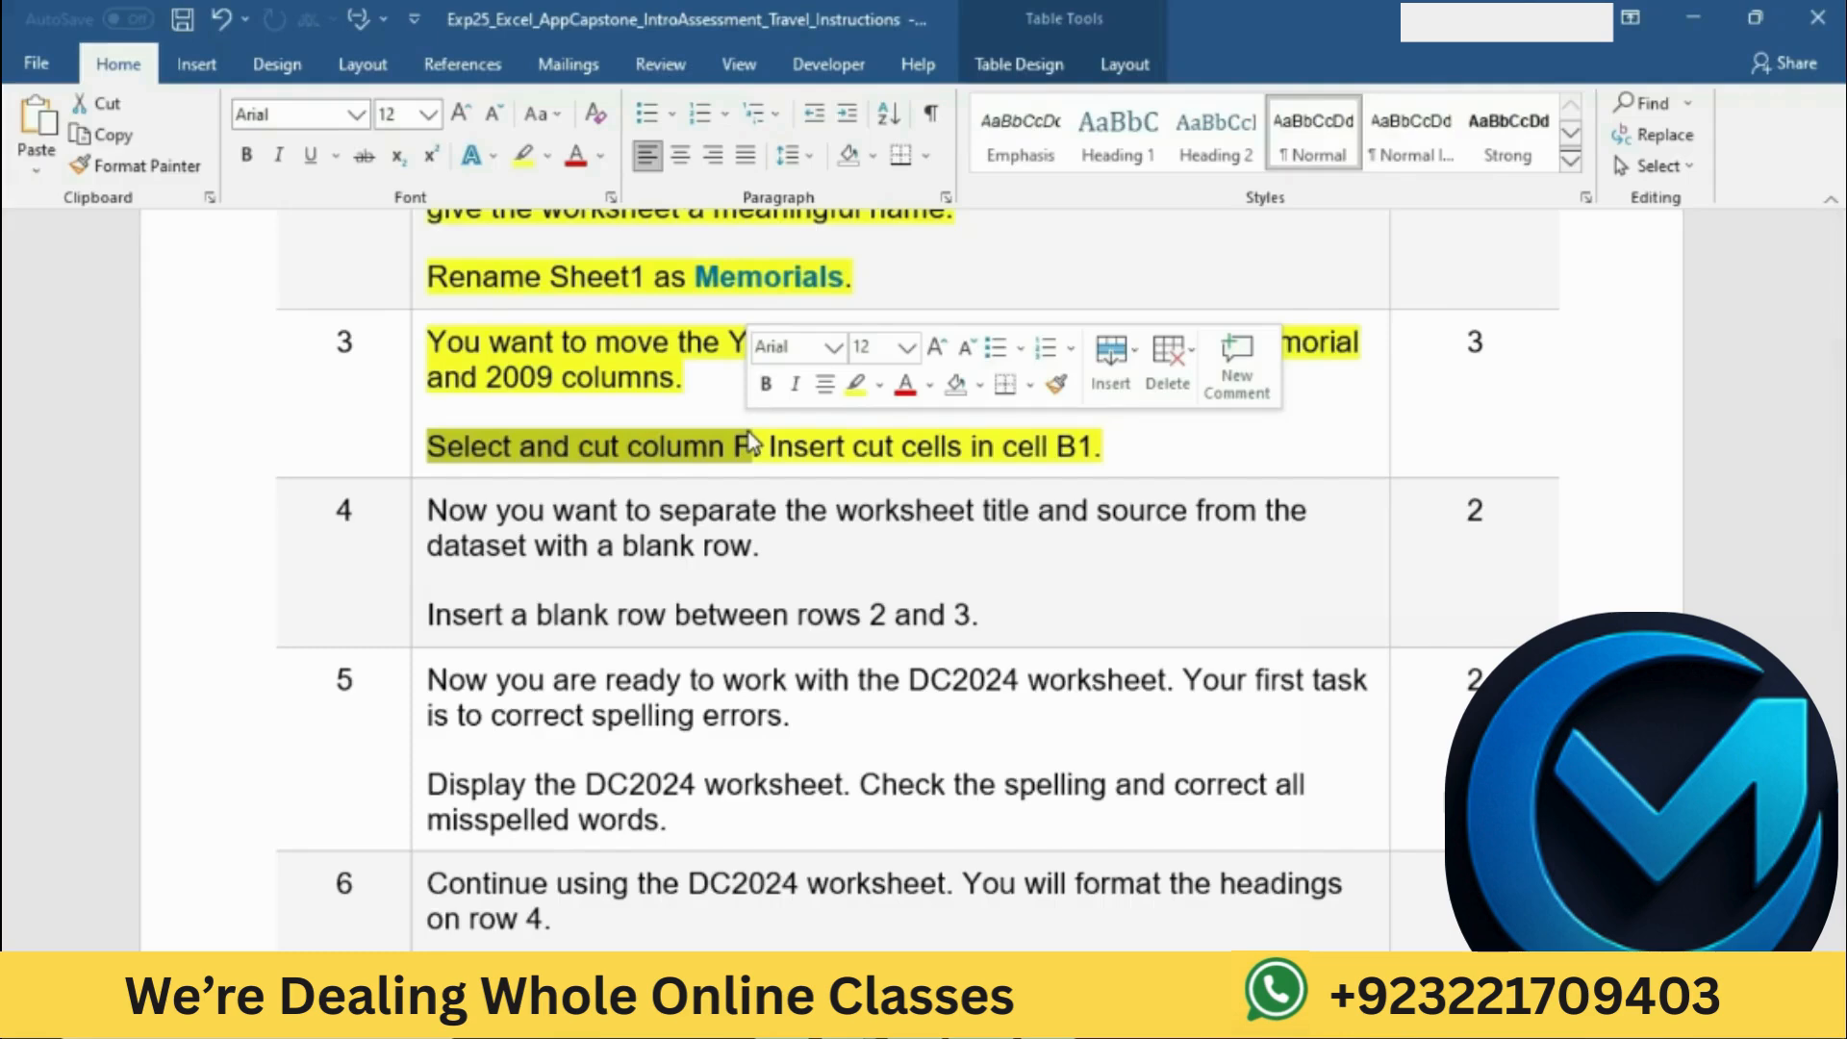
pyautogui.click(1050, 1018)
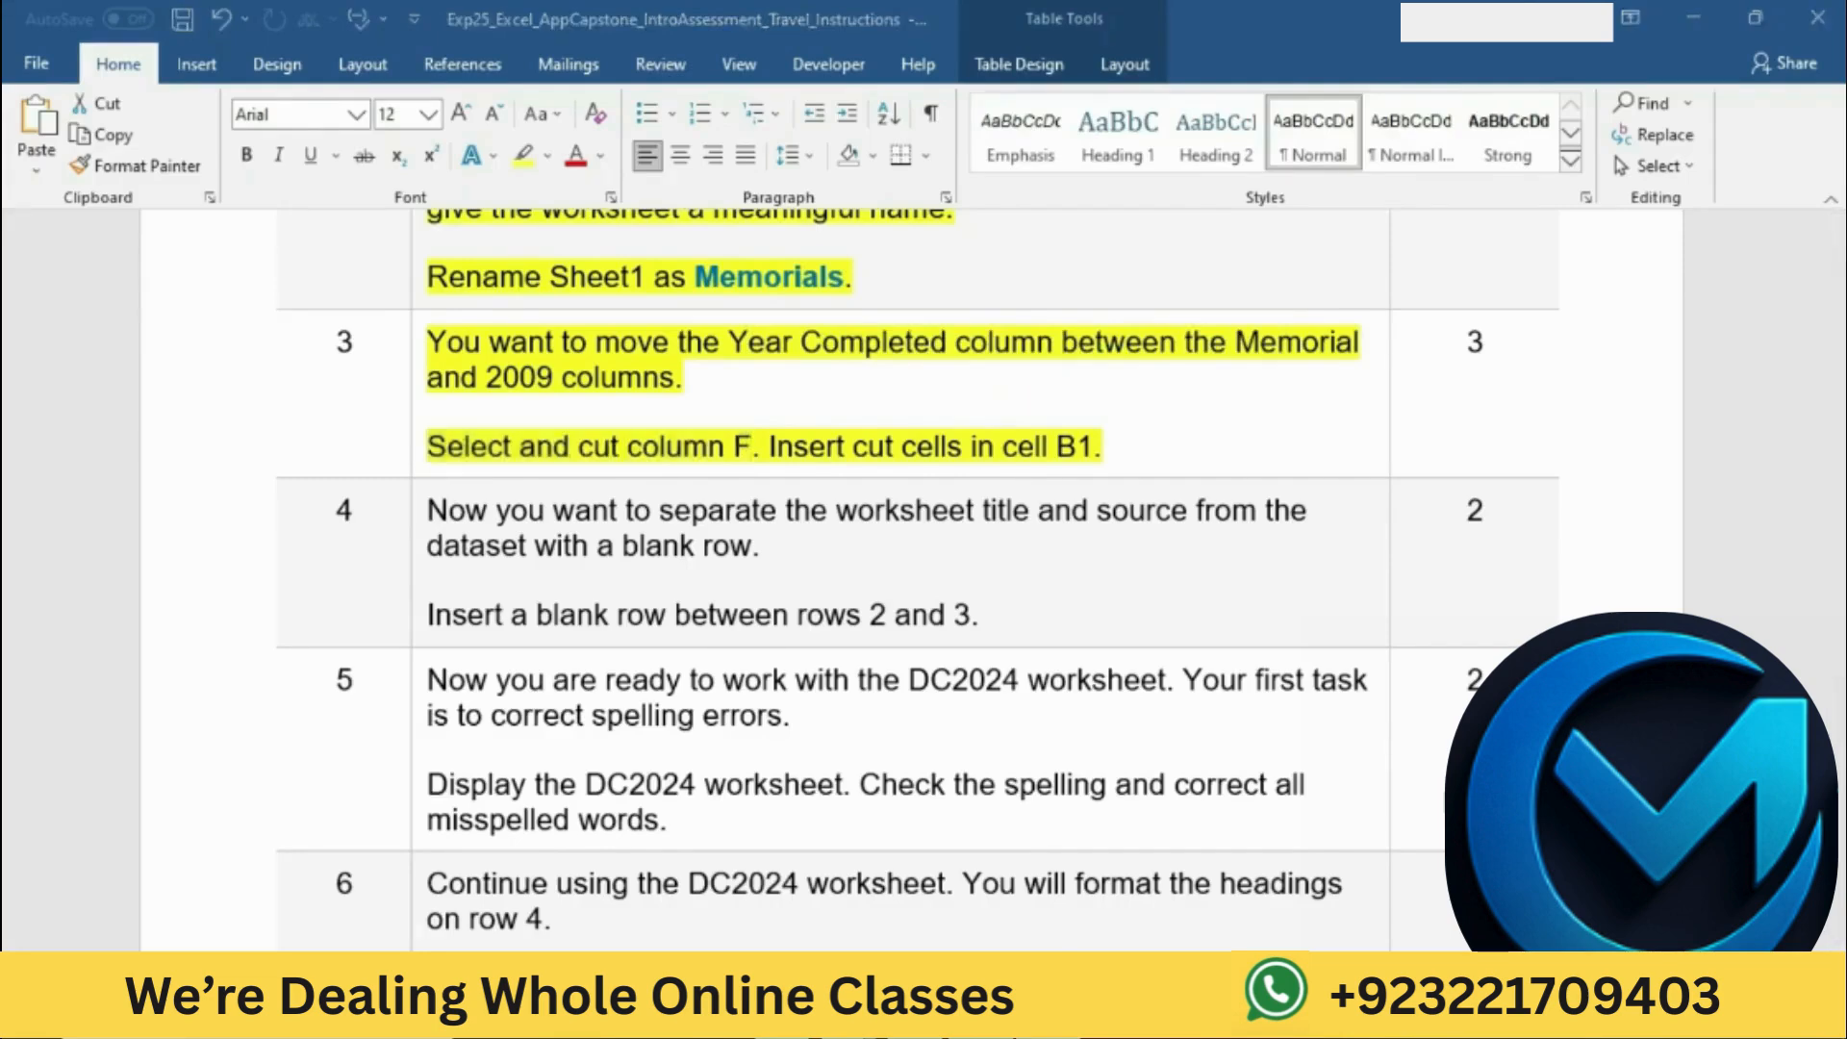
pyautogui.click(936, 291)
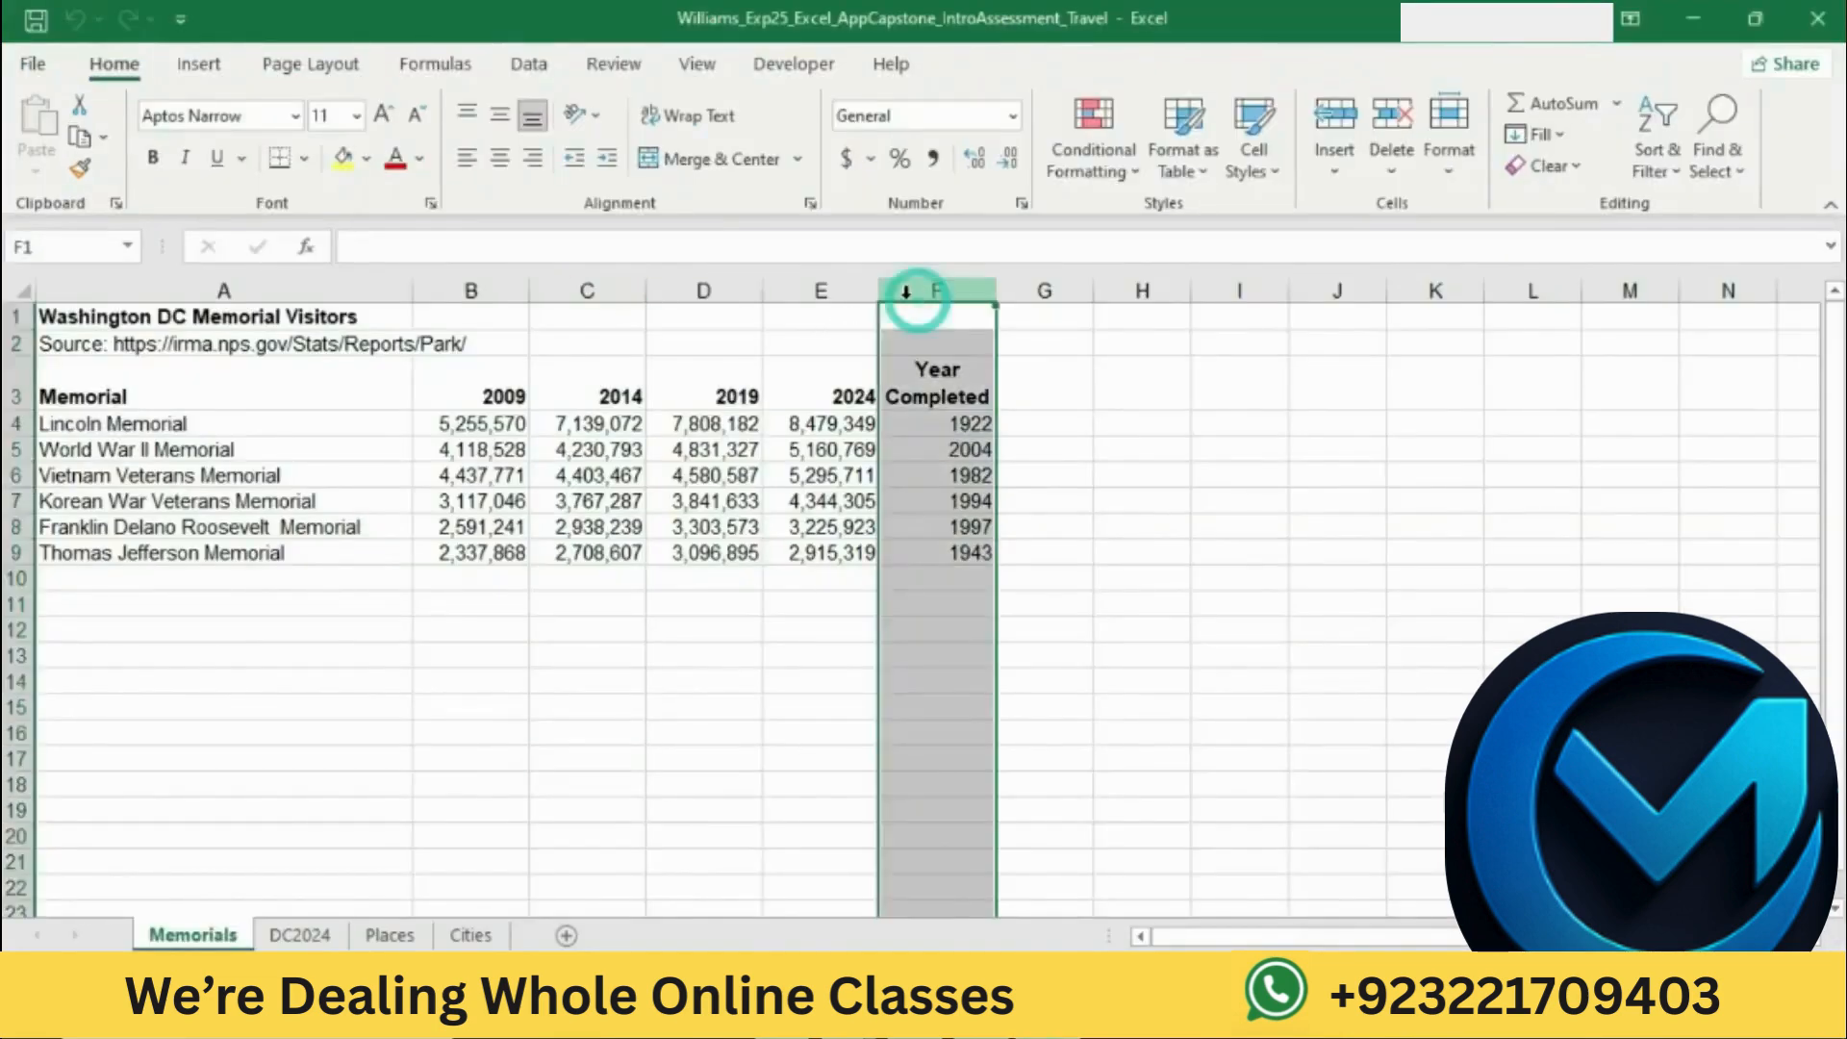
pyautogui.click(83, 107)
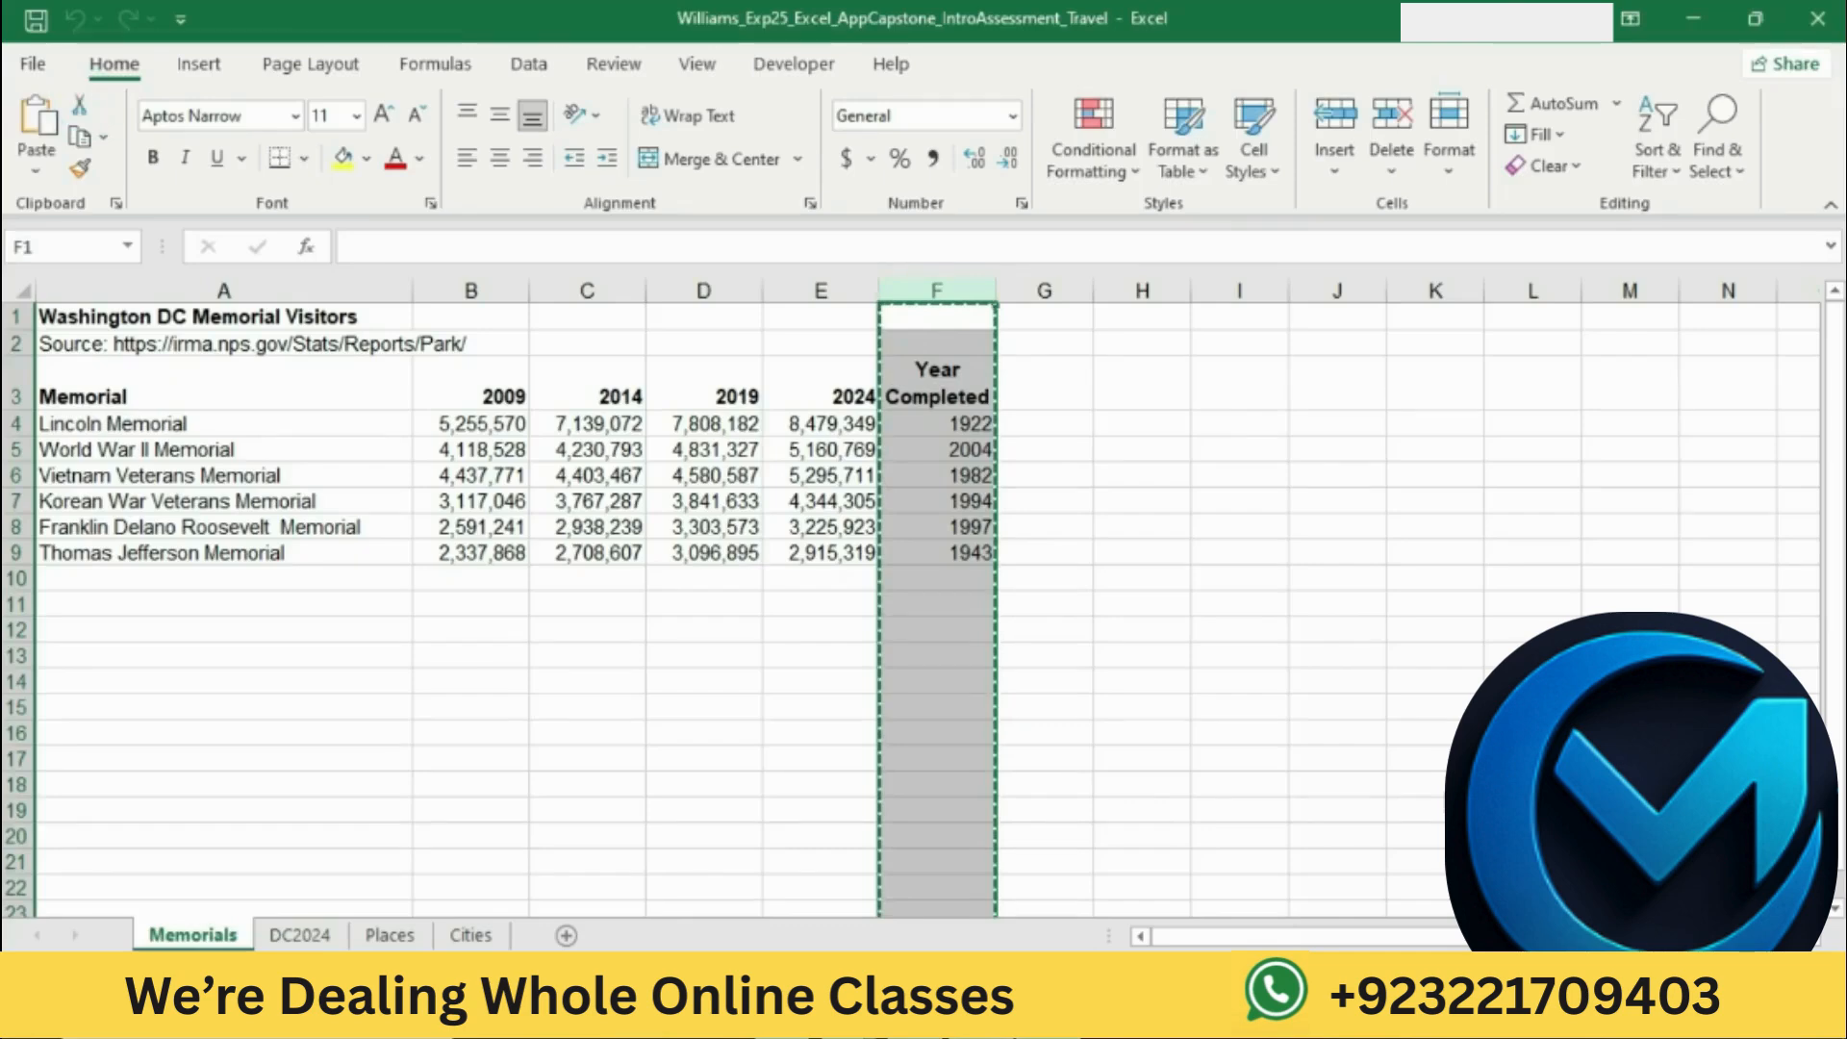
# Step: Mark the cell B1 instruction in Word, return to Excel, and insert the cut Year Completed column at cell B1
pyautogui.hotkey('alt', 'Tab')
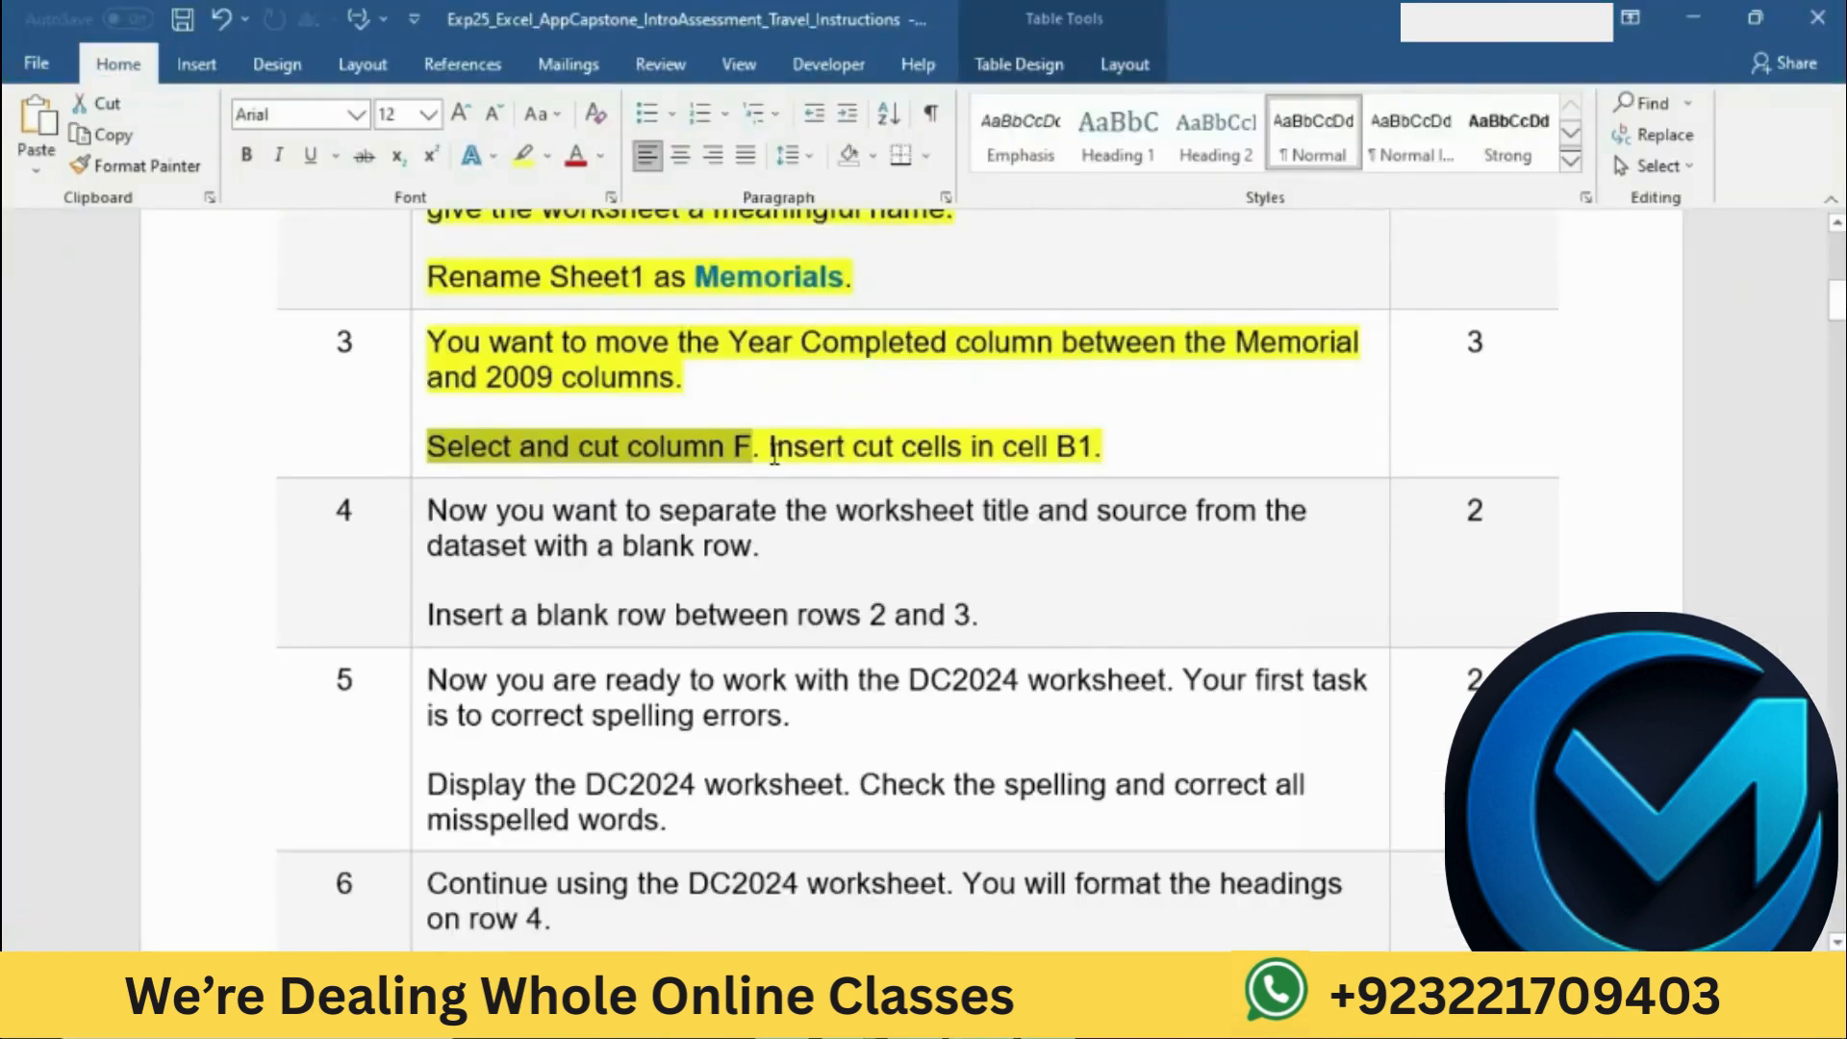
pyautogui.moveTo(770, 448); pyautogui.dragTo(1100, 450)
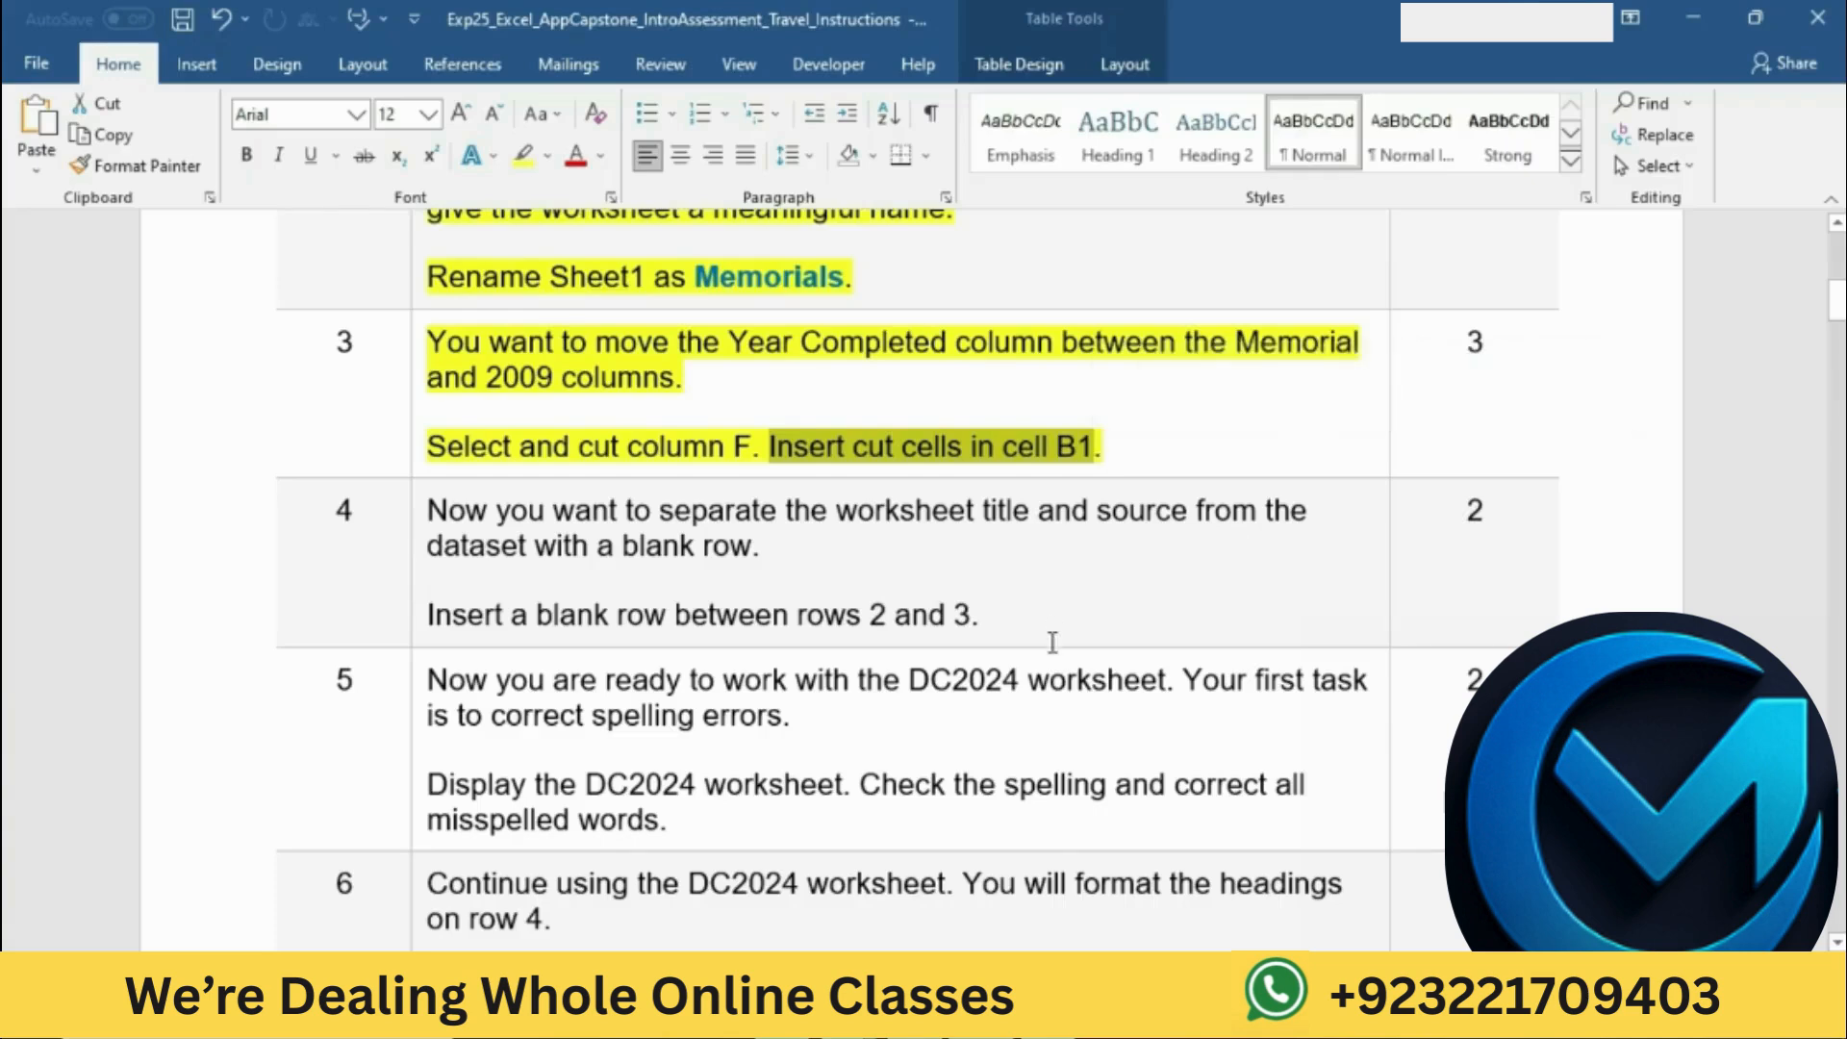
pyautogui.hotkey('alt', 'Tab')
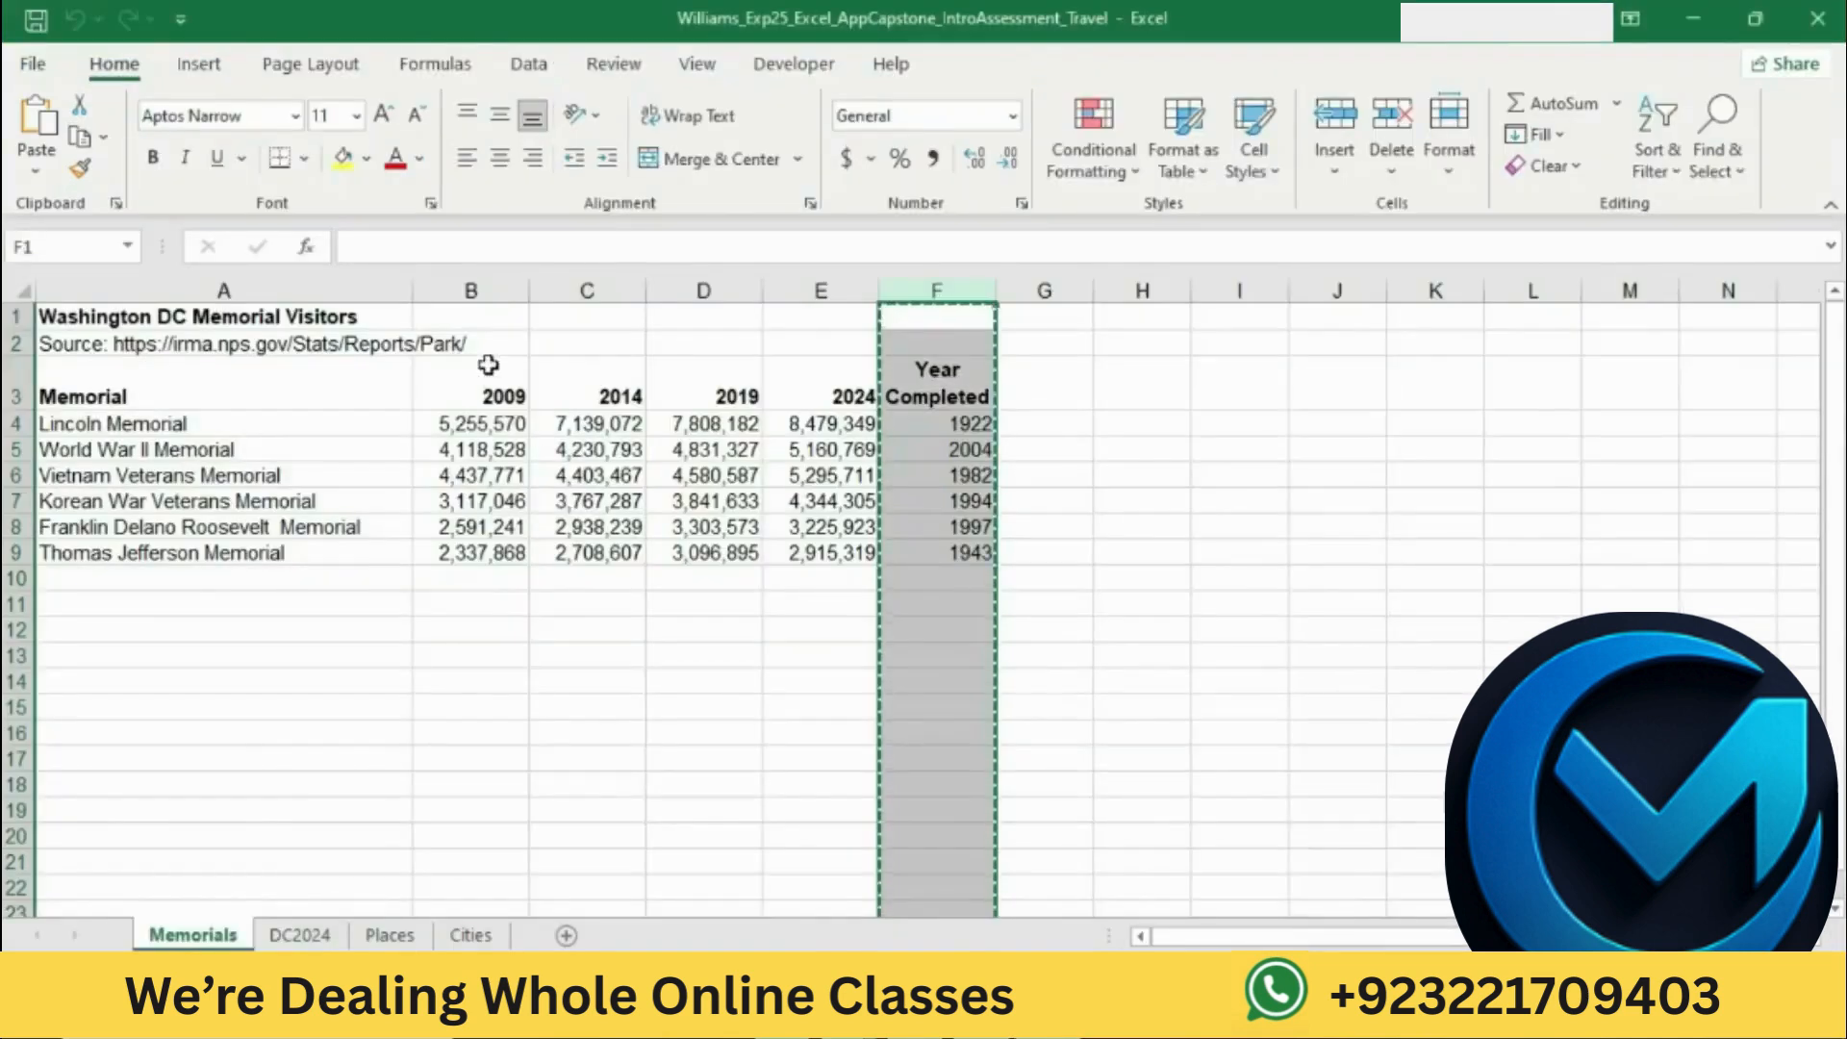
pyautogui.rightClick(474, 321)
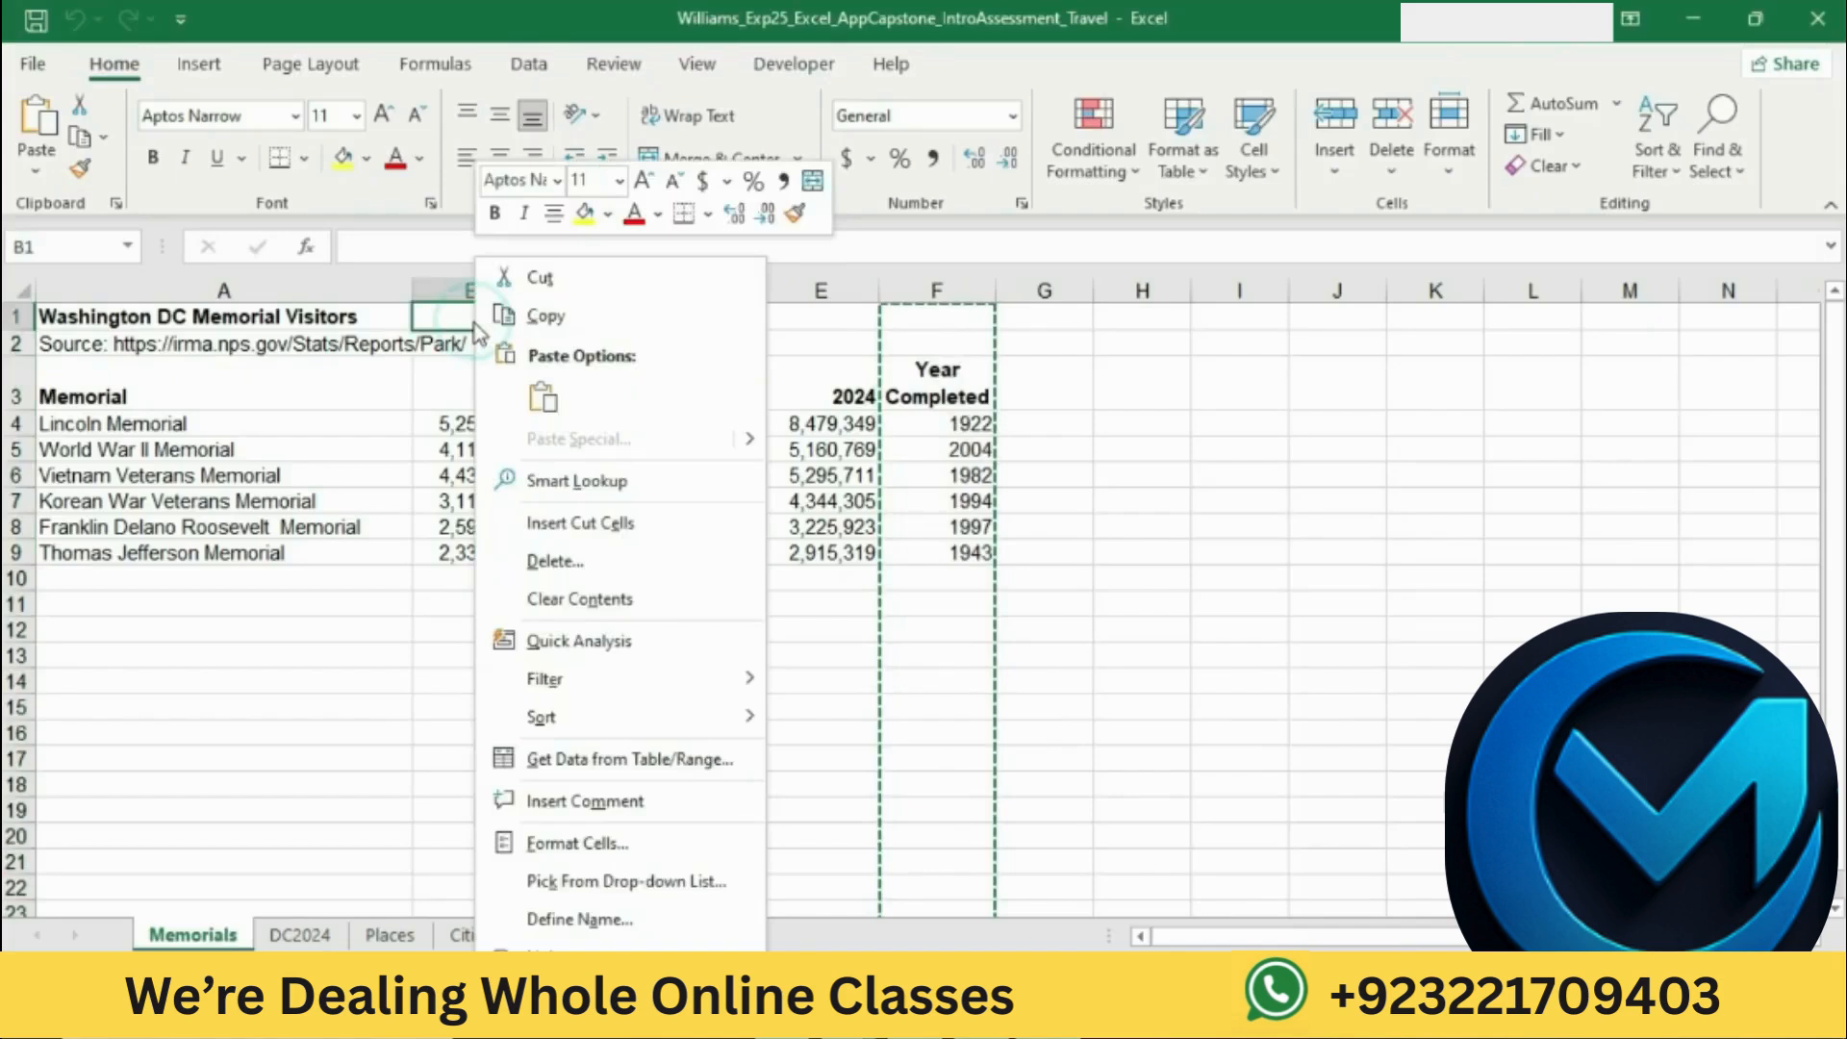
pyautogui.click(601, 525)
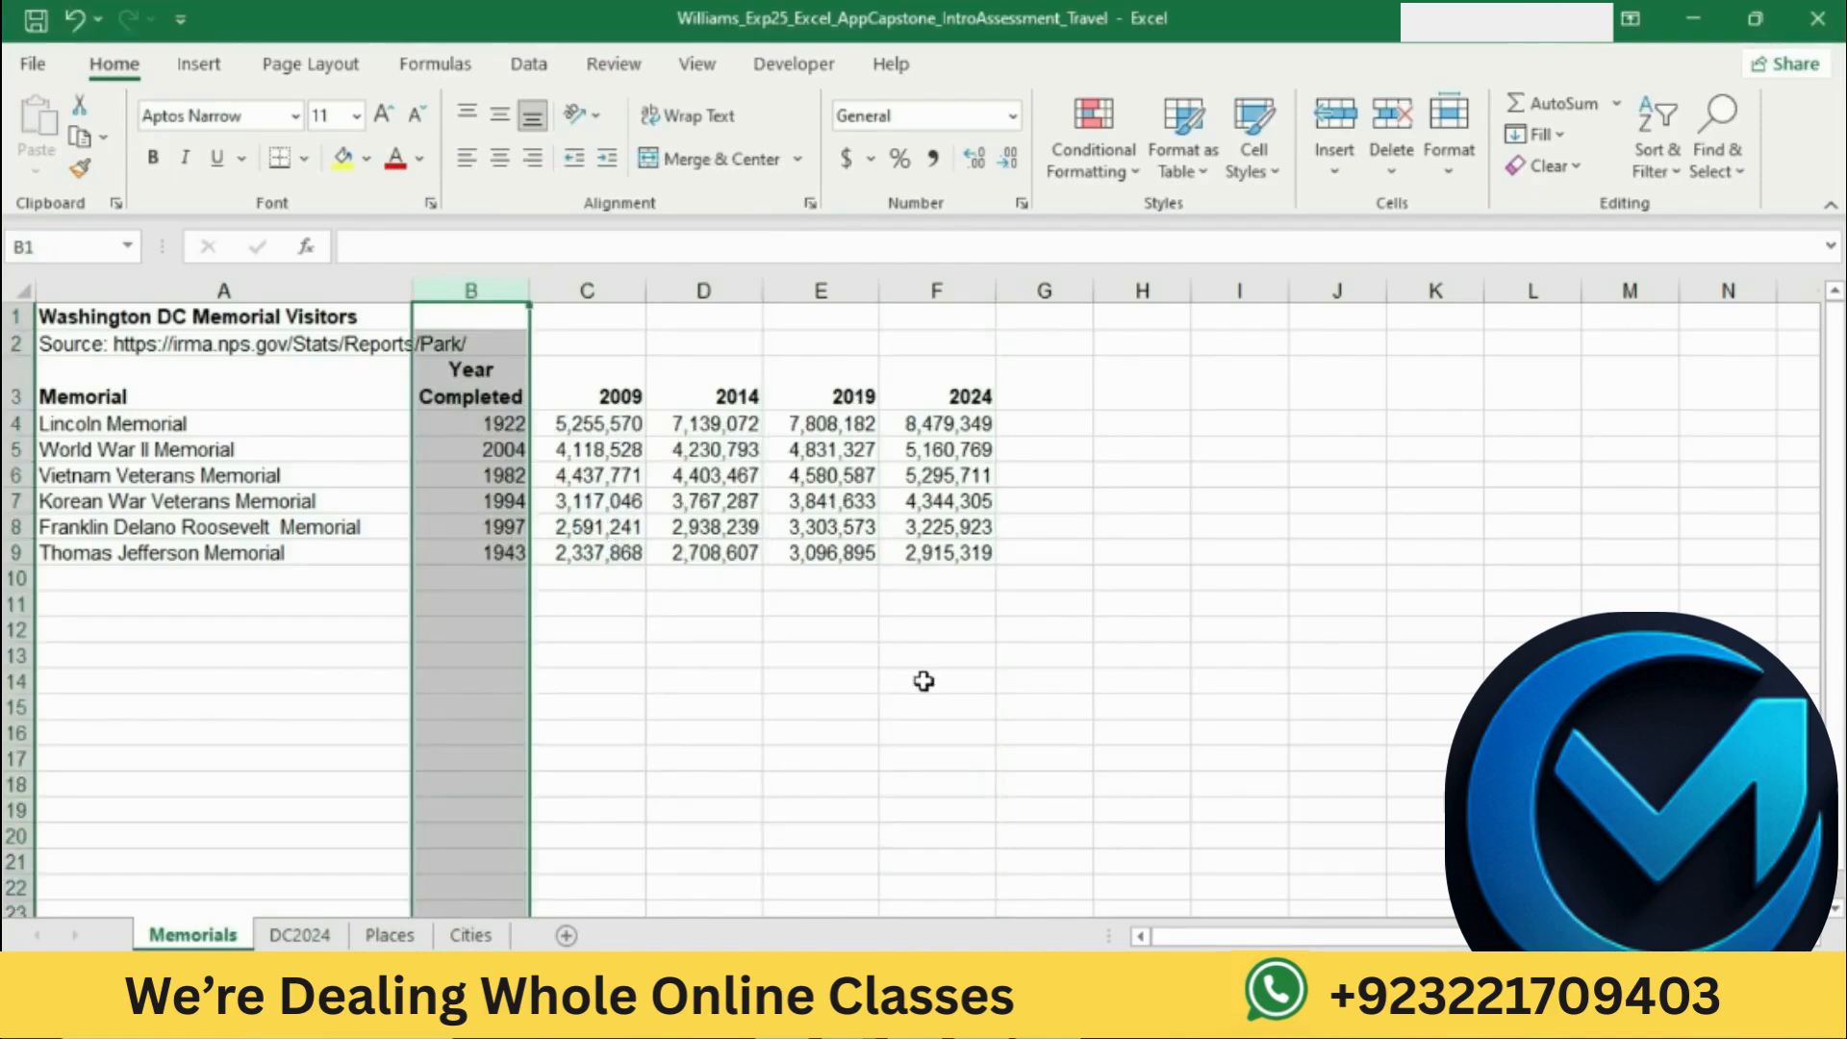
# Step: Return to the Word instructions and highlight the step 4 instruction about inserting a blank row in yellow
pyautogui.hotkey('alt', 'Tab')
pyautogui.click(921, 364)
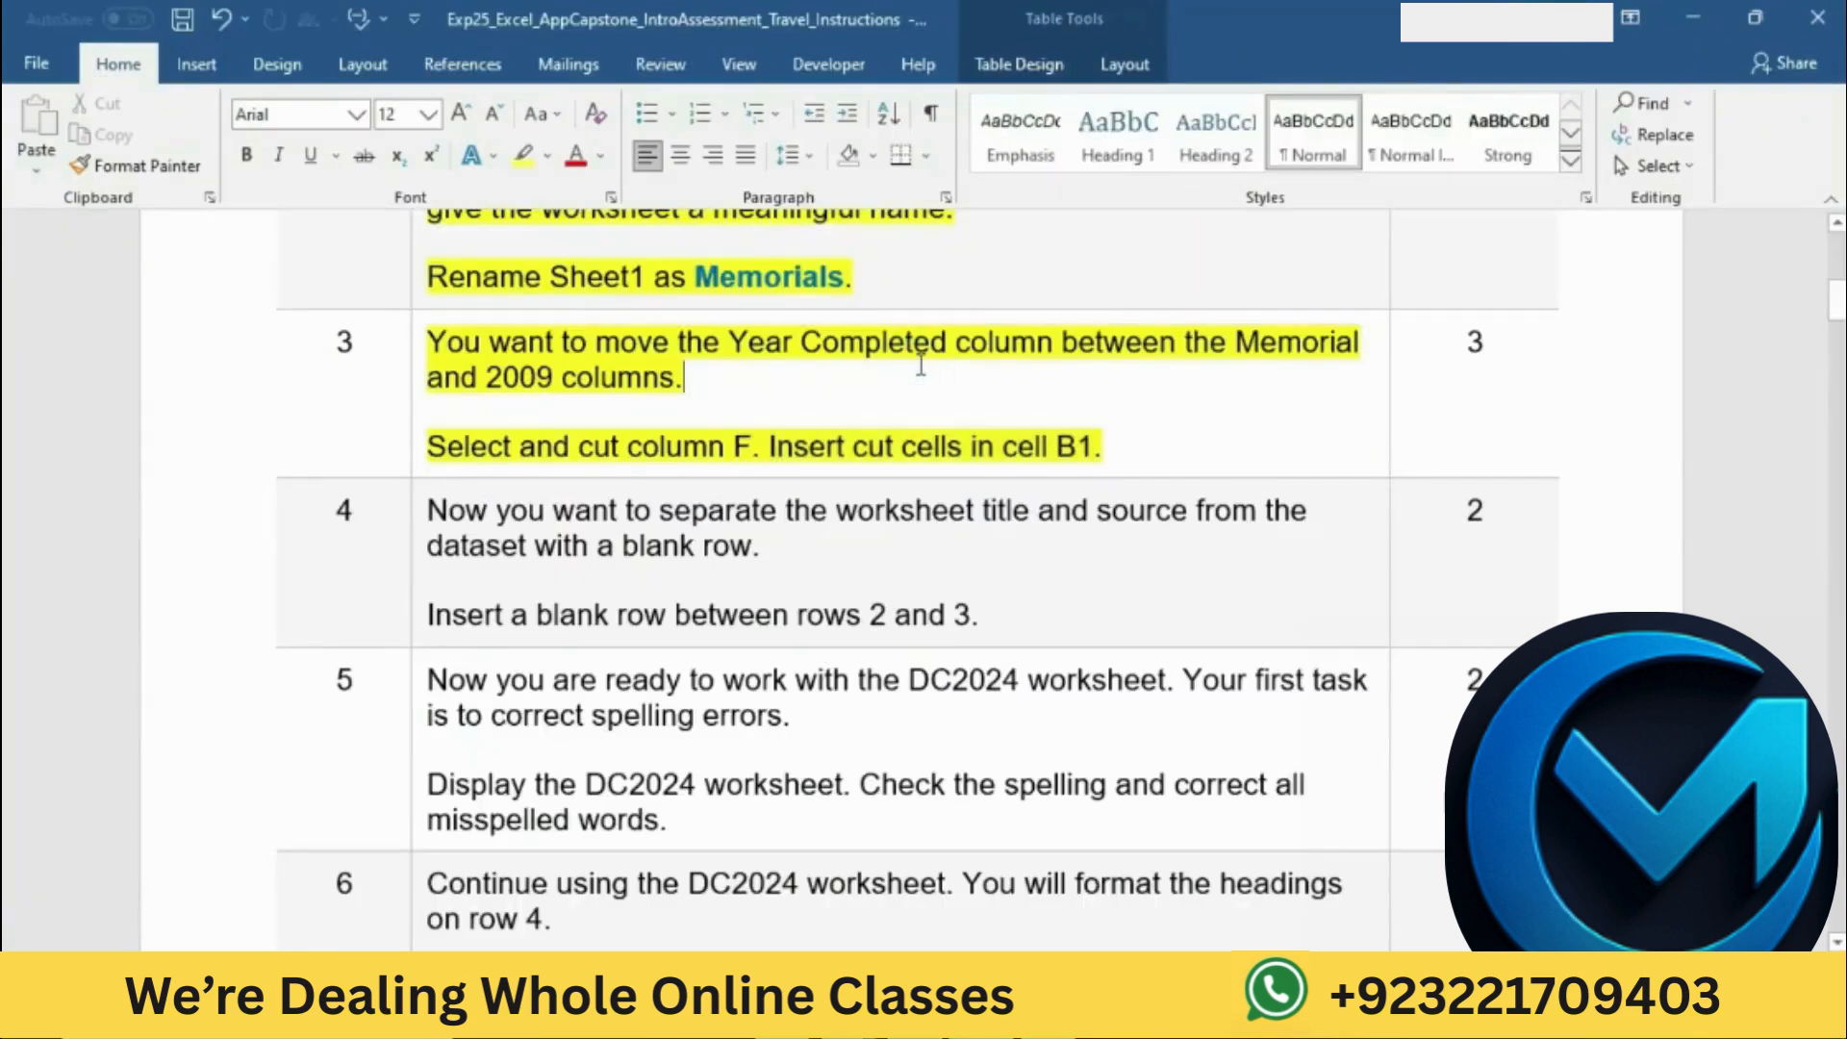
pyautogui.scroll(-5, 865, 404)
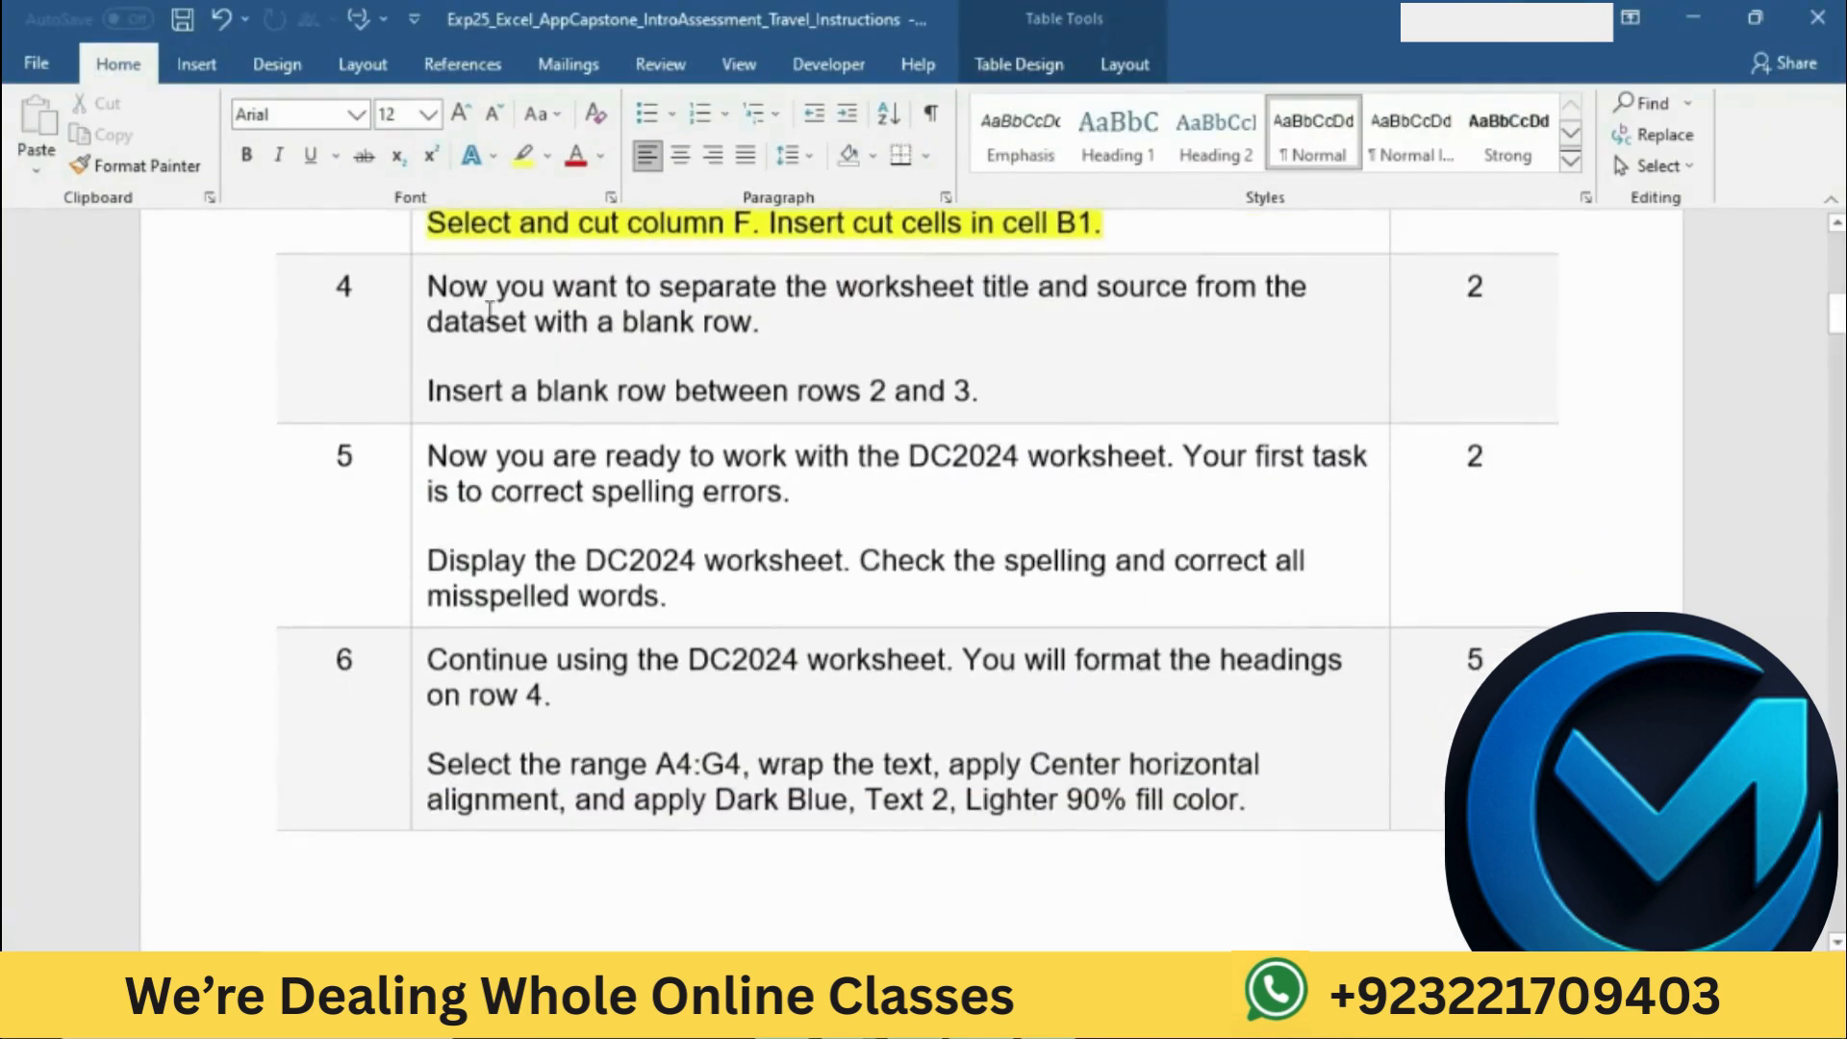
pyautogui.click(423, 288)
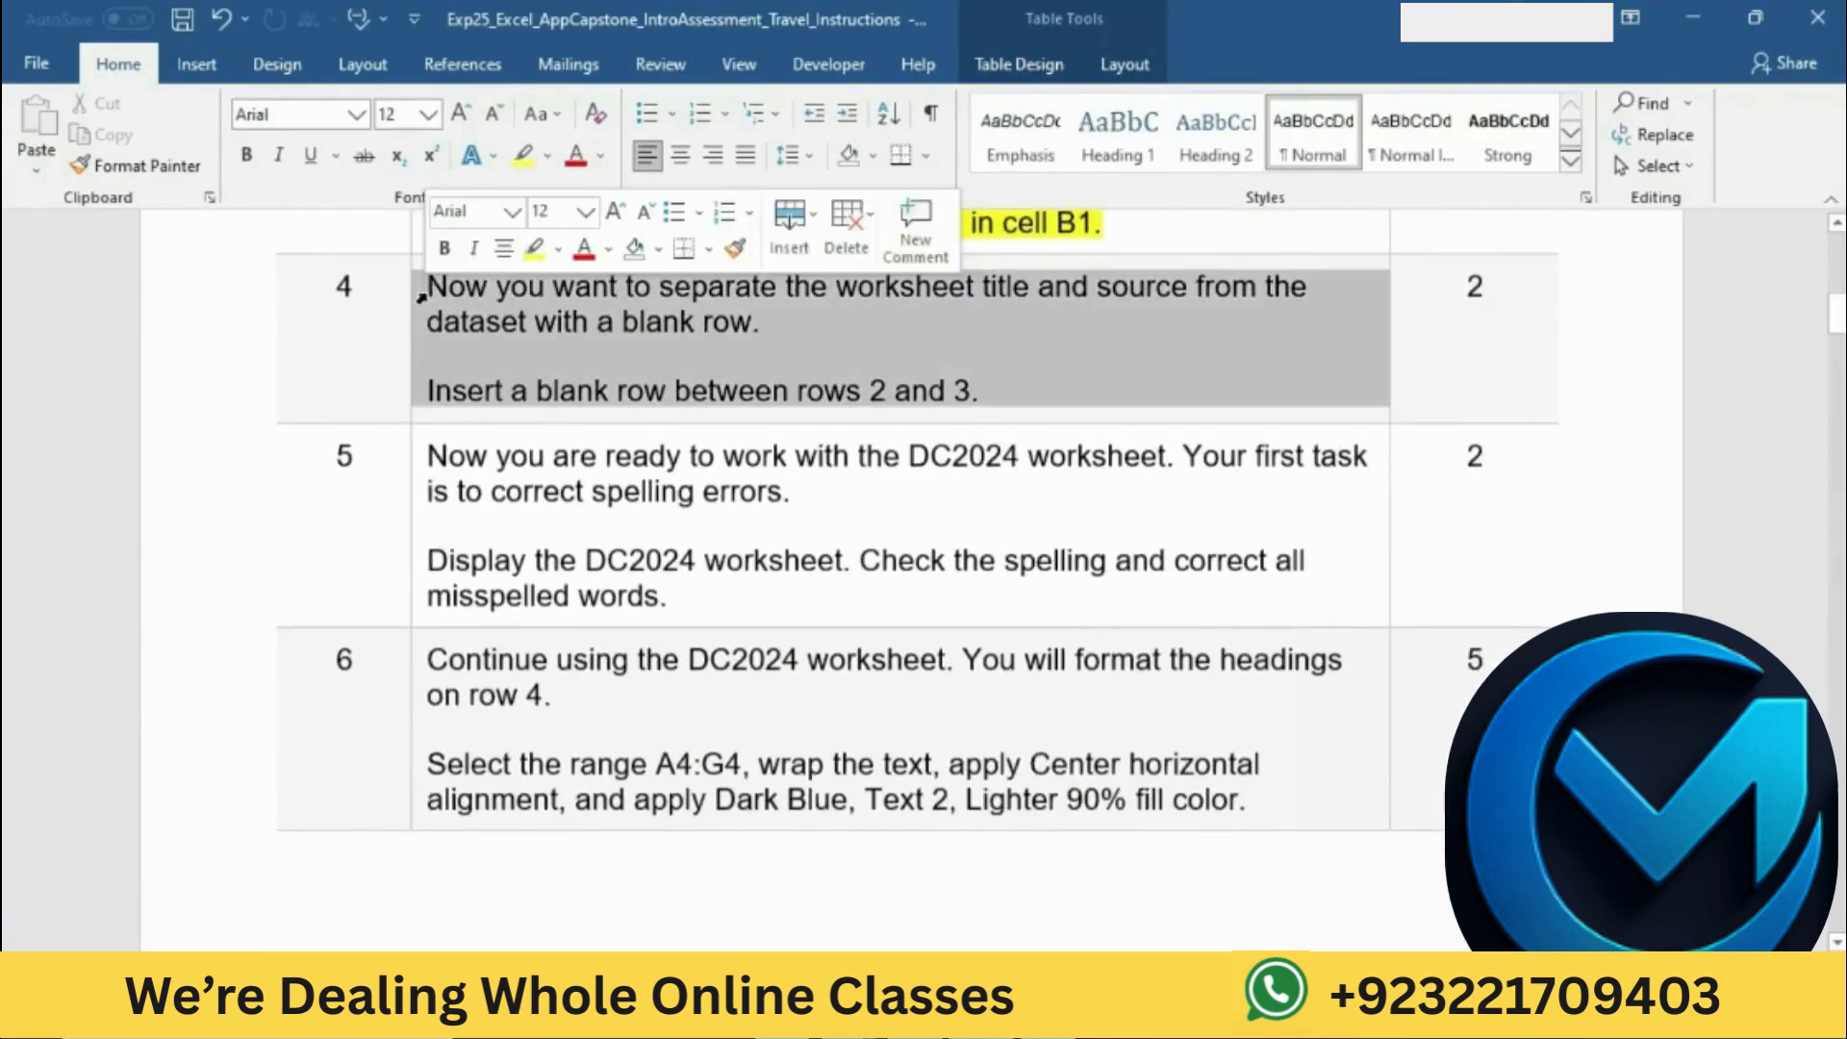
pyautogui.click(533, 248)
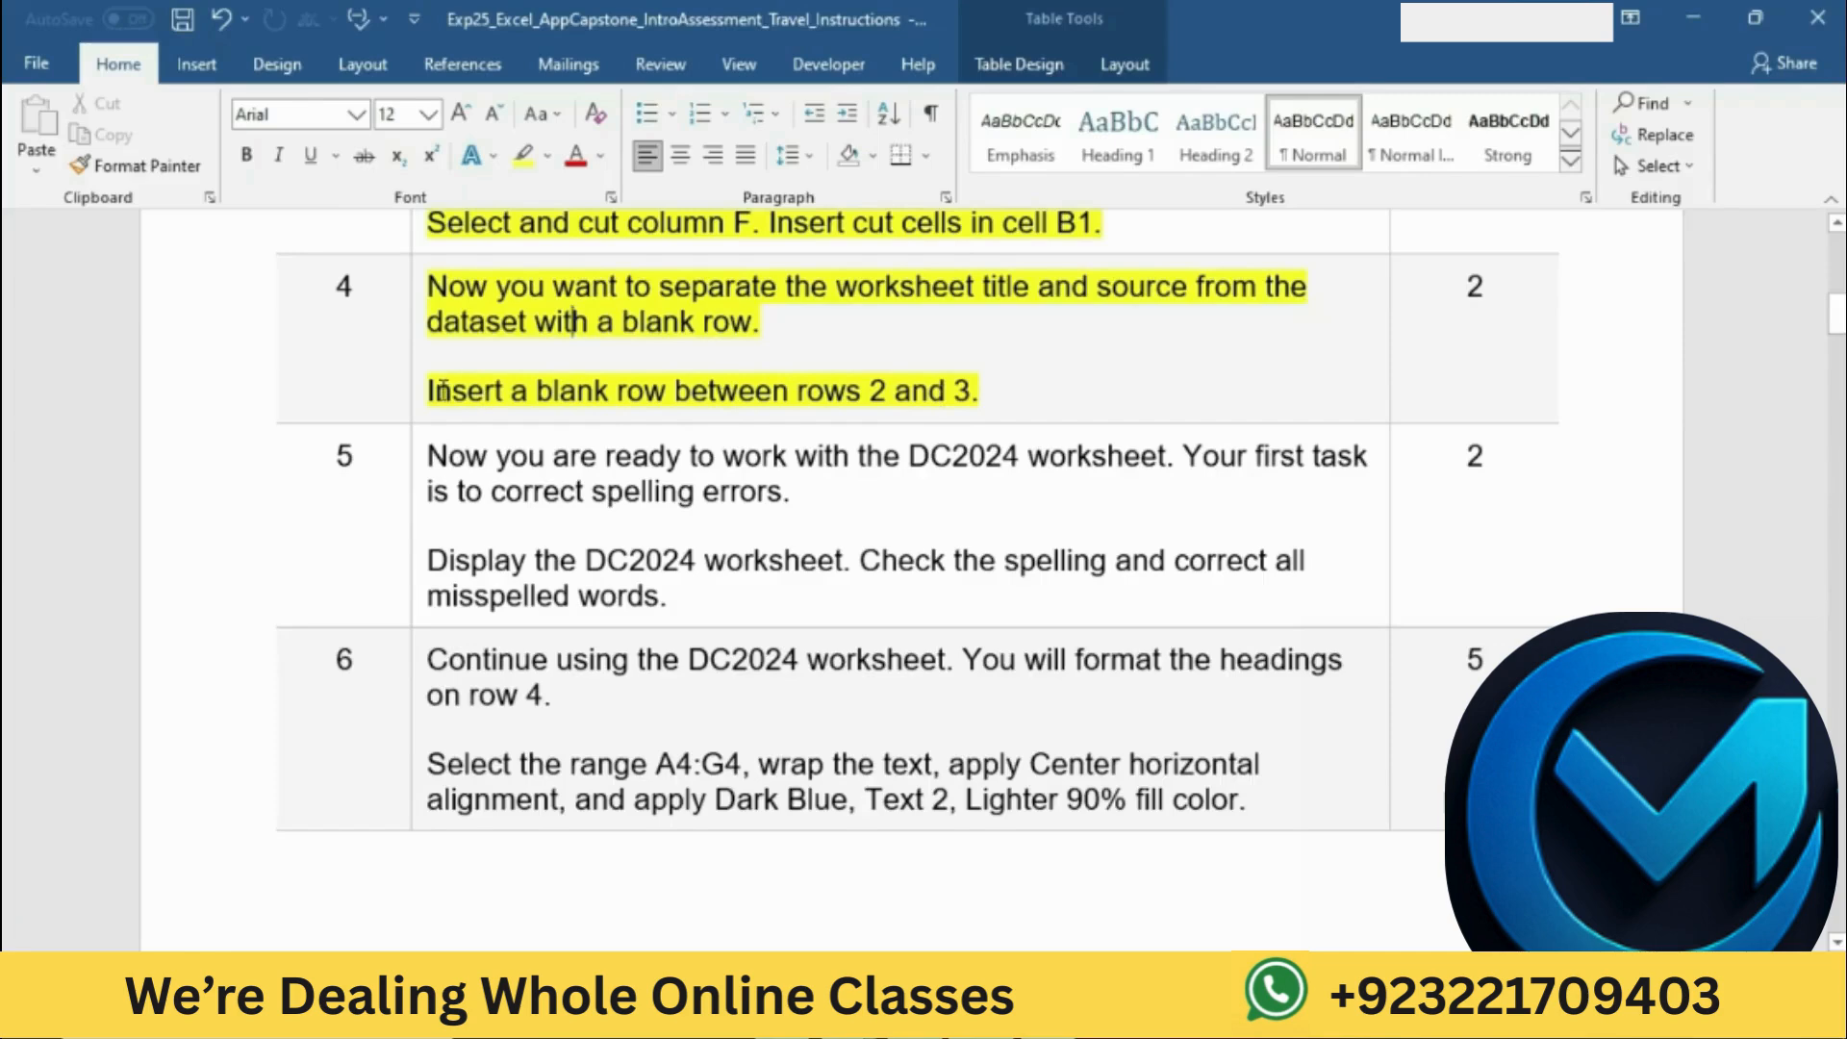
# Step: Mark the blank row instruction, switch to the Excel workbook, and insert a blank row between rows 2 and 3
pyautogui.moveTo(429, 391); pyautogui.dragTo(959, 393)
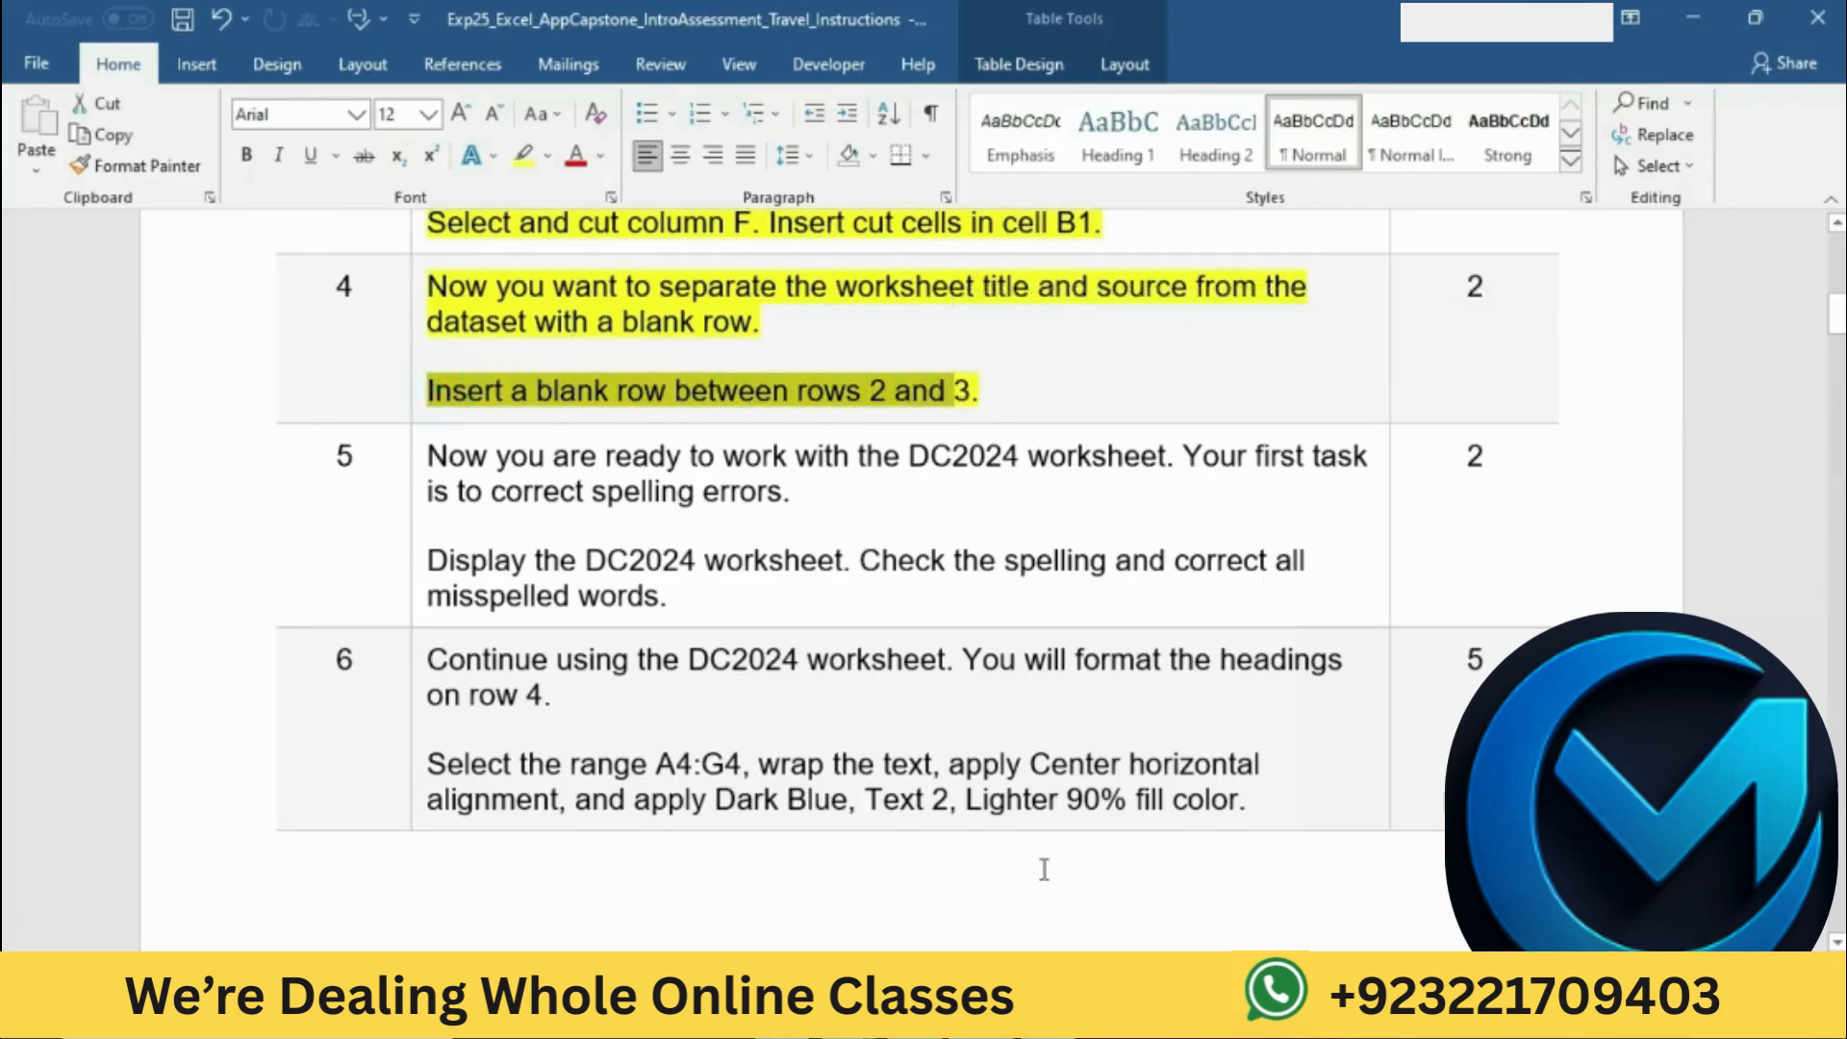
pyautogui.click(1050, 1012)
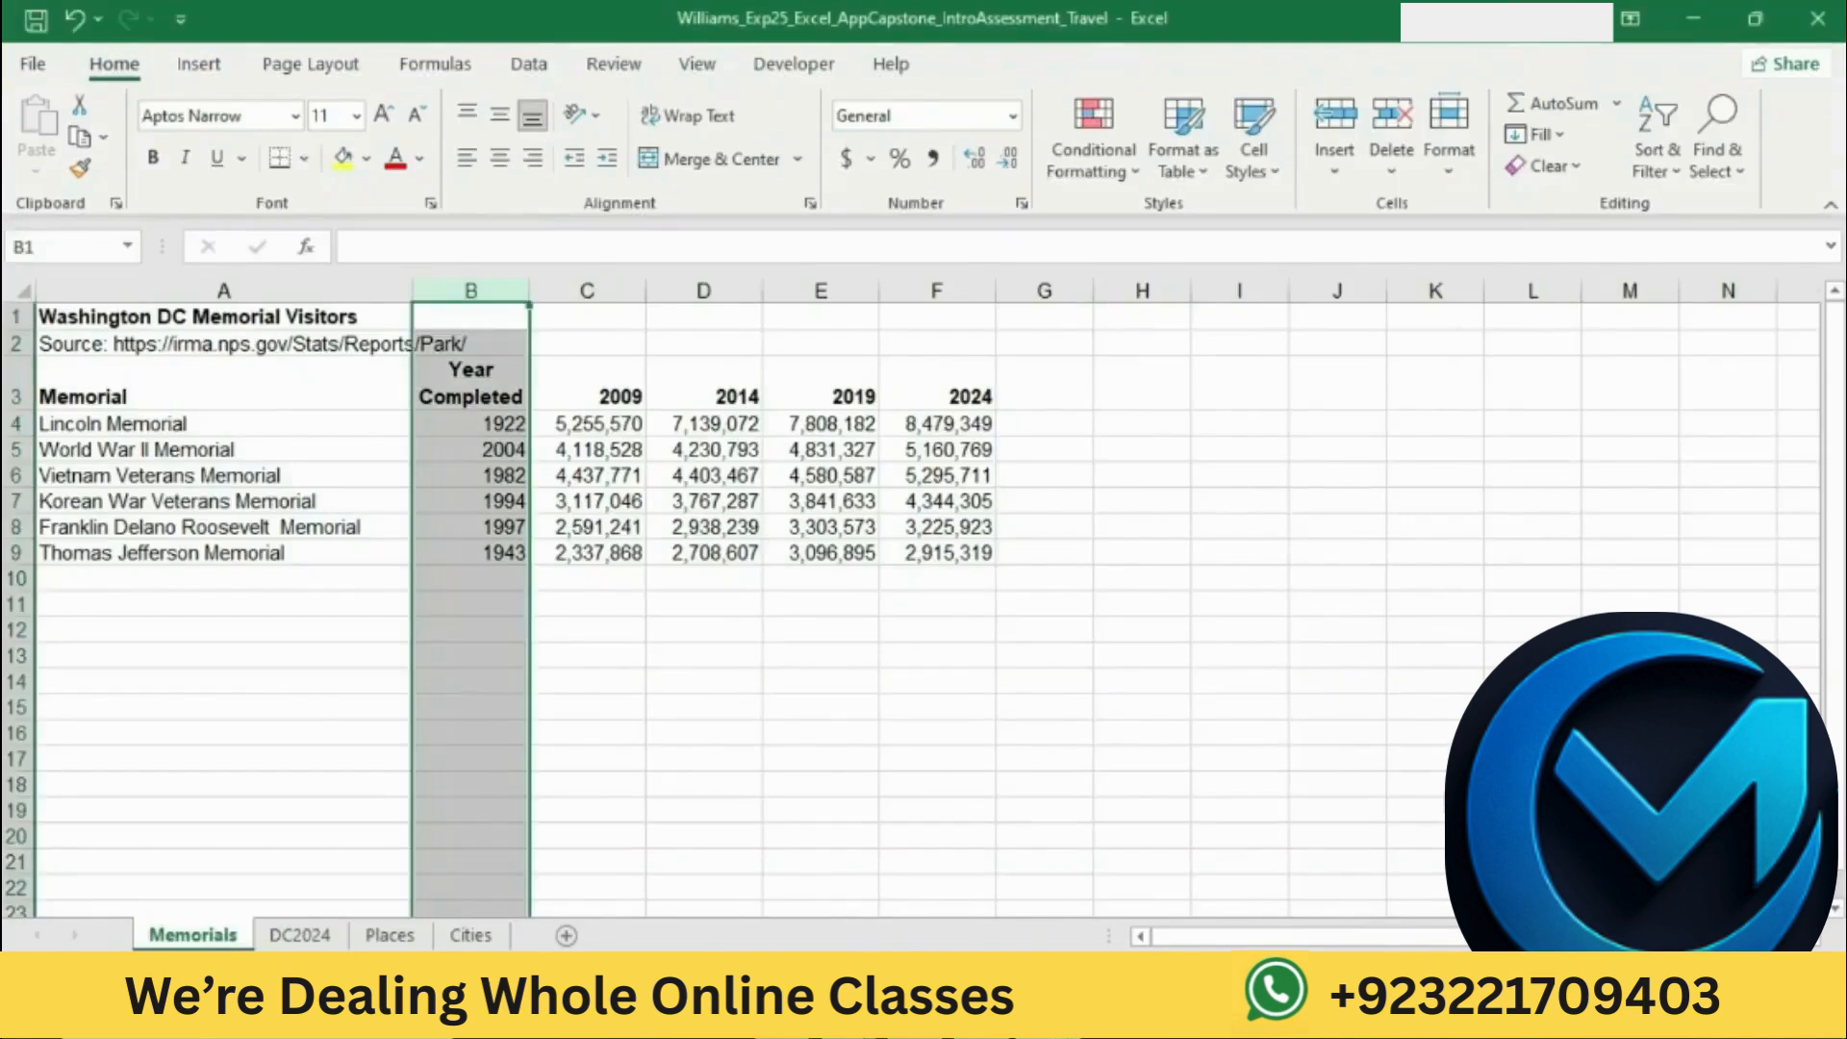
pyautogui.click(24, 385)
pyautogui.rightClick(24, 385)
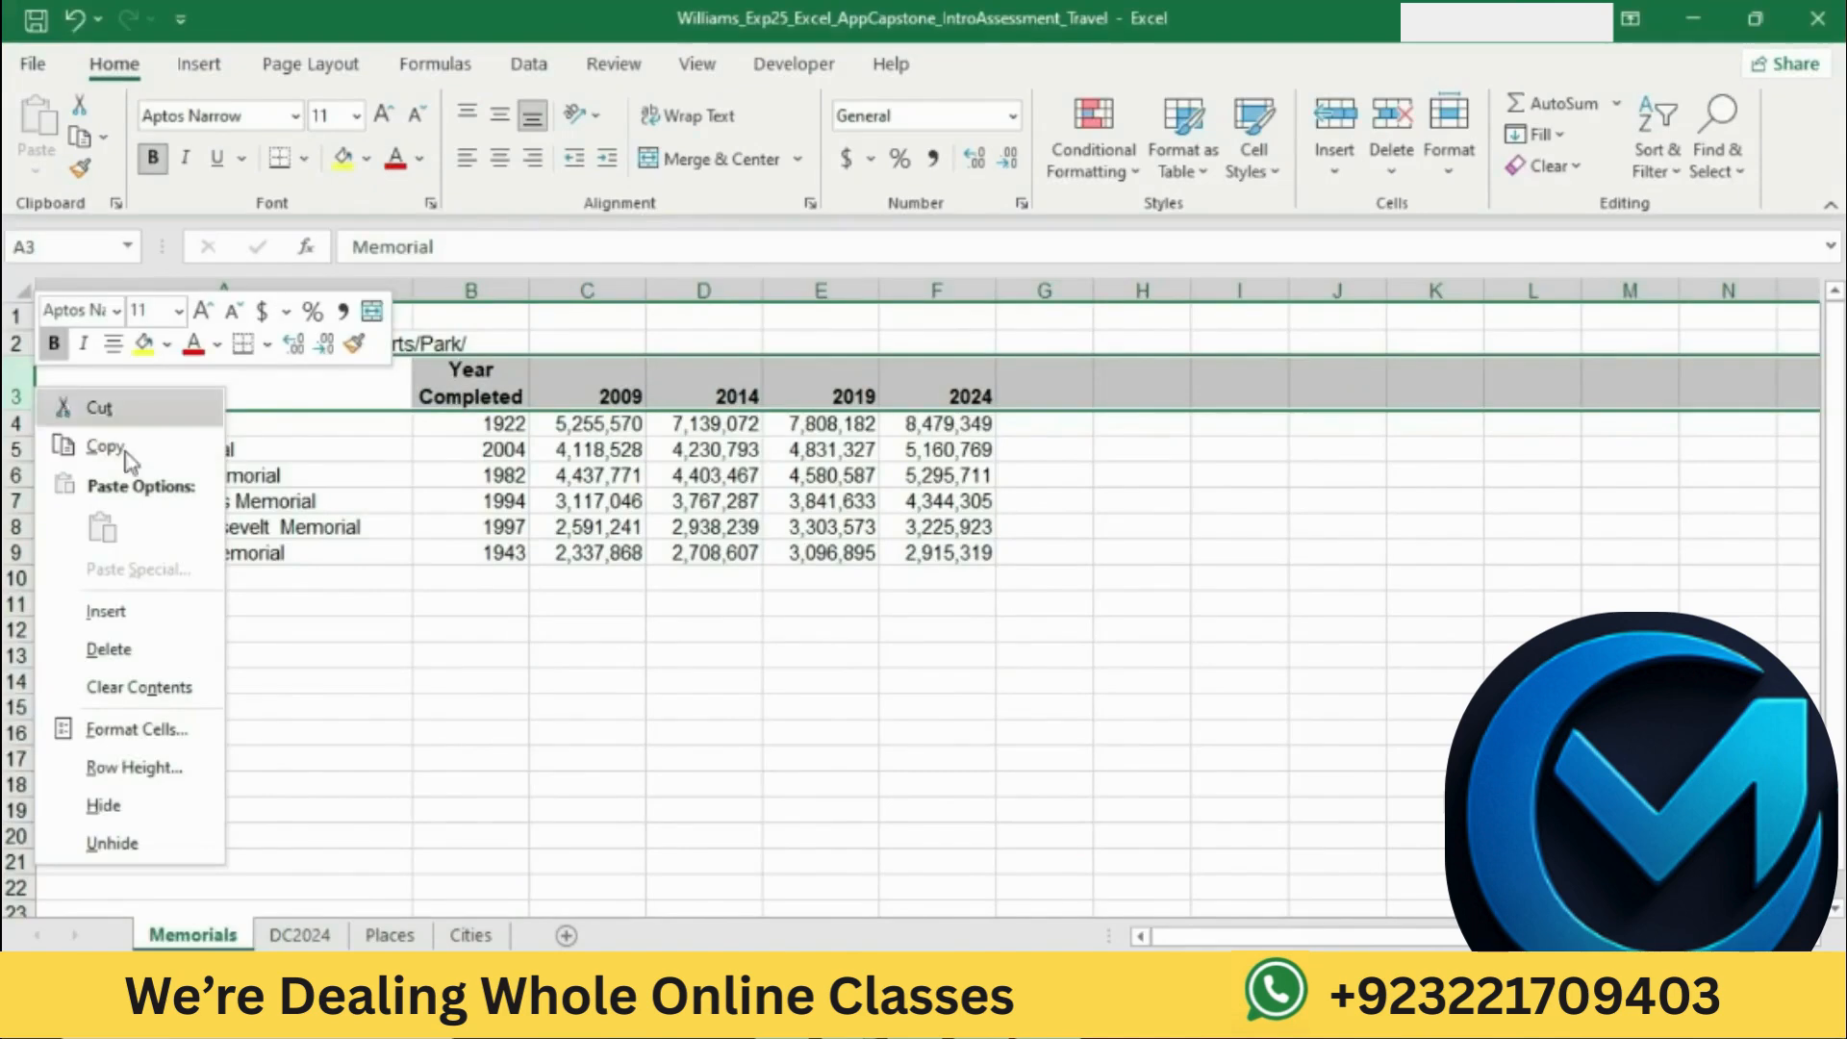
pyautogui.click(108, 612)
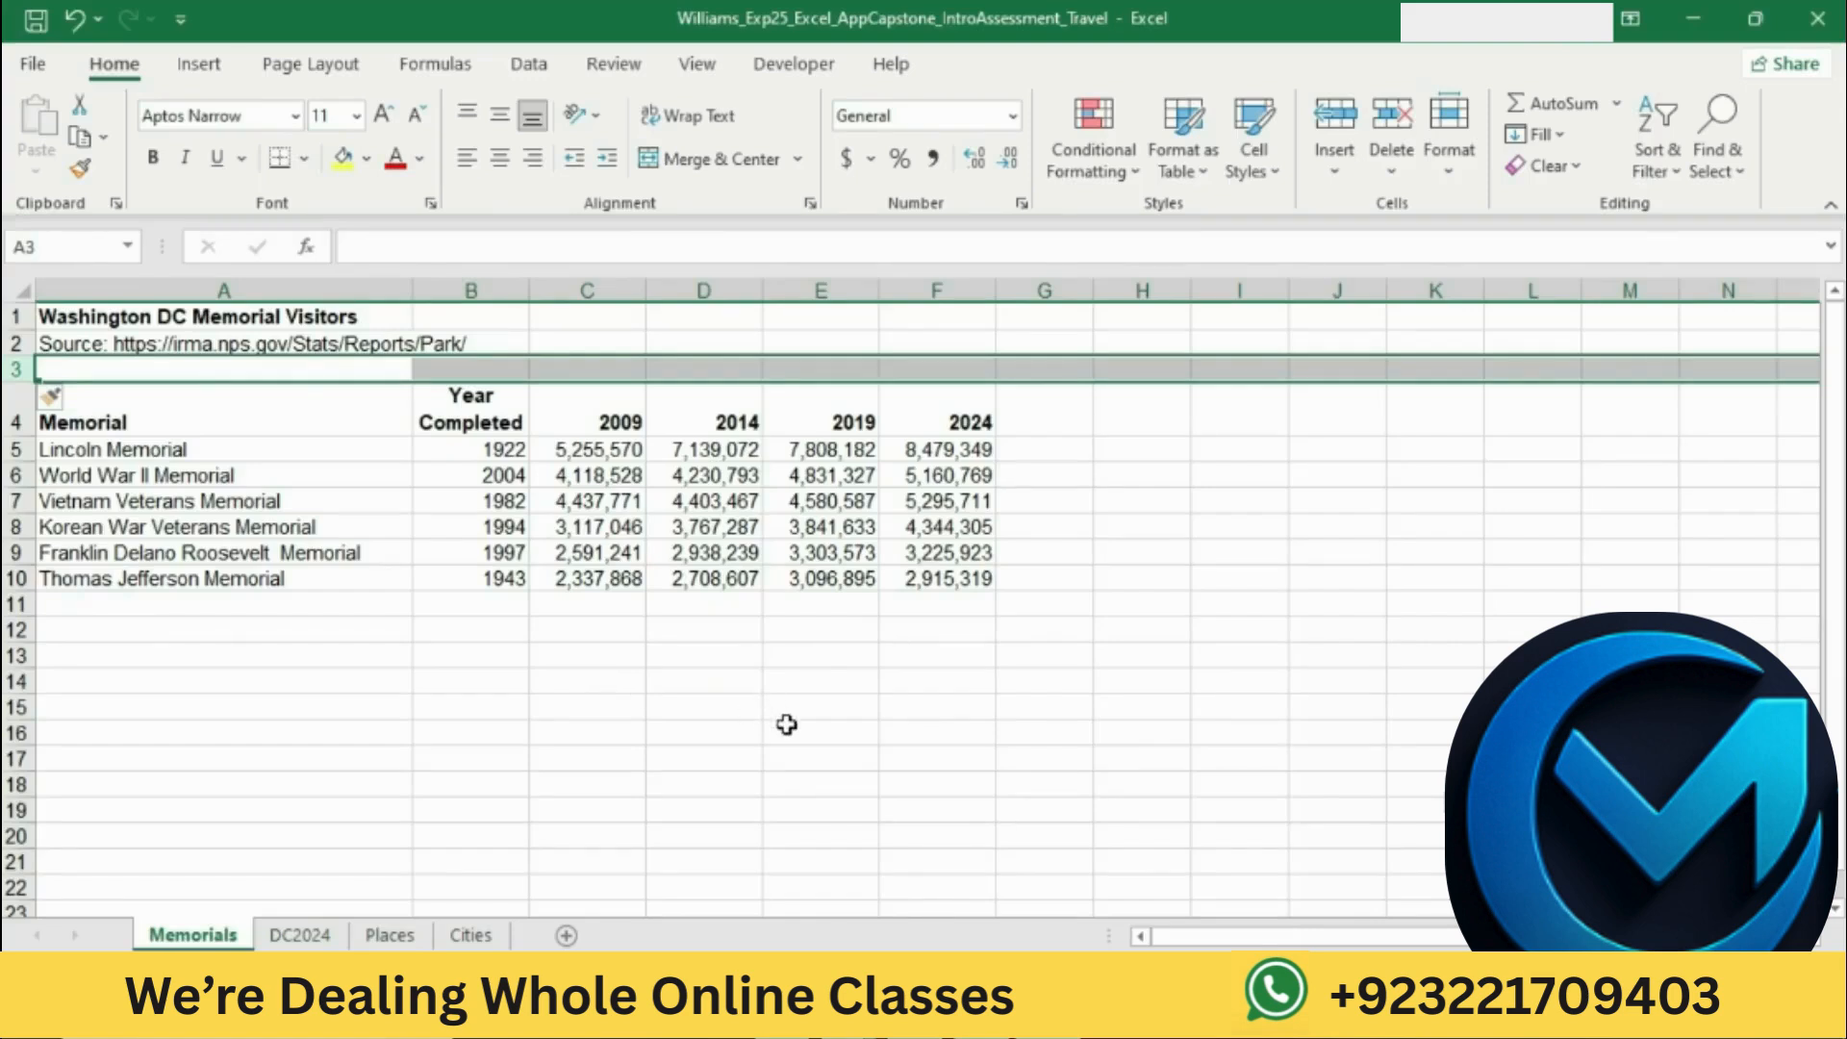
# Step: Return to the Word instructions and highlight the step 5 instruction about correcting spelling on DC2024 in yellow
pyautogui.click(962, 1016)
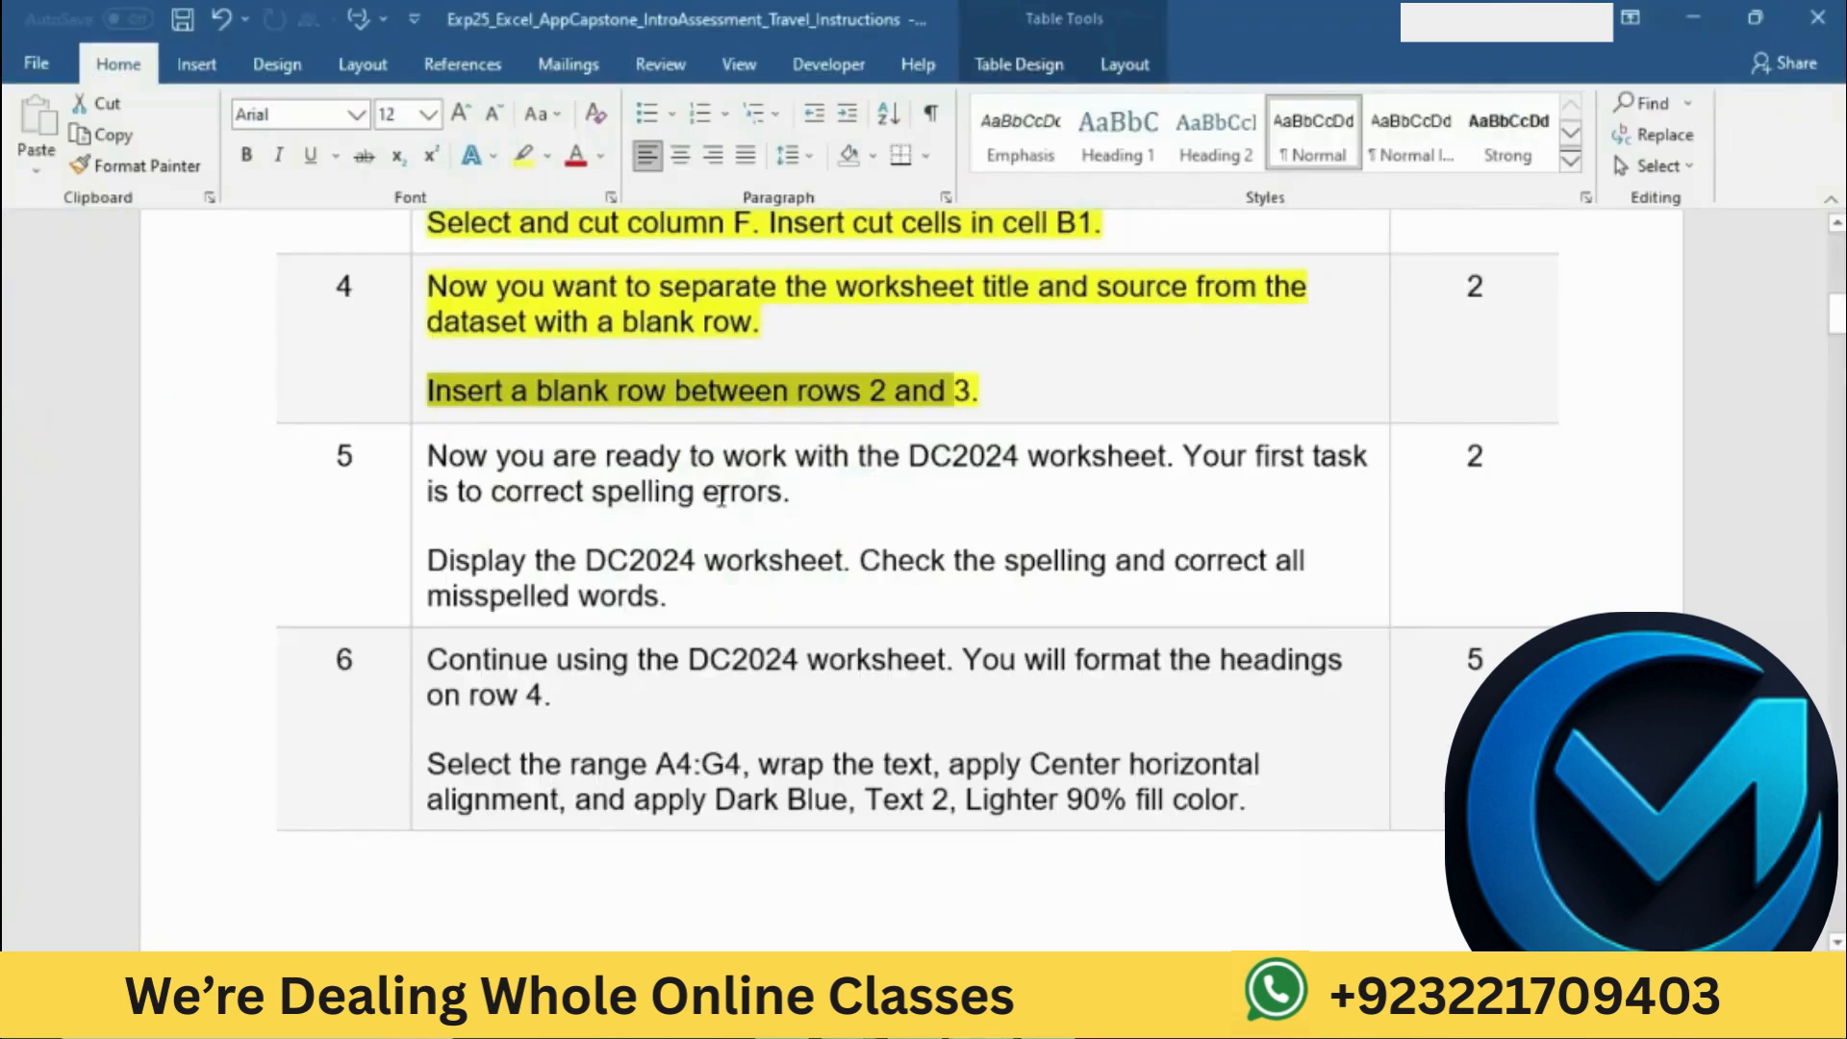
pyautogui.click(813, 400)
pyautogui.scroll(-1, 817, 400)
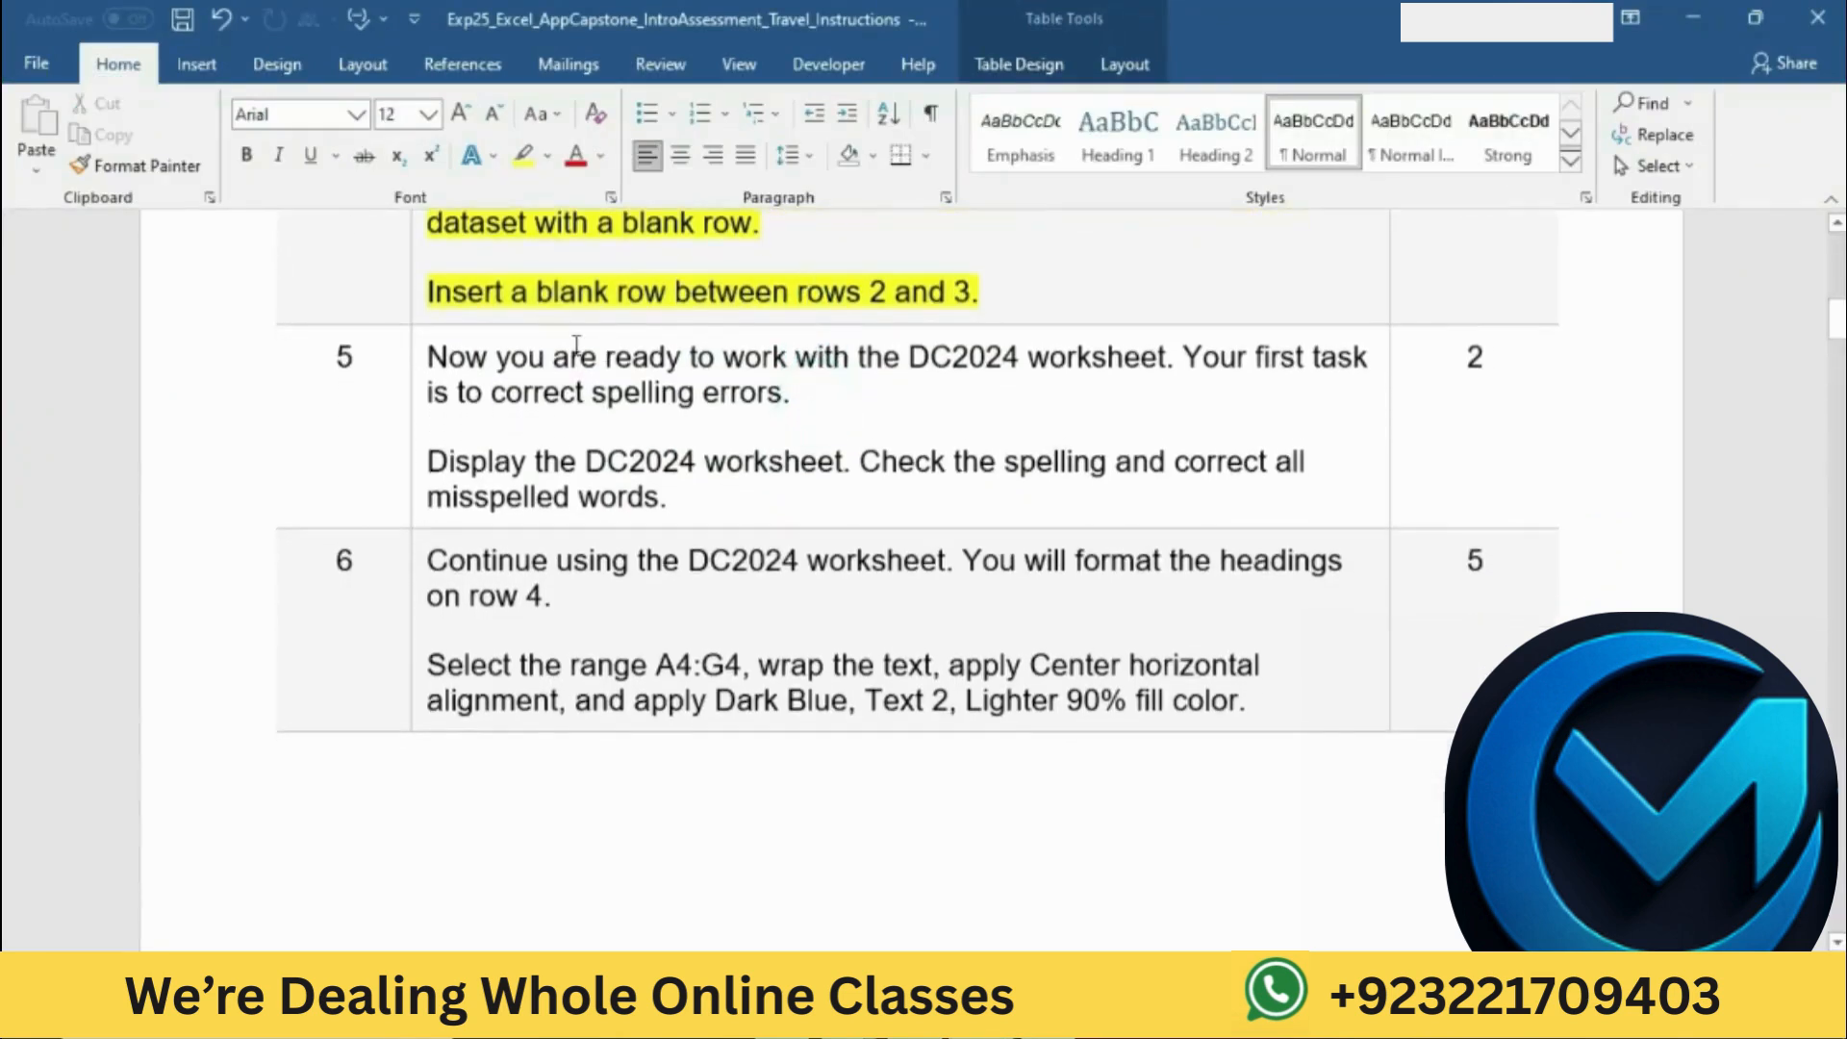
pyautogui.click(416, 367)
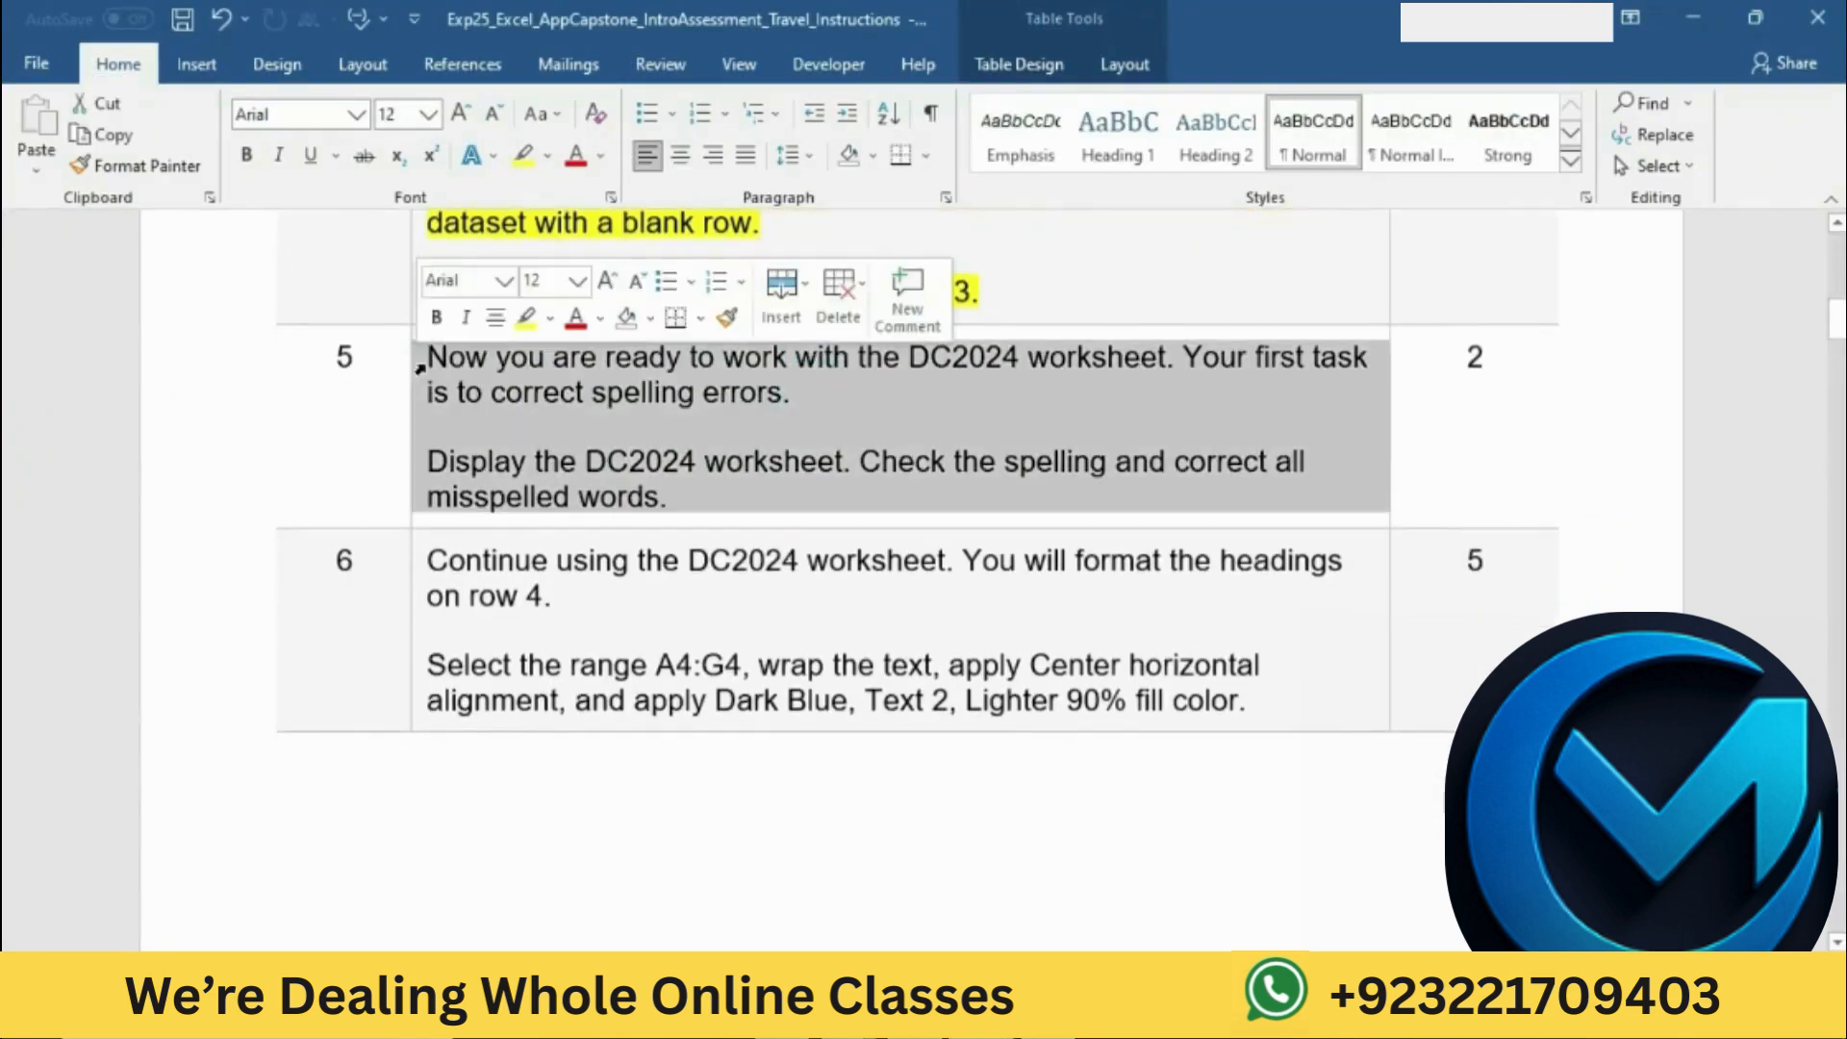
pyautogui.click(526, 319)
pyautogui.click(679, 424)
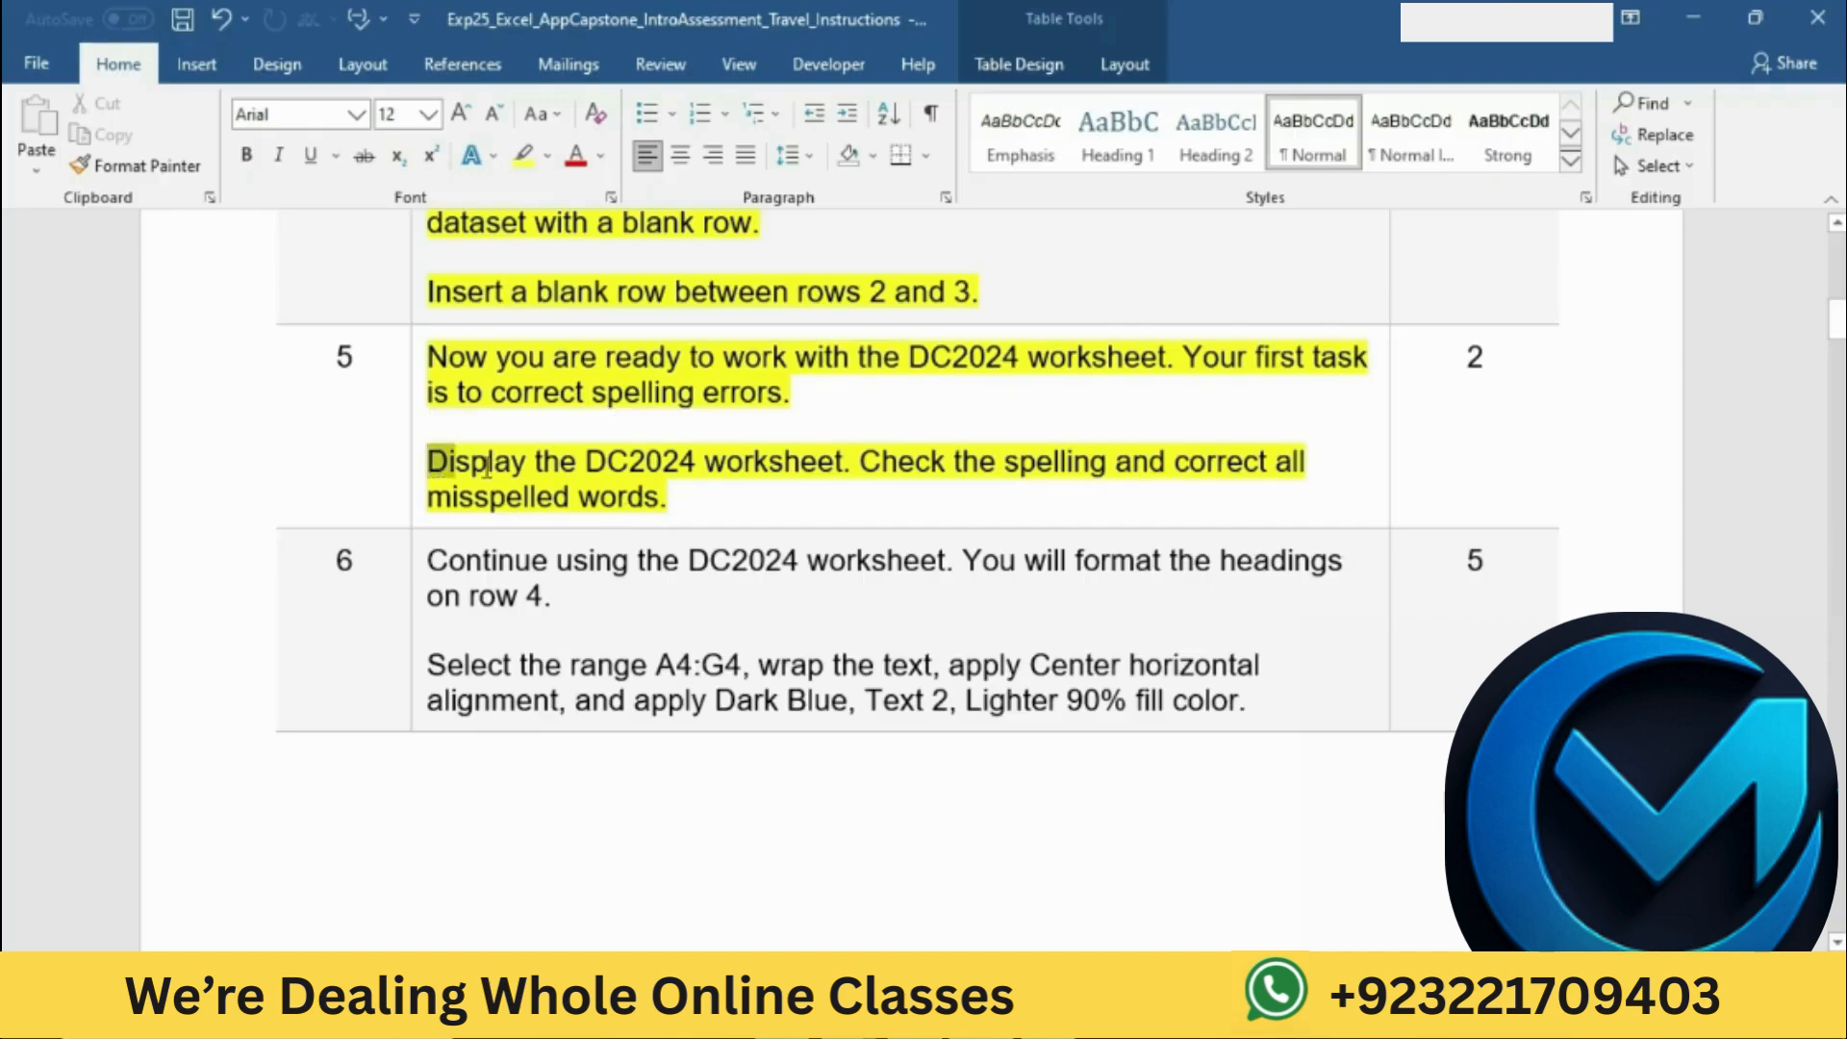
# Step: Mark the instruction to display the DC2024 worksheet, switch to the Excel workbook, and open that worksheet
pyautogui.moveTo(427, 462); pyautogui.dragTo(794, 468)
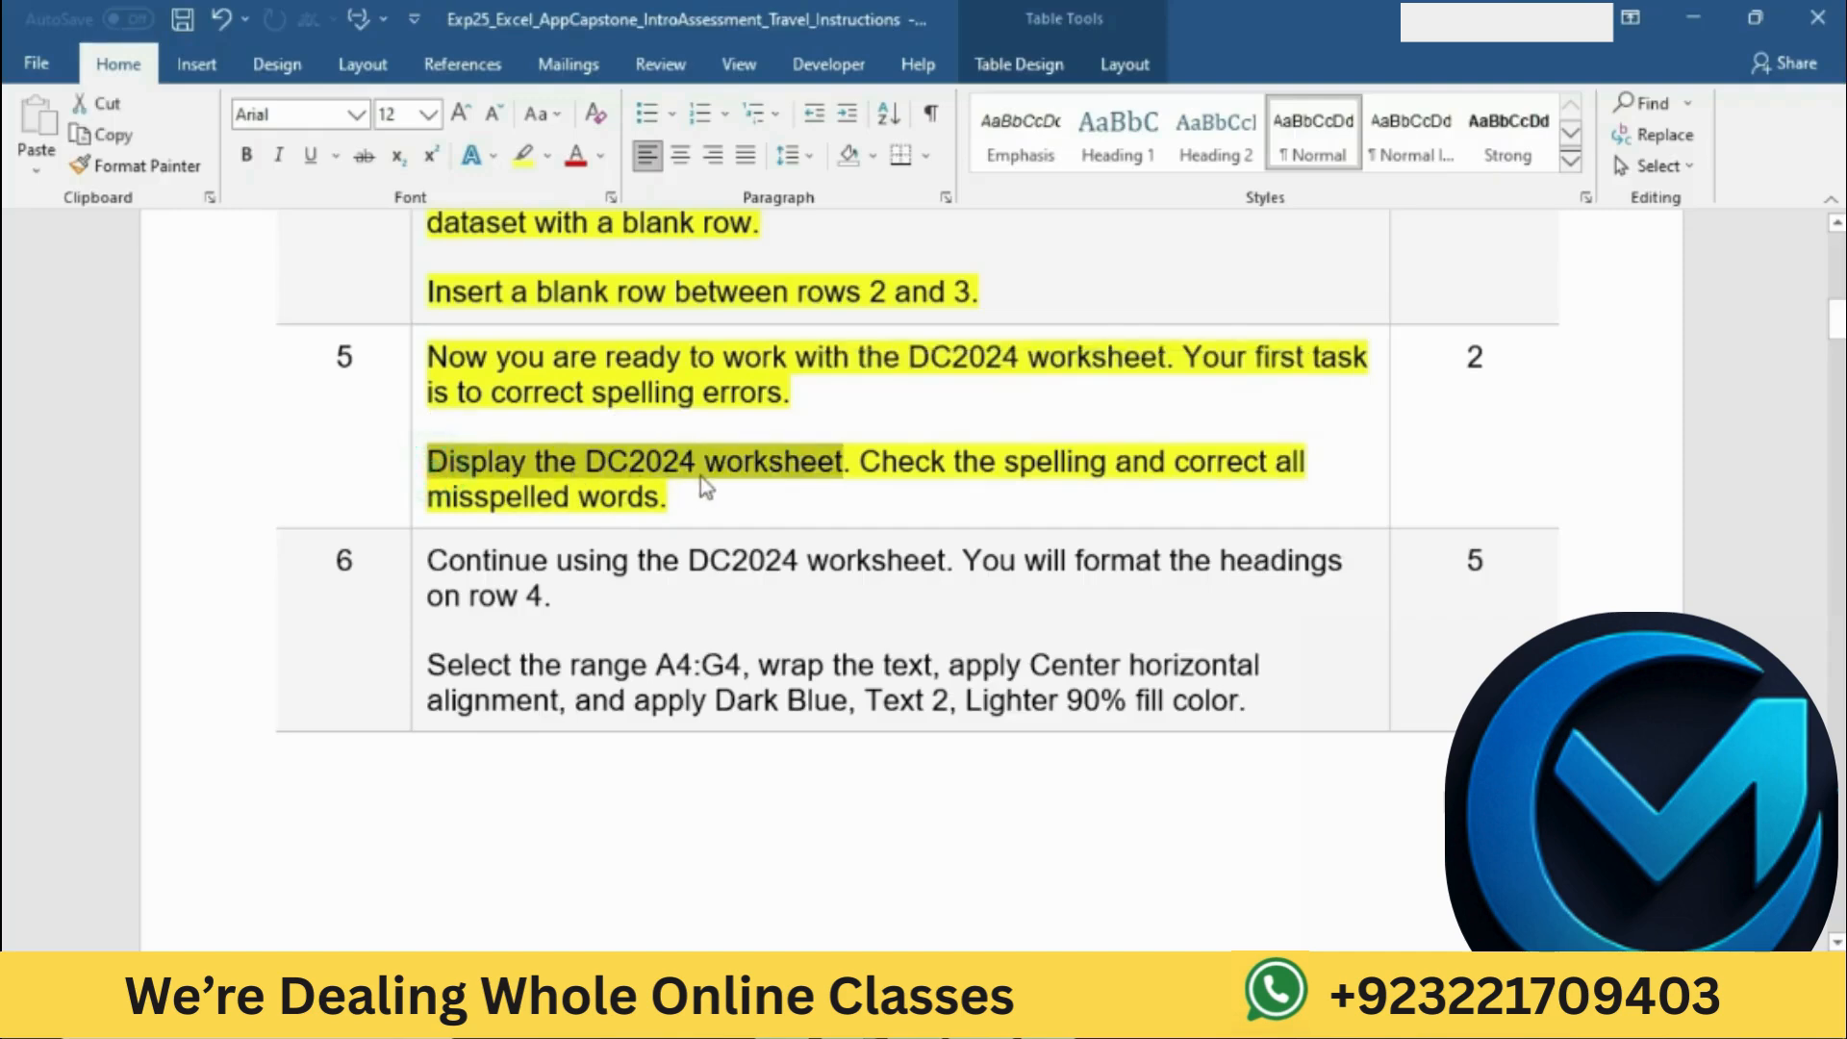
pyautogui.hotkey('alt', 'Tab')
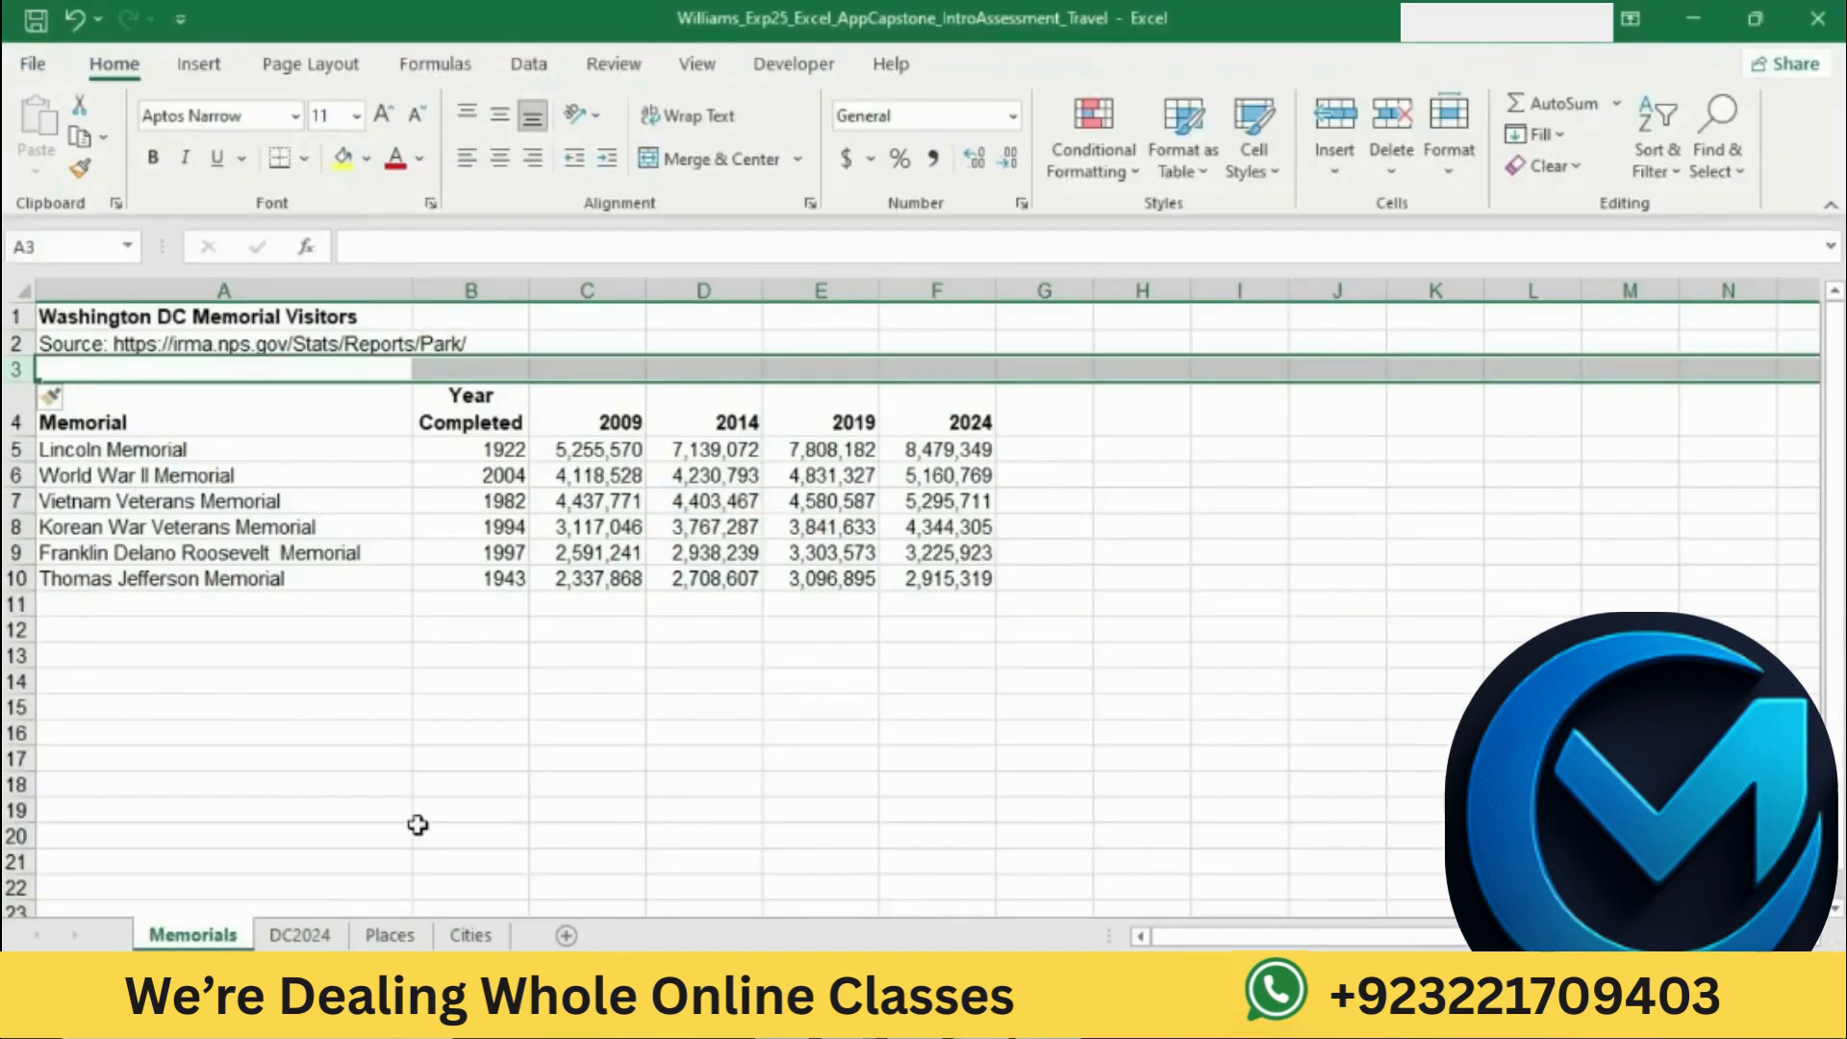
pyautogui.click(330, 935)
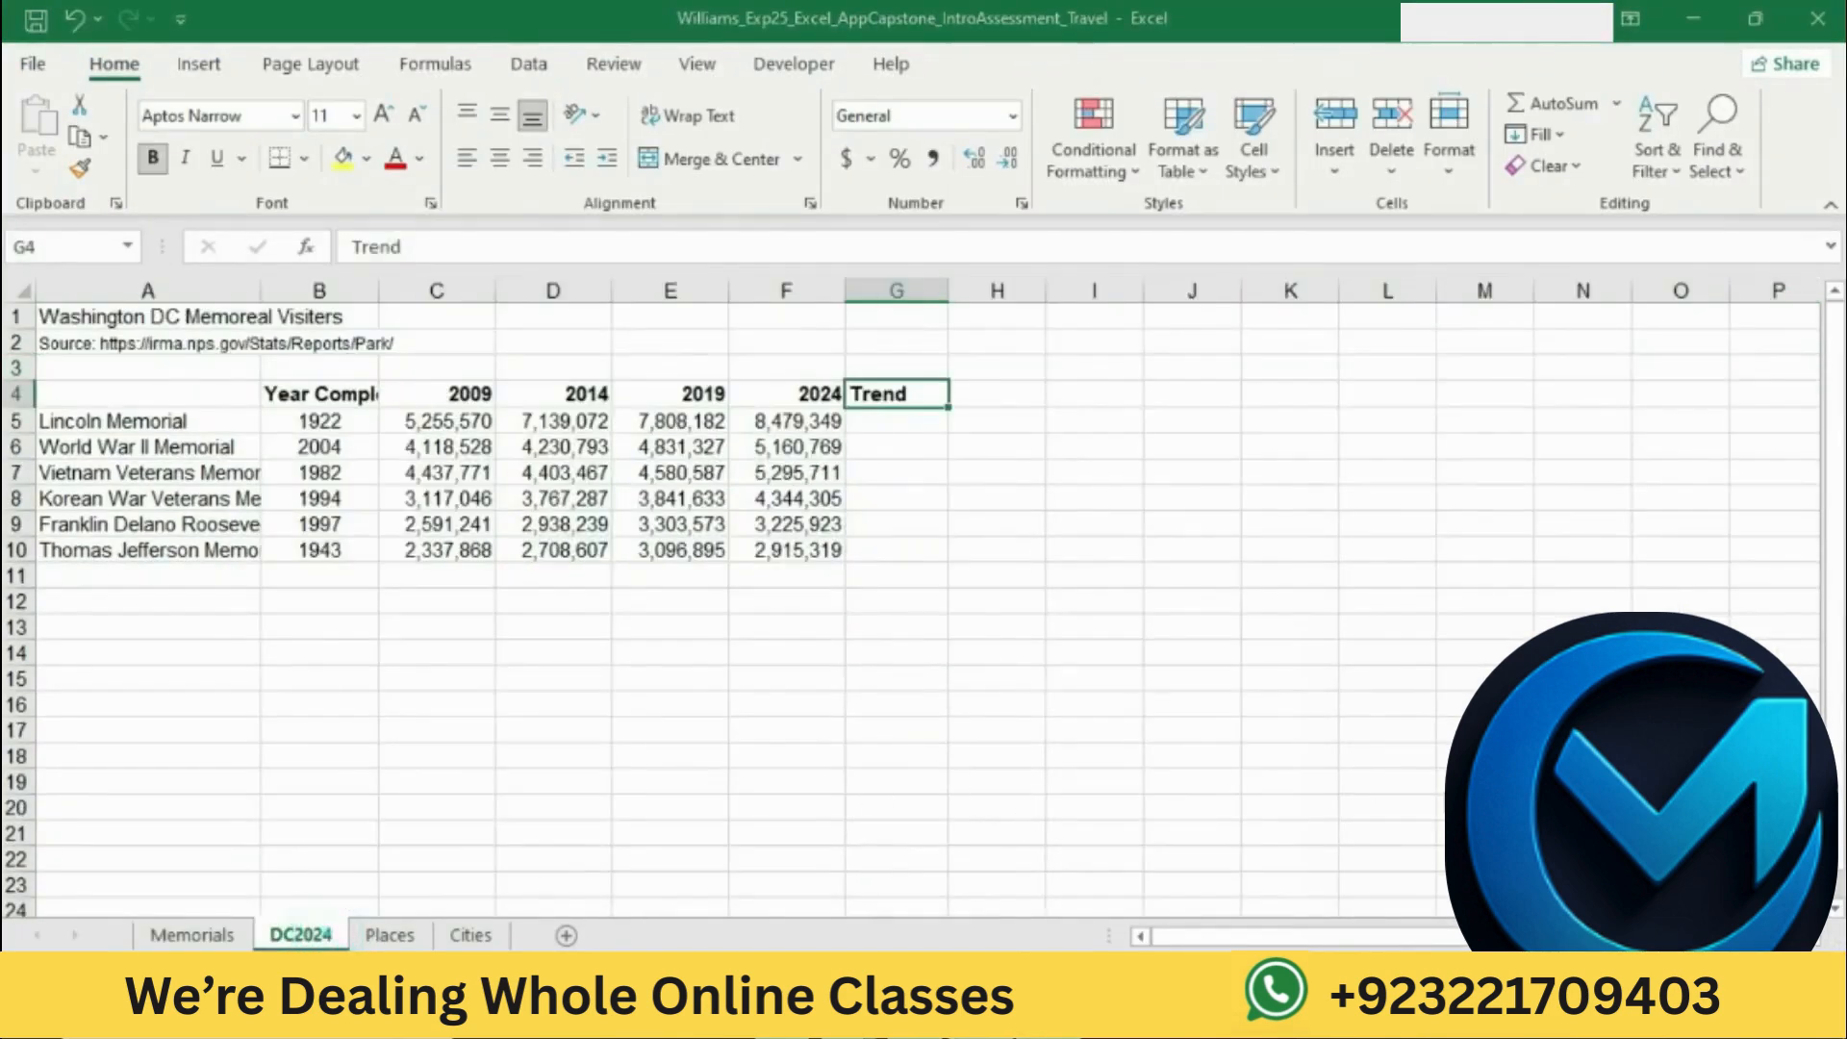
# Step: Mark the spelling instruction in Word, return to Excel, and run the spelling check twice on the DC2024 worksheet, continuing from the sheet's beginning
pyautogui.hotkey('alt', 'Tab')
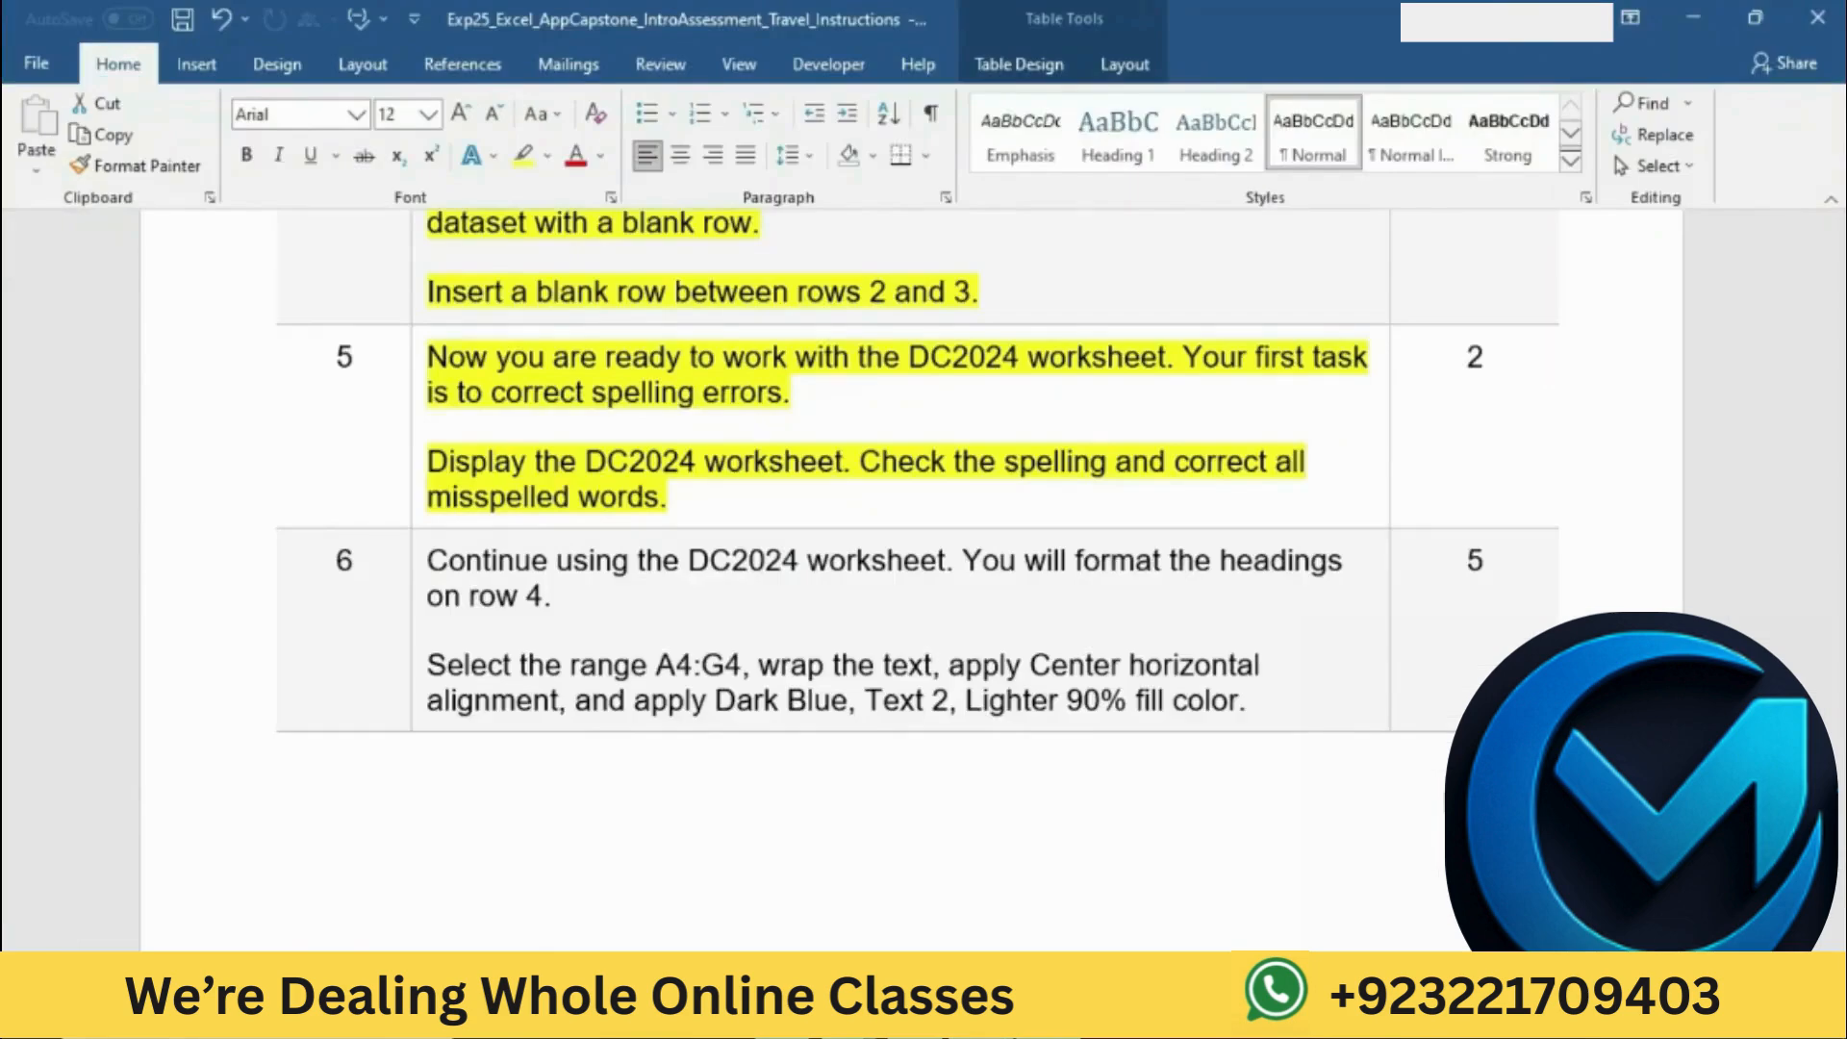
pyautogui.moveTo(874, 468); pyautogui.dragTo(895, 488)
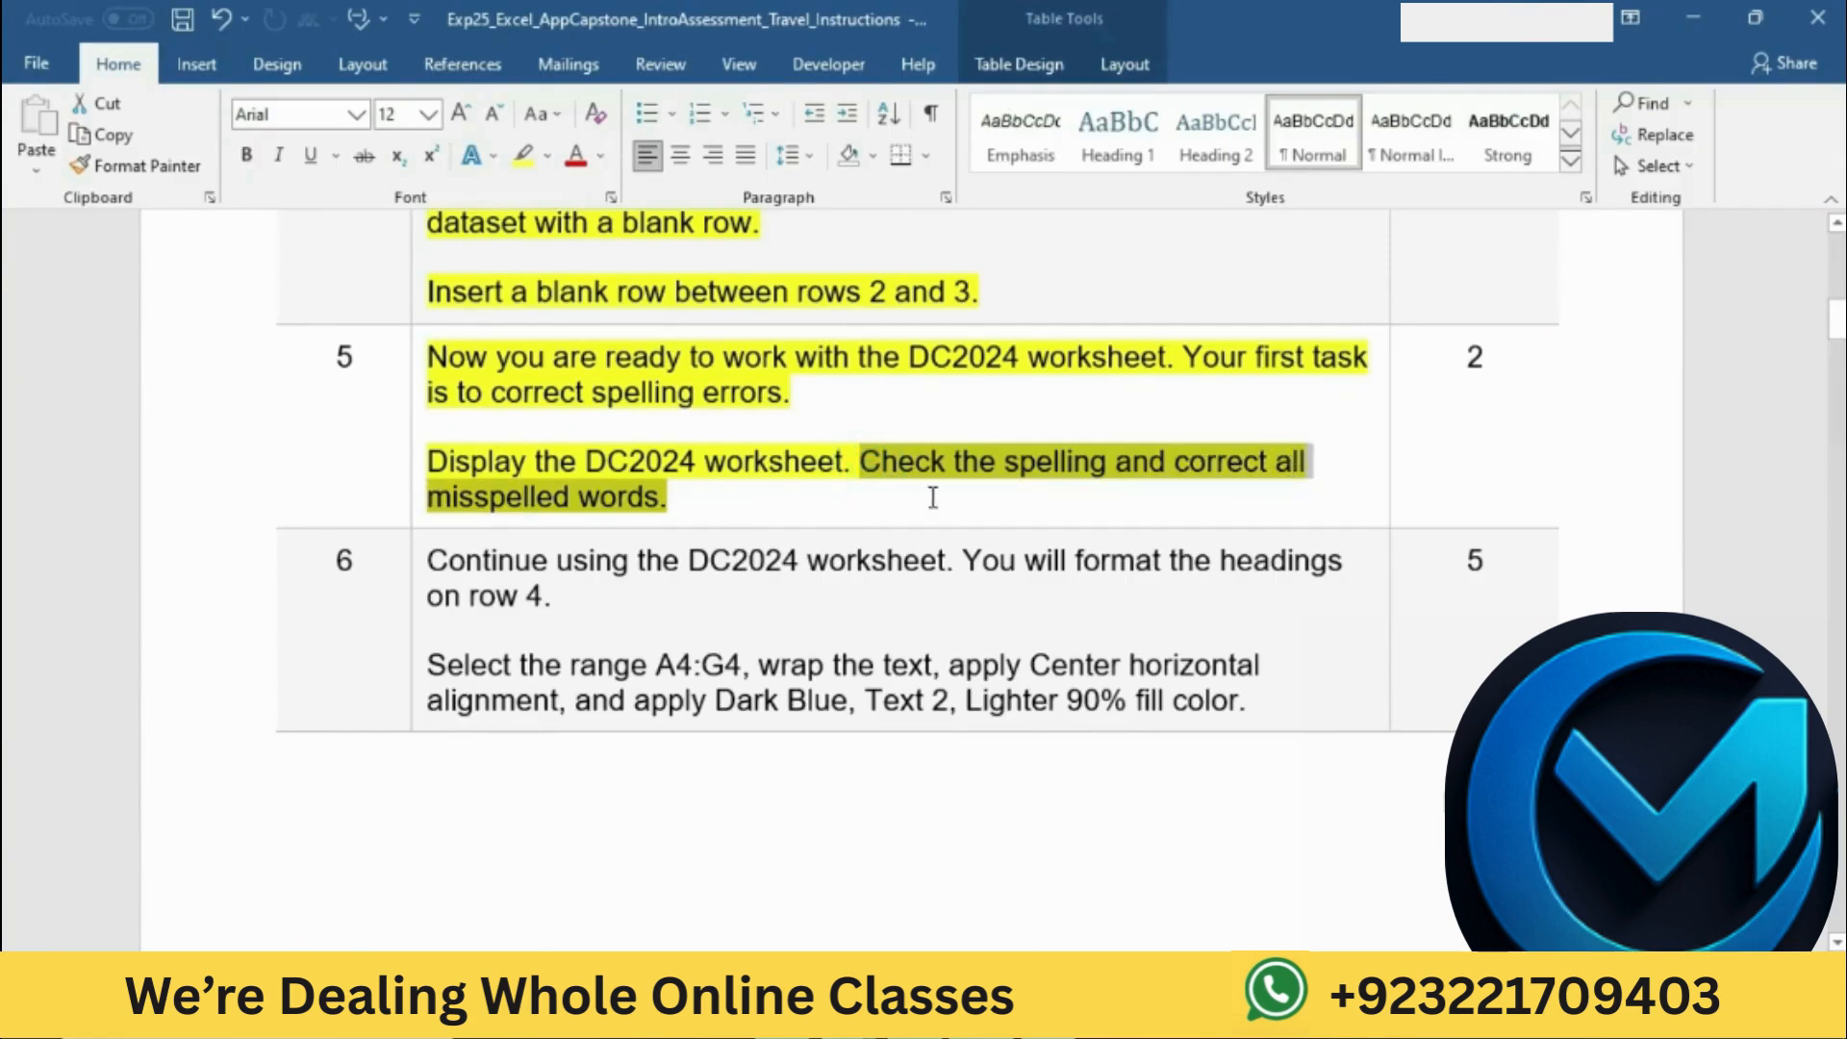
pyautogui.hotkey('alt', 'Tab')
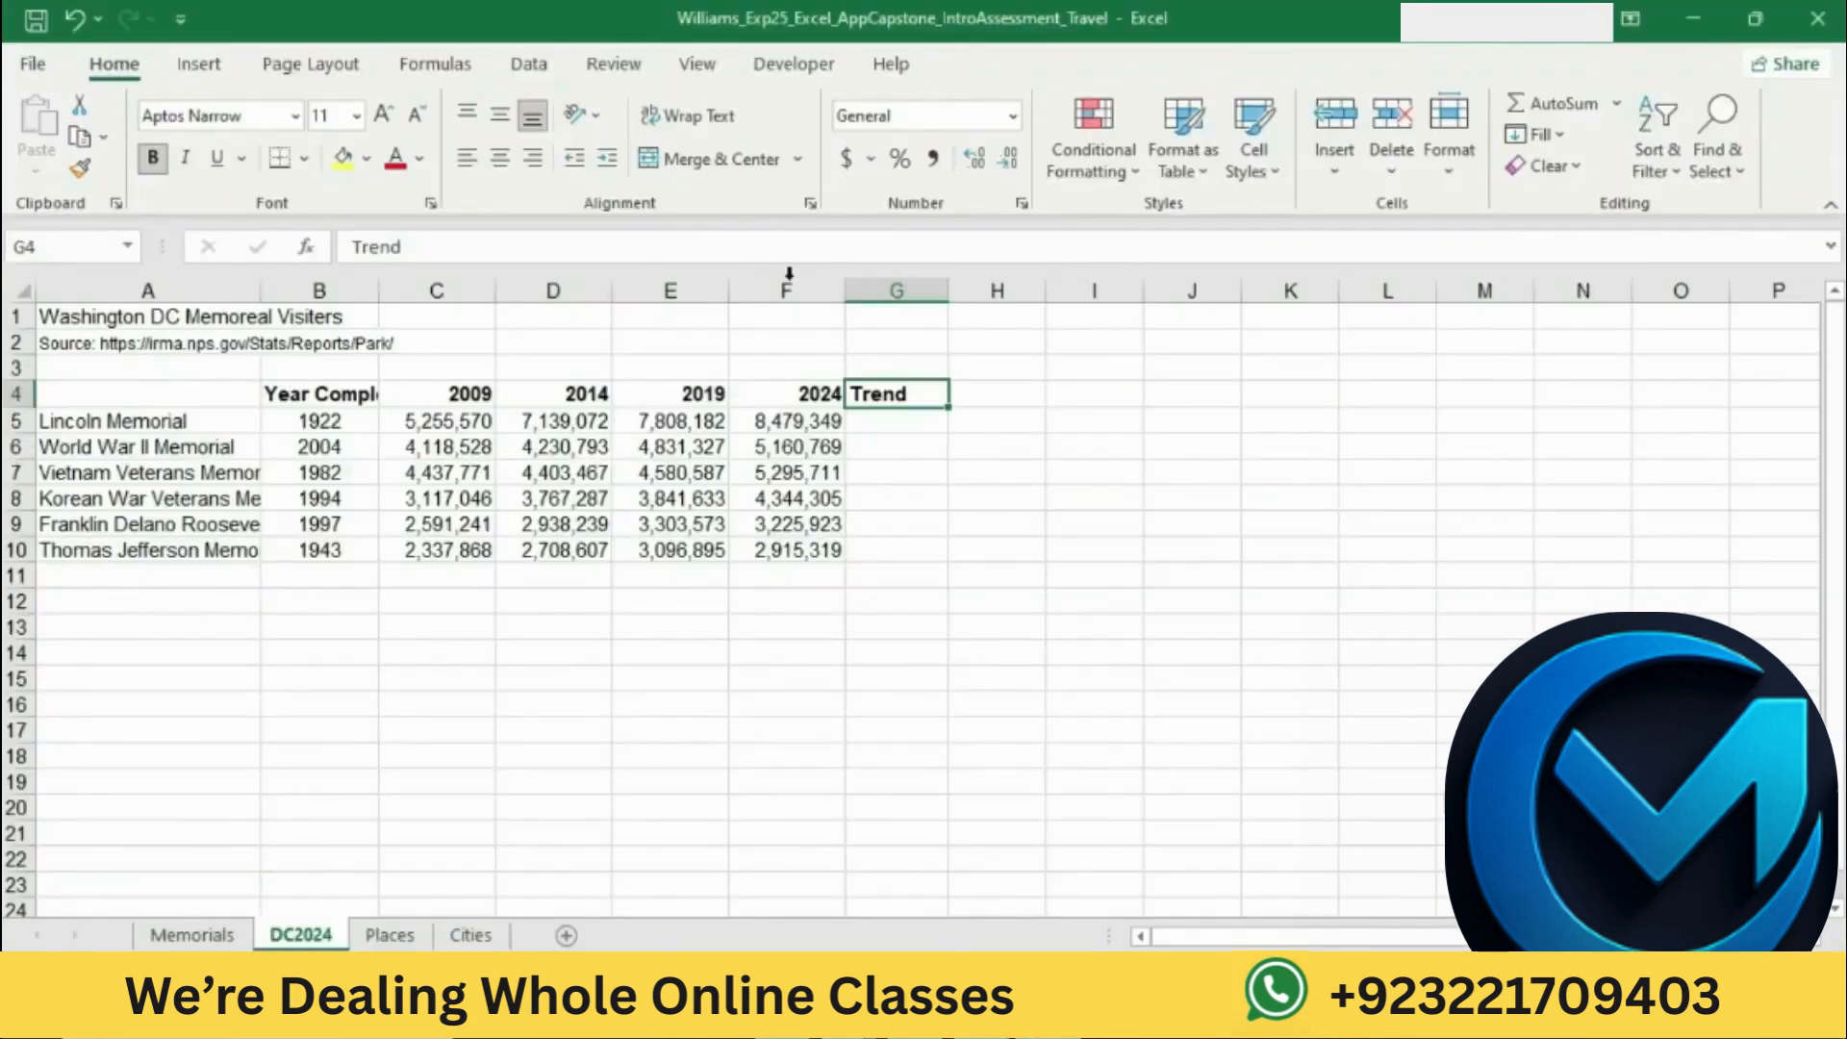
pyautogui.click(620, 60)
pyautogui.click(64, 137)
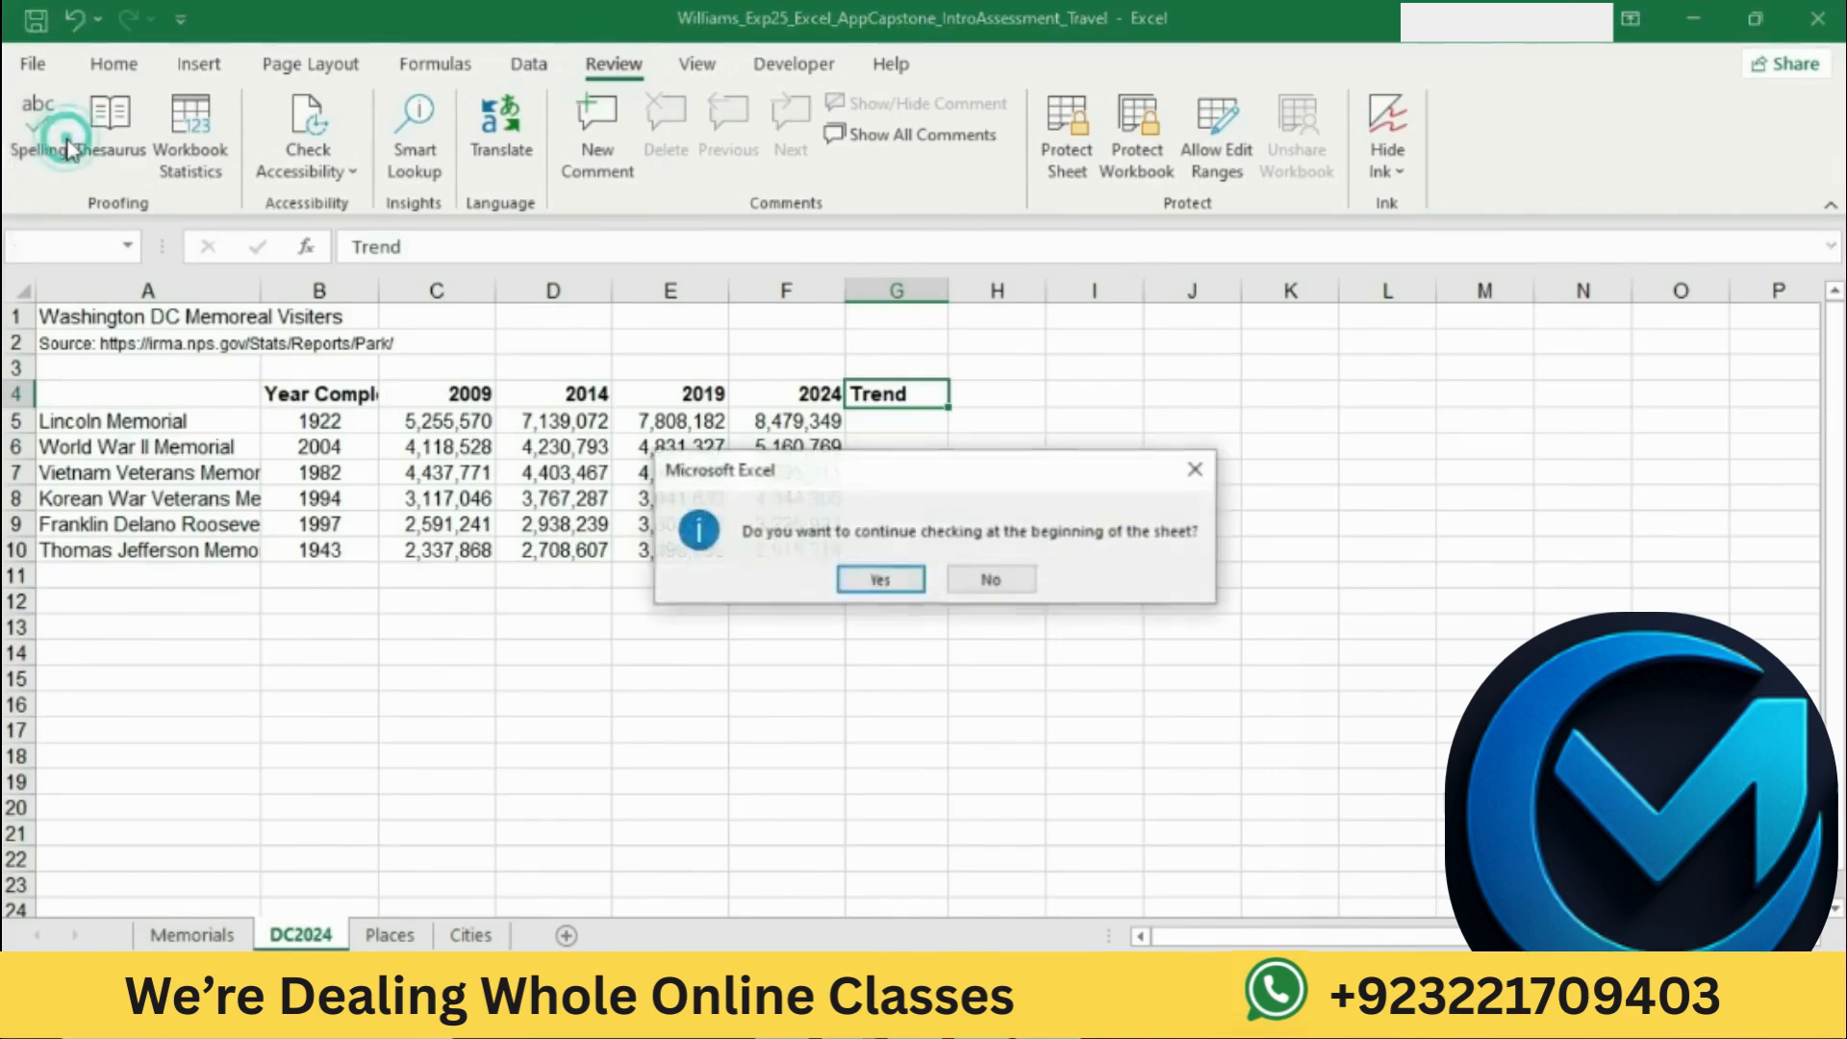
pyautogui.click(878, 582)
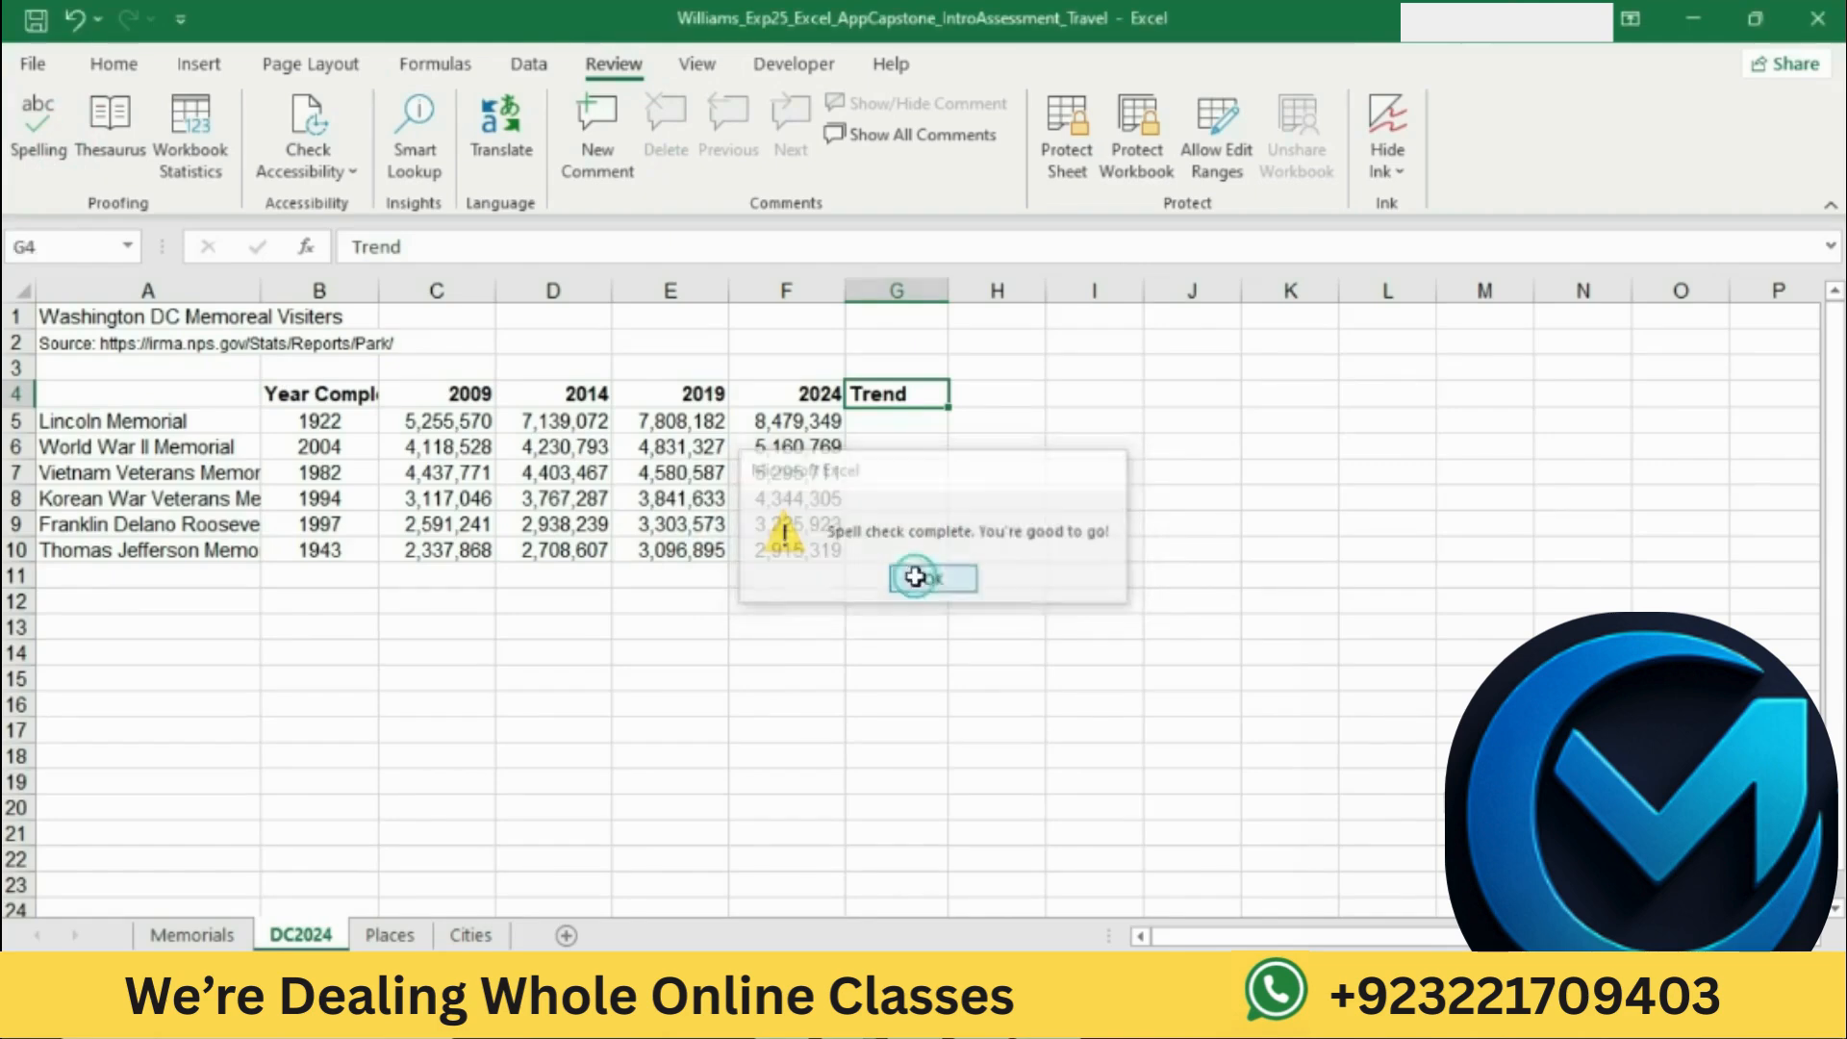
pyautogui.click(923, 581)
pyautogui.click(914, 576)
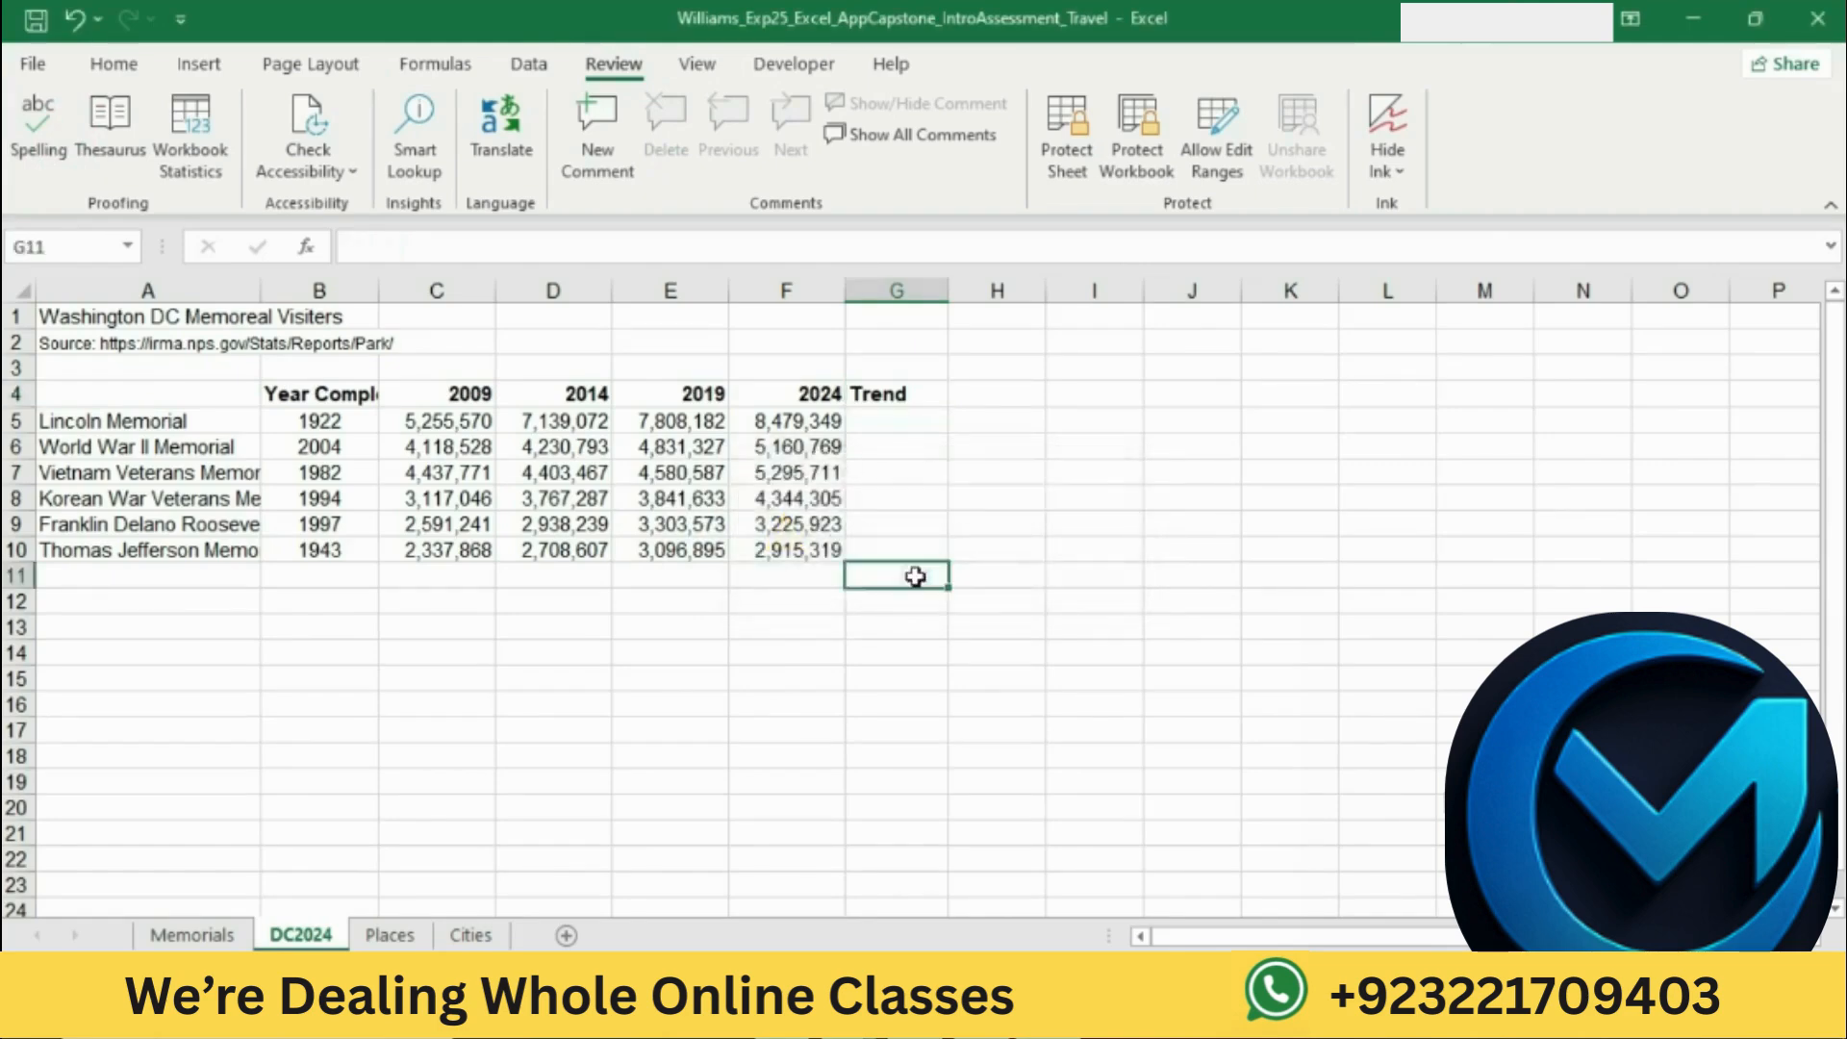
pyautogui.click(38, 127)
pyautogui.click(852, 587)
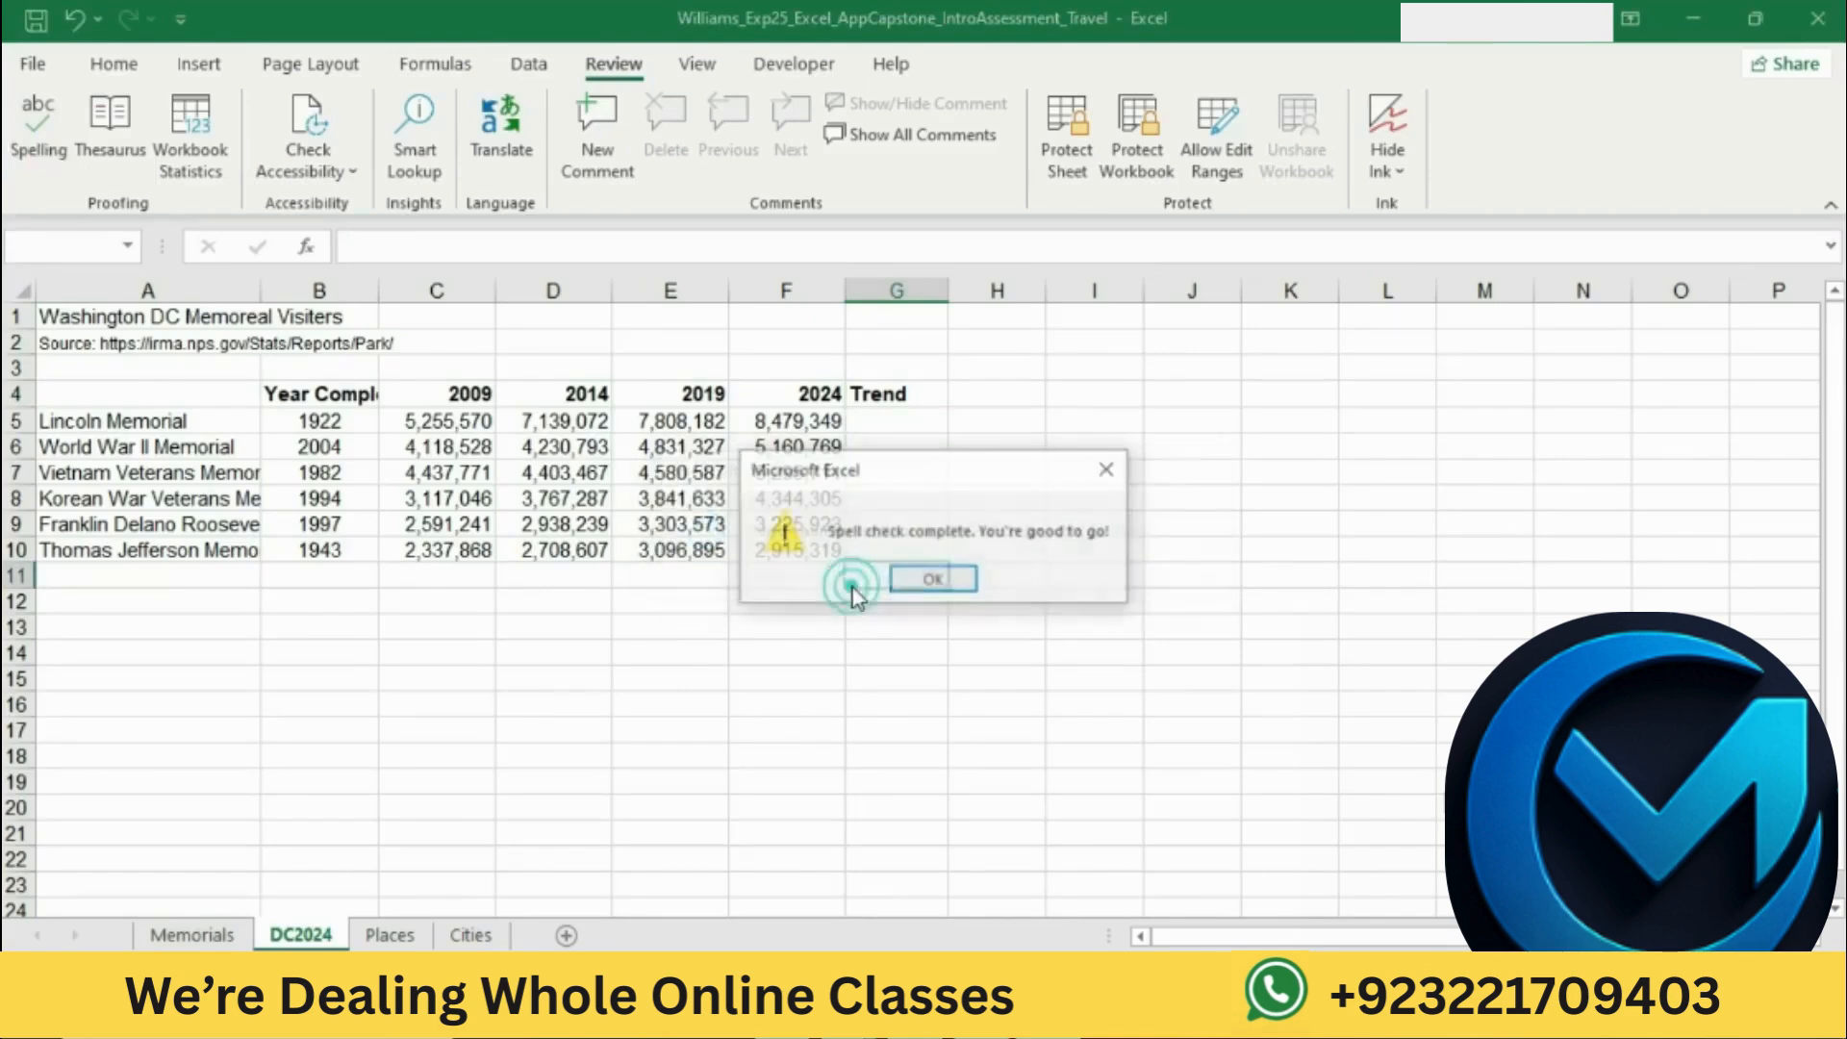
pyautogui.click(916, 575)
# Step: Return to the Word instructions and highlight the step 6 instruction about formatting the row 4 headings in yellow
pyautogui.hotkey('alt', 'Tab')
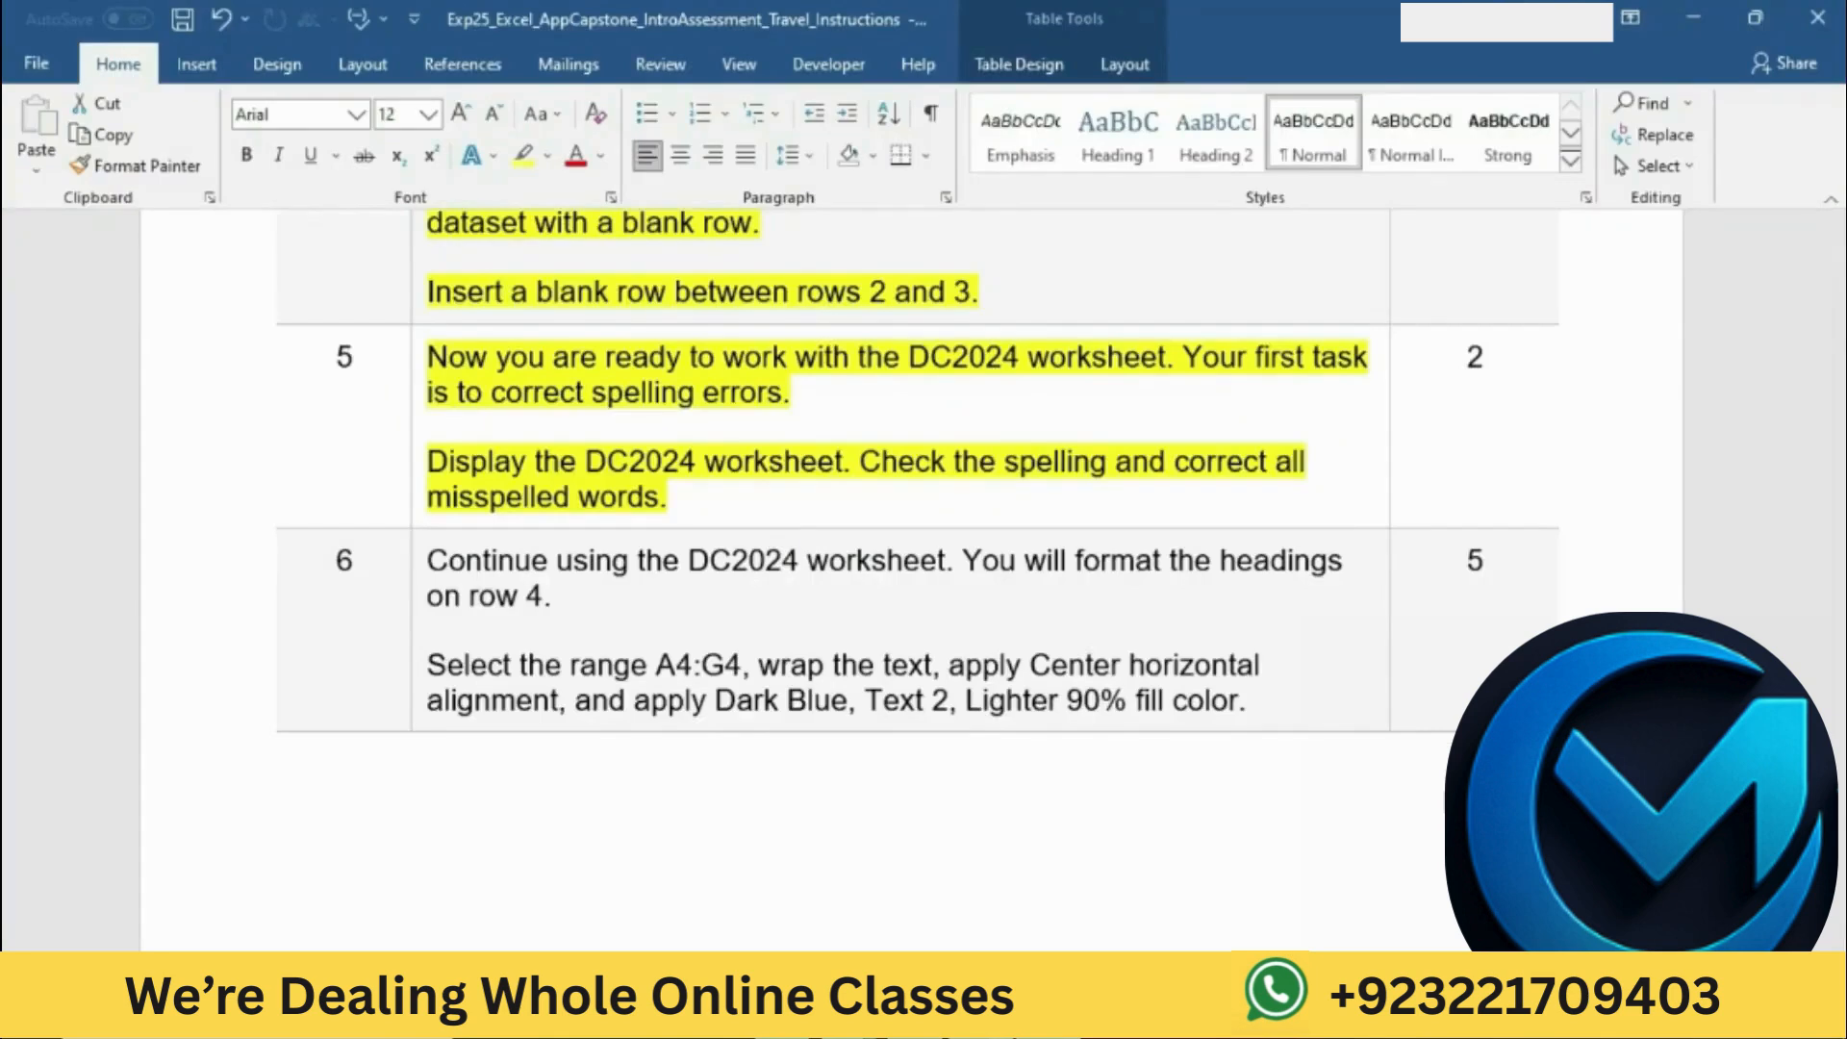
pyautogui.scroll(-3, 1029, 584)
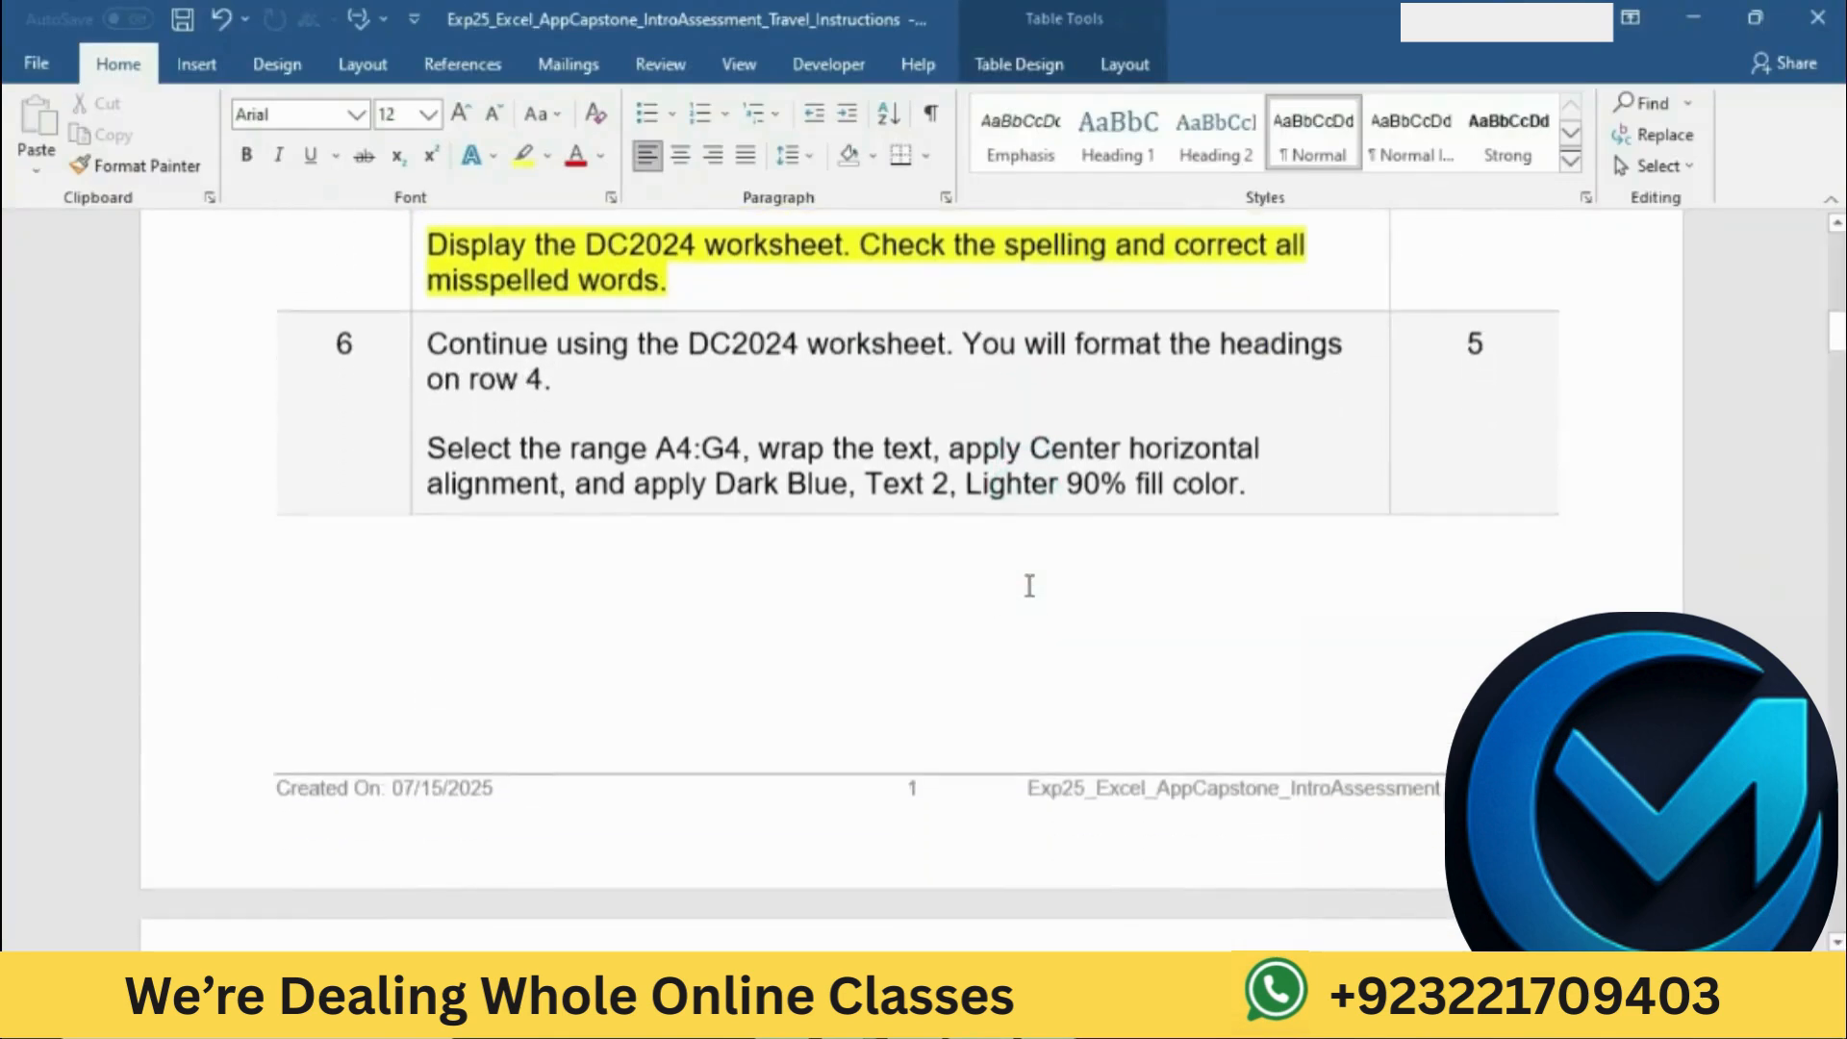
pyautogui.click(412, 344)
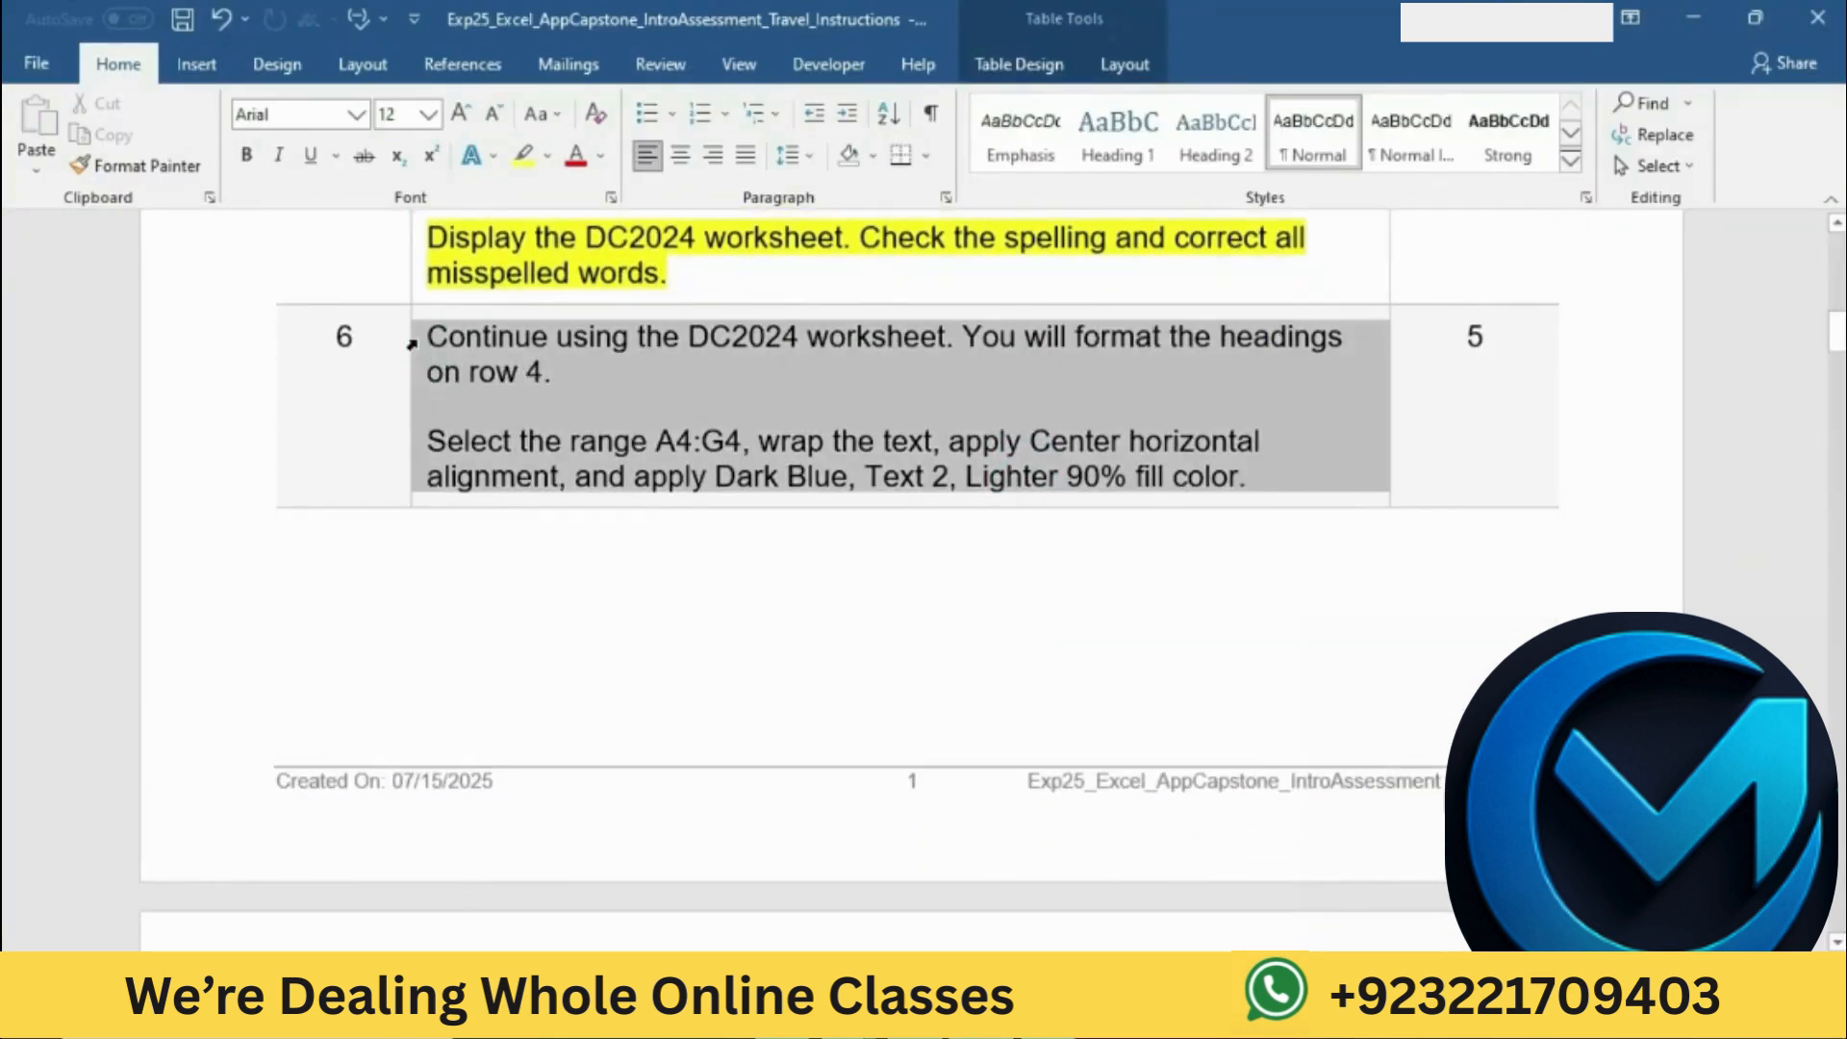
pyautogui.click(535, 310)
pyautogui.click(578, 375)
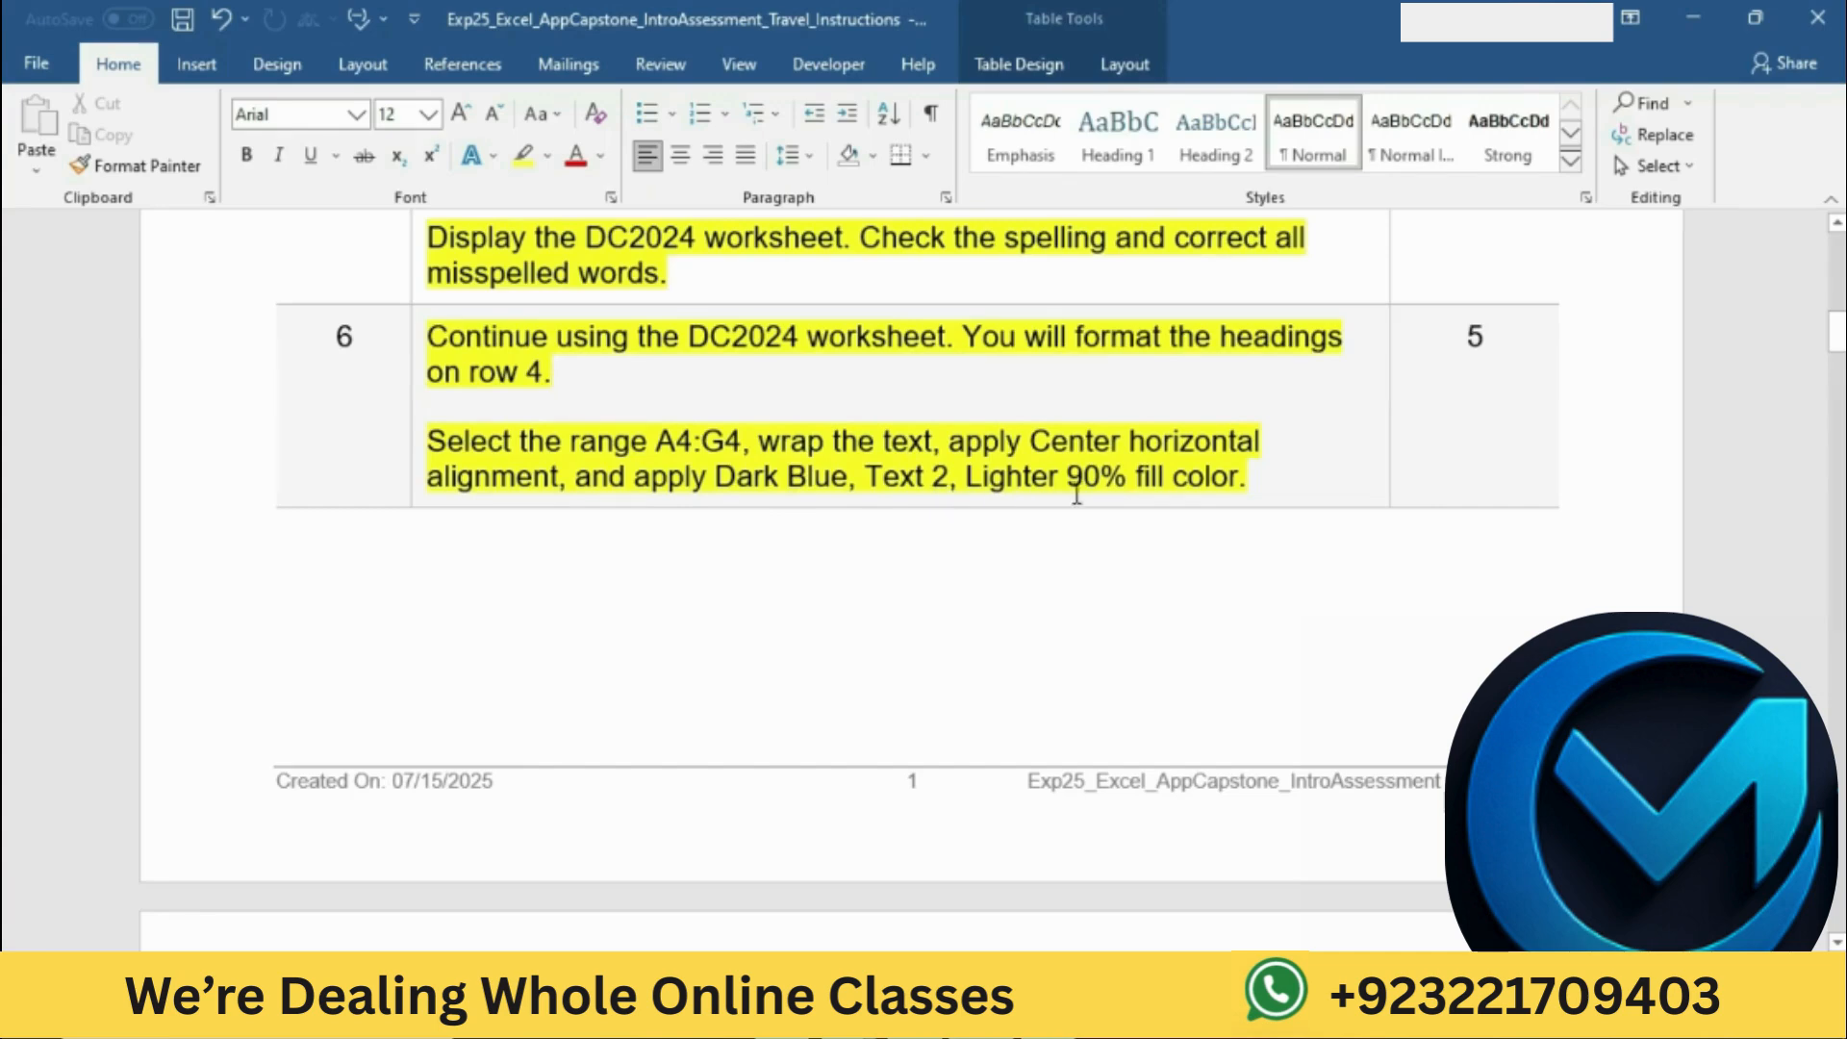
# Step: Copy the range reference A4:G4 from the step 6 instruction, switch to Excel, and select that range on the DC2024 worksheet
pyautogui.click(443, 440)
pyautogui.moveTo(656, 440); pyautogui.dragTo(739, 443)
pyautogui.hotkey('ctrl', 'c')
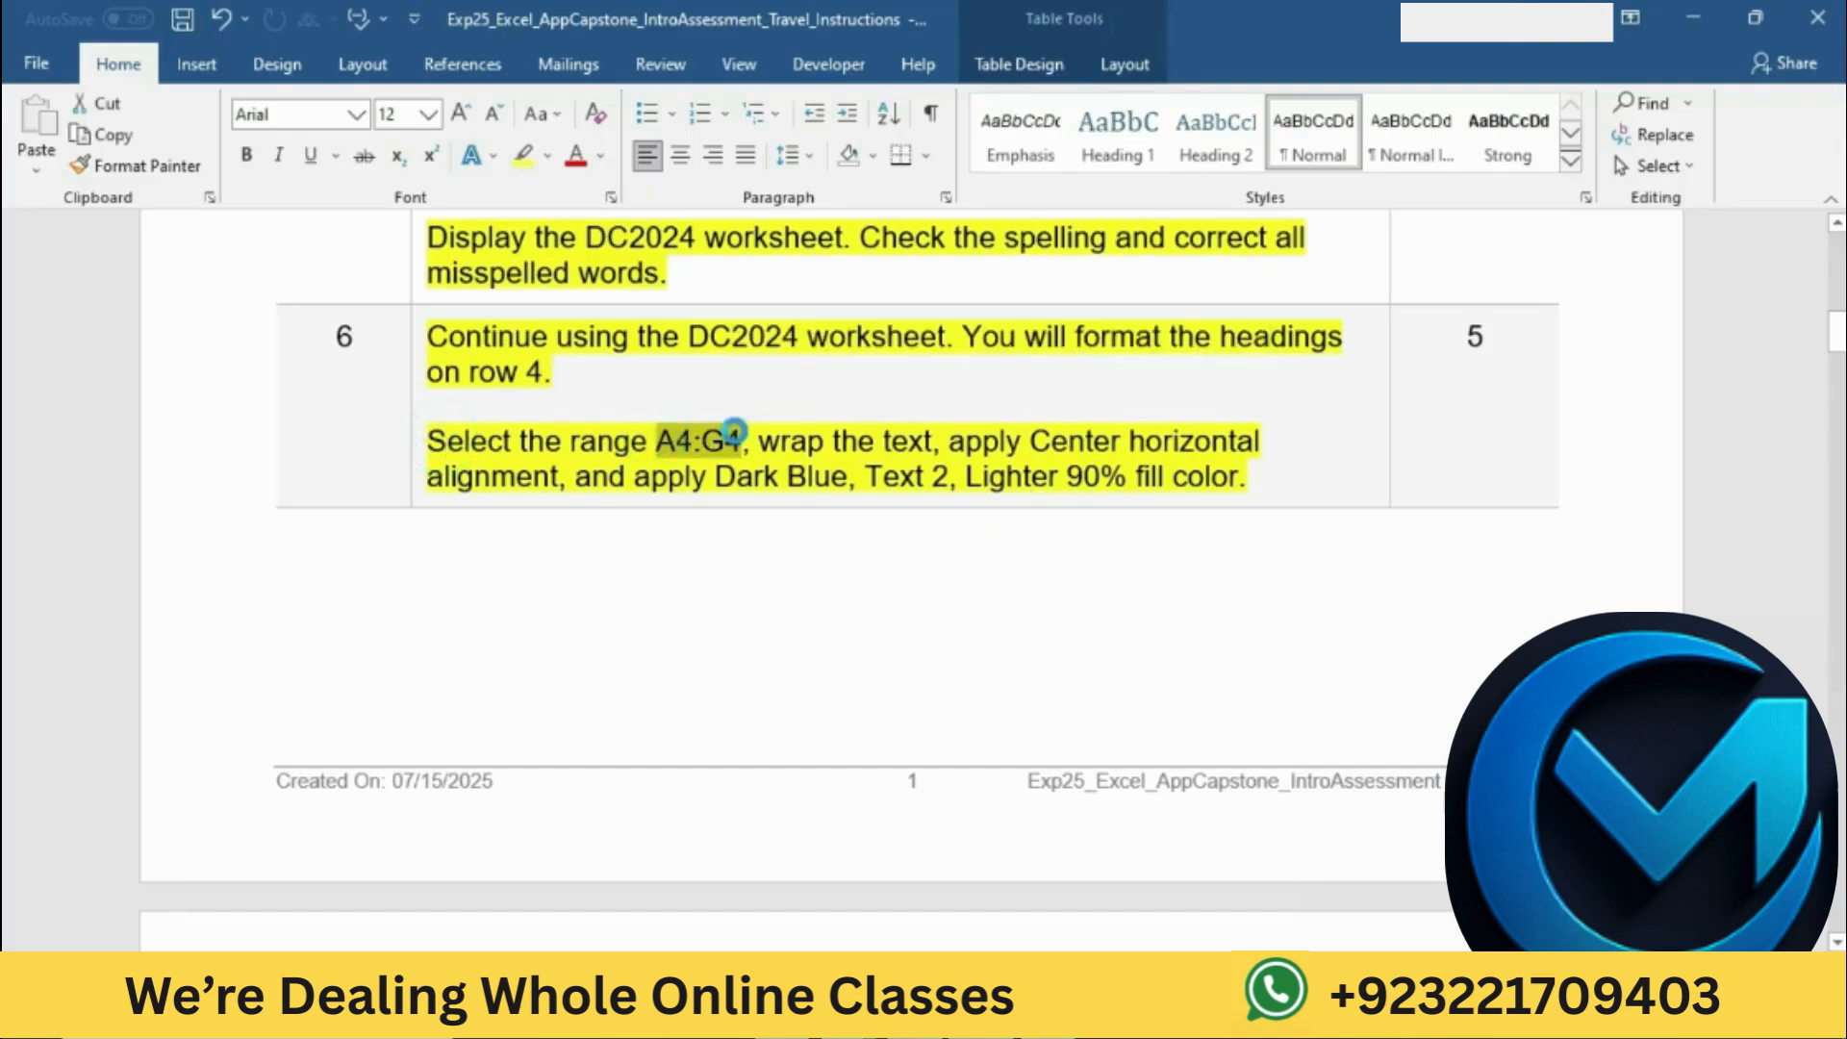
pyautogui.click(1069, 1012)
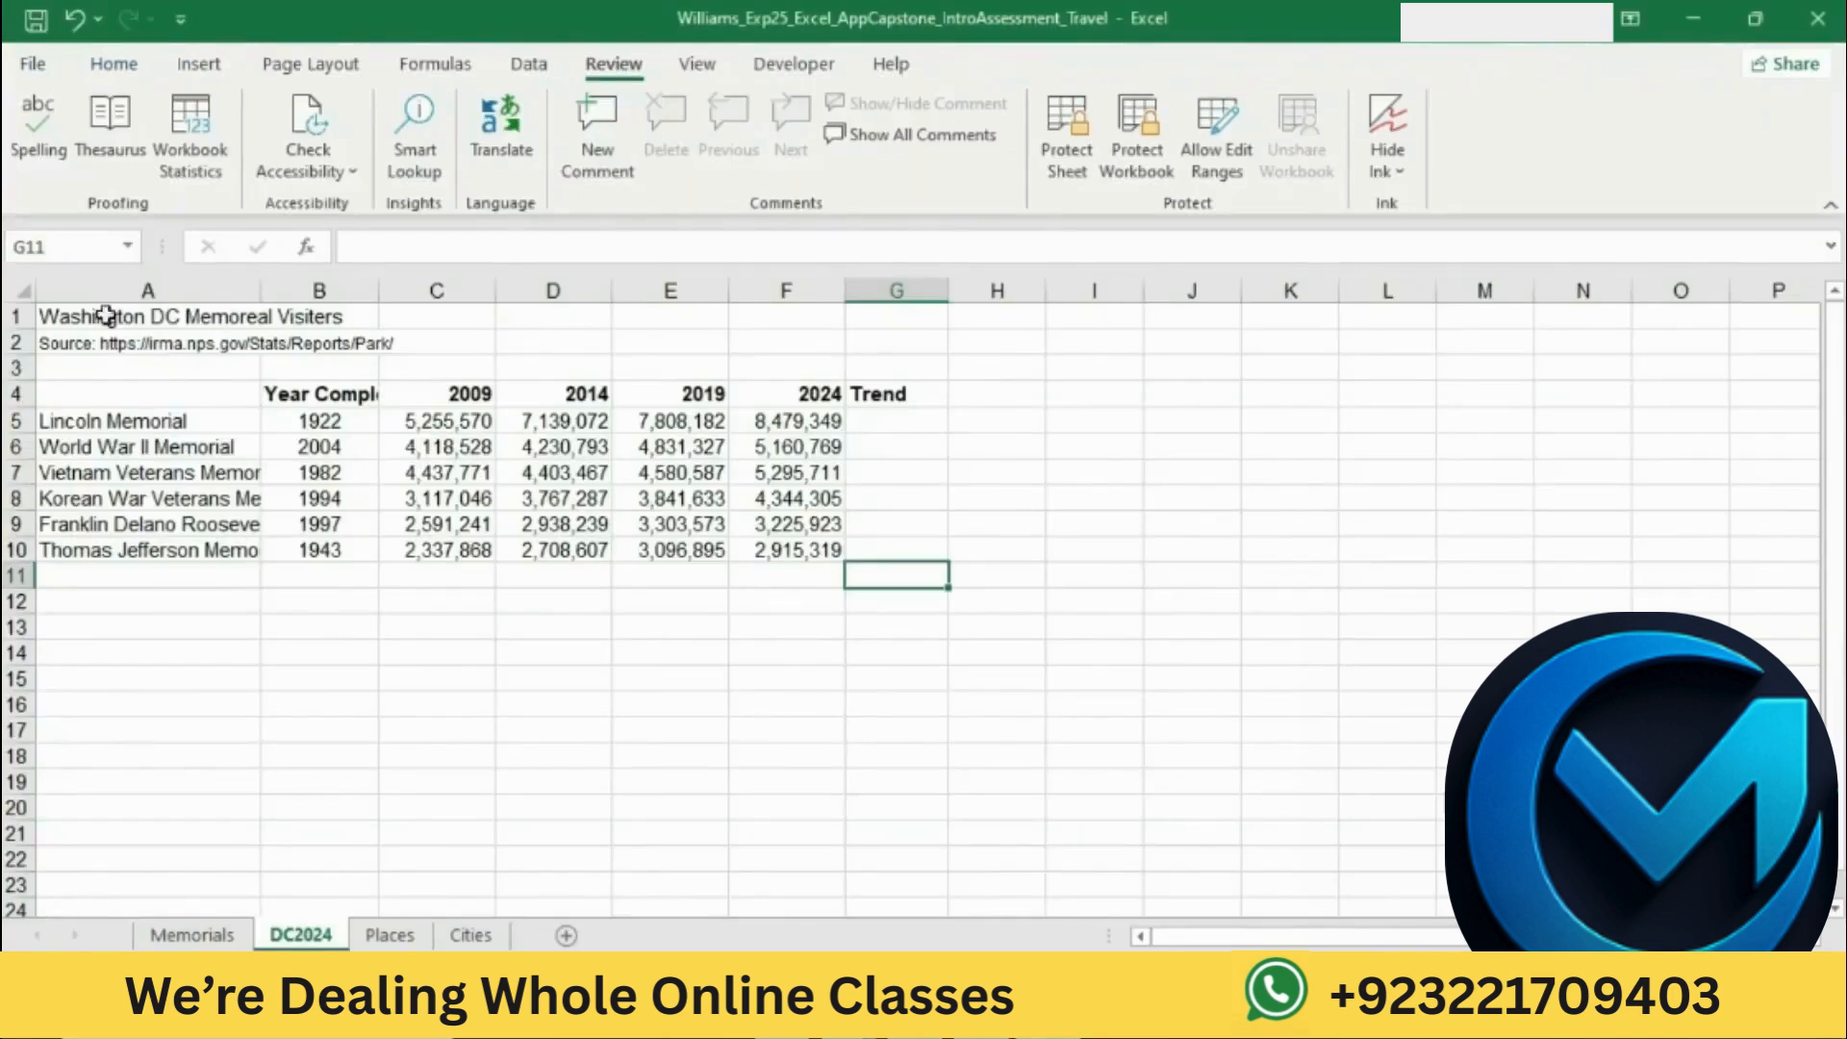
pyautogui.click(67, 253)
pyautogui.write('A4')
pyautogui.press('Return')
pyautogui.hotkey('ctrl', 'v')
# Step: Mark the wrap-text instruction in Word, return to Excel, and wrap the text in the heading range A4:G4
pyautogui.hotkey('alt', 'Tab')
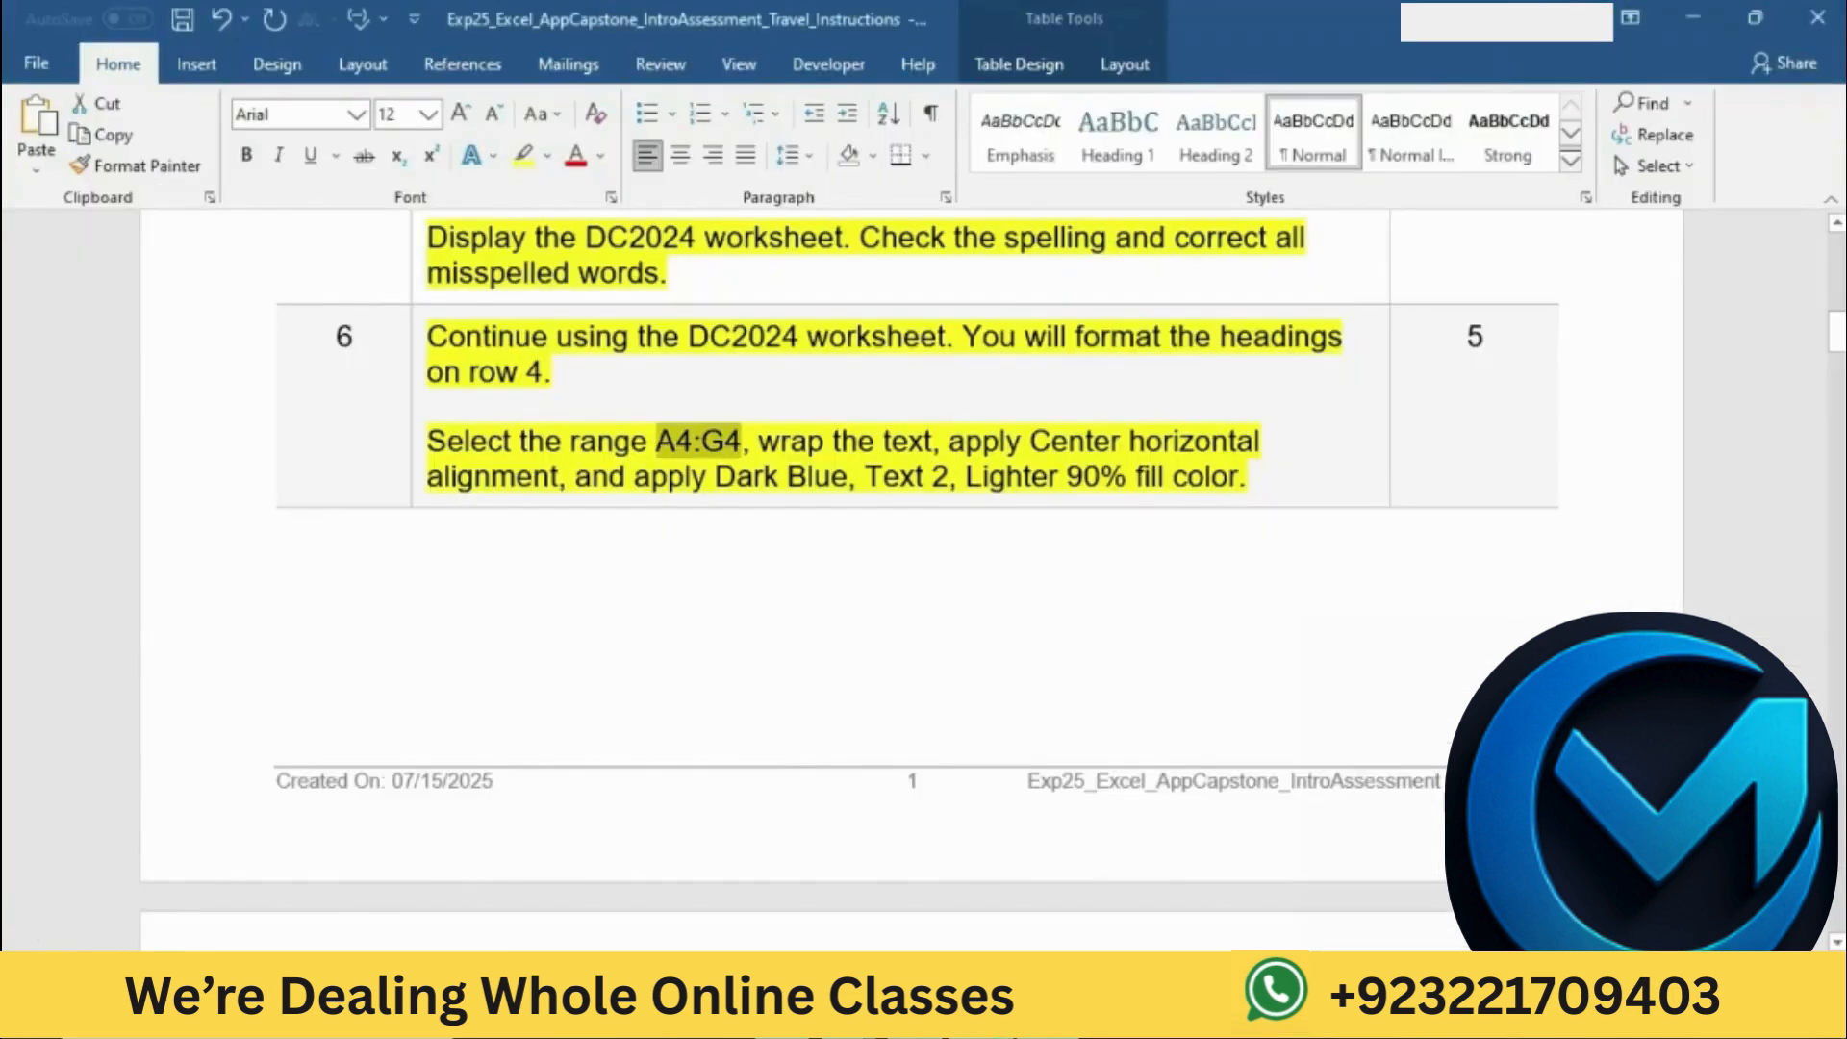
pyautogui.moveTo(862, 438); pyautogui.dragTo(931, 441)
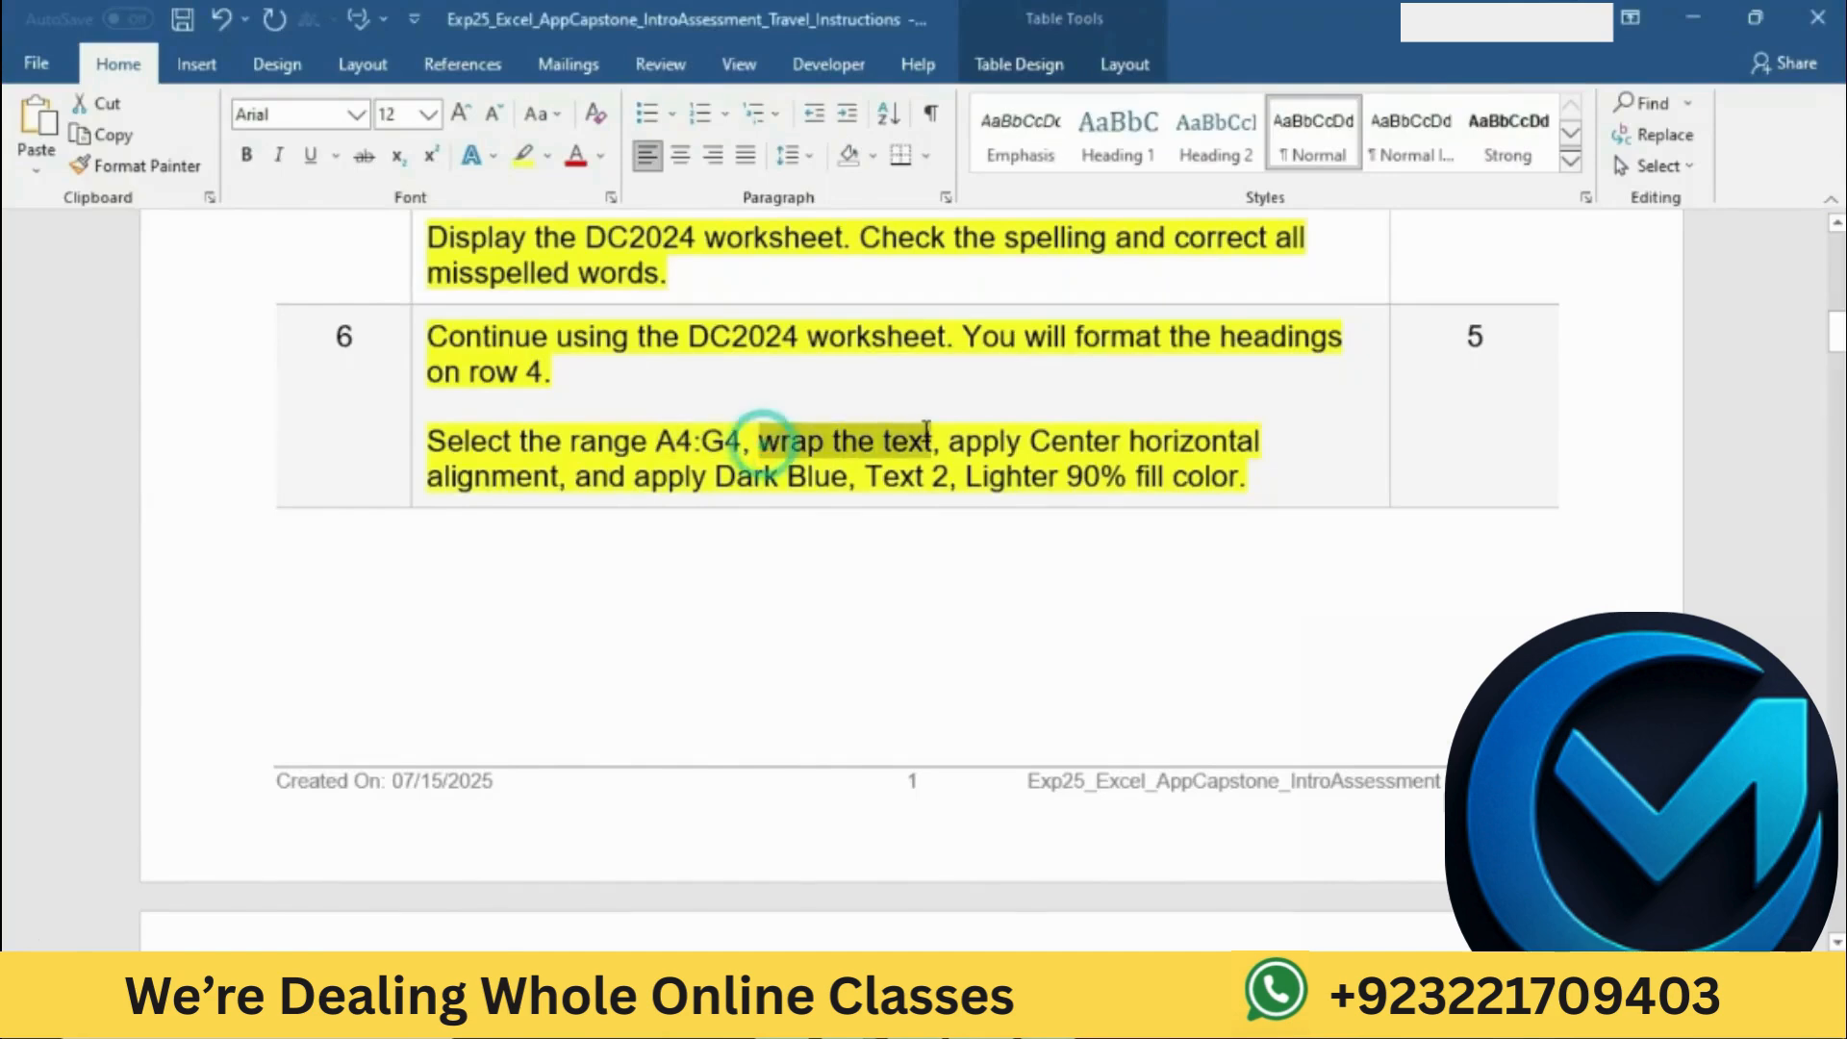
pyautogui.click(866, 1018)
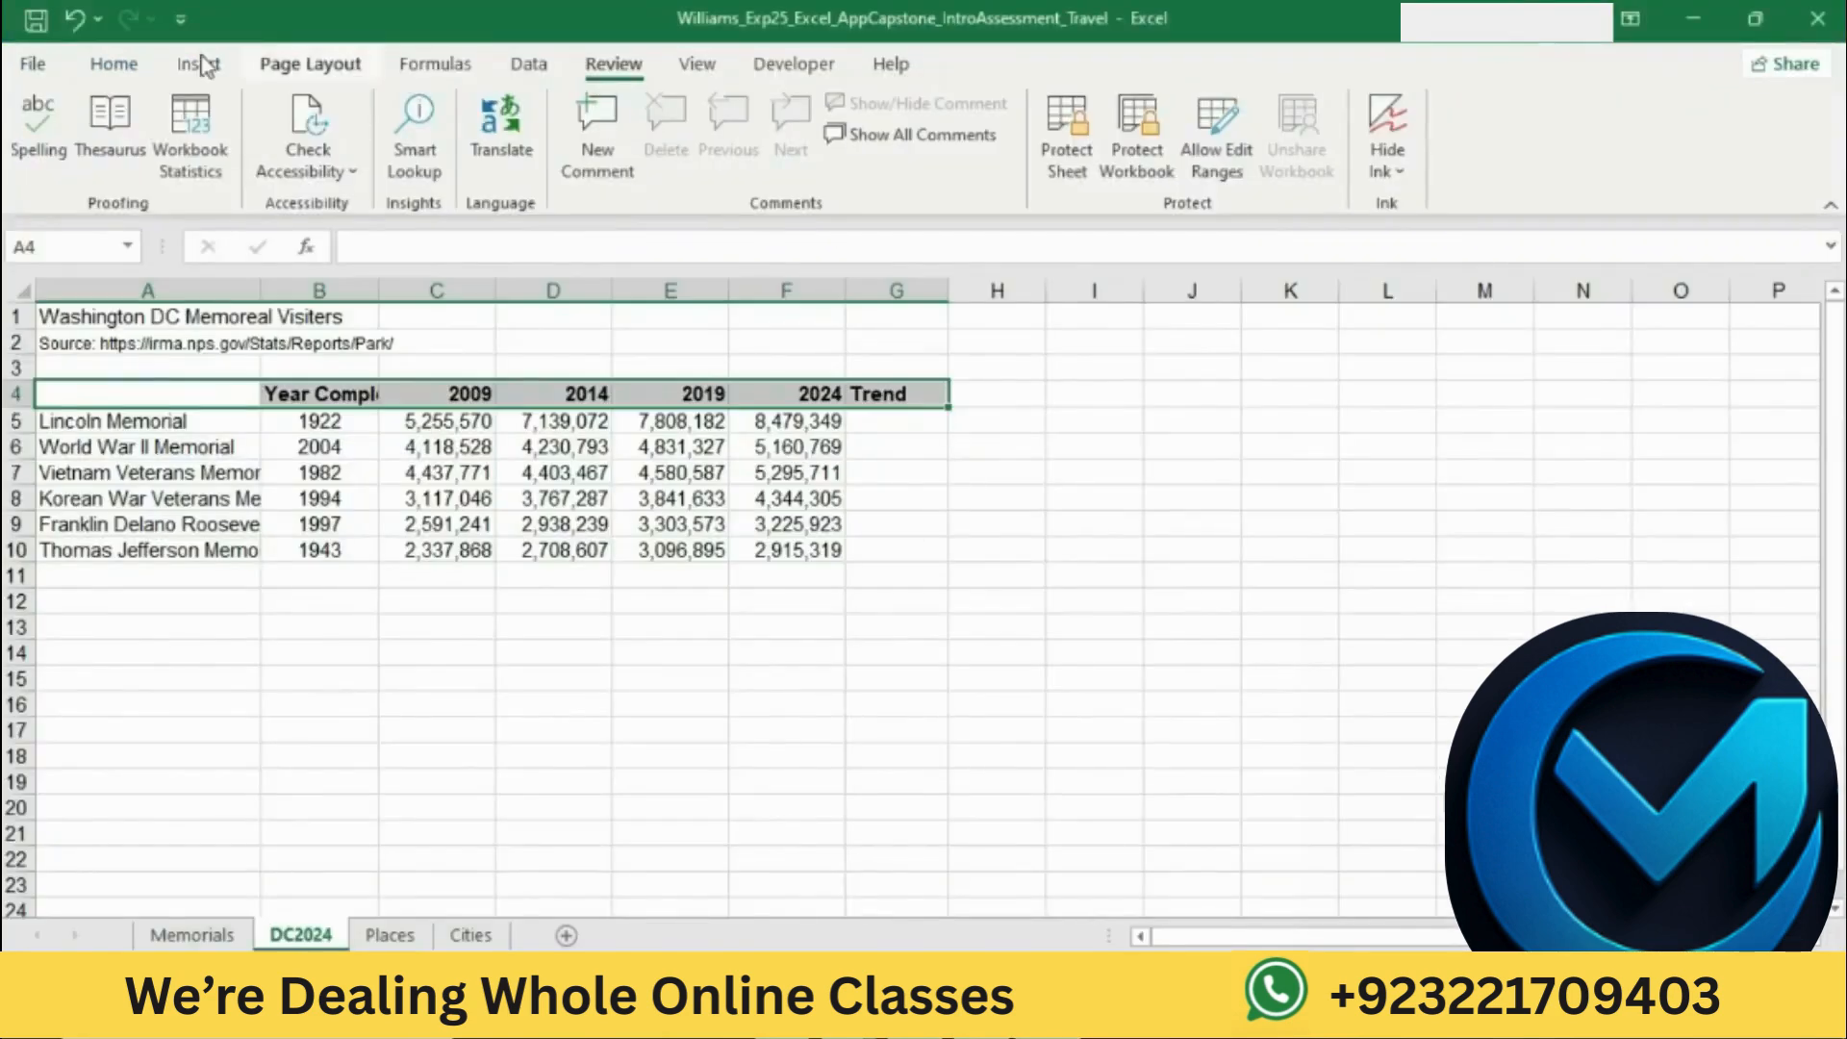
pyautogui.click(115, 65)
pyautogui.click(683, 135)
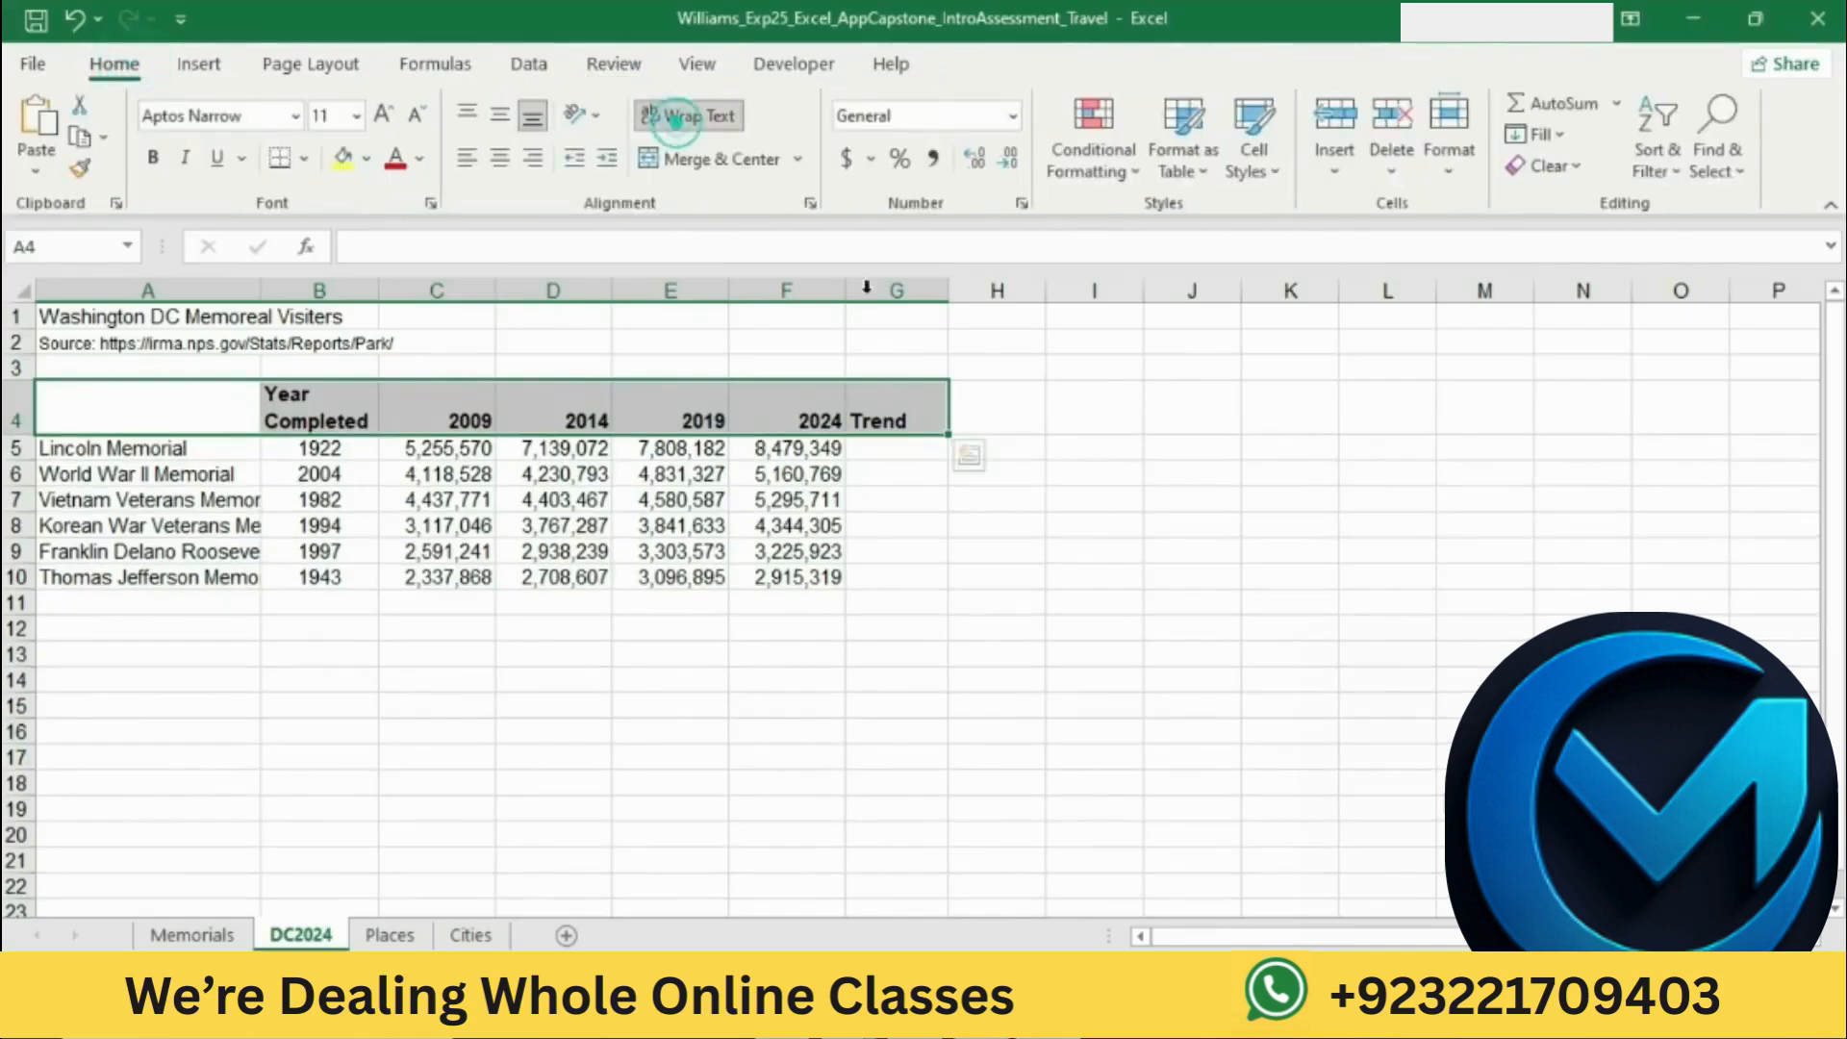
# Step: Mark the Center horizontal alignment instruction in Word, return to Excel, and center the headings in A4:G4
pyautogui.click(901, 1018)
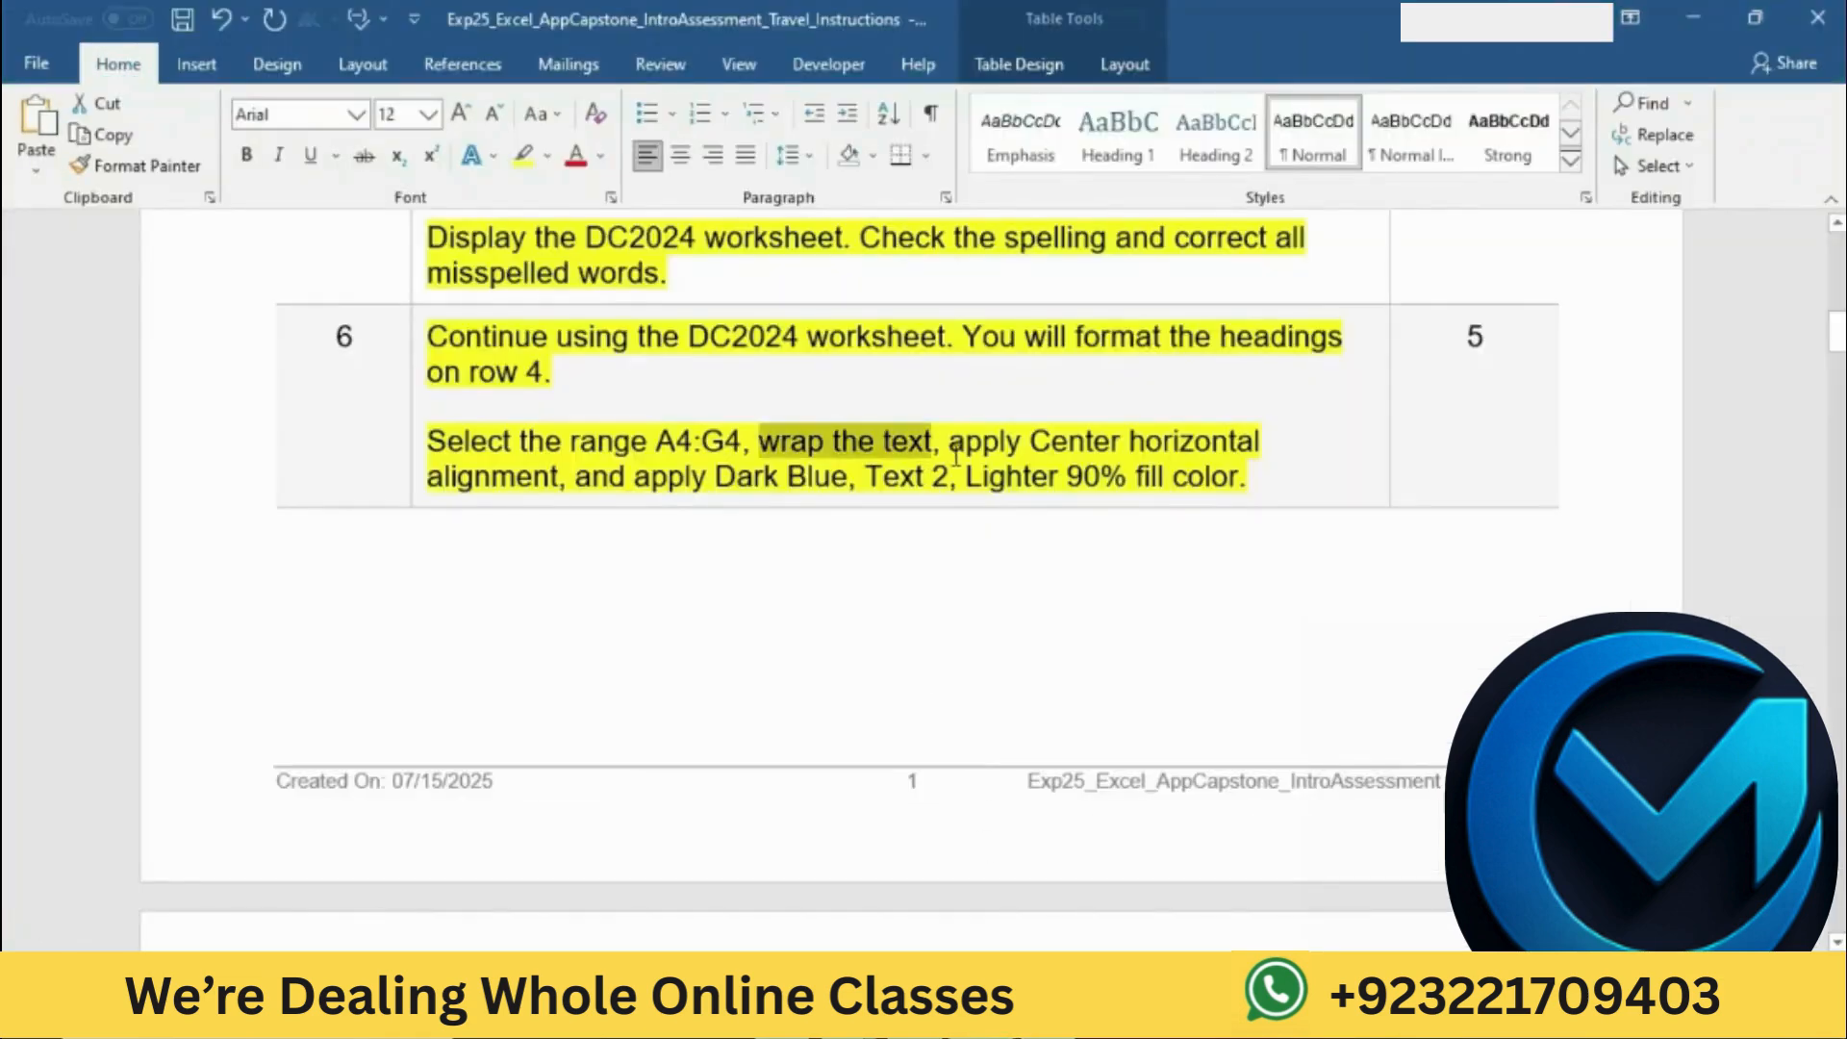
pyautogui.moveTo(952, 444); pyautogui.dragTo(568, 478)
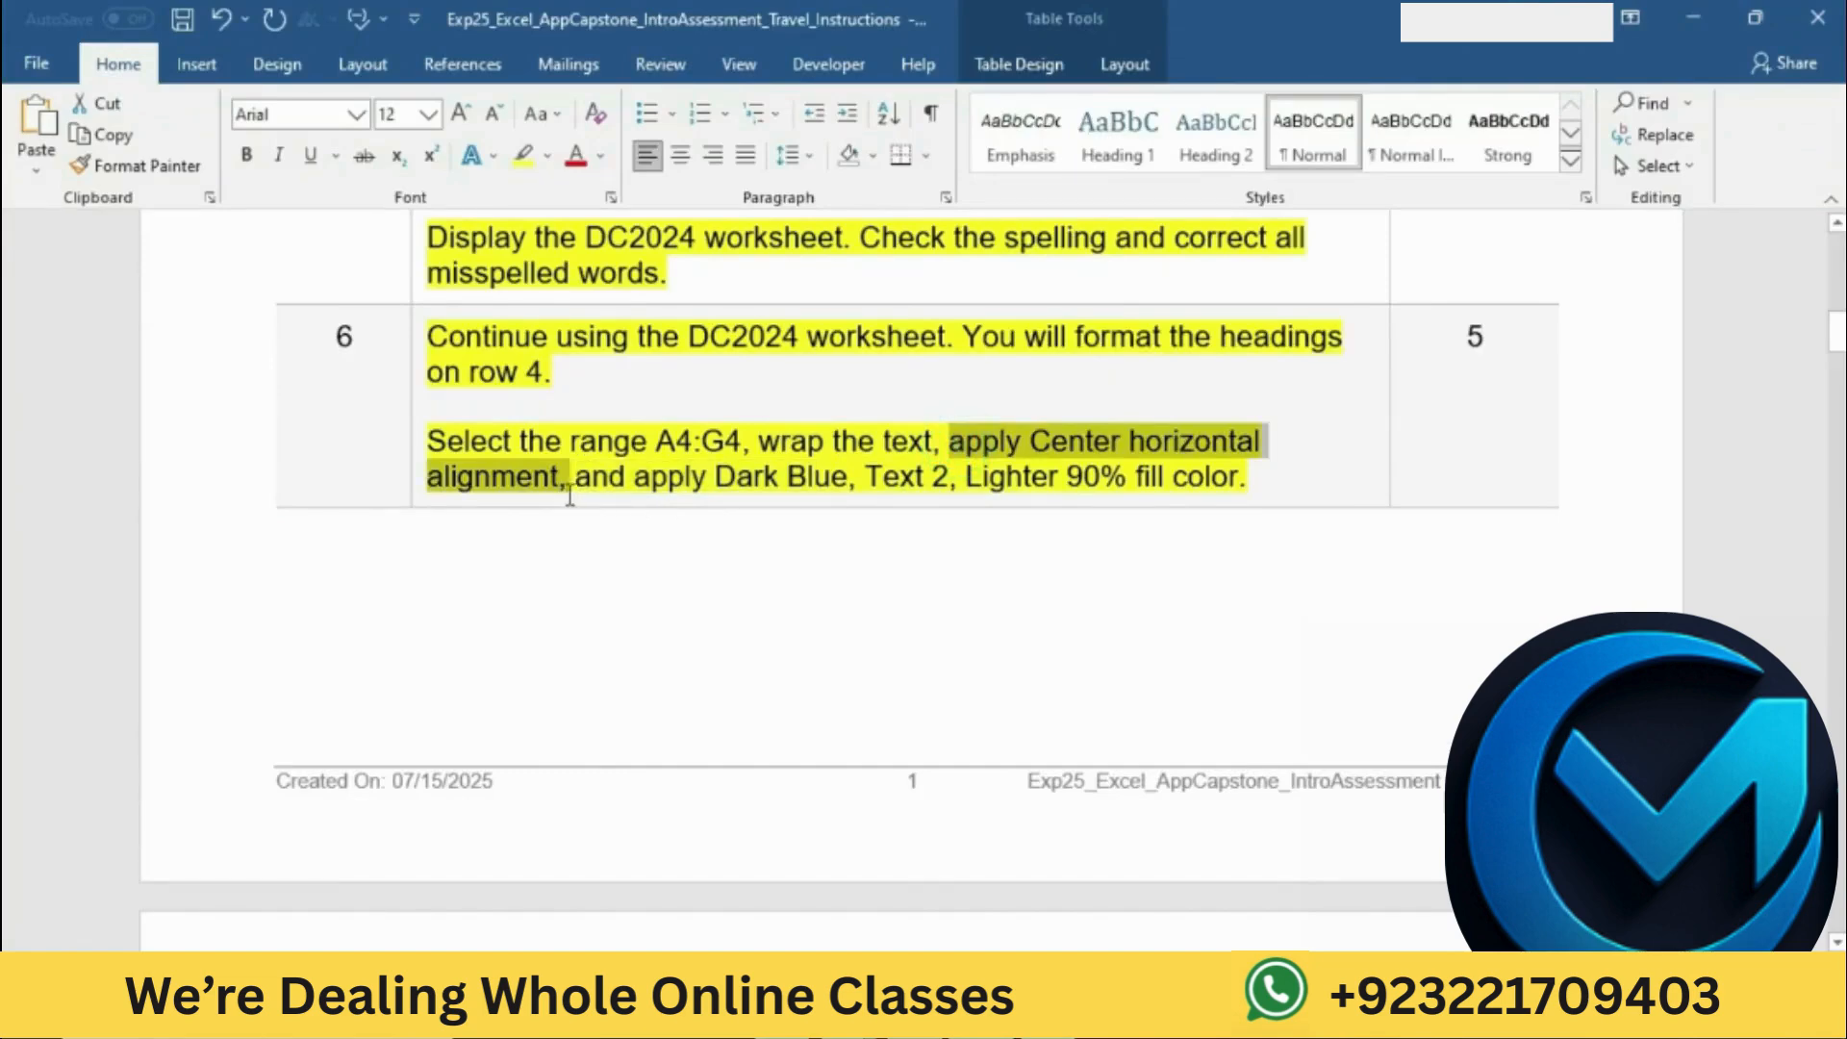
pyautogui.click(962, 1017)
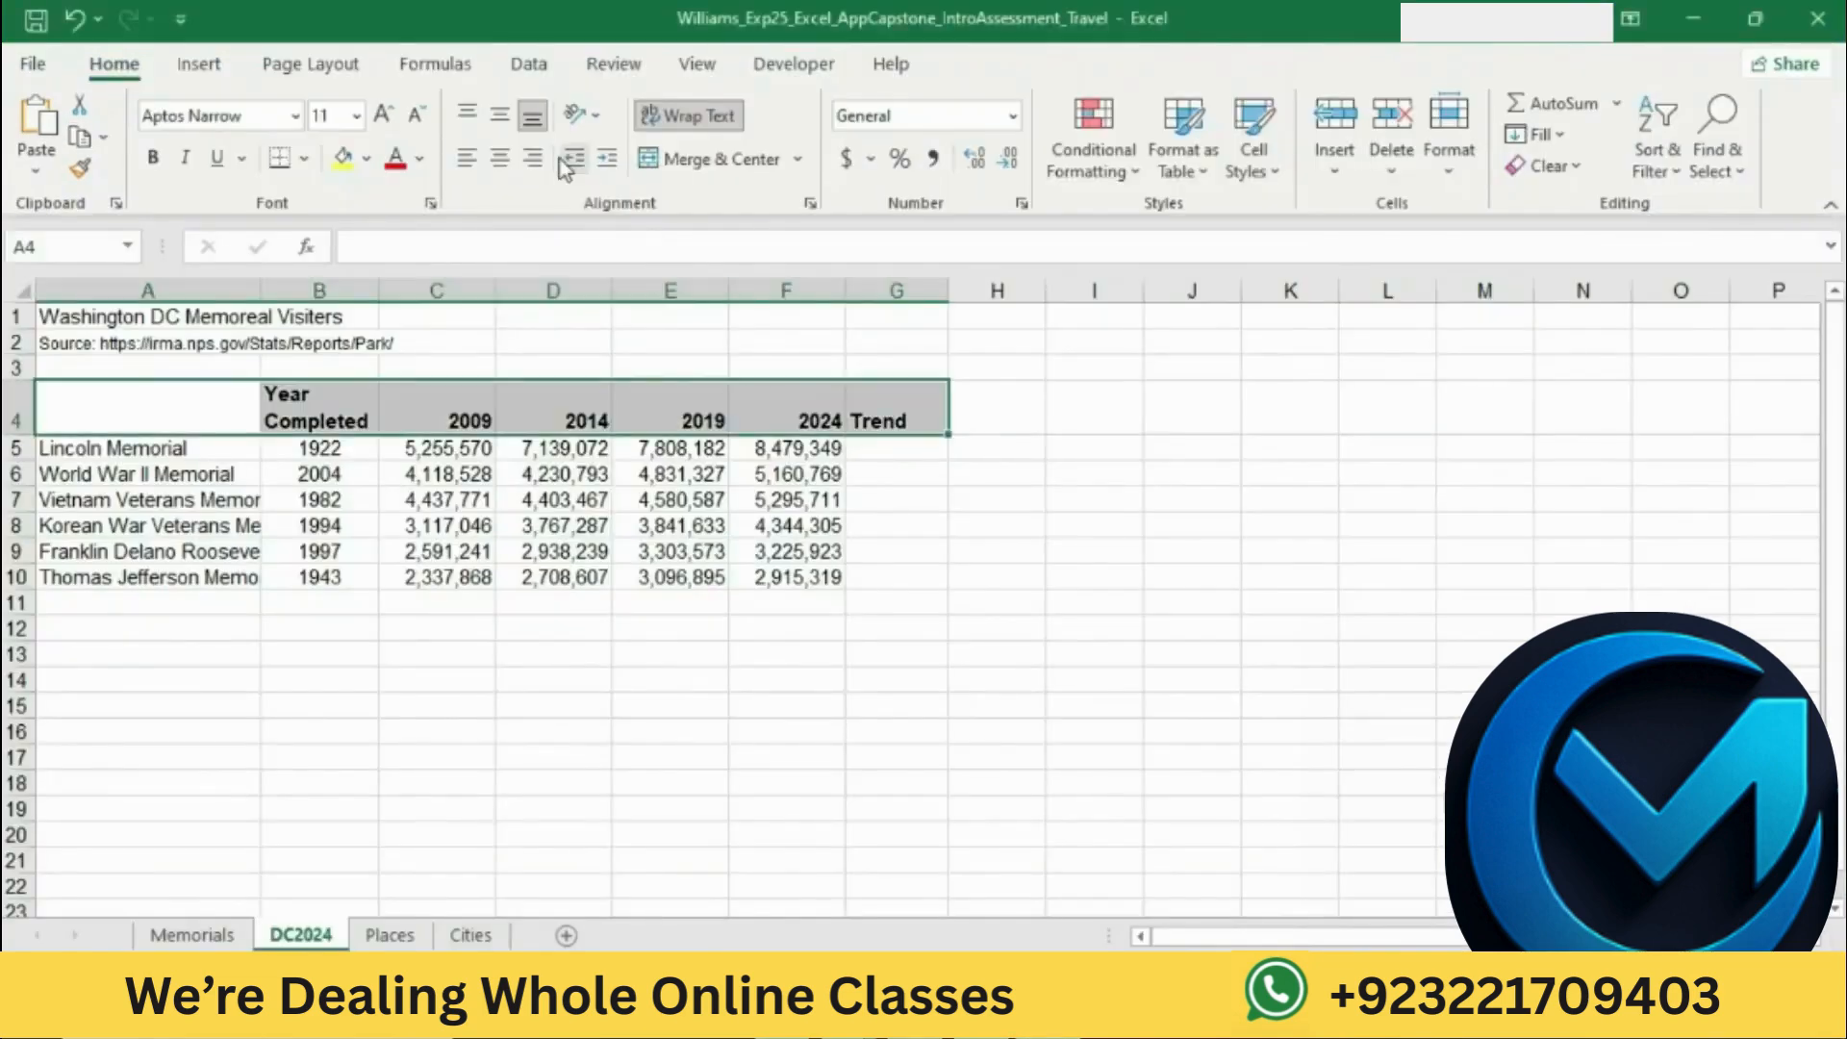
pyautogui.click(491, 159)
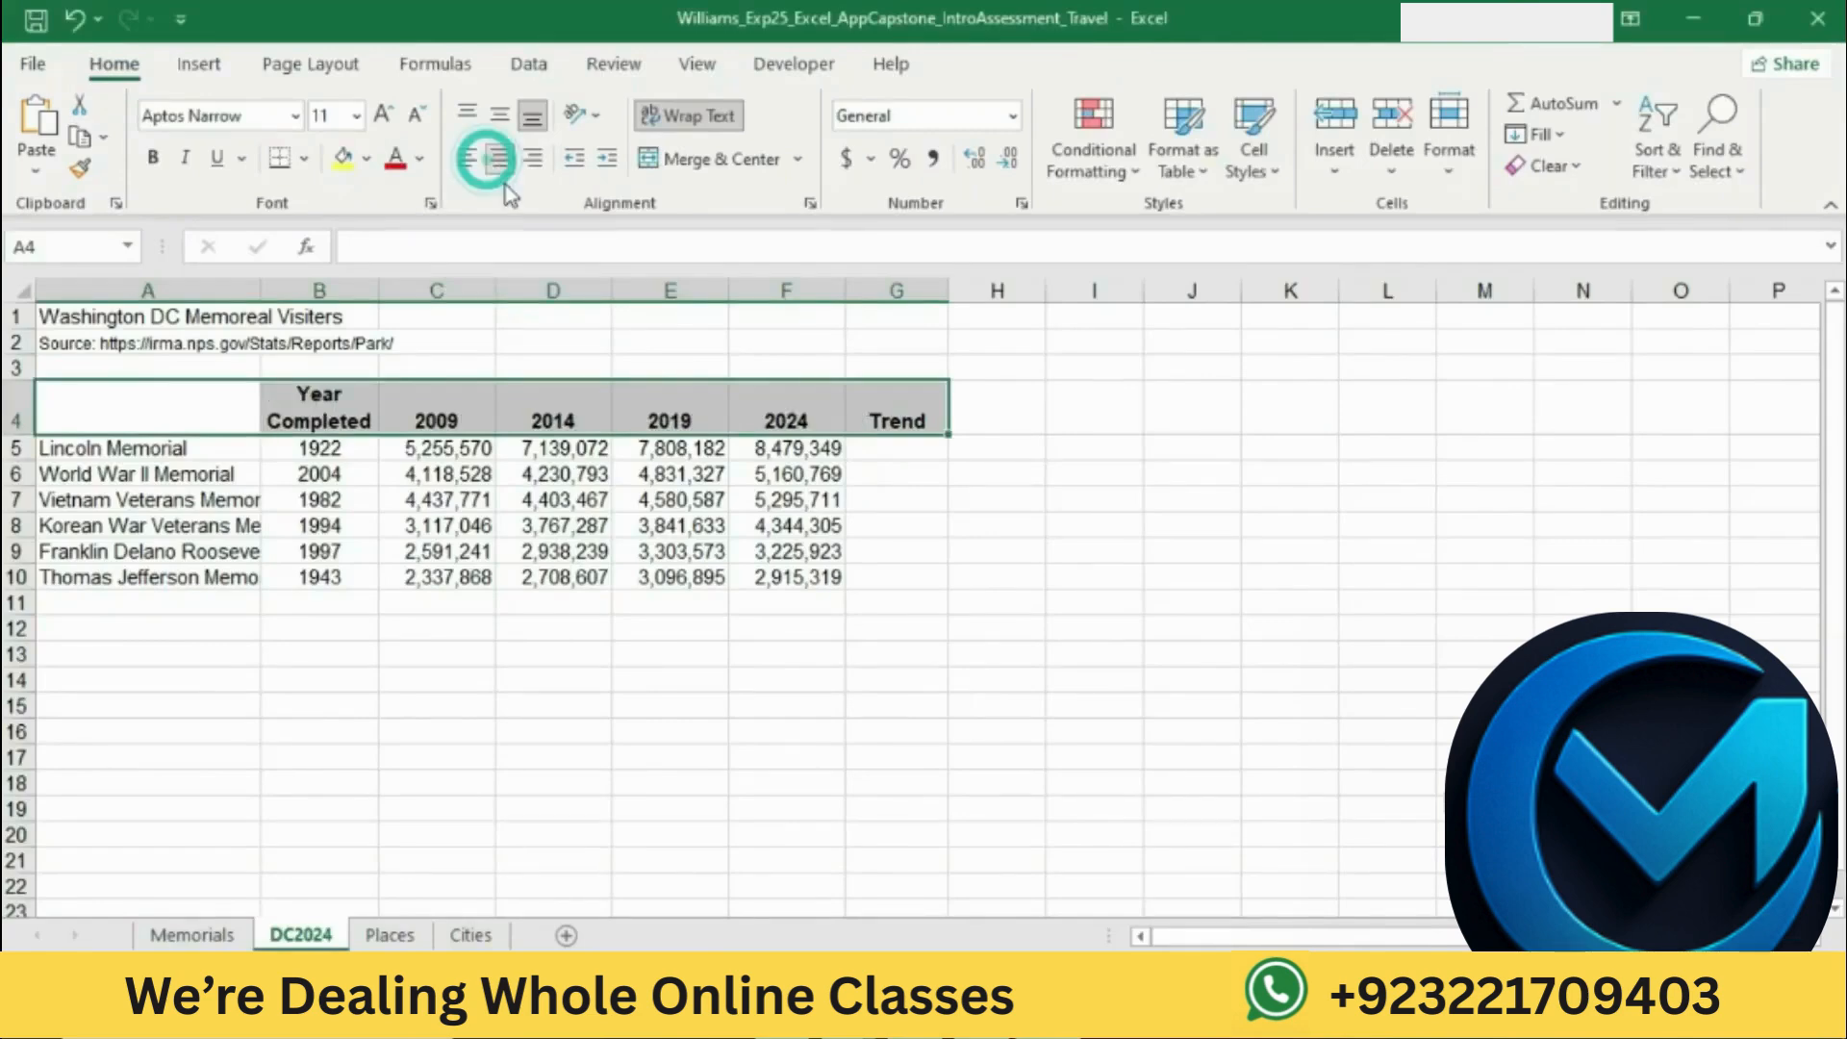
# Step: Mark the fill color instruction in Word, return to Excel, and fill A4:G4 with Dark Blue, Text 2, Lighter 90%
pyautogui.click(948, 1018)
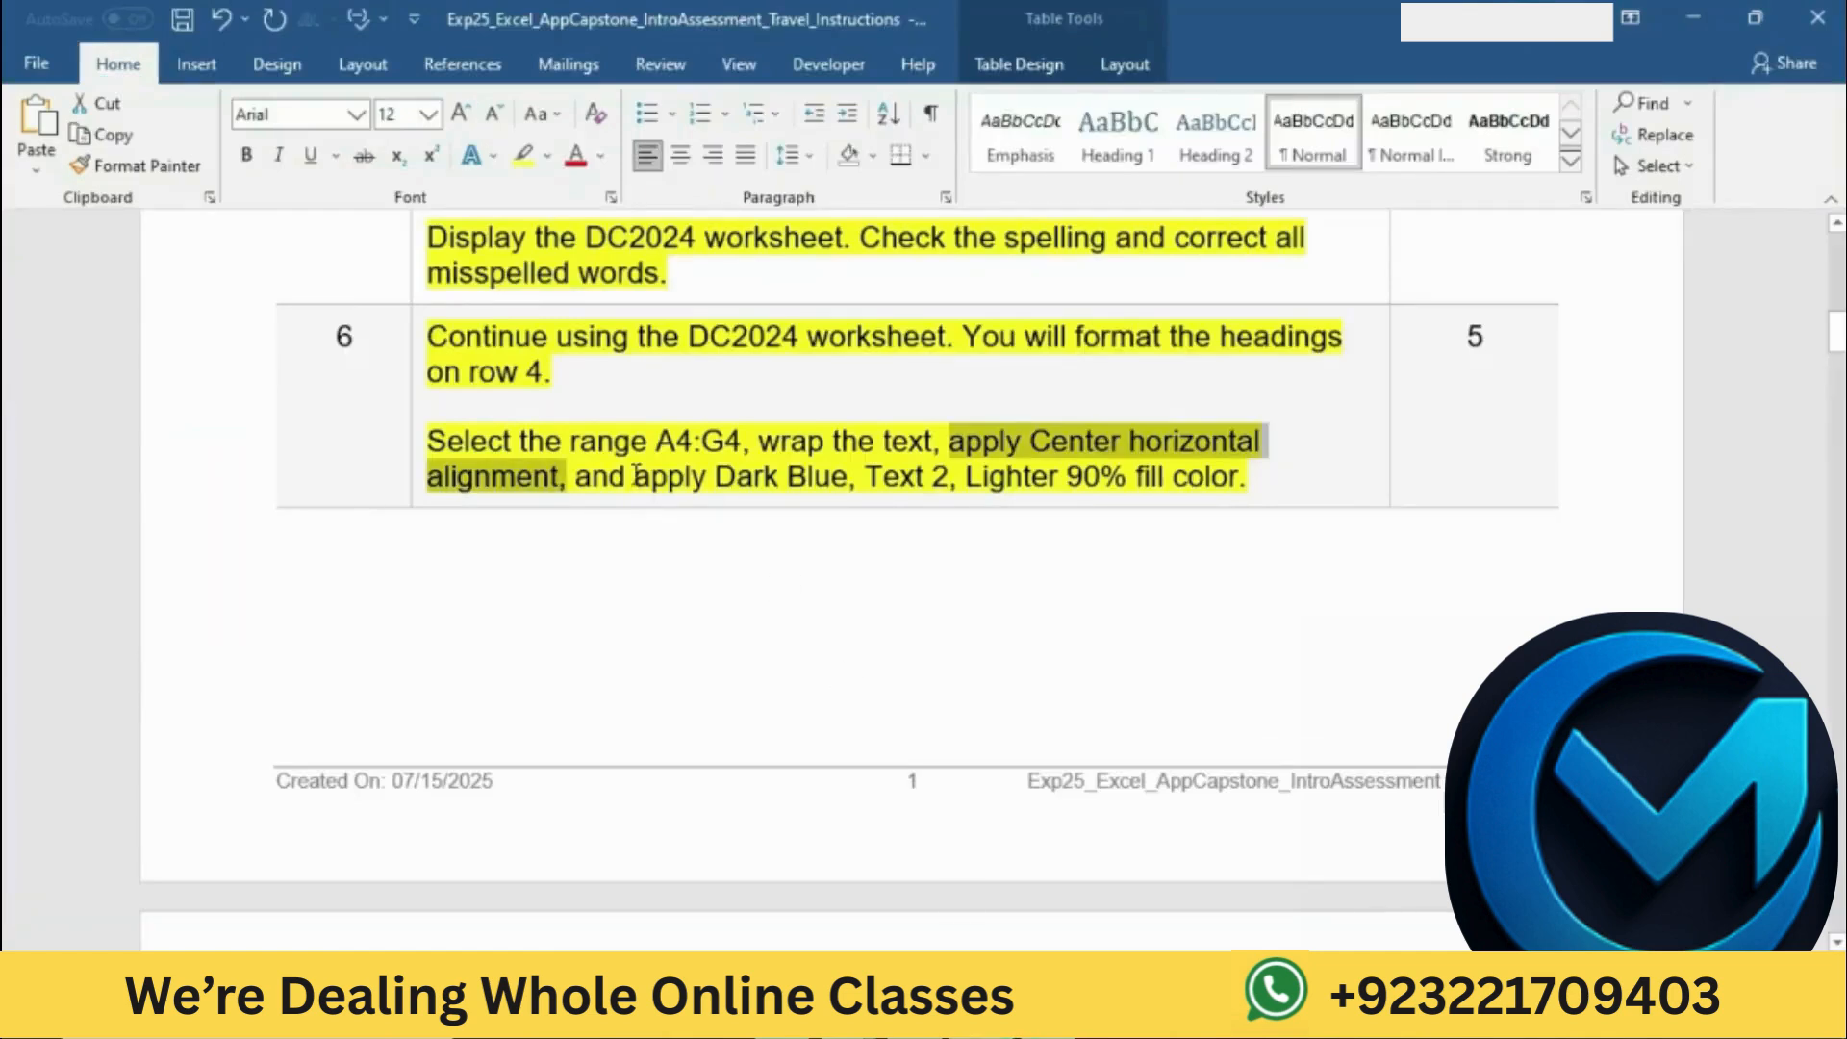
pyautogui.moveTo(592, 486); pyautogui.dragTo(1239, 480)
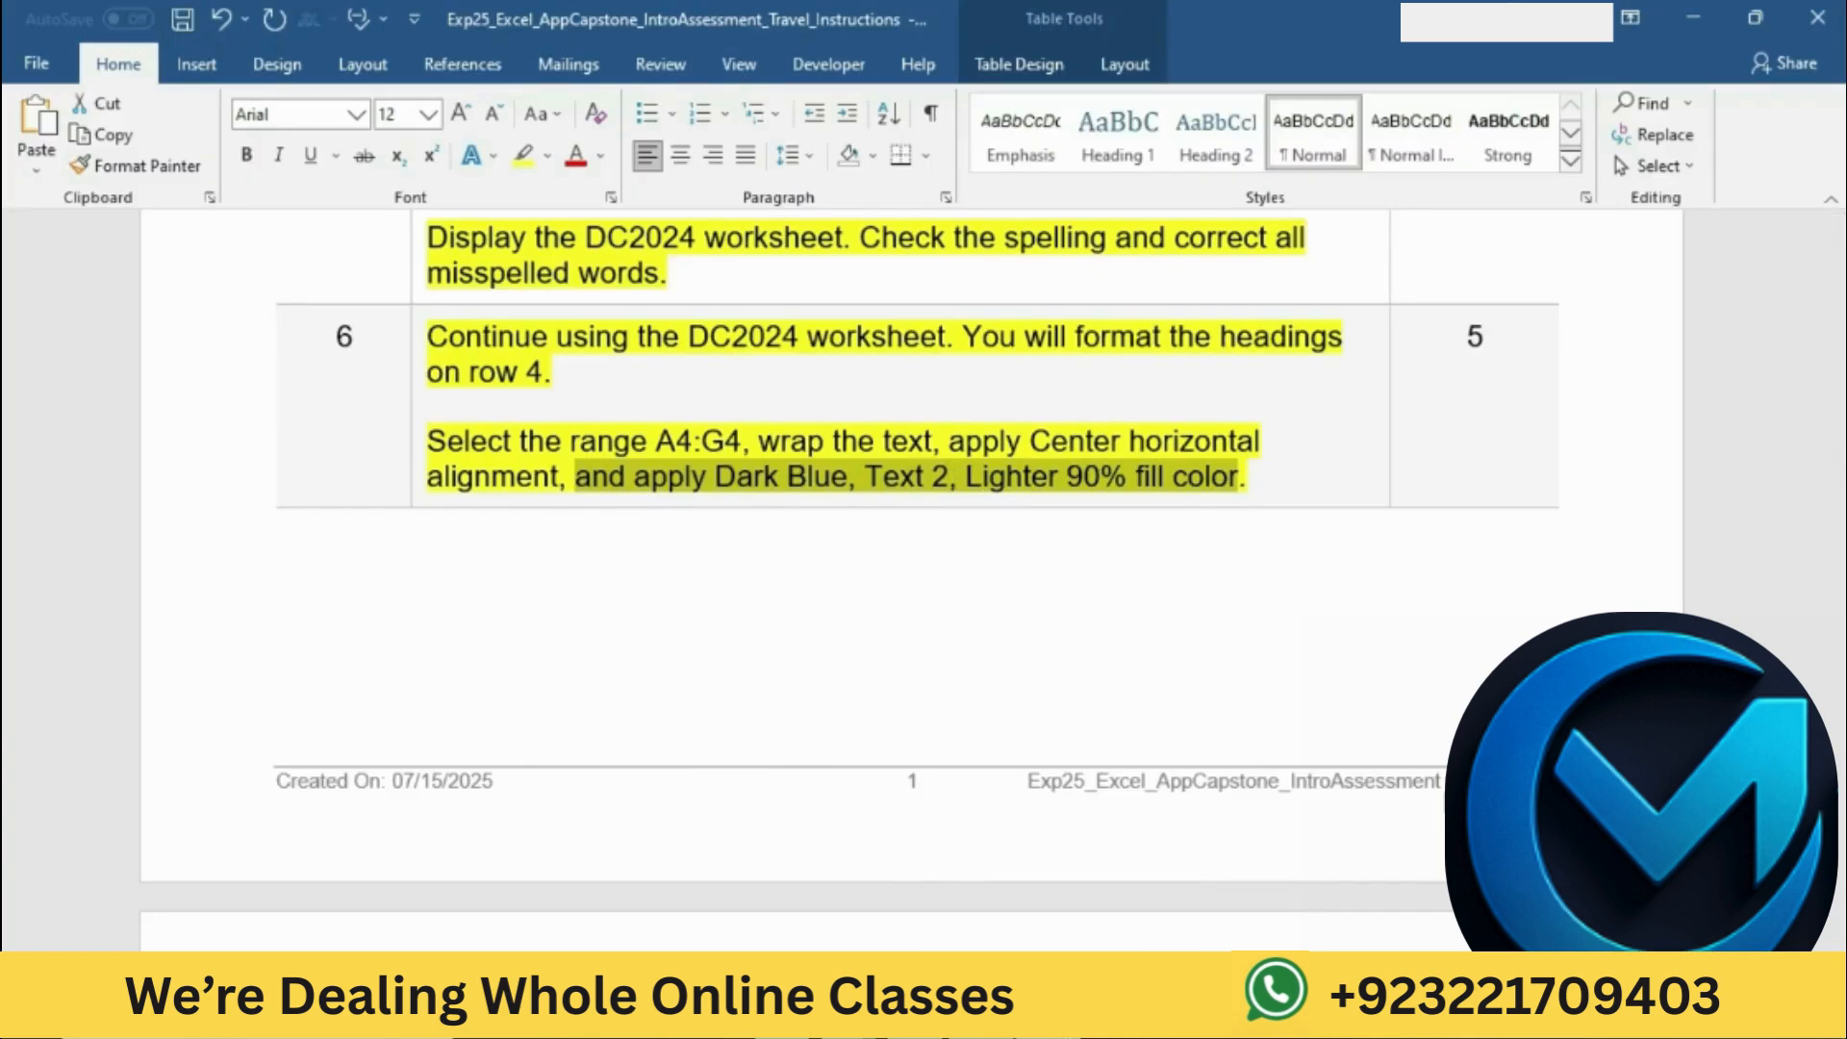
pyautogui.click(1048, 1013)
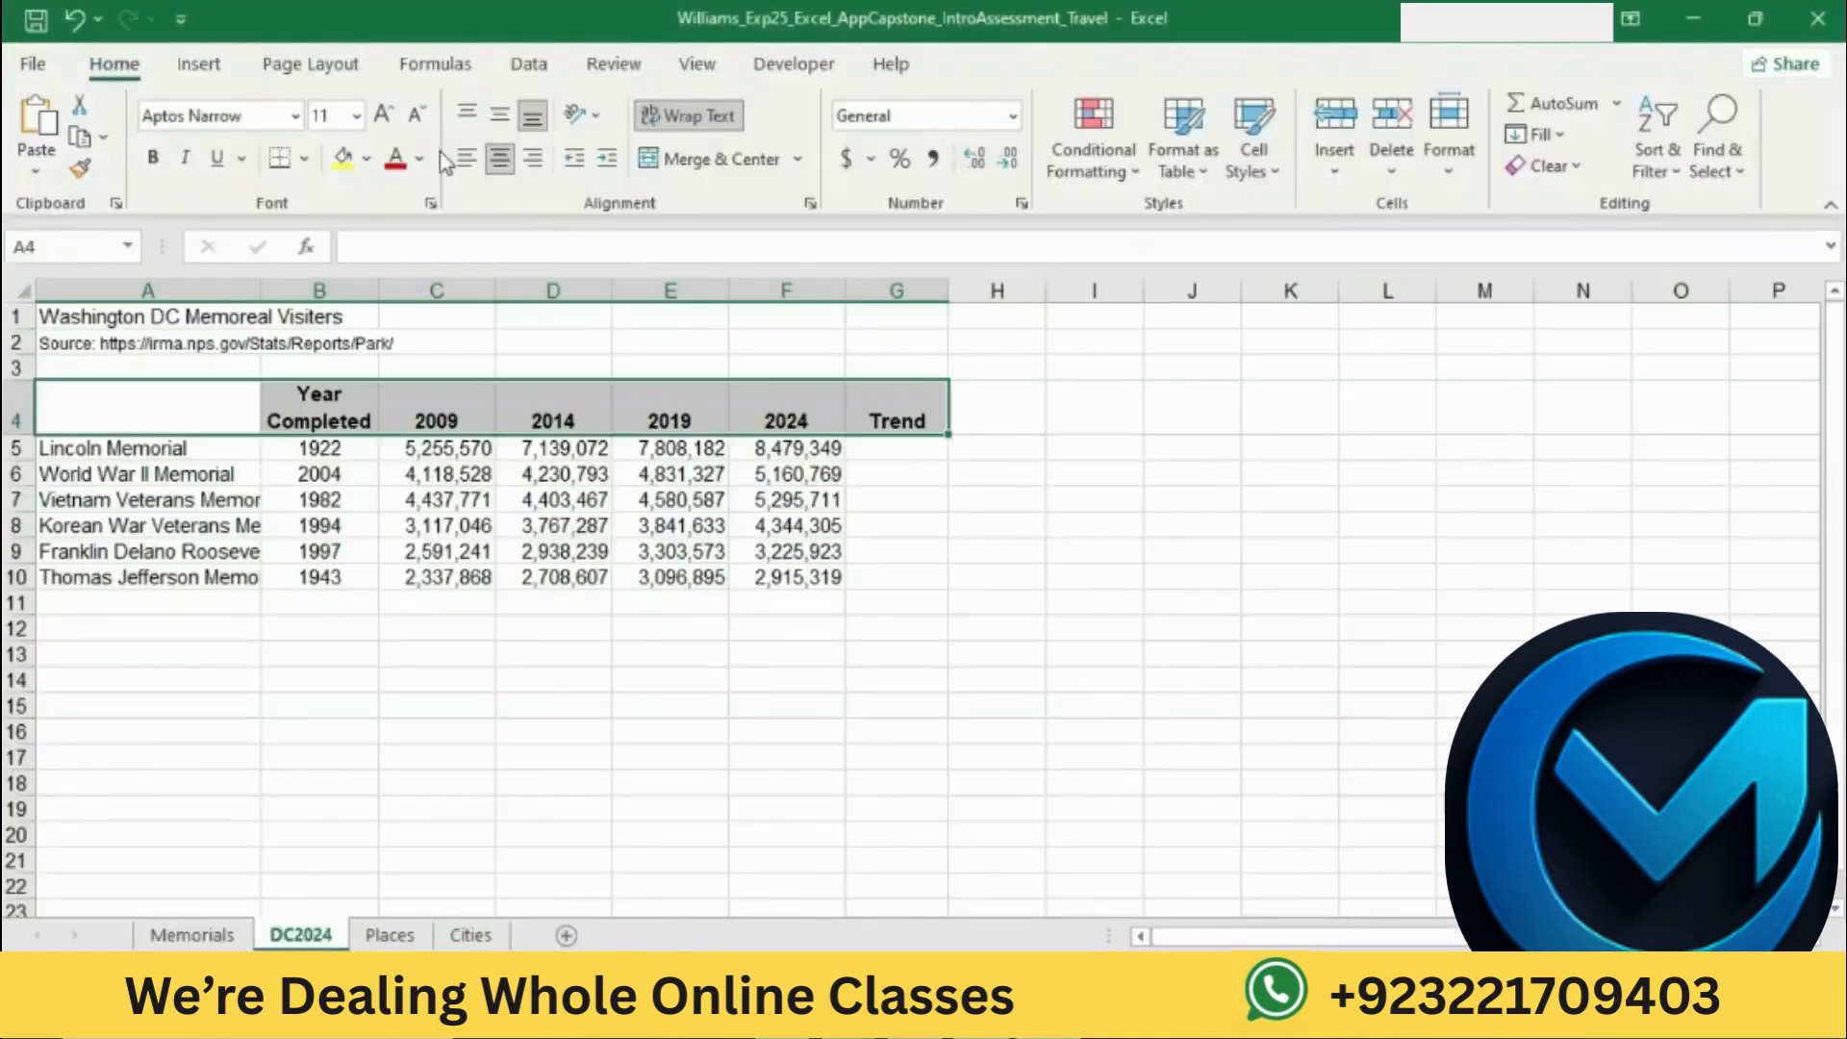
pyautogui.click(366, 159)
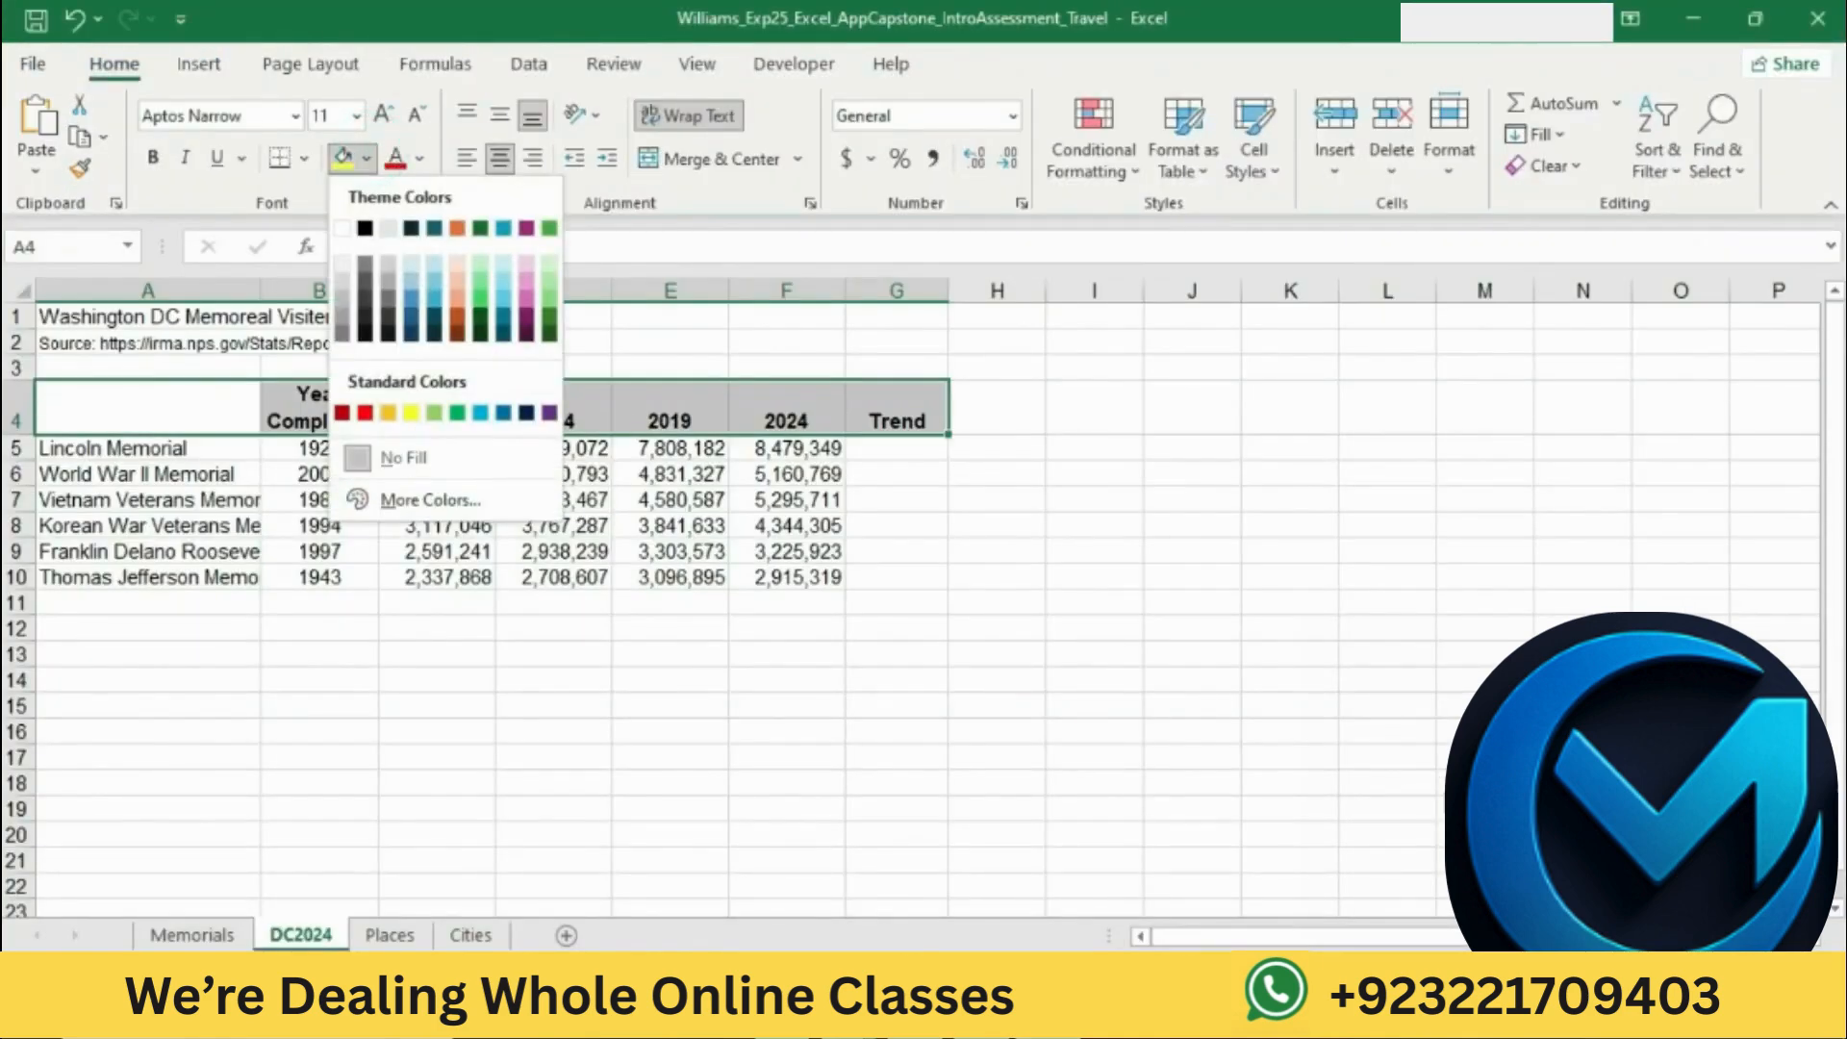
pyautogui.click(1001, 1014)
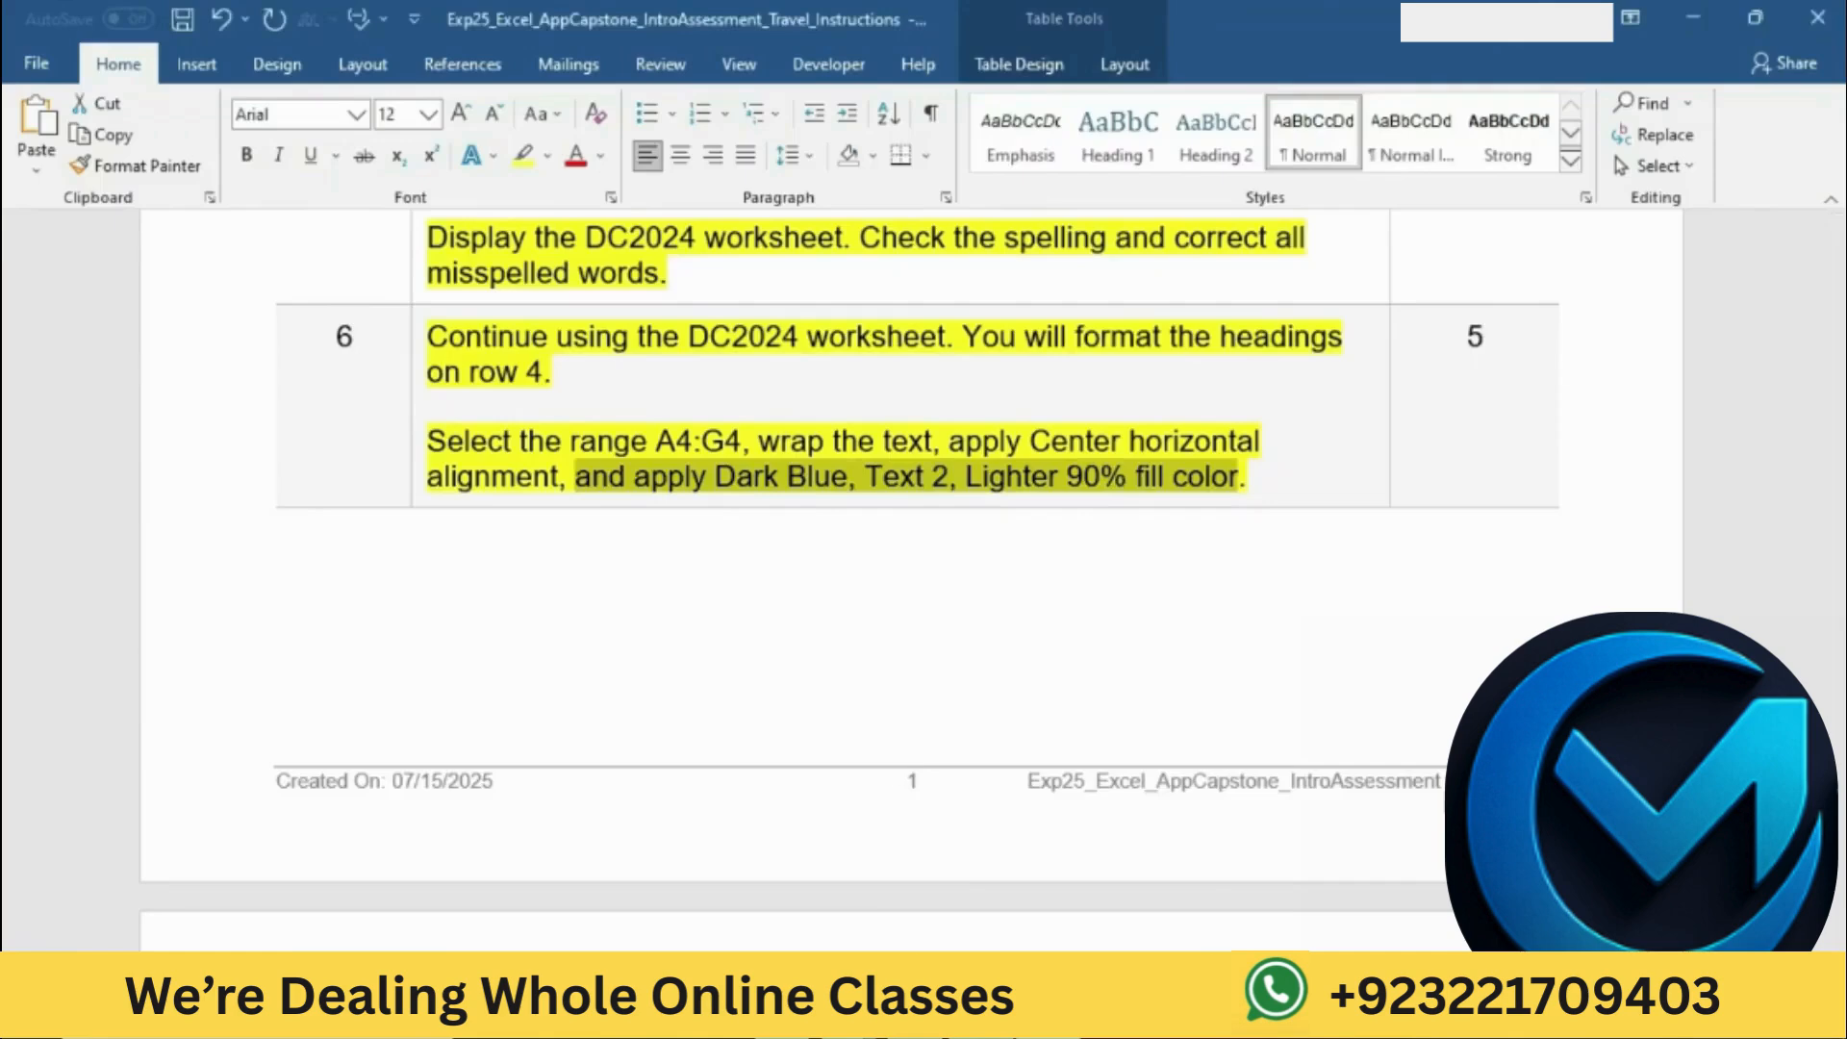
pyautogui.click(1048, 1014)
pyautogui.click(366, 162)
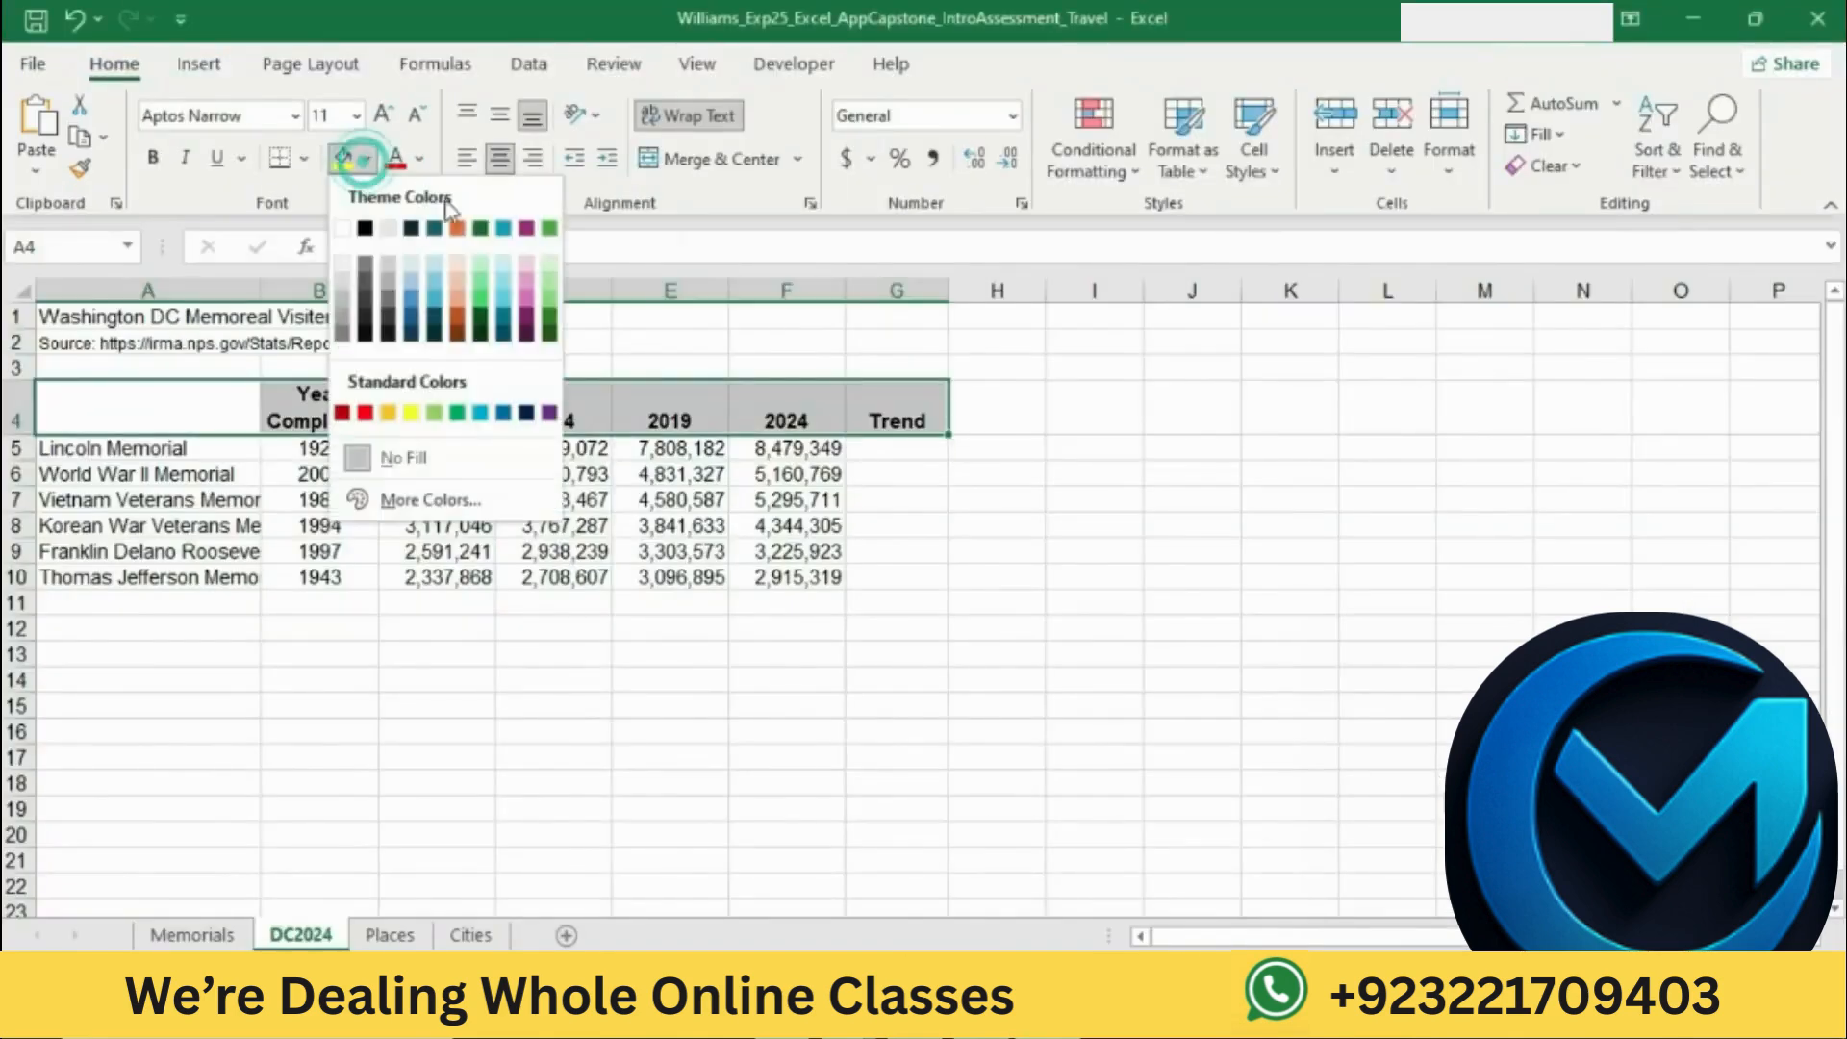
pyautogui.click(374, 162)
pyautogui.click(368, 159)
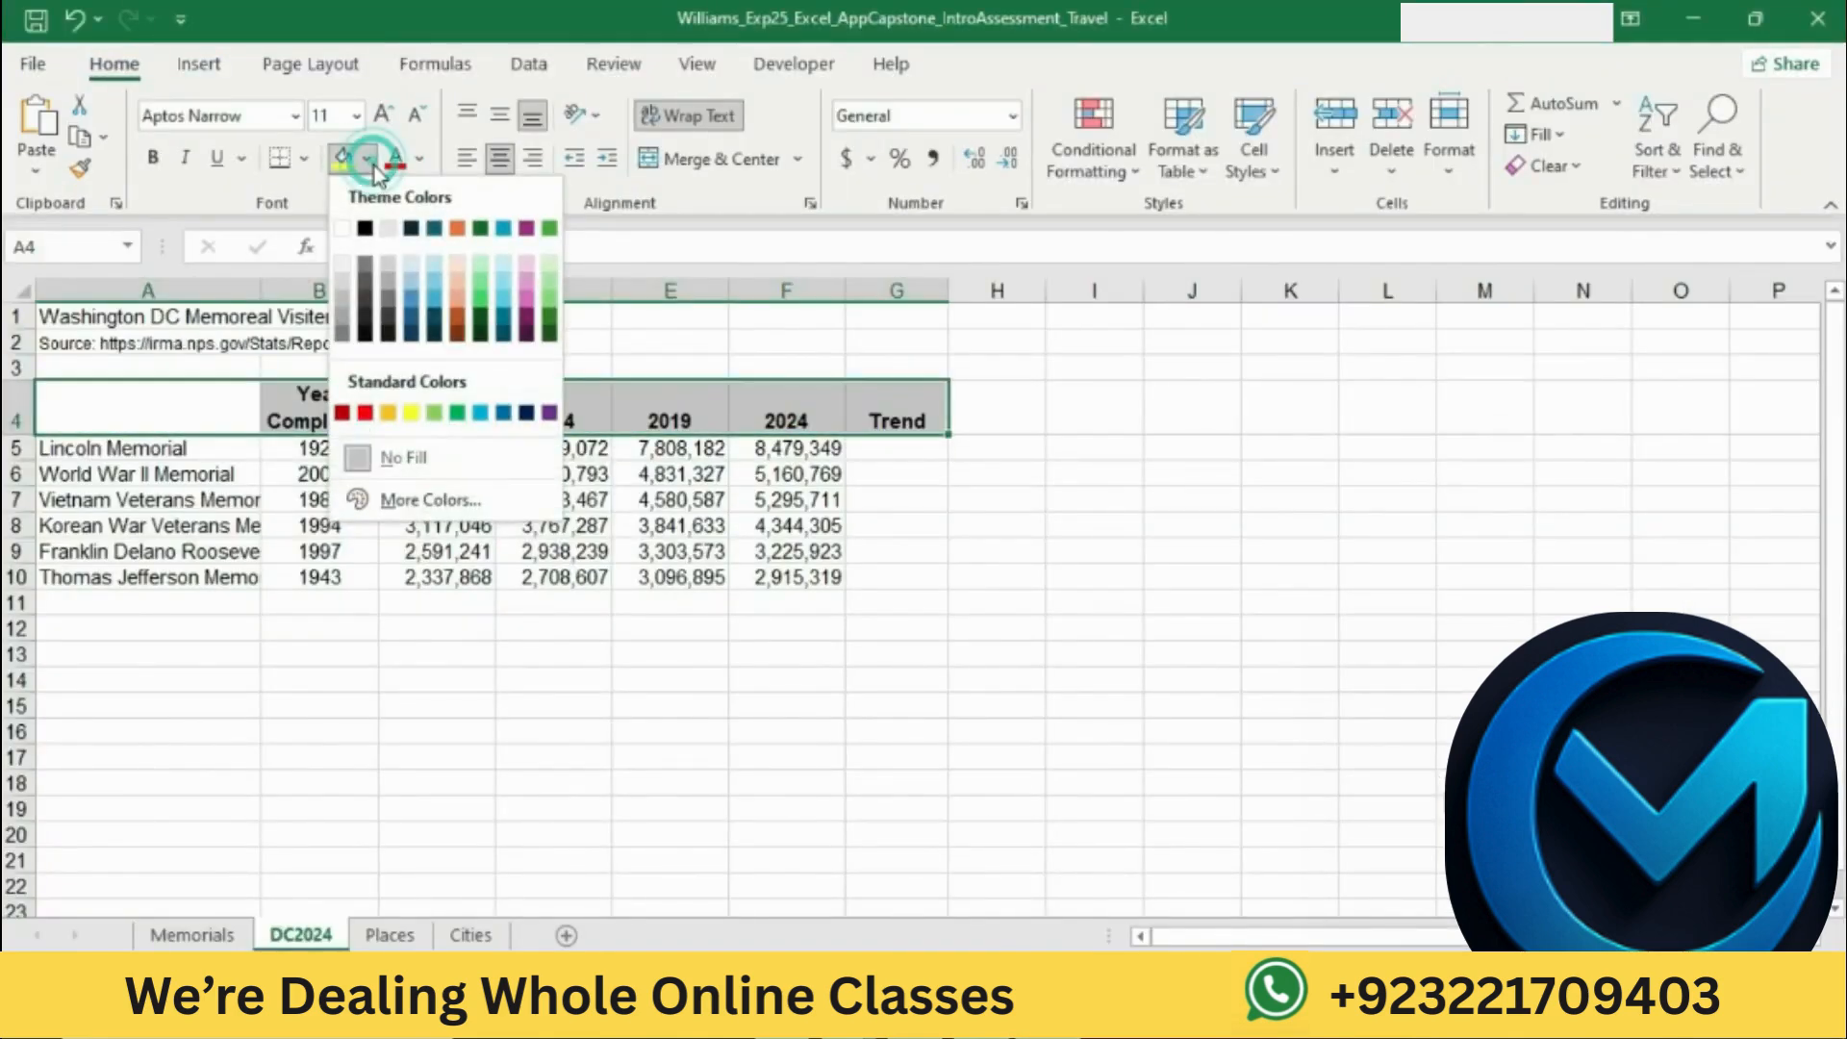
pyautogui.click(414, 274)
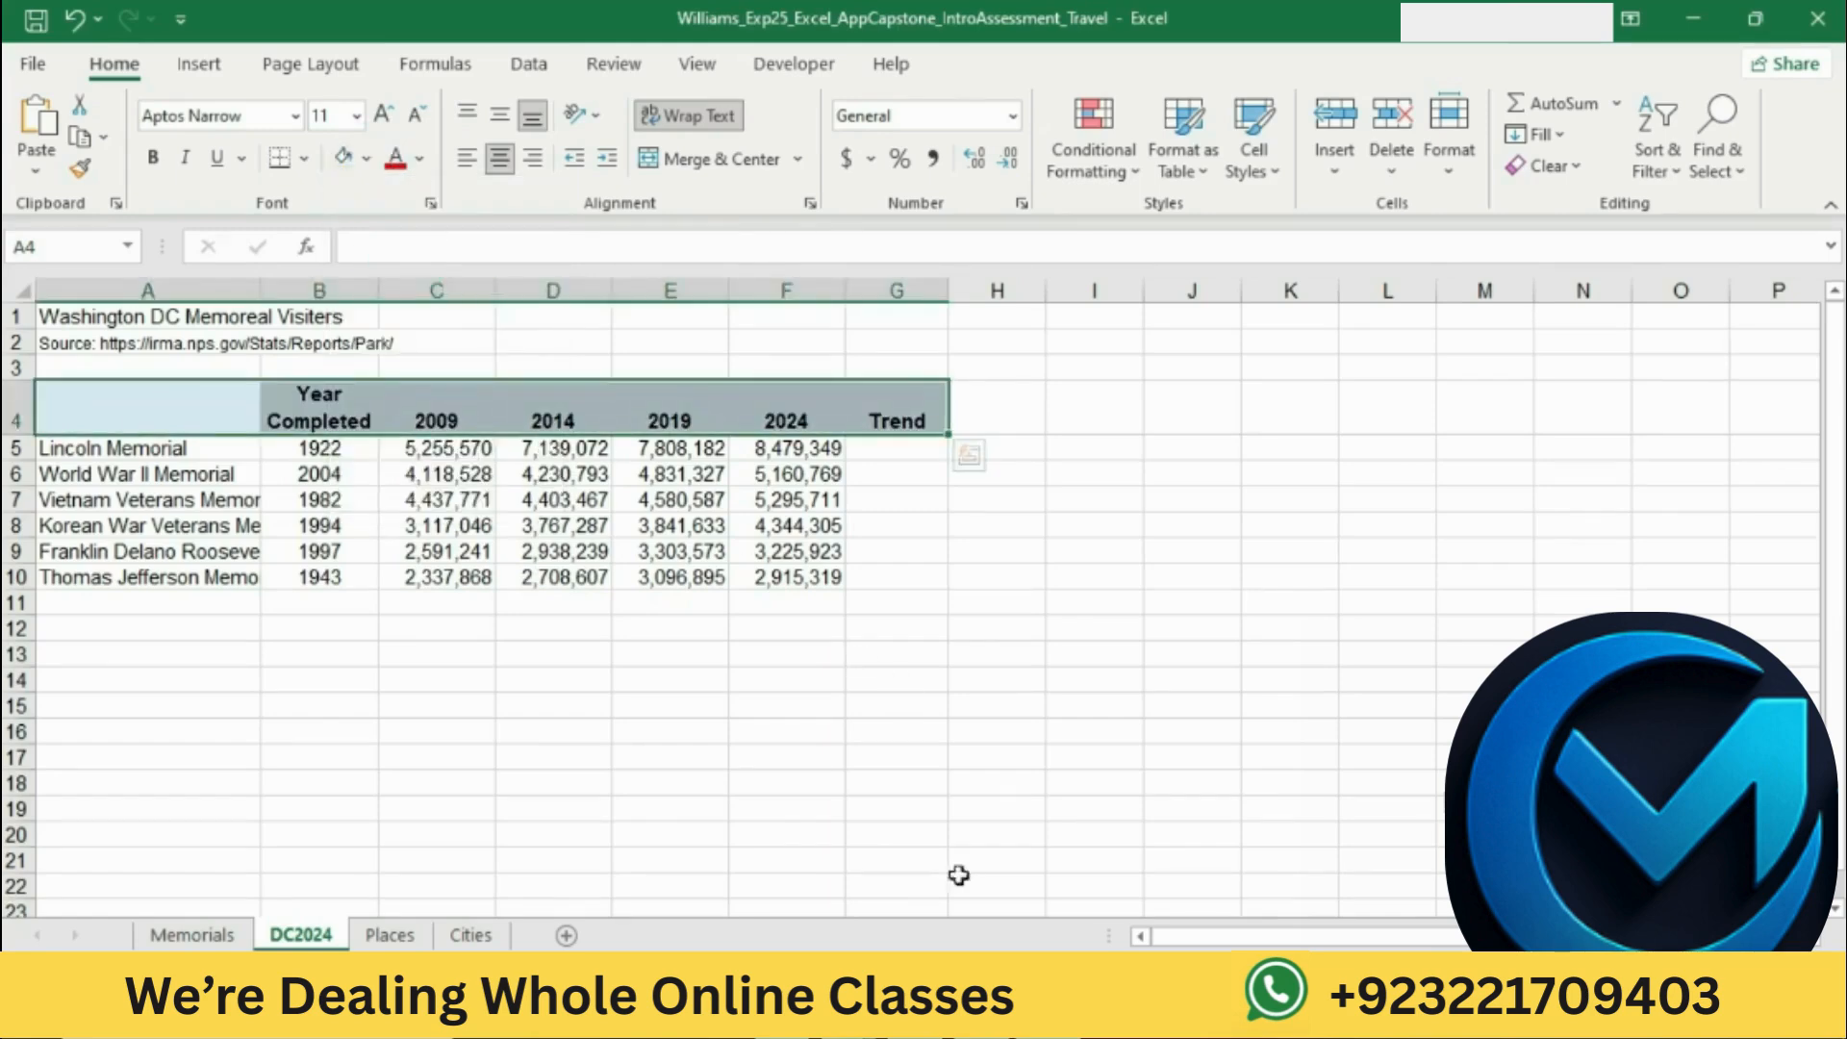
# Step: Return to the Word instructions and highlight the step 7 instruction about formatting the title in yellow
pyautogui.hotkey('alt', 'Tab')
pyautogui.click(940, 444)
pyautogui.scroll(-8, 940, 454)
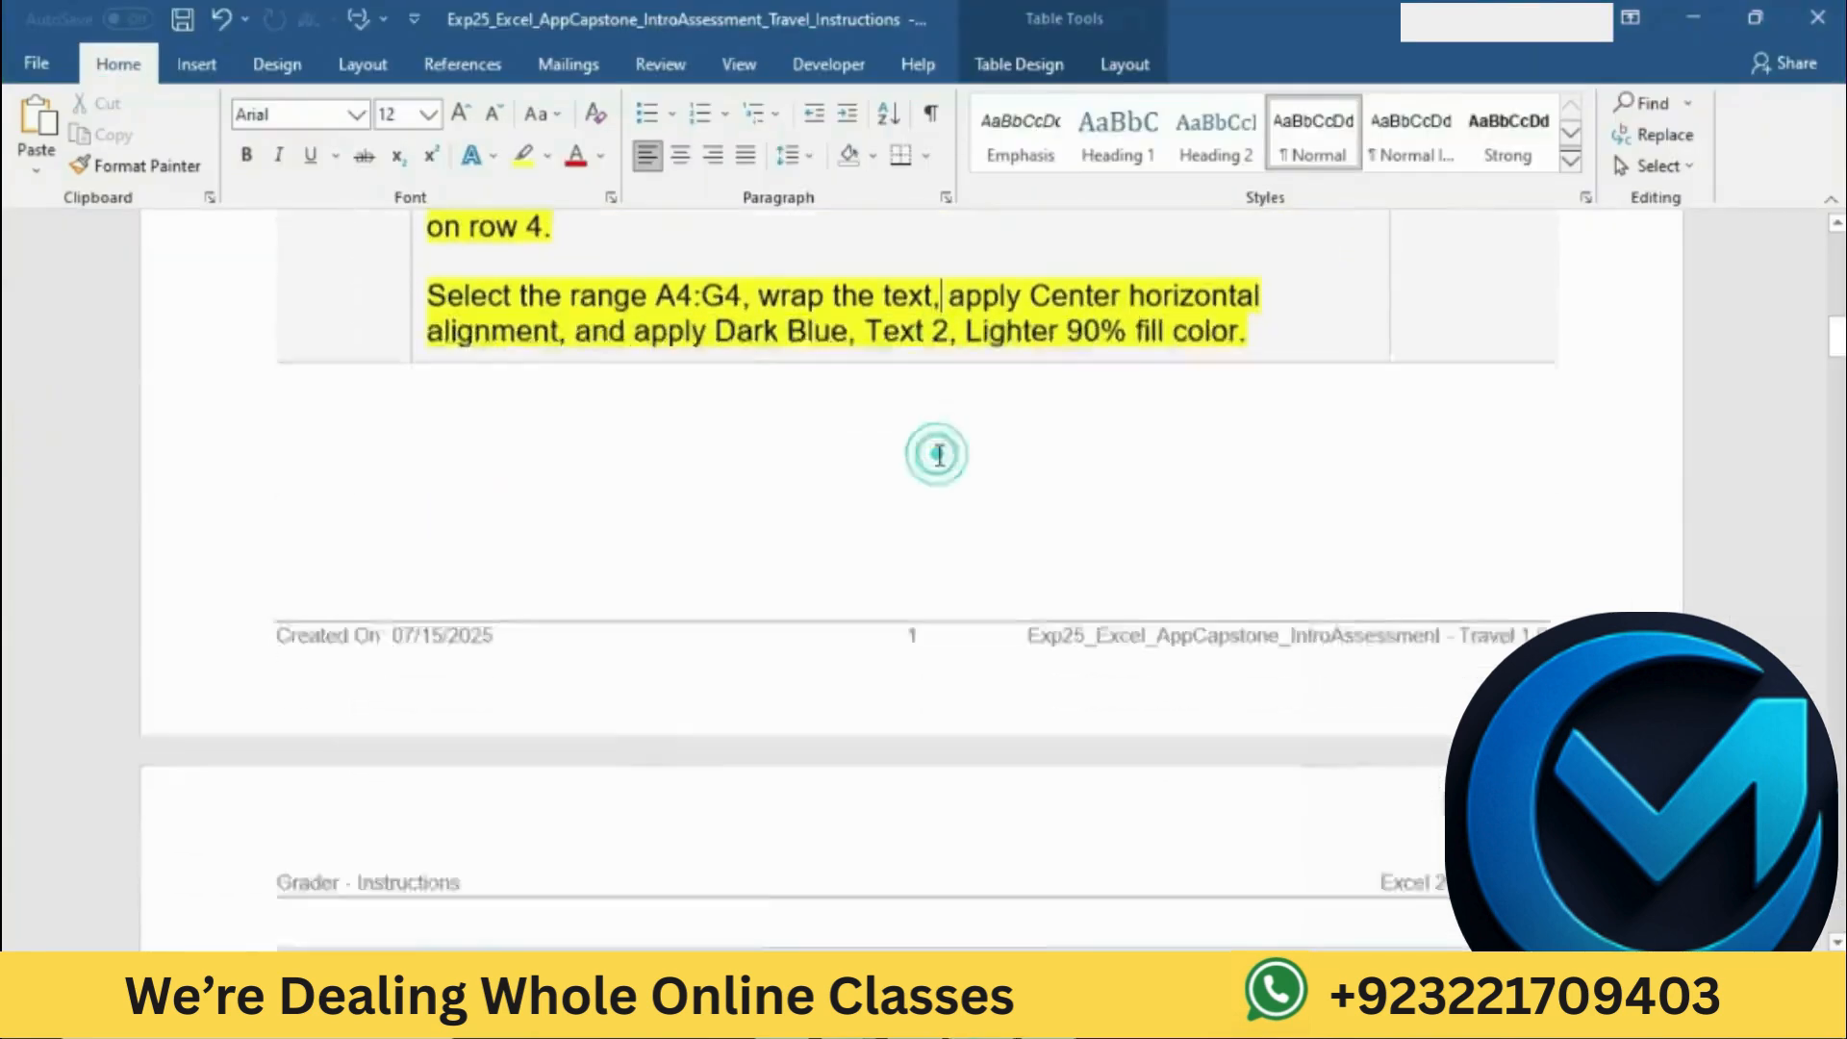
pyautogui.click(430, 459)
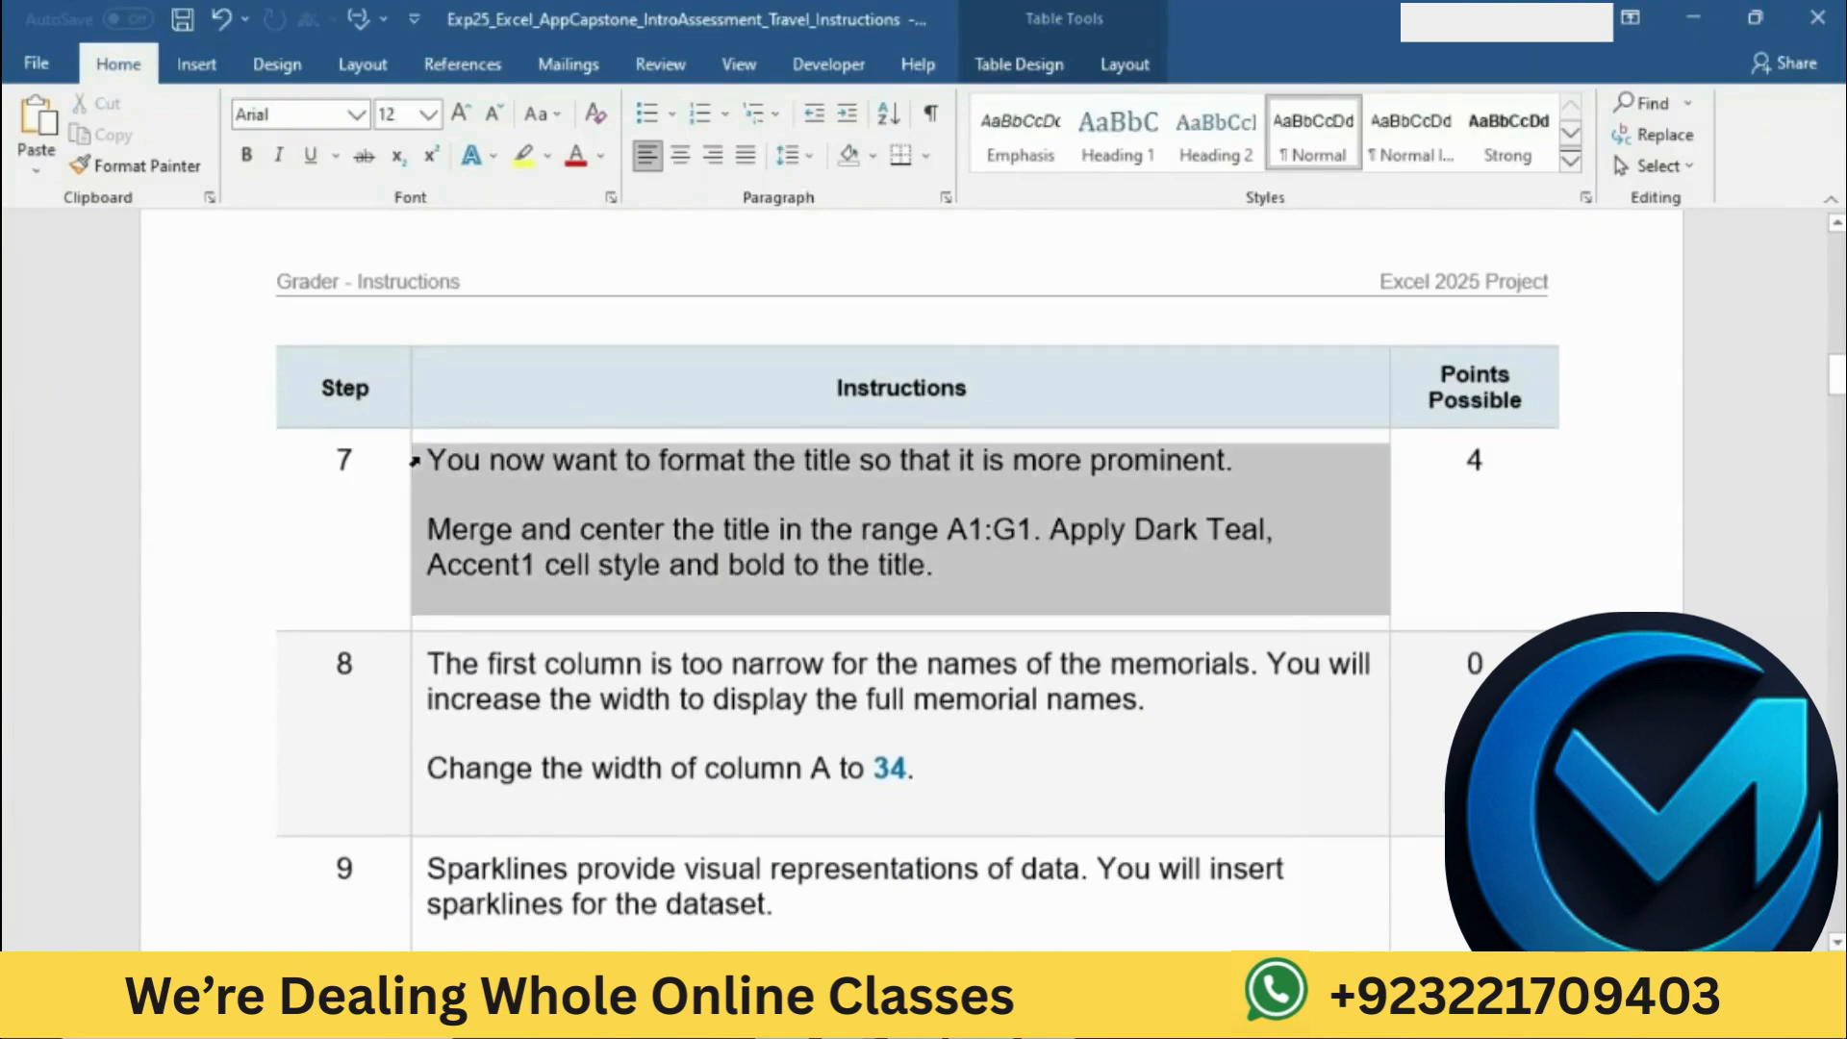
pyautogui.click(529, 420)
pyautogui.click(594, 529)
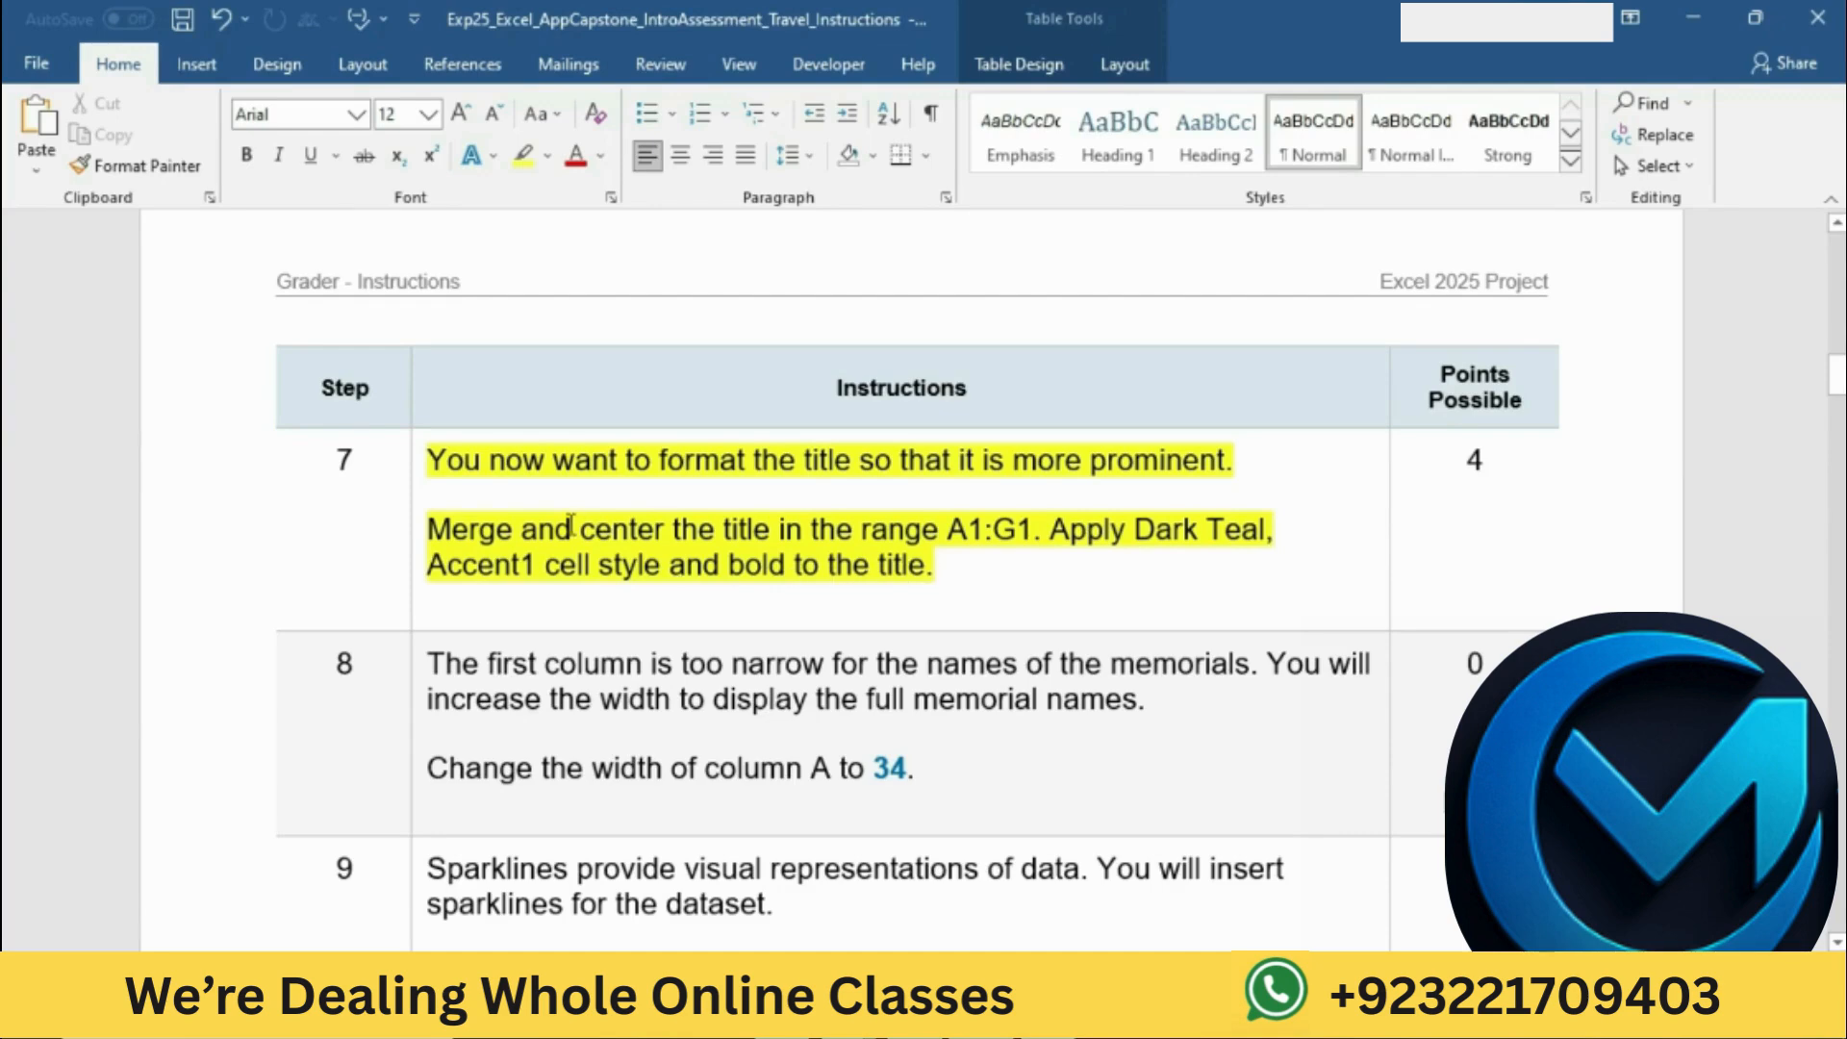
# Step: Mark the merge instruction in Word, switch to Excel, and merge and center the title across A1:G1 on DC2024
pyautogui.moveTo(431, 530); pyautogui.dragTo(1031, 530)
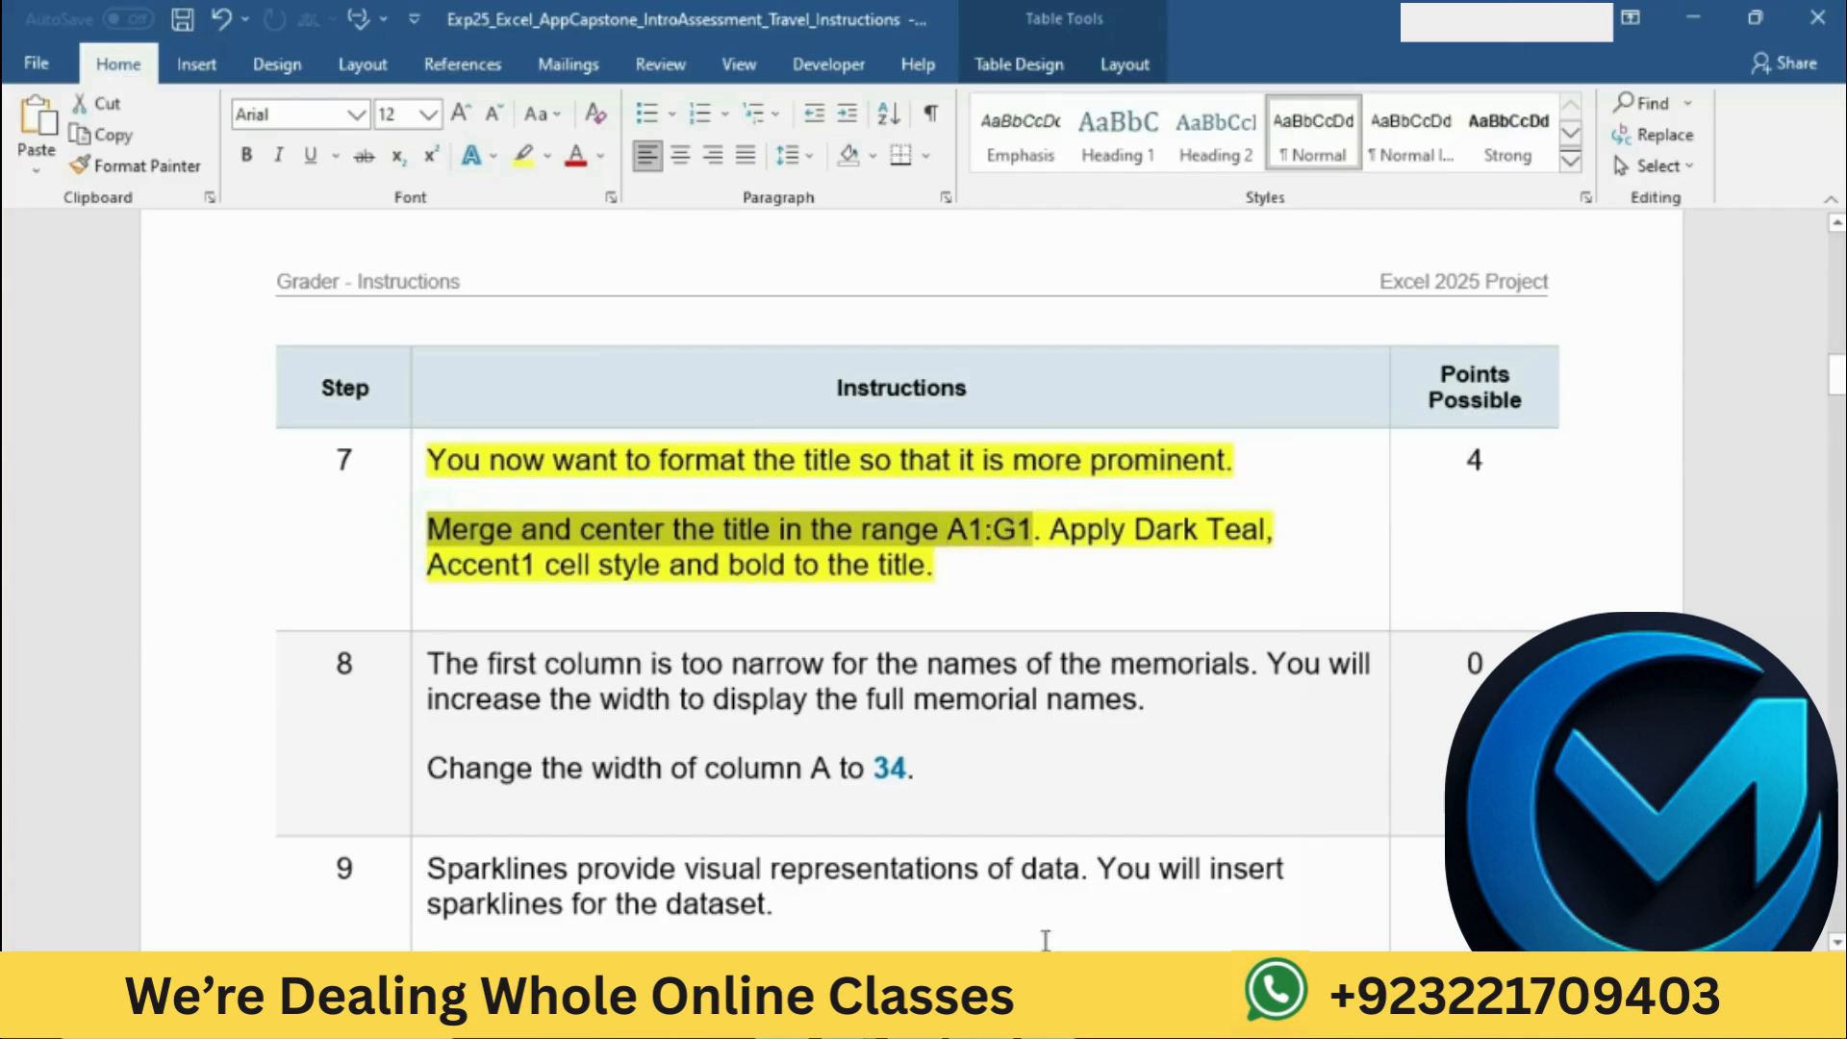
pyautogui.click(1054, 1010)
pyautogui.moveTo(157, 318); pyautogui.dragTo(886, 317)
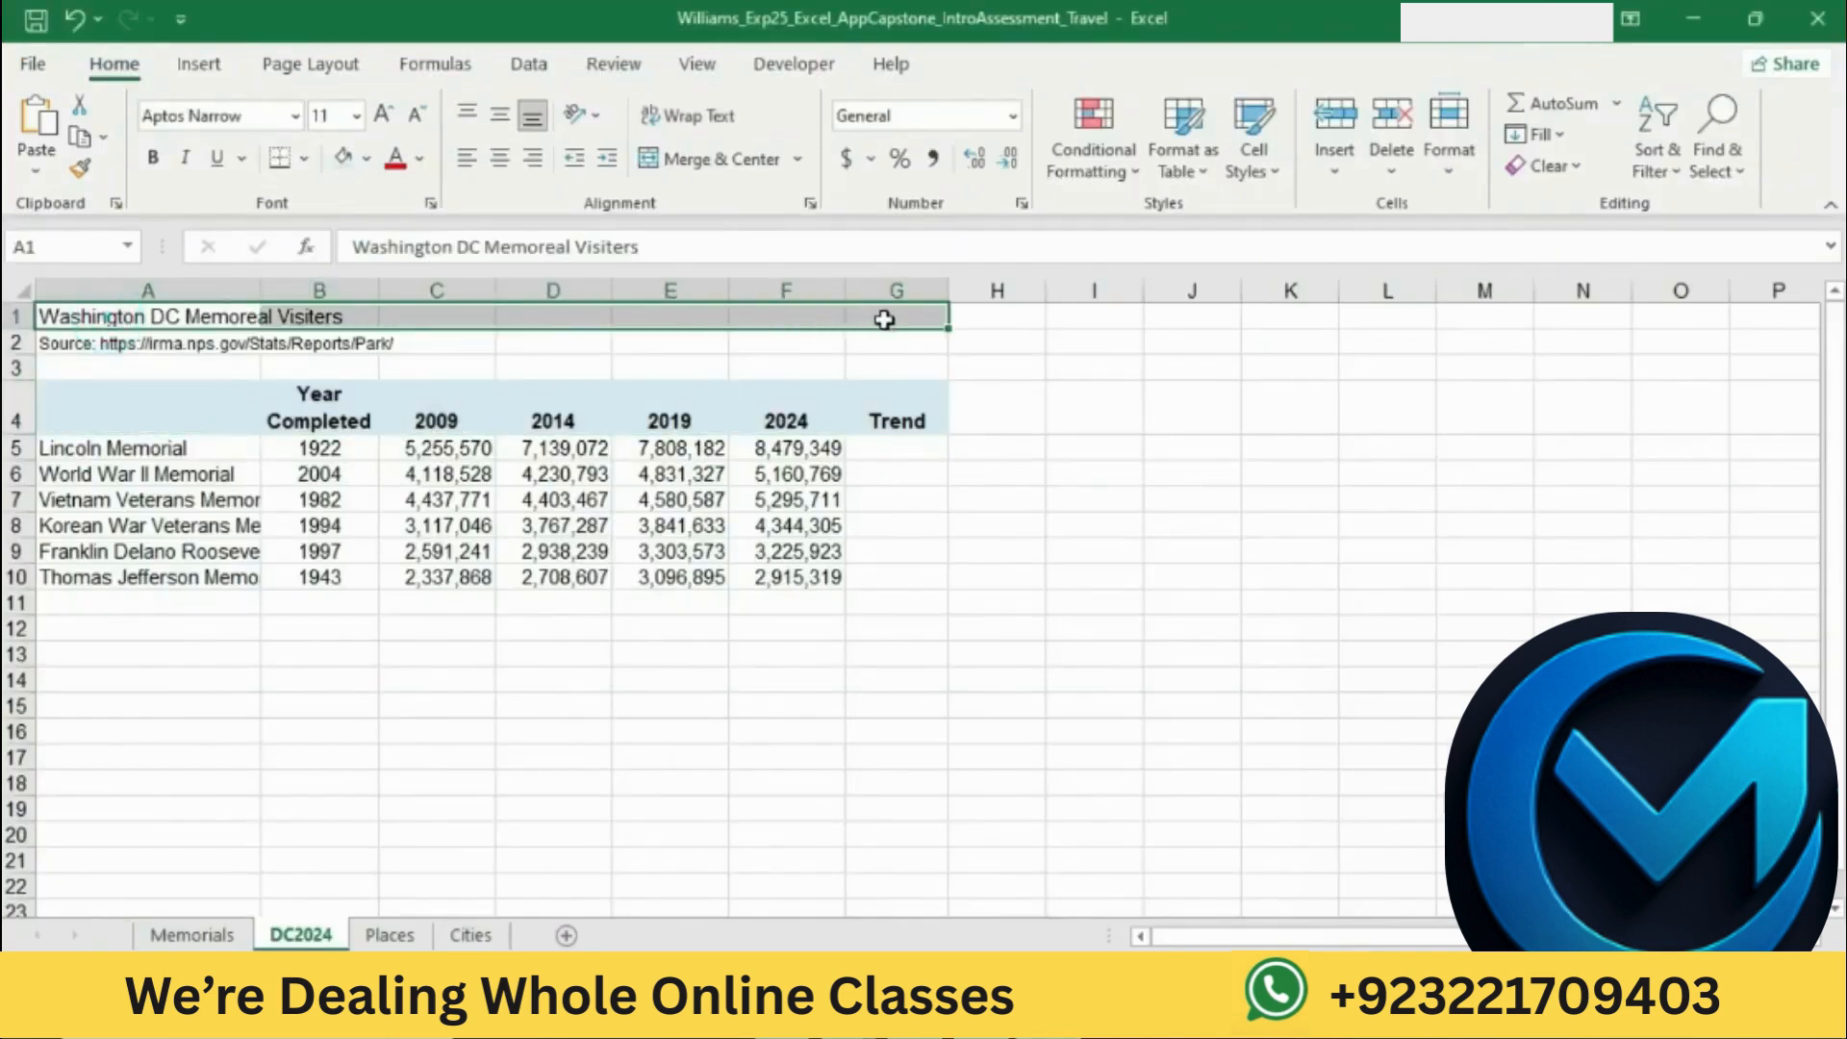
pyautogui.click(801, 159)
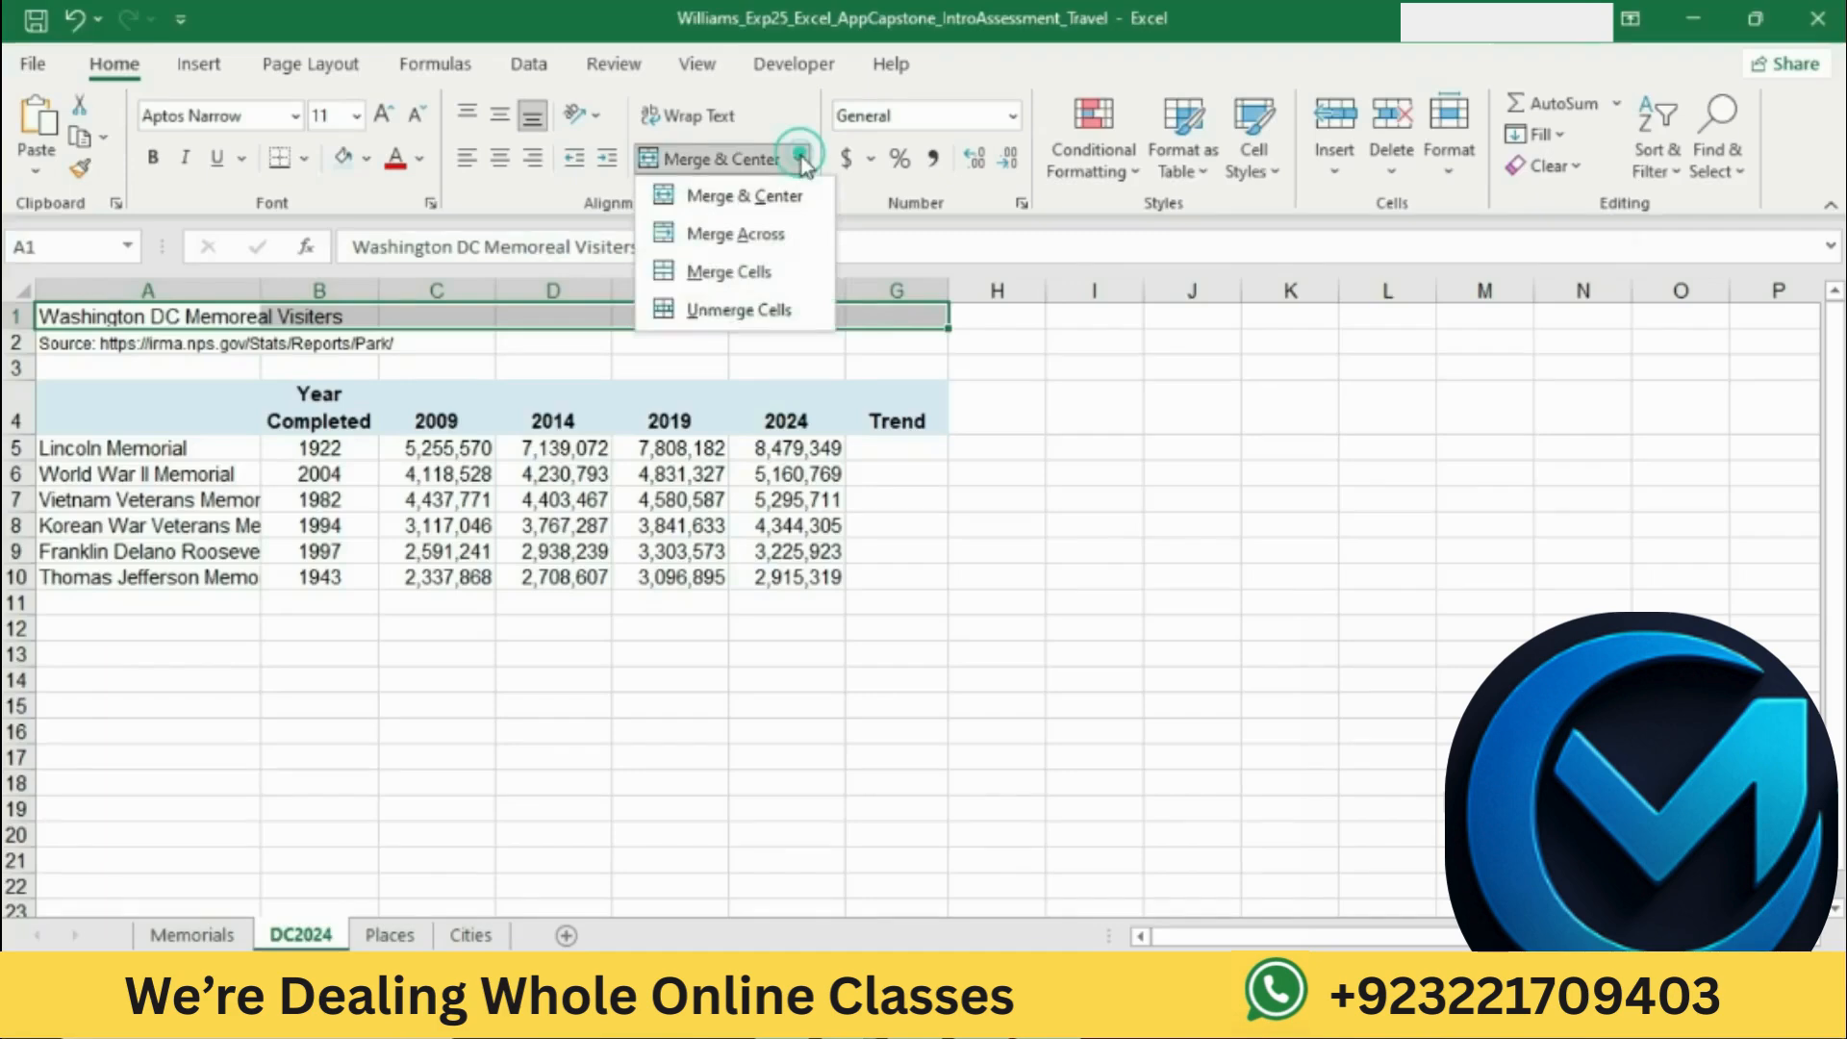
pyautogui.click(792, 192)
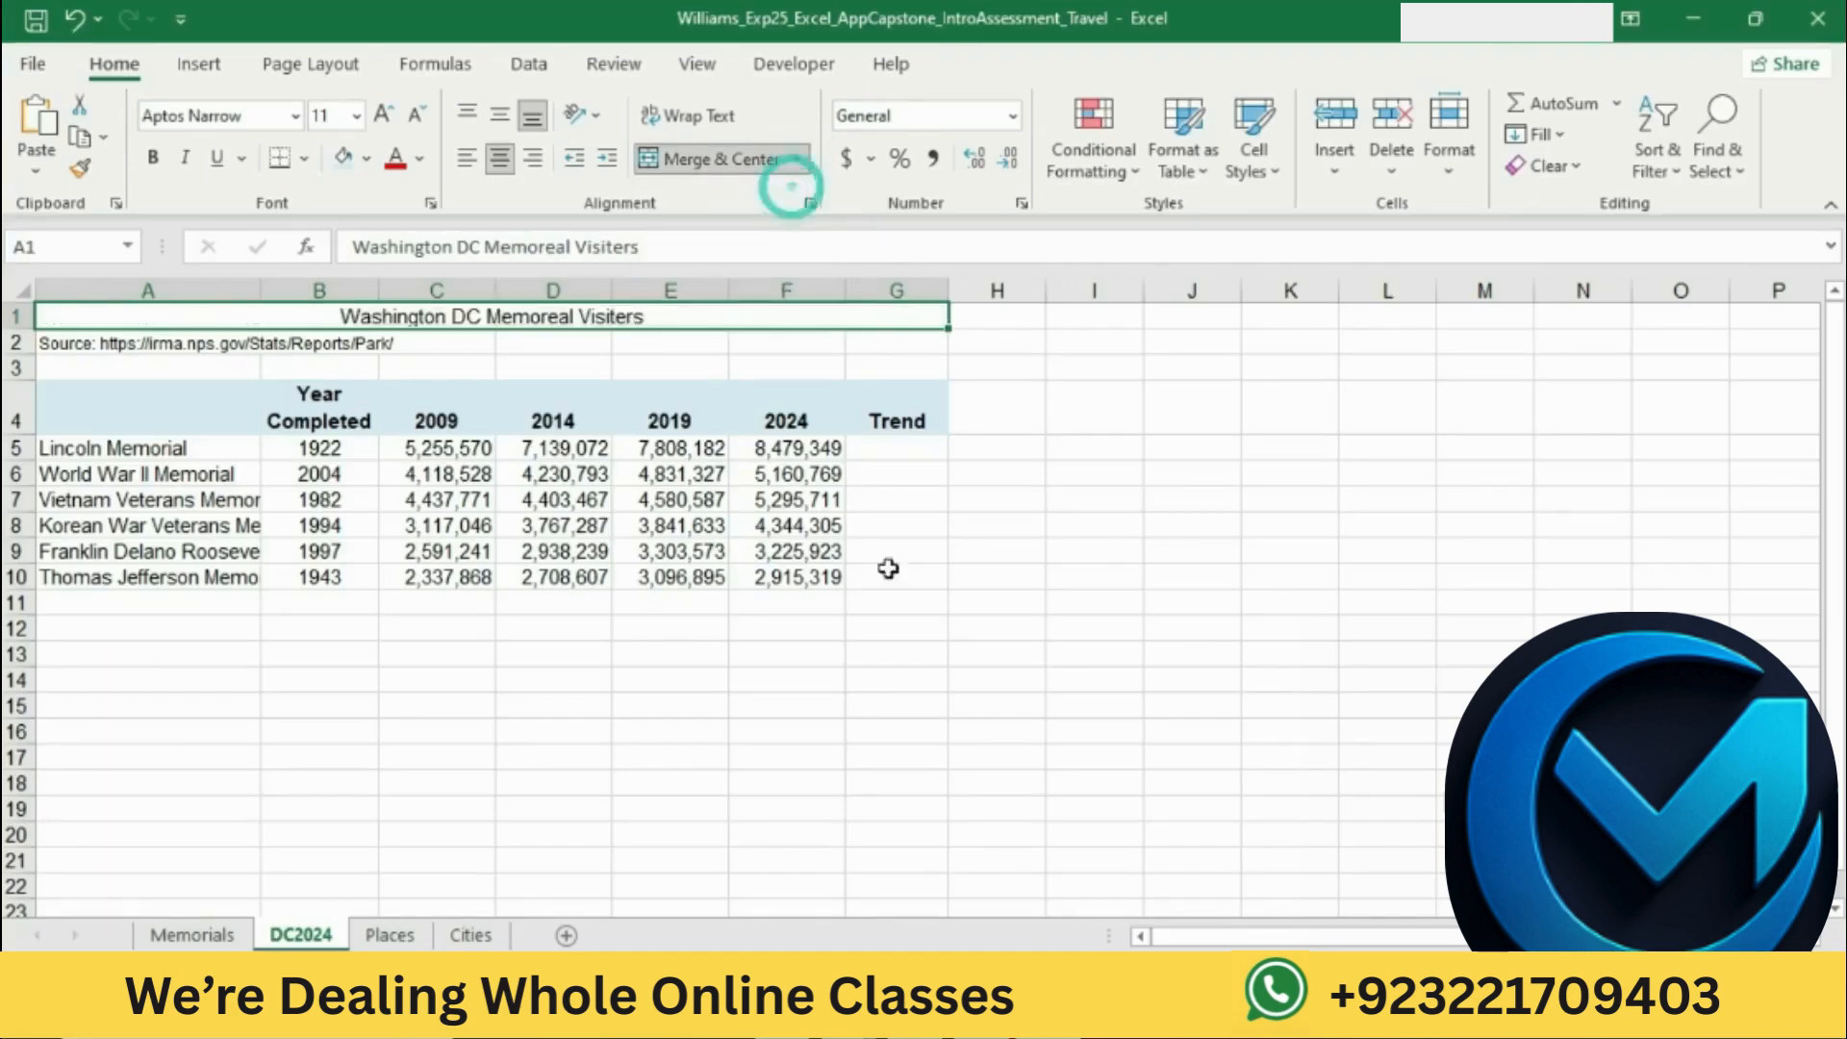
# Step: Mark the title's cell style instruction in Word, return to Excel, and apply a dark green themed cell style and bold to the title
pyautogui.hotkey('alt', 'Tab')
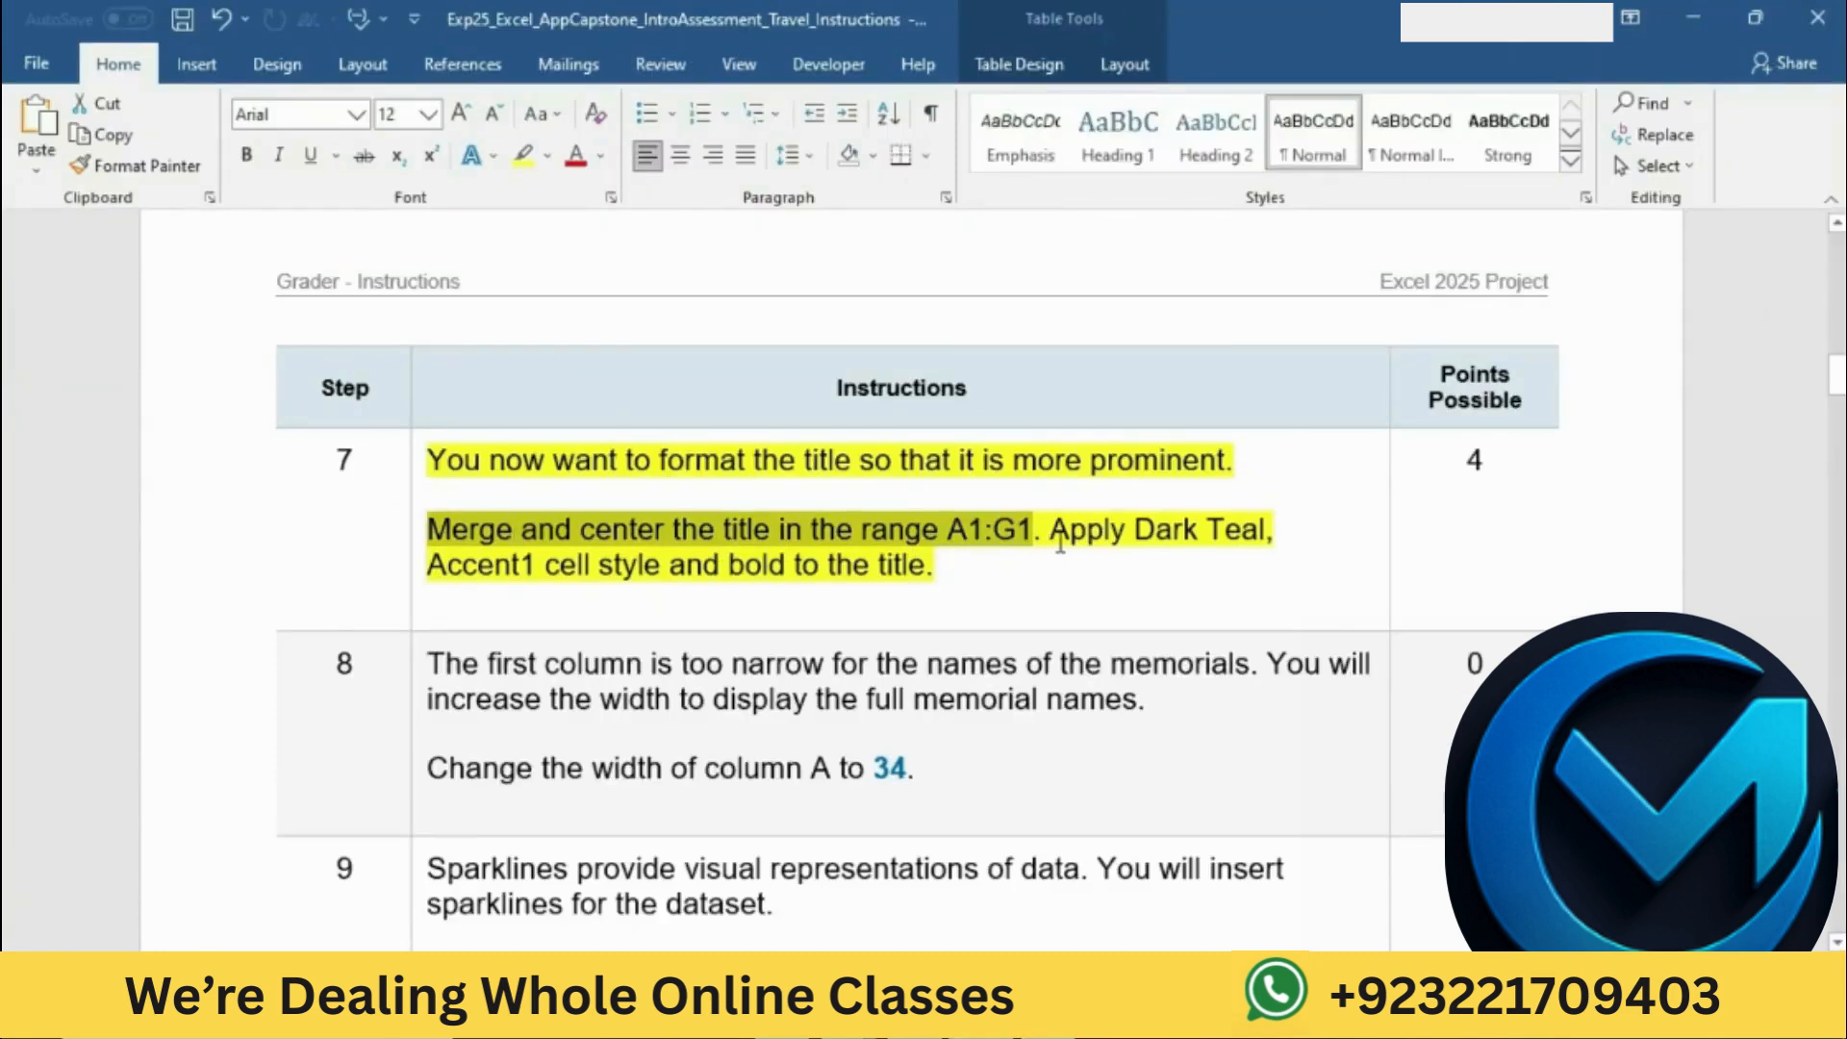
pyautogui.moveTo(1050, 539); pyautogui.dragTo(1234, 578)
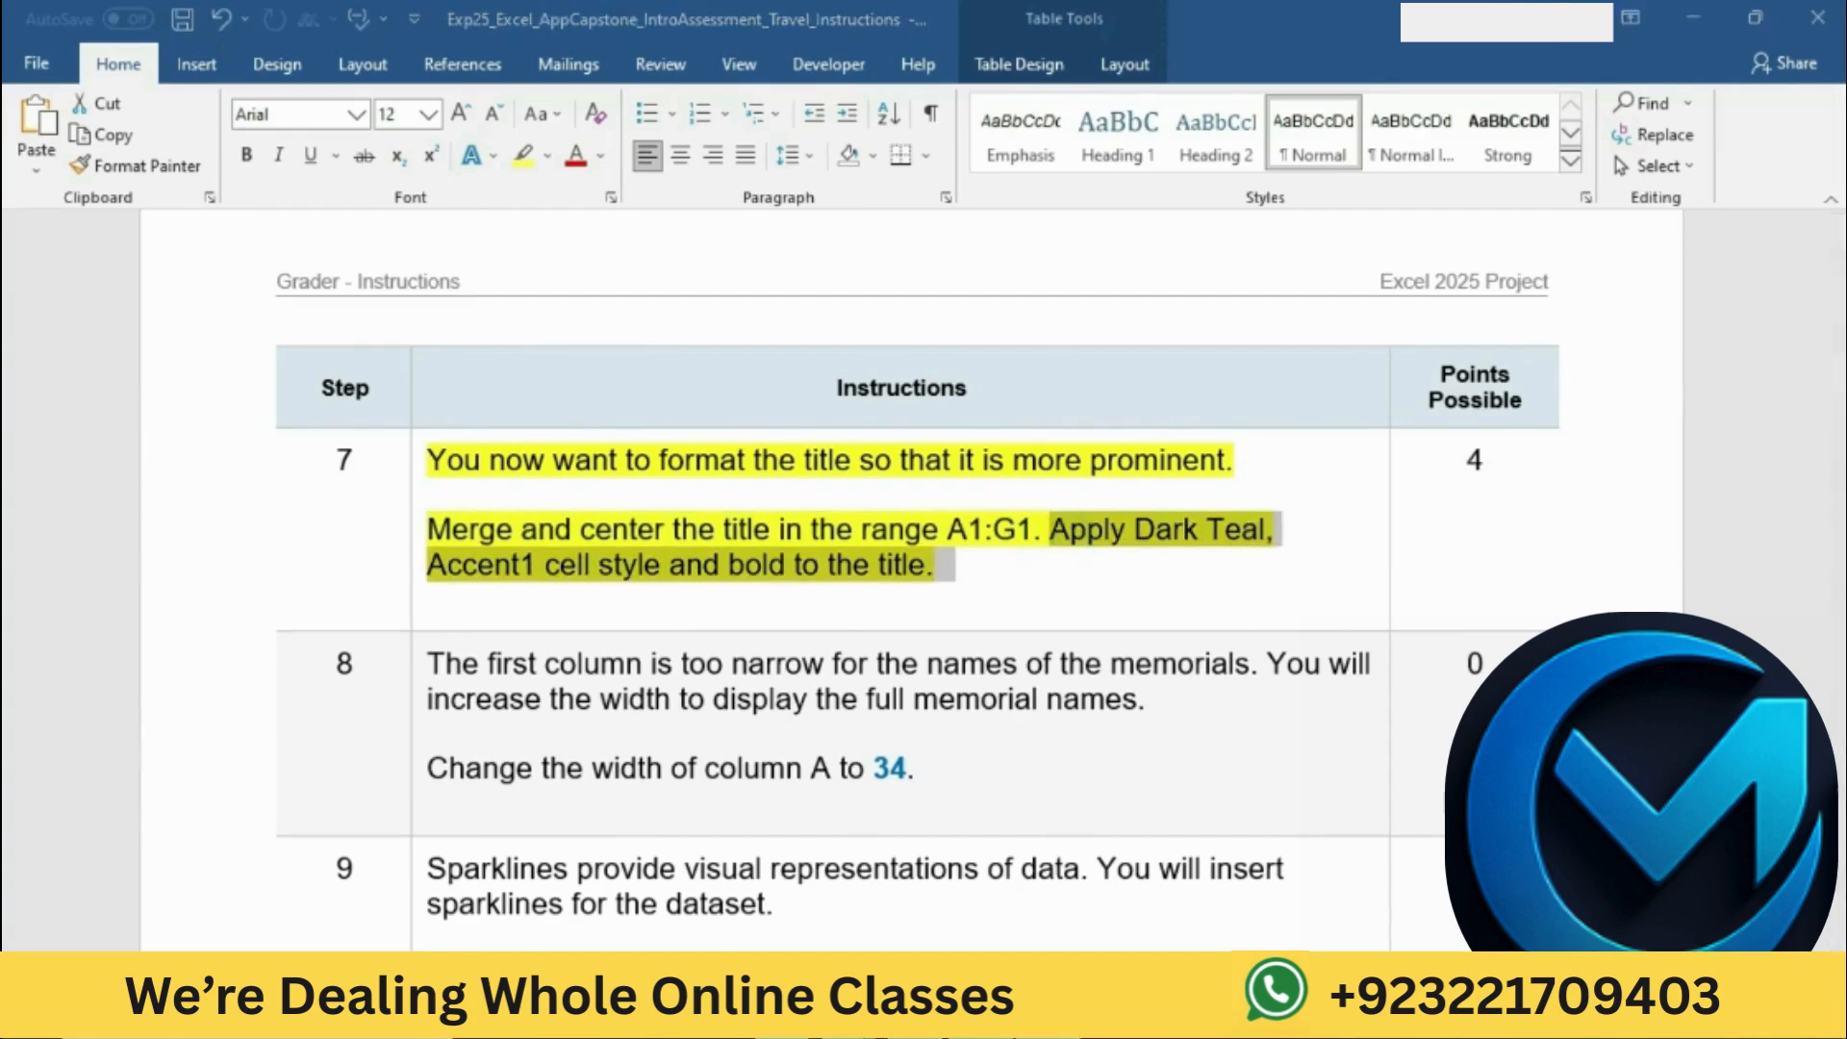
pyautogui.hotkey('alt', 'Tab')
pyautogui.click(1275, 172)
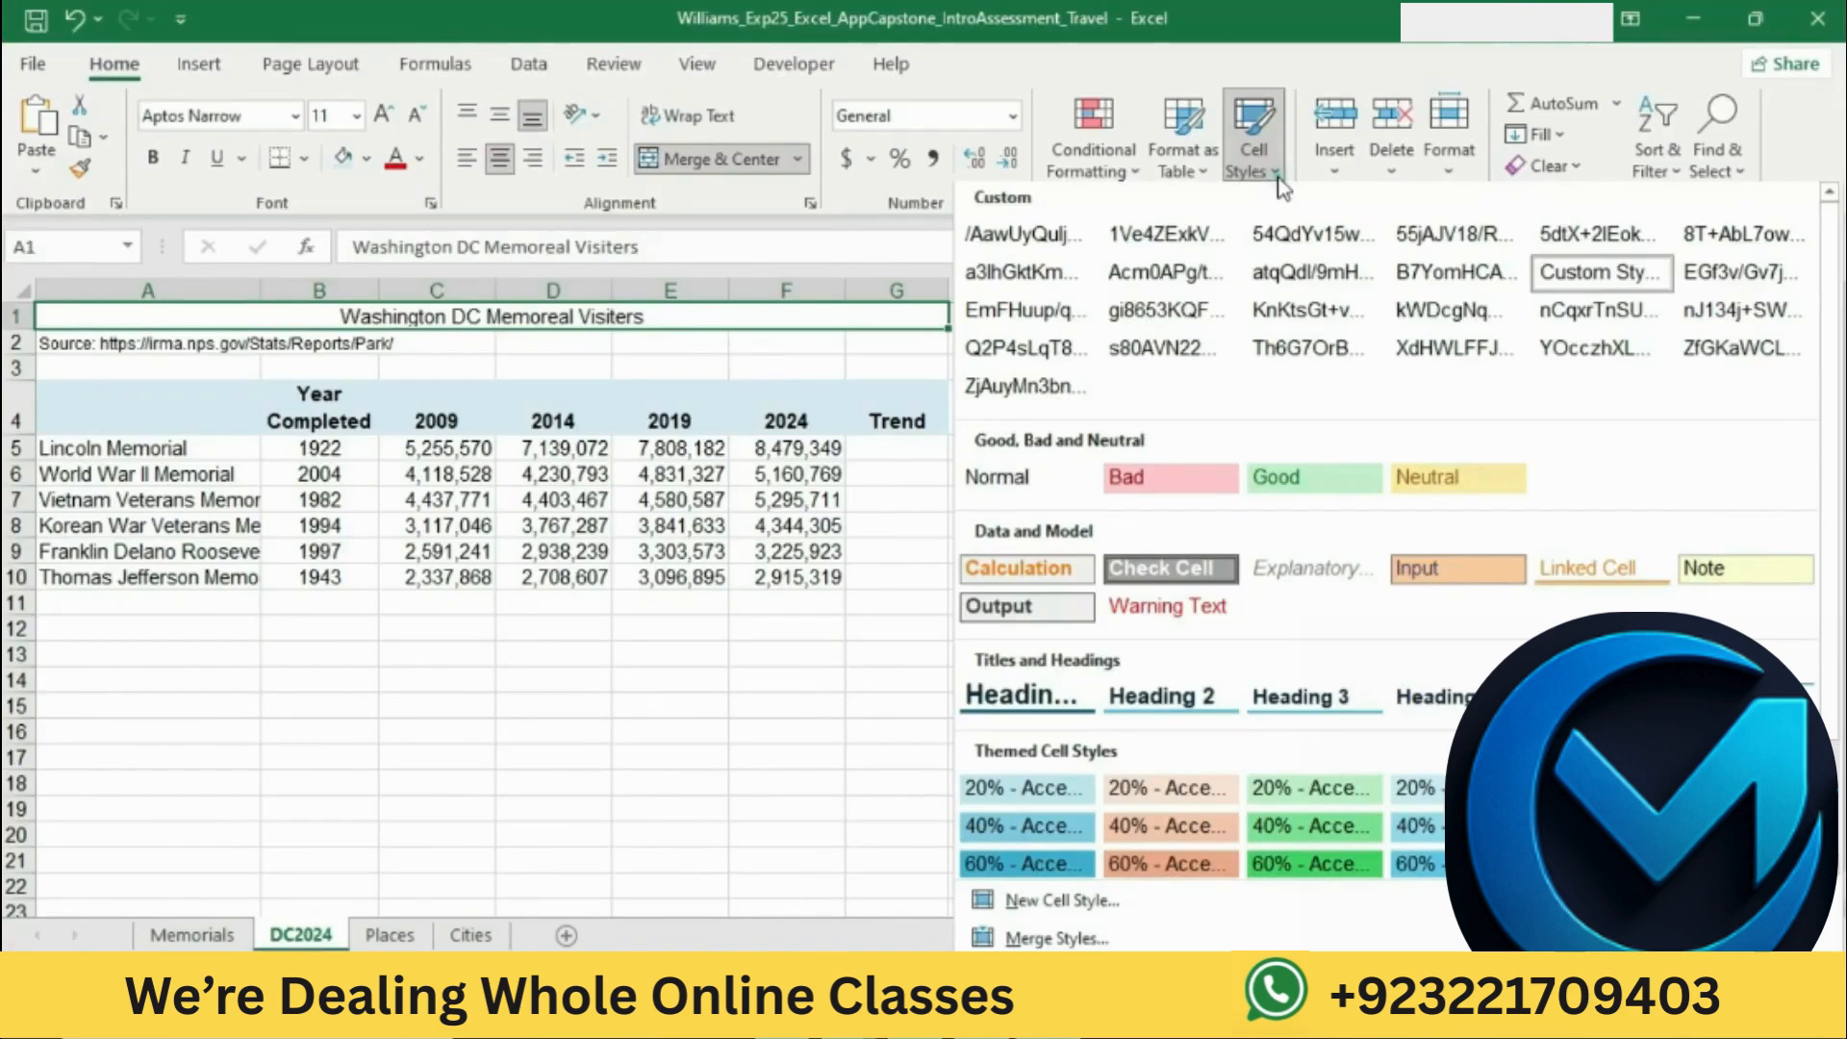
# Step: Return to the Word instructions and highlight the step 8 instruction about widening the first column in yellow
pyautogui.hotkey('alt', 'Tab')
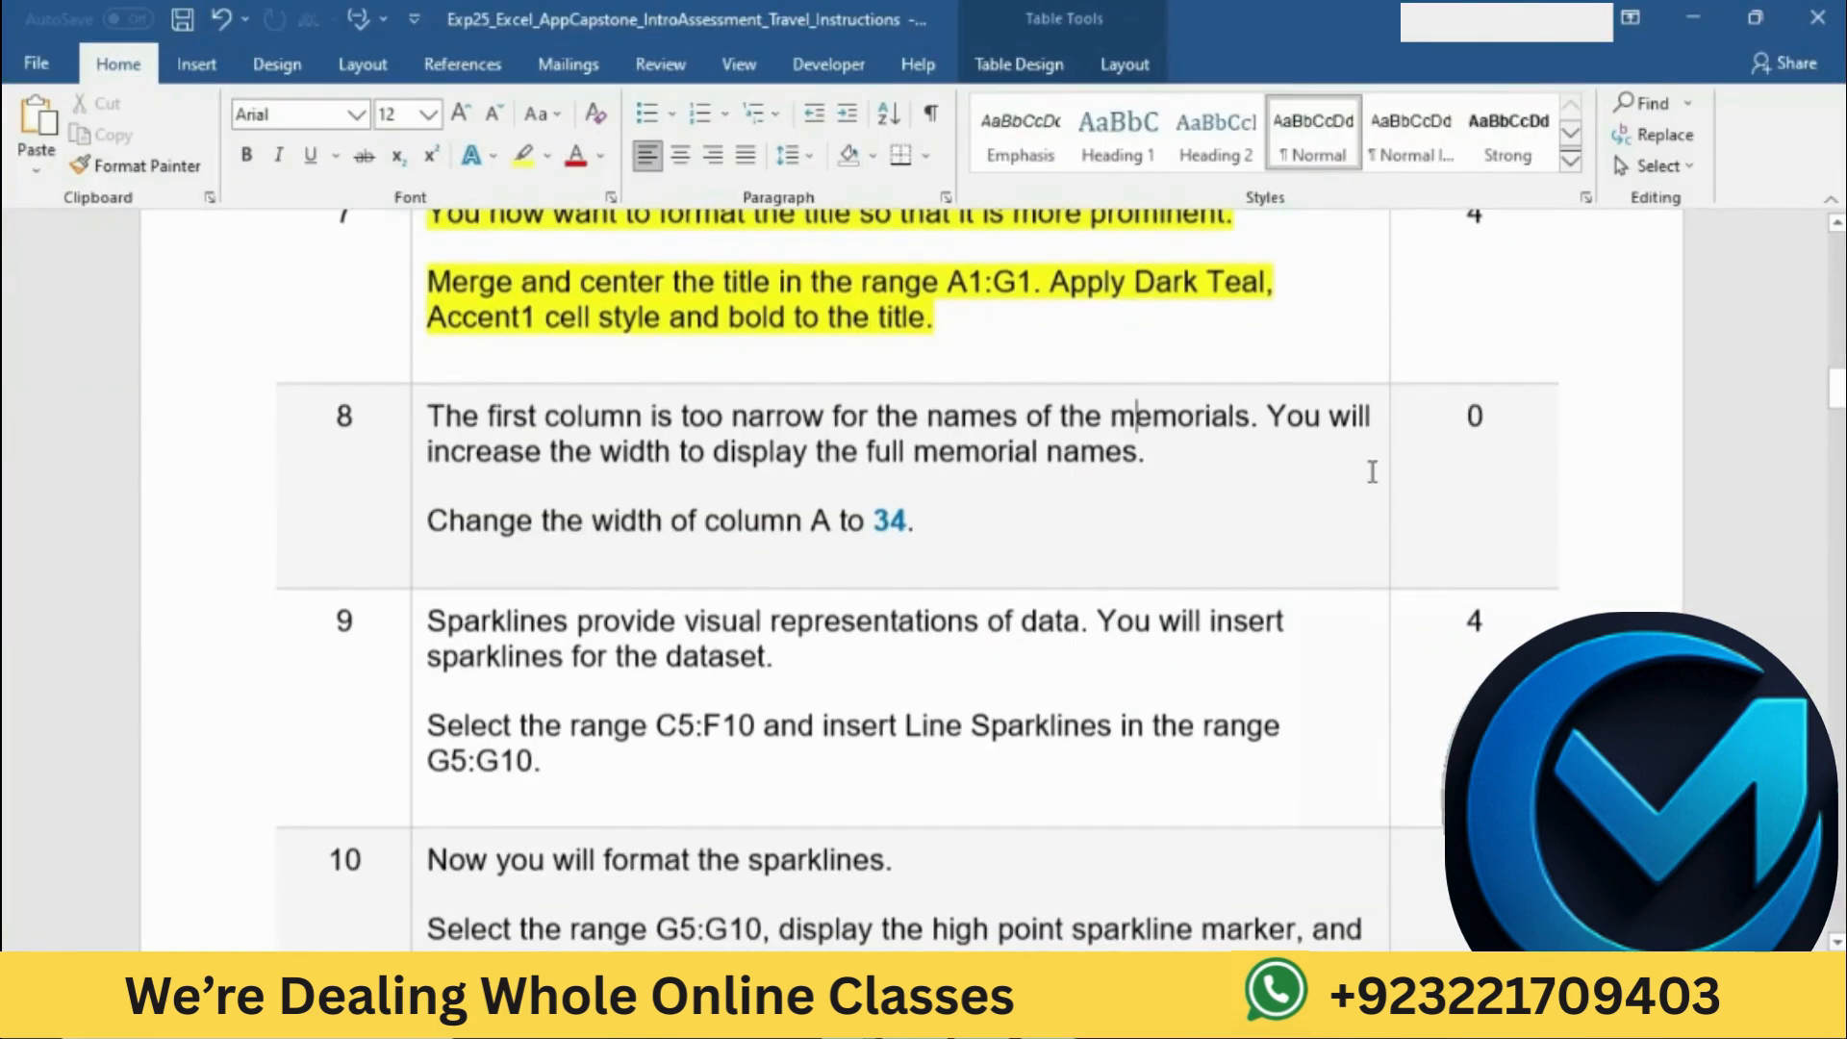
pyautogui.click(421, 421)
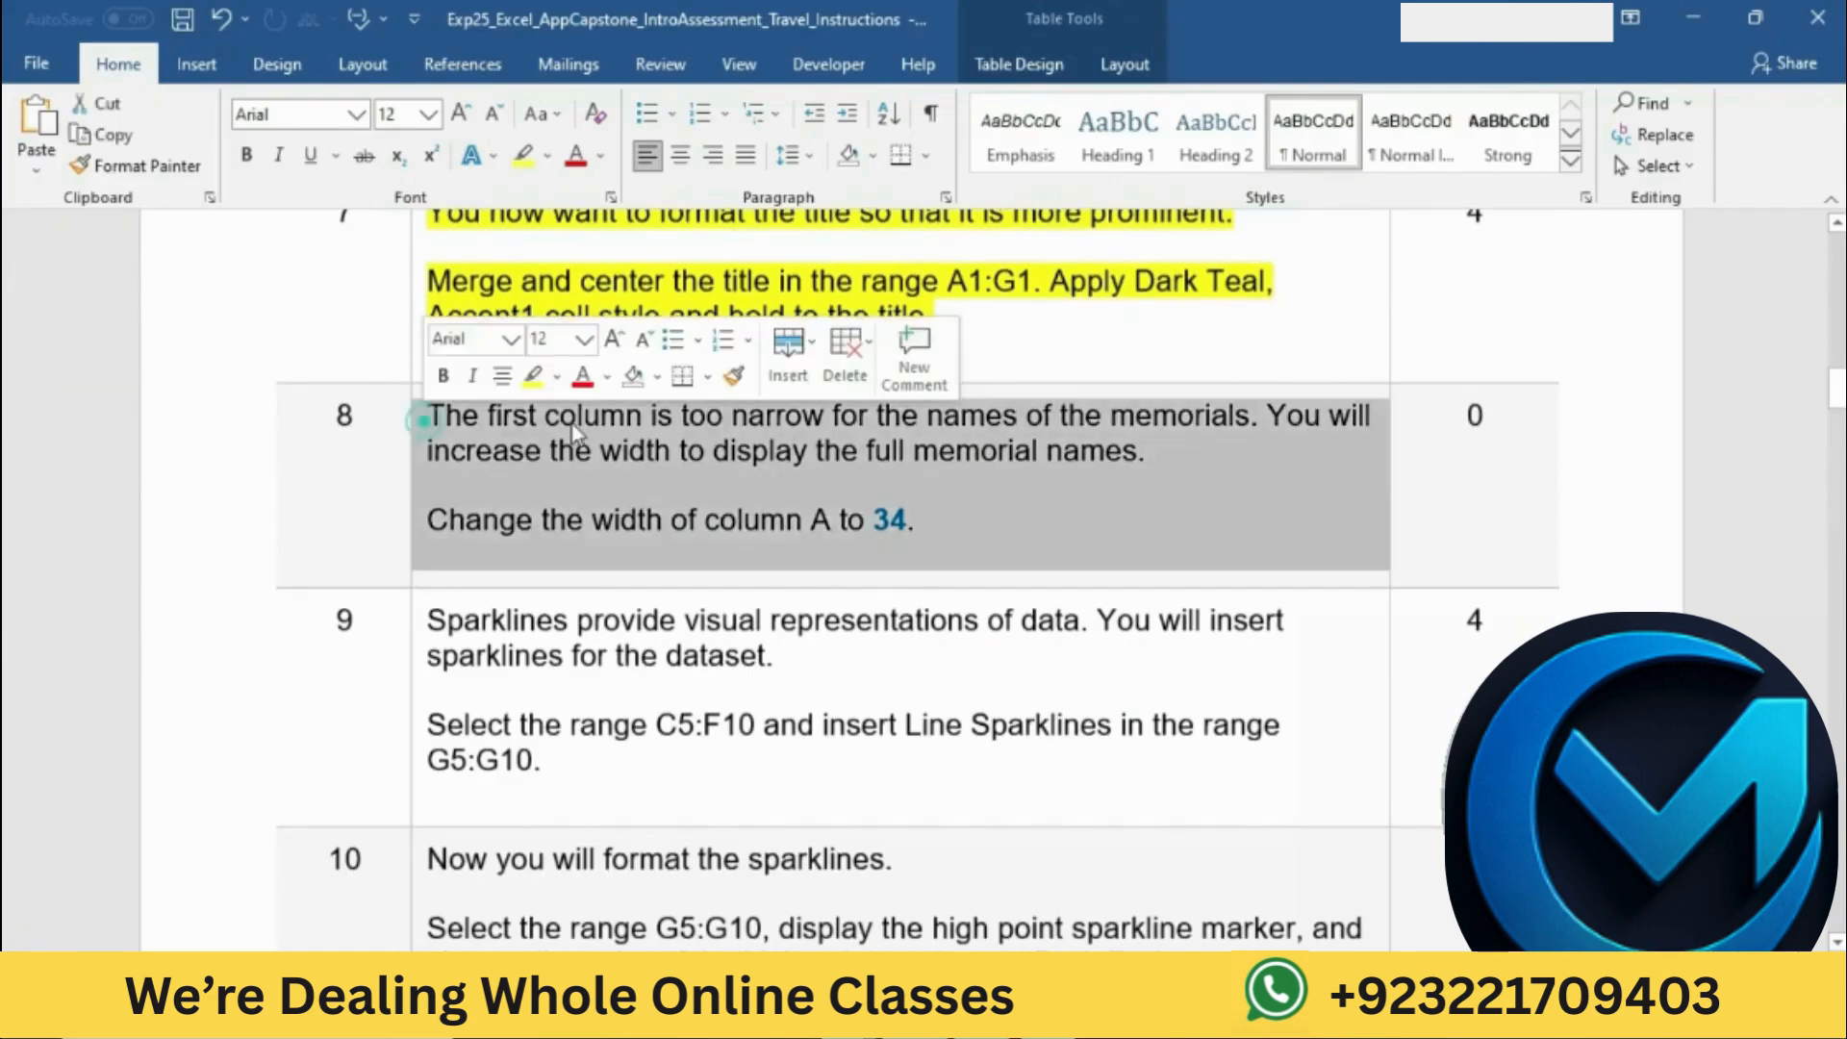
pyautogui.click(532, 375)
pyautogui.click(643, 452)
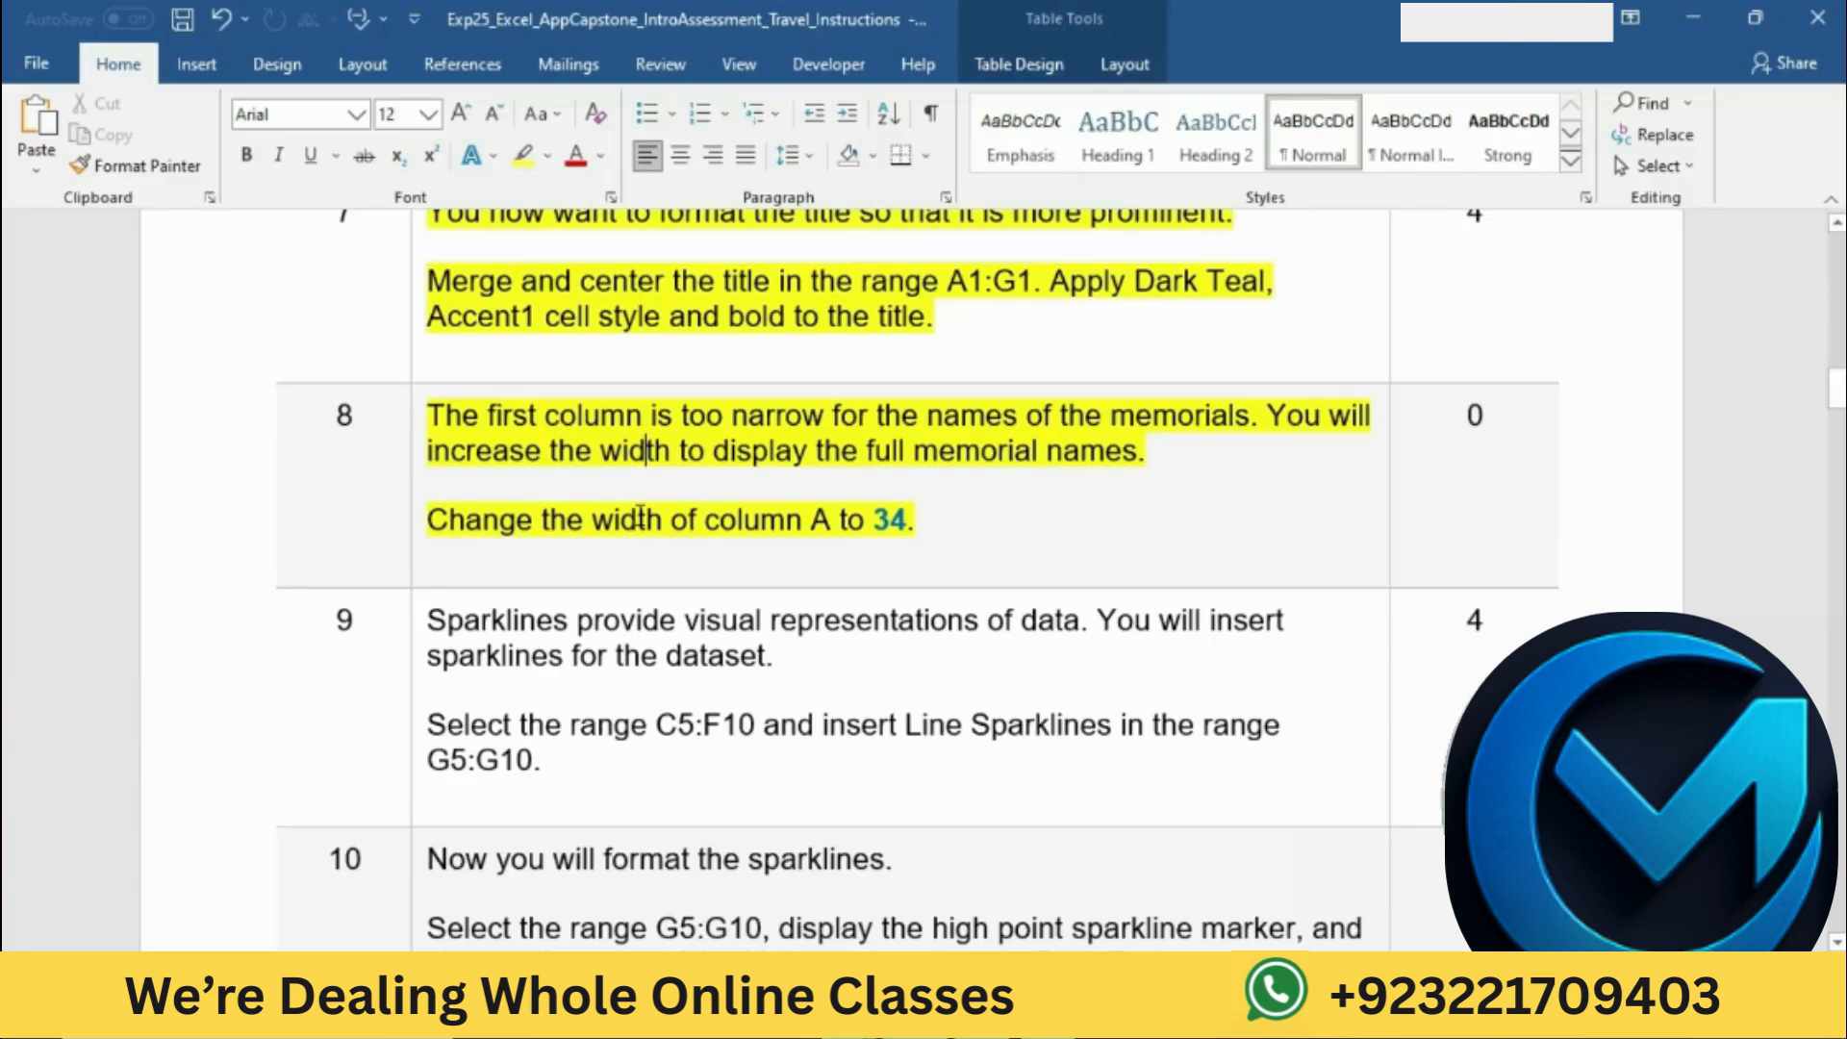
# Step: Mark the column width instruction in Word, switch to Excel, and set the width of column A on DC2024 to 34
pyautogui.moveTo(433, 524); pyautogui.dragTo(937, 521)
pyautogui.click(971, 1018)
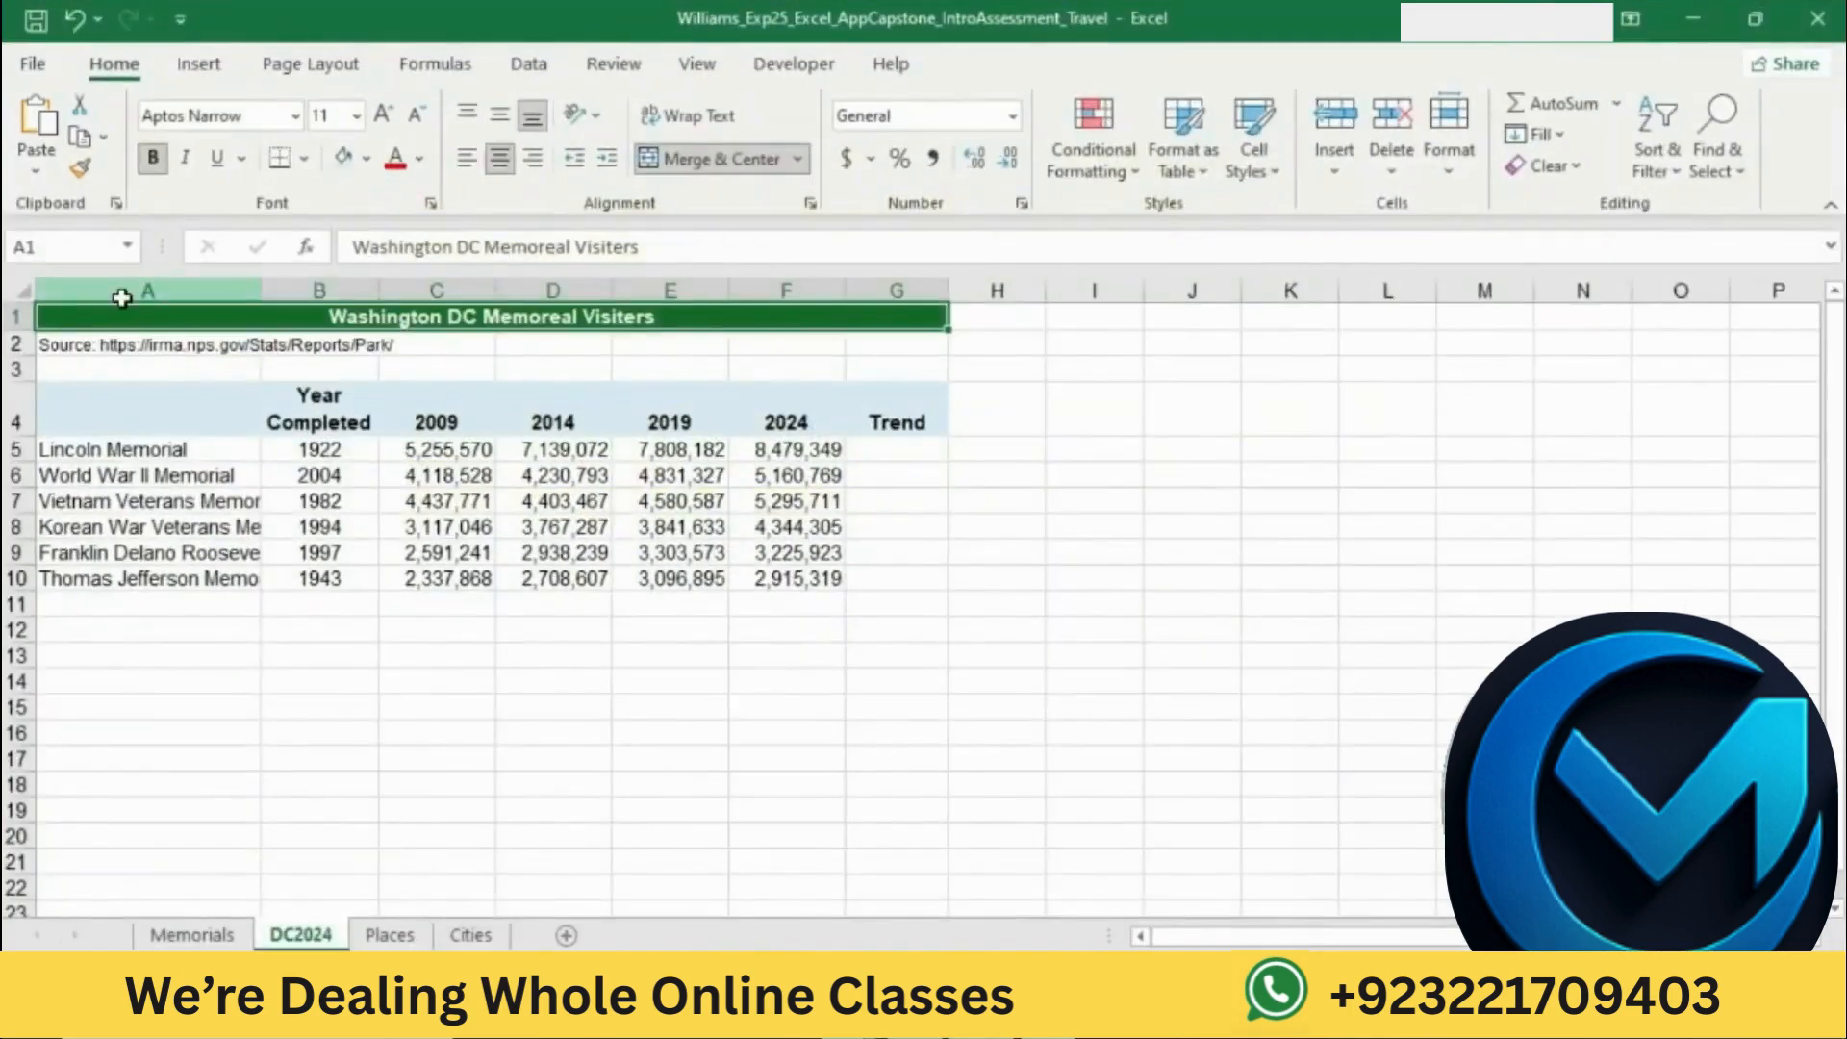
pyautogui.click(147, 290)
pyautogui.rightClick(130, 291)
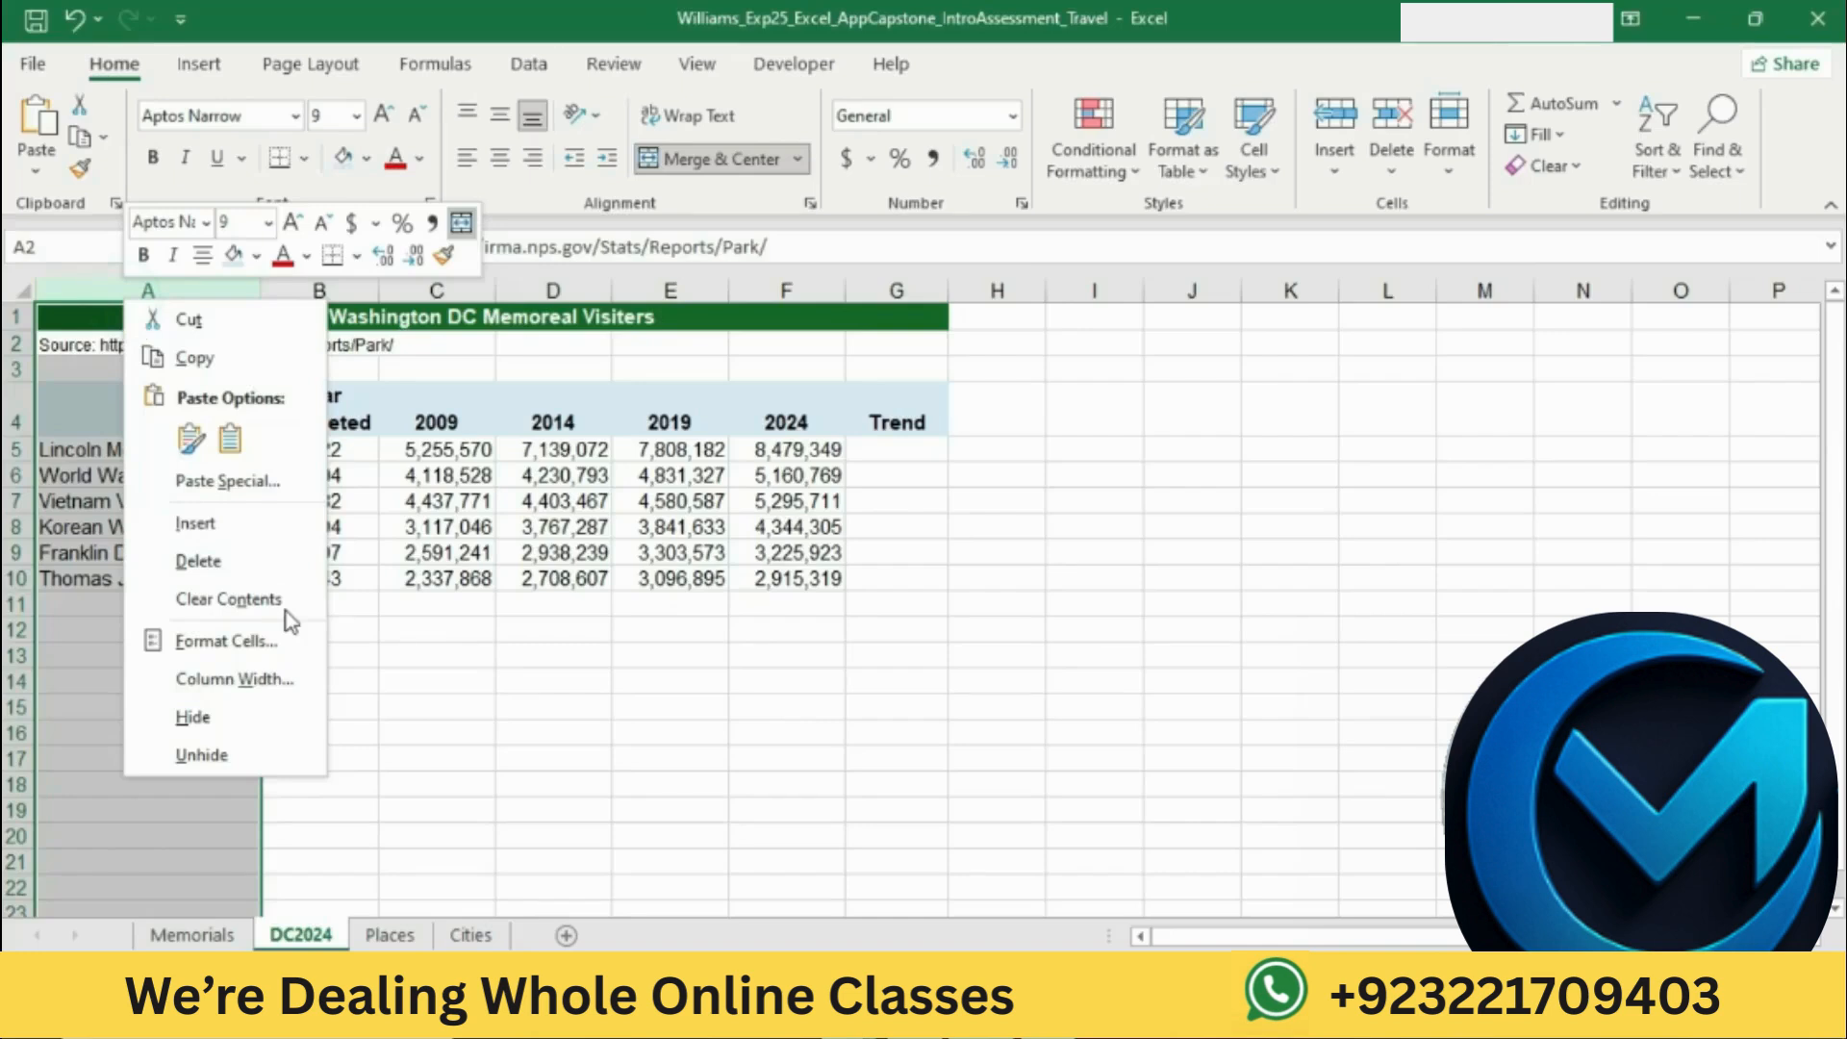
pyautogui.click(291, 674)
pyautogui.write('34')
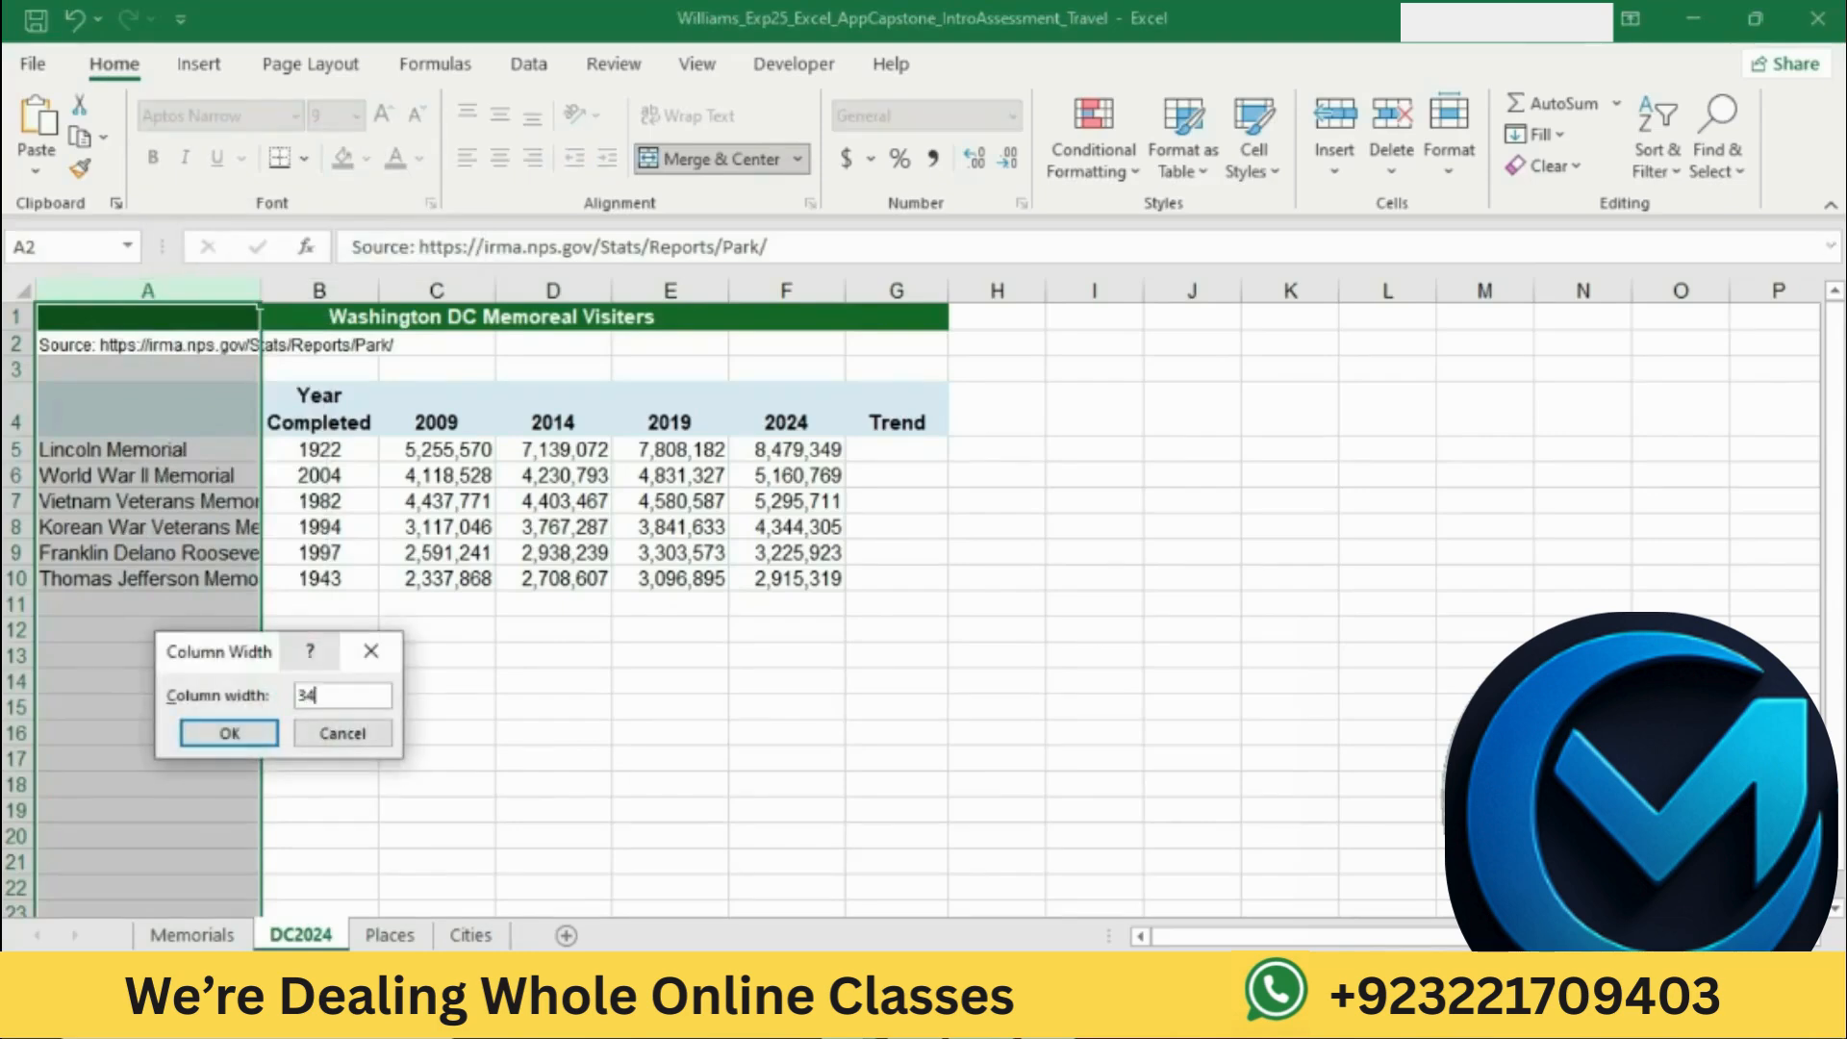
pyautogui.click(255, 731)
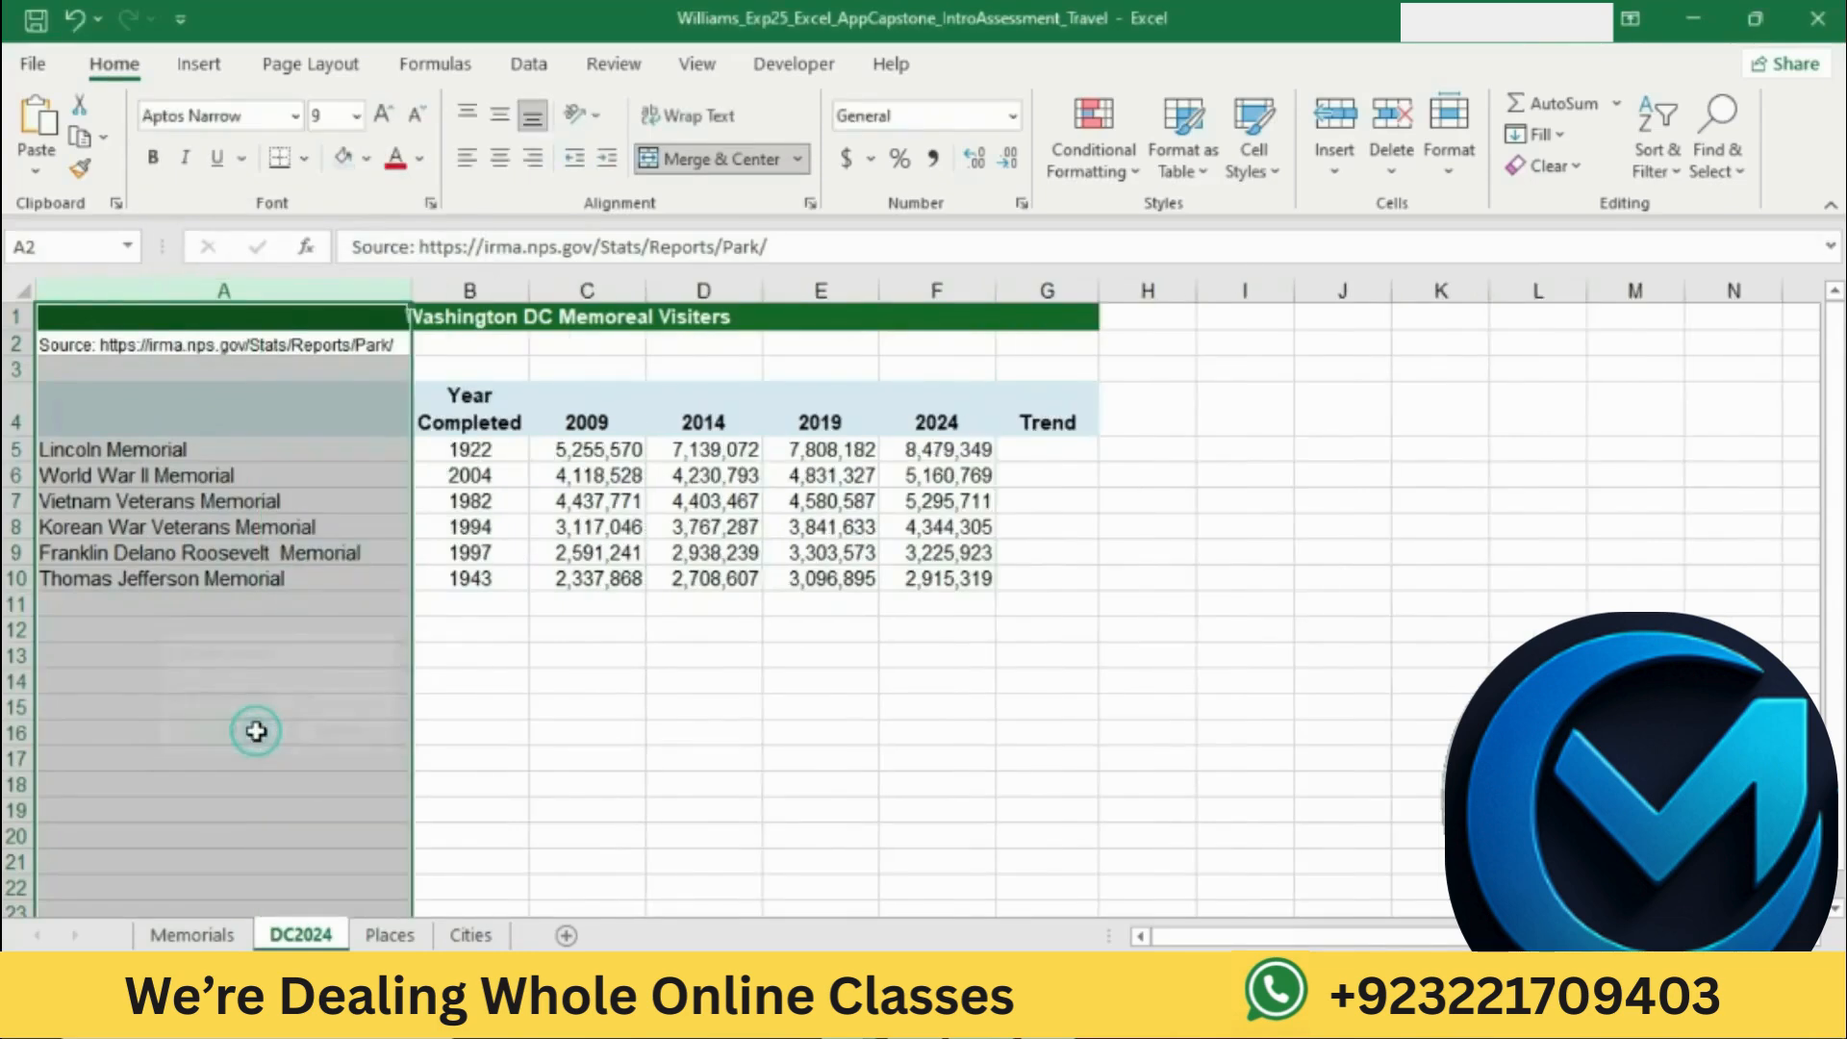
pyautogui.click(756, 754)
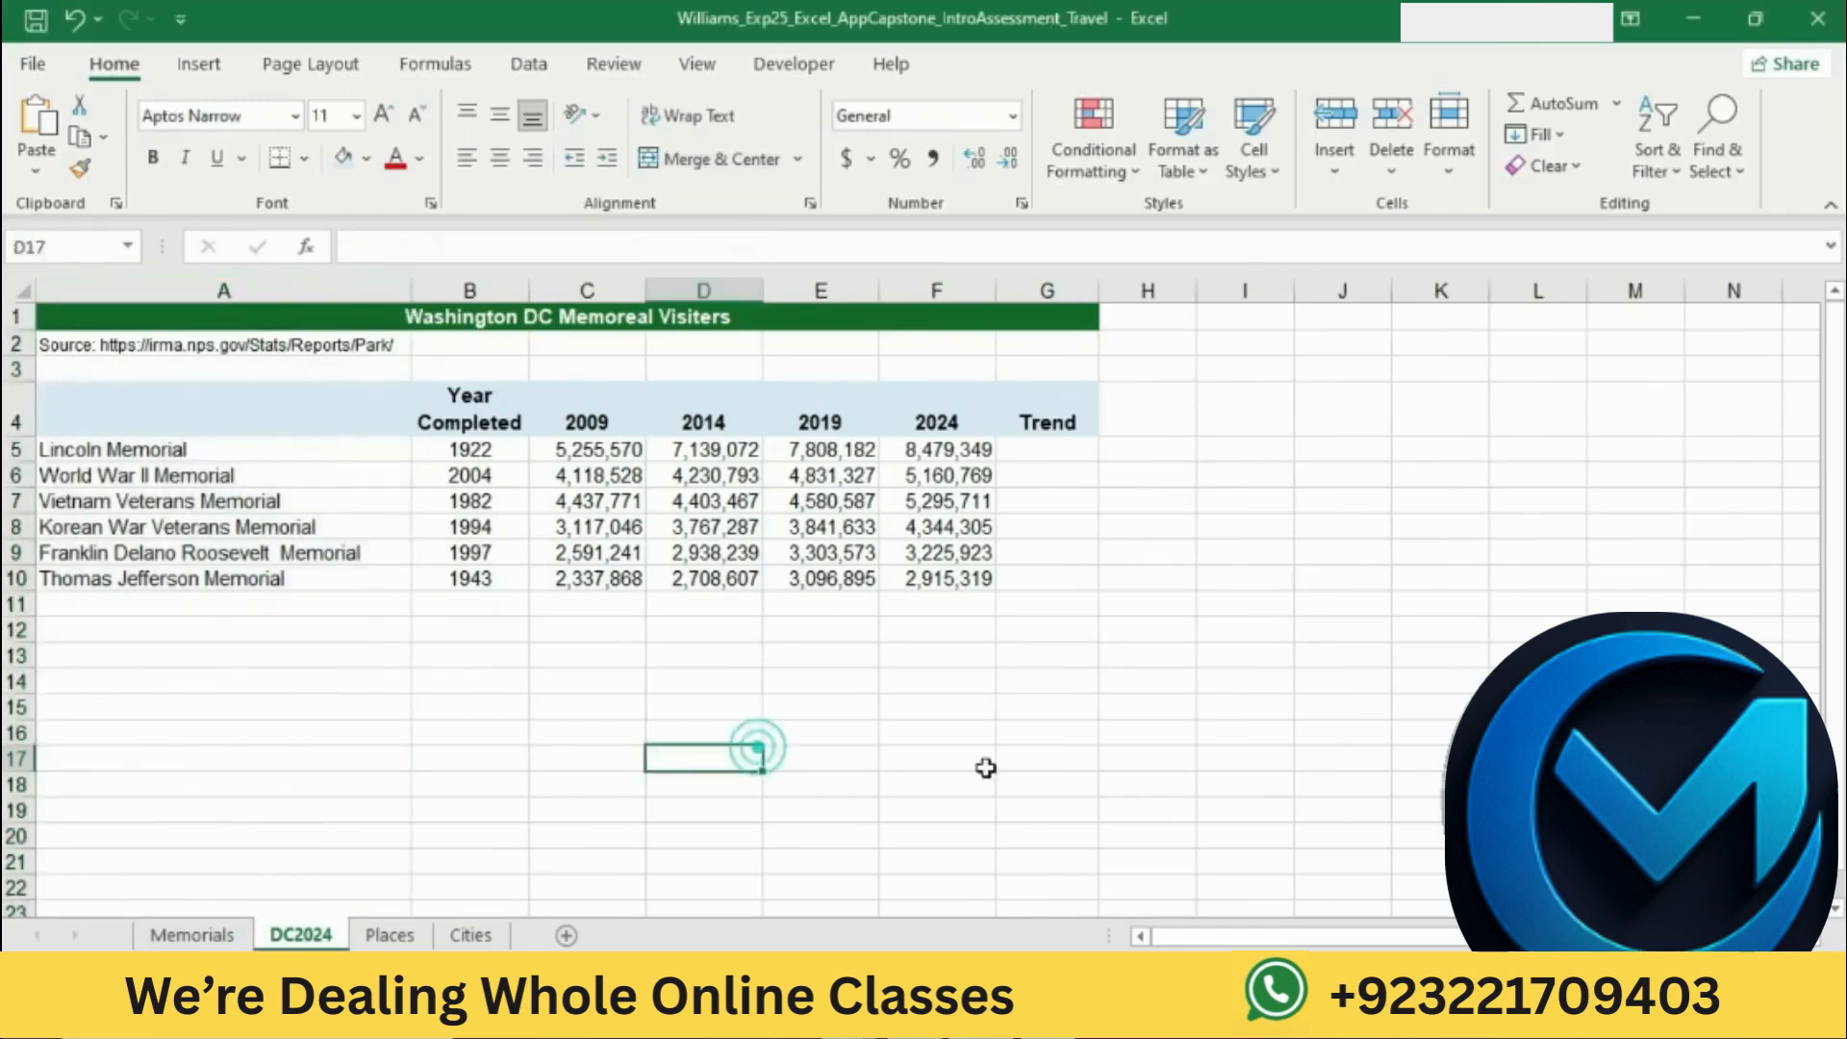
# Step: Return to the Word instructions and highlight the step 9 instruction about inserting line sparklines in yellow
pyautogui.hotkey('alt', 'Tab')
pyautogui.click(942, 598)
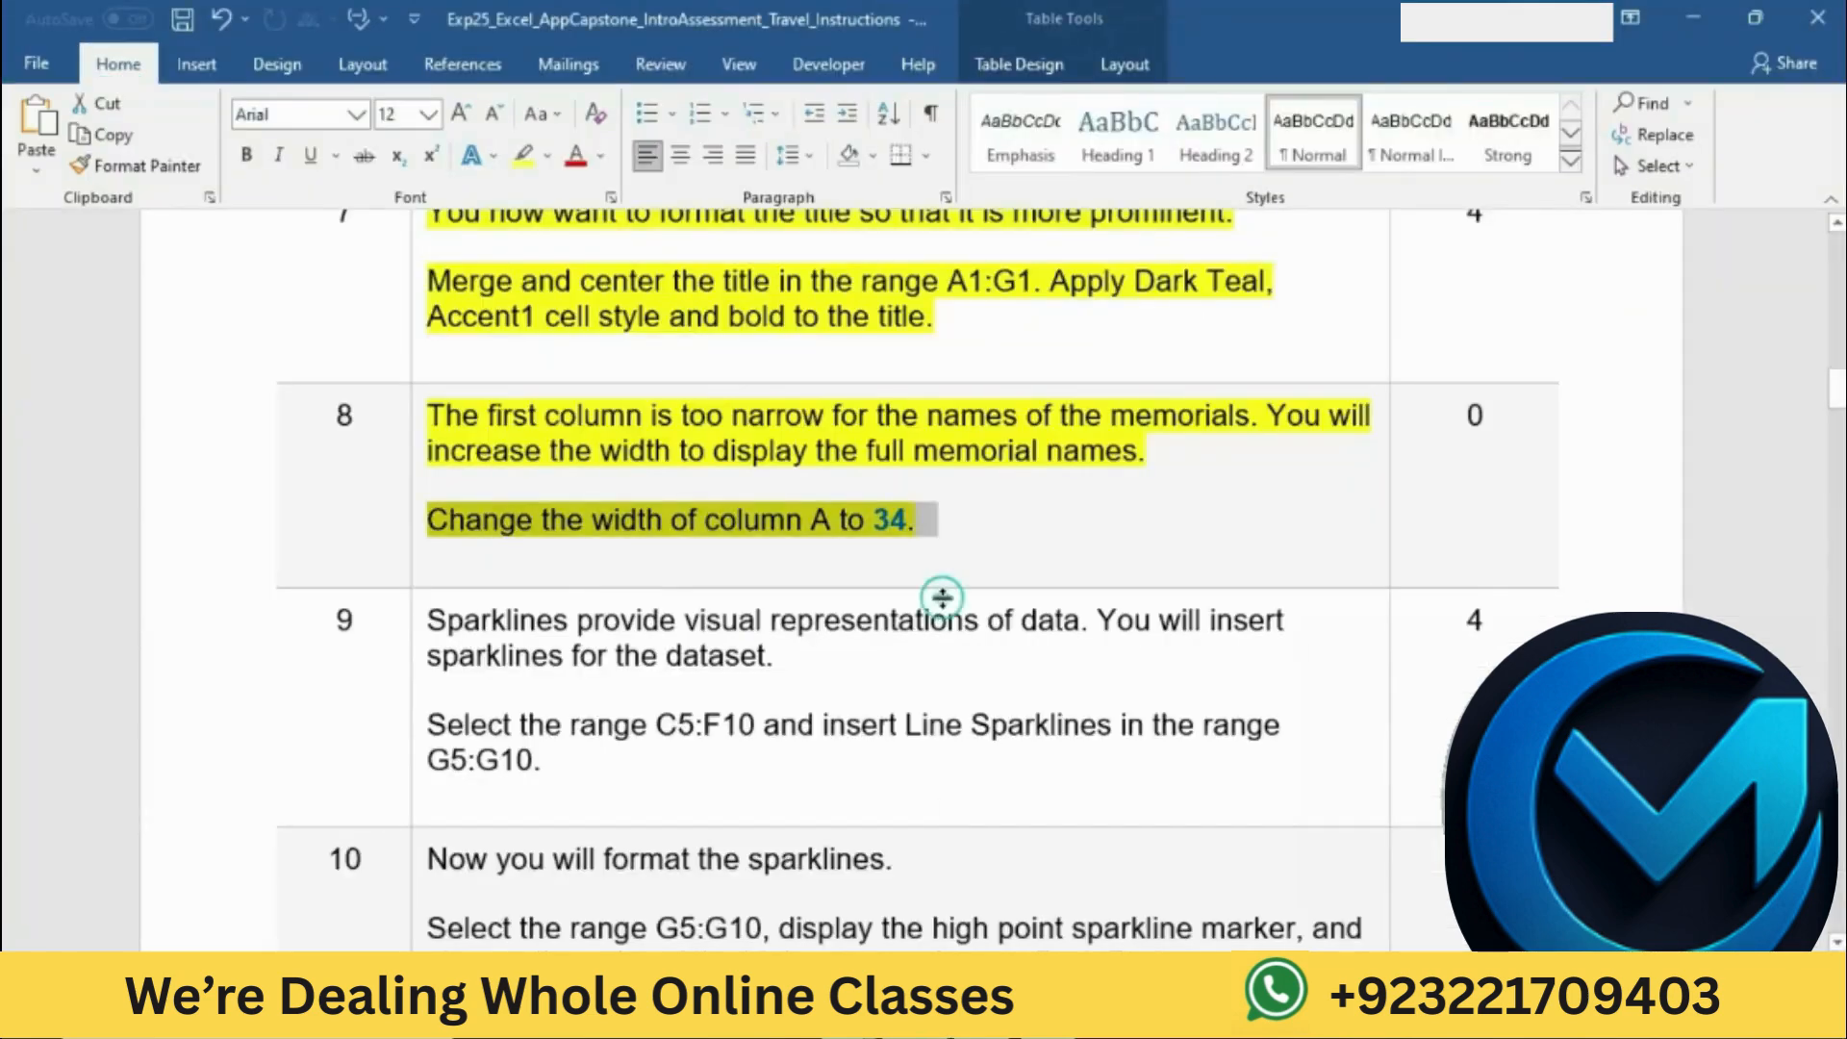
pyautogui.scroll(-3, 940, 573)
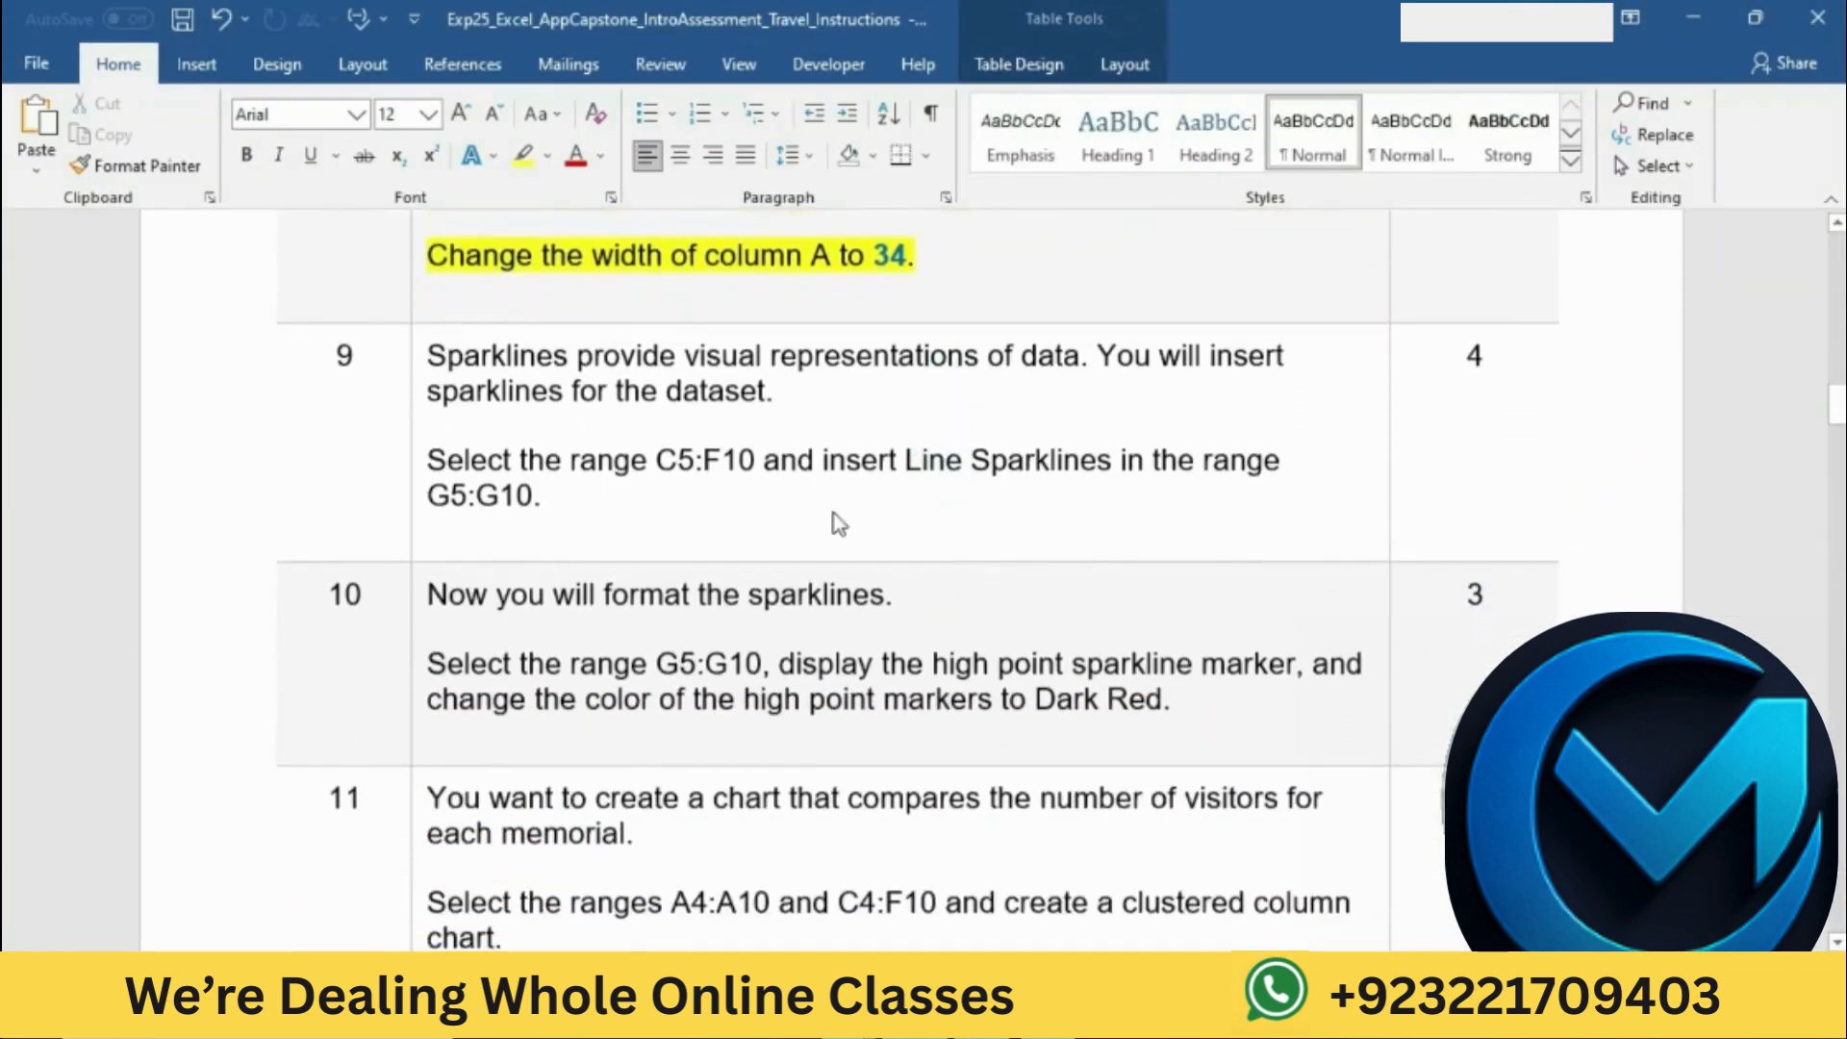
pyautogui.click(418, 356)
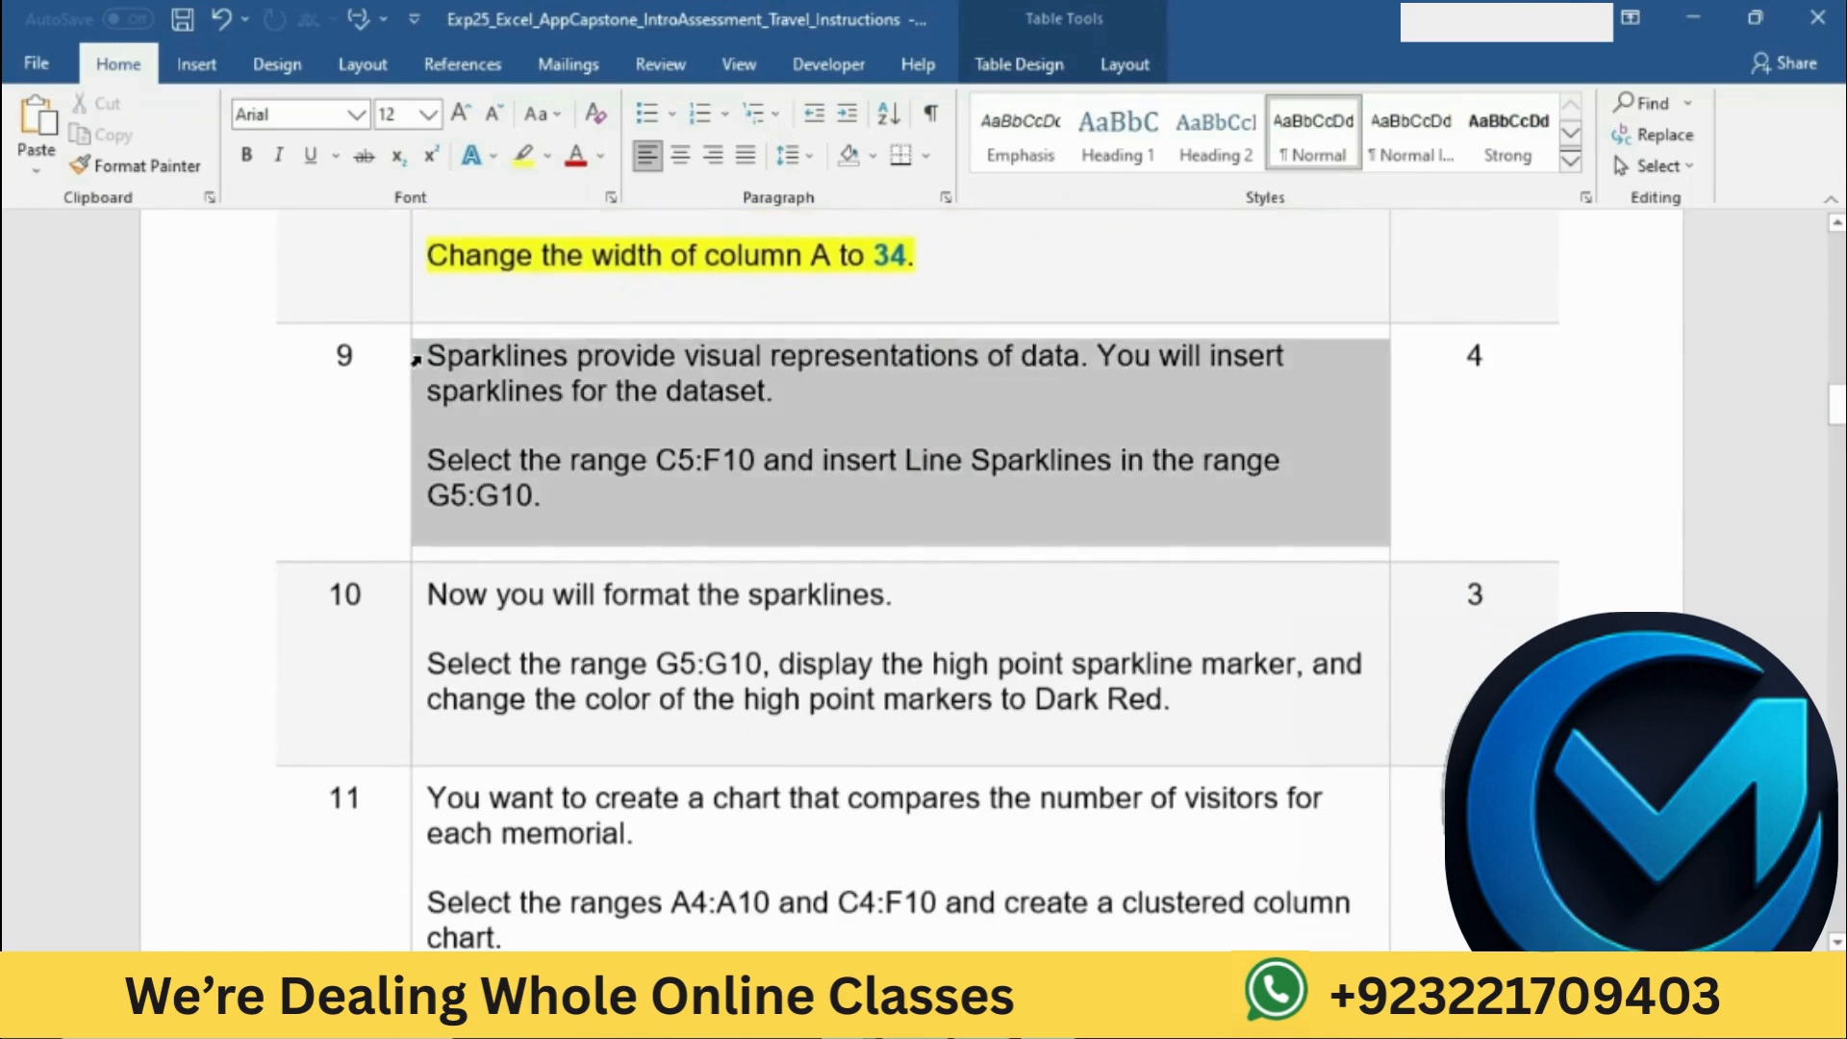
pyautogui.click(528, 309)
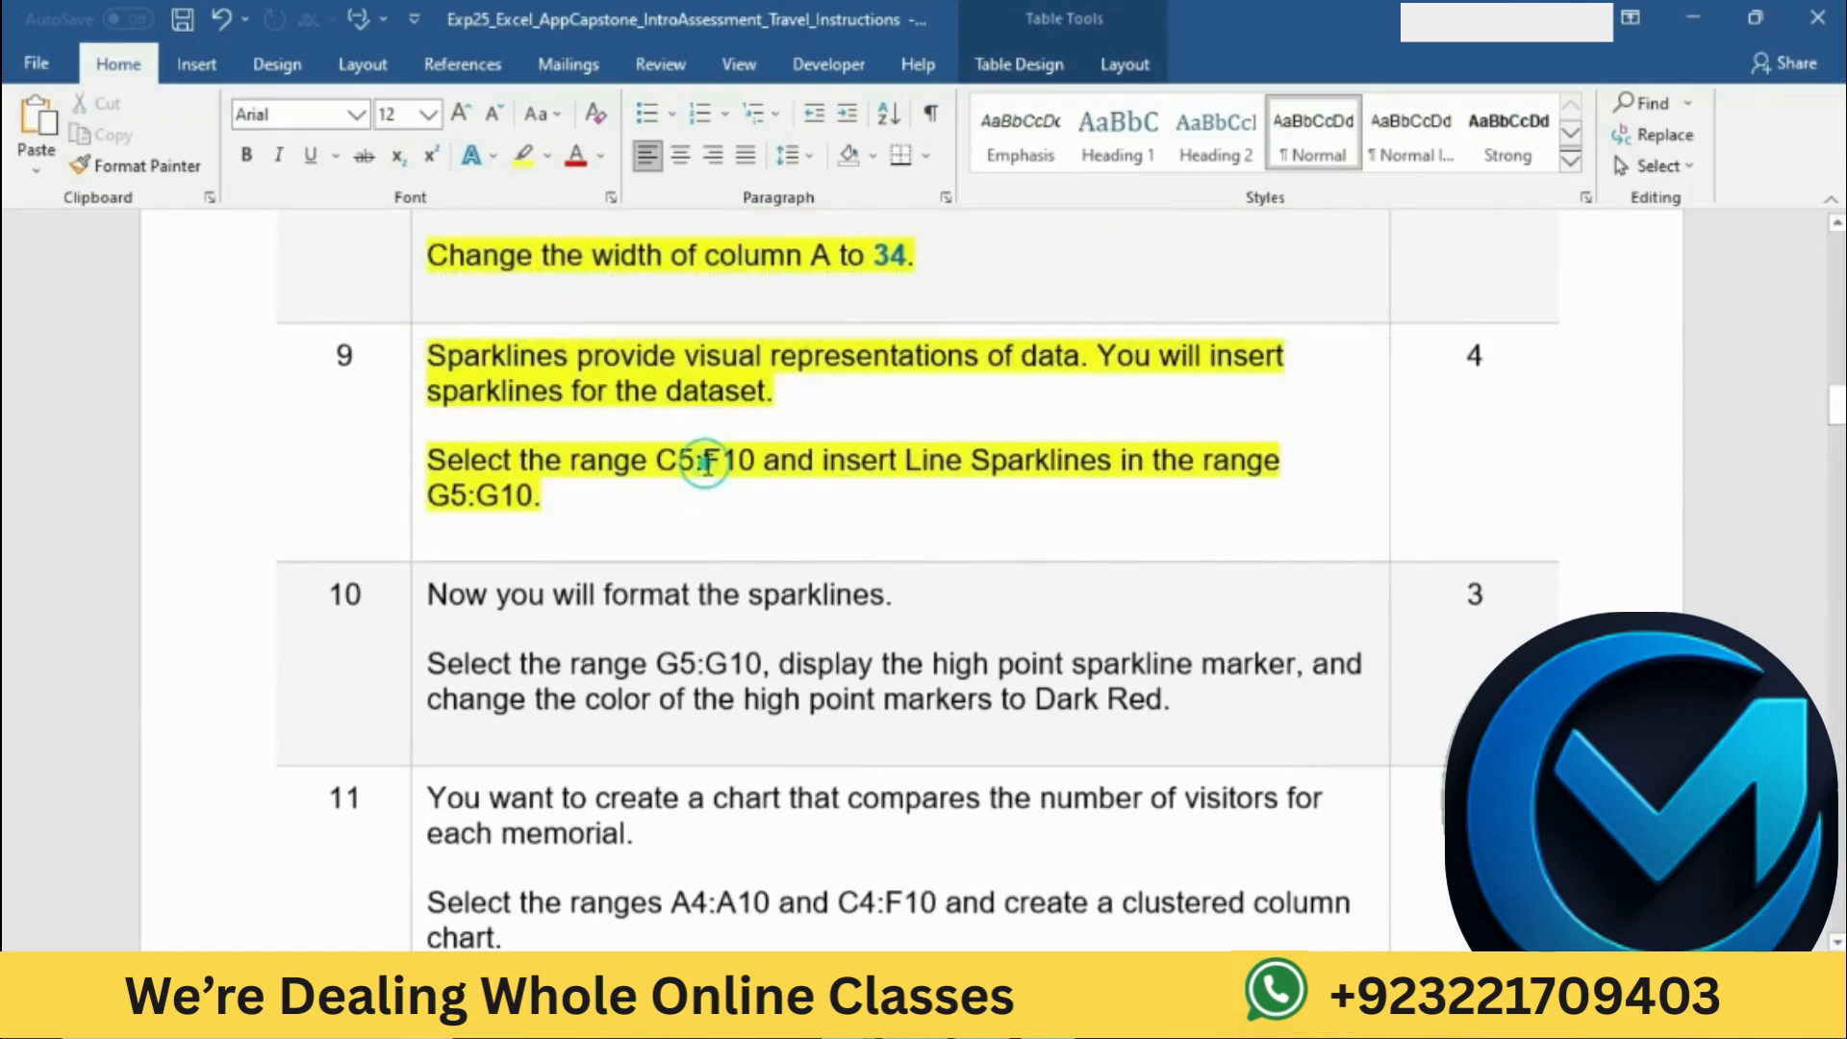
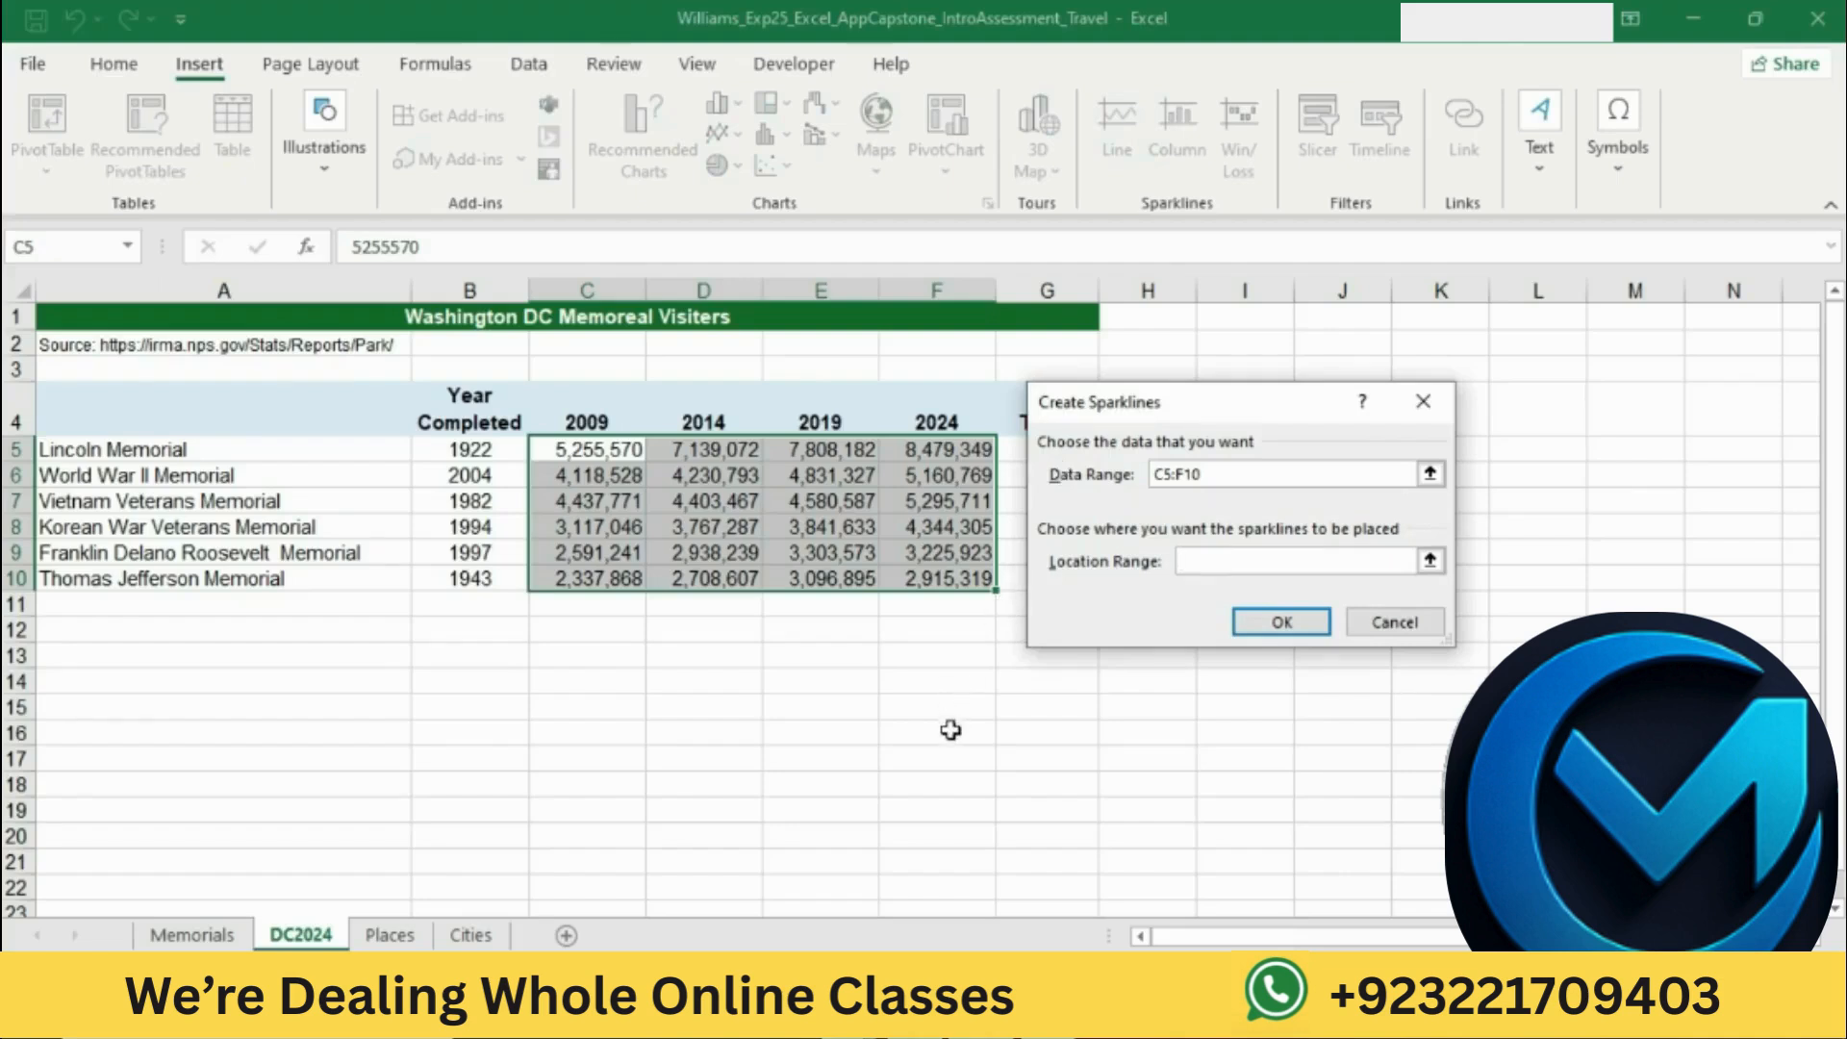
# Step: Look up the location range in the Word instructions, return to Excel, and insert the C5:F10 line sparklines in G5:G10
pyautogui.click(935, 1015)
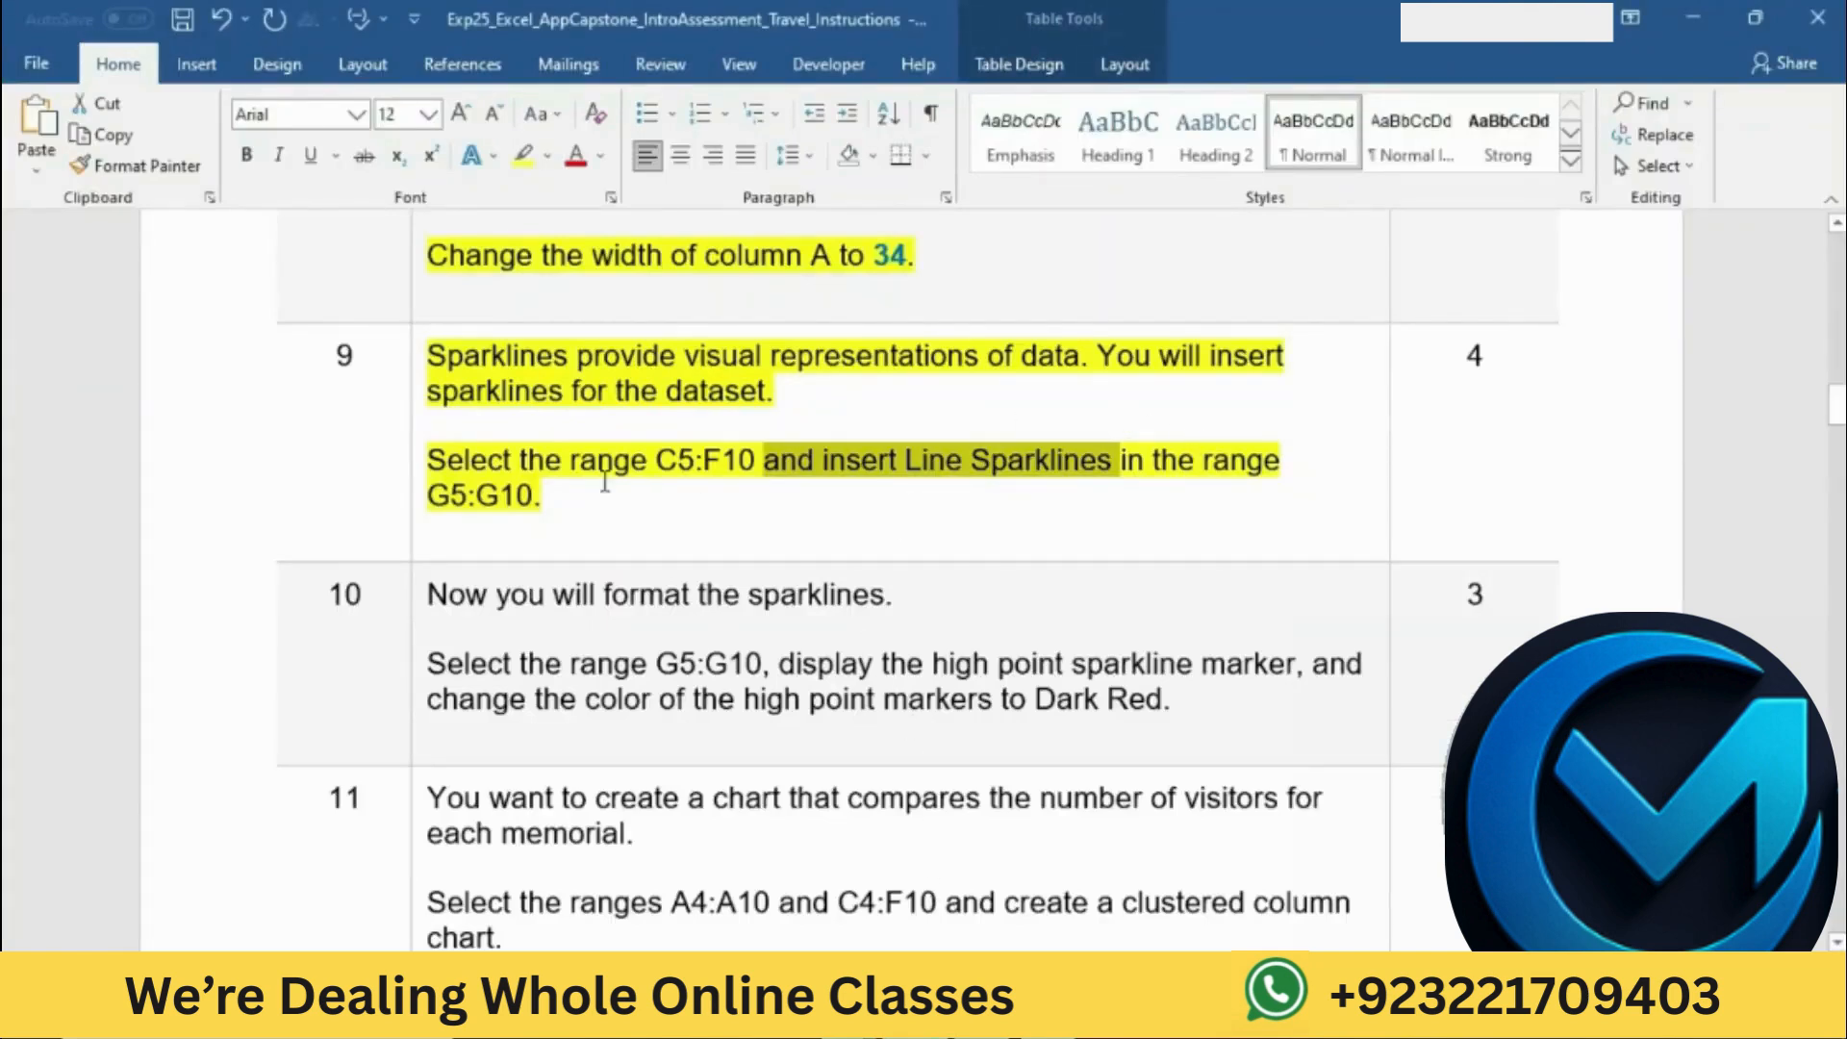
pyautogui.moveTo(430, 495); pyautogui.dragTo(534, 493)
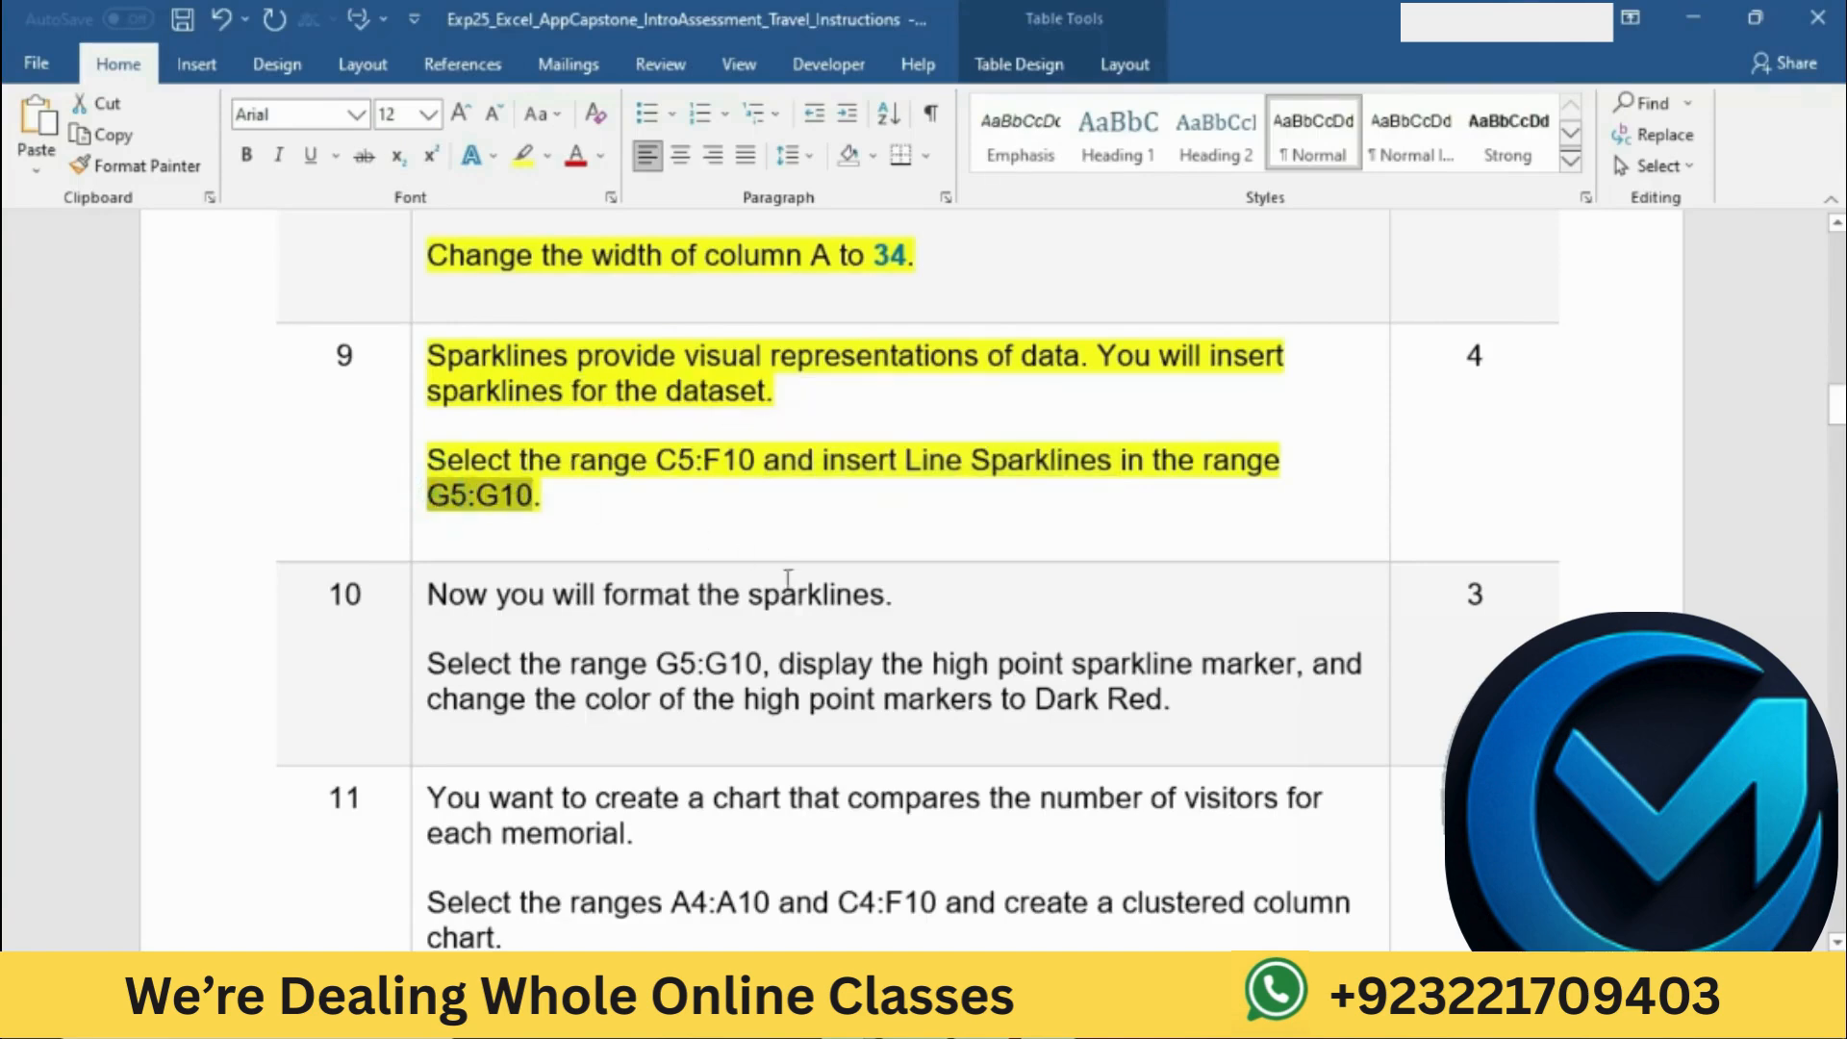
pyautogui.click(970, 1014)
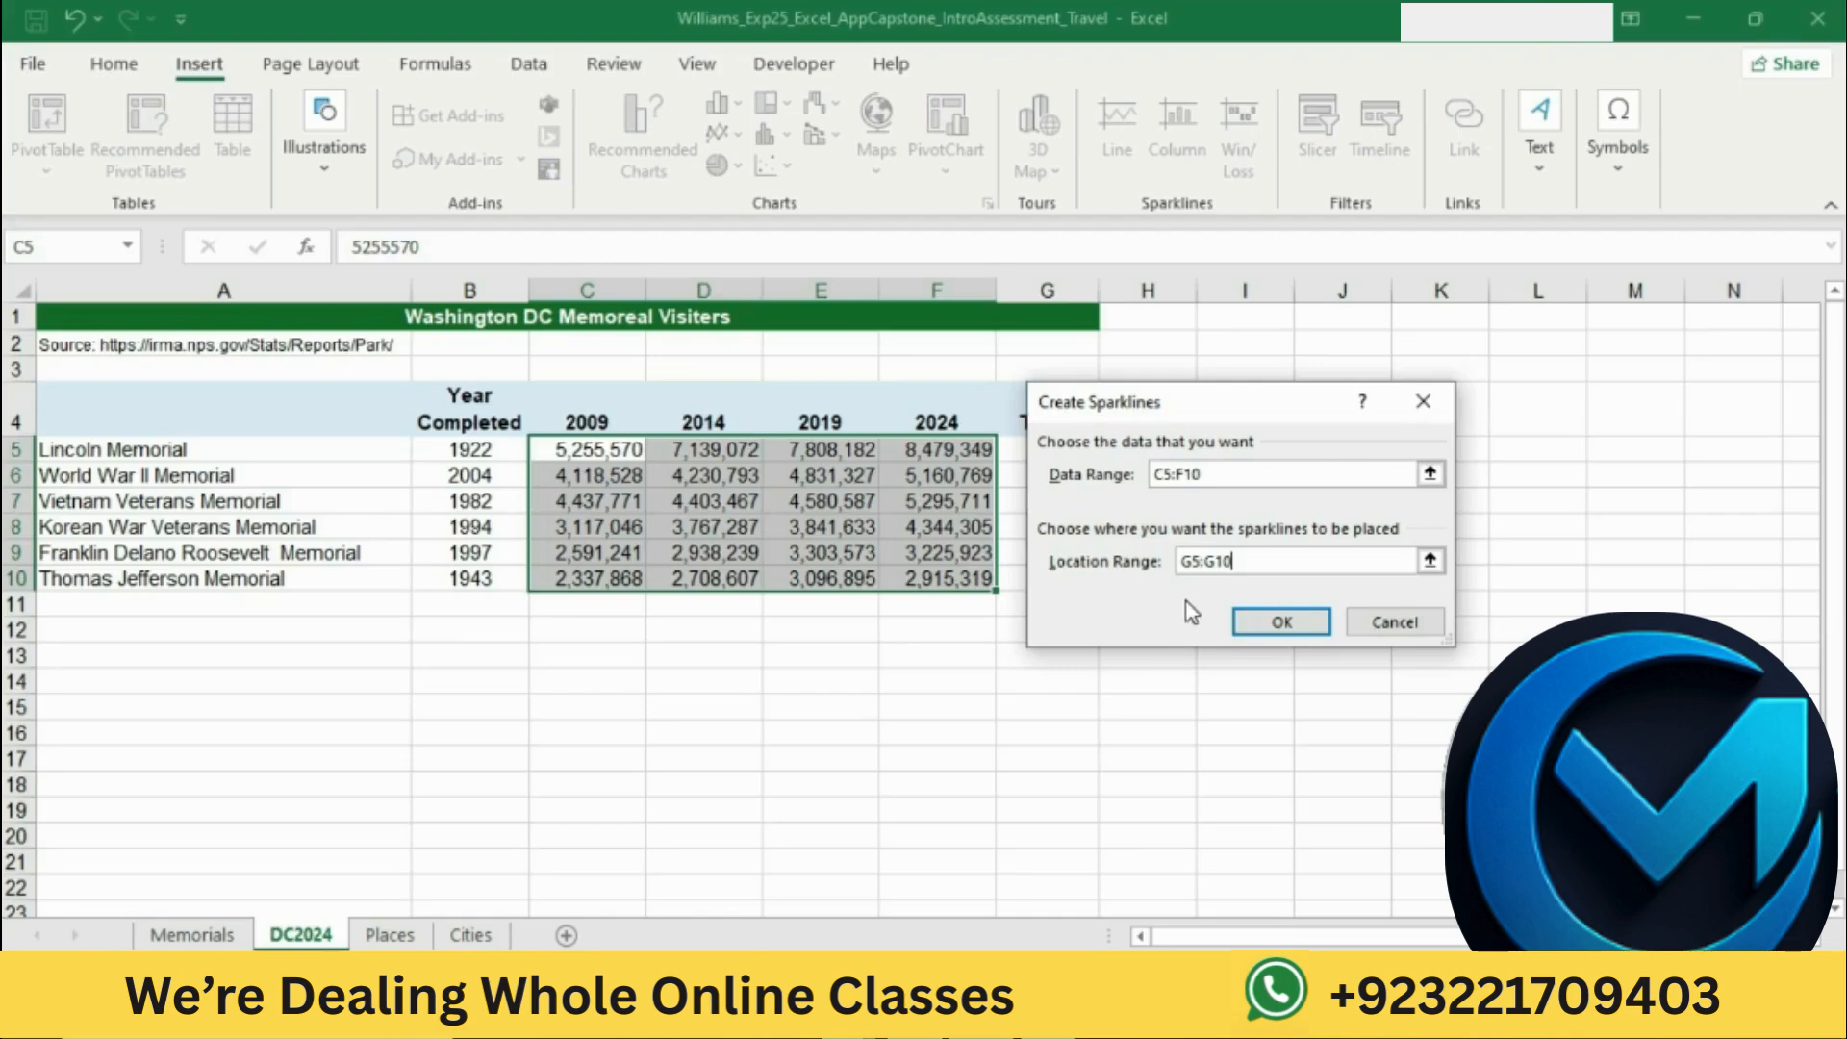
pyautogui.click(1279, 618)
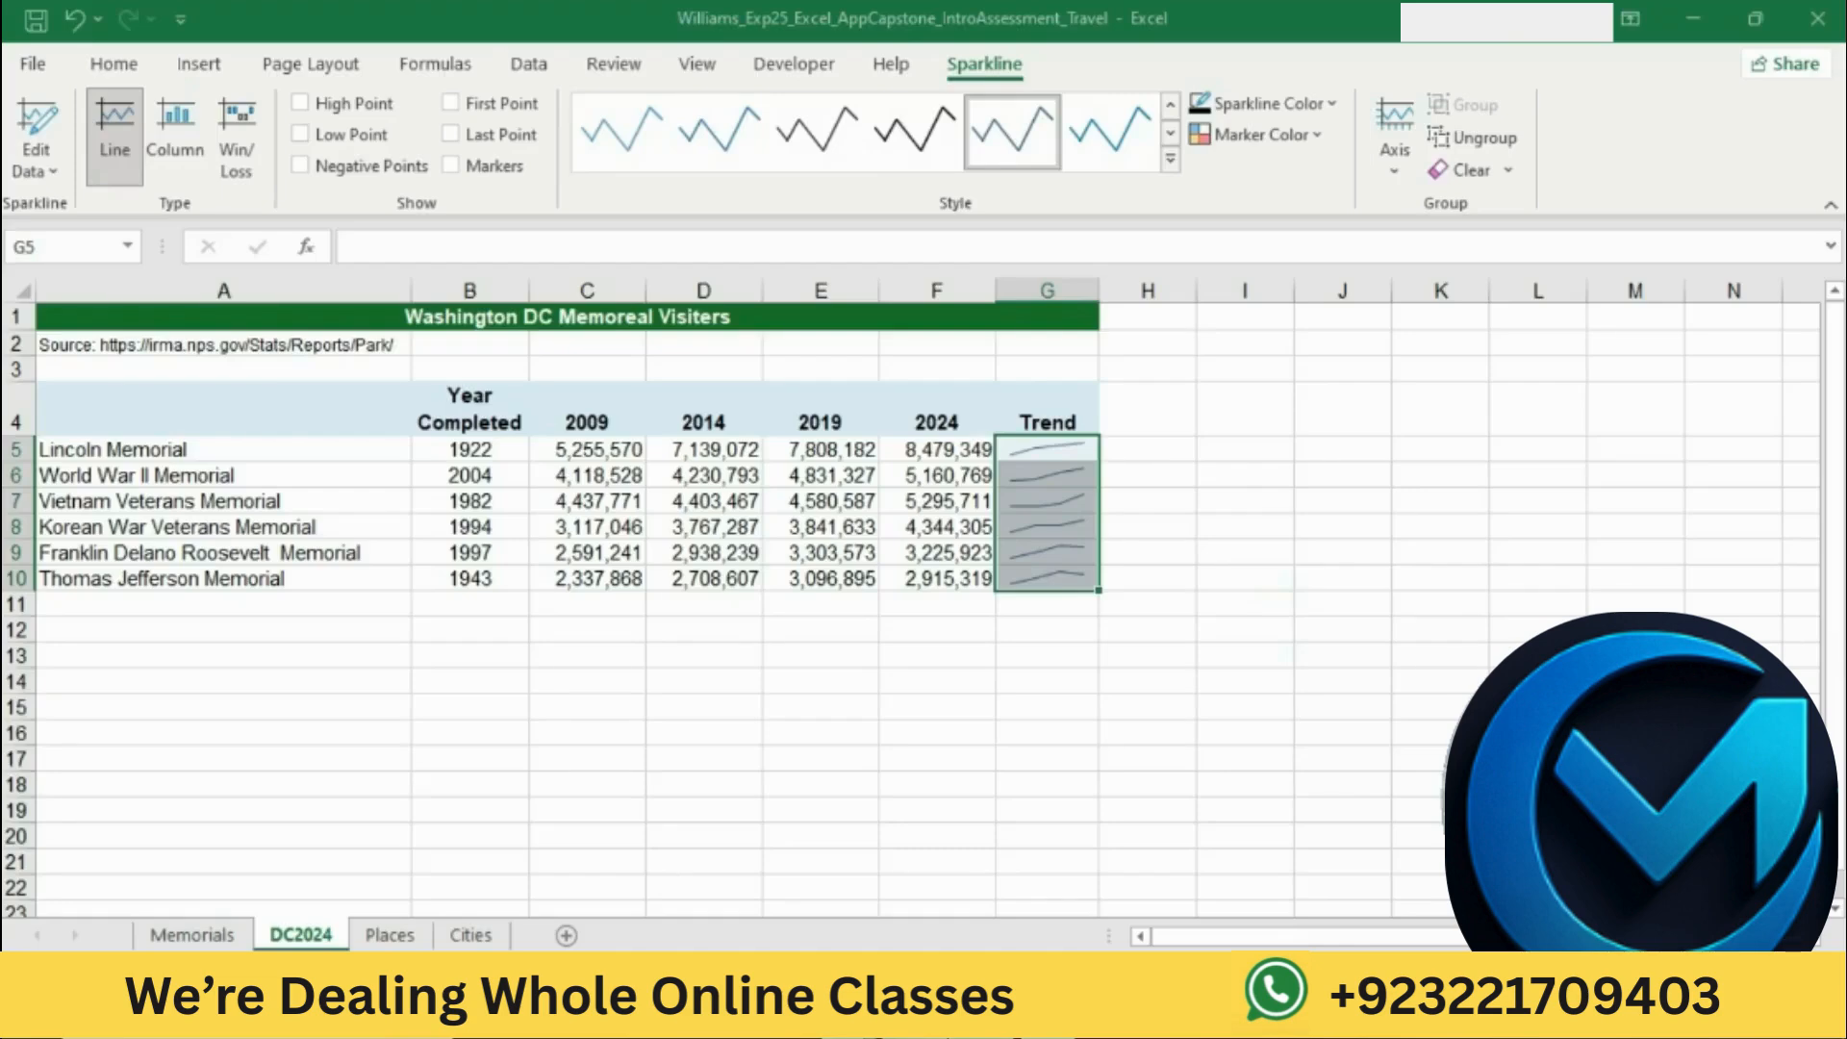
# Step: Switch to the Word instructions and highlight the step 10 text about formatting the sparklines in yellow
pyautogui.hotkey('alt', 'Tab')
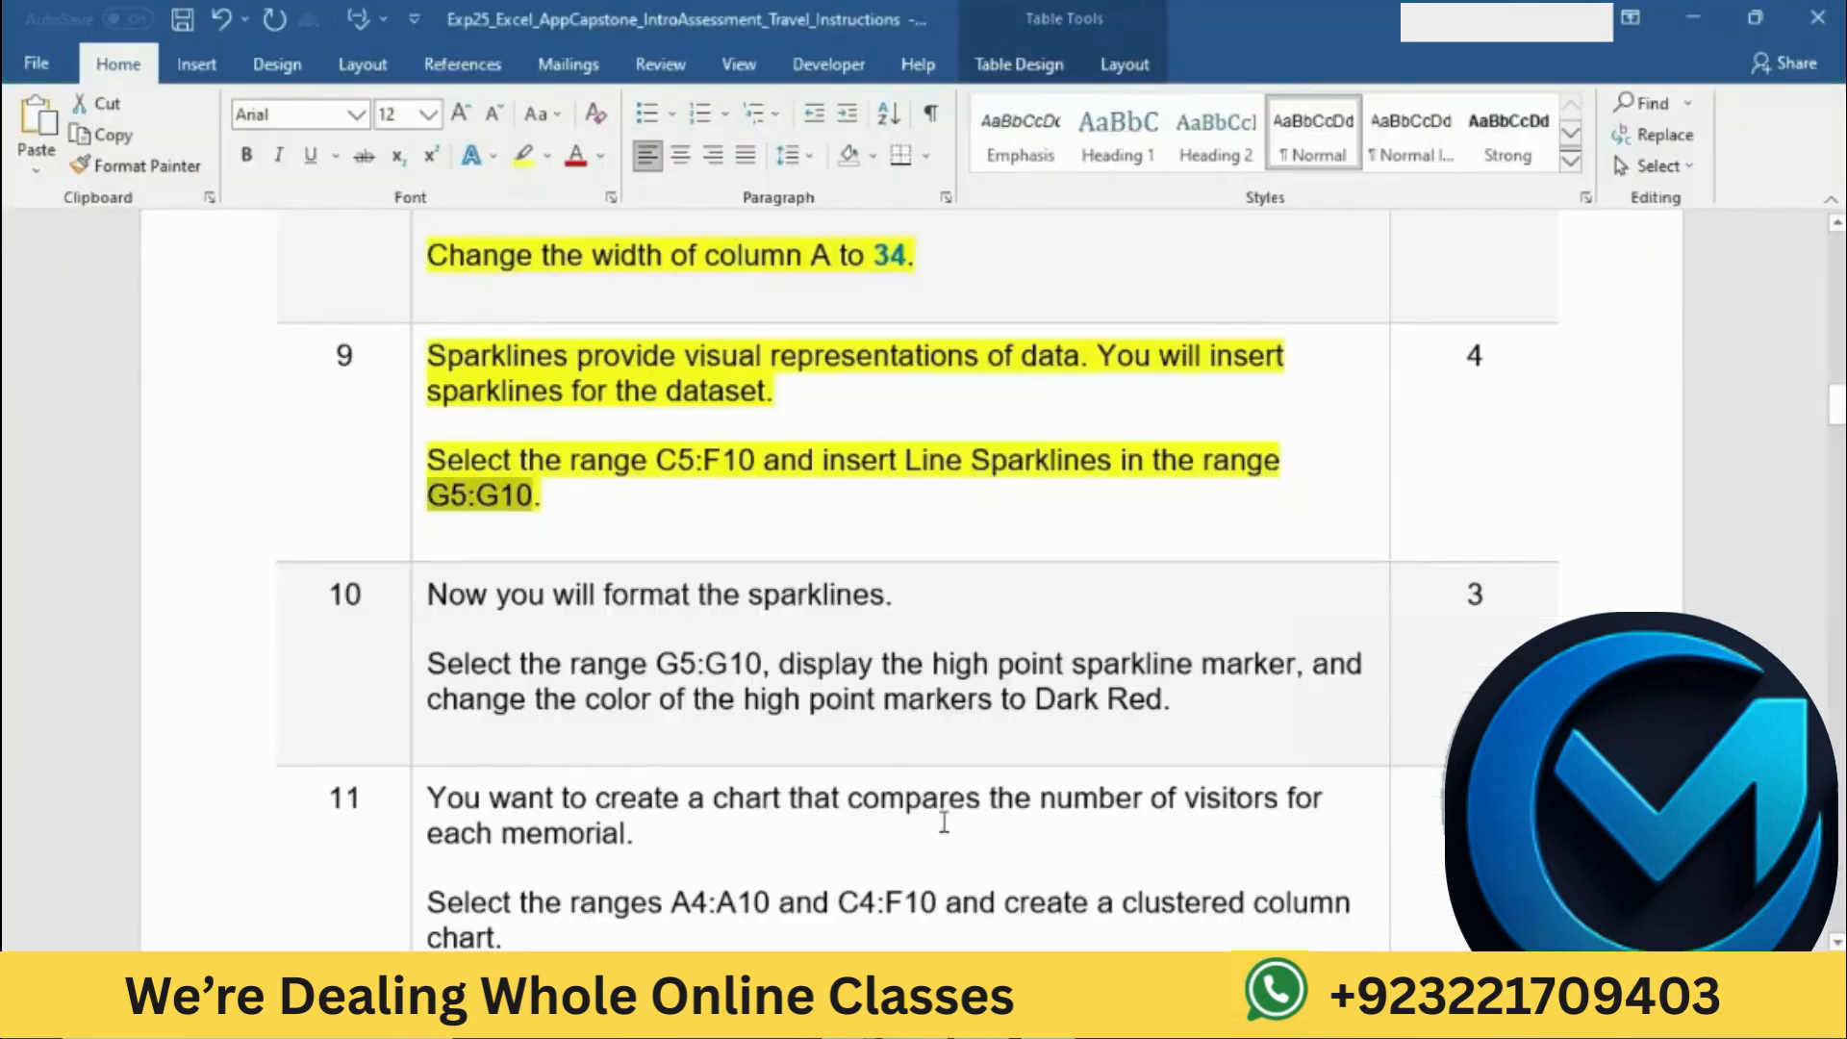
pyautogui.click(749, 528)
pyautogui.scroll(-5, 750, 528)
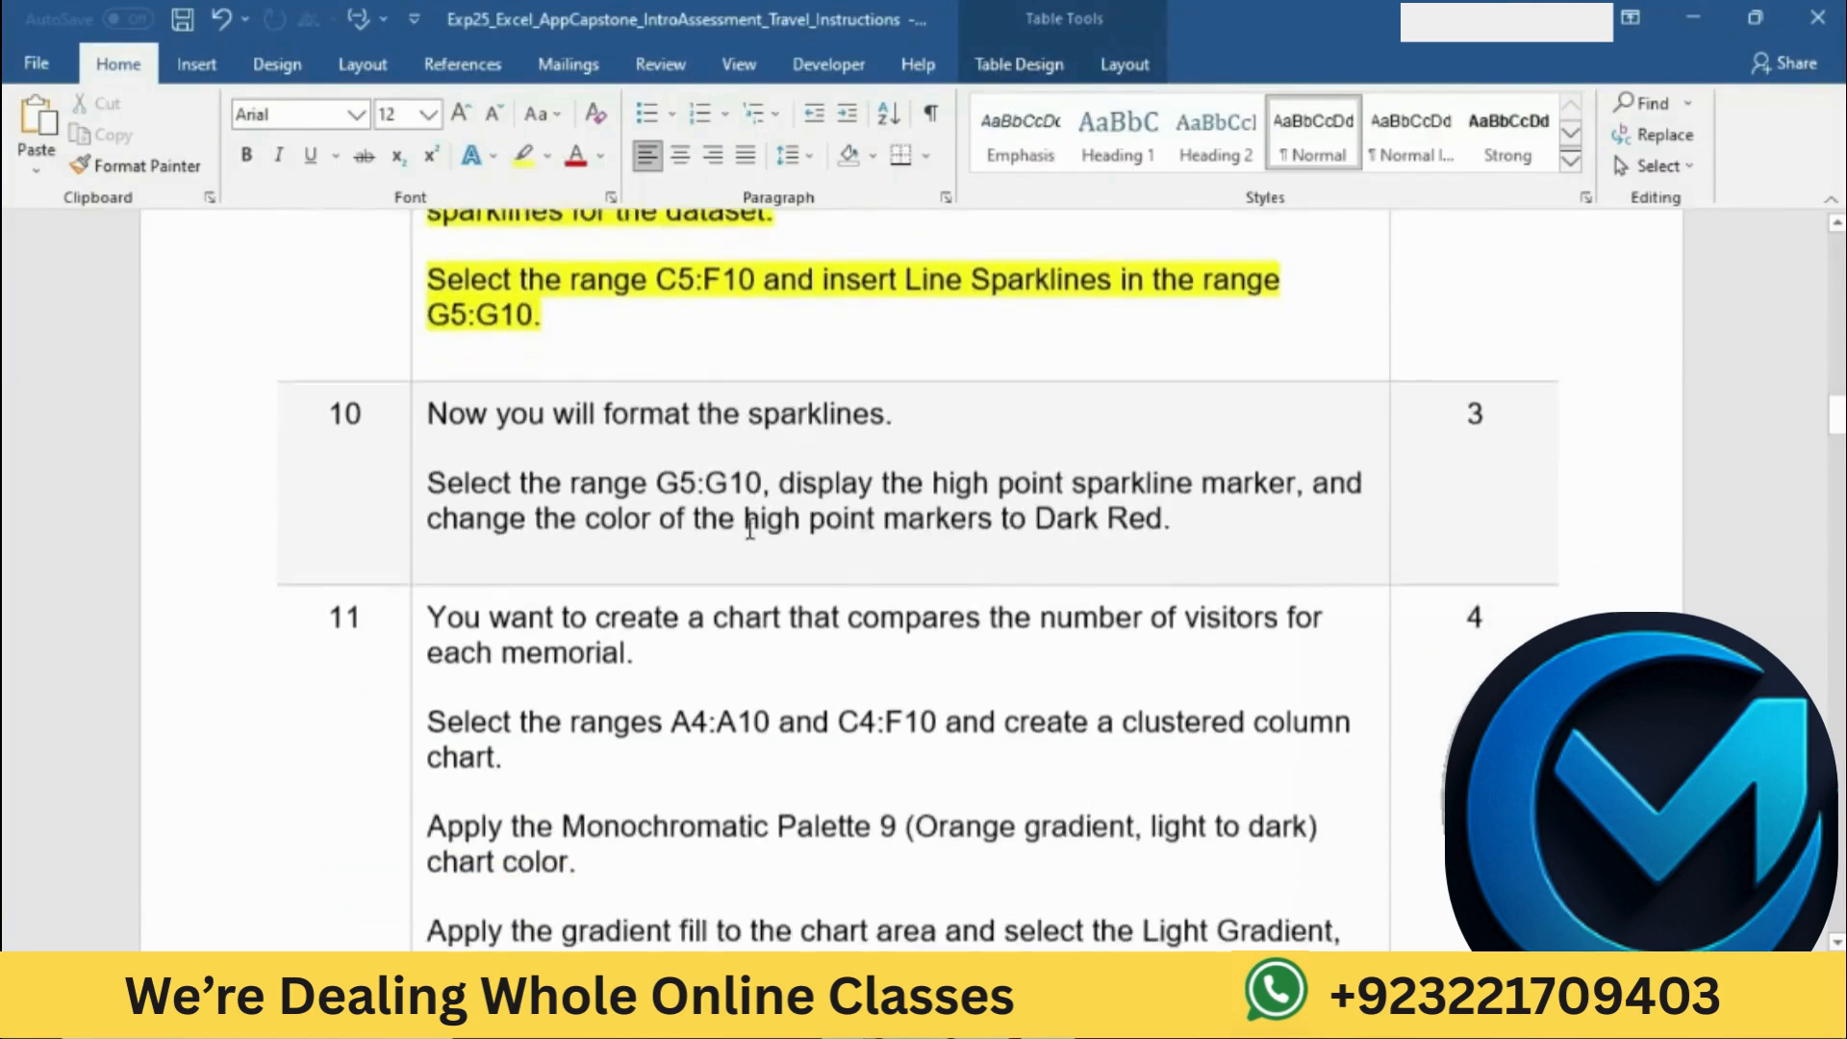
pyautogui.click(415, 314)
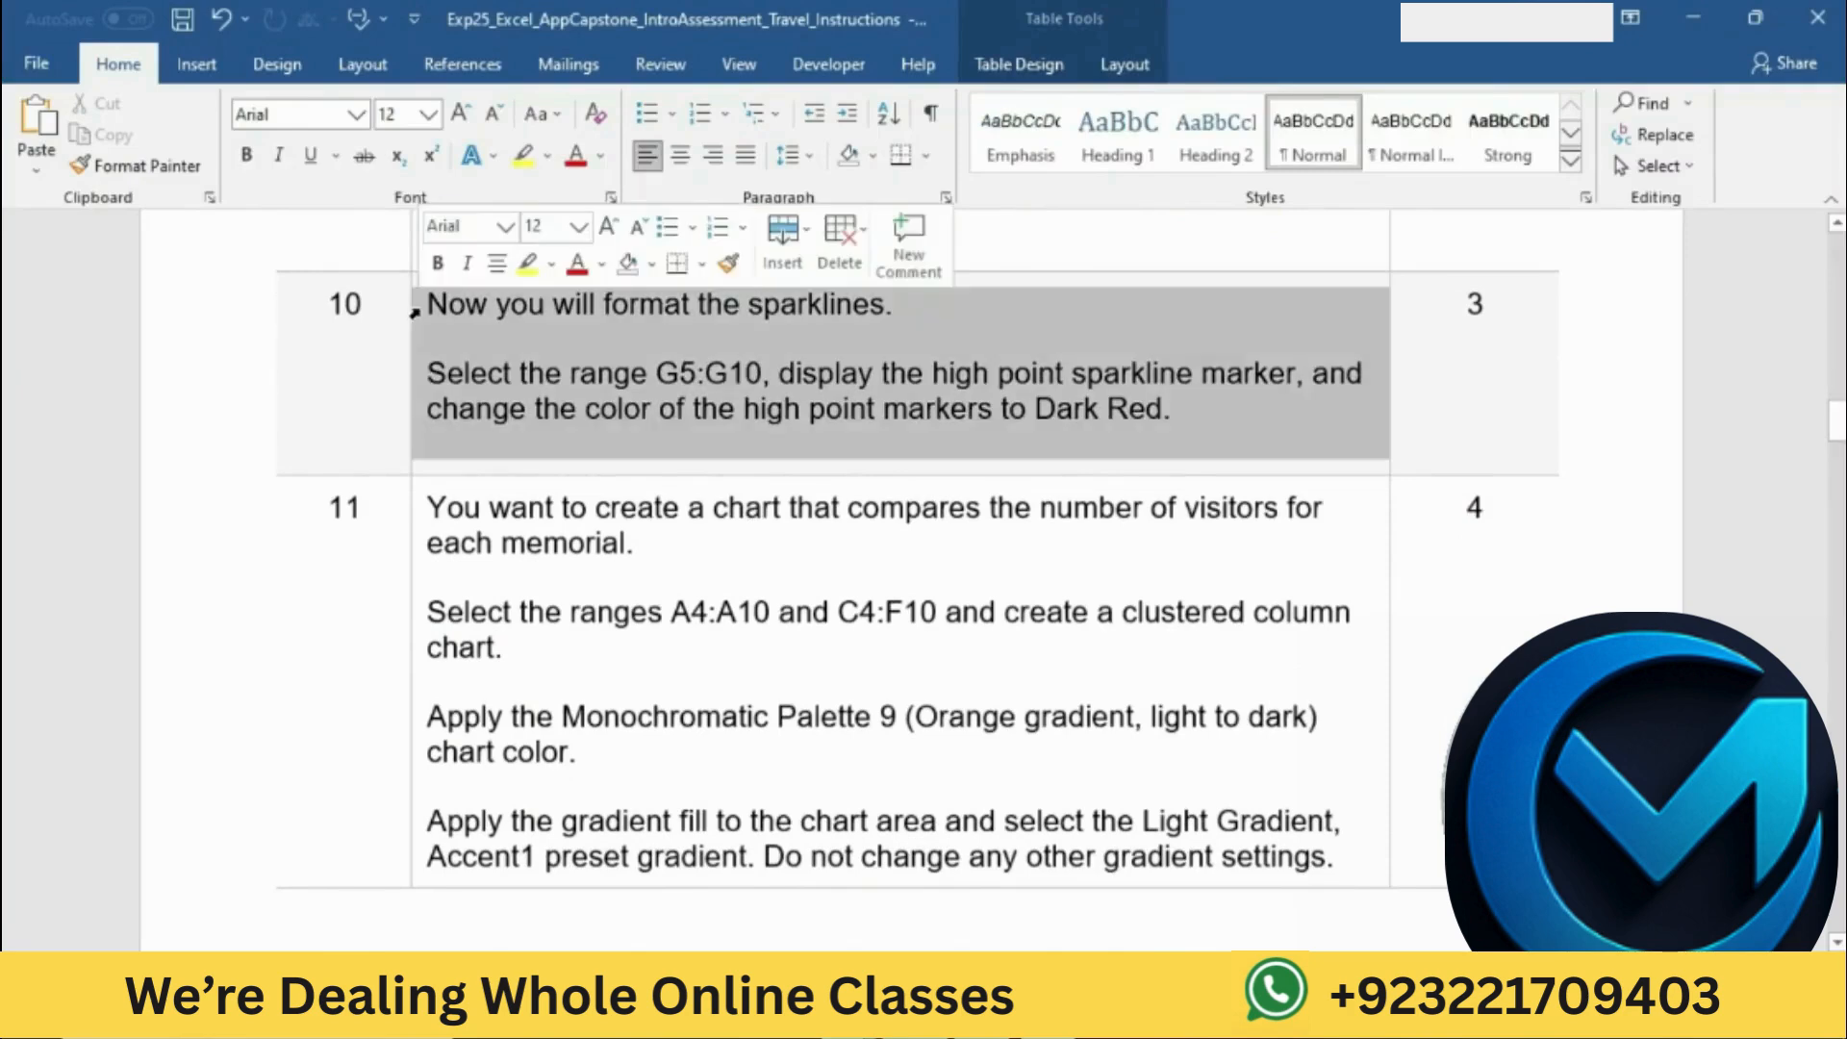
pyautogui.click(527, 264)
pyautogui.click(519, 293)
pyautogui.click(581, 373)
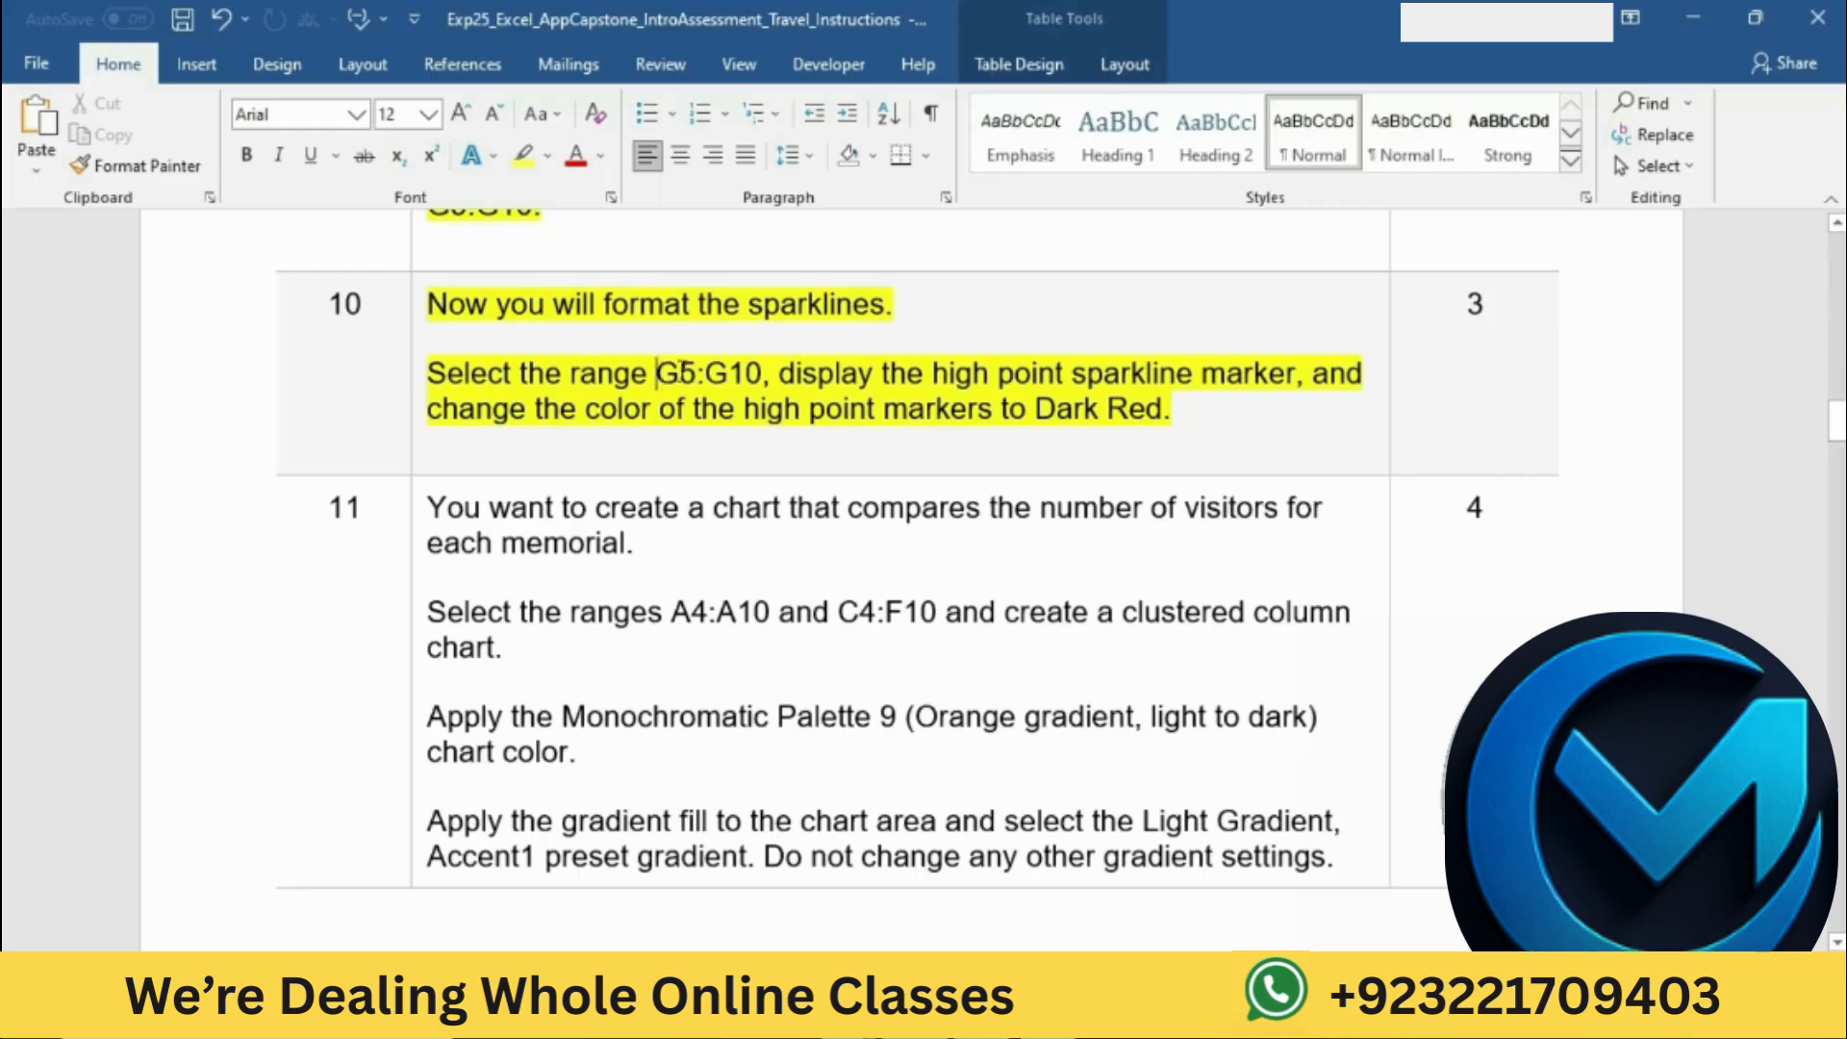
# Step: Copy the range G5:G10 from the Word instructions, select it on DC2024 in Excel, and display the sparklines' high point markers
pyautogui.moveTo(656, 374); pyautogui.dragTo(762, 375)
pyautogui.hotkey('ctrl', 'c')
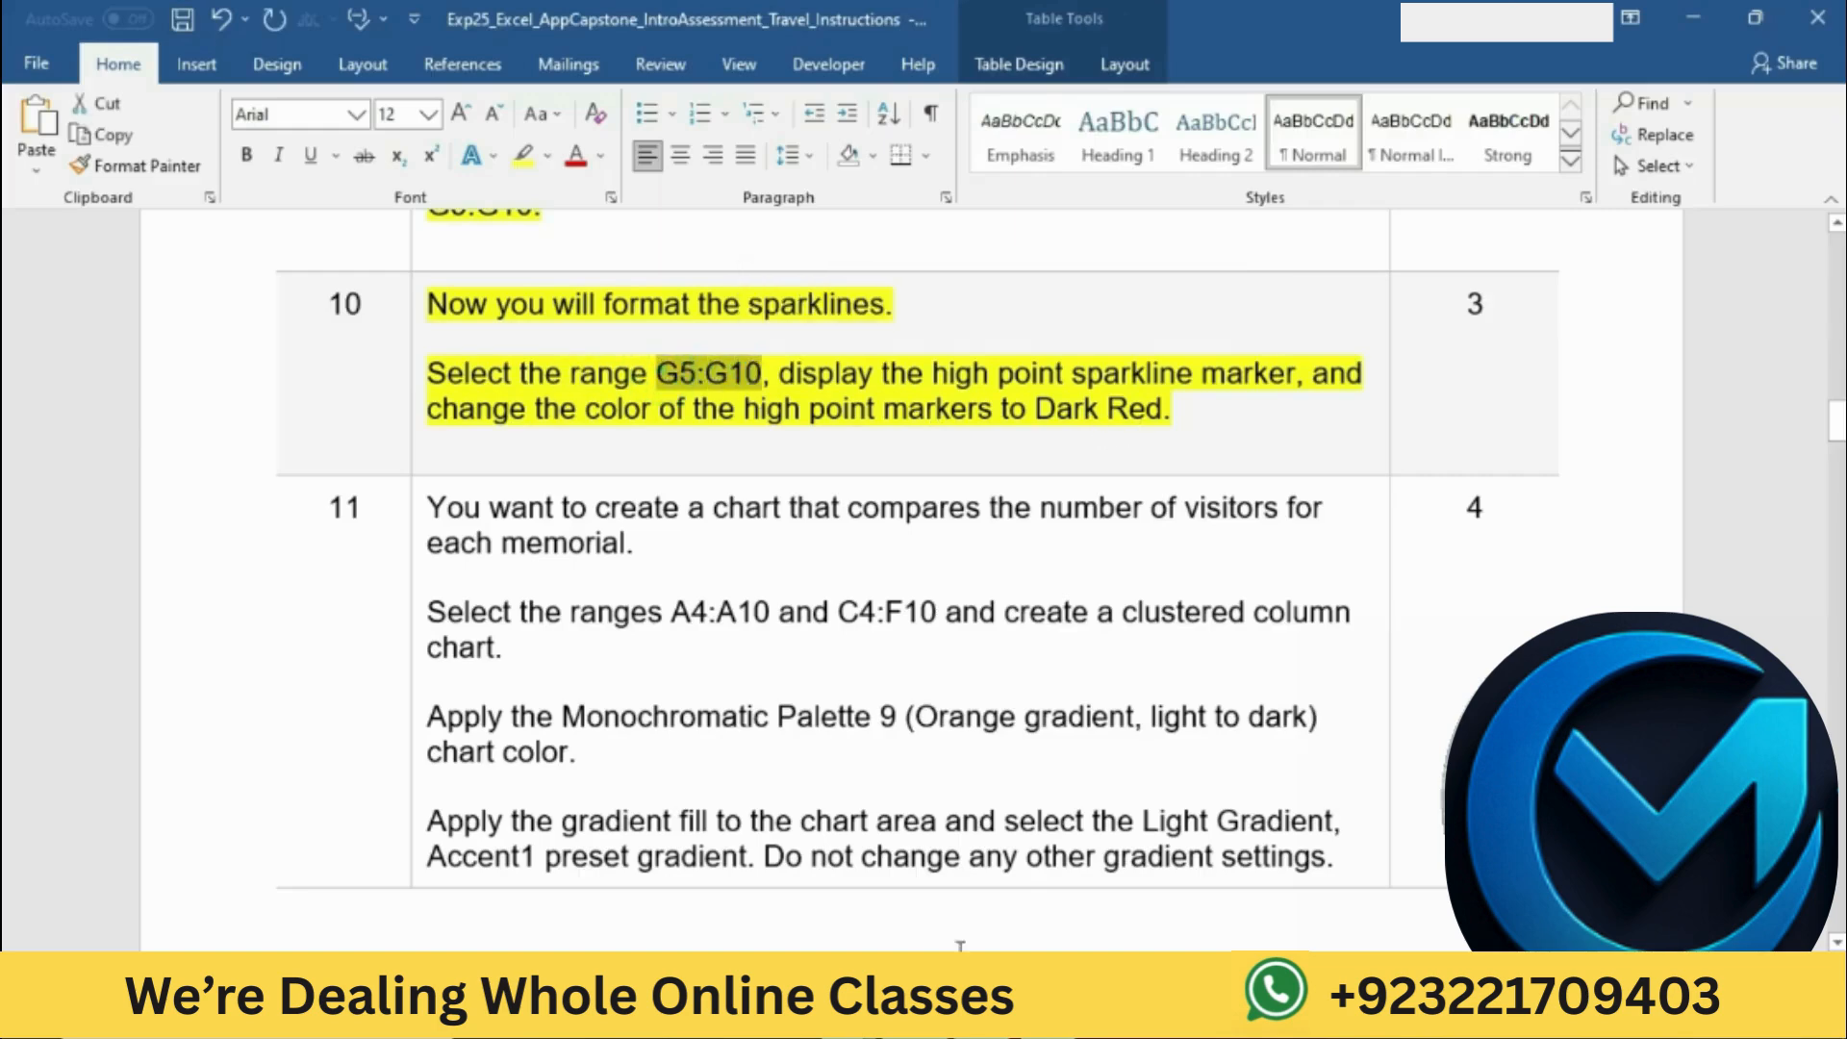
pyautogui.hotkey('alt', 'Tab')
pyautogui.click(109, 248)
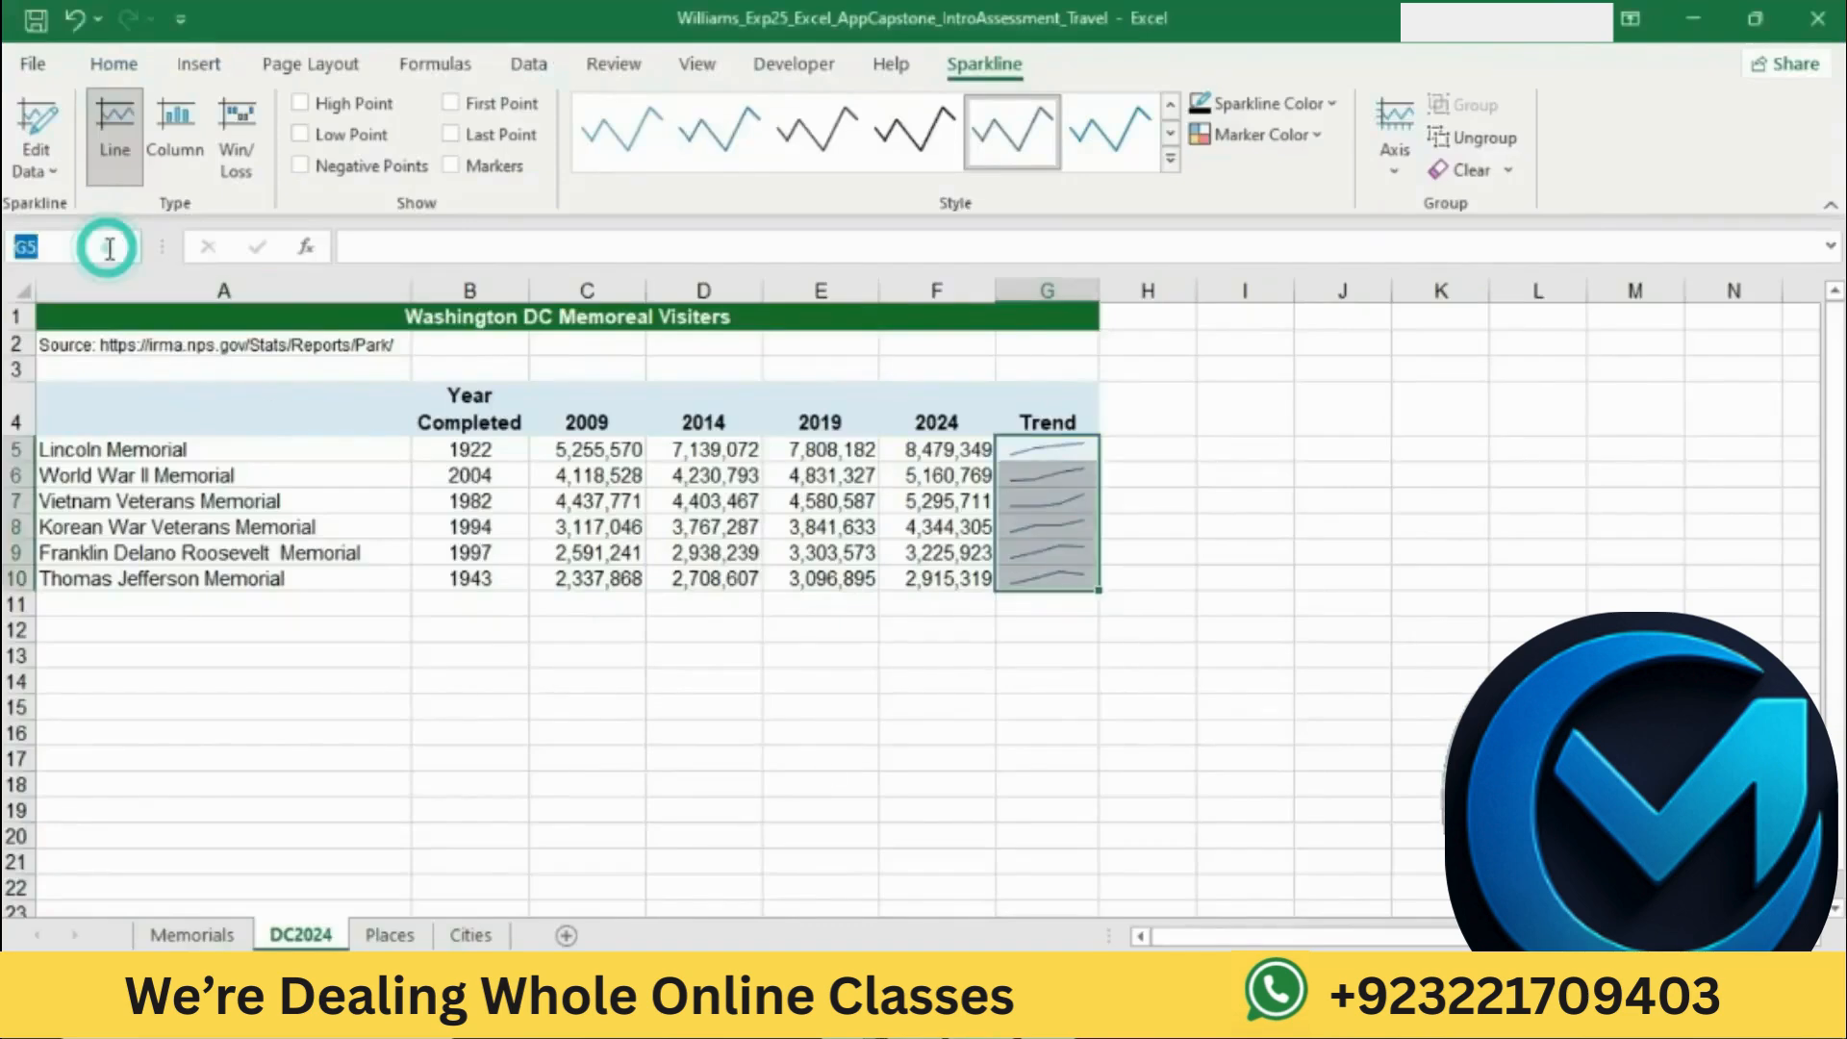
pyautogui.hotkey('ctrl', 'v')
pyautogui.press('Return')
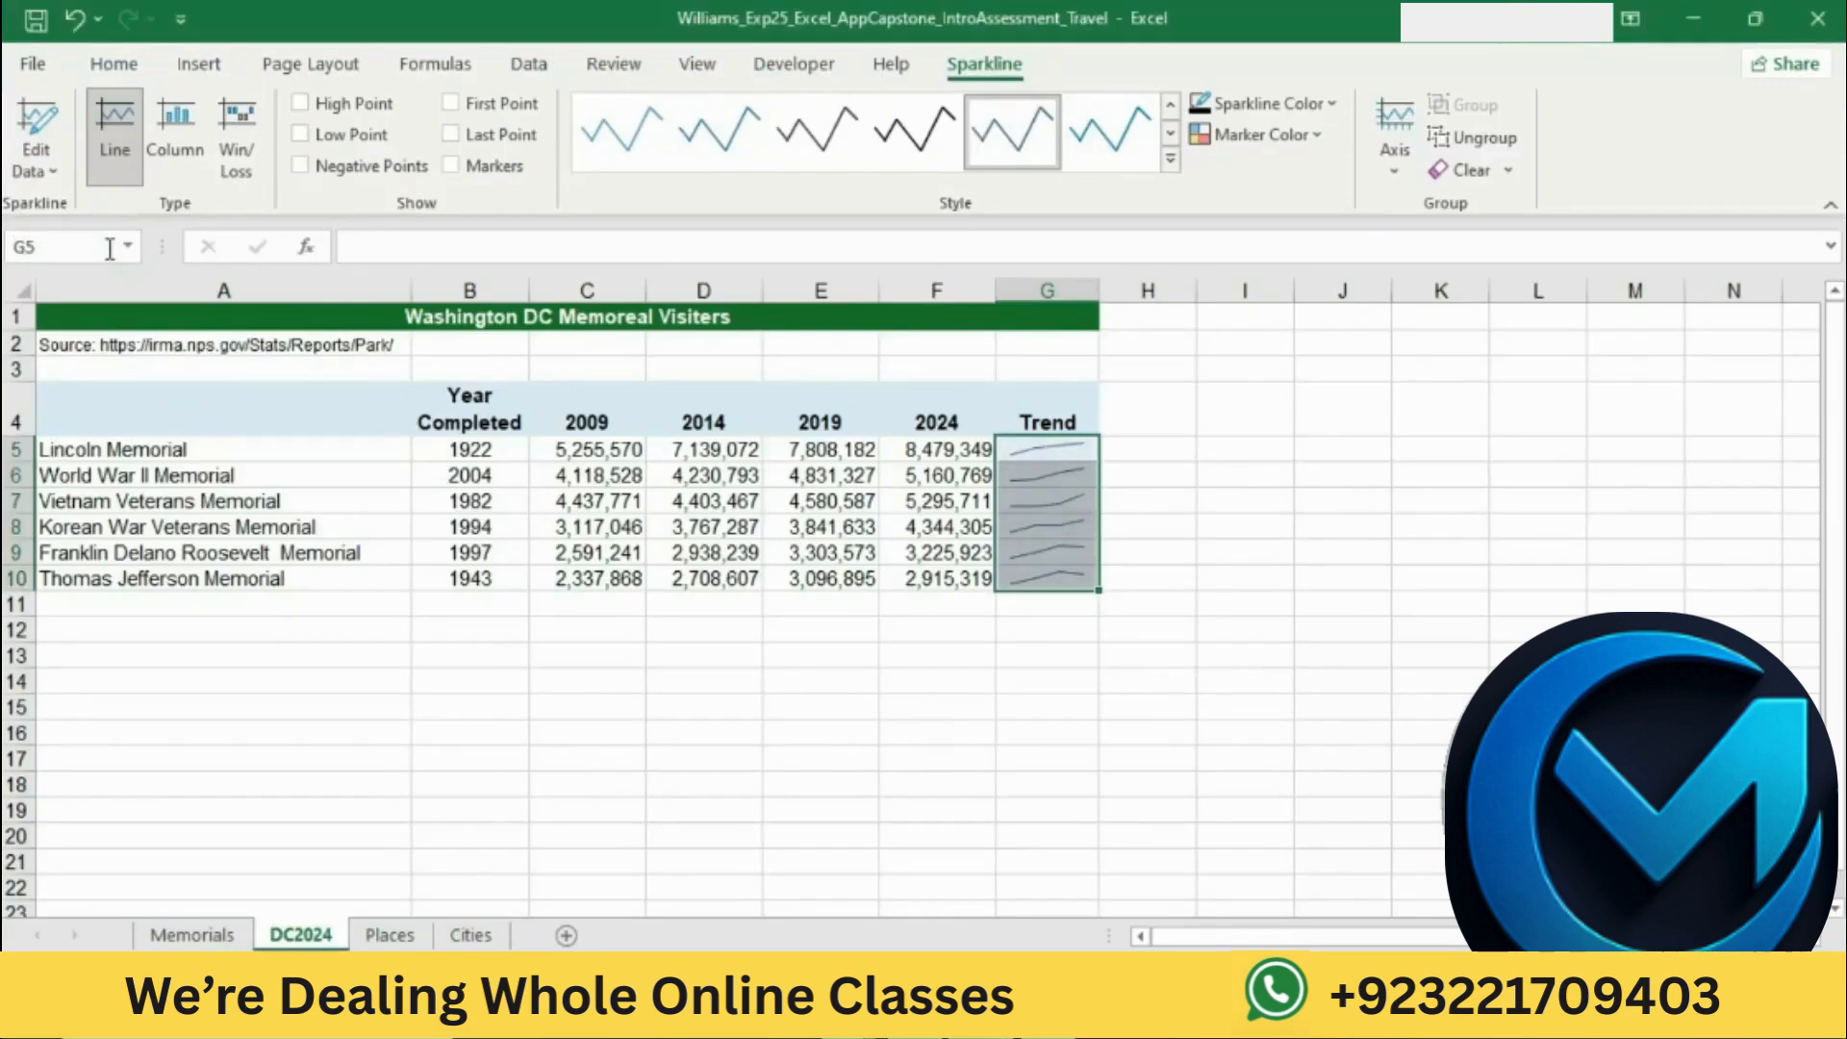
pyautogui.hotkey('alt', 'Tab')
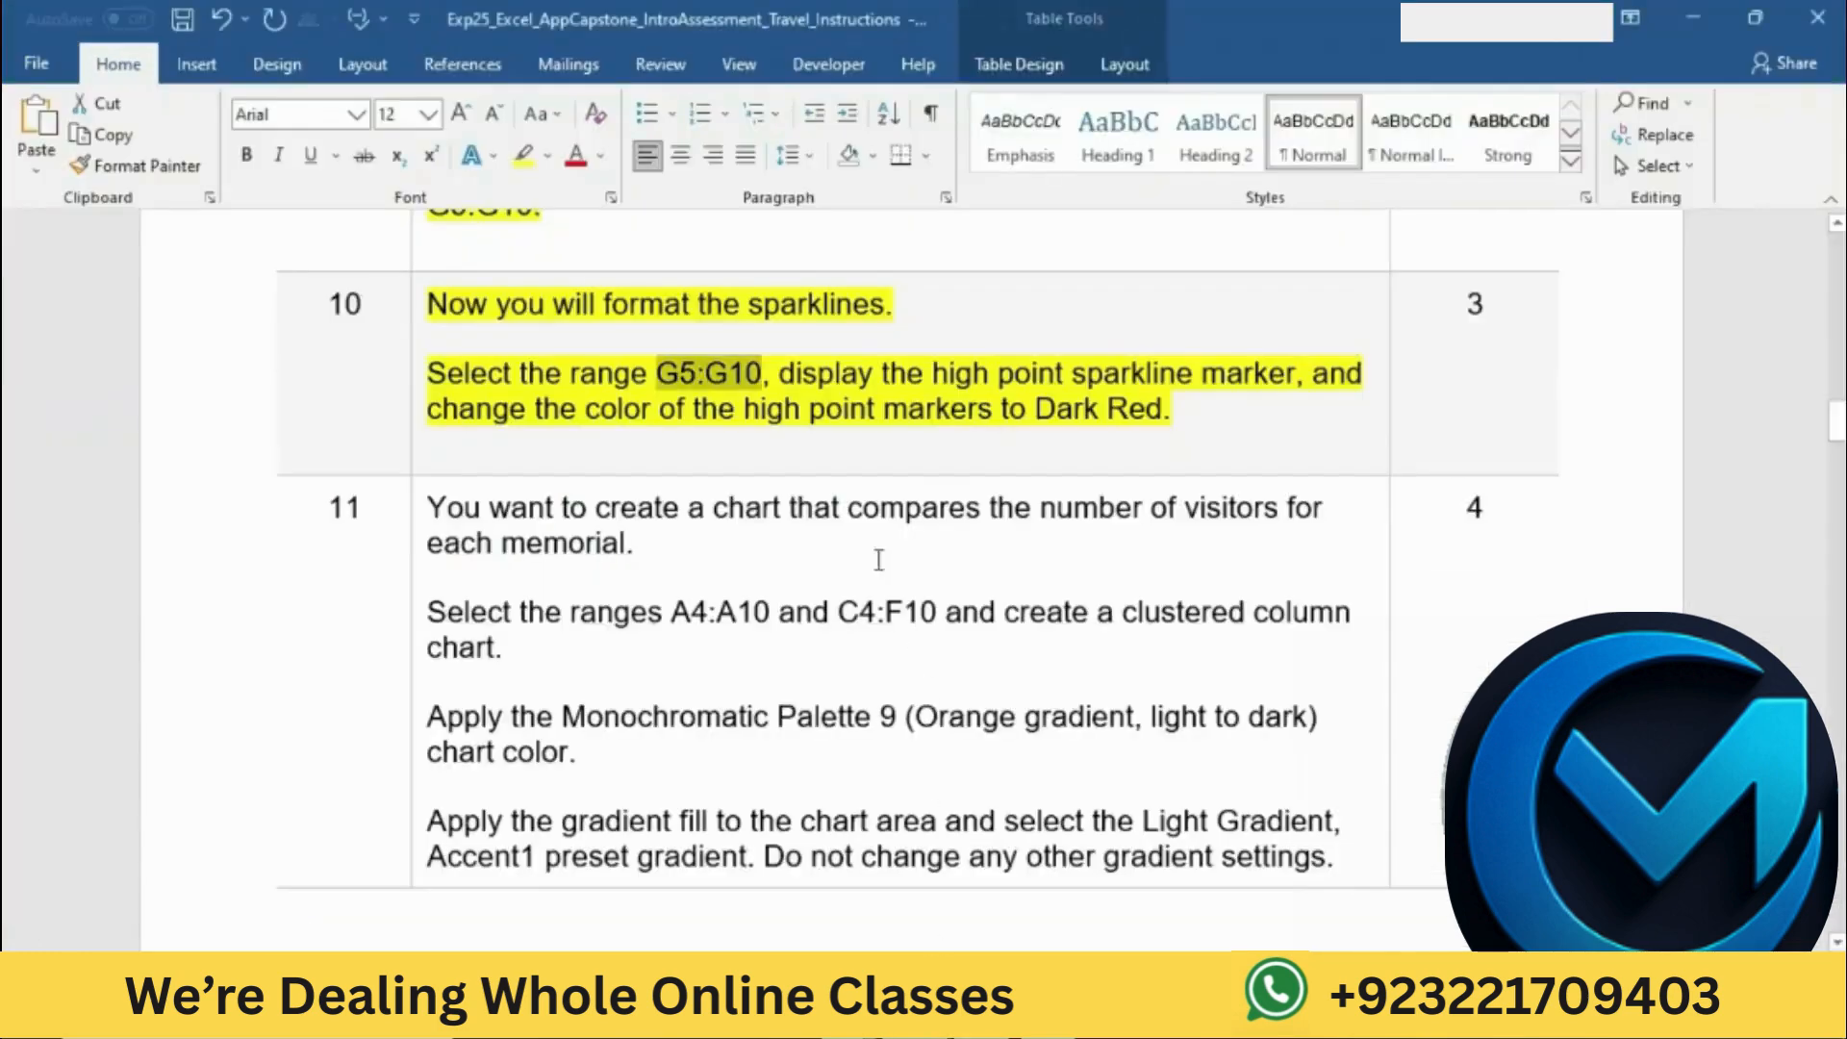
pyautogui.moveTo(794, 371); pyautogui.dragTo(1295, 373)
pyautogui.hotkey('alt', 'Tab')
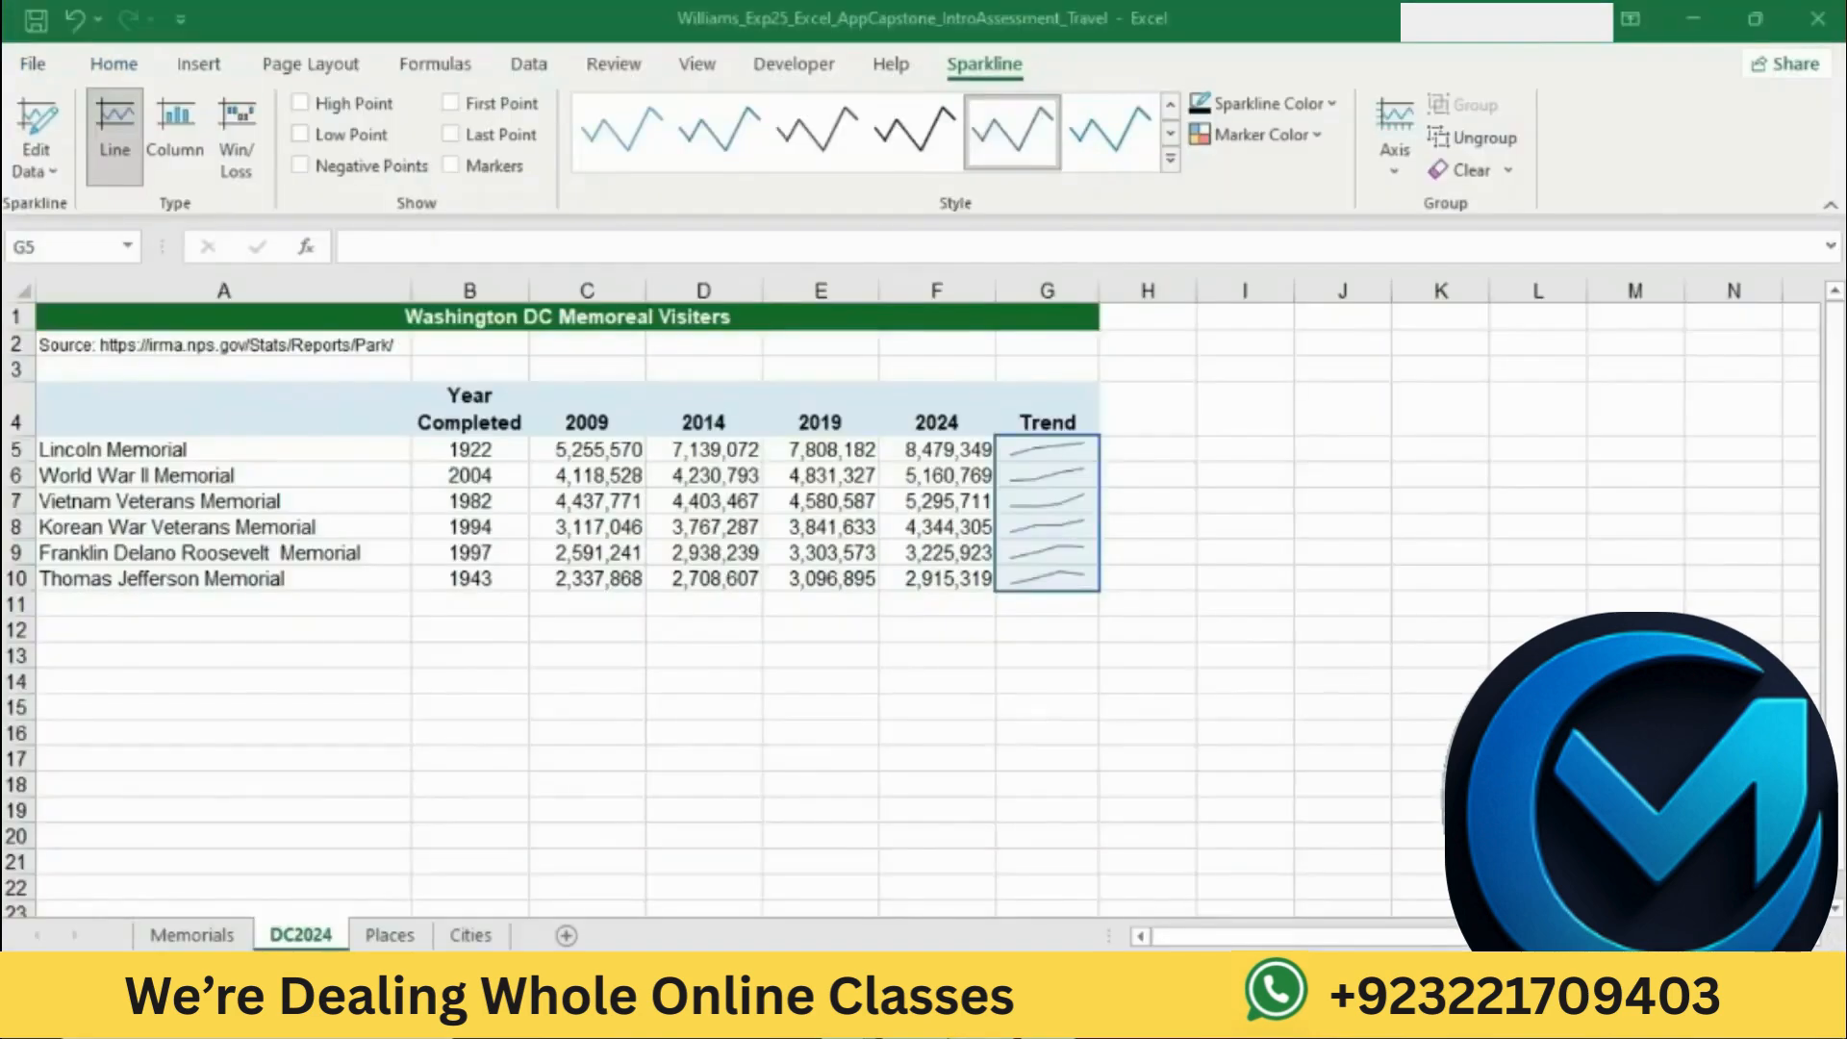
pyautogui.click(321, 113)
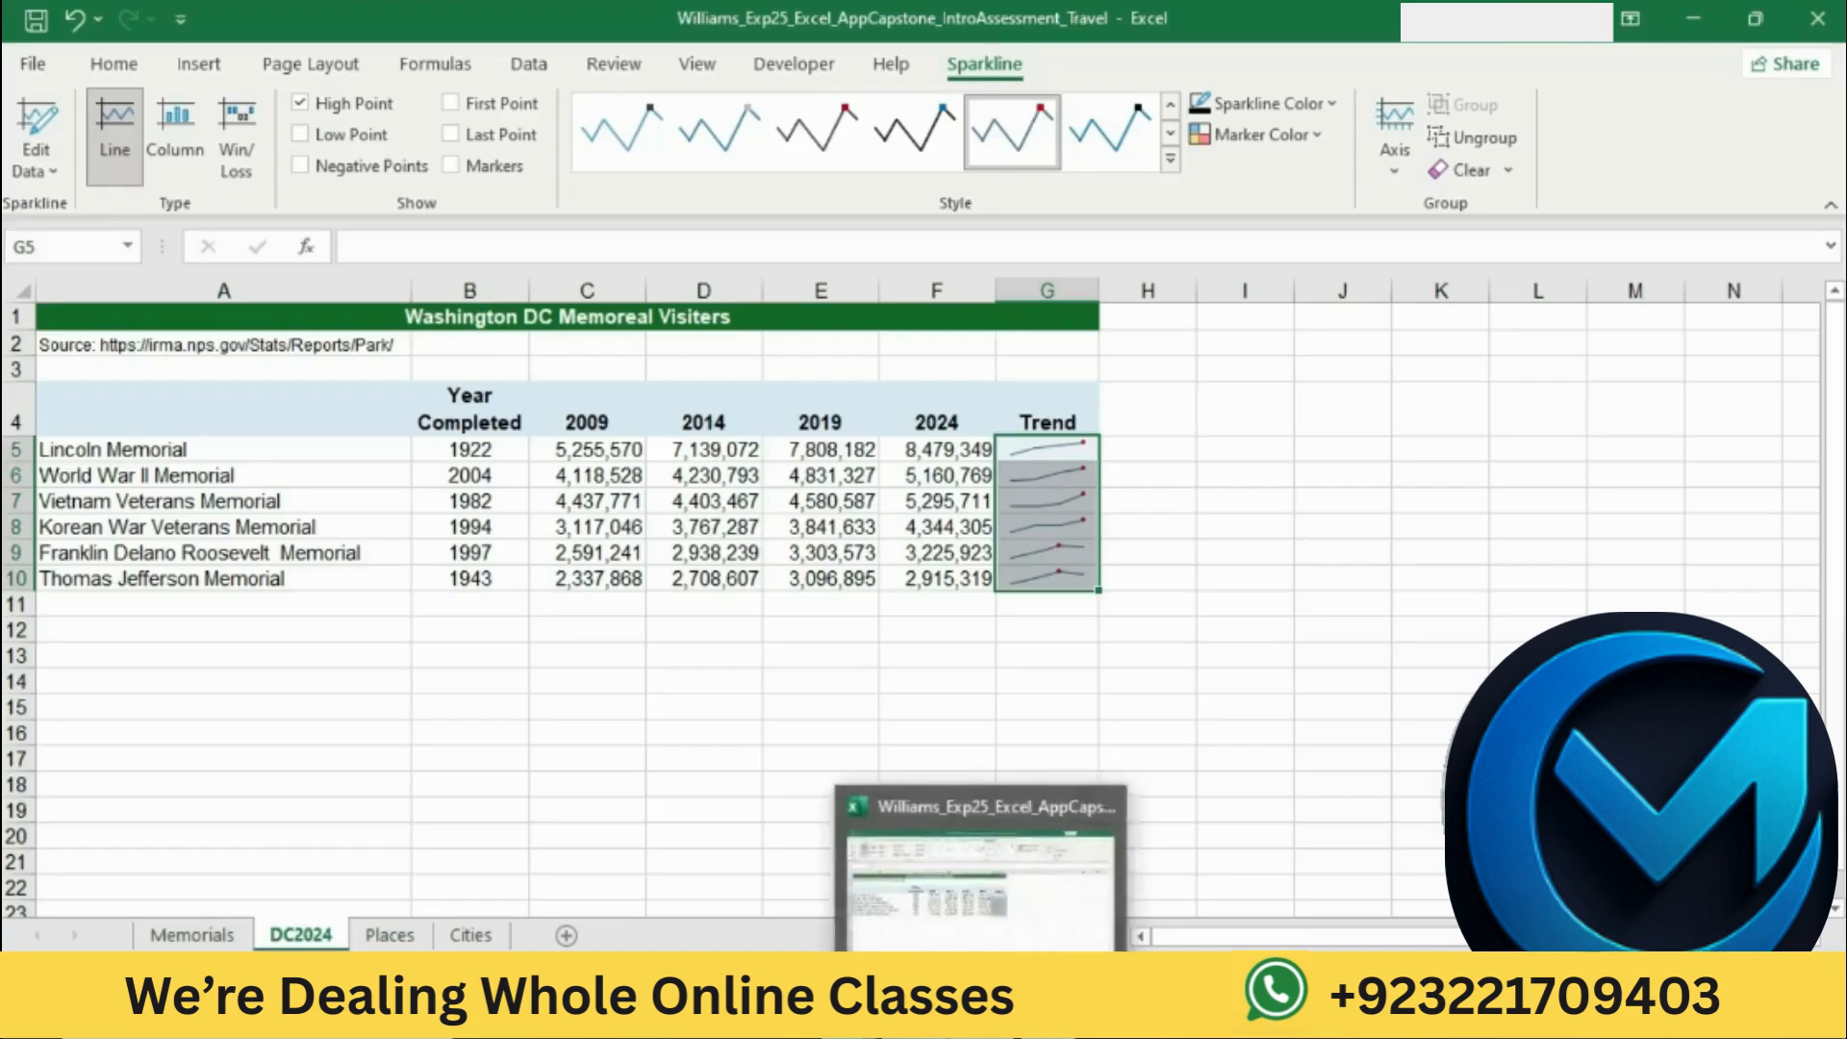
# Step: Mark the marker color instruction in Word, switch to Excel, and set the sparklines' high point marker color to Dark Red
pyautogui.click(945, 1018)
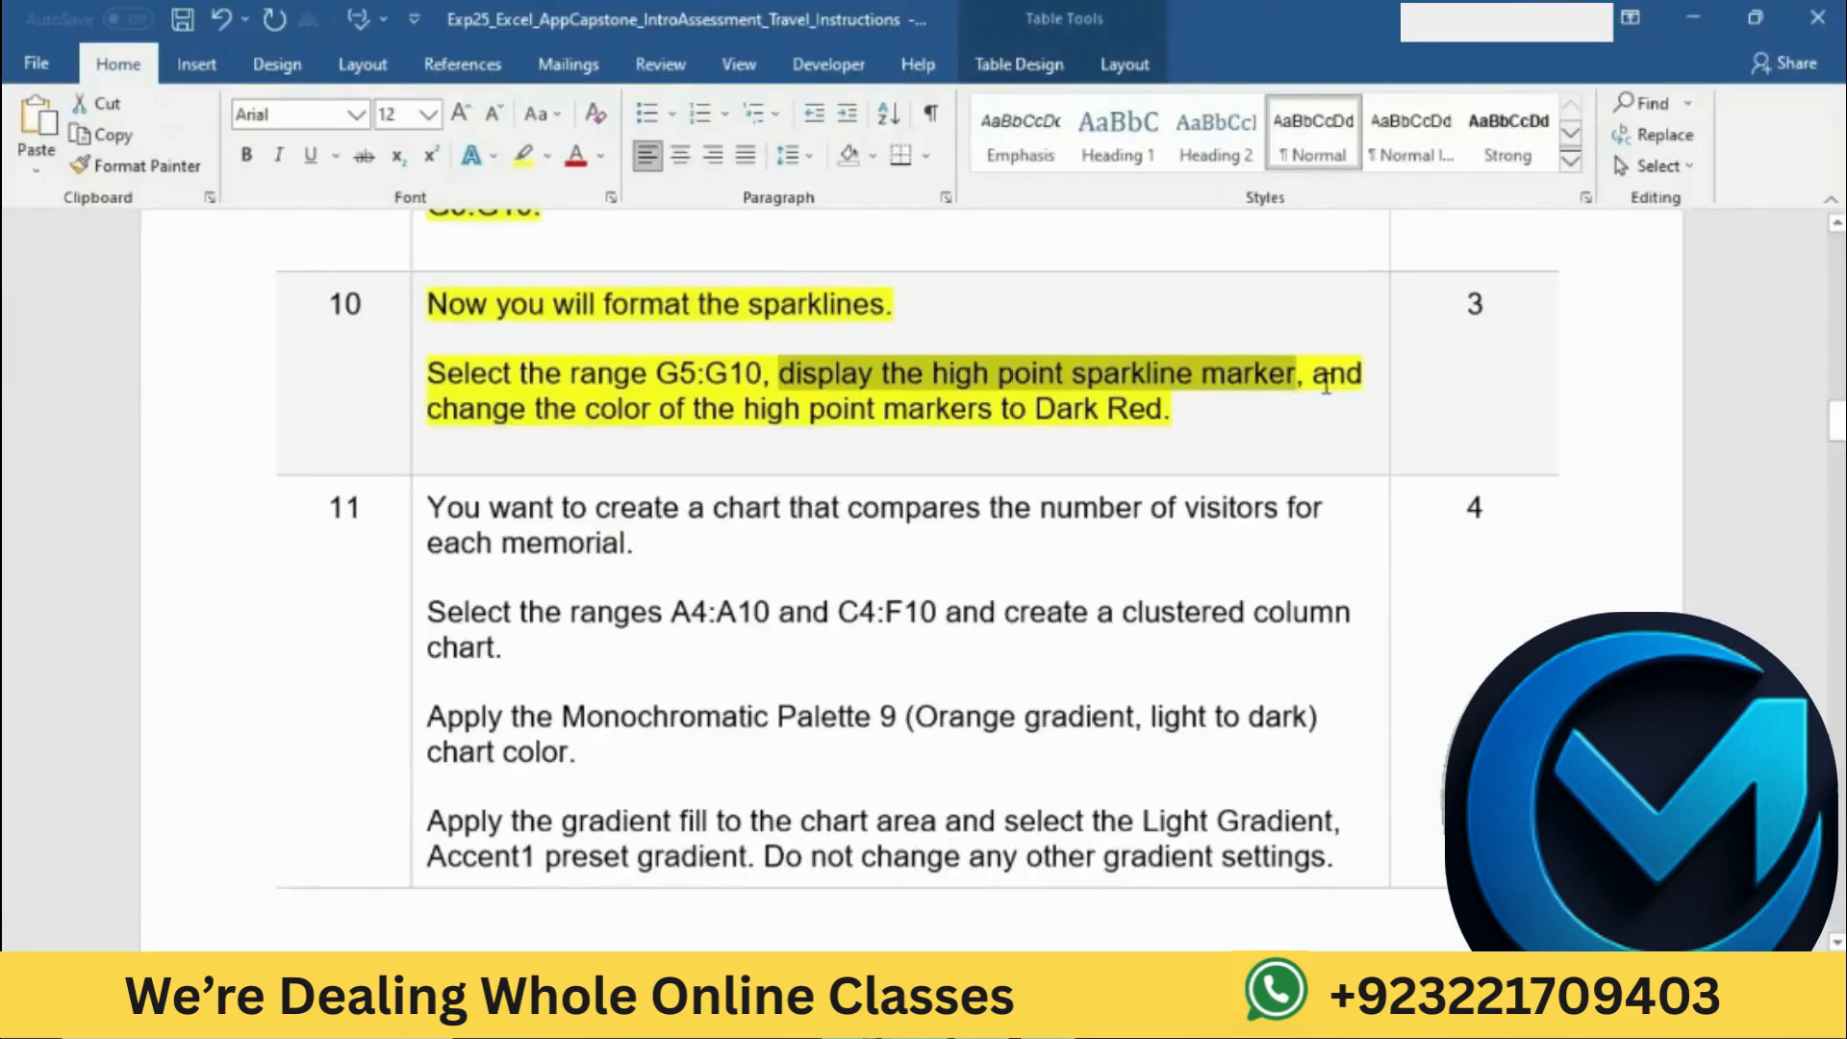
pyautogui.moveTo(1311, 380); pyautogui.dragTo(1283, 400)
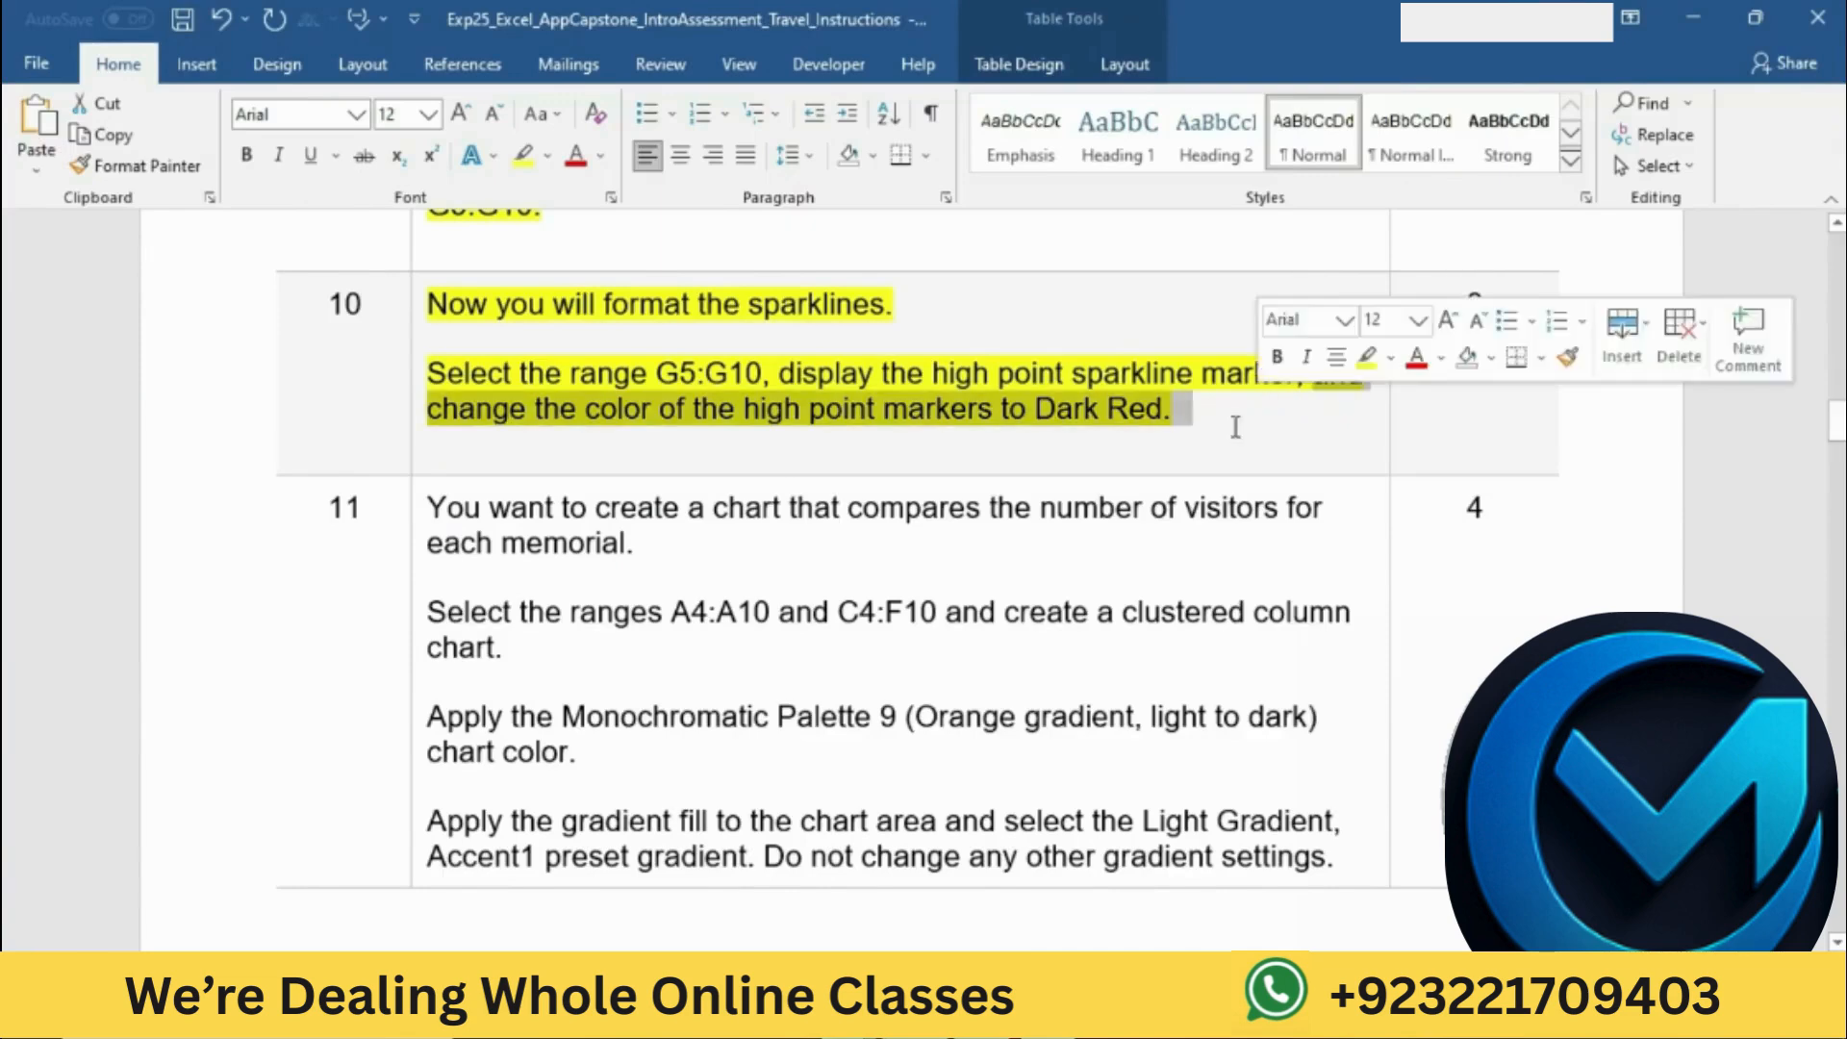
pyautogui.hotkey('alt', 'Tab')
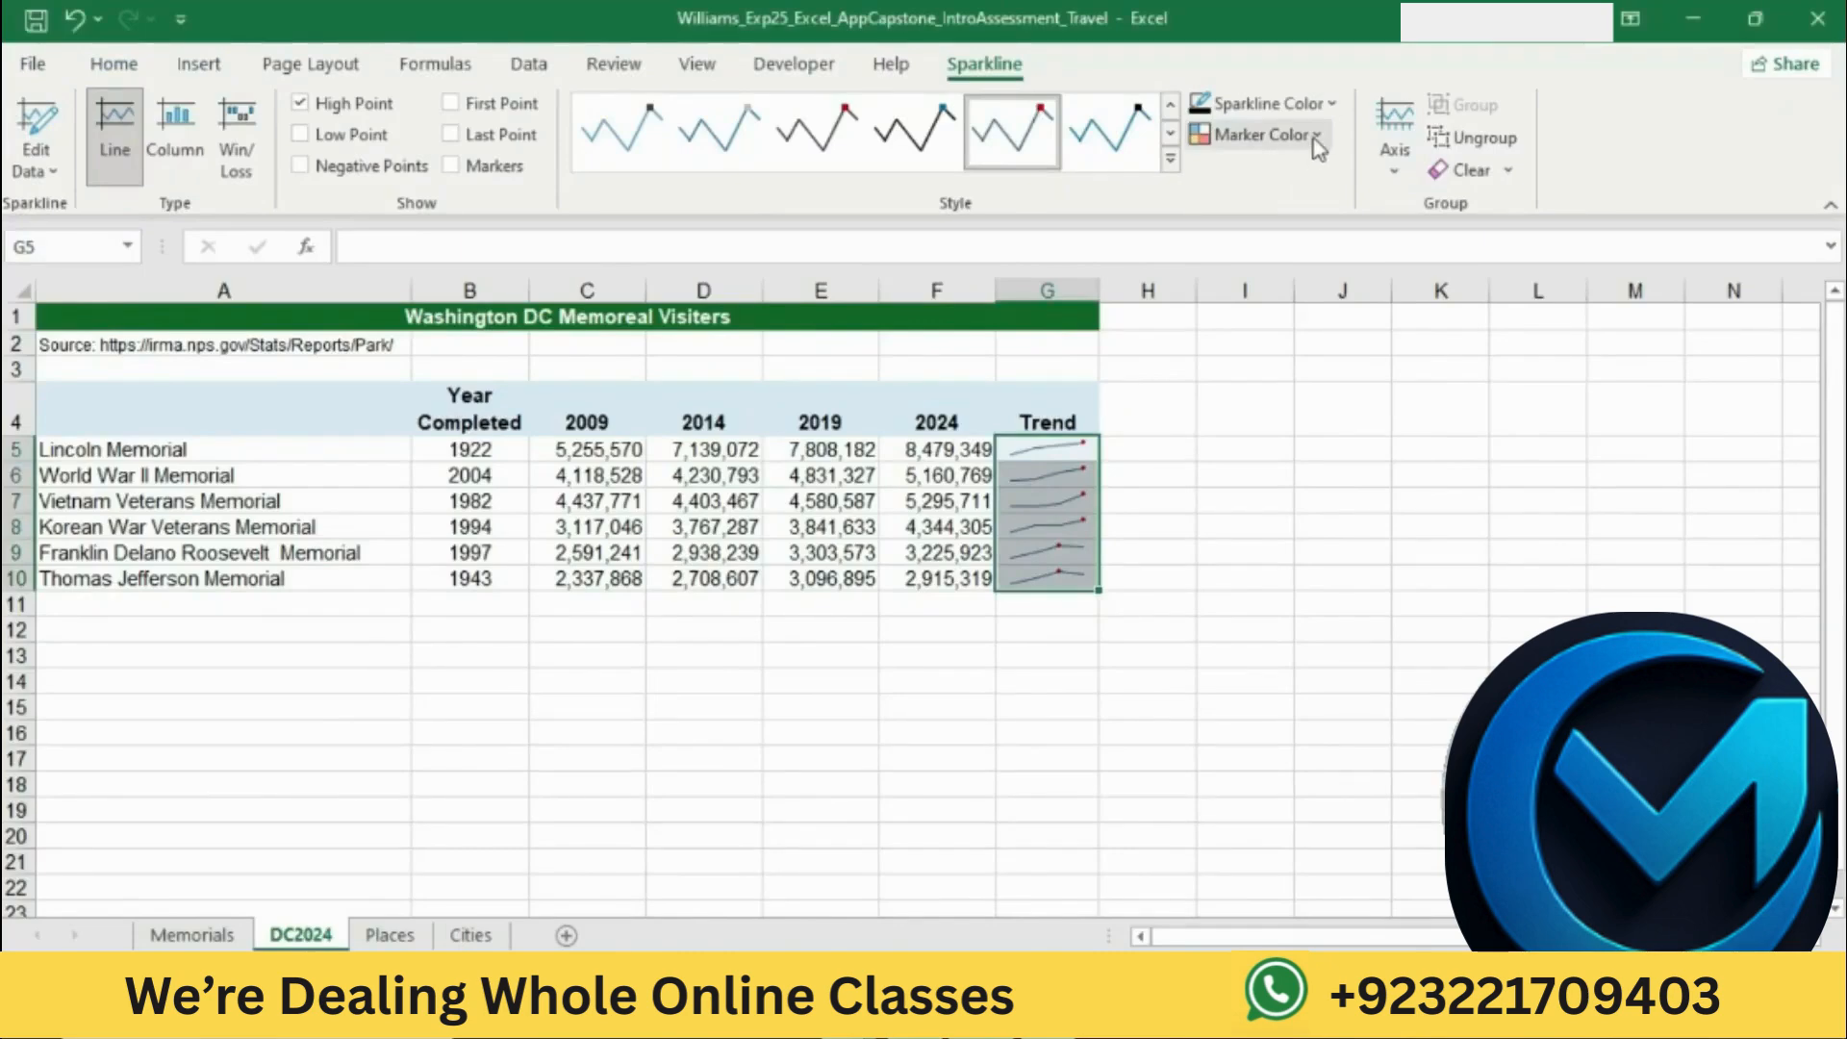
pyautogui.click(1310, 136)
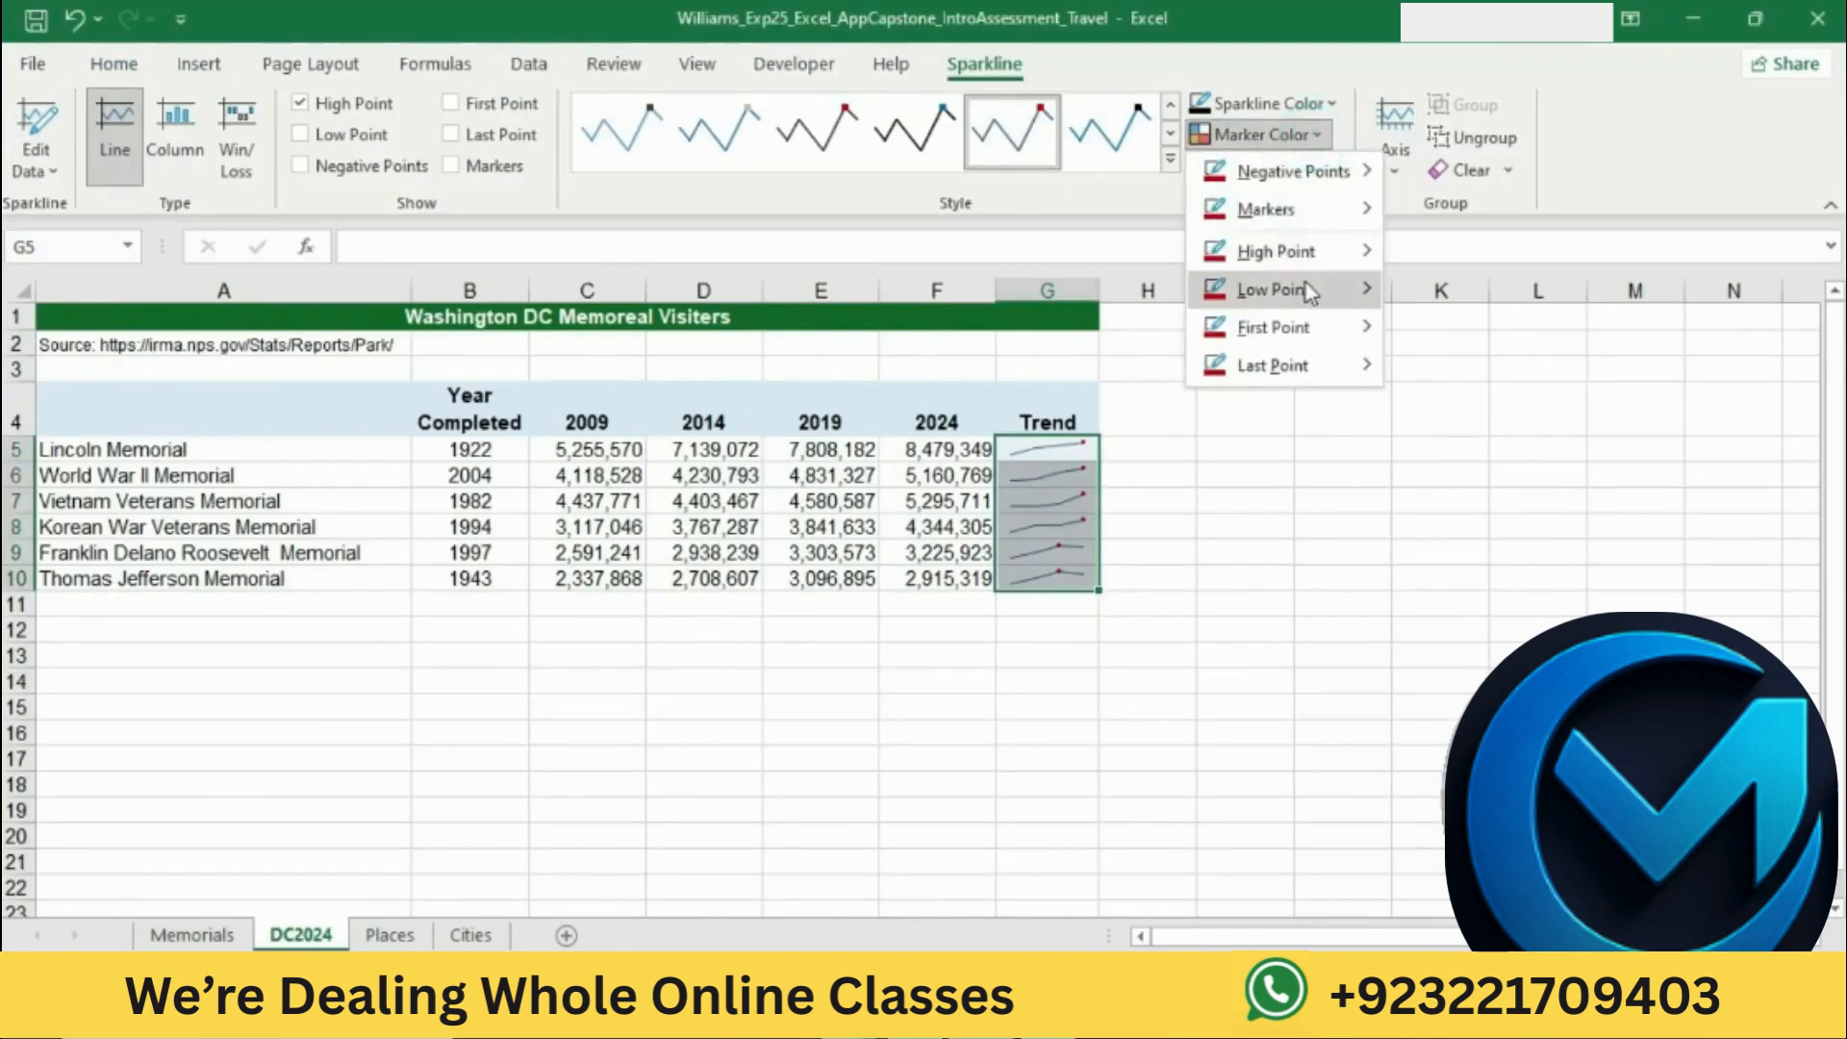
pyautogui.moveTo(1294, 254)
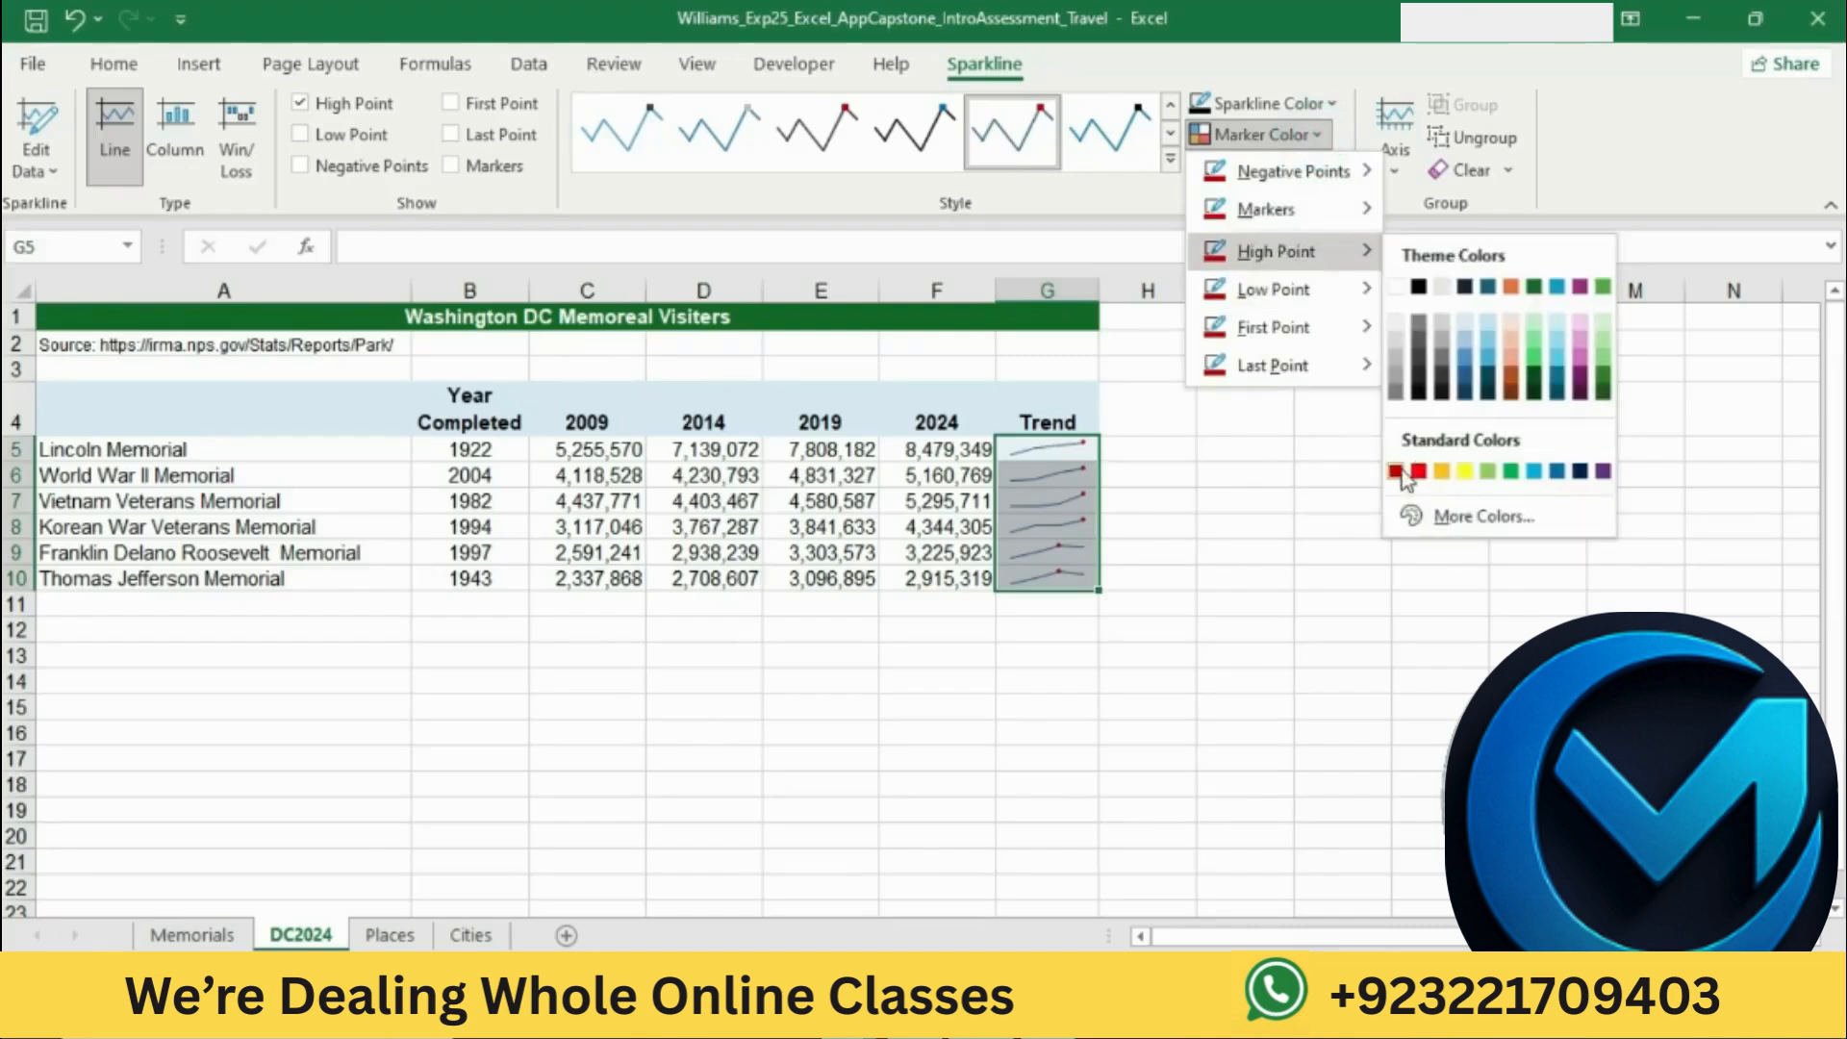
pyautogui.click(1396, 471)
pyautogui.click(1401, 474)
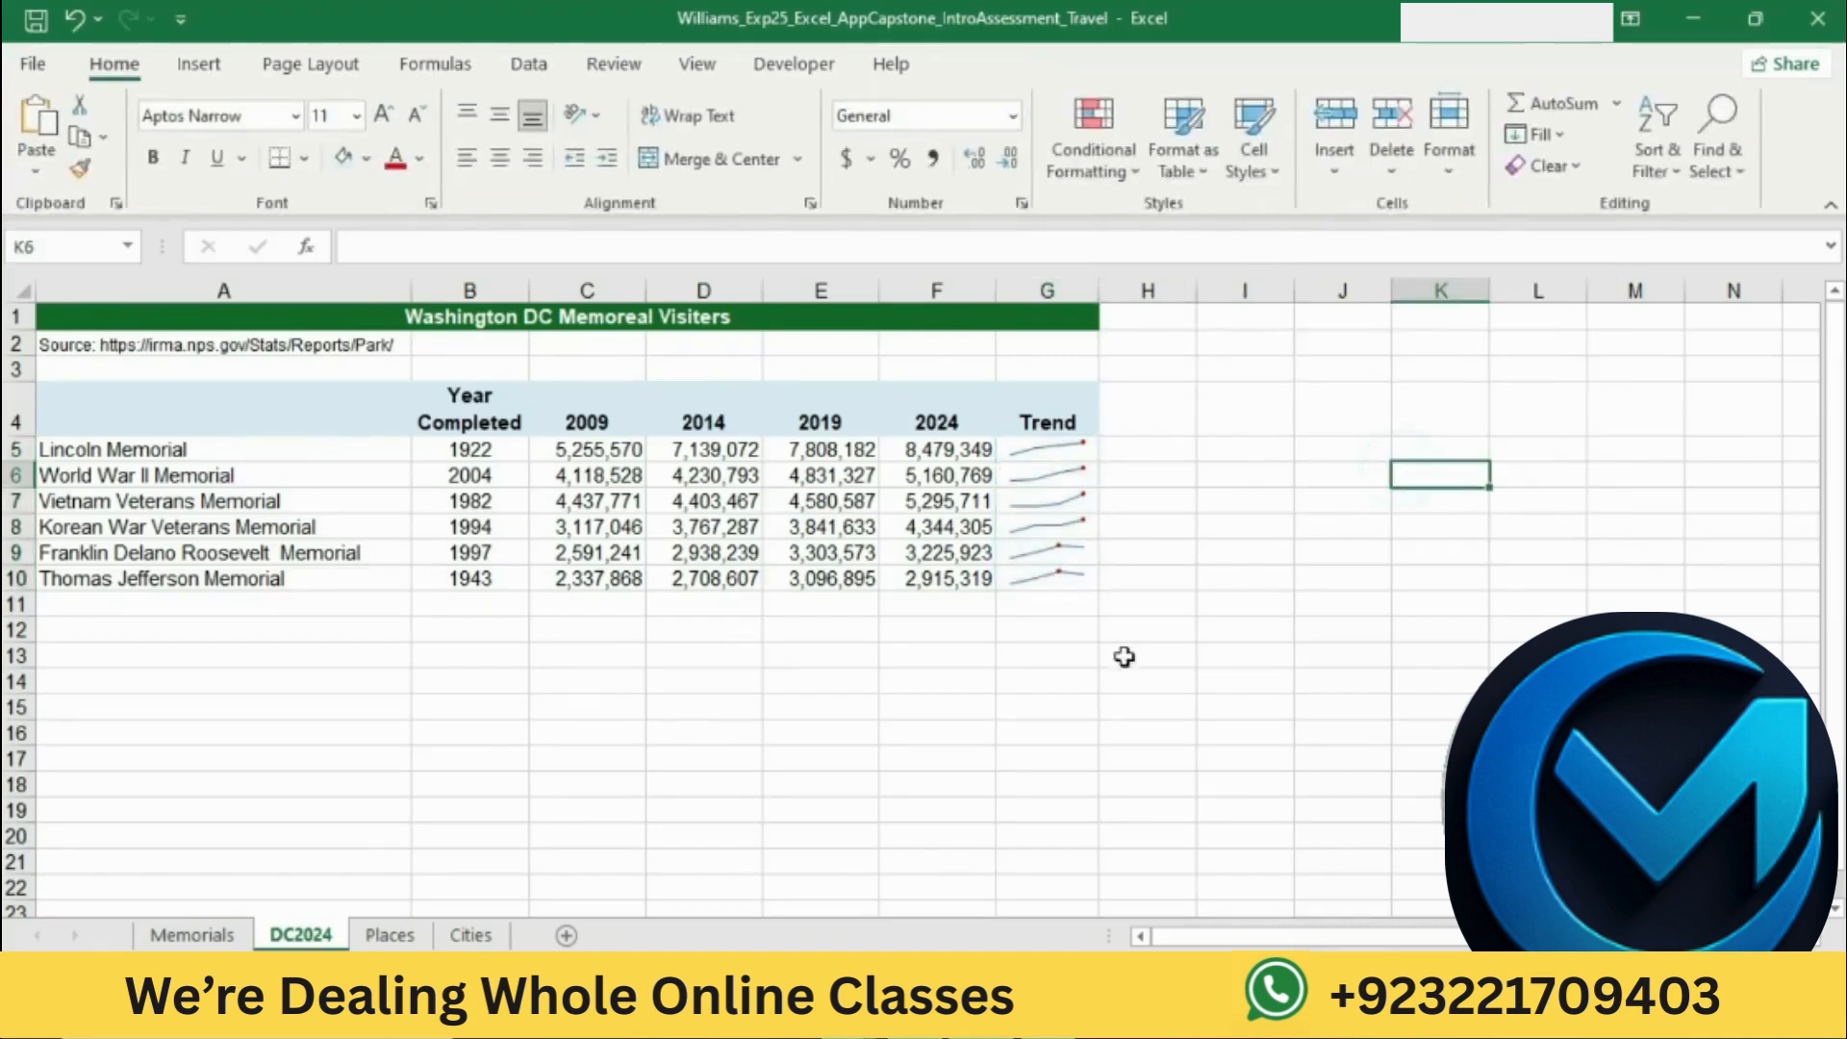
# Step: Return to the Word instructions and highlight the step 11 text about creating a clustered column chart in yellow
pyautogui.click(948, 1015)
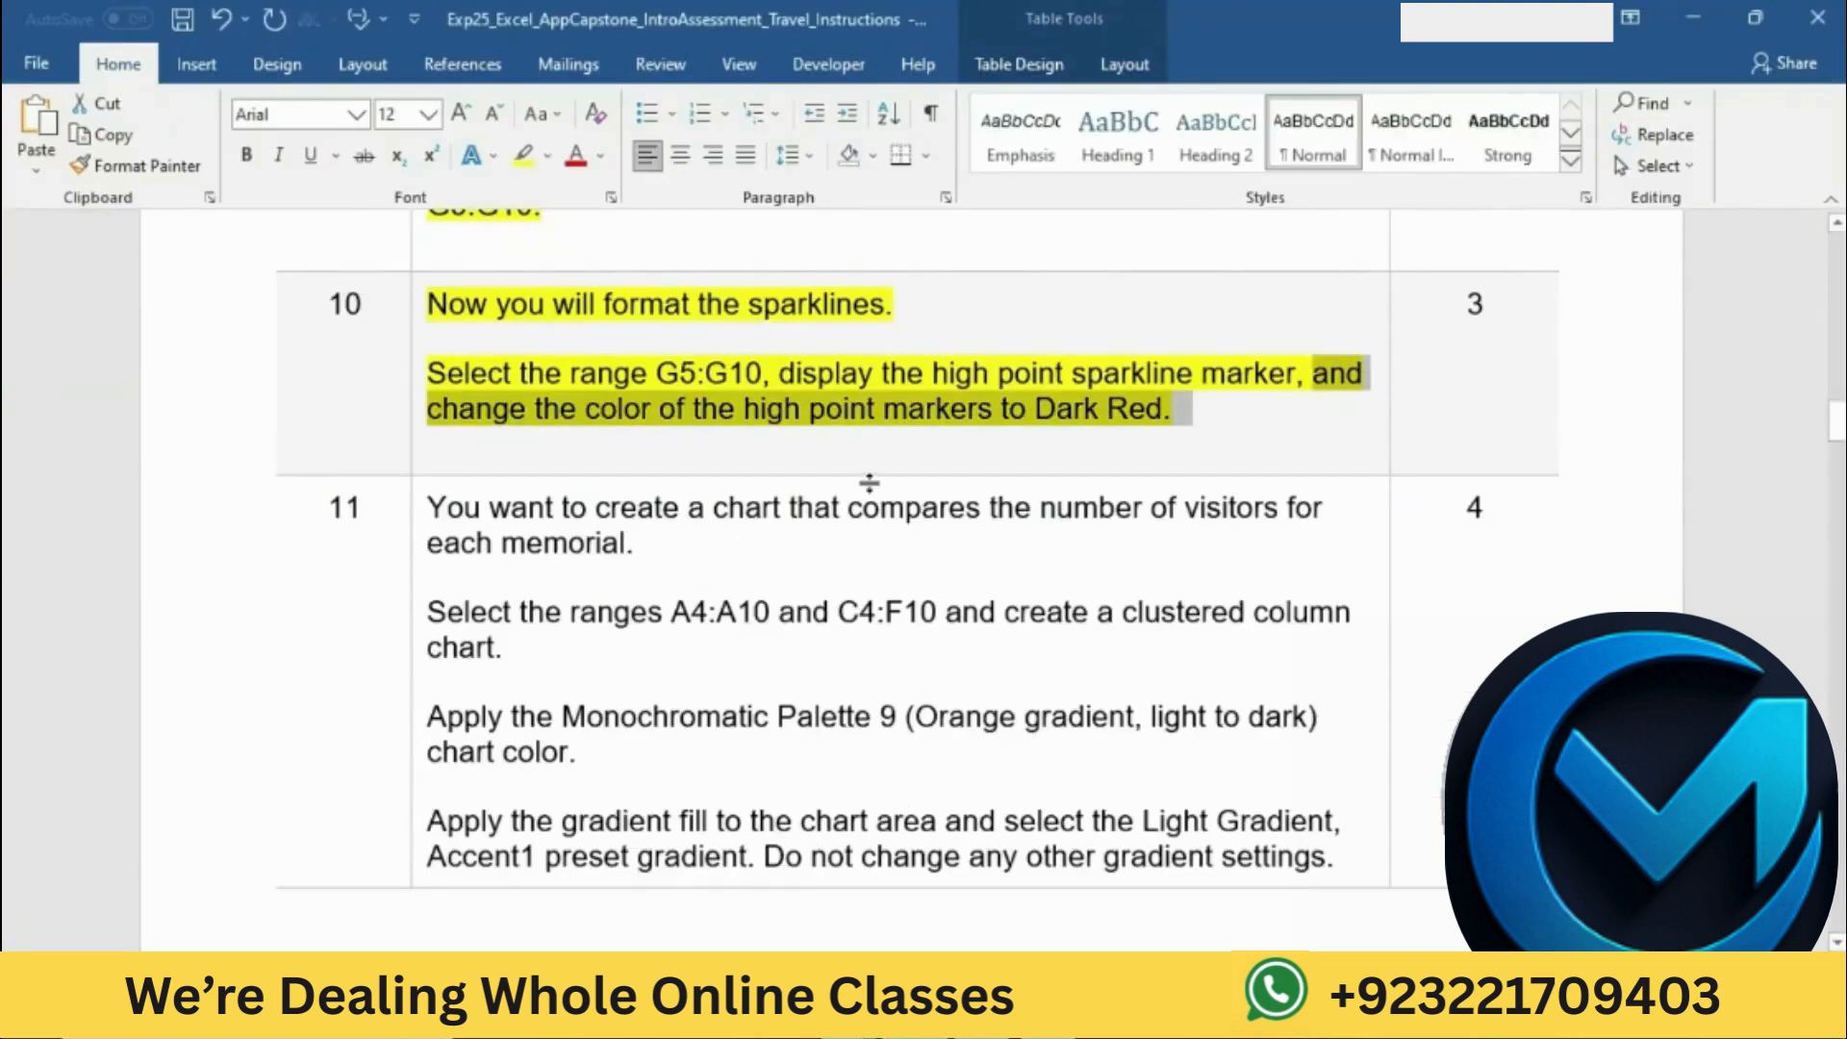
pyautogui.scroll(-2, 870, 483)
pyautogui.scroll(-2, 871, 483)
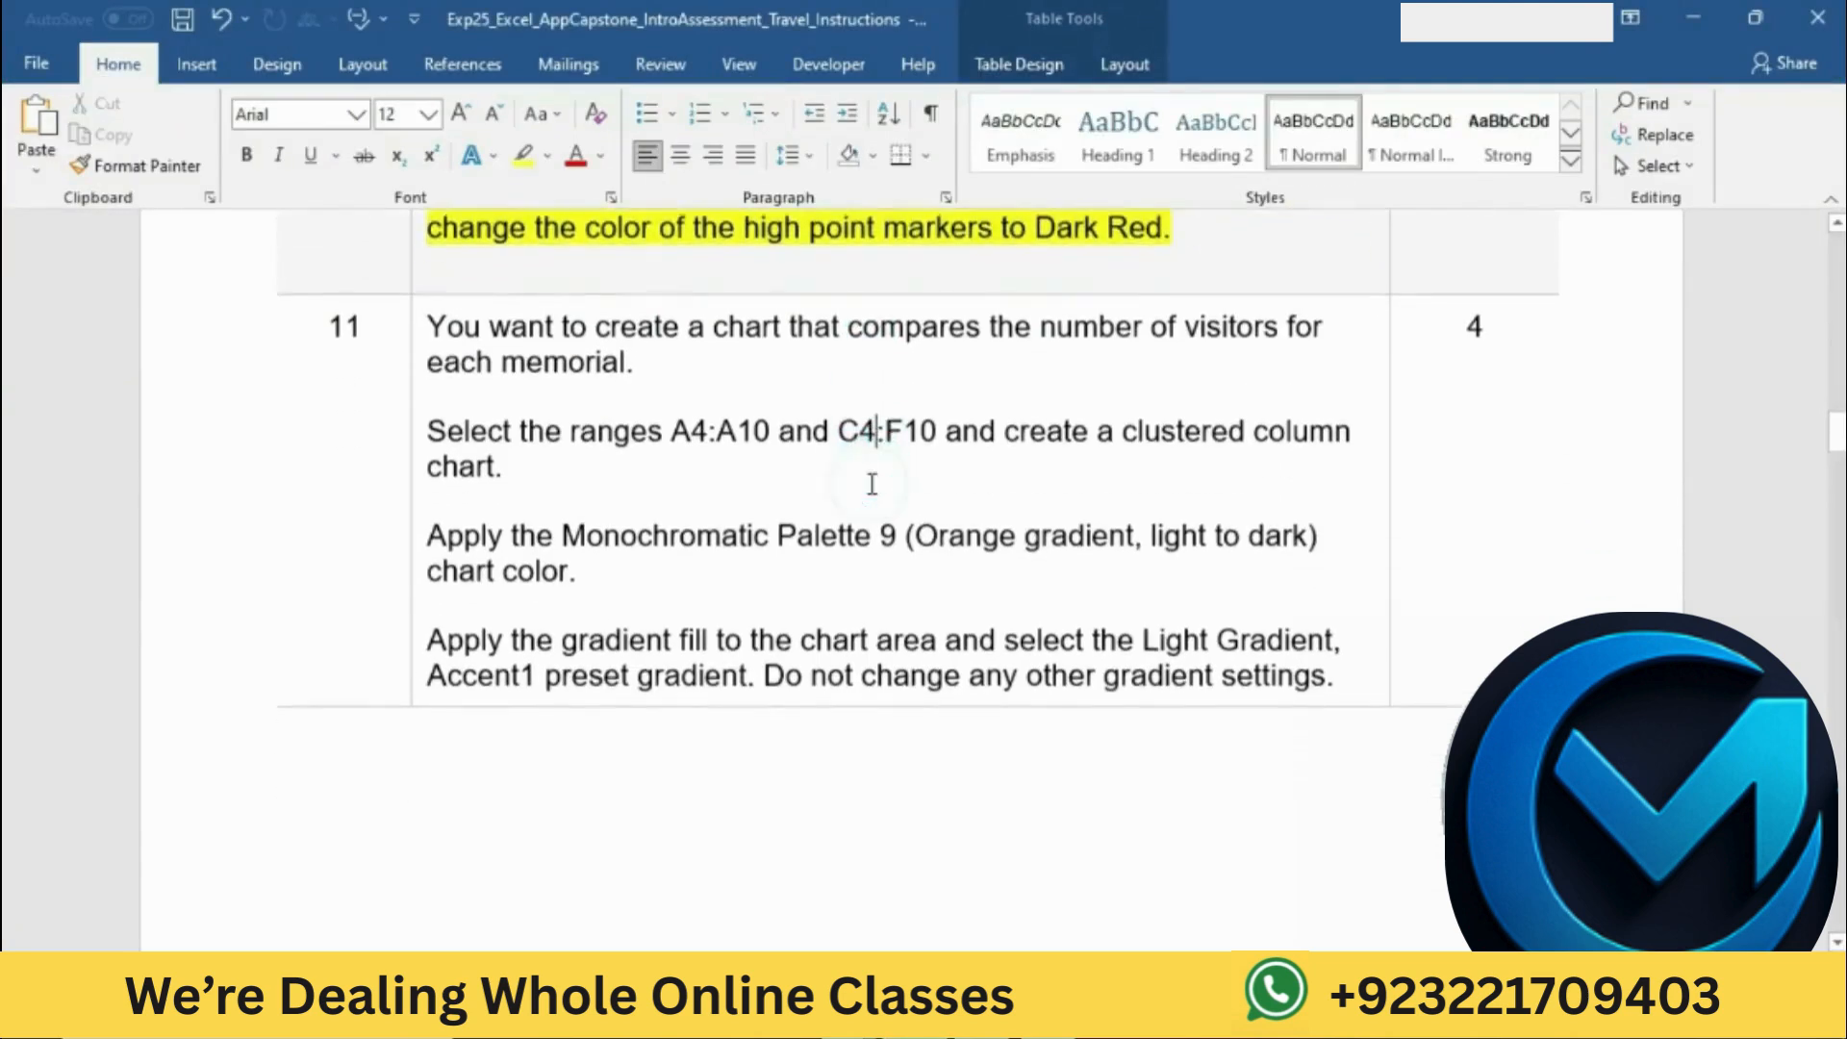
pyautogui.click(412, 330)
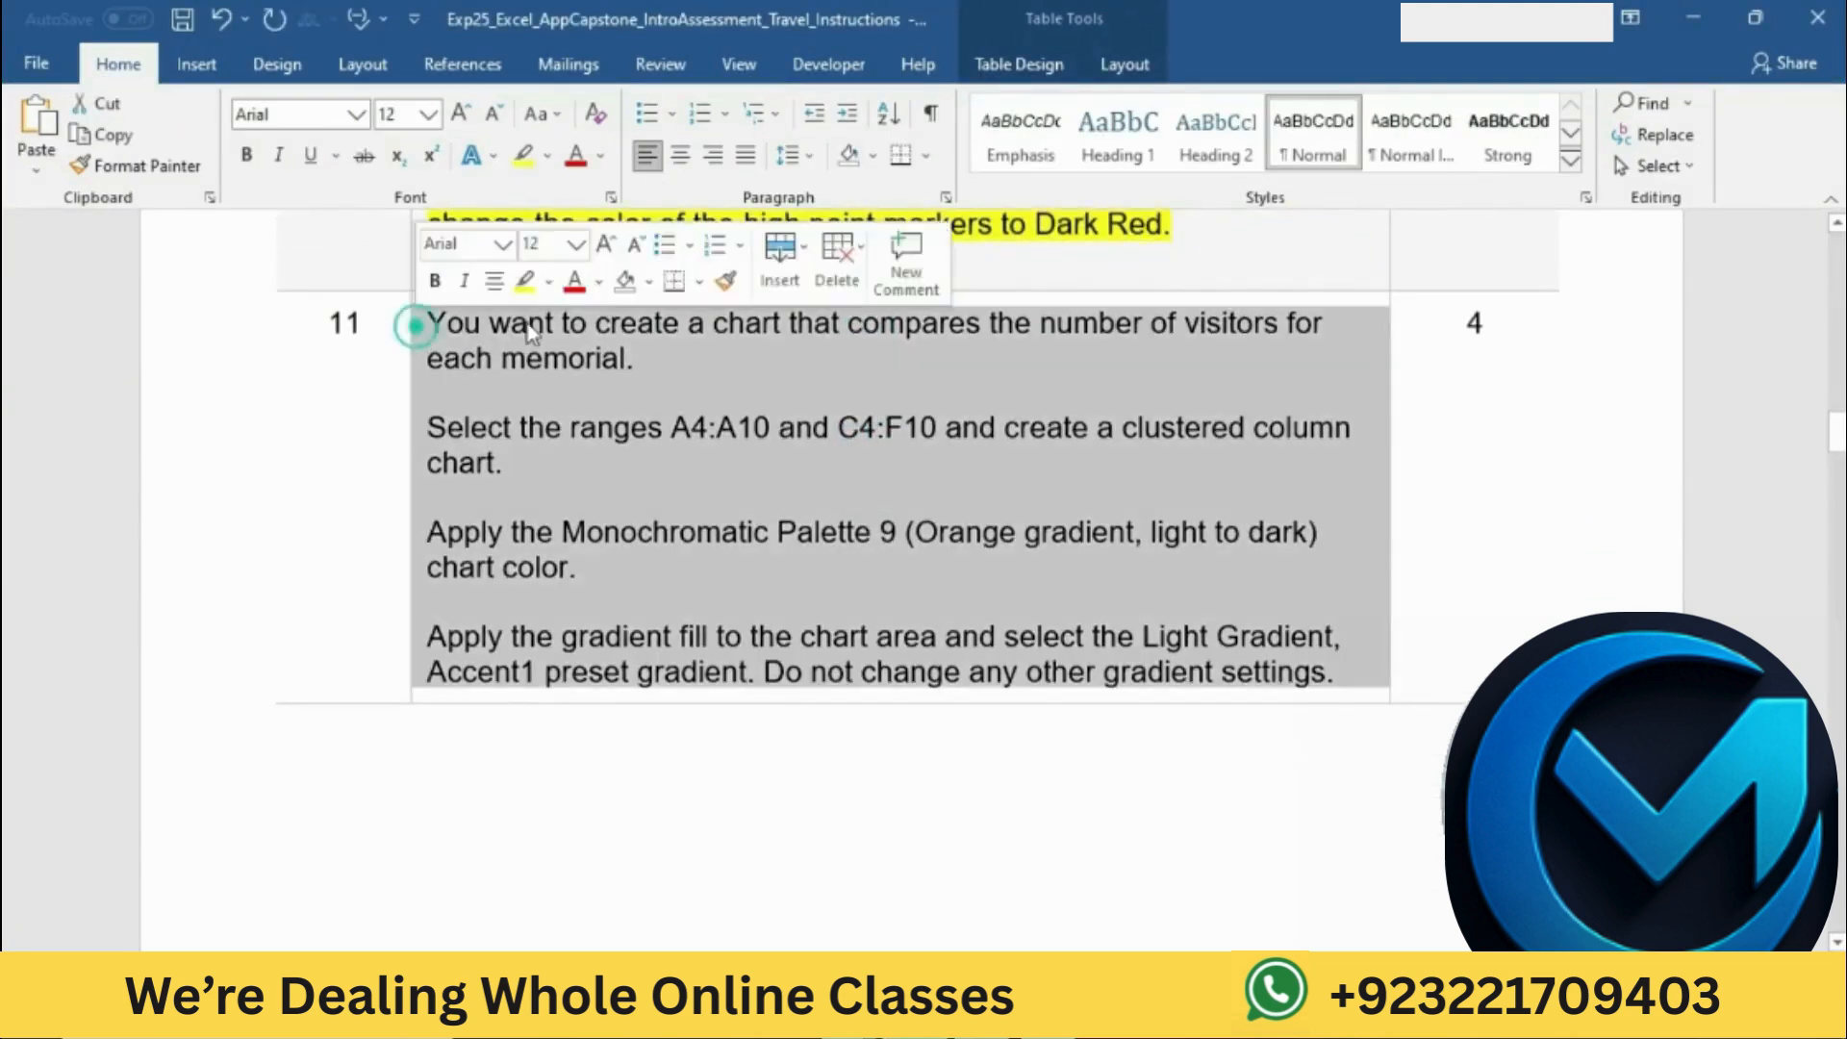
pyautogui.click(519, 276)
pyautogui.click(646, 444)
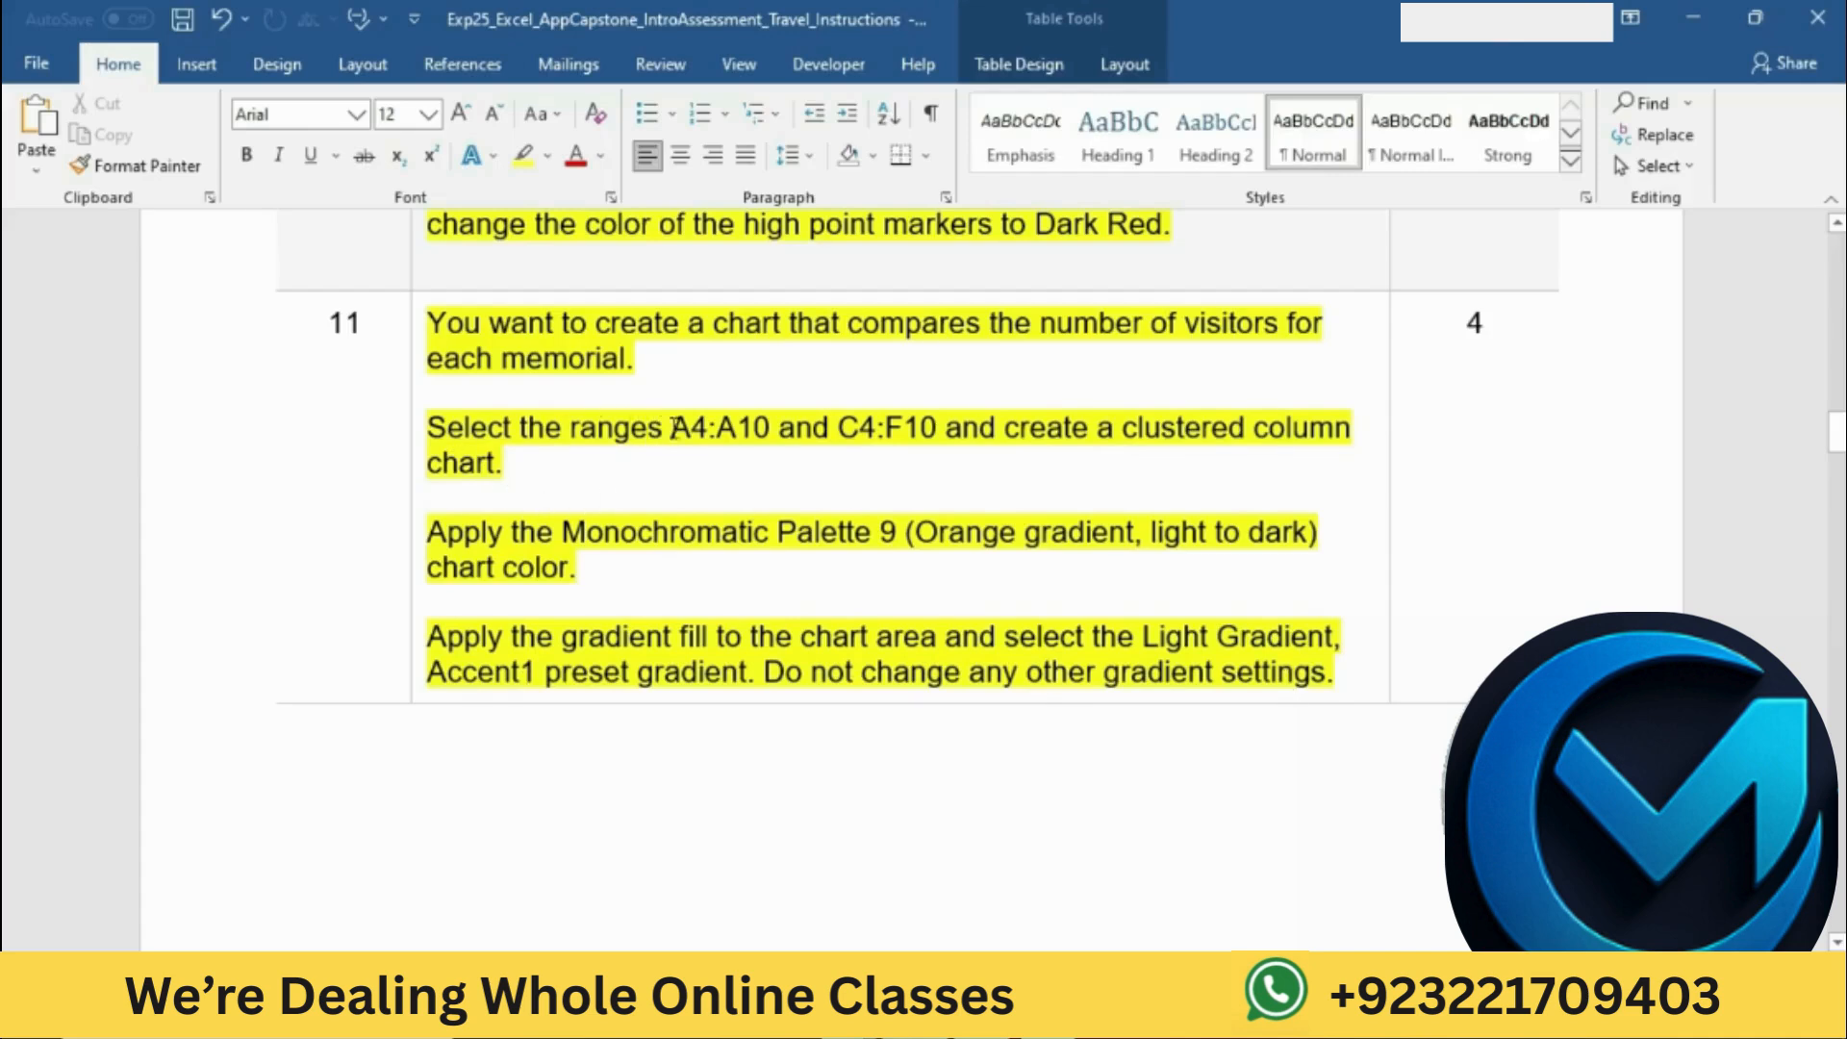
# Step: Copy the chart ranges from the Word instructions and select A4:A10 together with C4:F10 on DC2024 in Excel
pyautogui.moveTo(671, 426); pyautogui.dragTo(772, 430)
pyautogui.hotkey('ctrl', 'c')
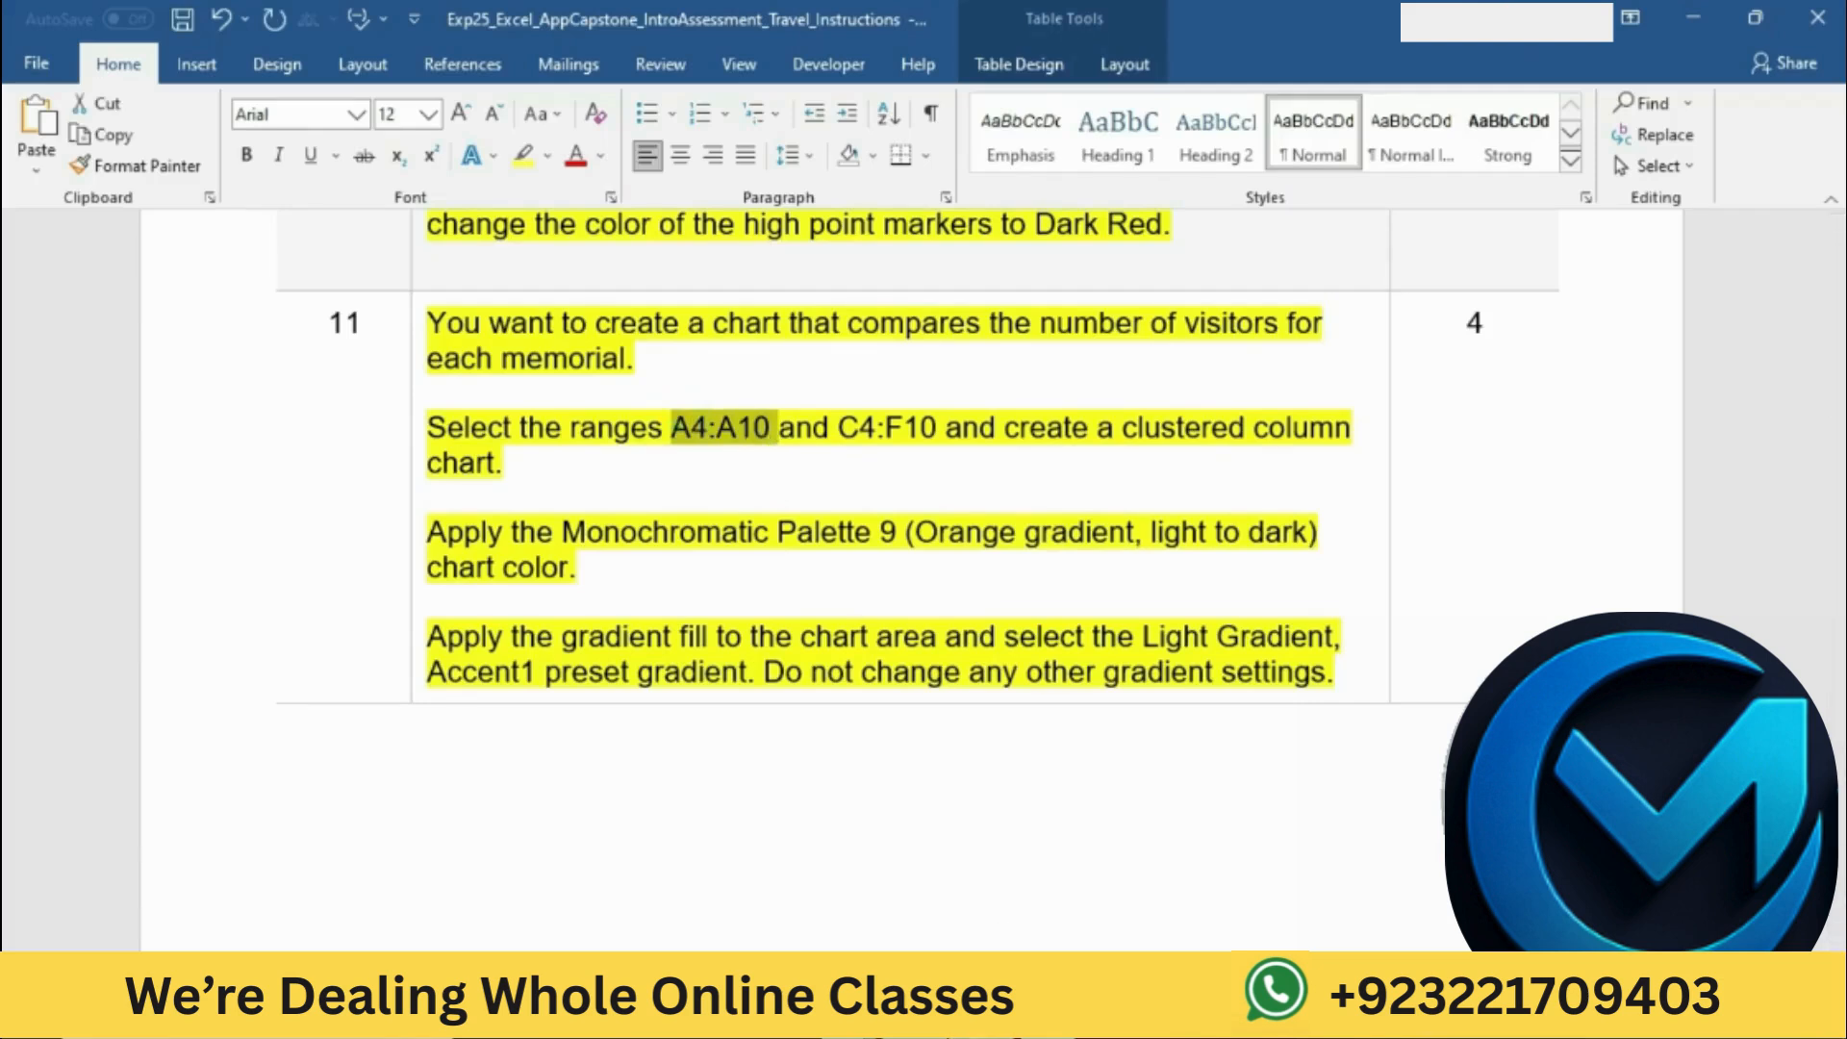
pyautogui.hotkey('alt', 'Tab')
pyautogui.click(80, 245)
pyautogui.hotkey('ctrl', 'v')
pyautogui.press('Return')
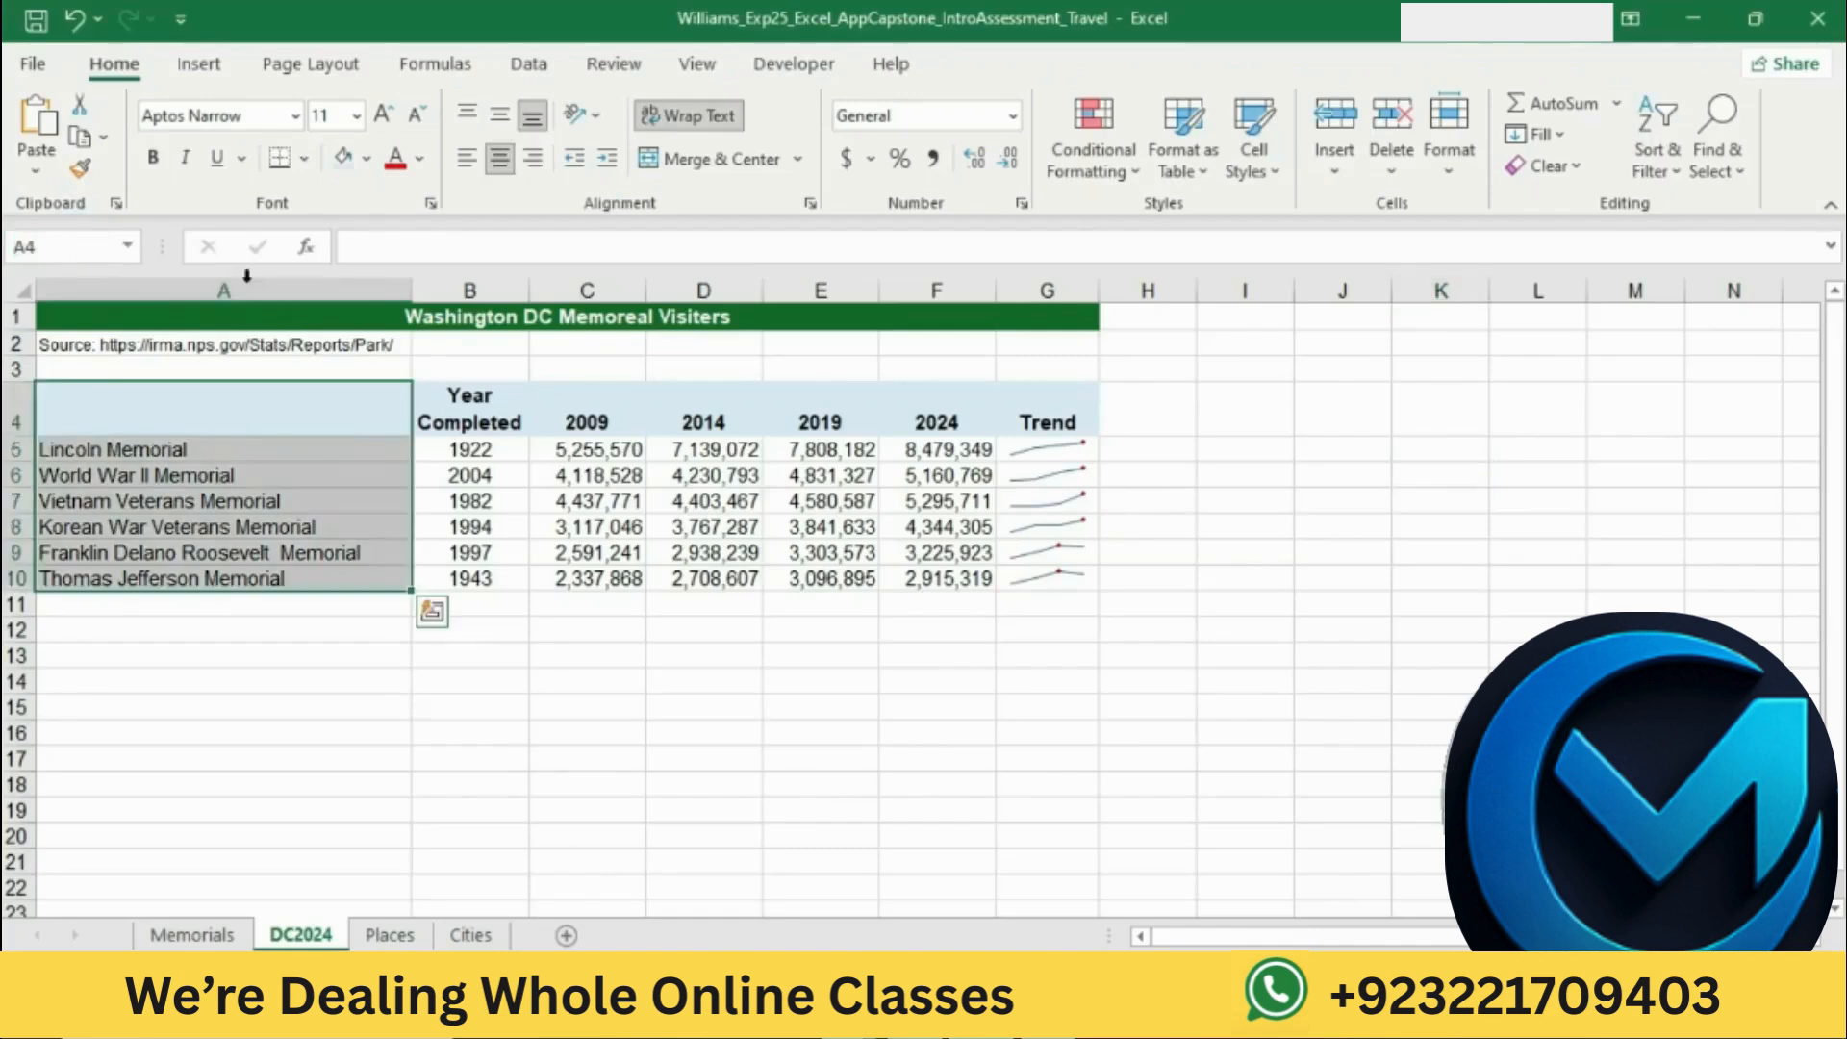
pyautogui.hotkey('alt', 'Tab')
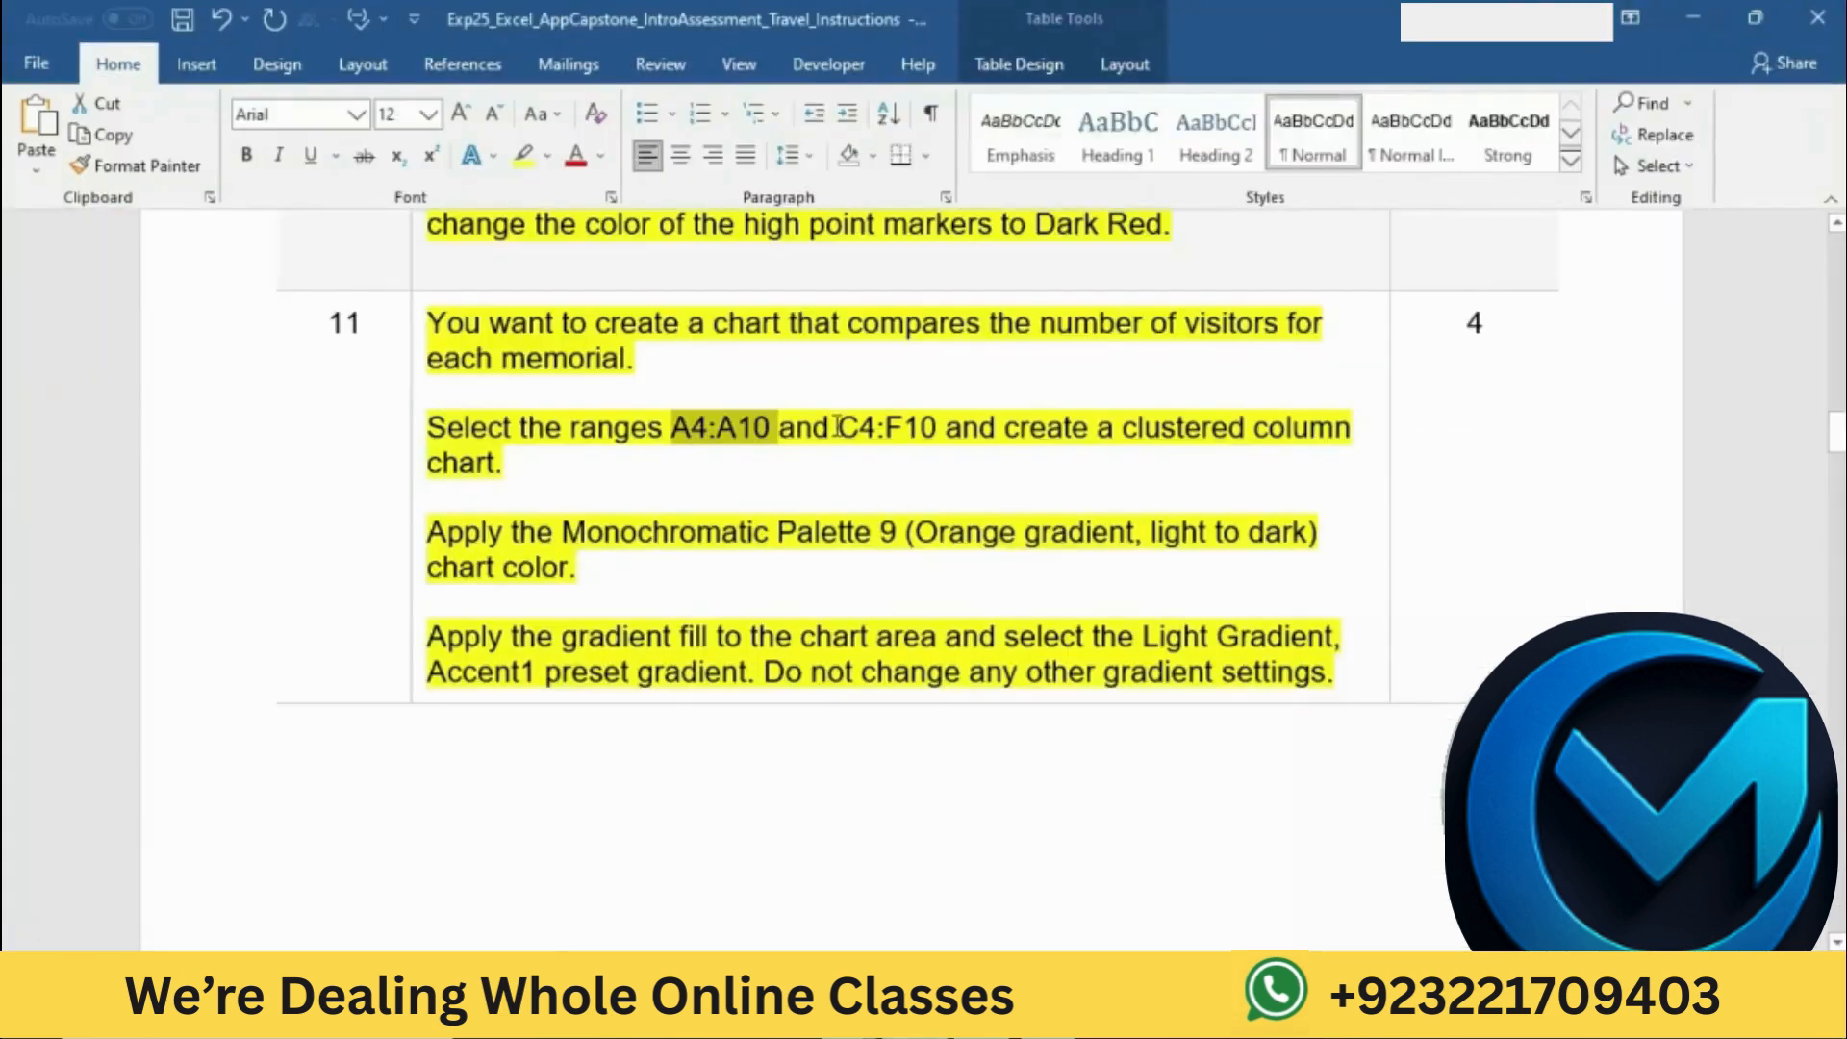
pyautogui.moveTo(839, 426); pyautogui.dragTo(945, 428)
pyautogui.hotkey('ctrl', 'c')
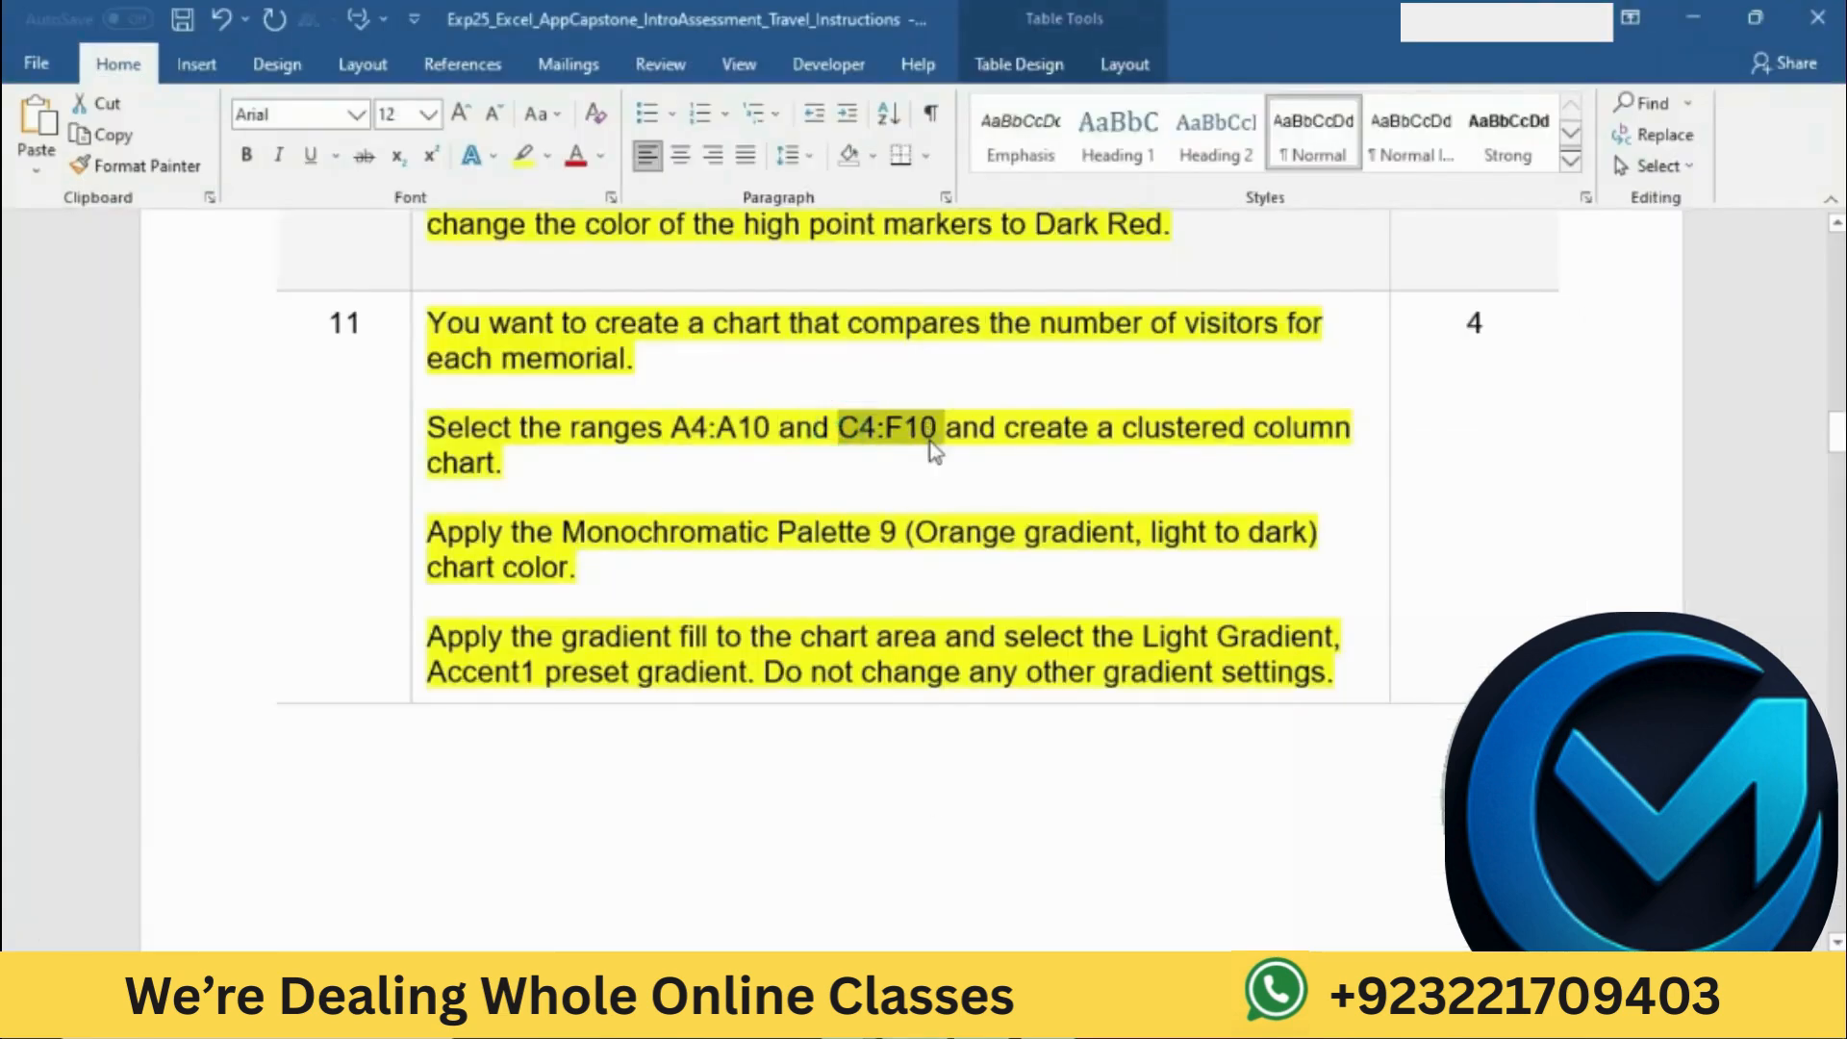
pyautogui.hotkey('alt', 'Tab')
pyautogui.click(89, 252)
pyautogui.hotkey('ctrl', 'v')
pyautogui.press('Return')
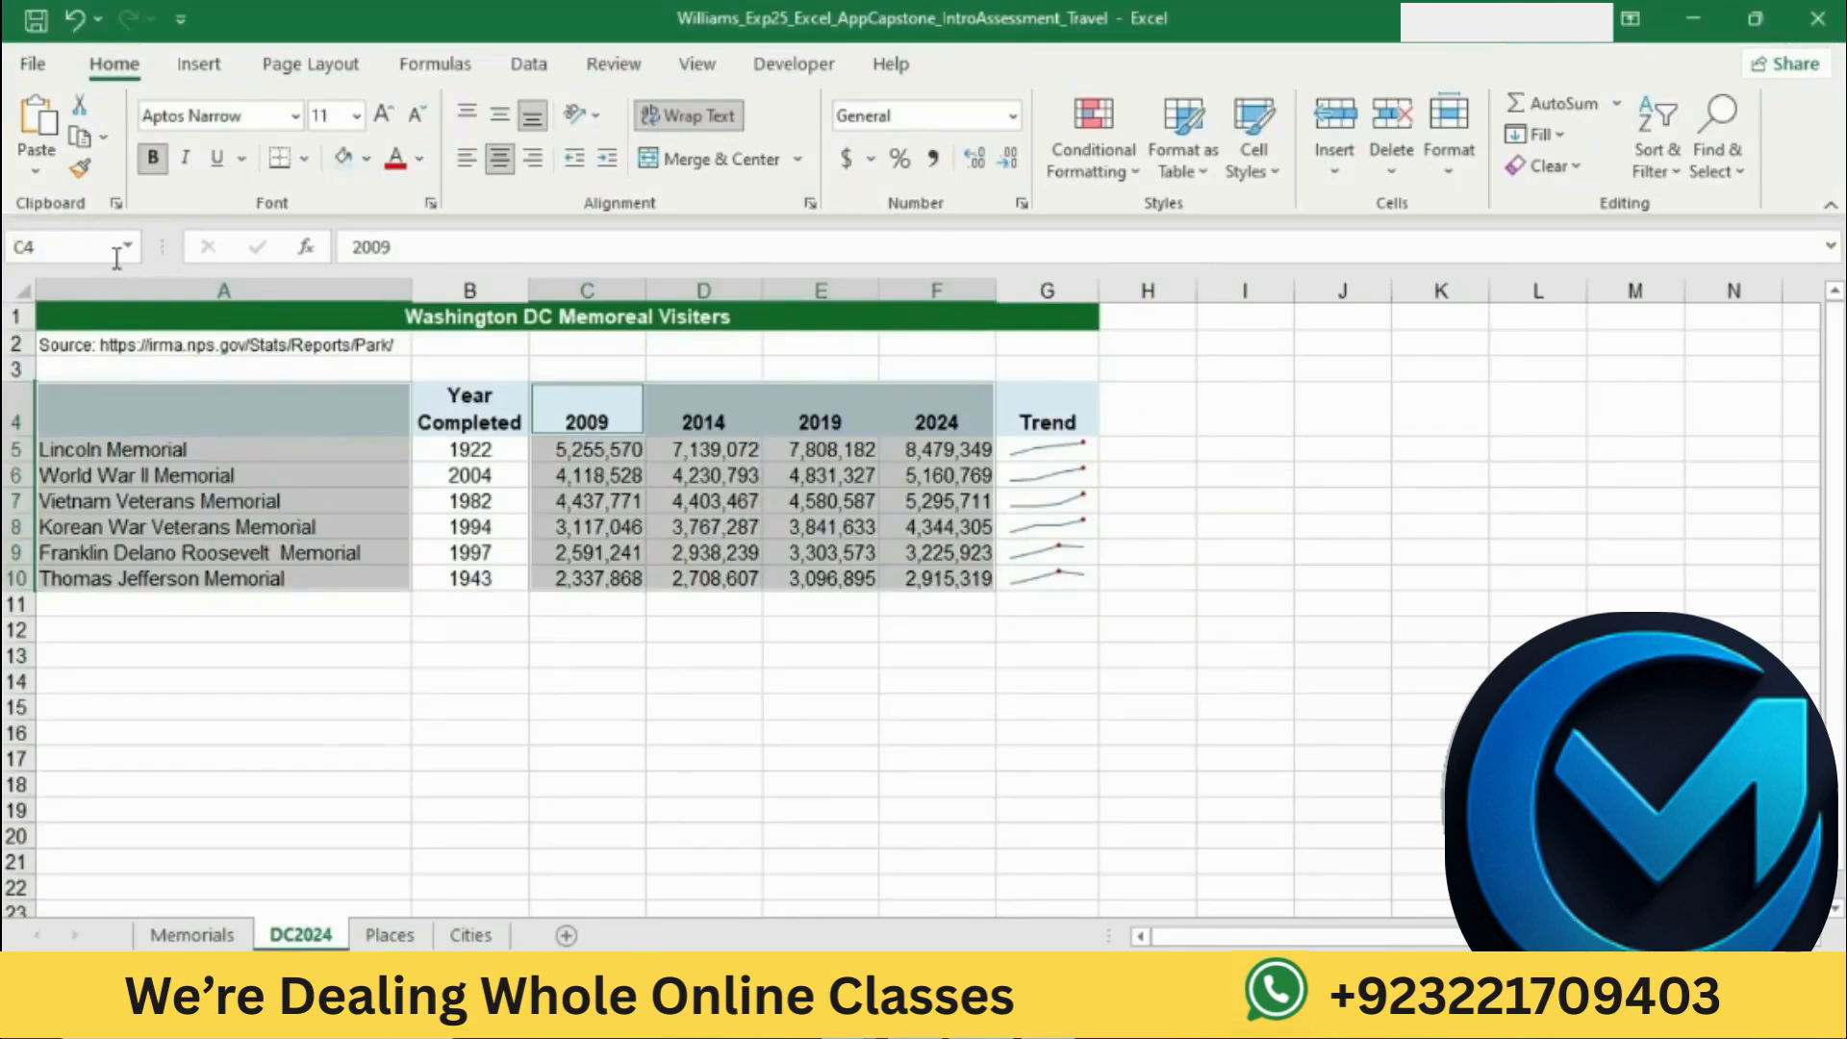
# Step: Mark the chart type instruction in Word, switch to Excel, and insert a clustered column chart from the selected ranges
pyautogui.hotkey('alt', 'Tab')
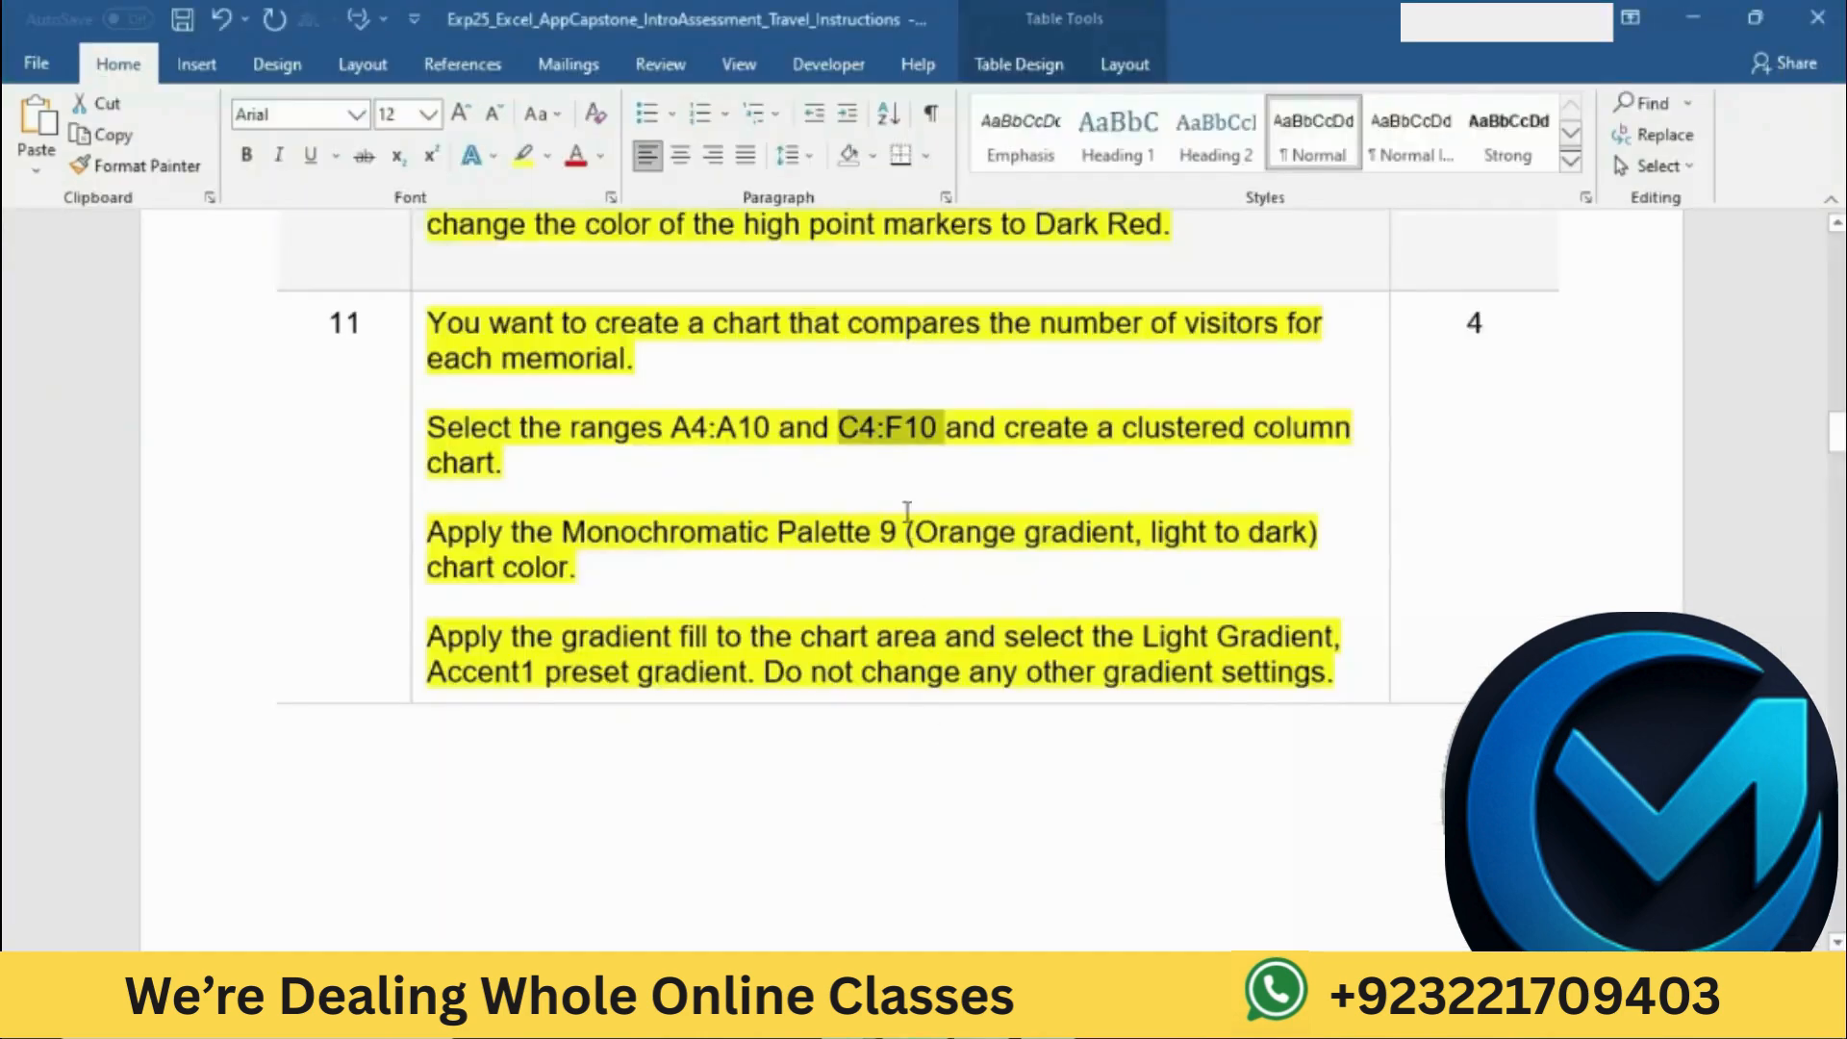
pyautogui.moveTo(950, 437); pyautogui.dragTo(990, 466)
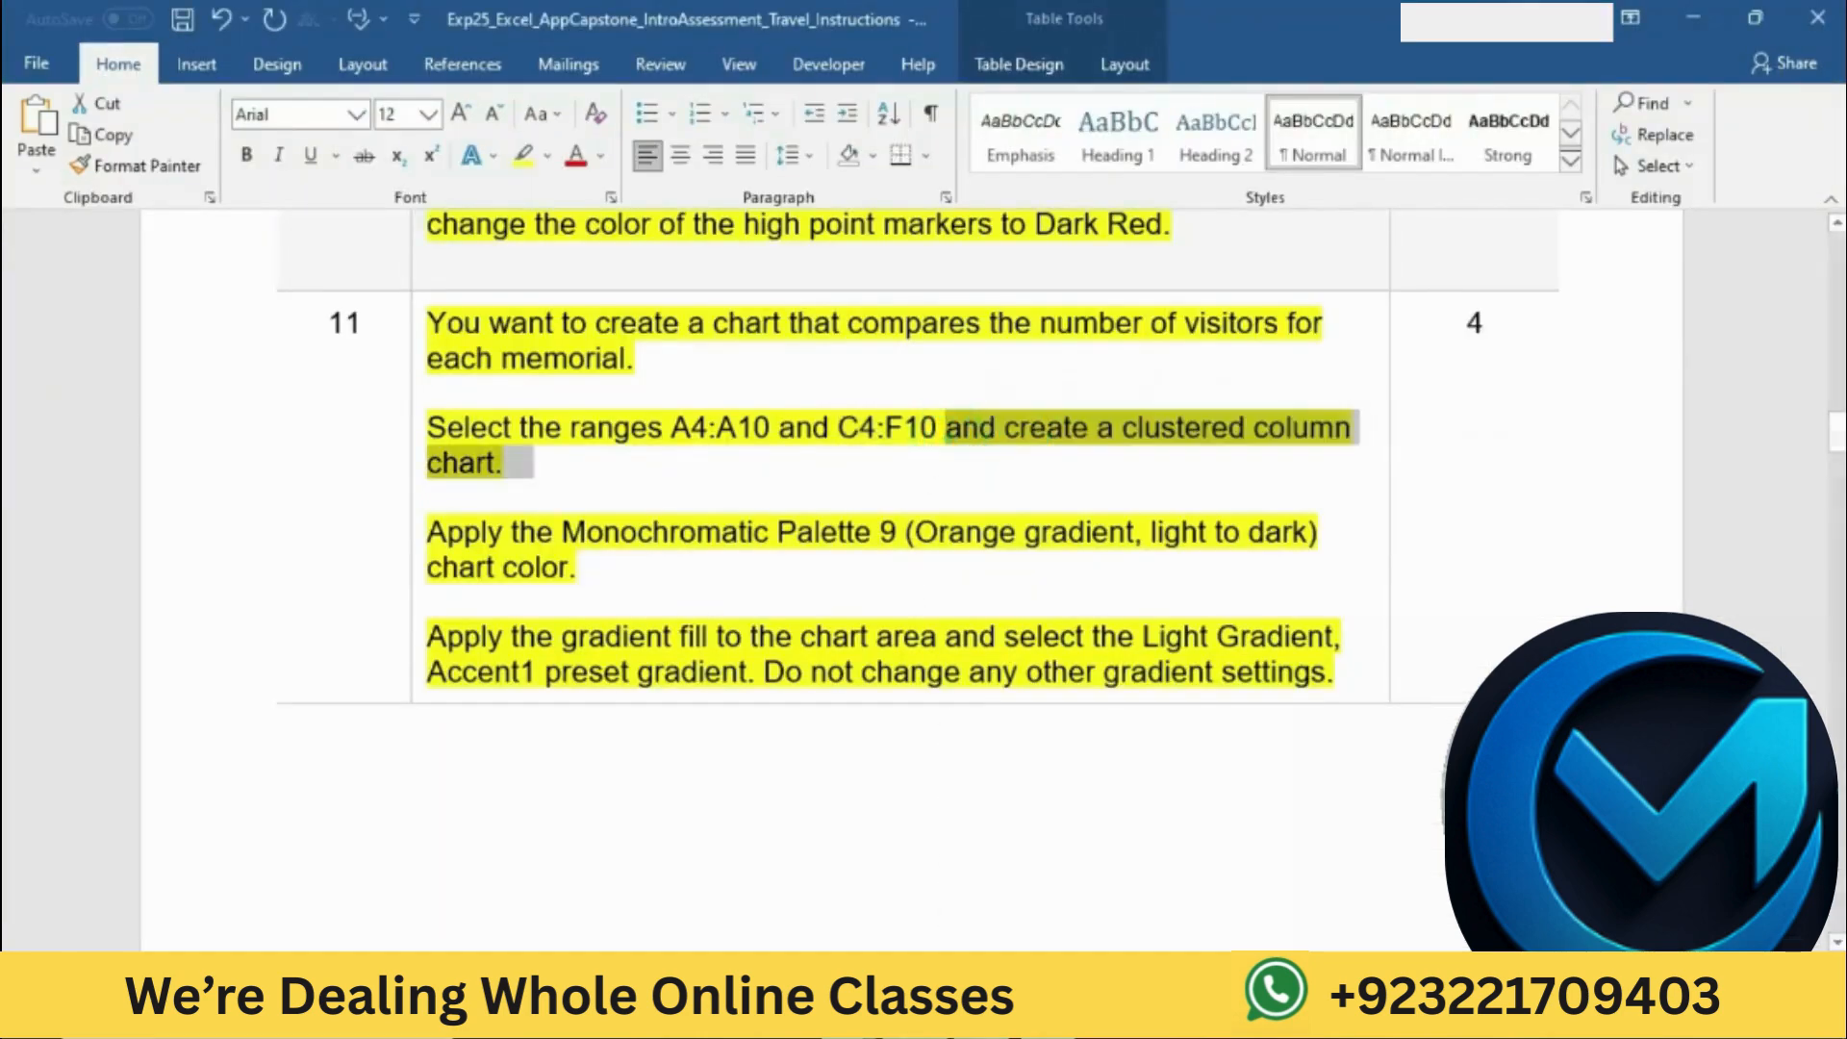
pyautogui.hotkey('alt', 'Tab')
pyautogui.click(199, 64)
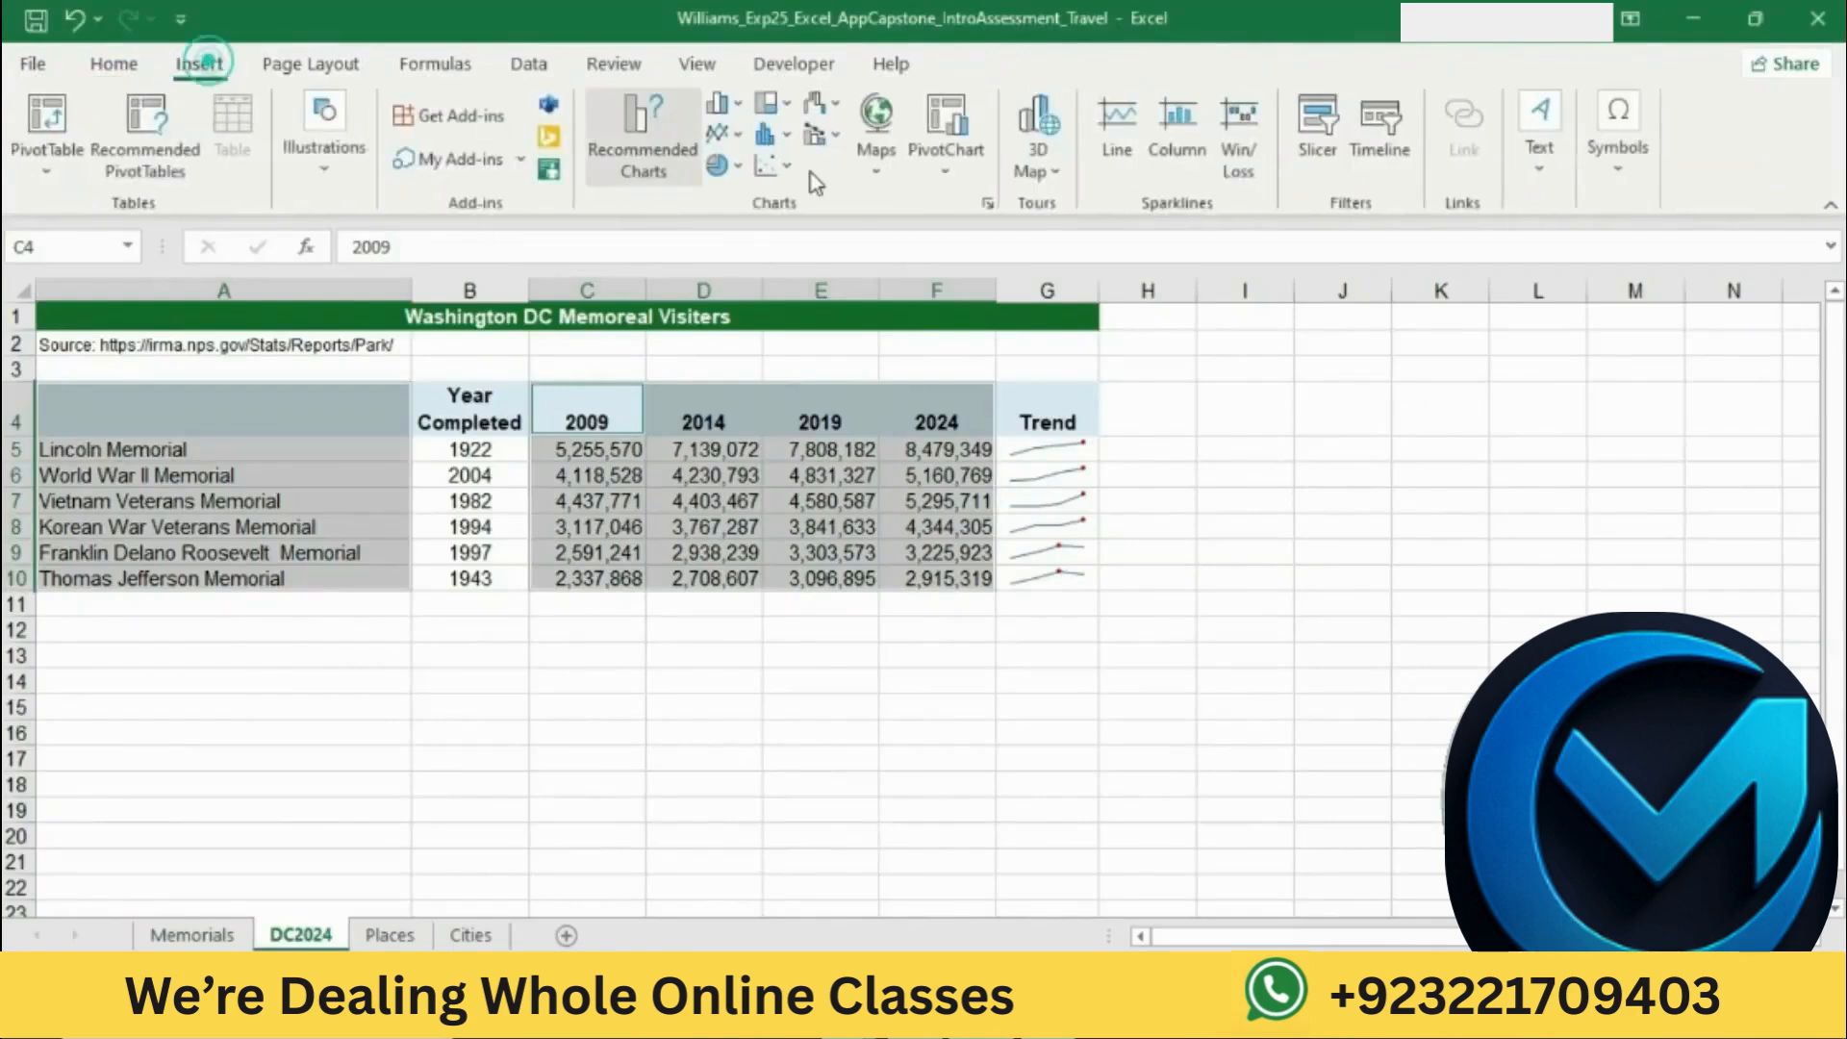
pyautogui.click(988, 205)
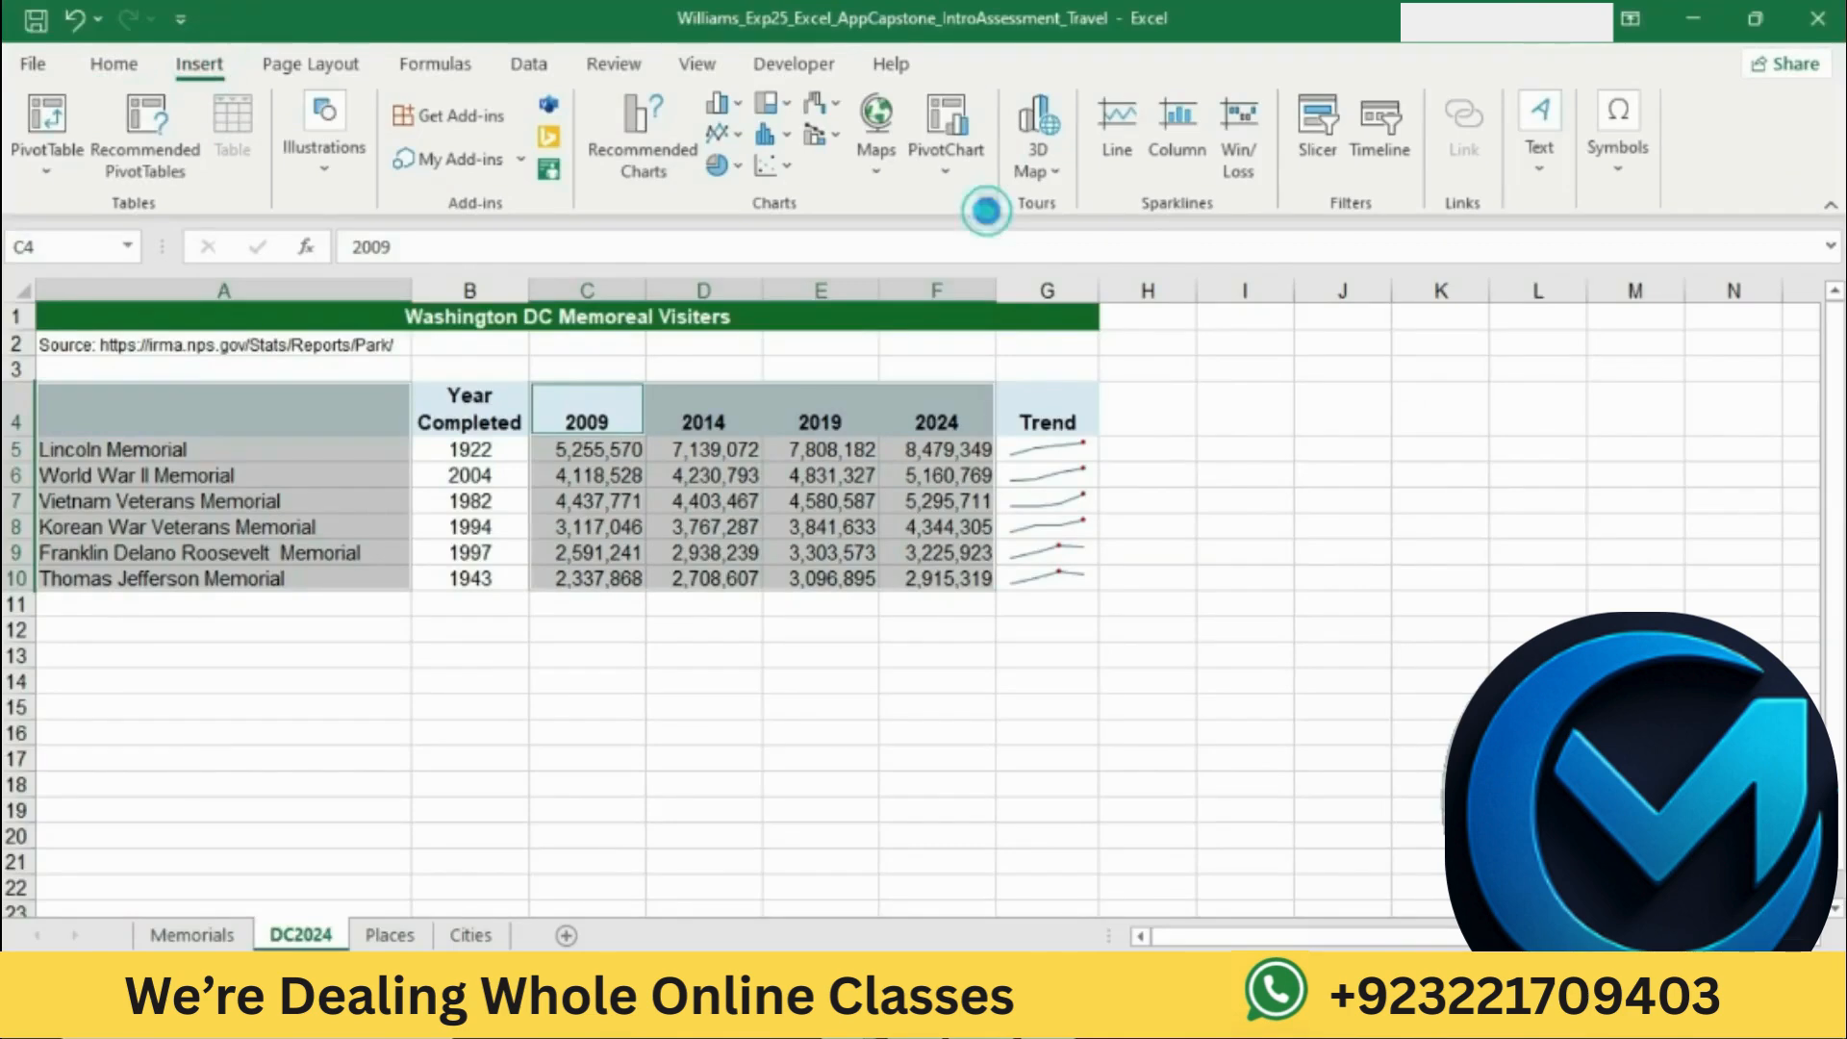
pyautogui.click(744, 158)
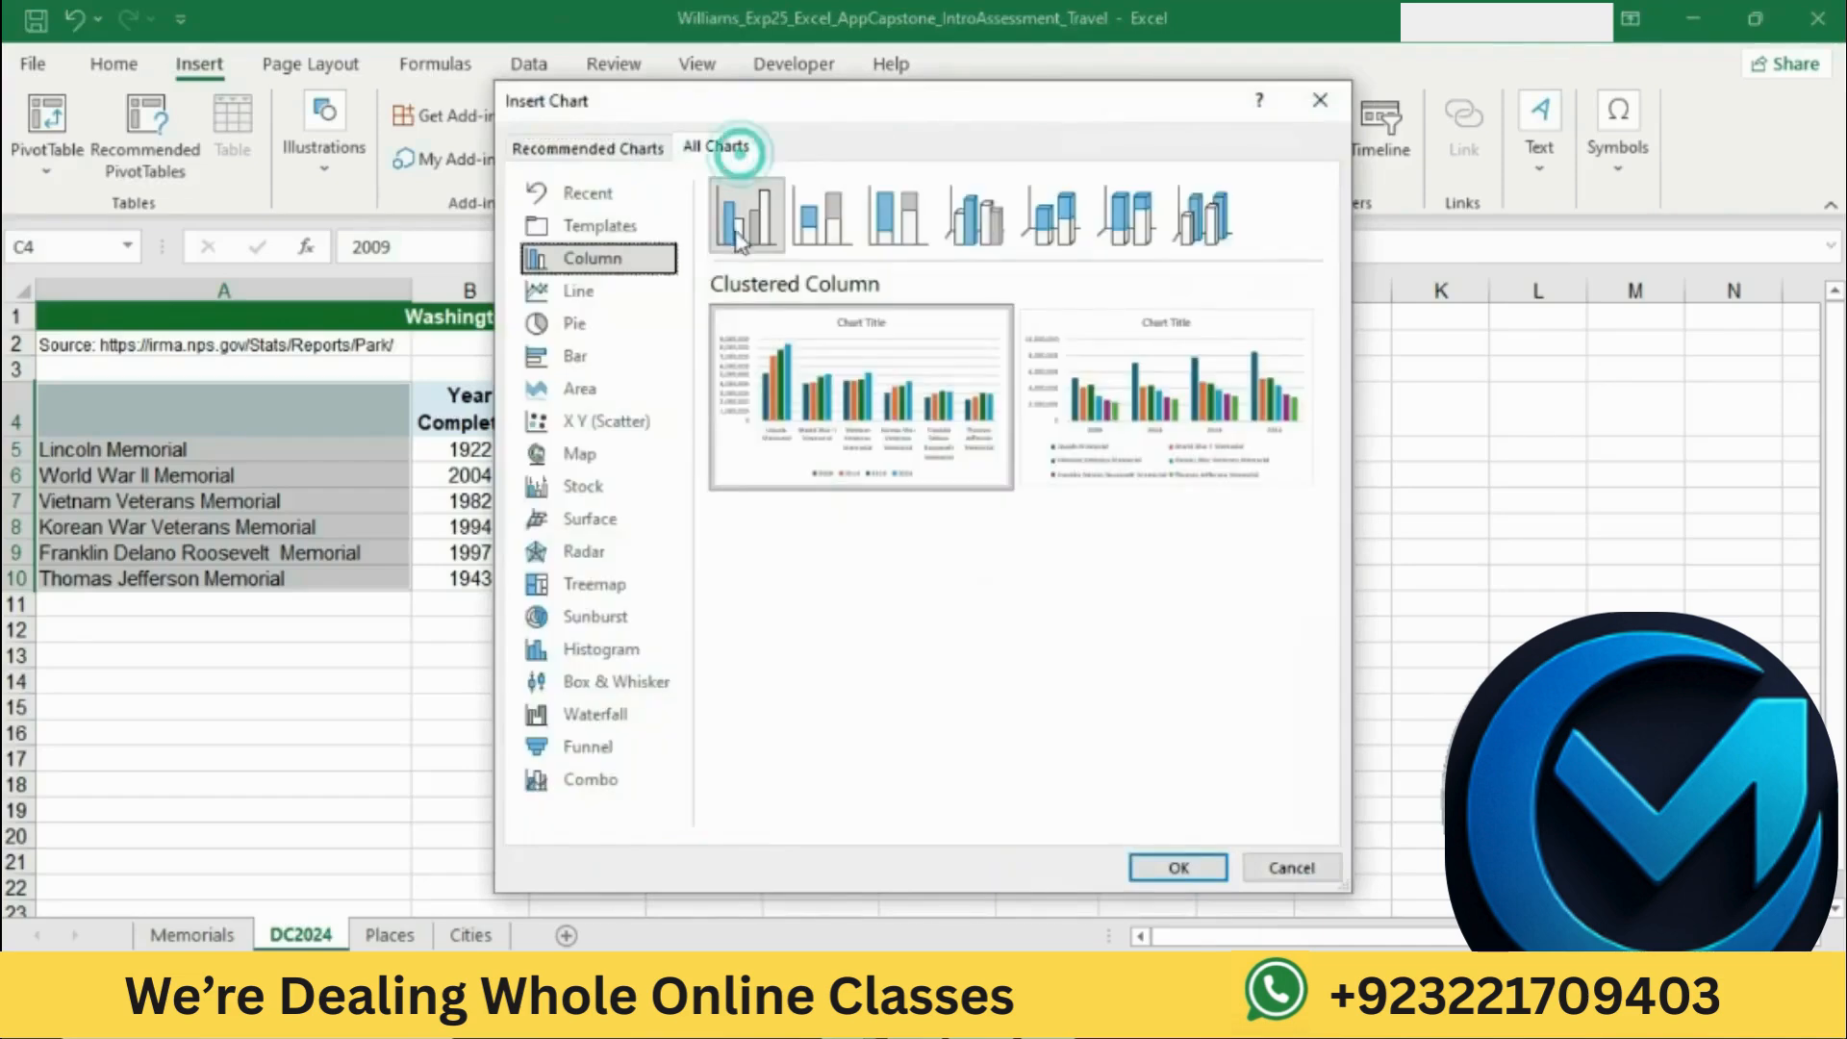
pyautogui.click(1164, 866)
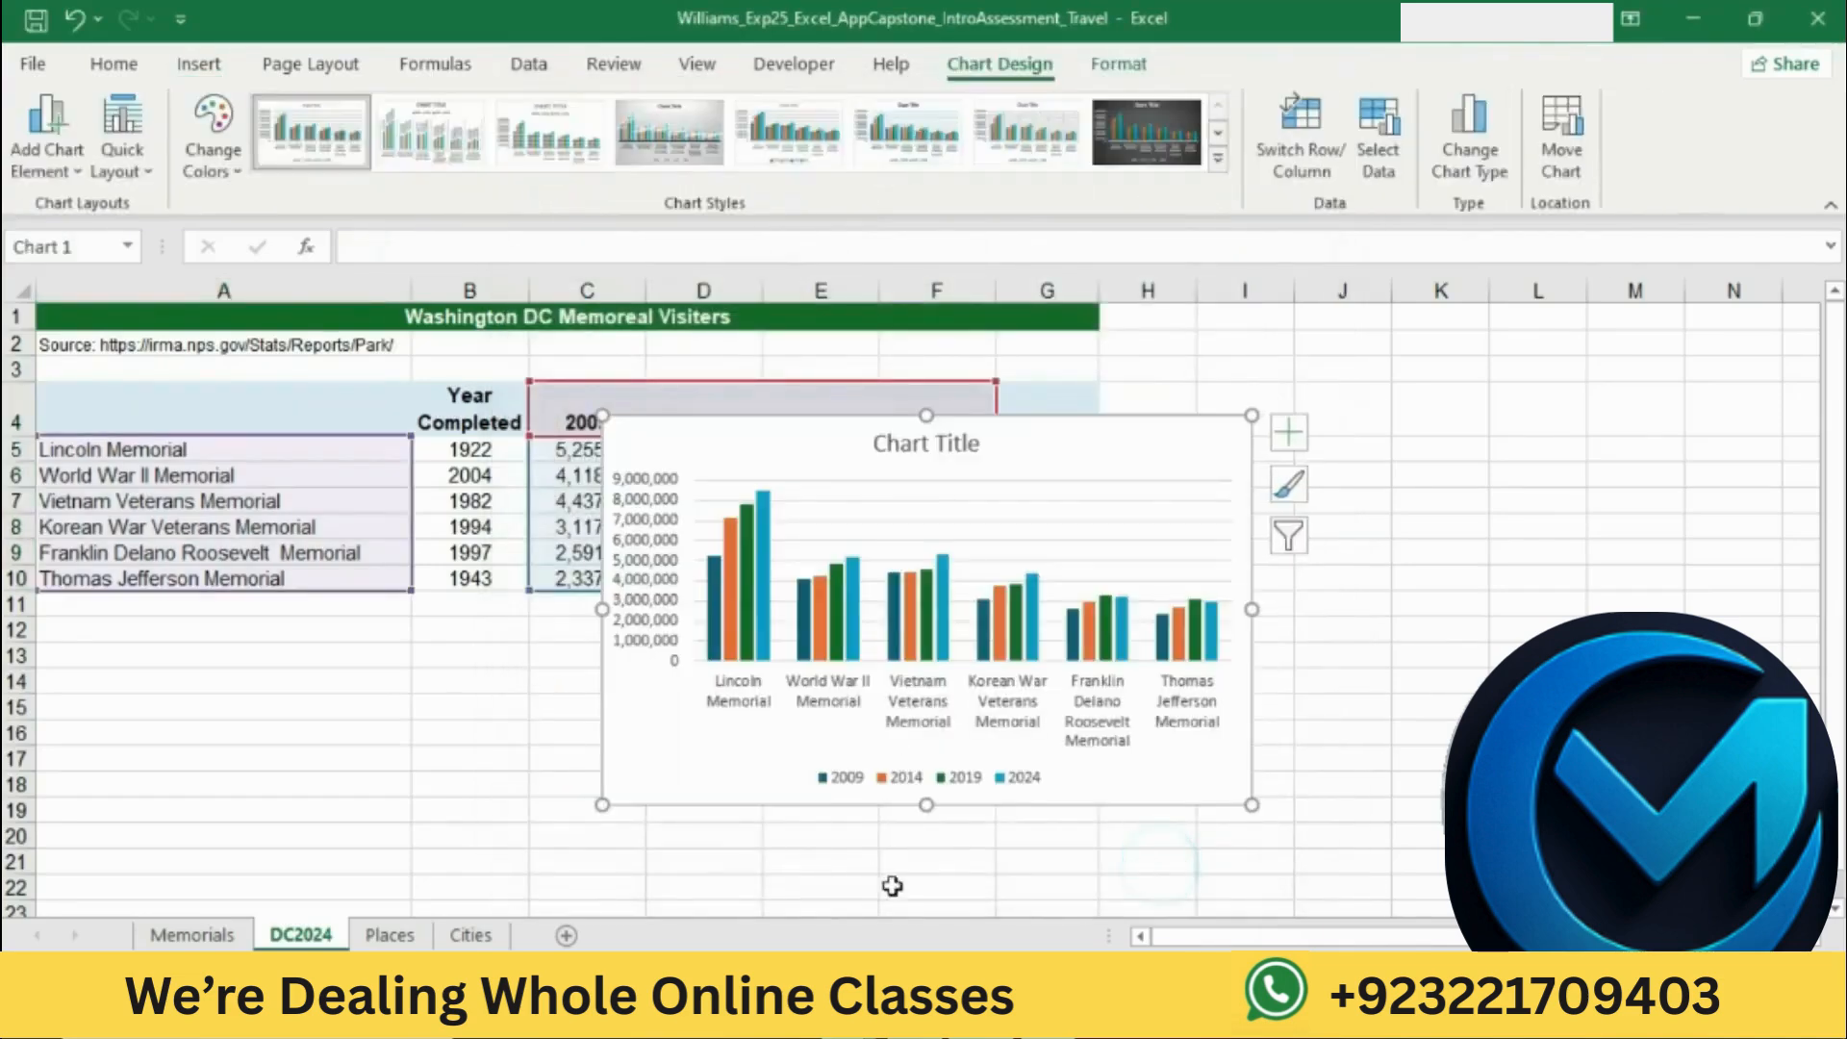
# Step: Mark the chart color instruction in Word, switch to Excel, and apply Monochromatic Palette 9 to the clustered column chart
pyautogui.click(880, 1017)
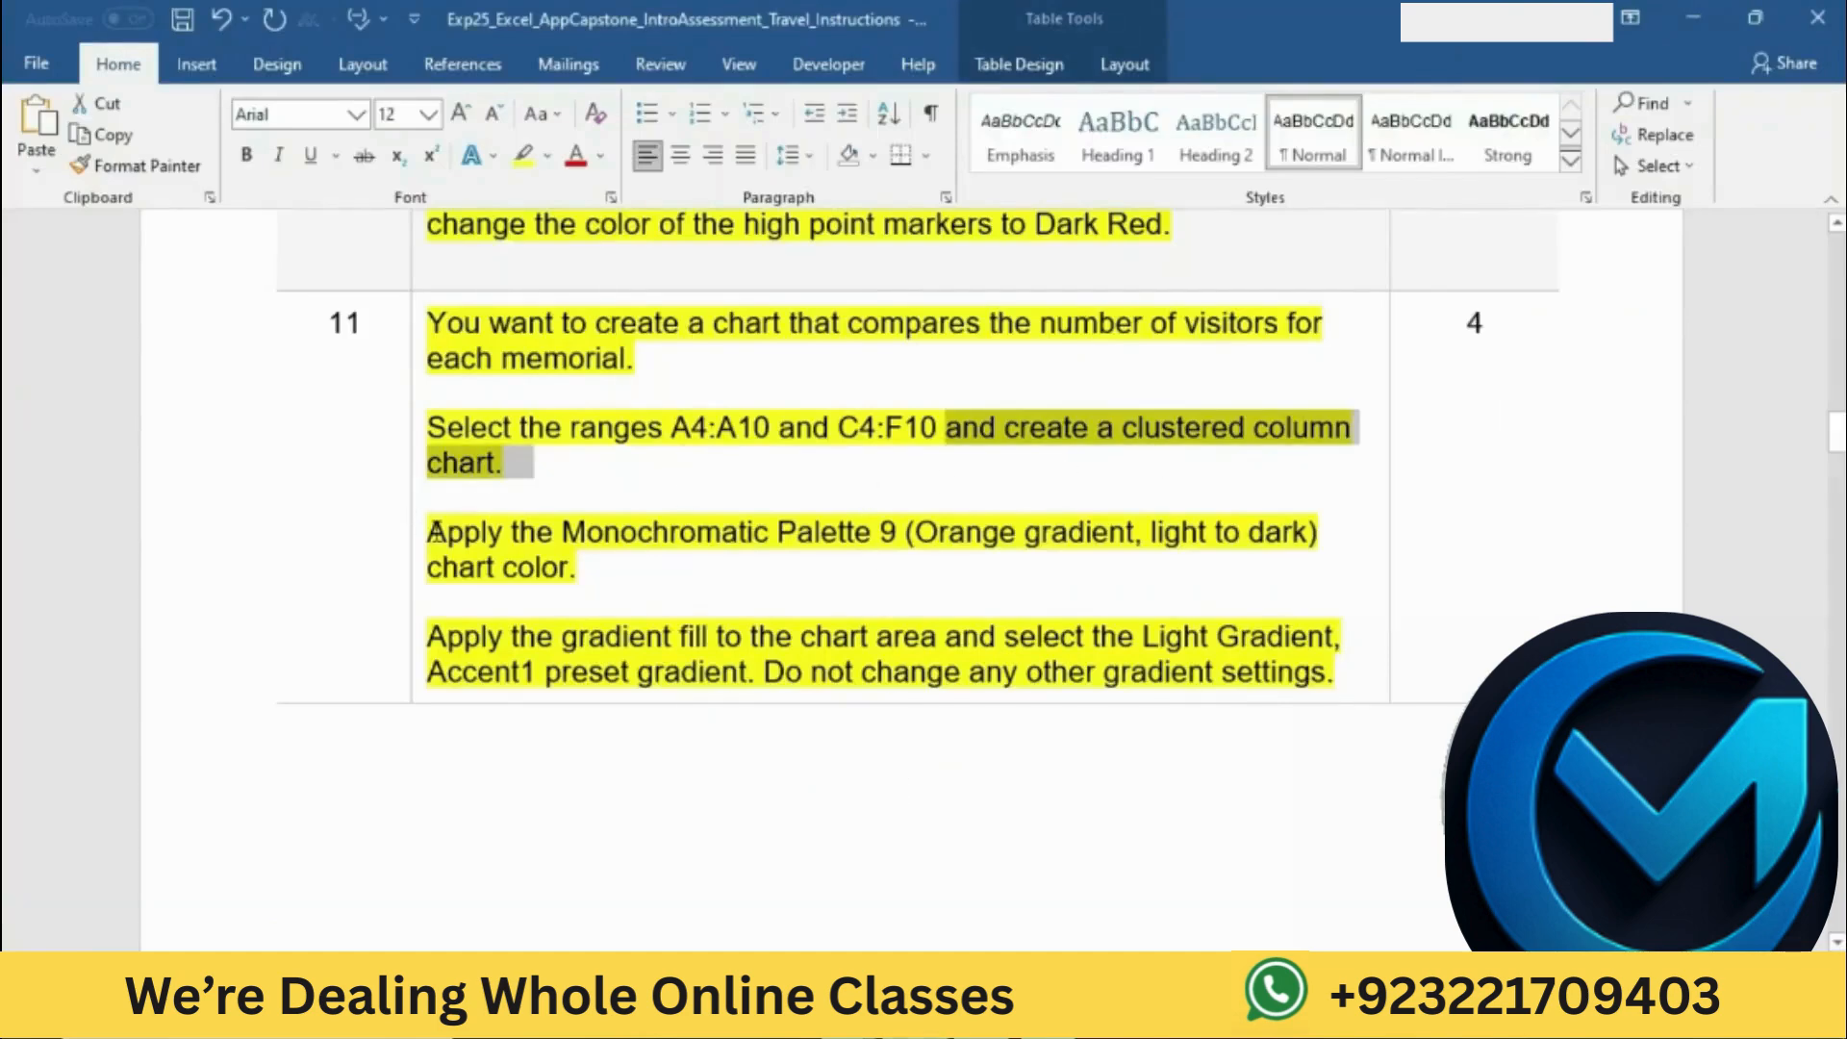
pyautogui.moveTo(434, 535); pyautogui.dragTo(609, 529)
pyautogui.moveTo(818, 532); pyautogui.dragTo(880, 532)
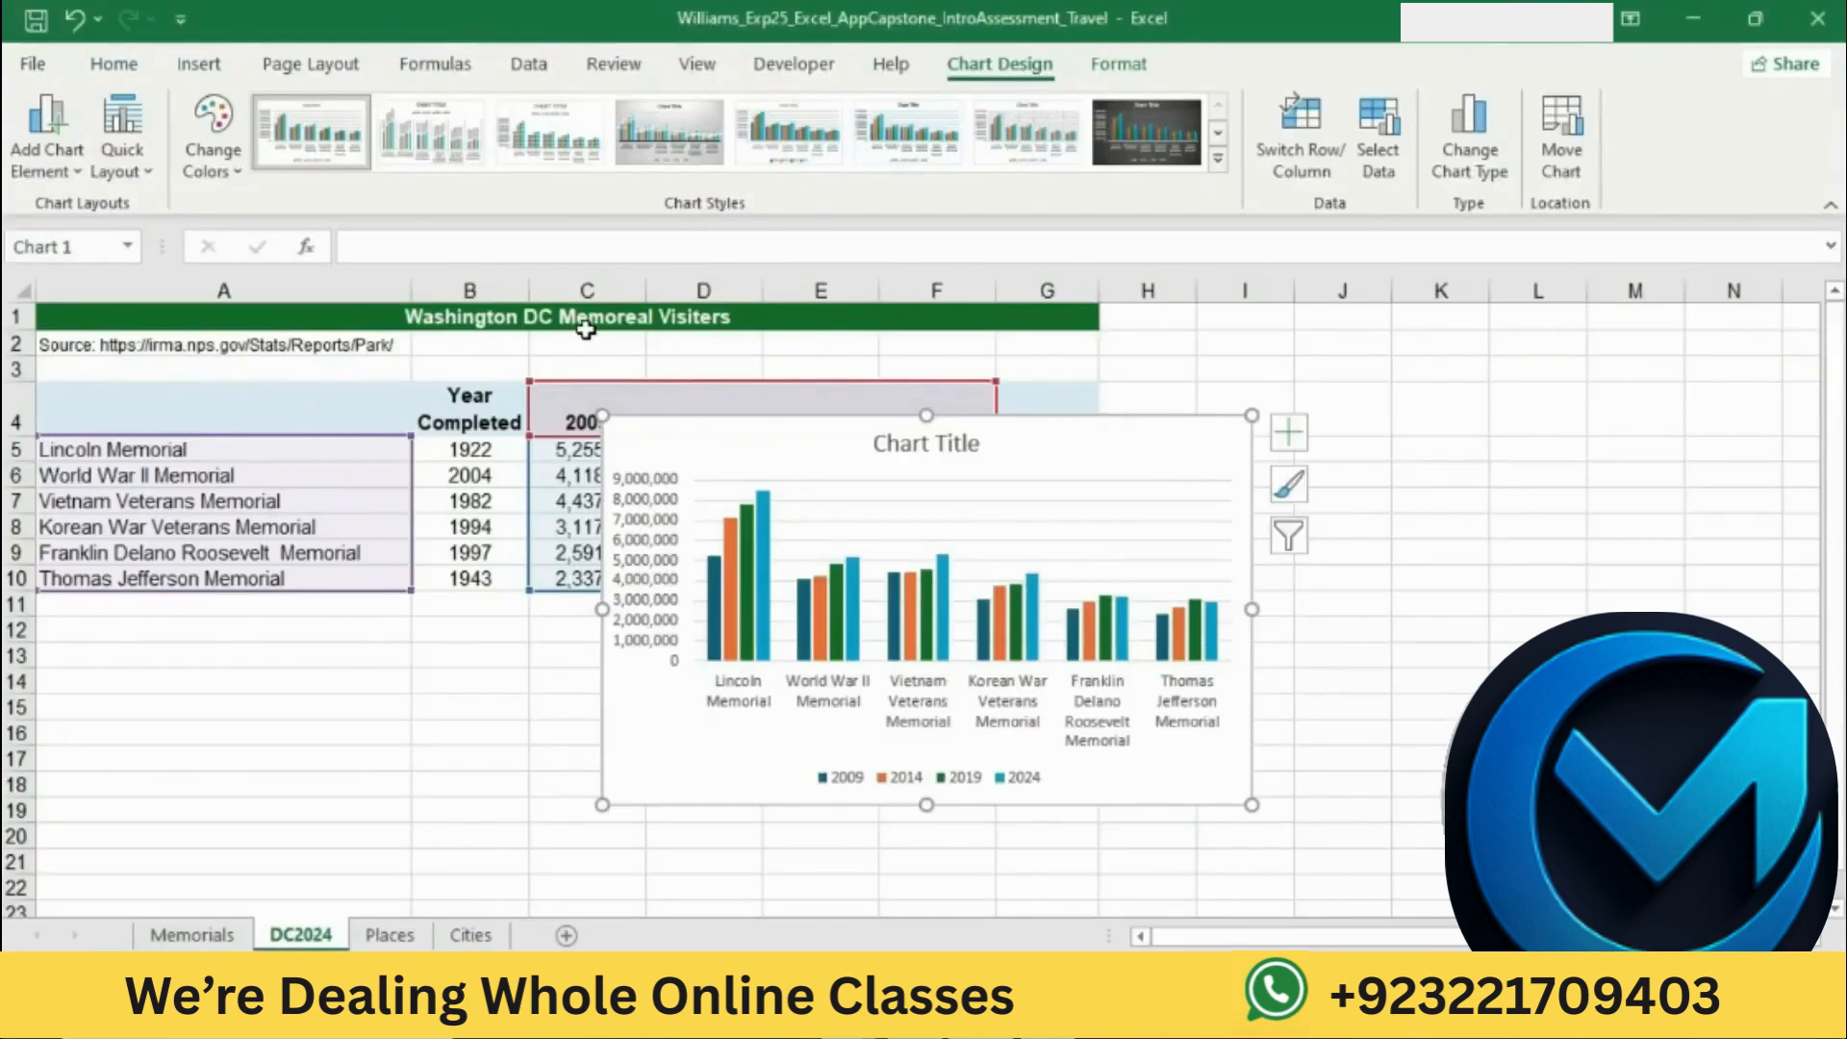
pyautogui.click(220, 173)
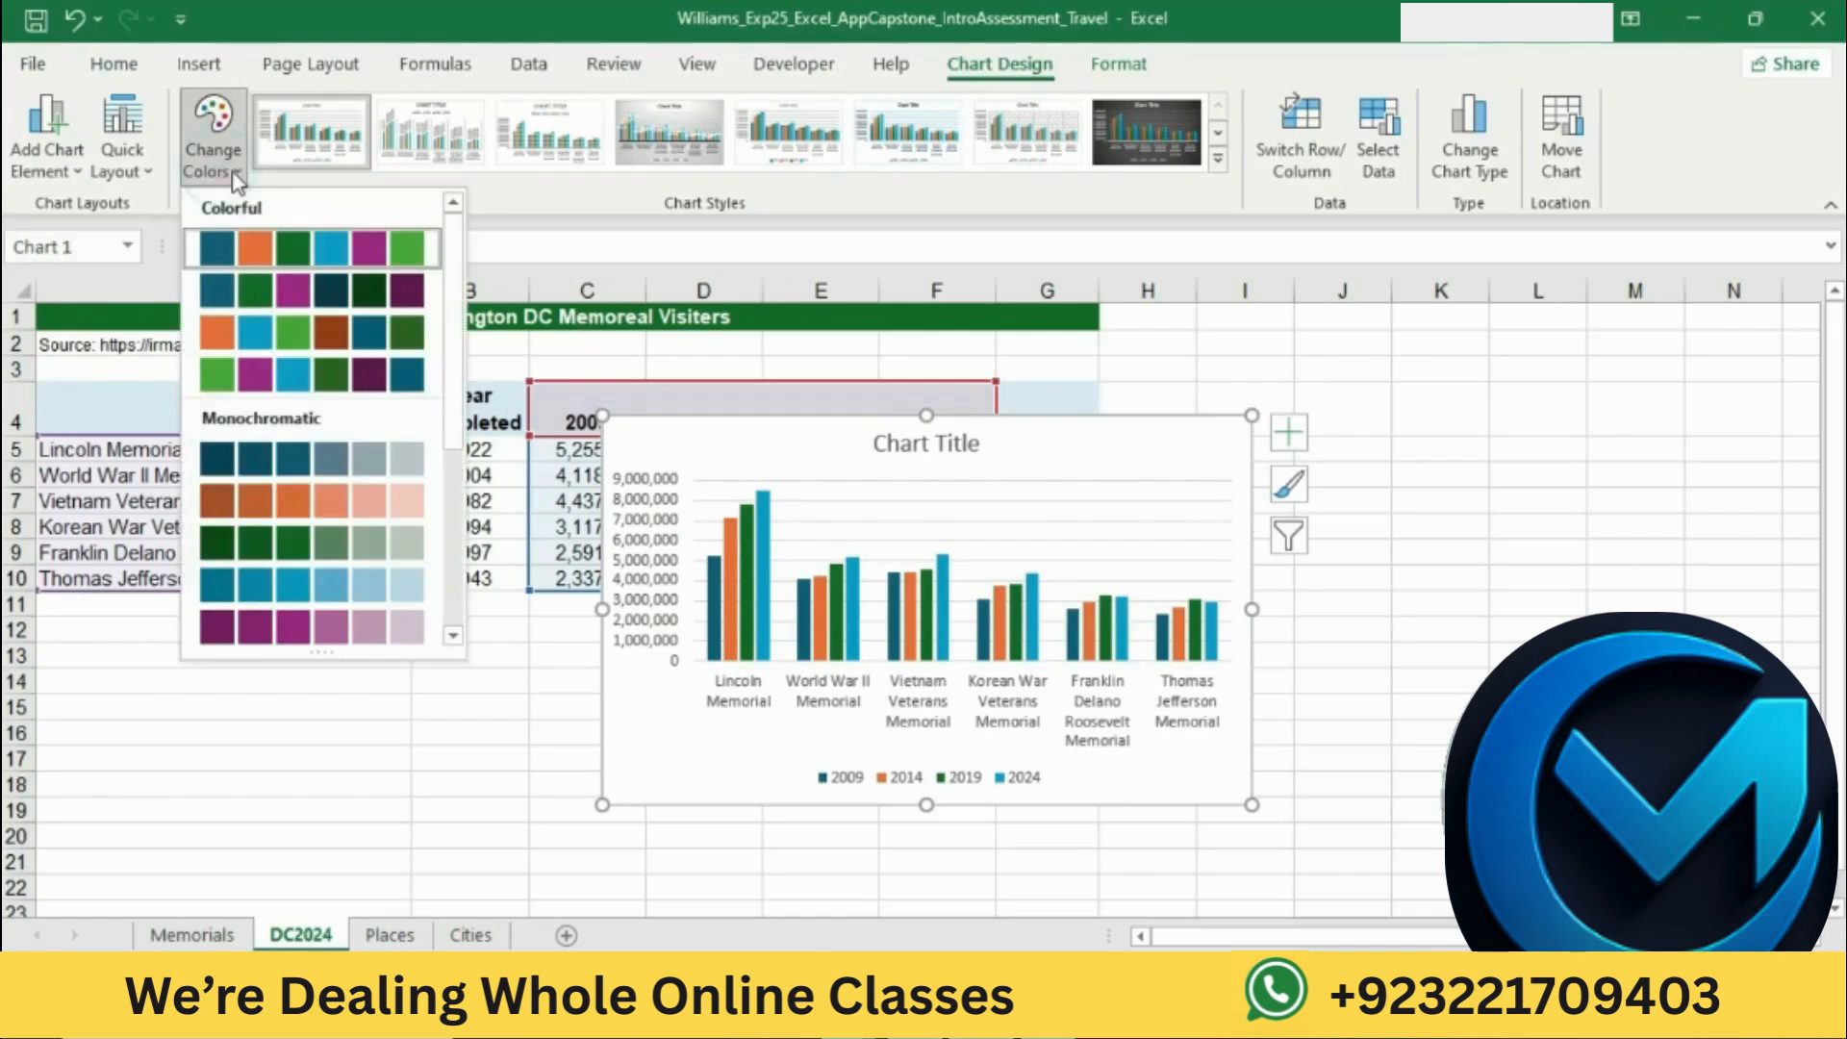
pyautogui.click(452, 635)
pyautogui.click(452, 635)
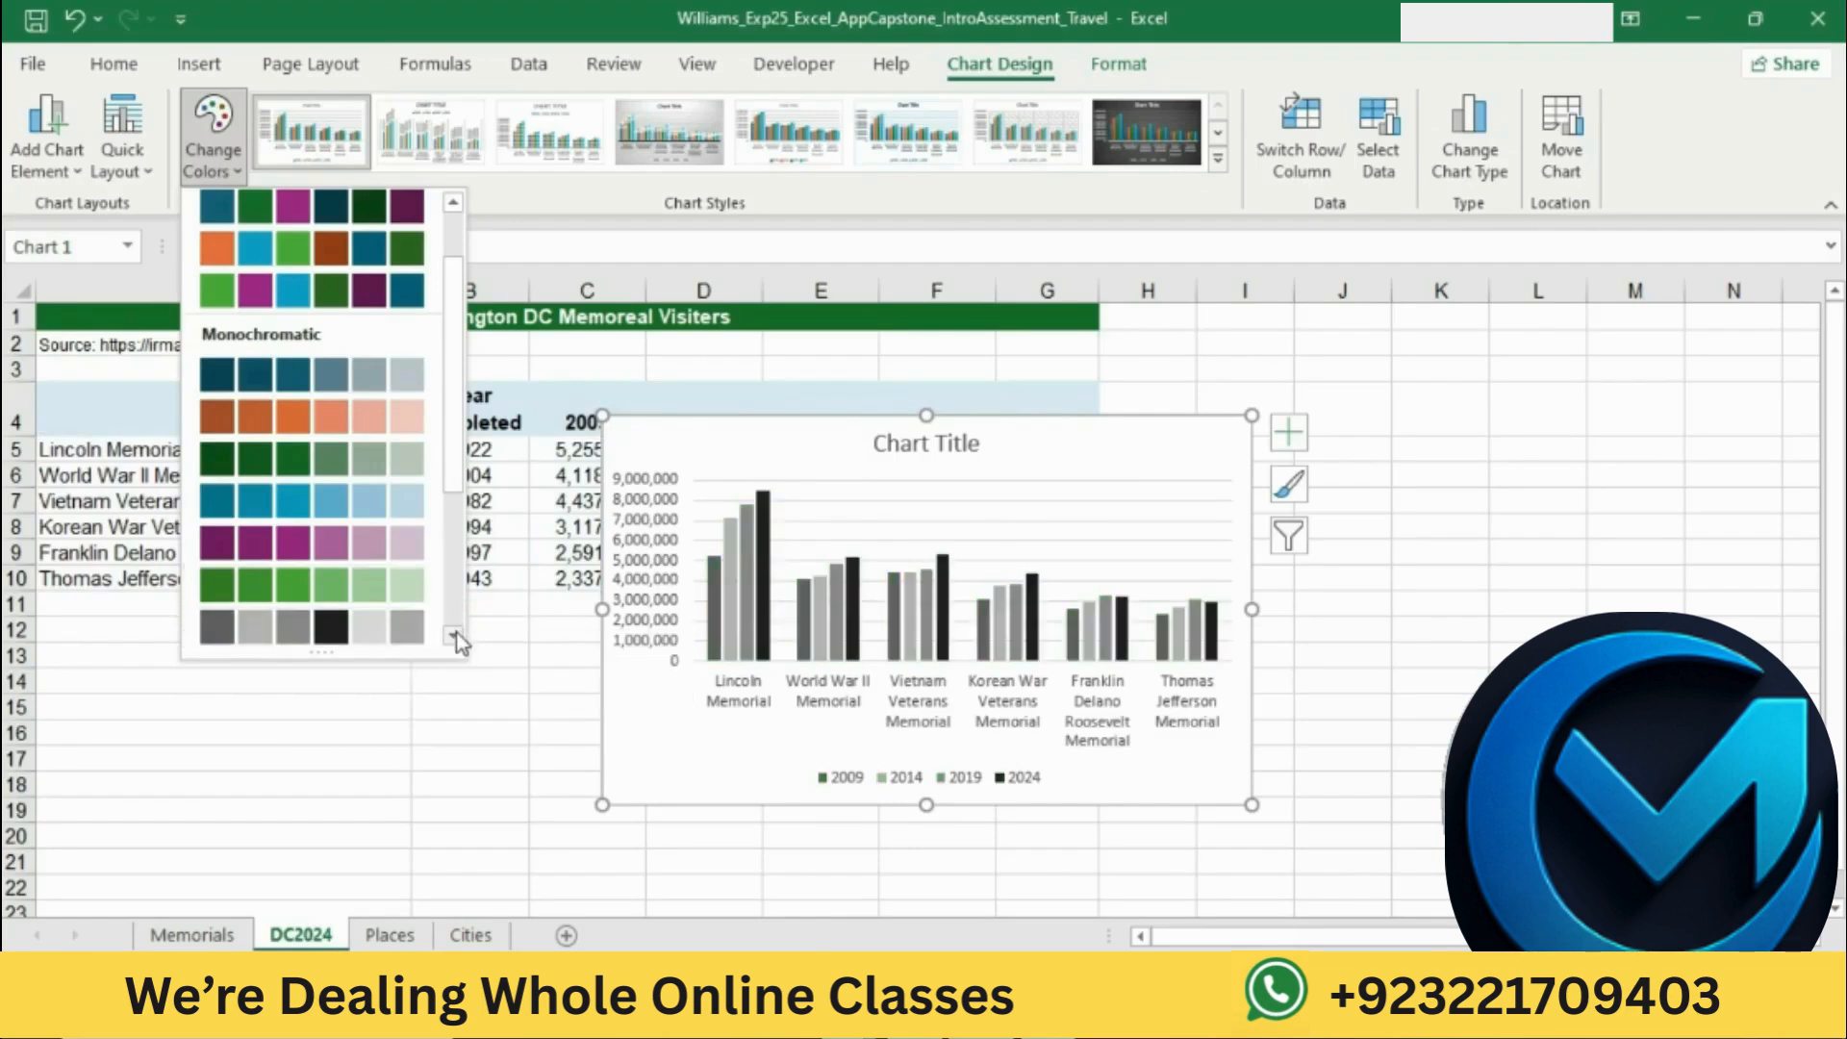
pyautogui.click(454, 635)
pyautogui.click(454, 635)
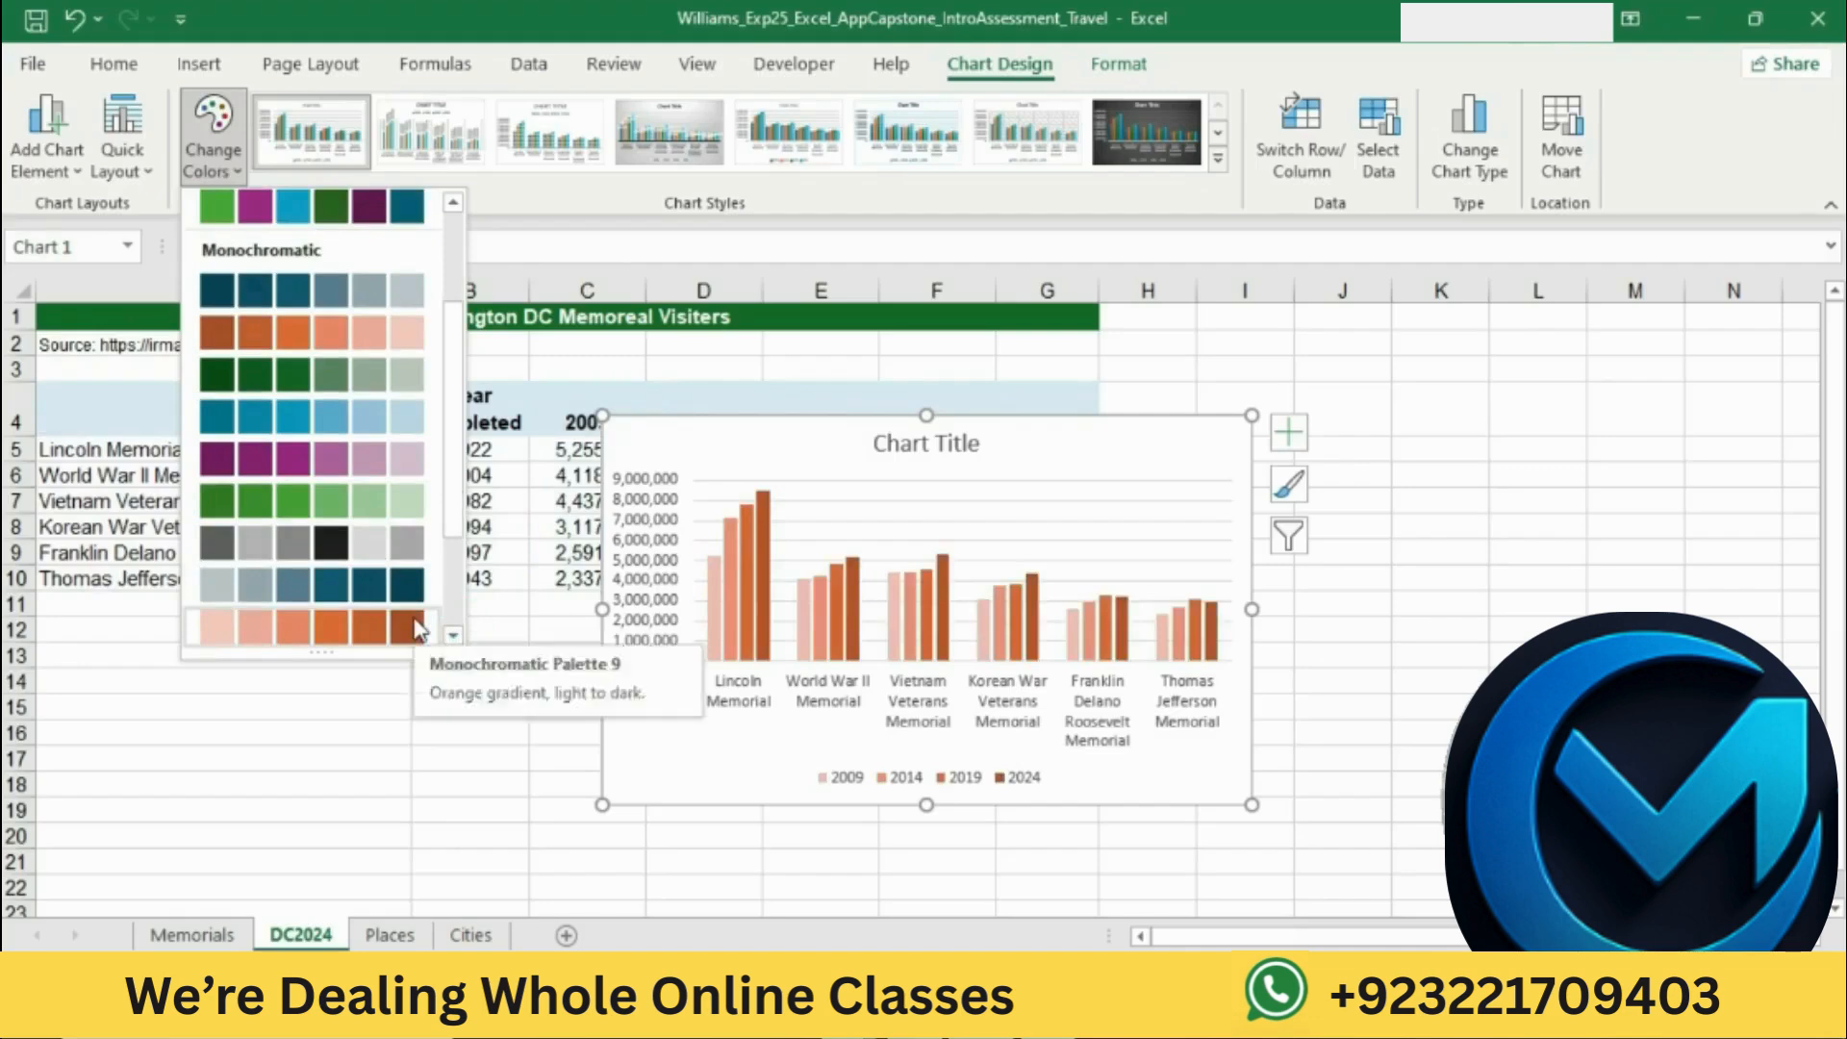
pyautogui.click(418, 629)
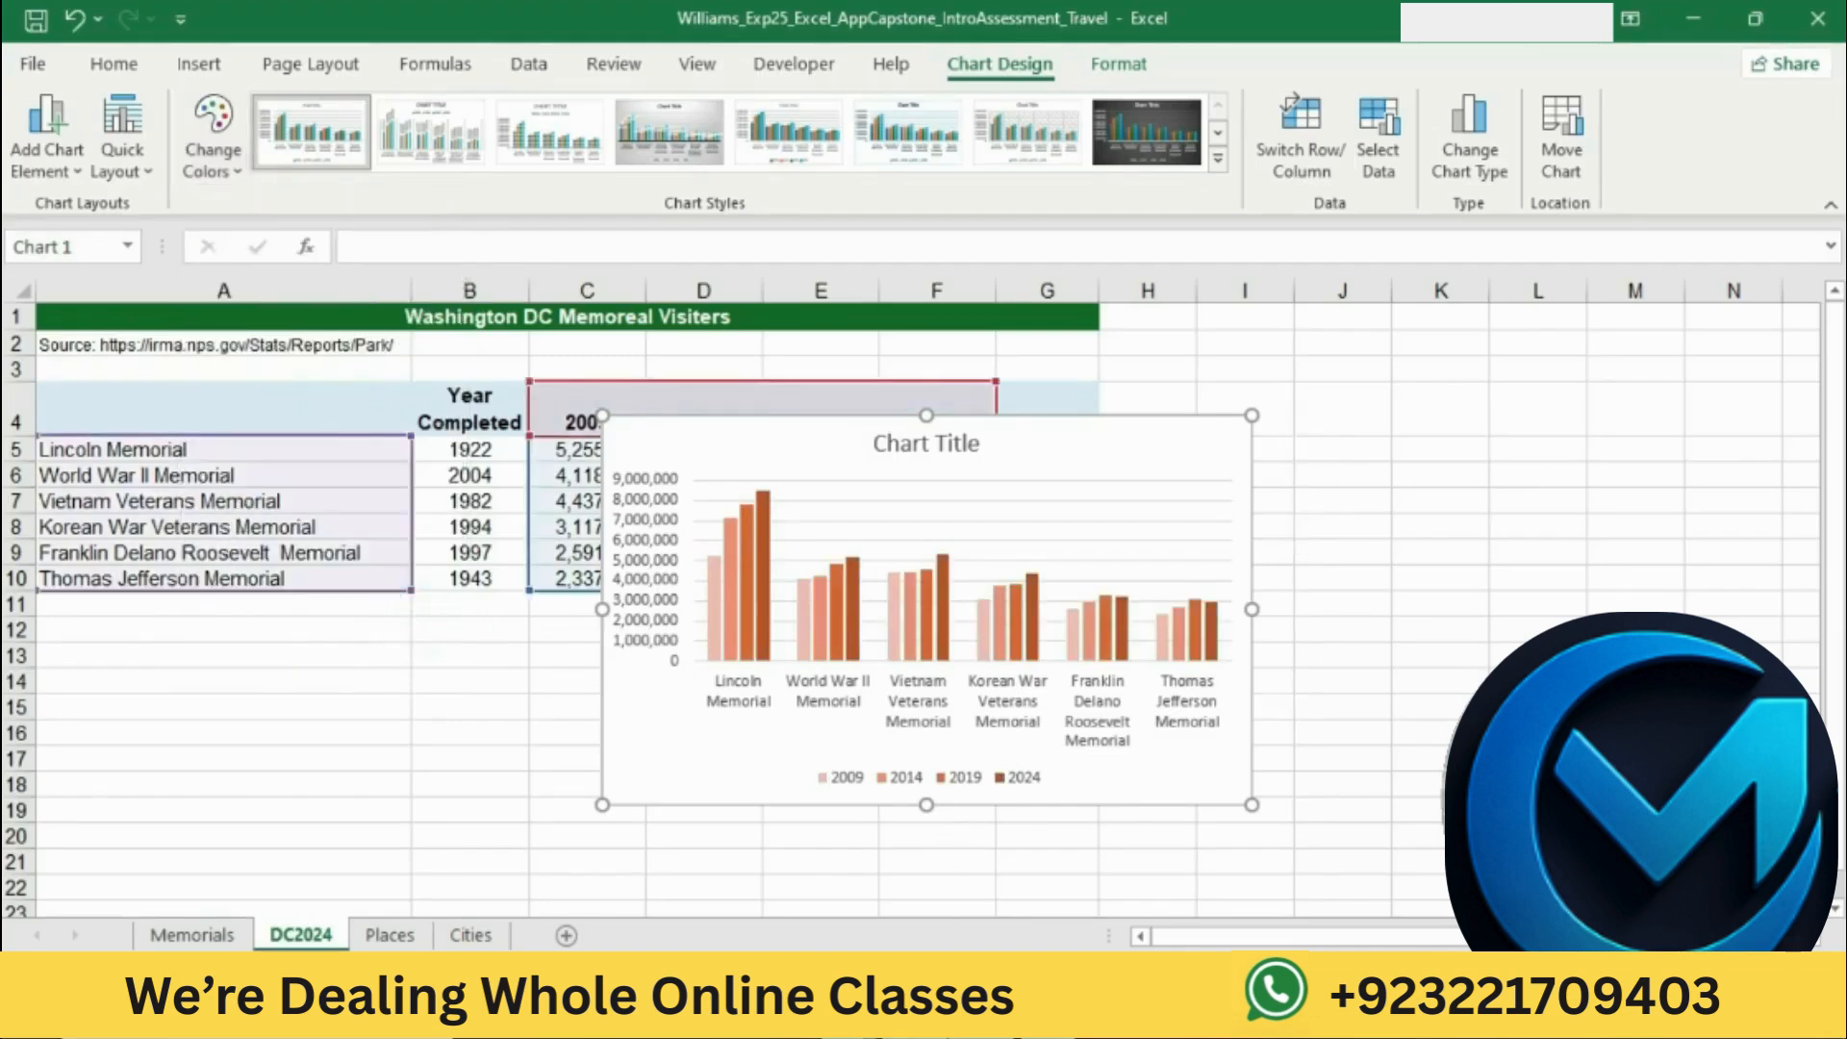
# Step: Return to the Word instructions and mark the step 11 sentence about the chart area's gradient fill
pyautogui.hotkey('alt', 'Tab')
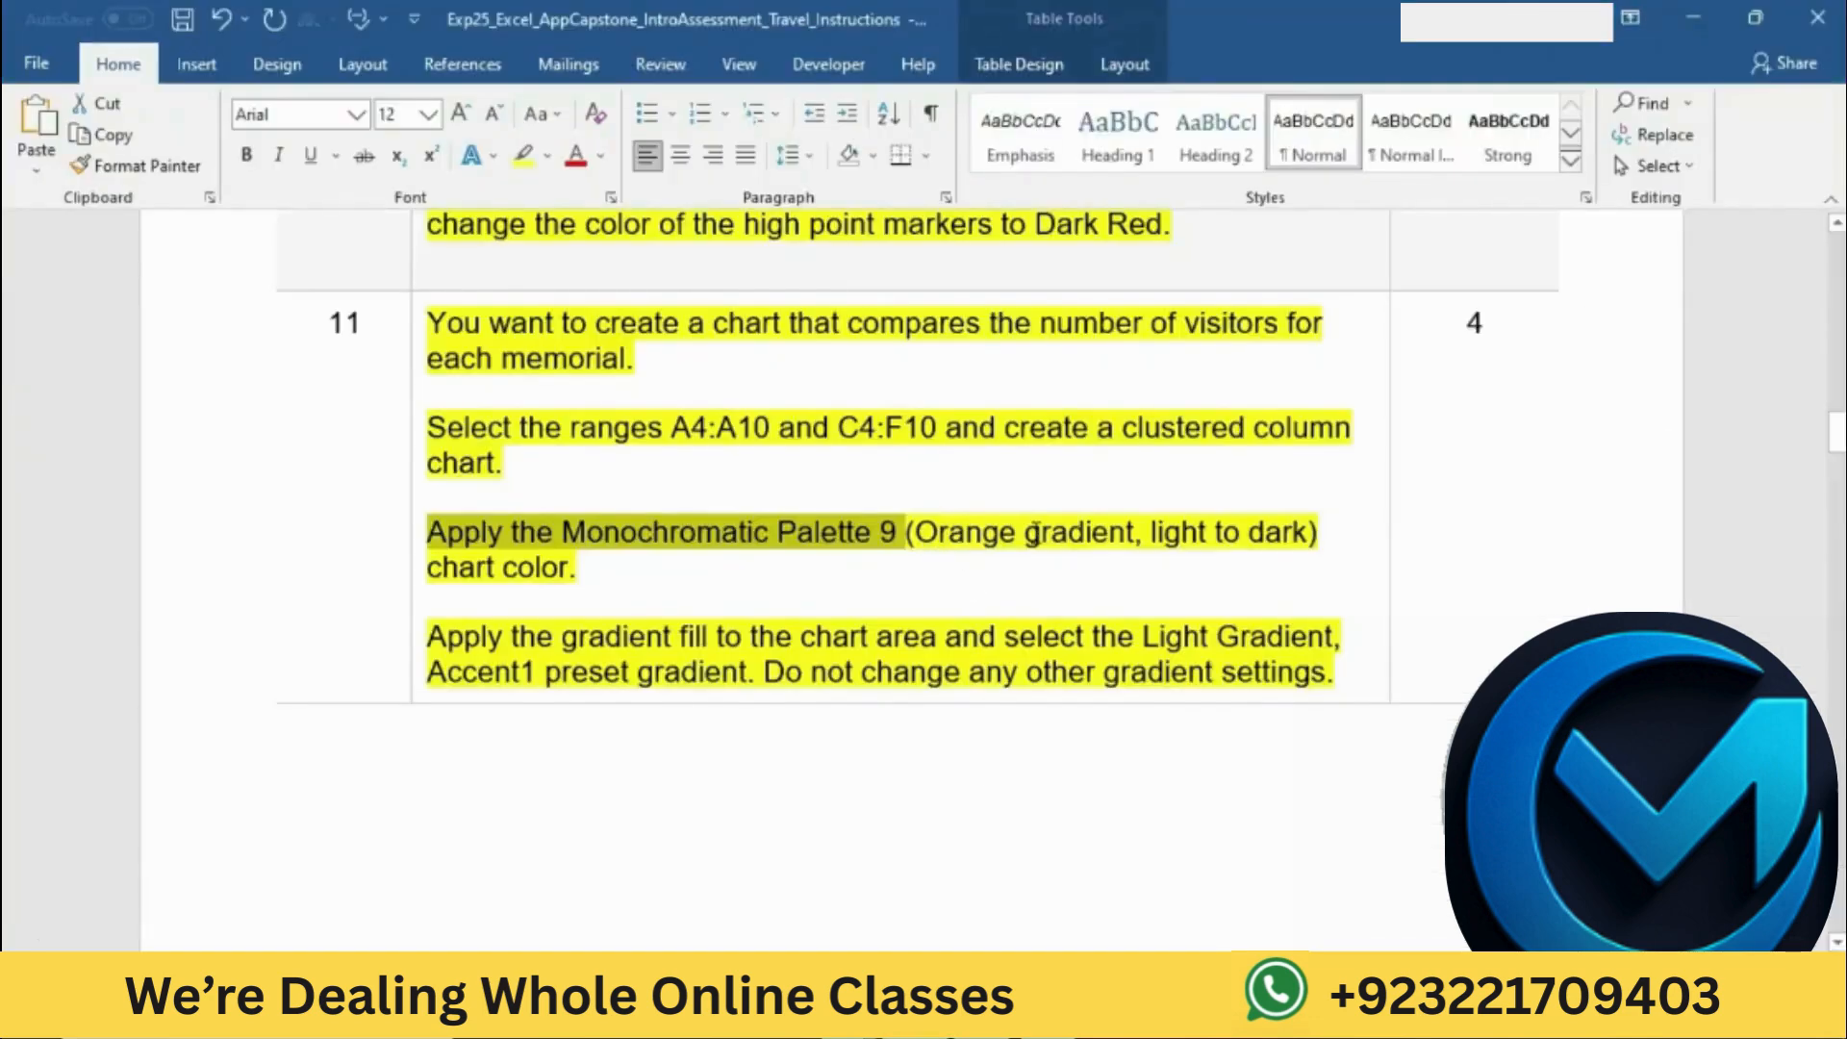
pyautogui.click(1034, 532)
pyautogui.scroll(-2, 1030, 527)
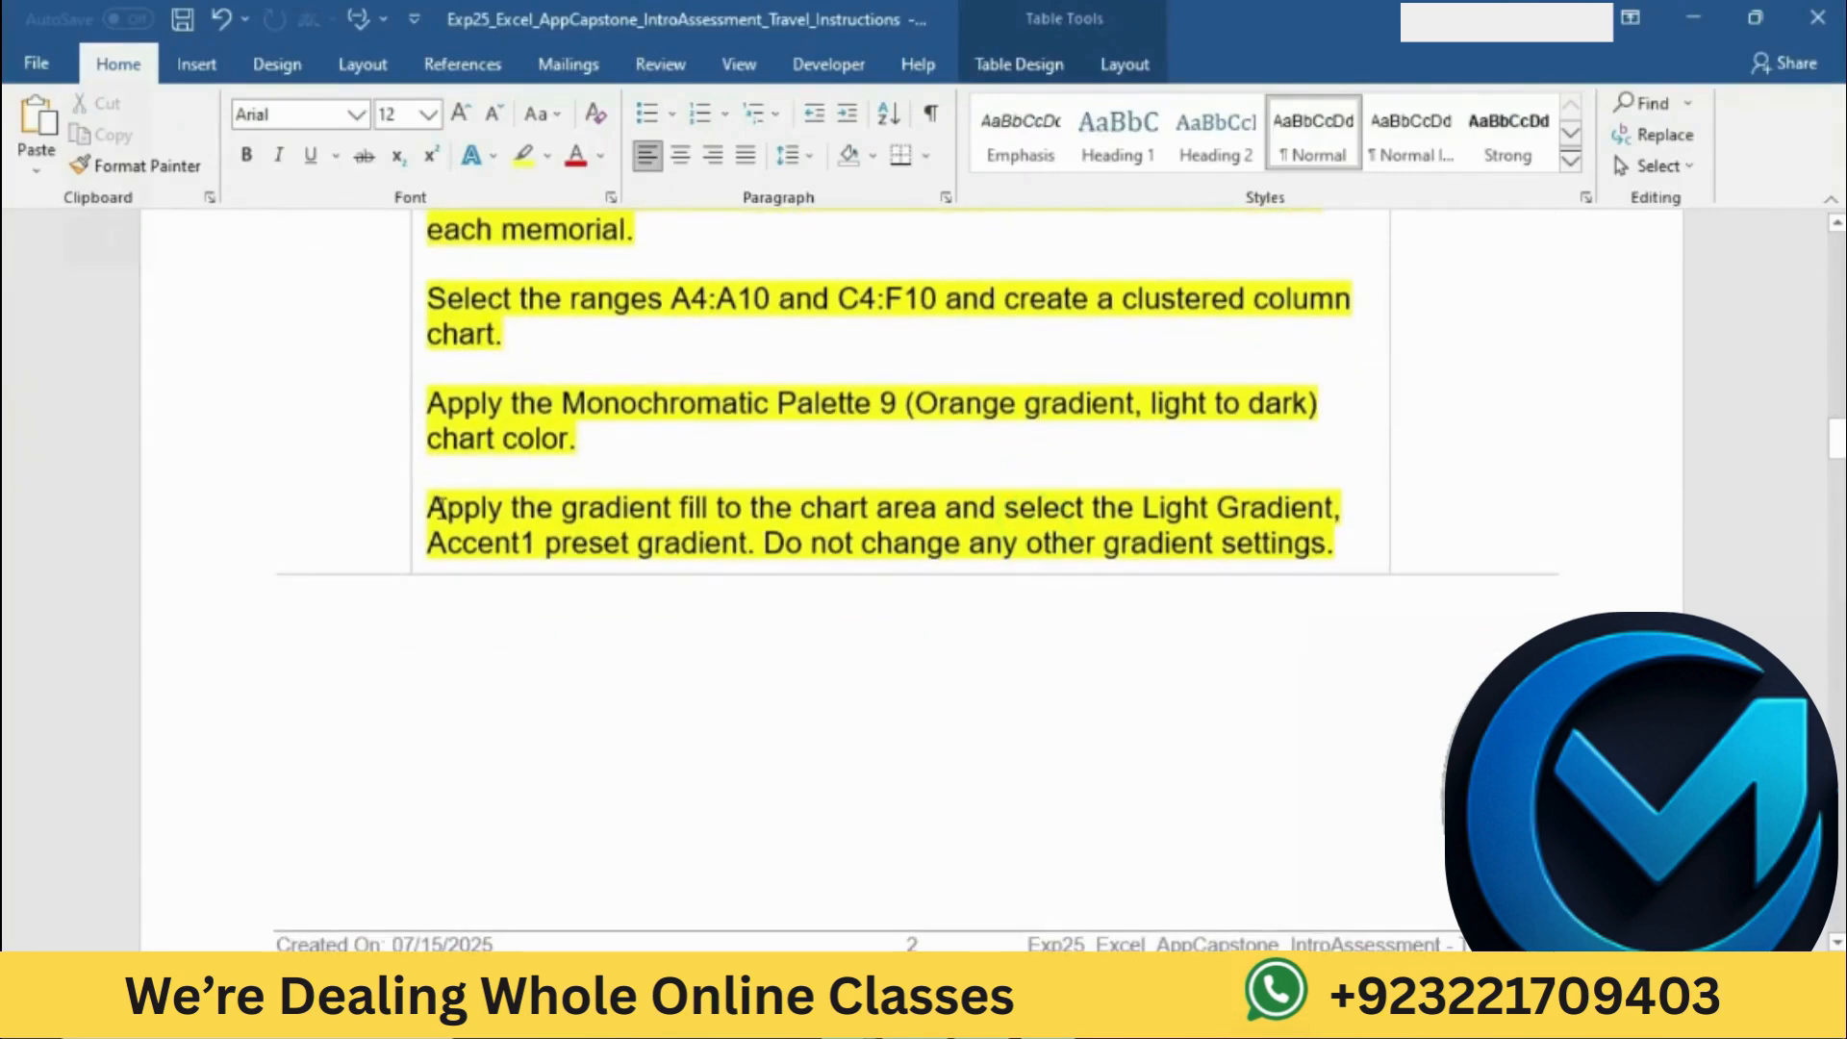
pyautogui.press('XF86MonBrightnessDown')
pyautogui.press('XF86MonBrightnessDown')
pyautogui.press('XF86MonBrightnessDown')
pyautogui.press('XF86MonBrightnessDown')
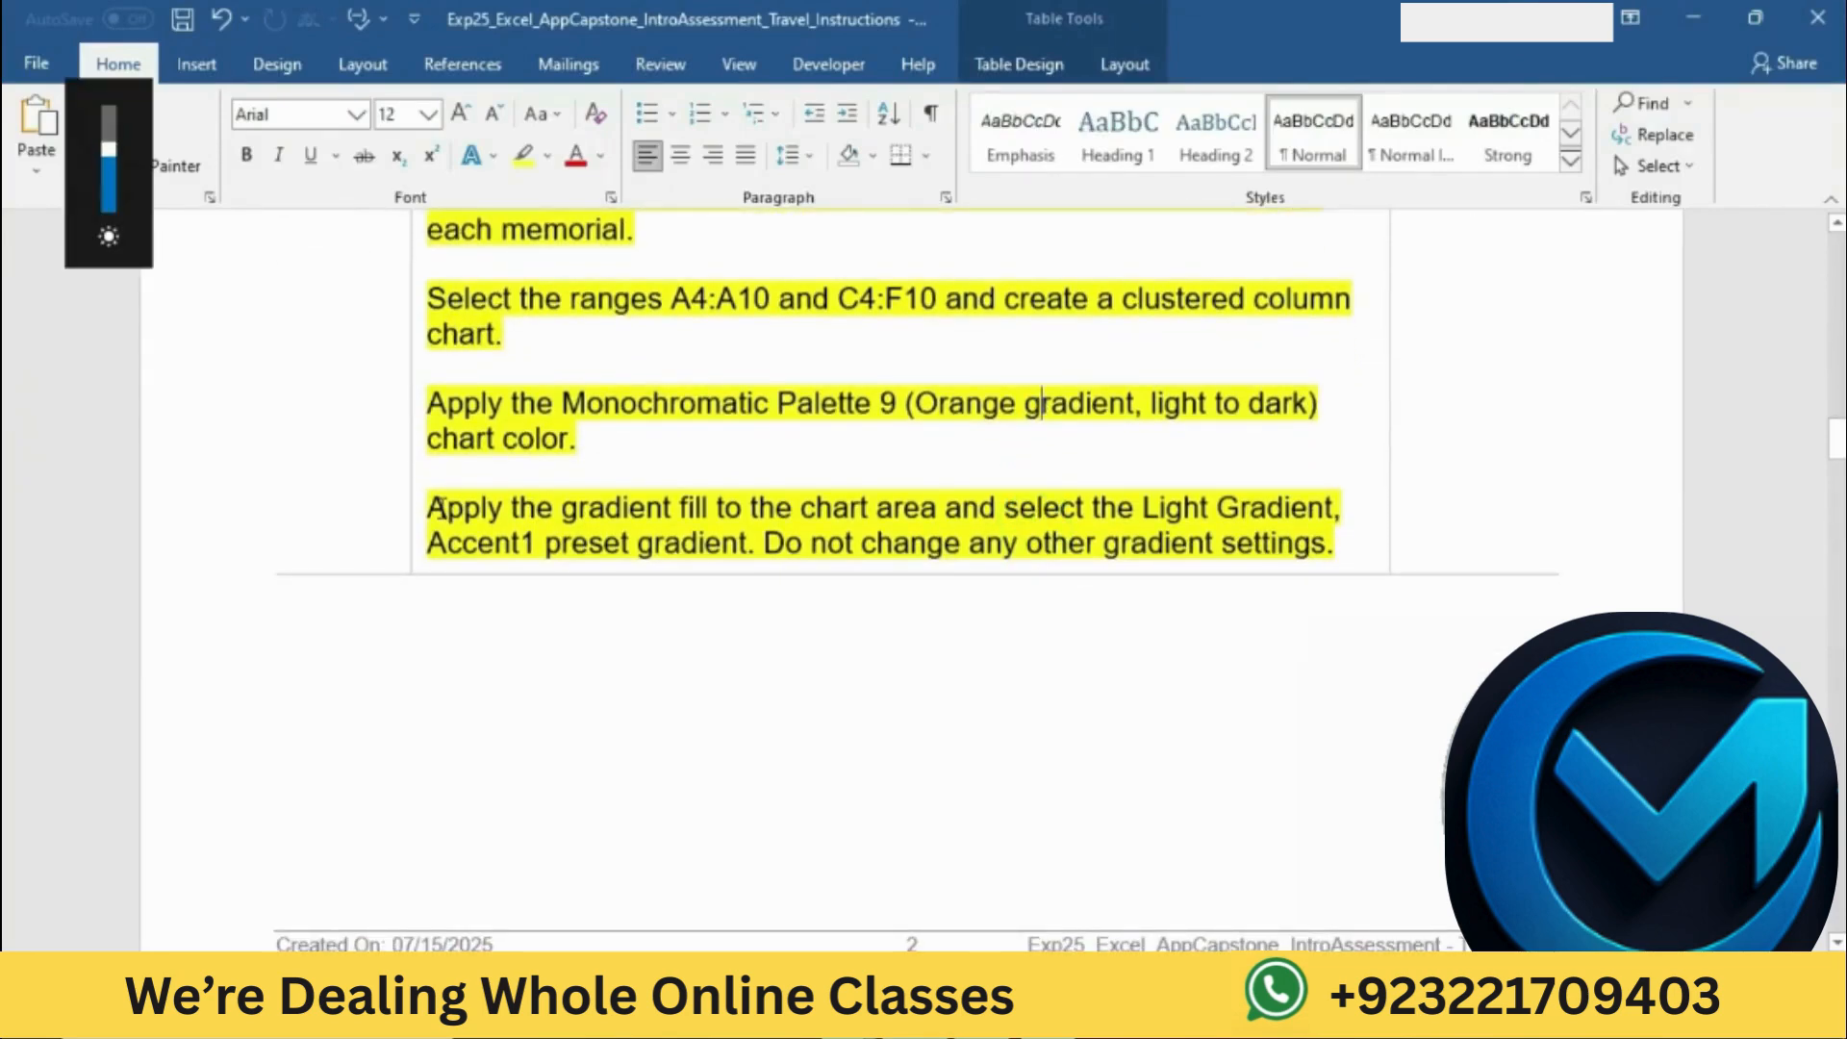
pyautogui.moveTo(438, 507); pyautogui.dragTo(676, 561)
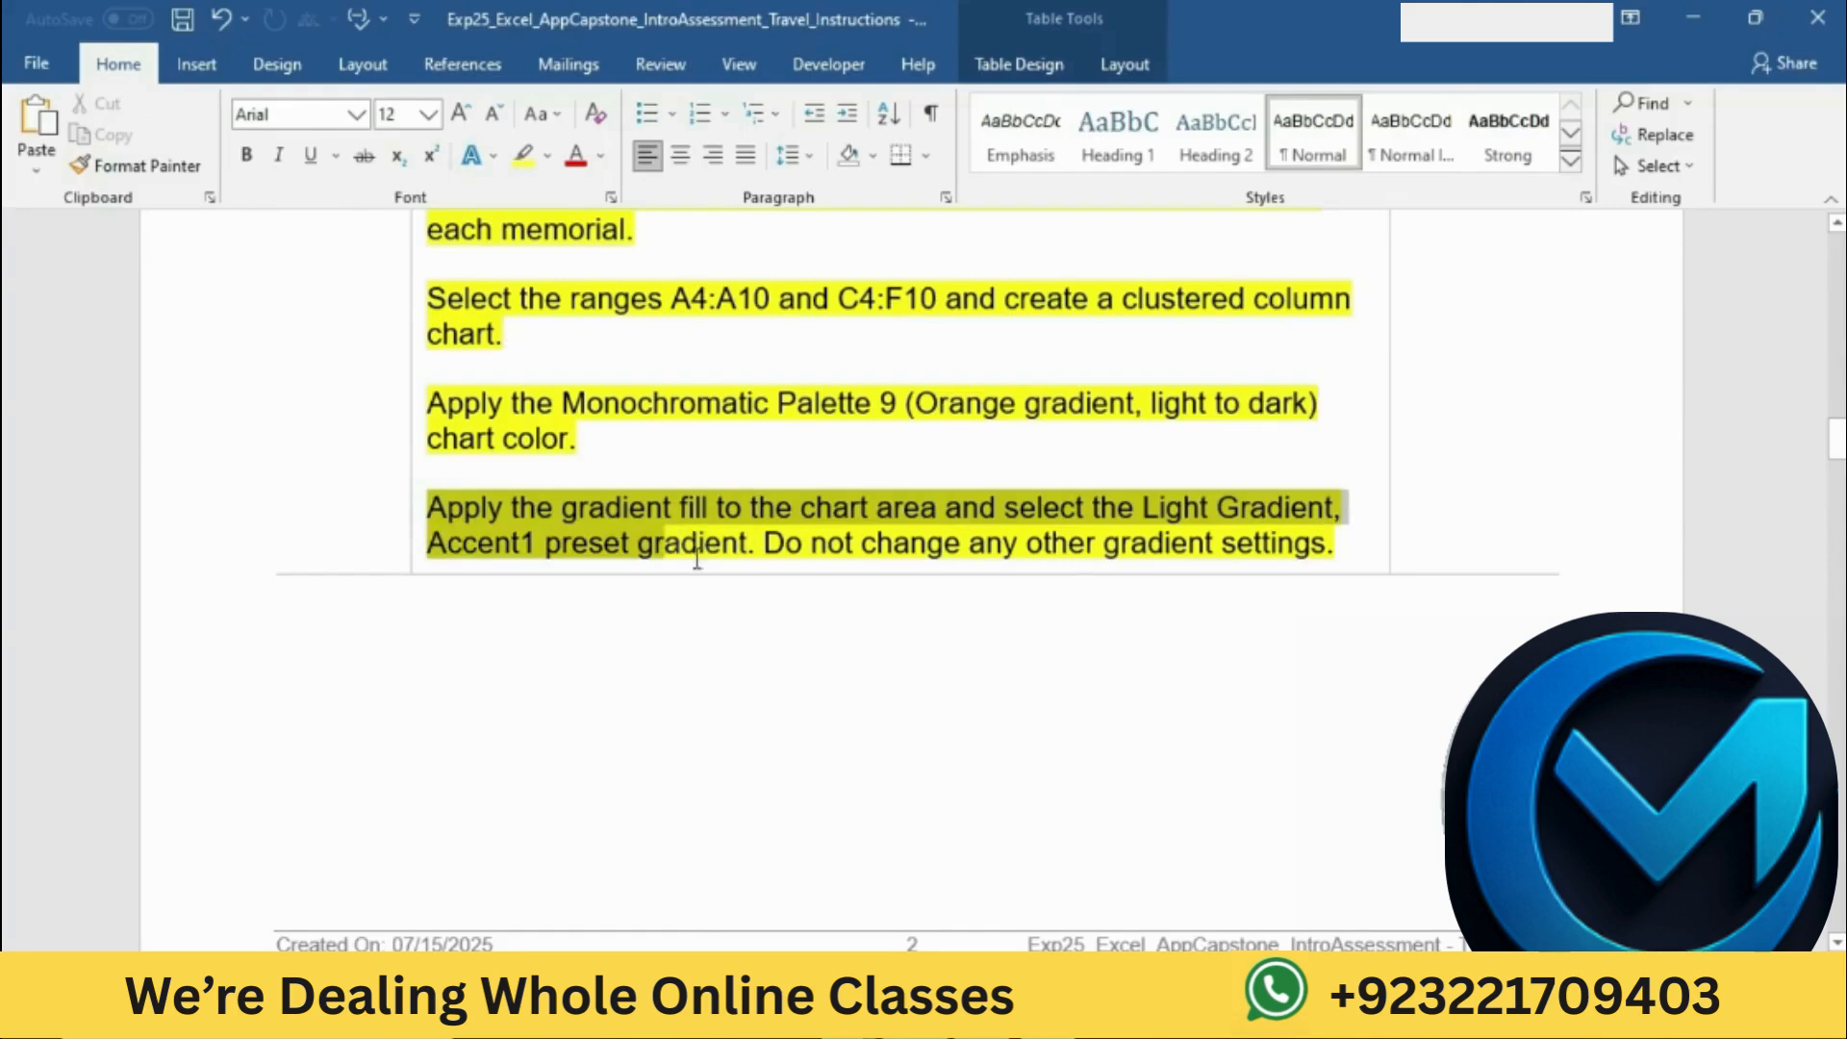
# Step: Switch to Excel and give the chart area a gradient fill with the Light Gradient, Accent 1 preset
pyautogui.click(983, 1014)
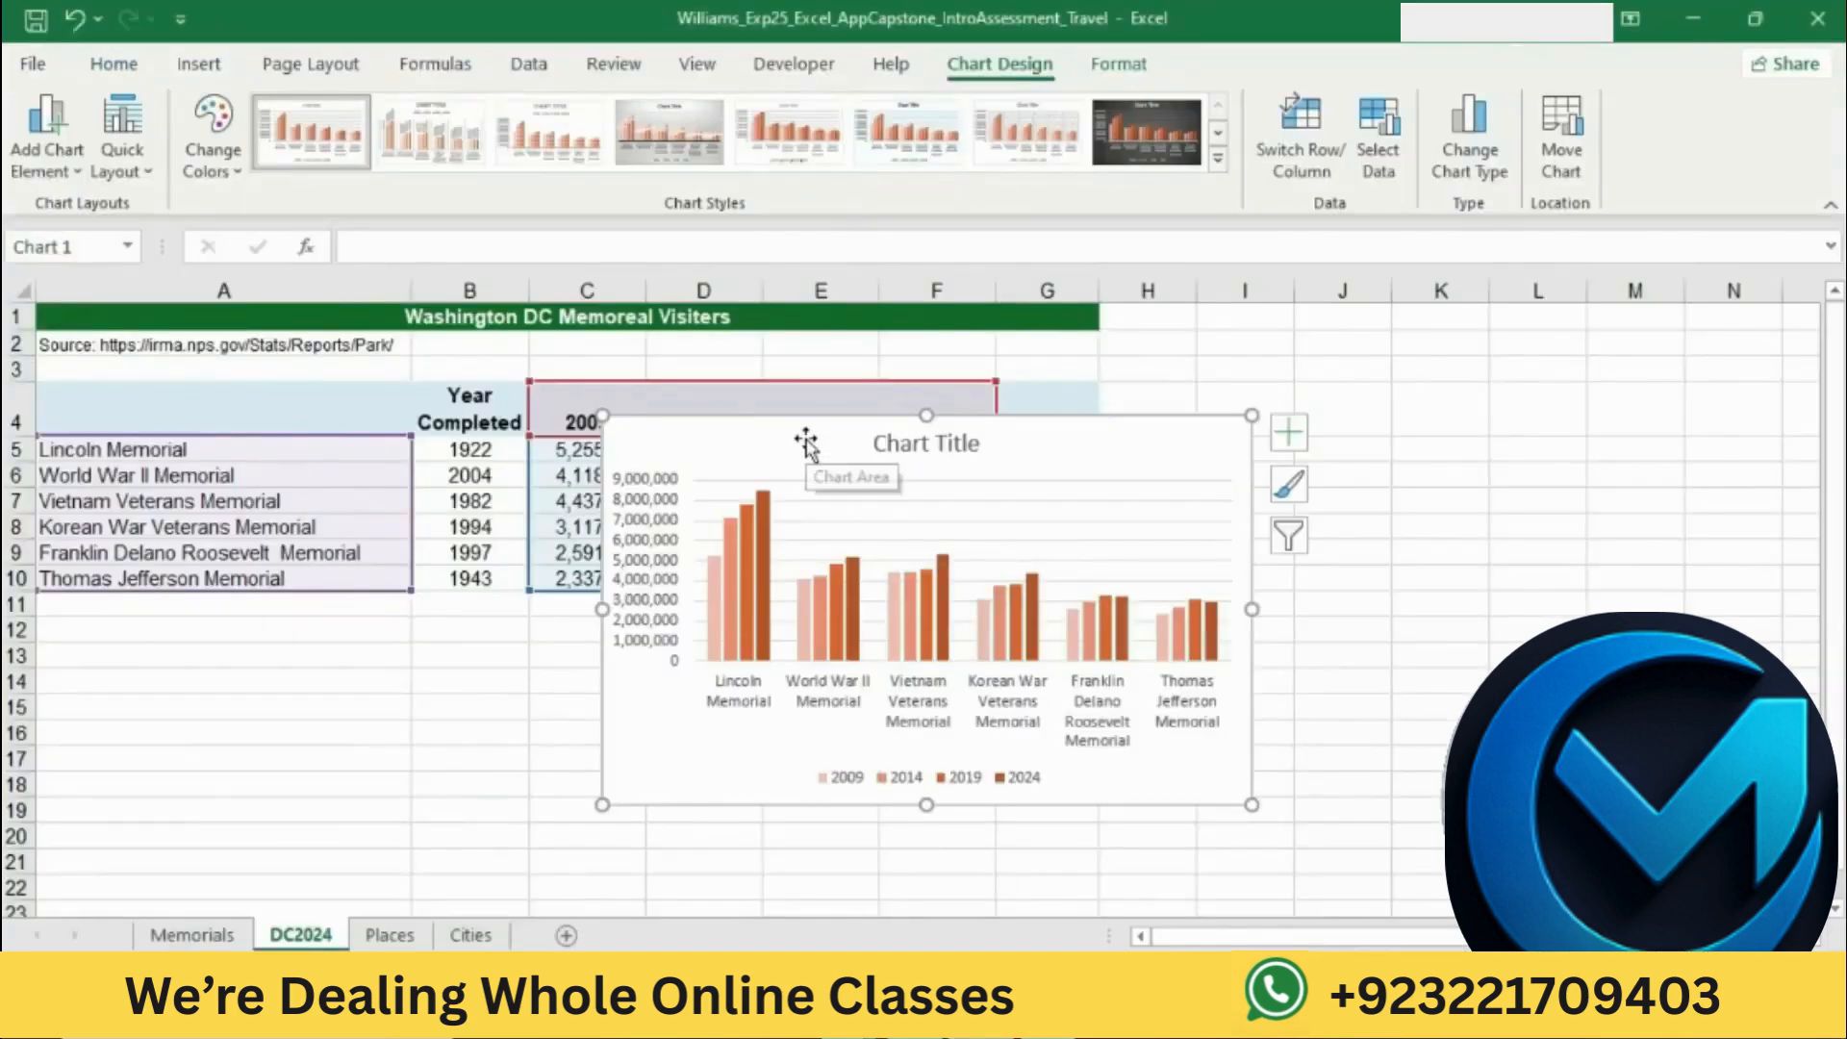
pyautogui.rightClick(709, 442)
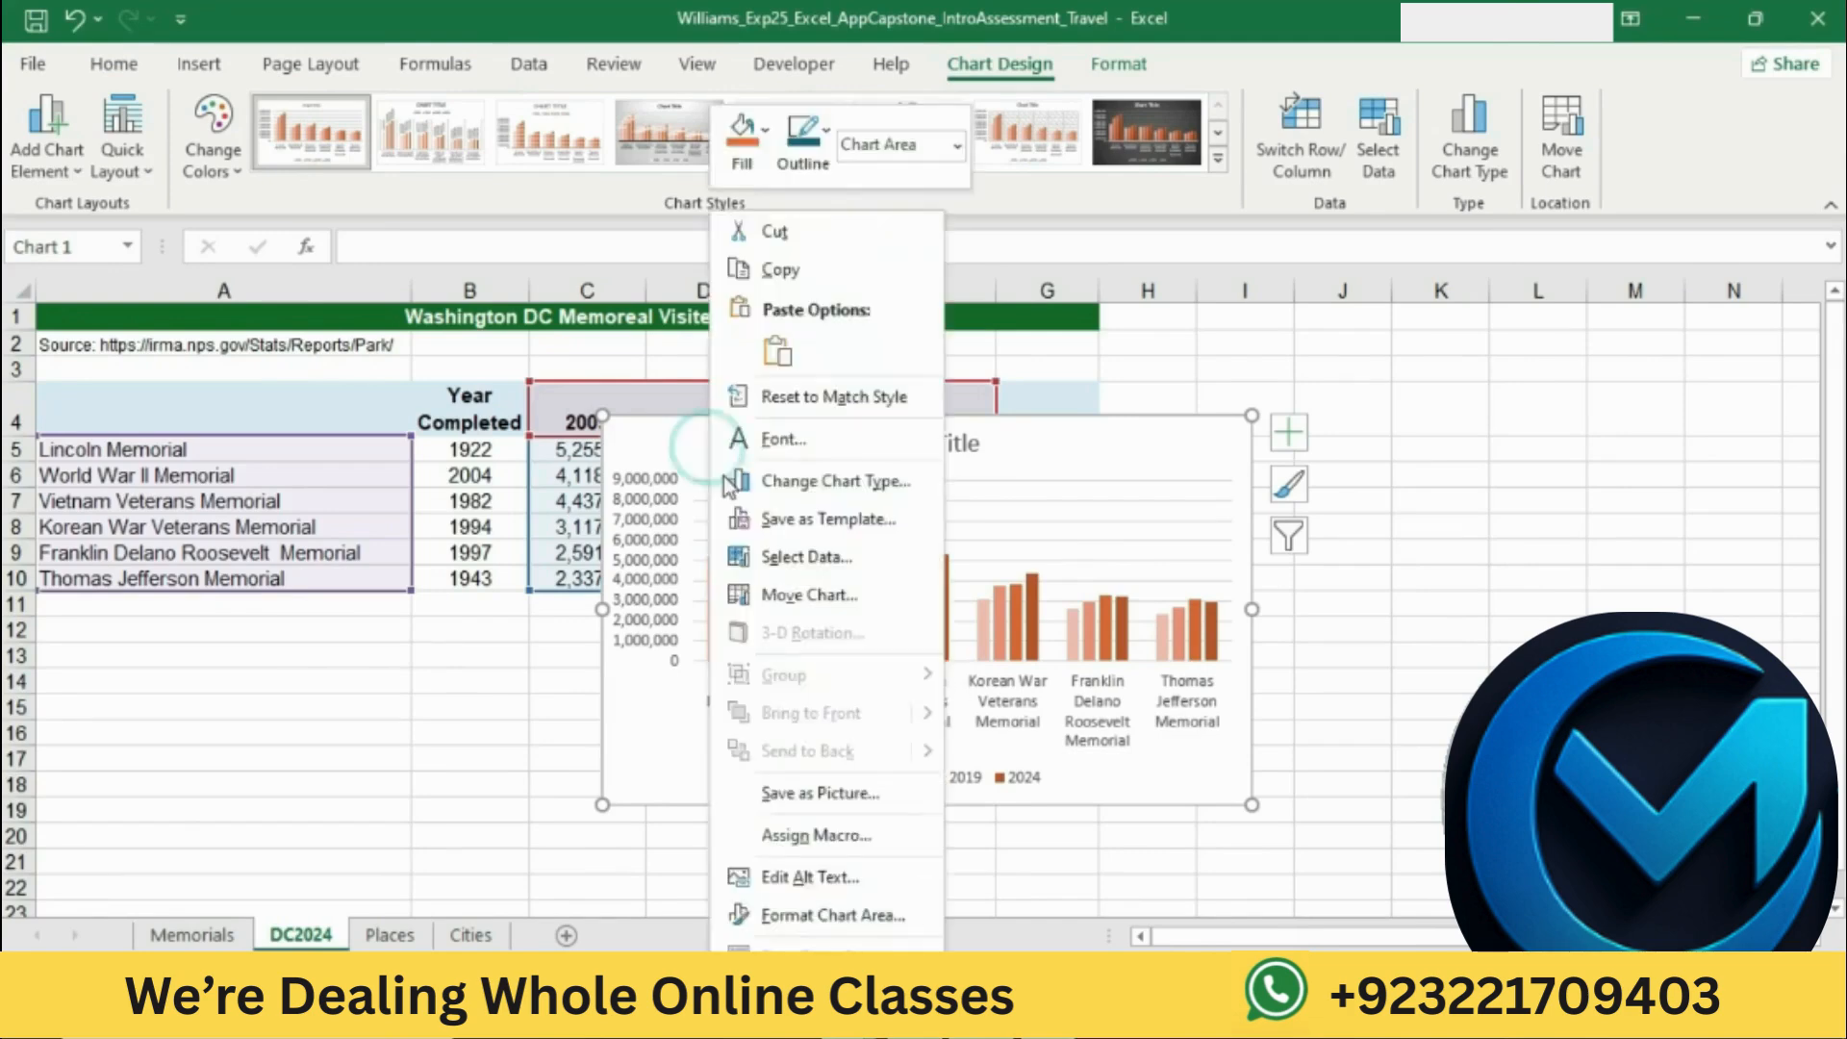
pyautogui.click(823, 918)
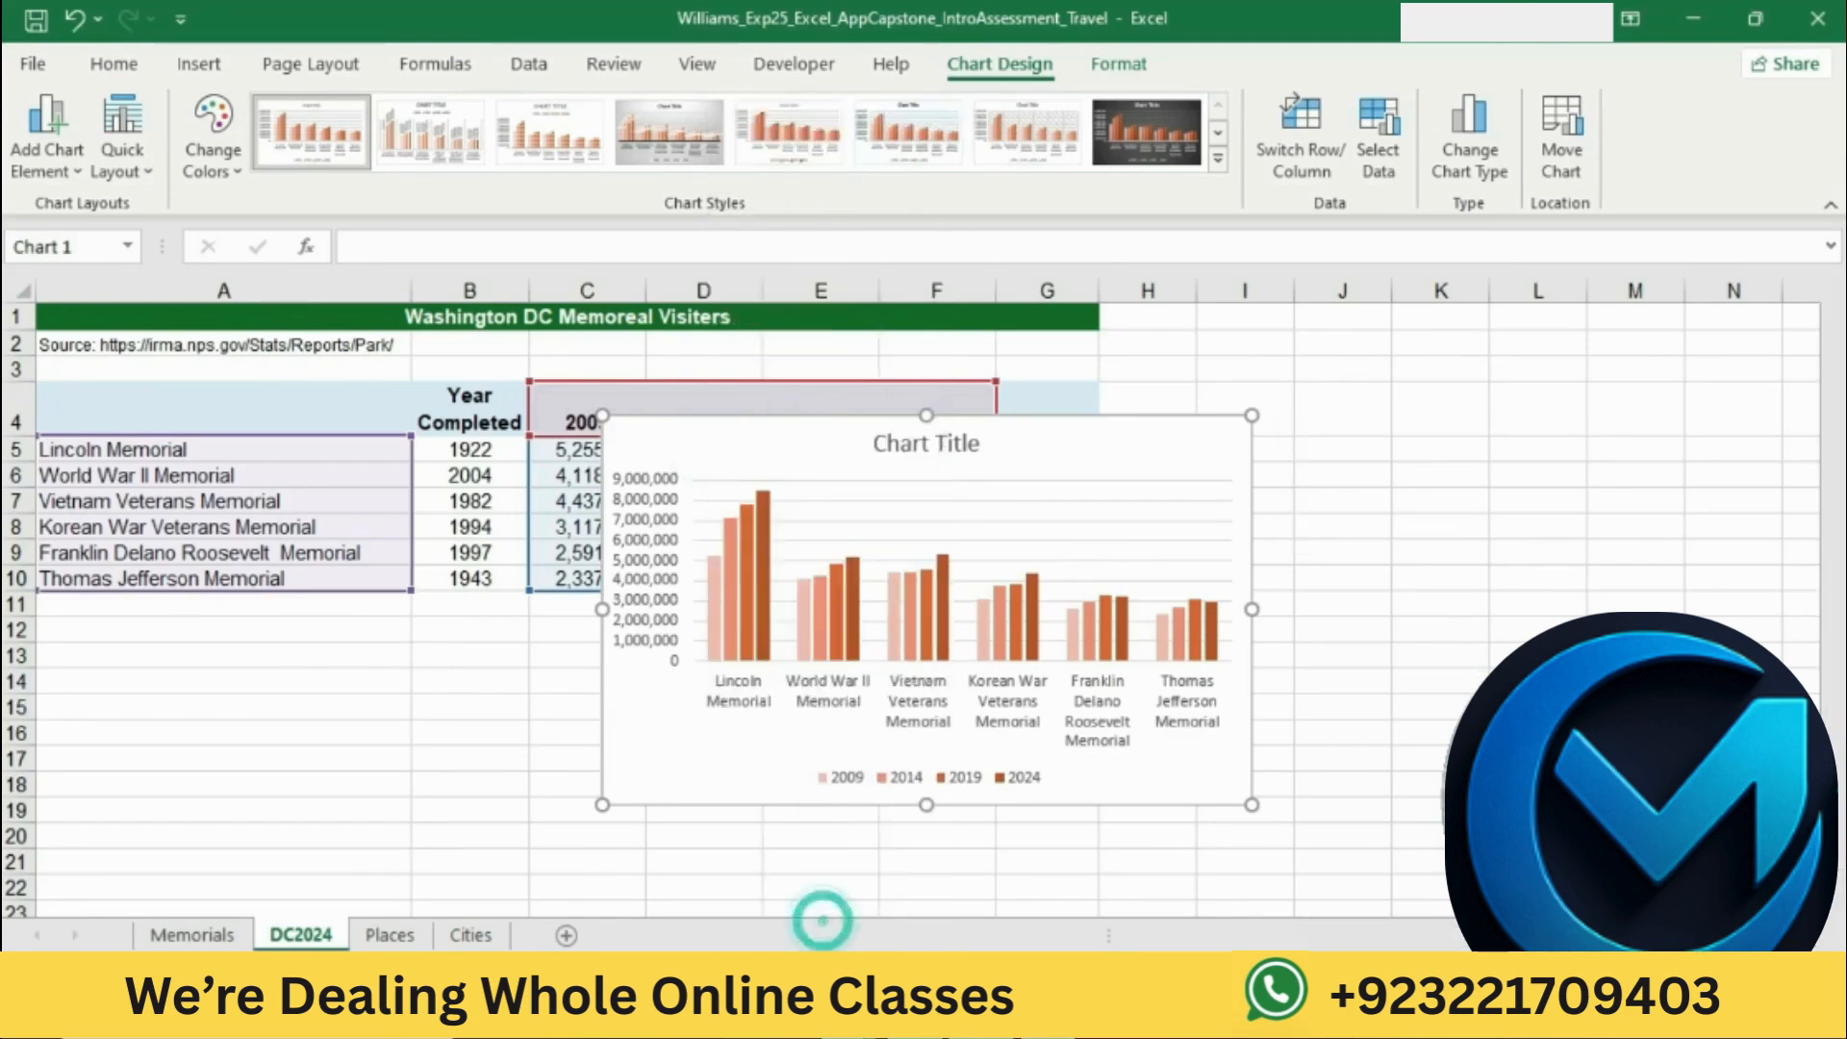
pyautogui.click(1496, 466)
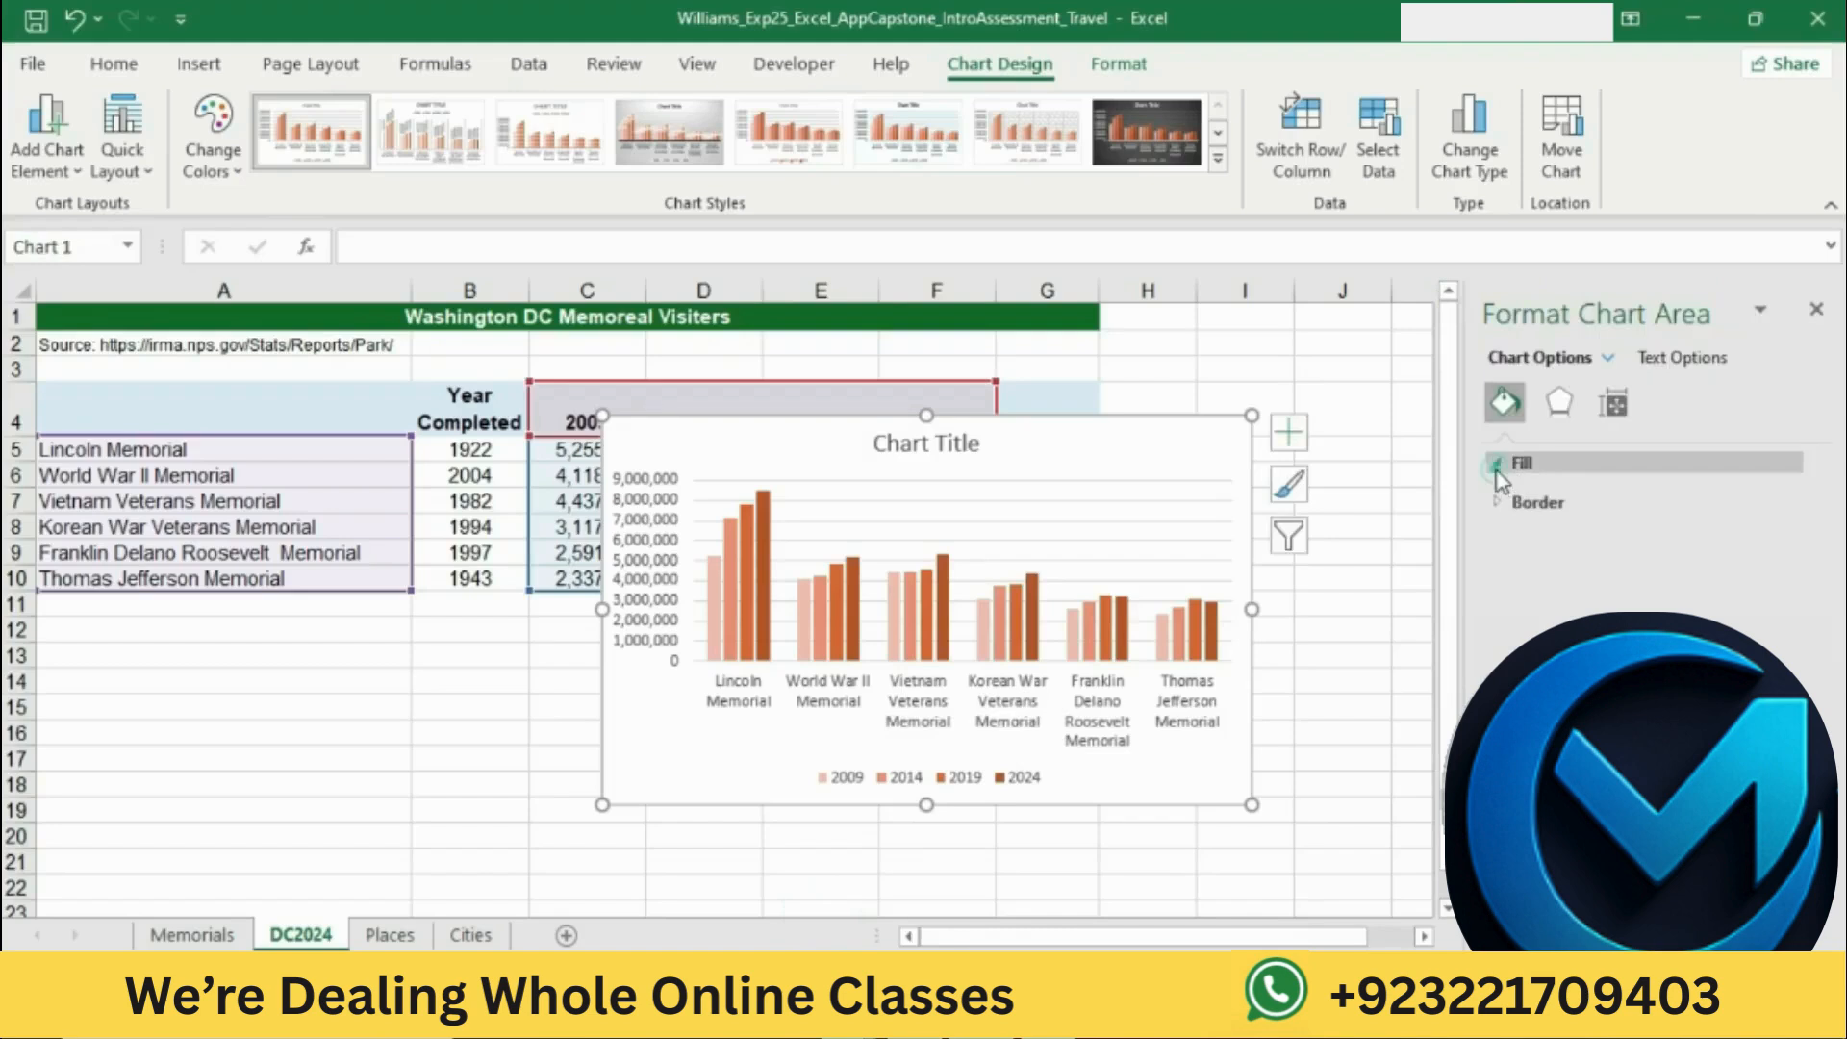
pyautogui.click(1520, 562)
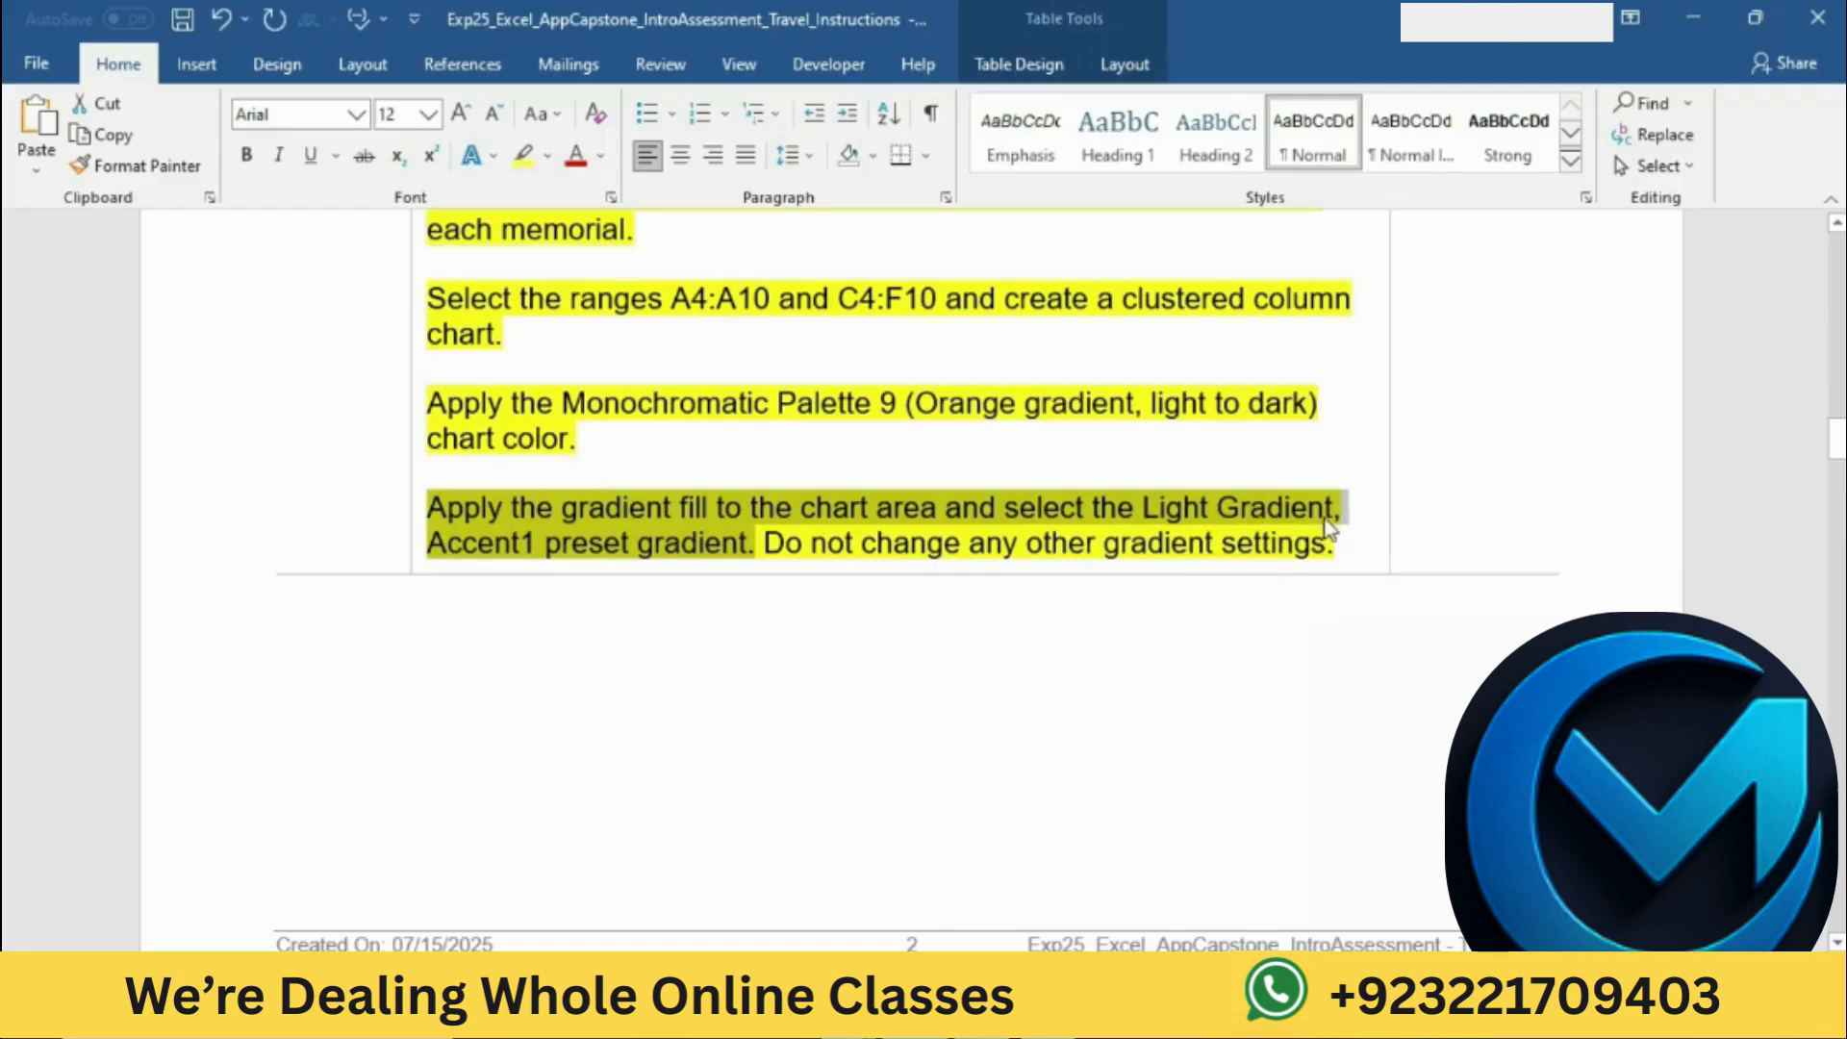
pyautogui.hotkey('alt', 'Tab')
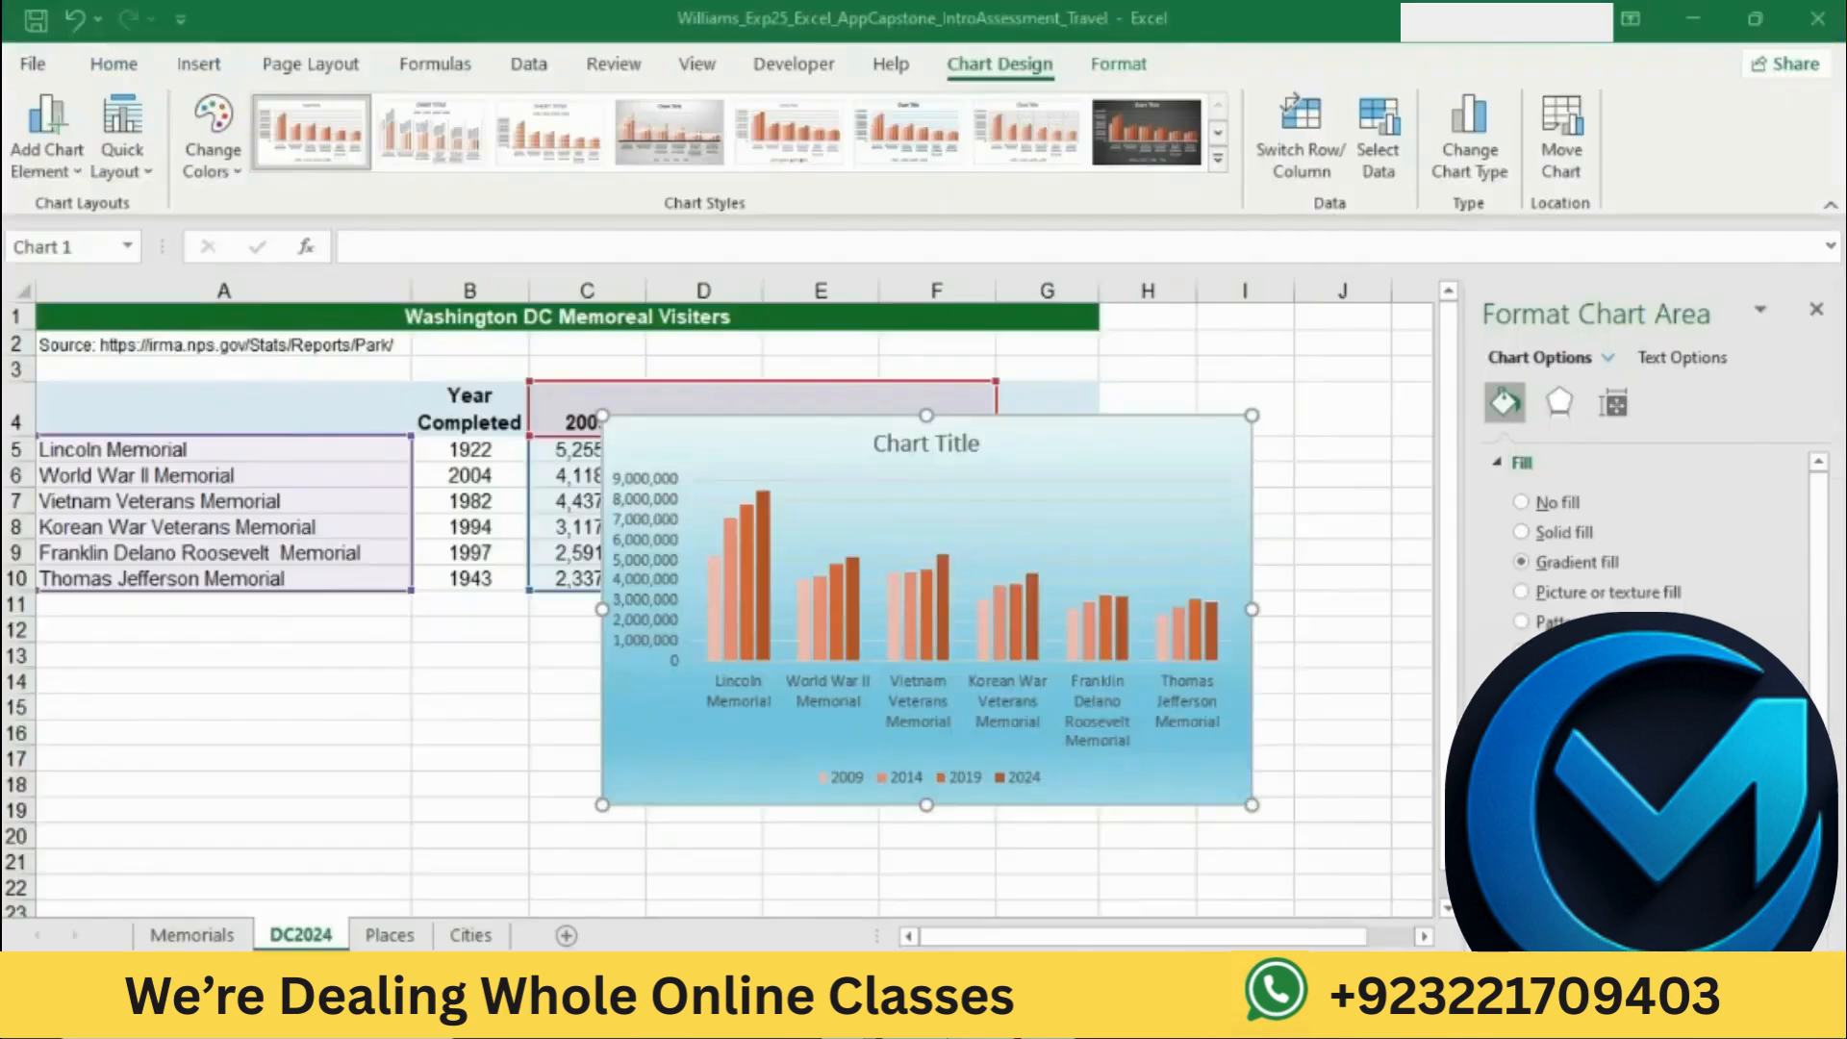
pyautogui.click(1789, 699)
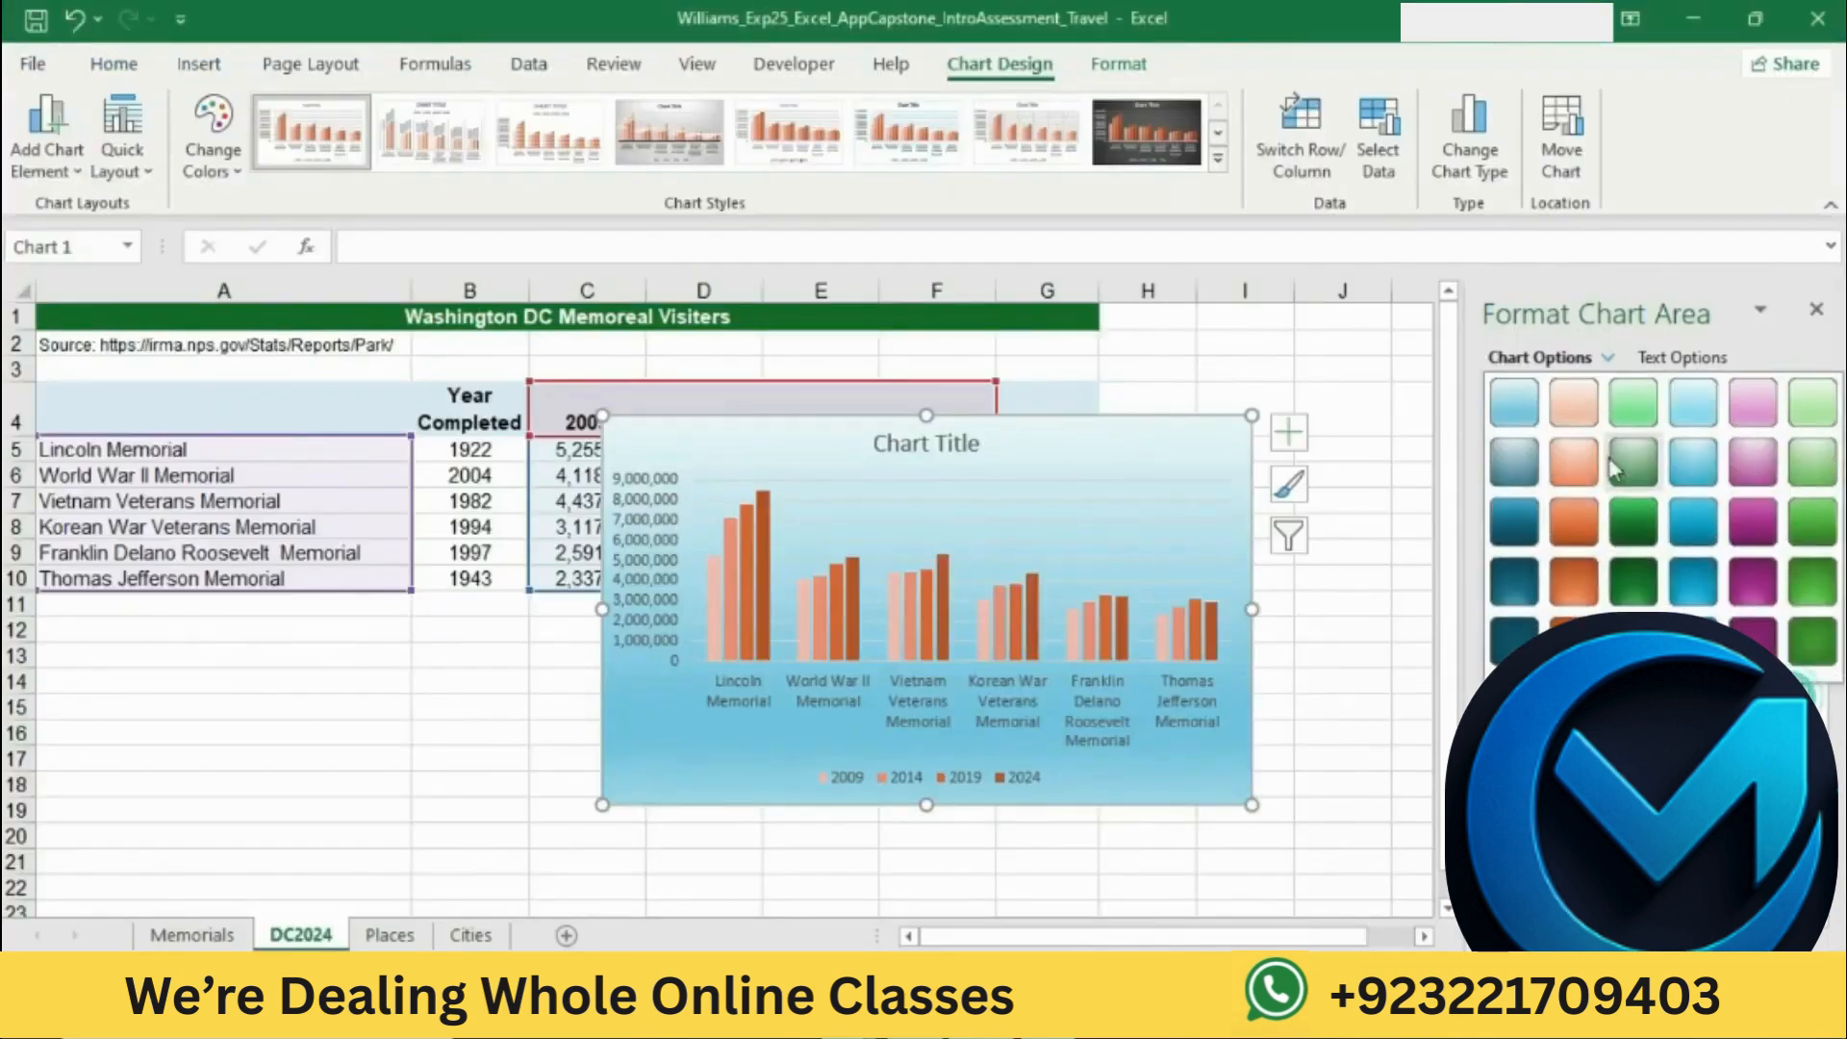
pyautogui.click(1501, 413)
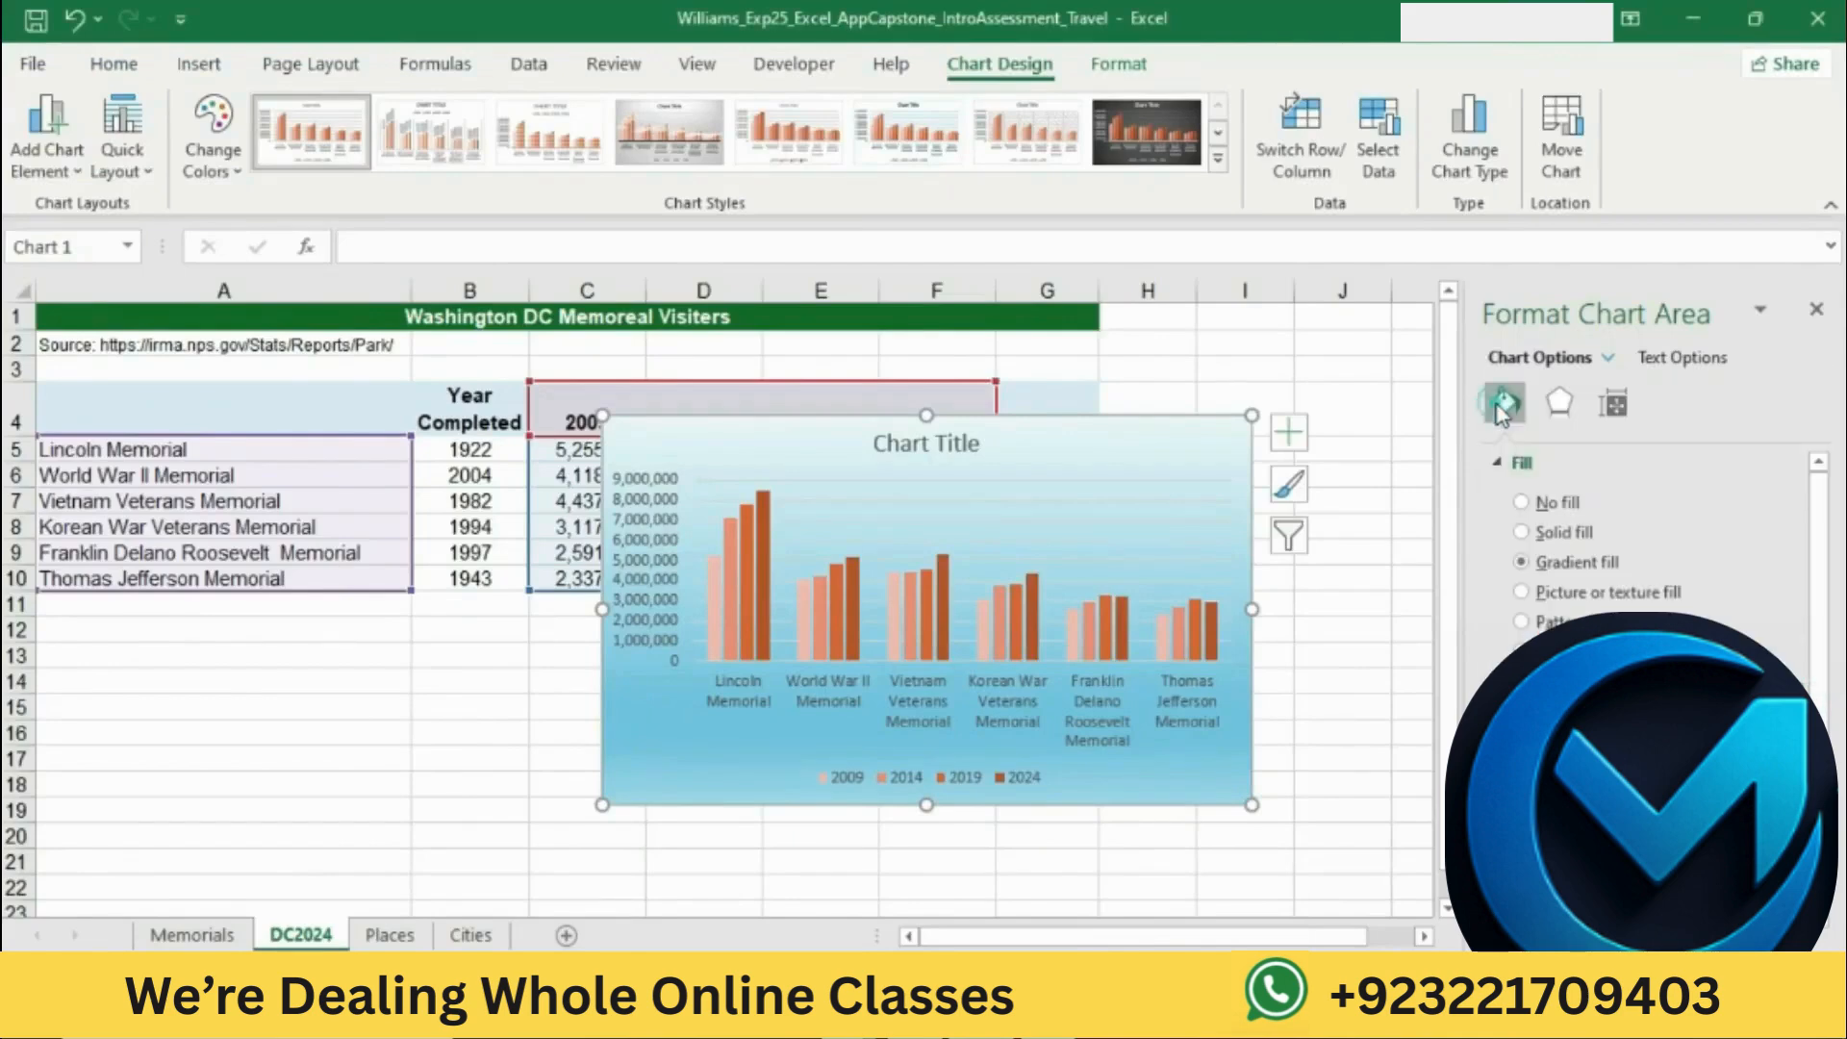
# Step: Return to the Word instructions and highlight the step 12 text about moving and resizing the chart in yellow
pyautogui.hotkey('alt', 'Tab')
pyautogui.click(906, 545)
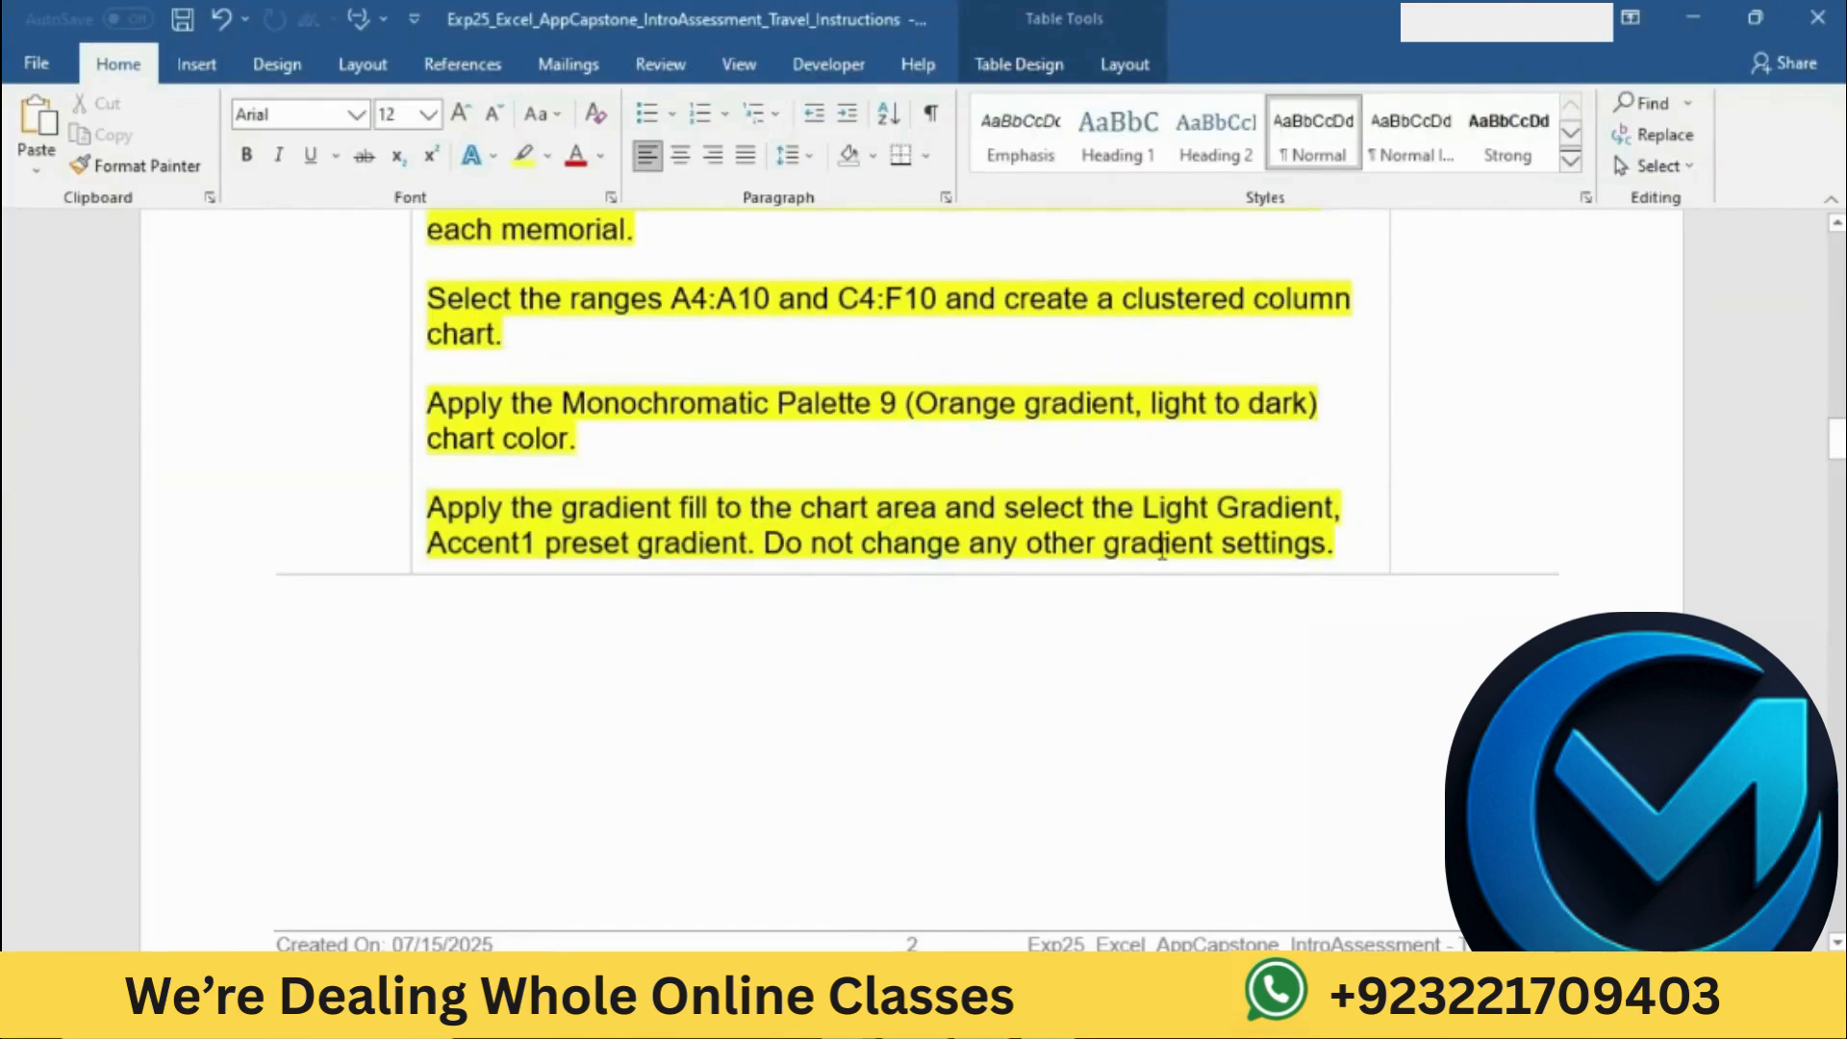
pyautogui.scroll(-10, 1161, 549)
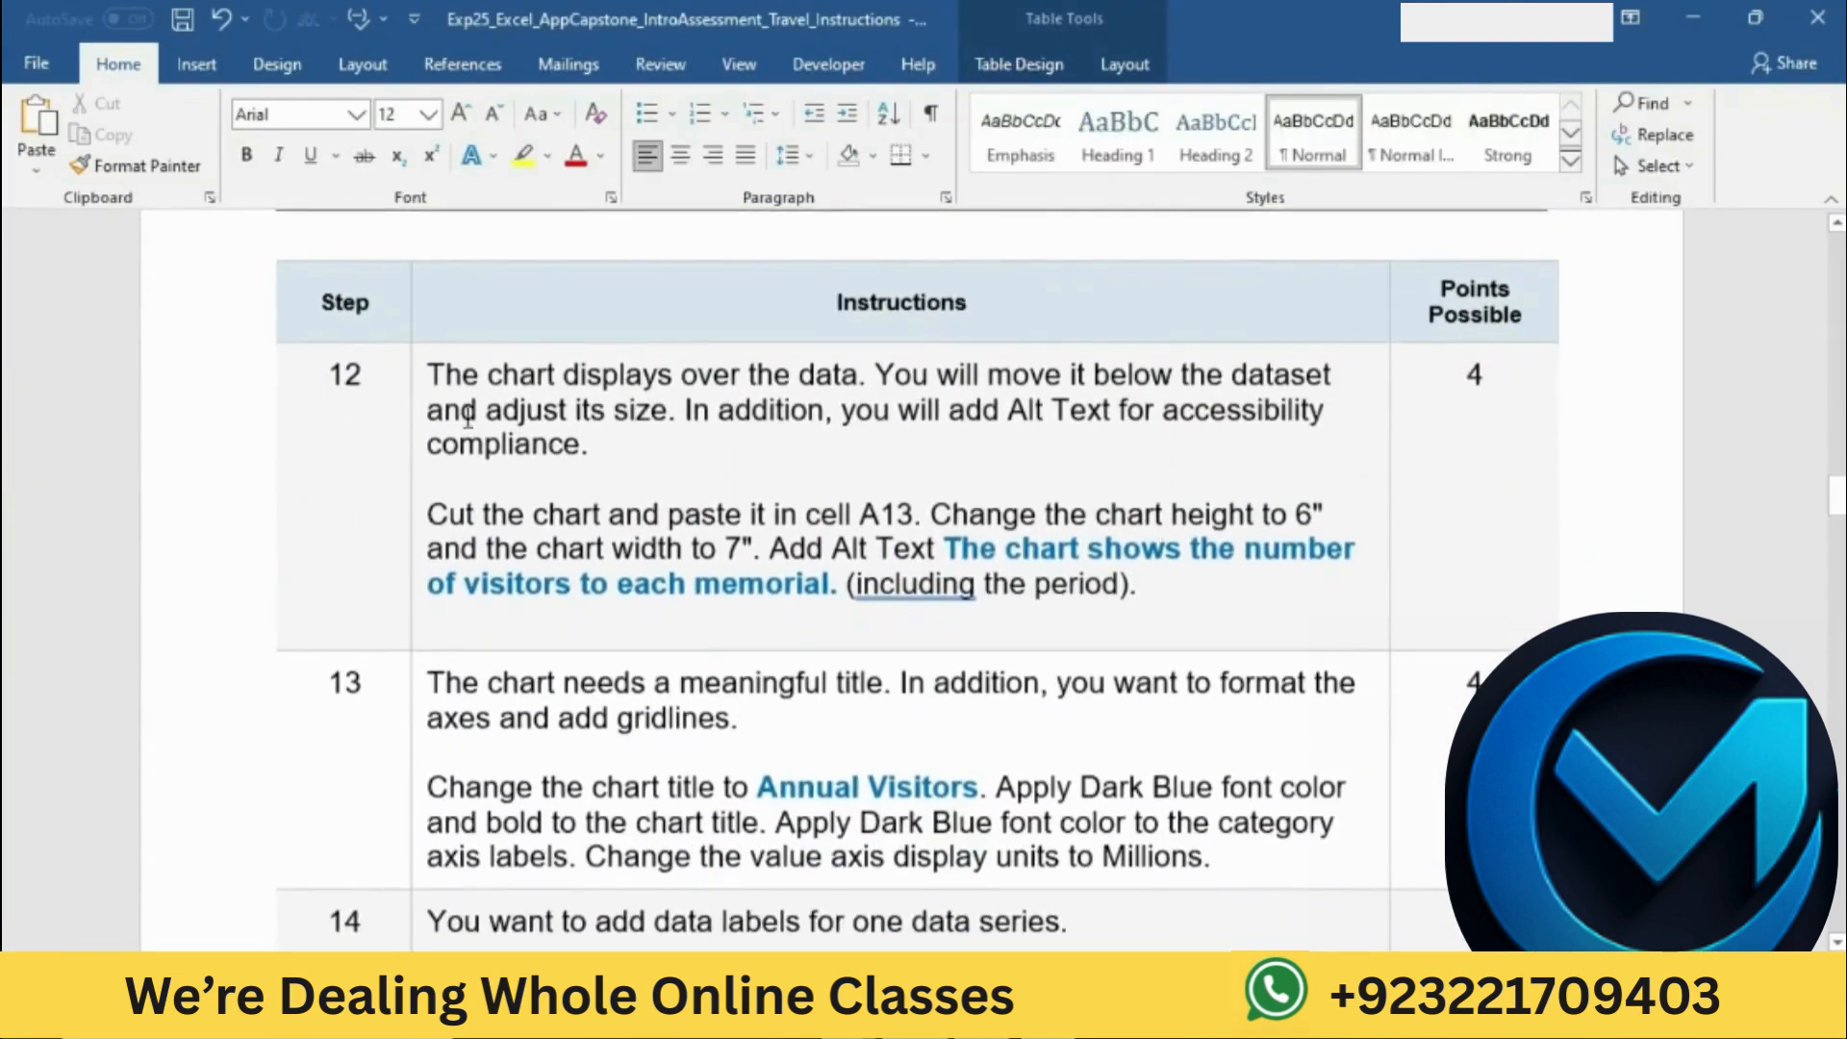
pyautogui.click(415, 387)
pyautogui.click(528, 333)
pyautogui.click(673, 472)
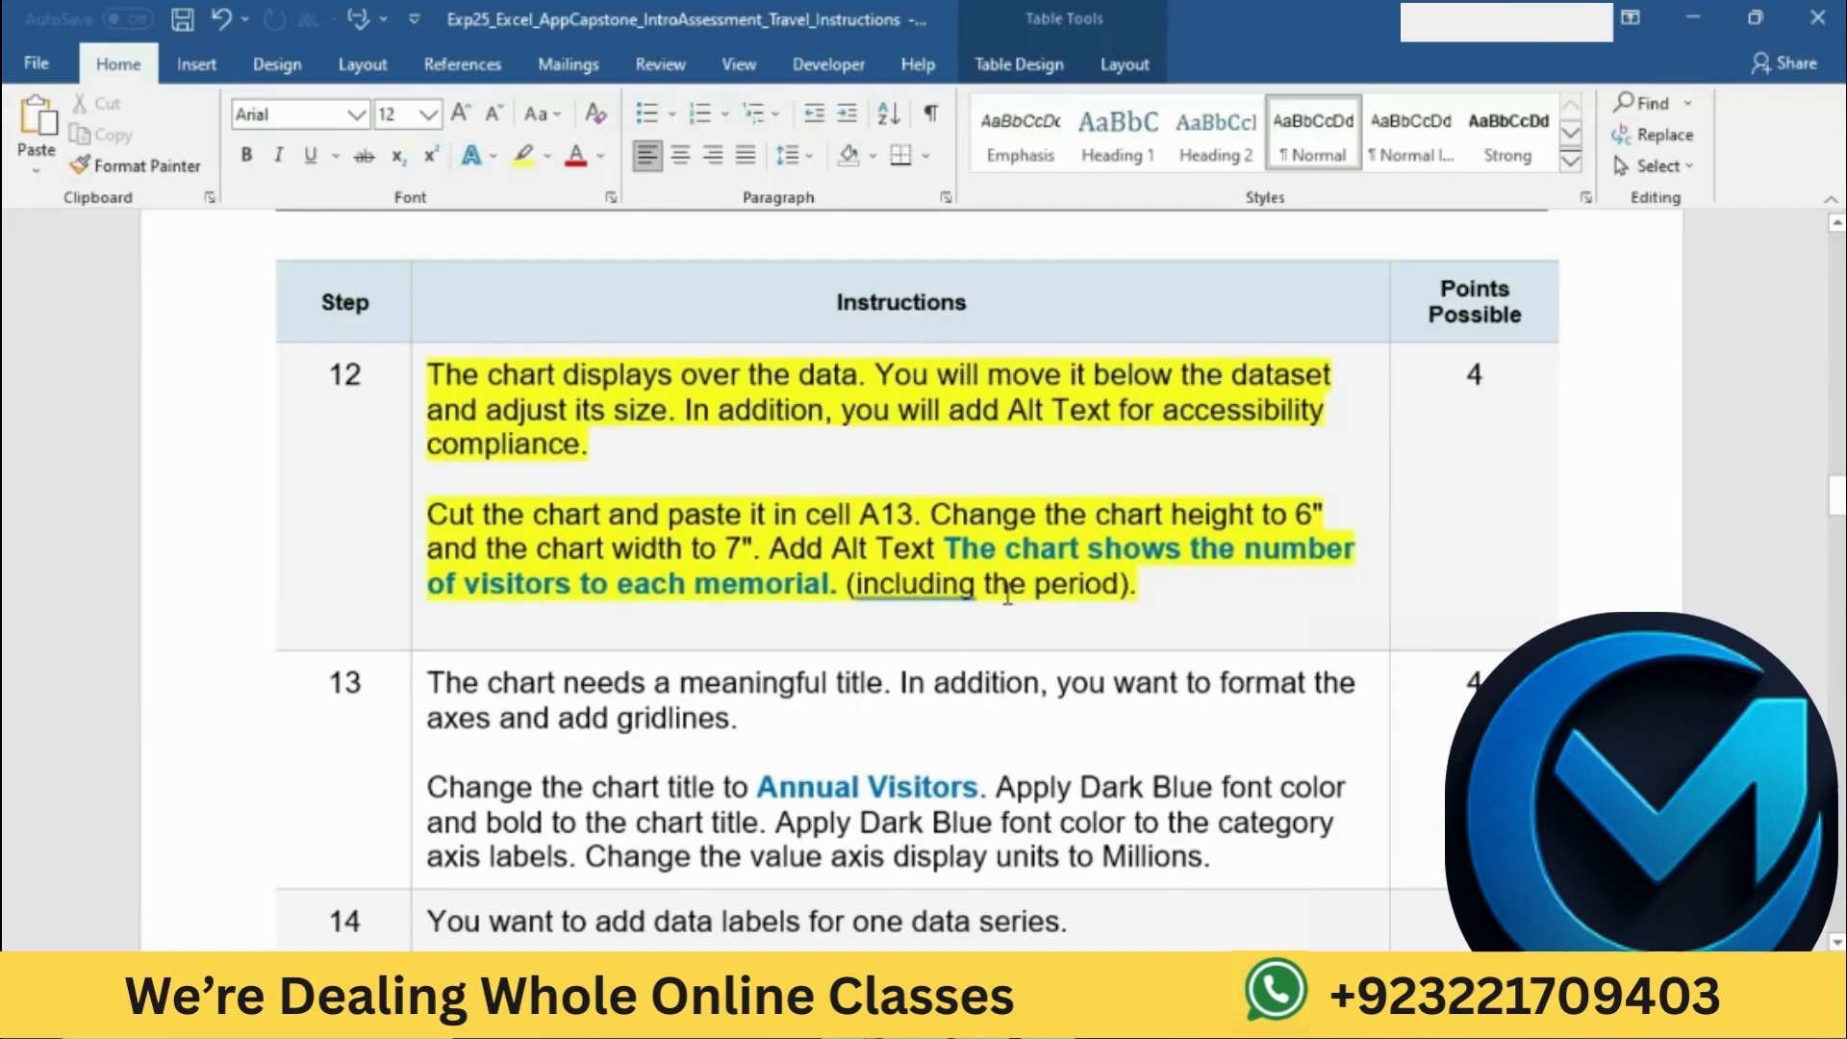
# Step: Mark the cut-and-paste instruction in Word, switch to Excel, and move the chart to cell A13 by cutting and pasting it
pyautogui.moveTo(436, 517); pyautogui.dragTo(914, 517)
pyautogui.hotkey('alt', 'Tab')
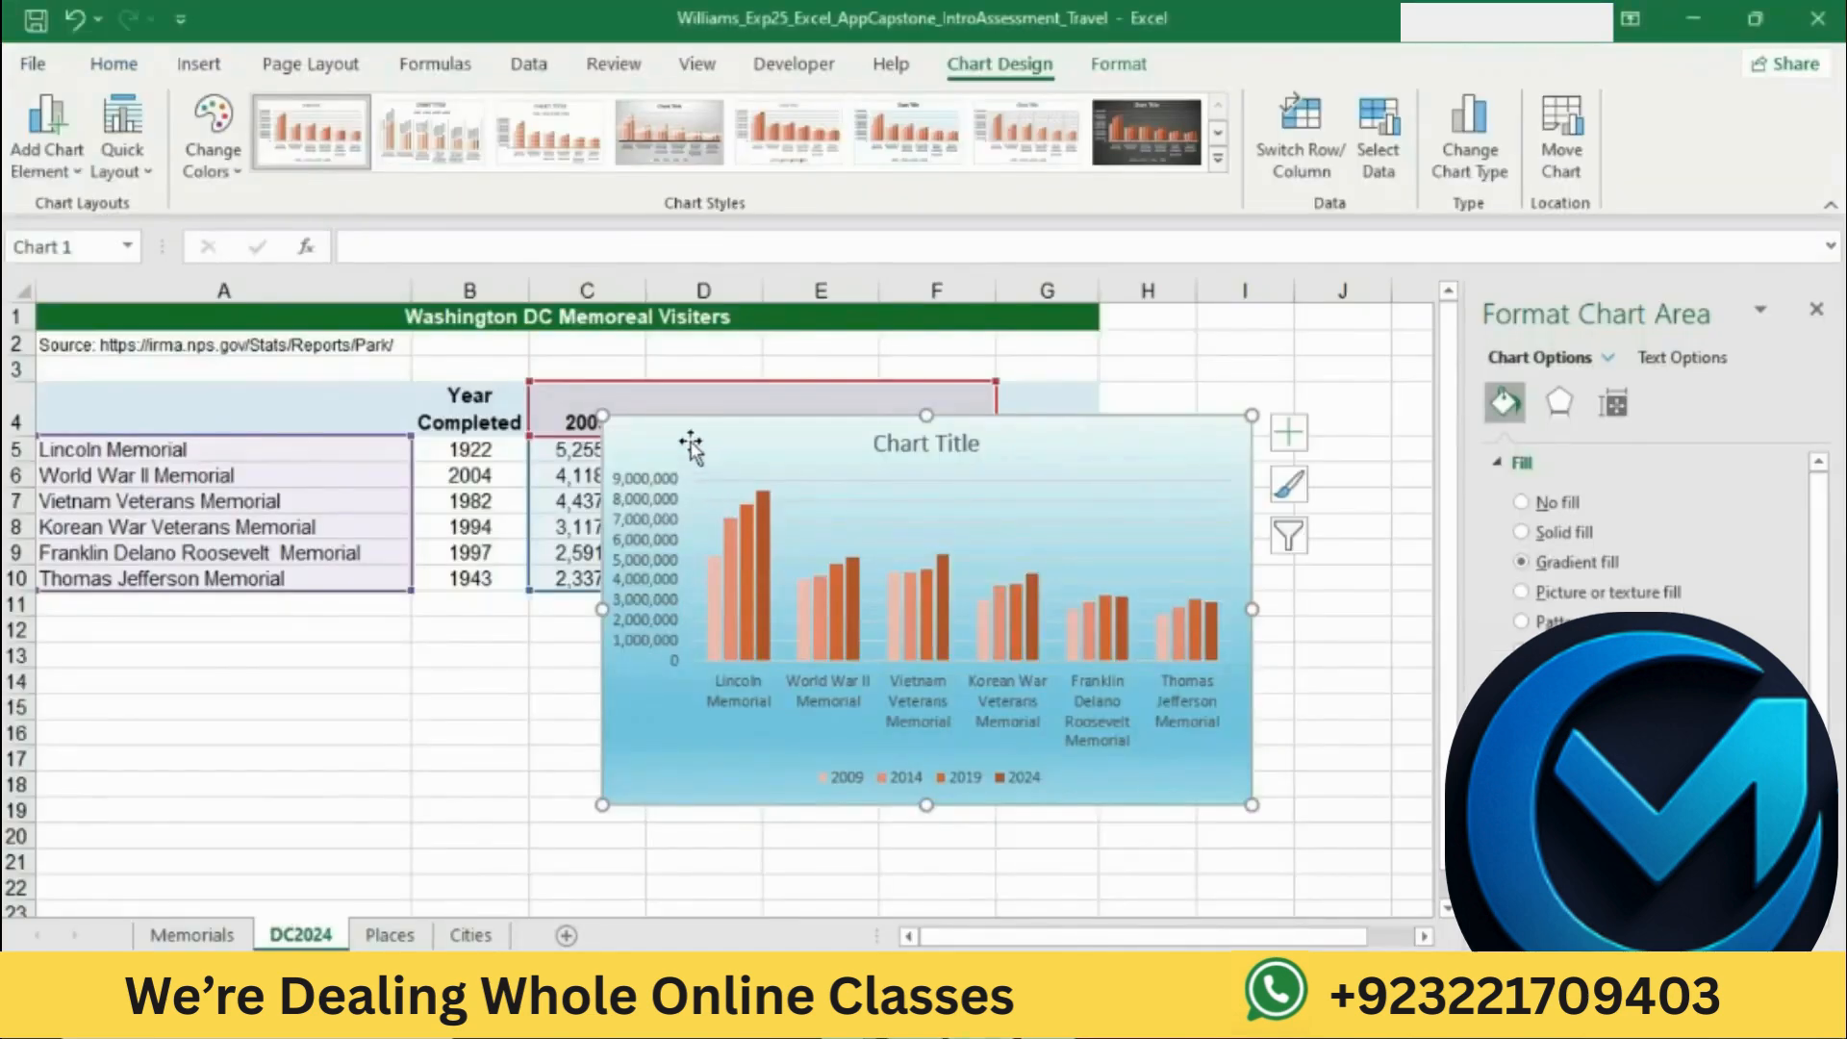
pyautogui.click(672, 420)
pyautogui.click(114, 64)
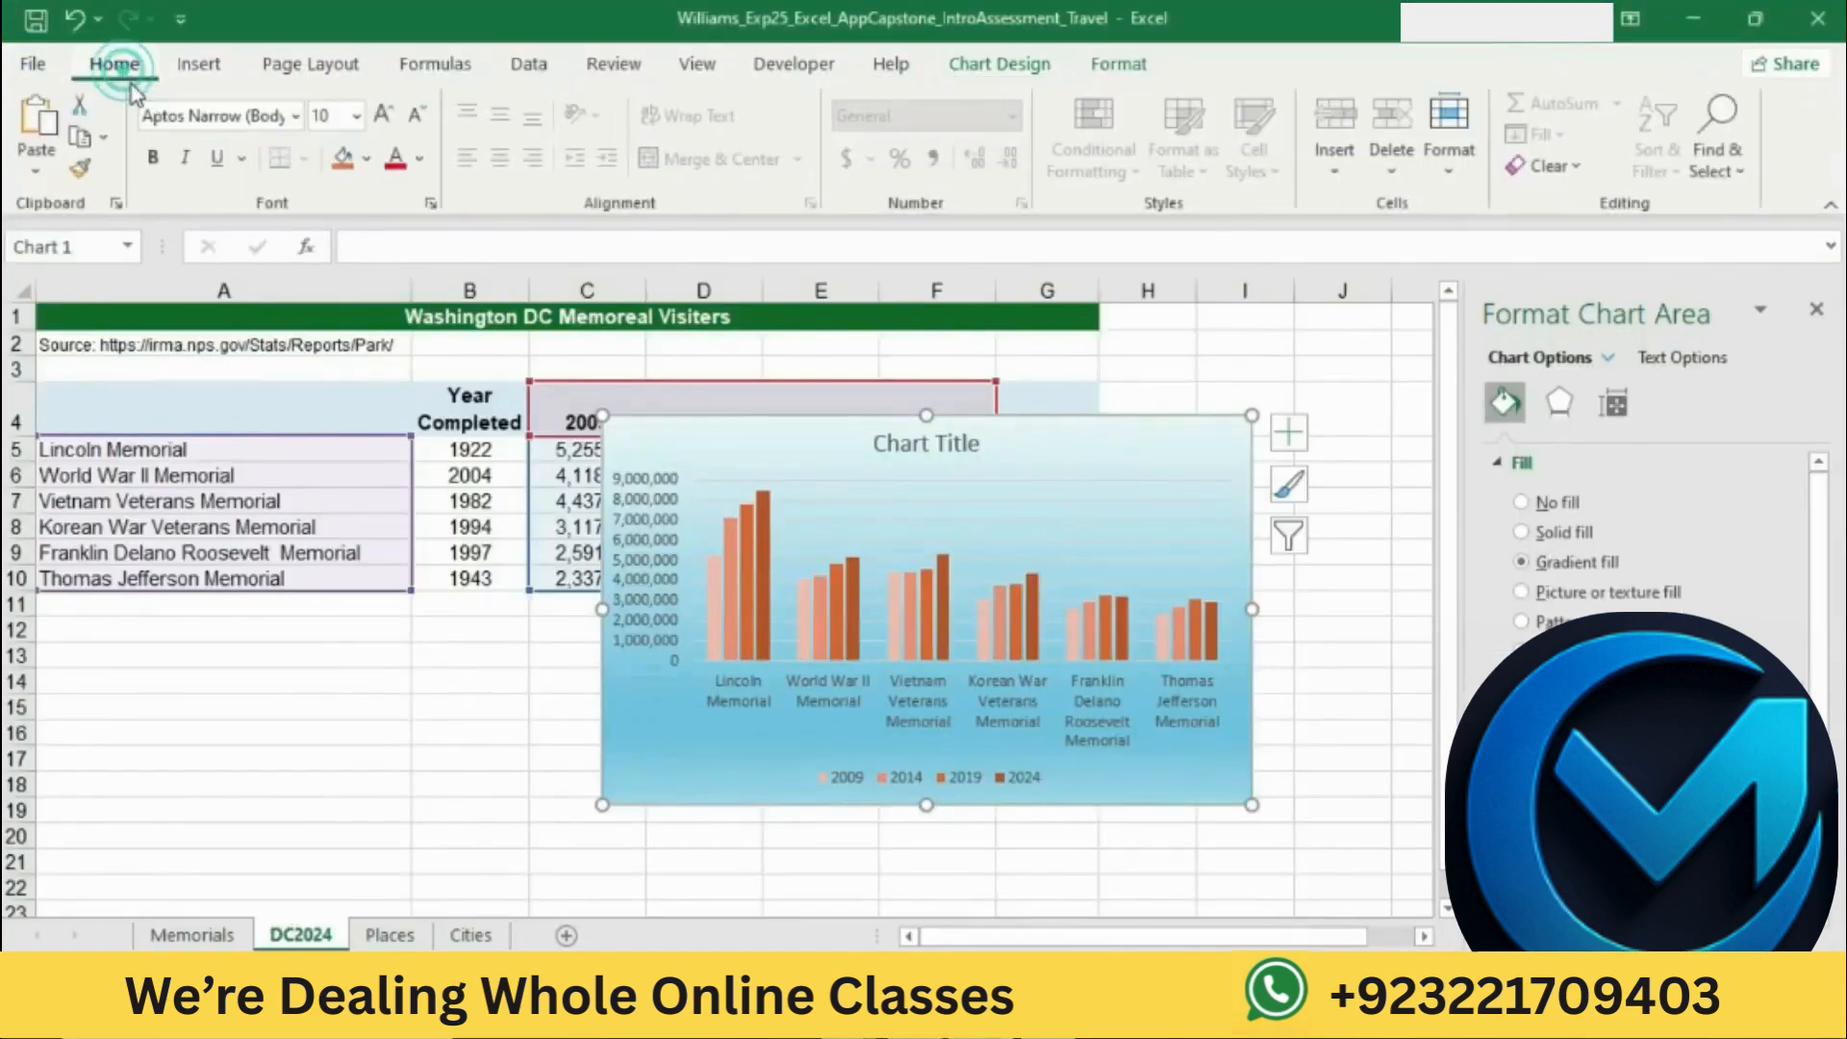
pyautogui.press('Delete')
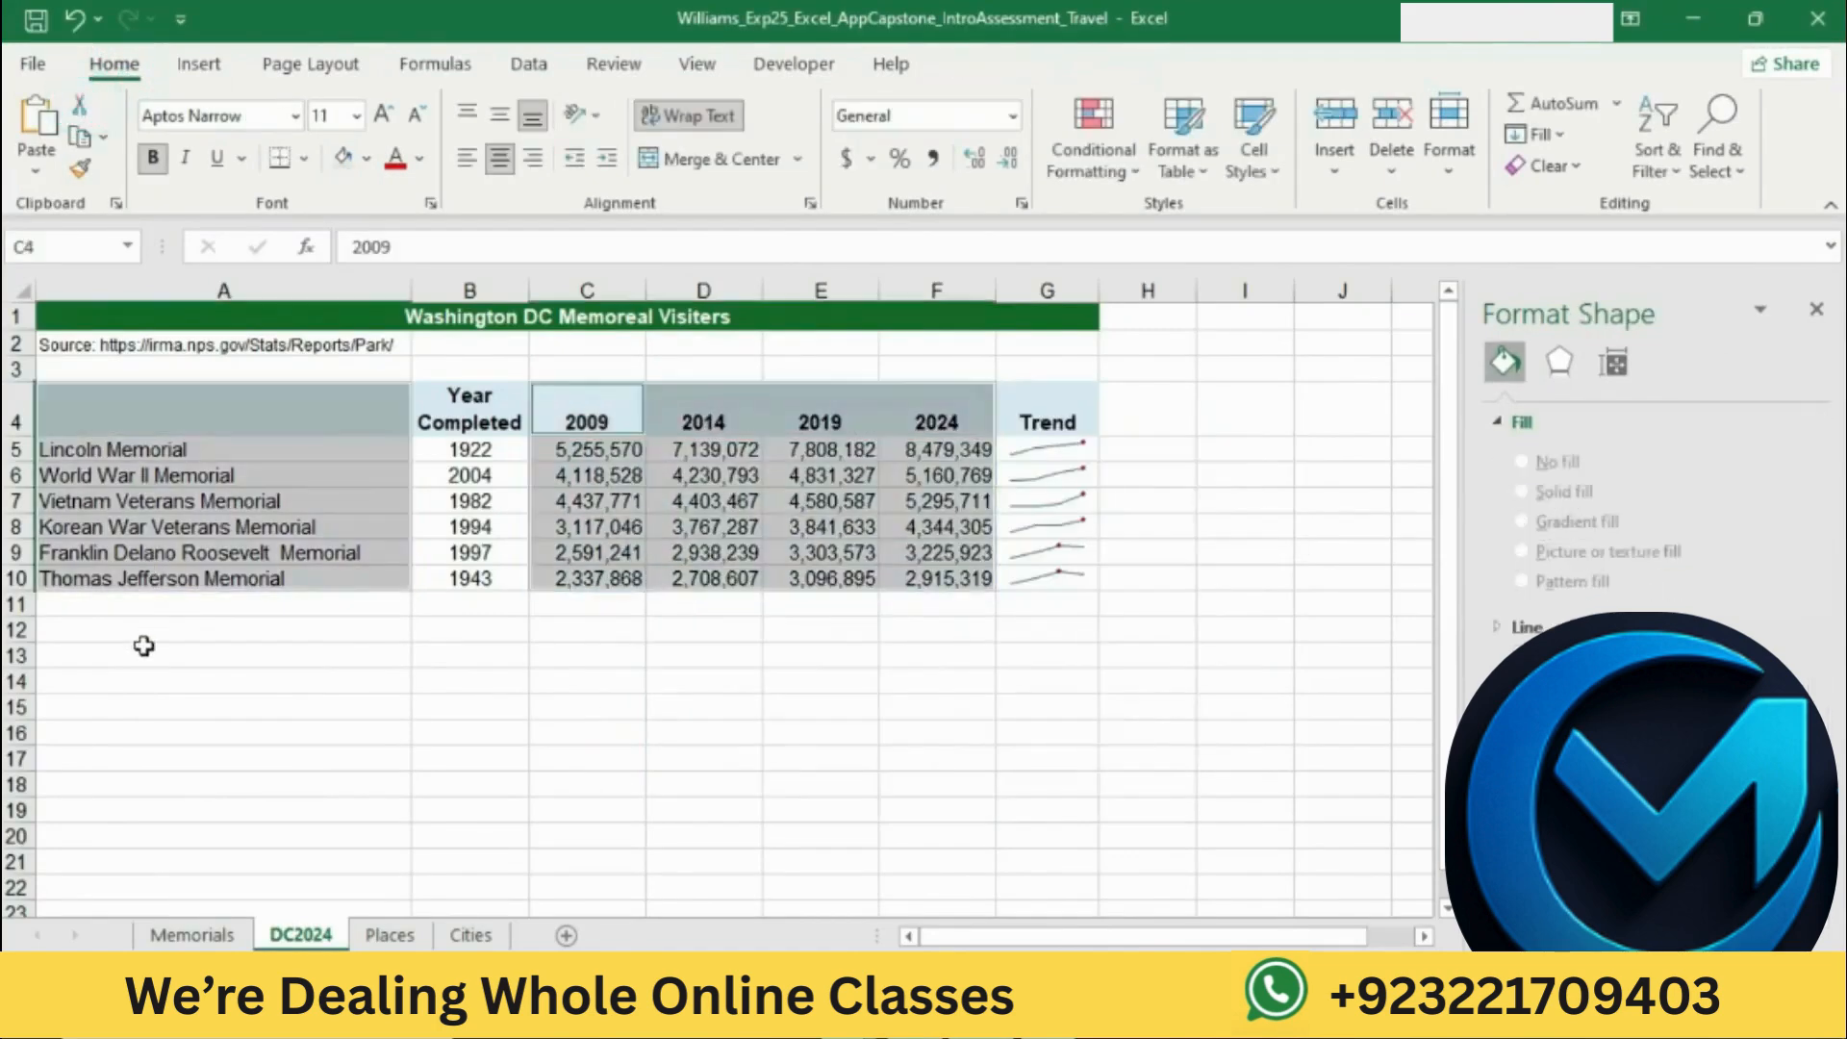
pyautogui.click(142, 646)
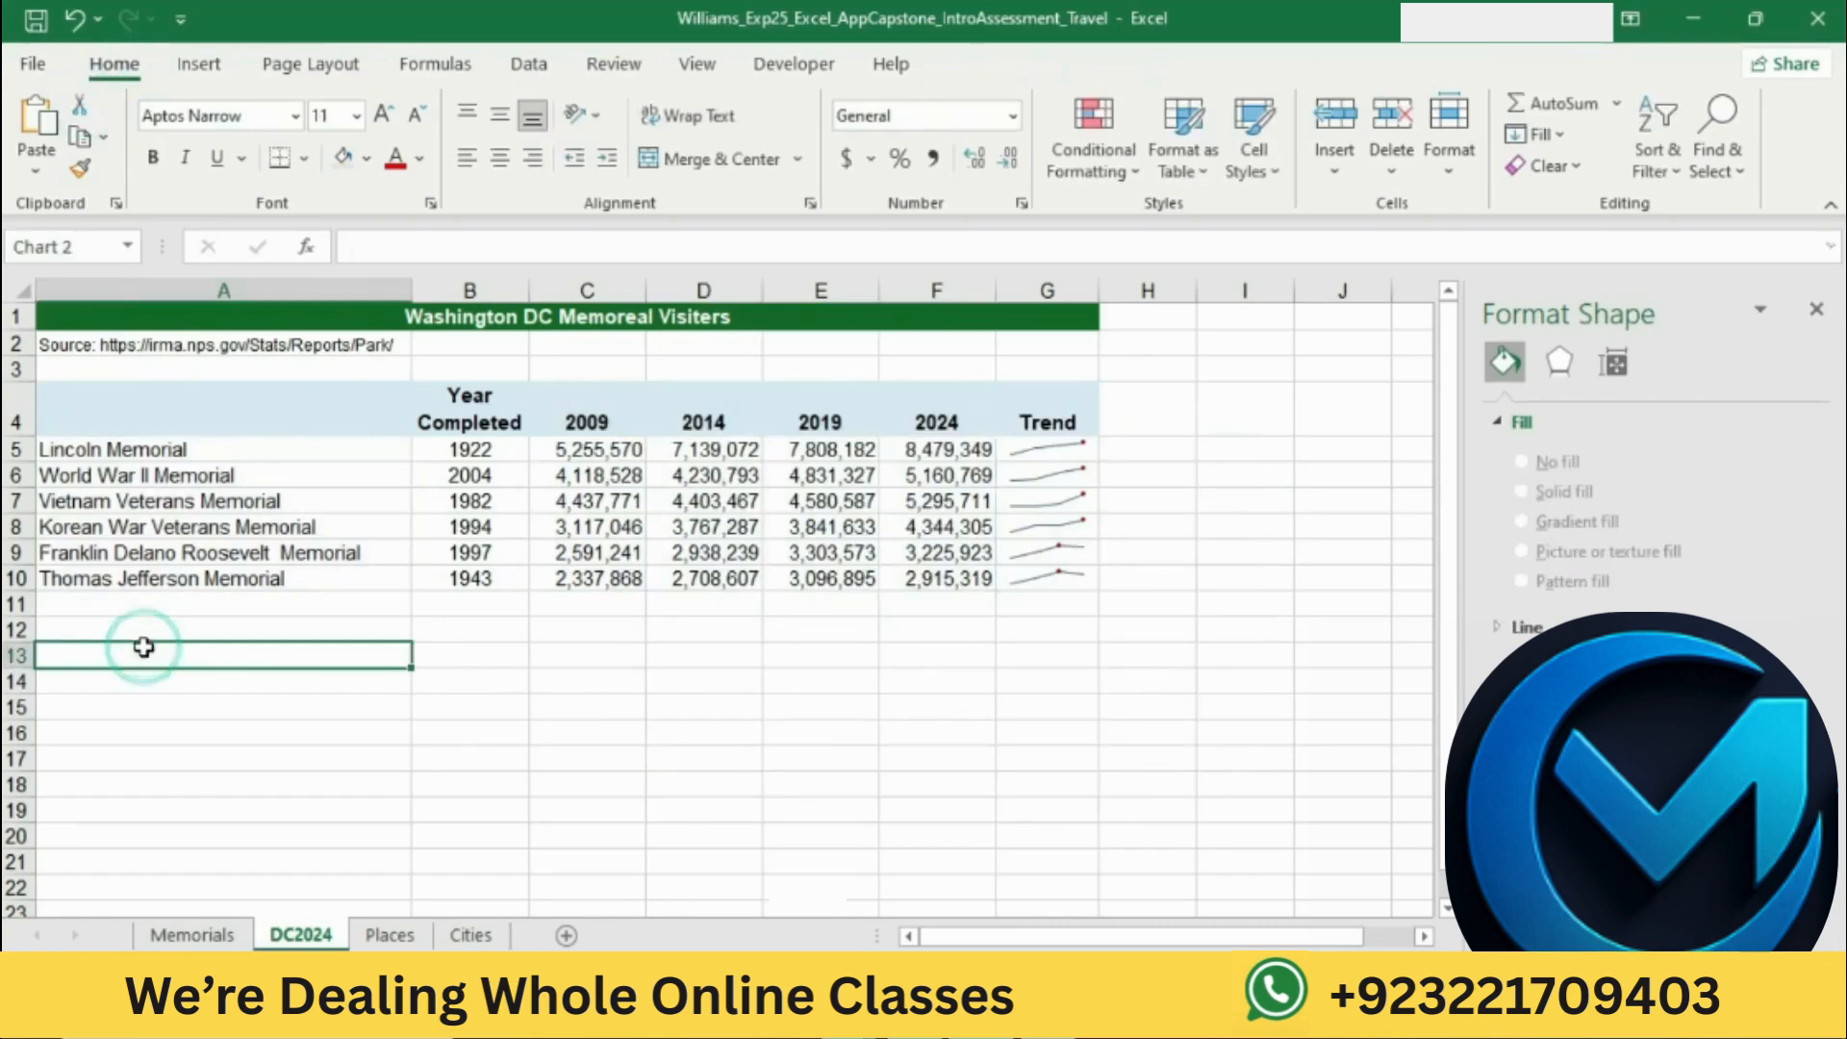
pyautogui.hotkey('ctrl', 'v')
pyautogui.click(1158, 793)
# Step: Mark the chart height instruction in Word, switch to Excel, and set the chart's height to 6"
pyautogui.hotkey('alt', 'Tab')
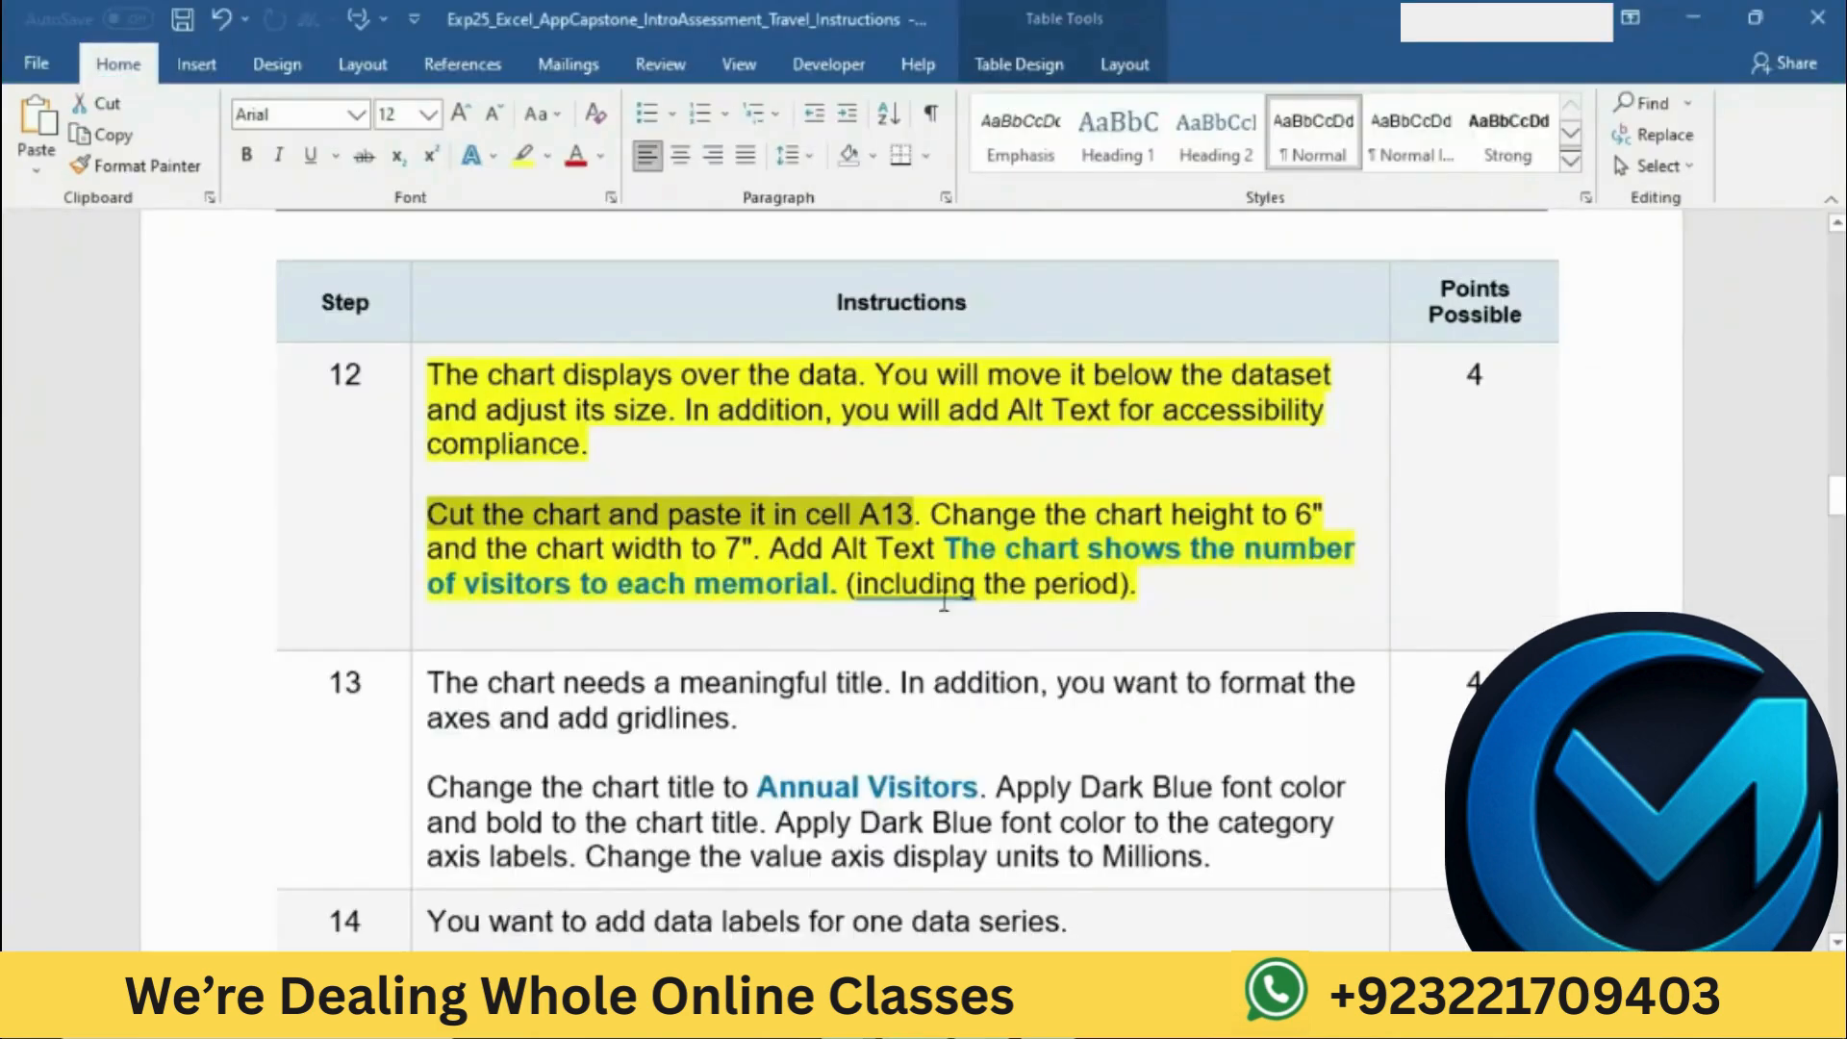
pyautogui.moveTo(942, 517); pyautogui.dragTo(1327, 517)
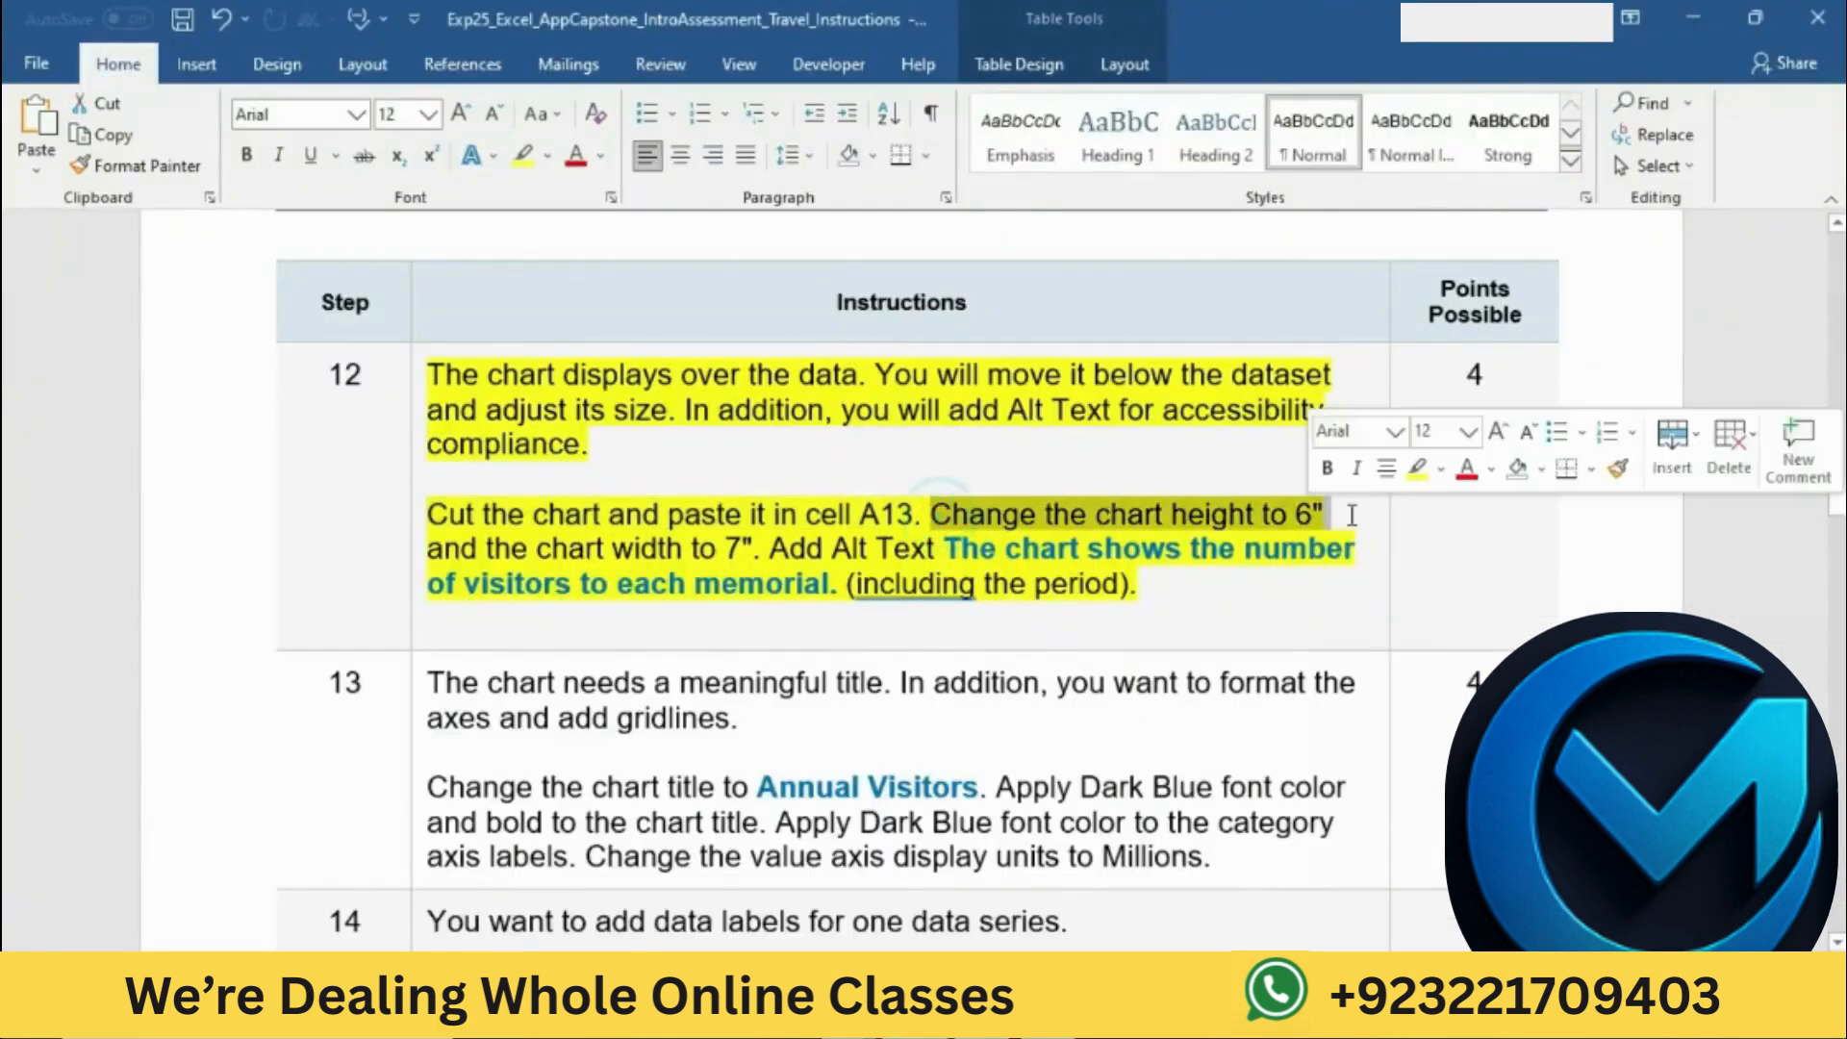
pyautogui.click(914, 870)
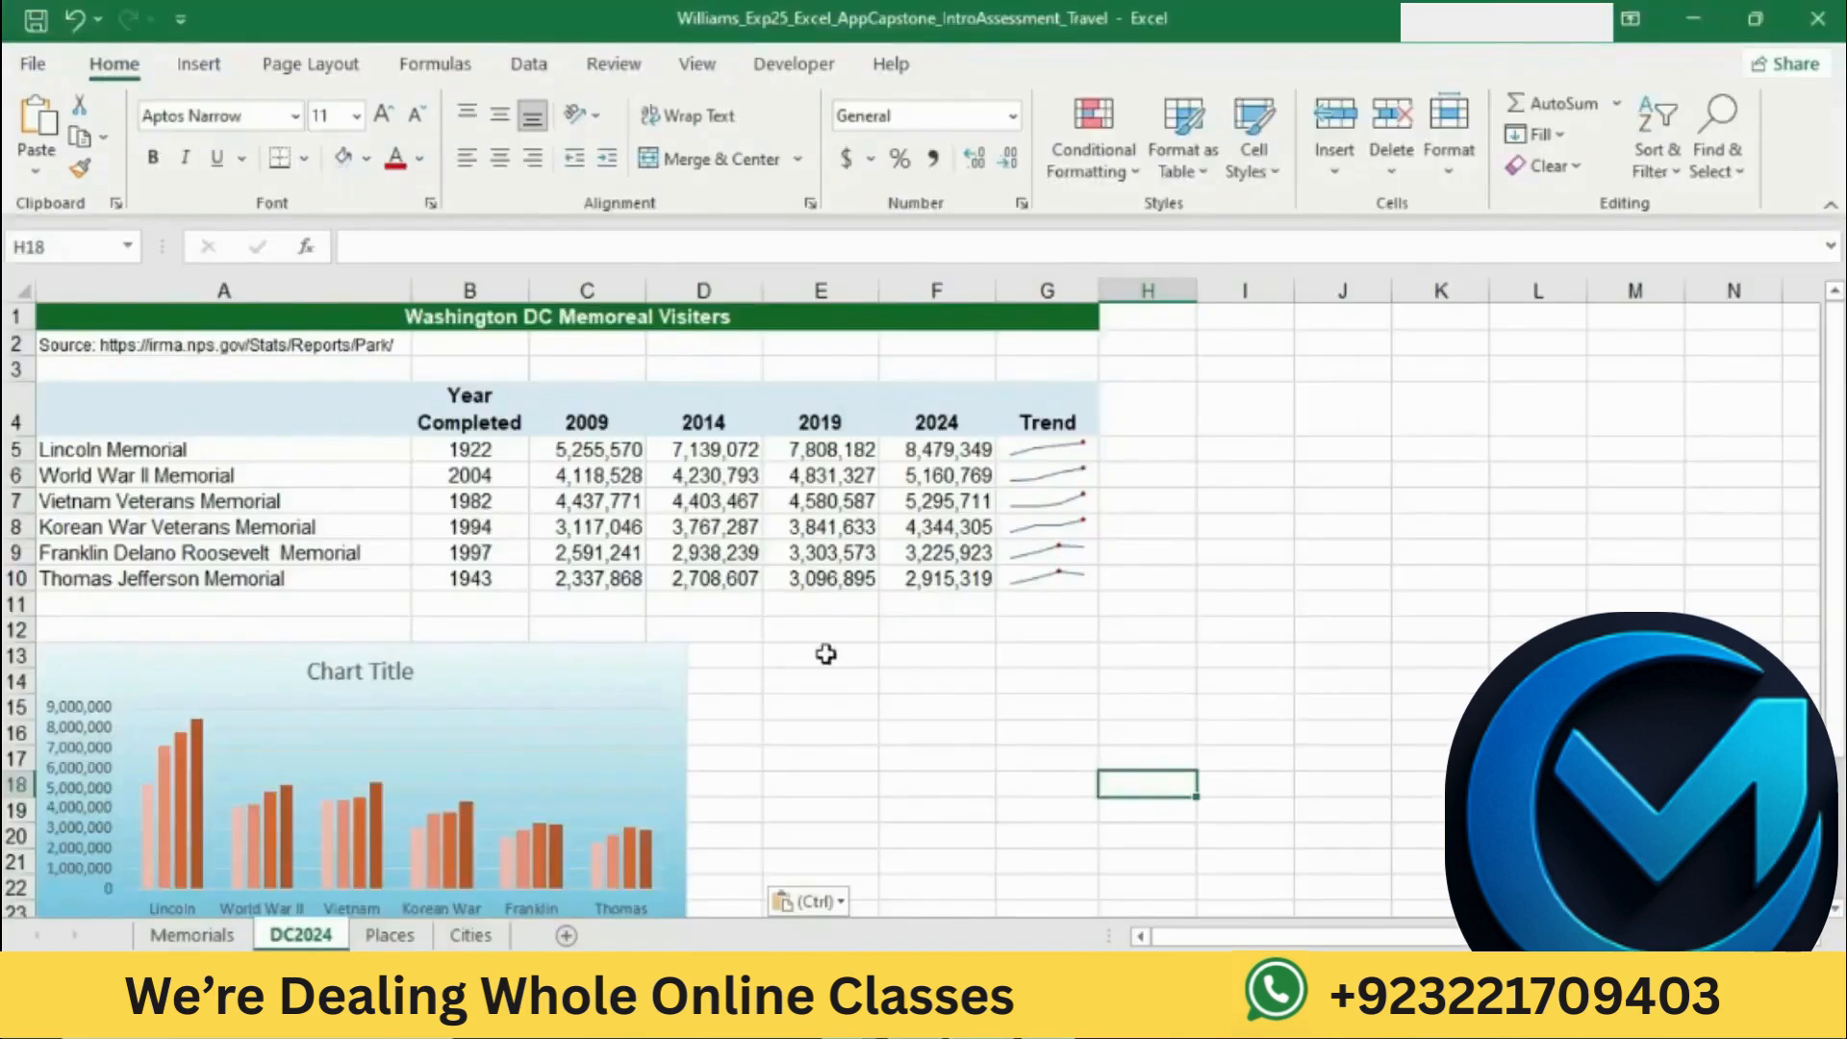
pyautogui.click(638, 667)
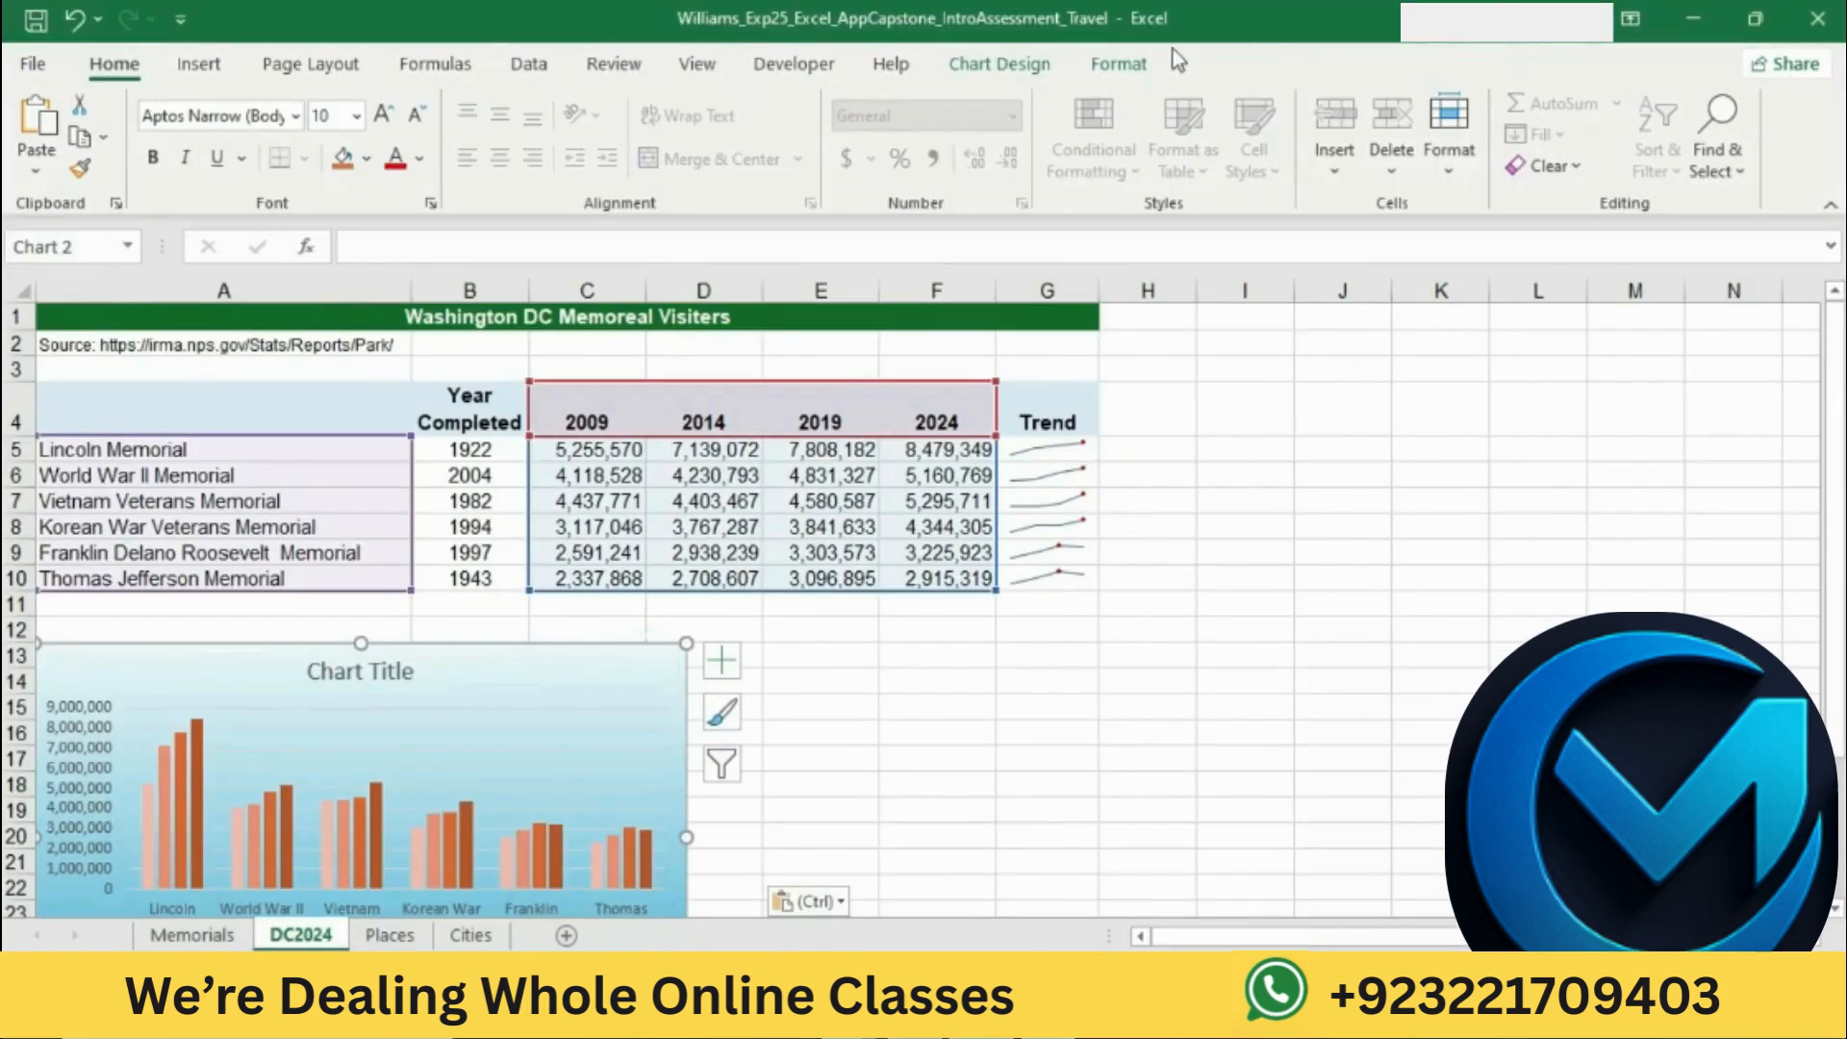
pyautogui.click(1136, 61)
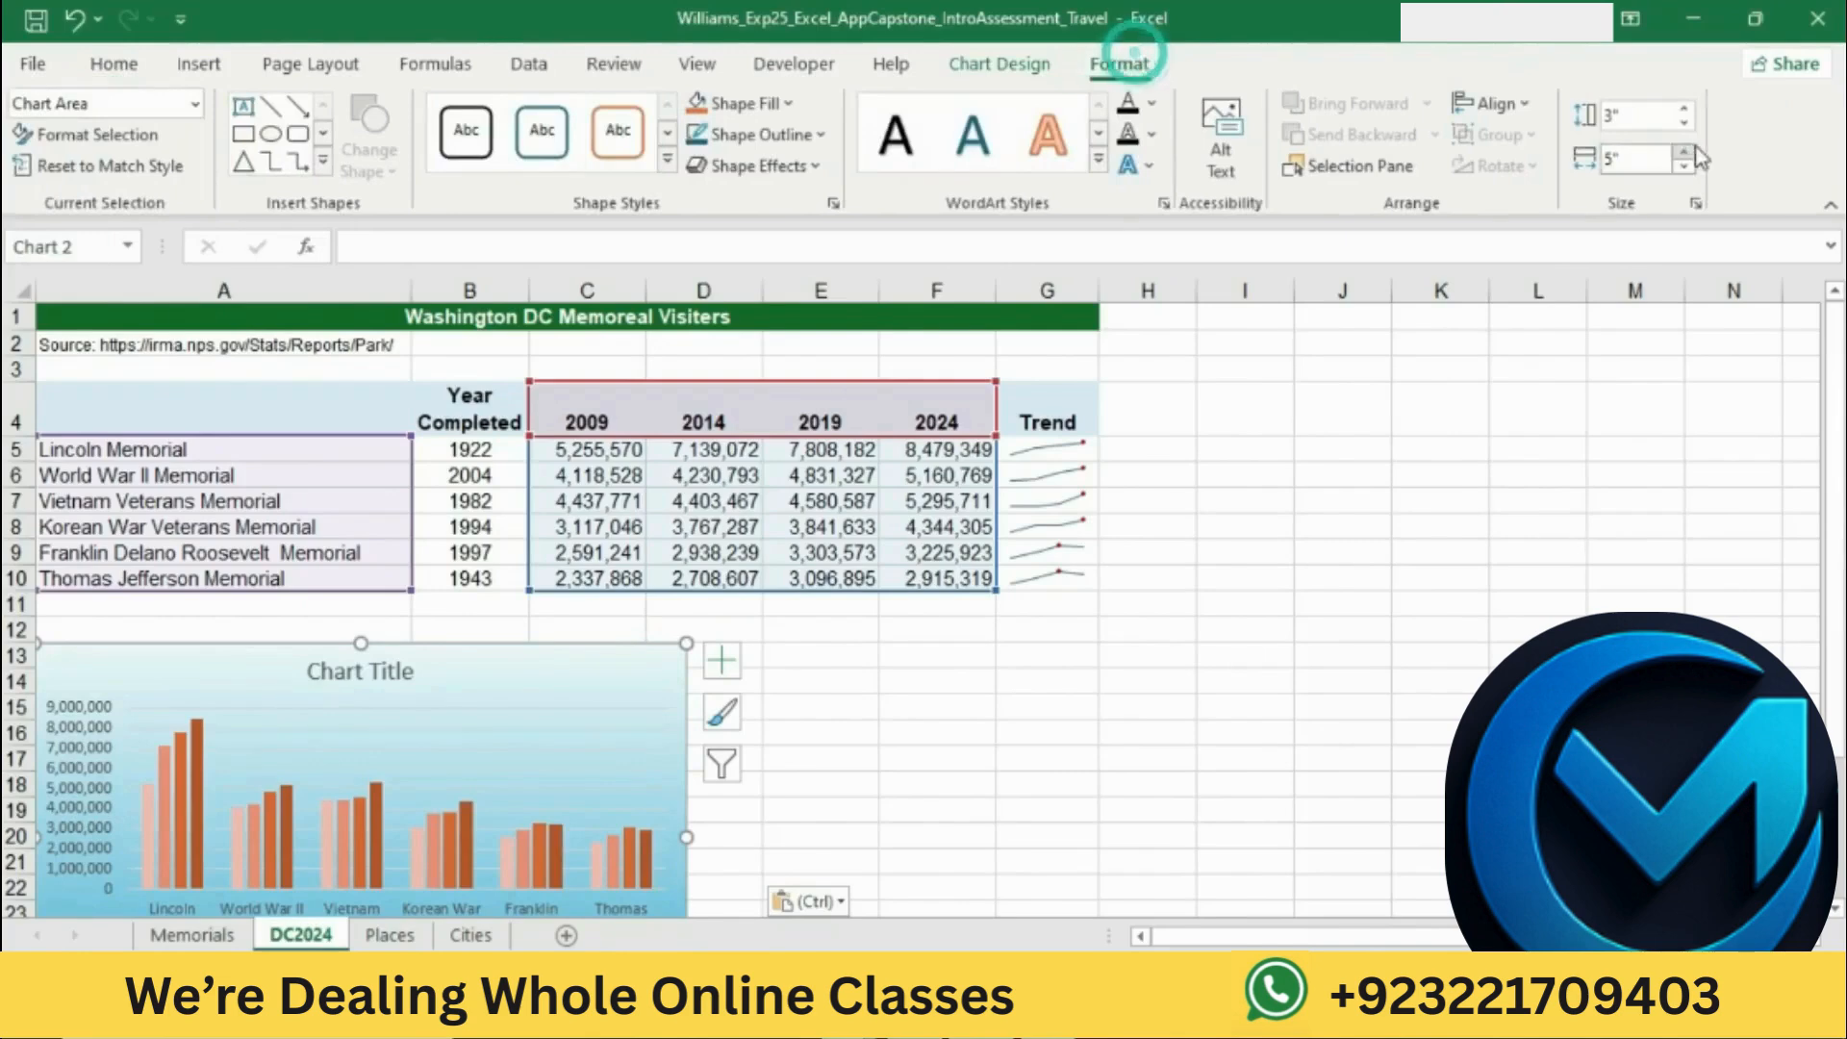
pyautogui.click(1655, 115)
pyautogui.click(1684, 108)
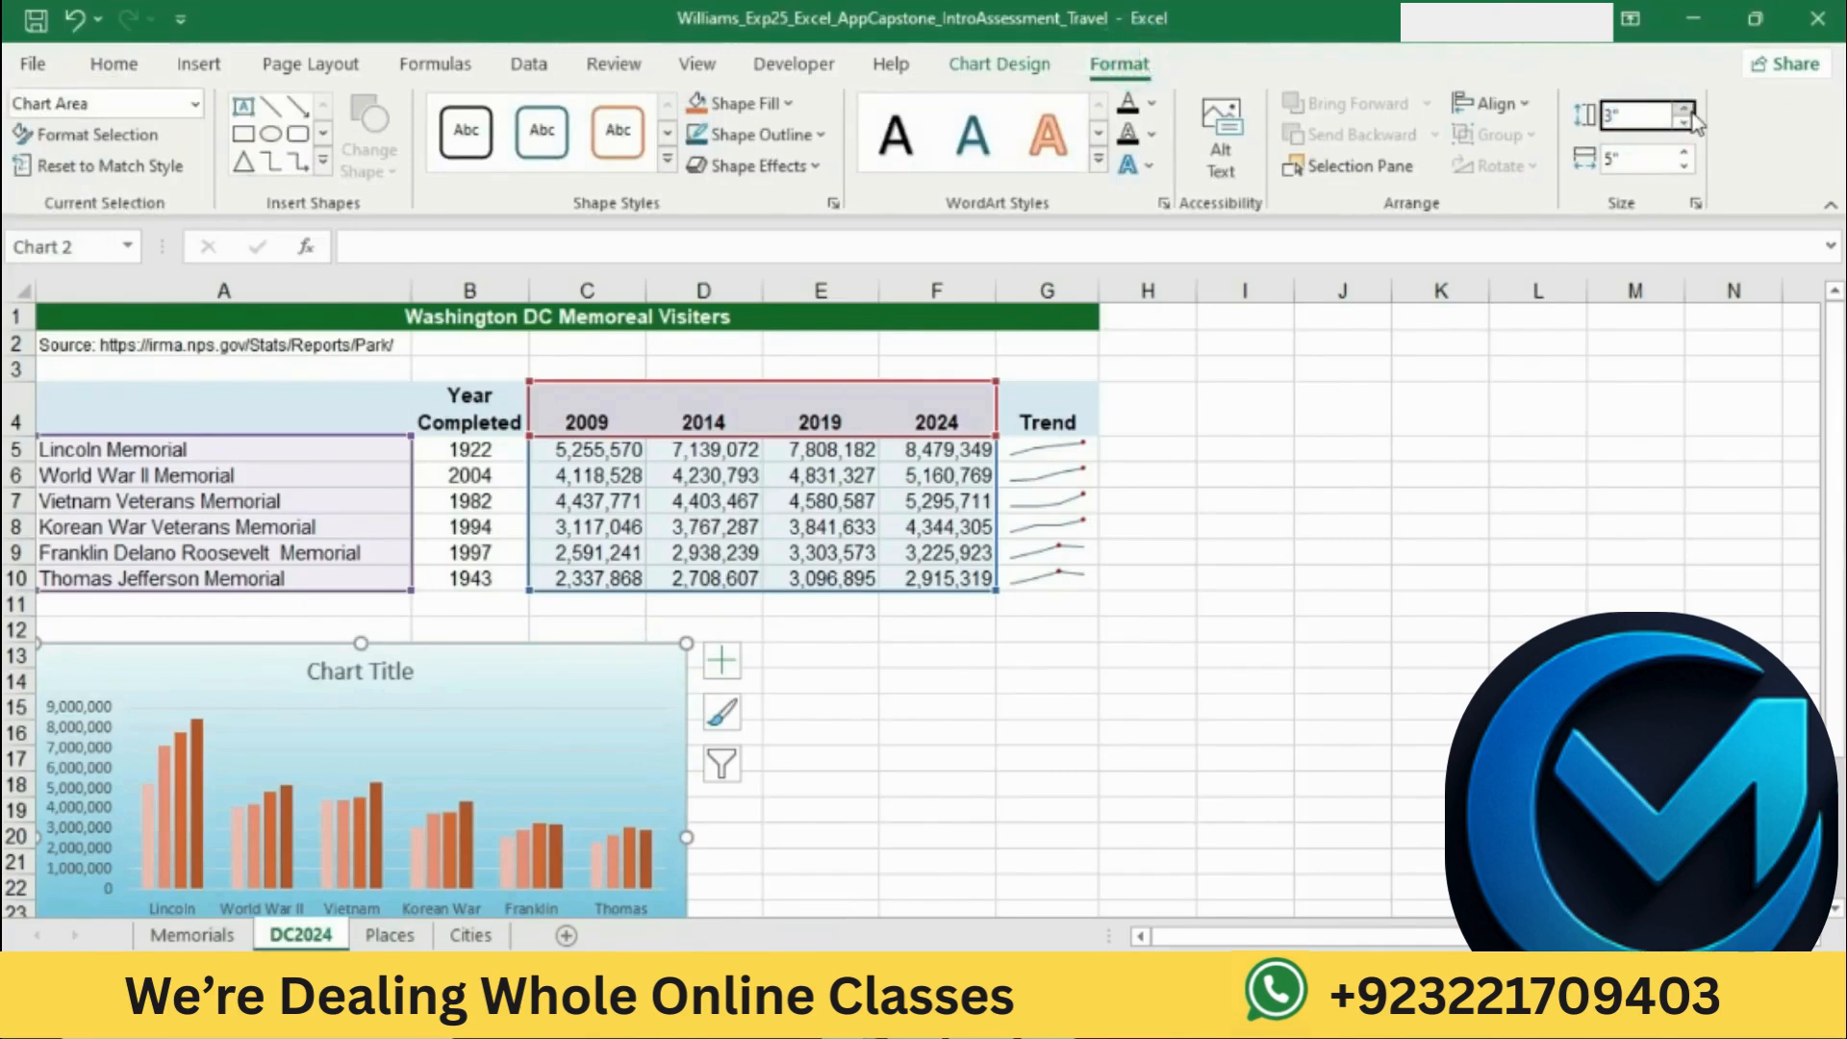
pyautogui.click(1689, 111)
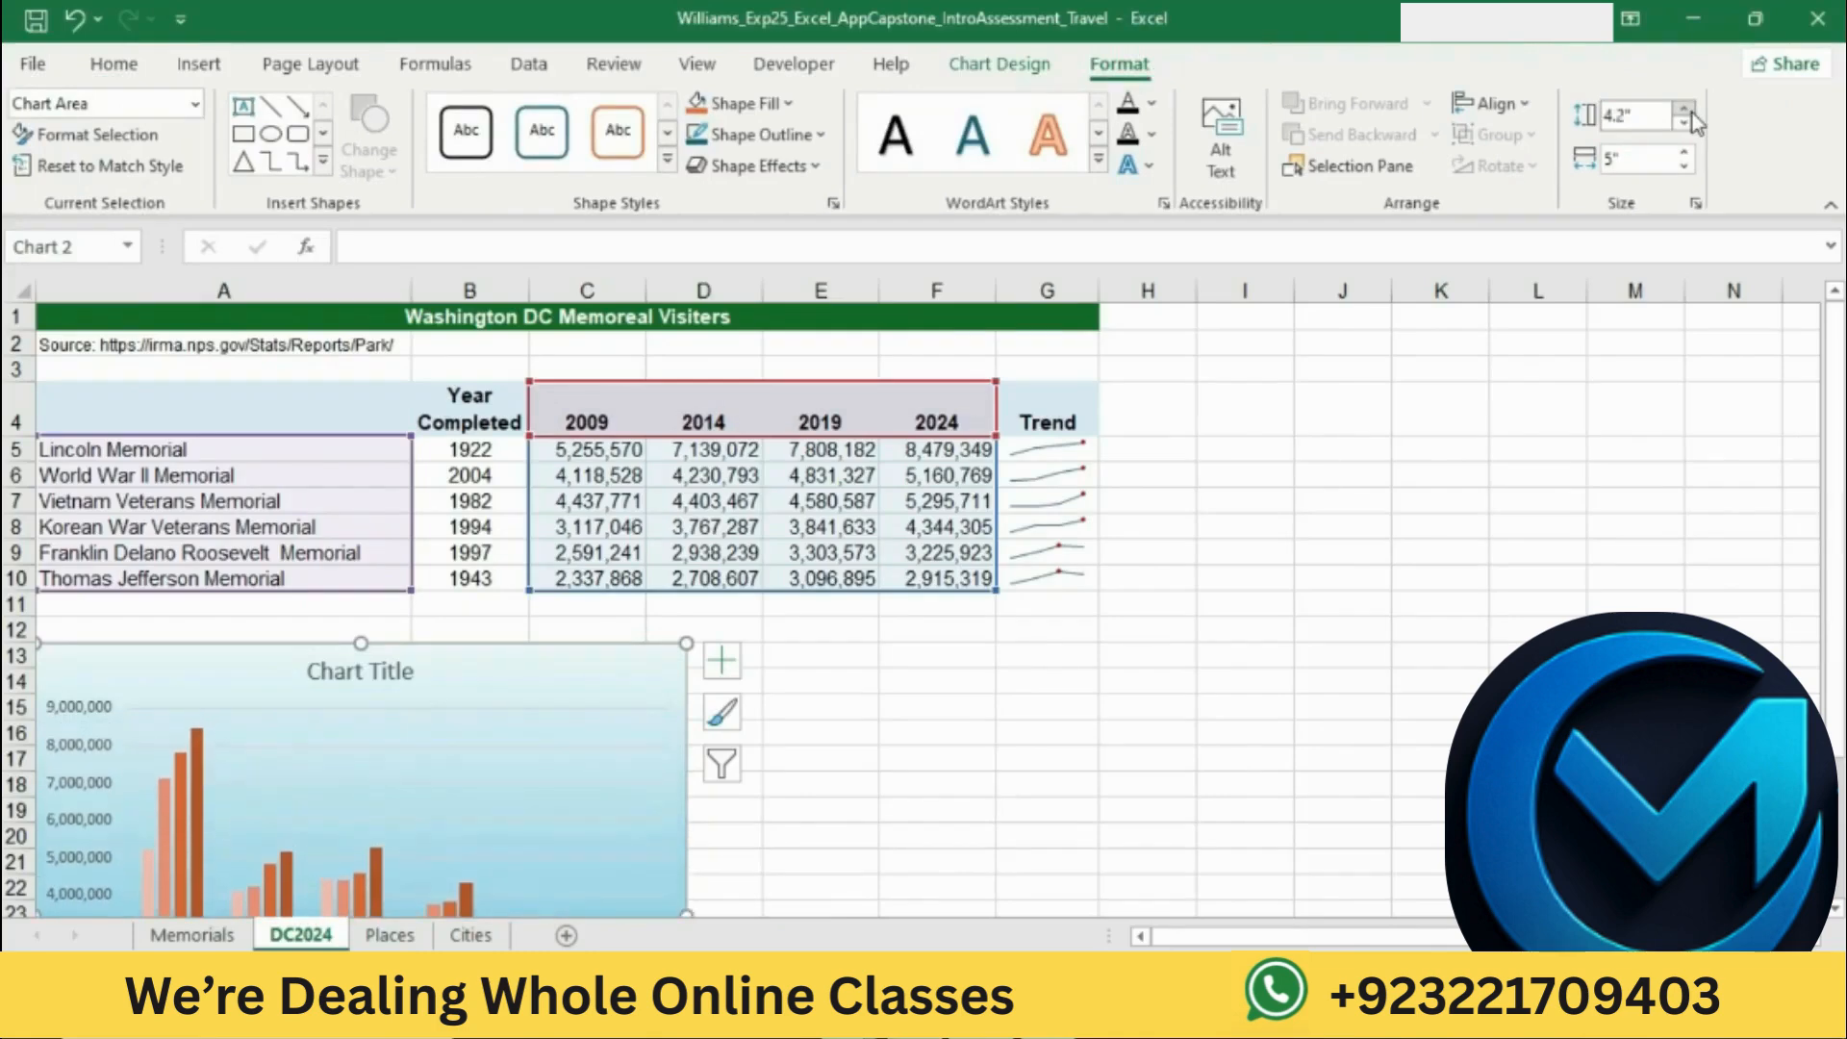
pyautogui.click(1689, 112)
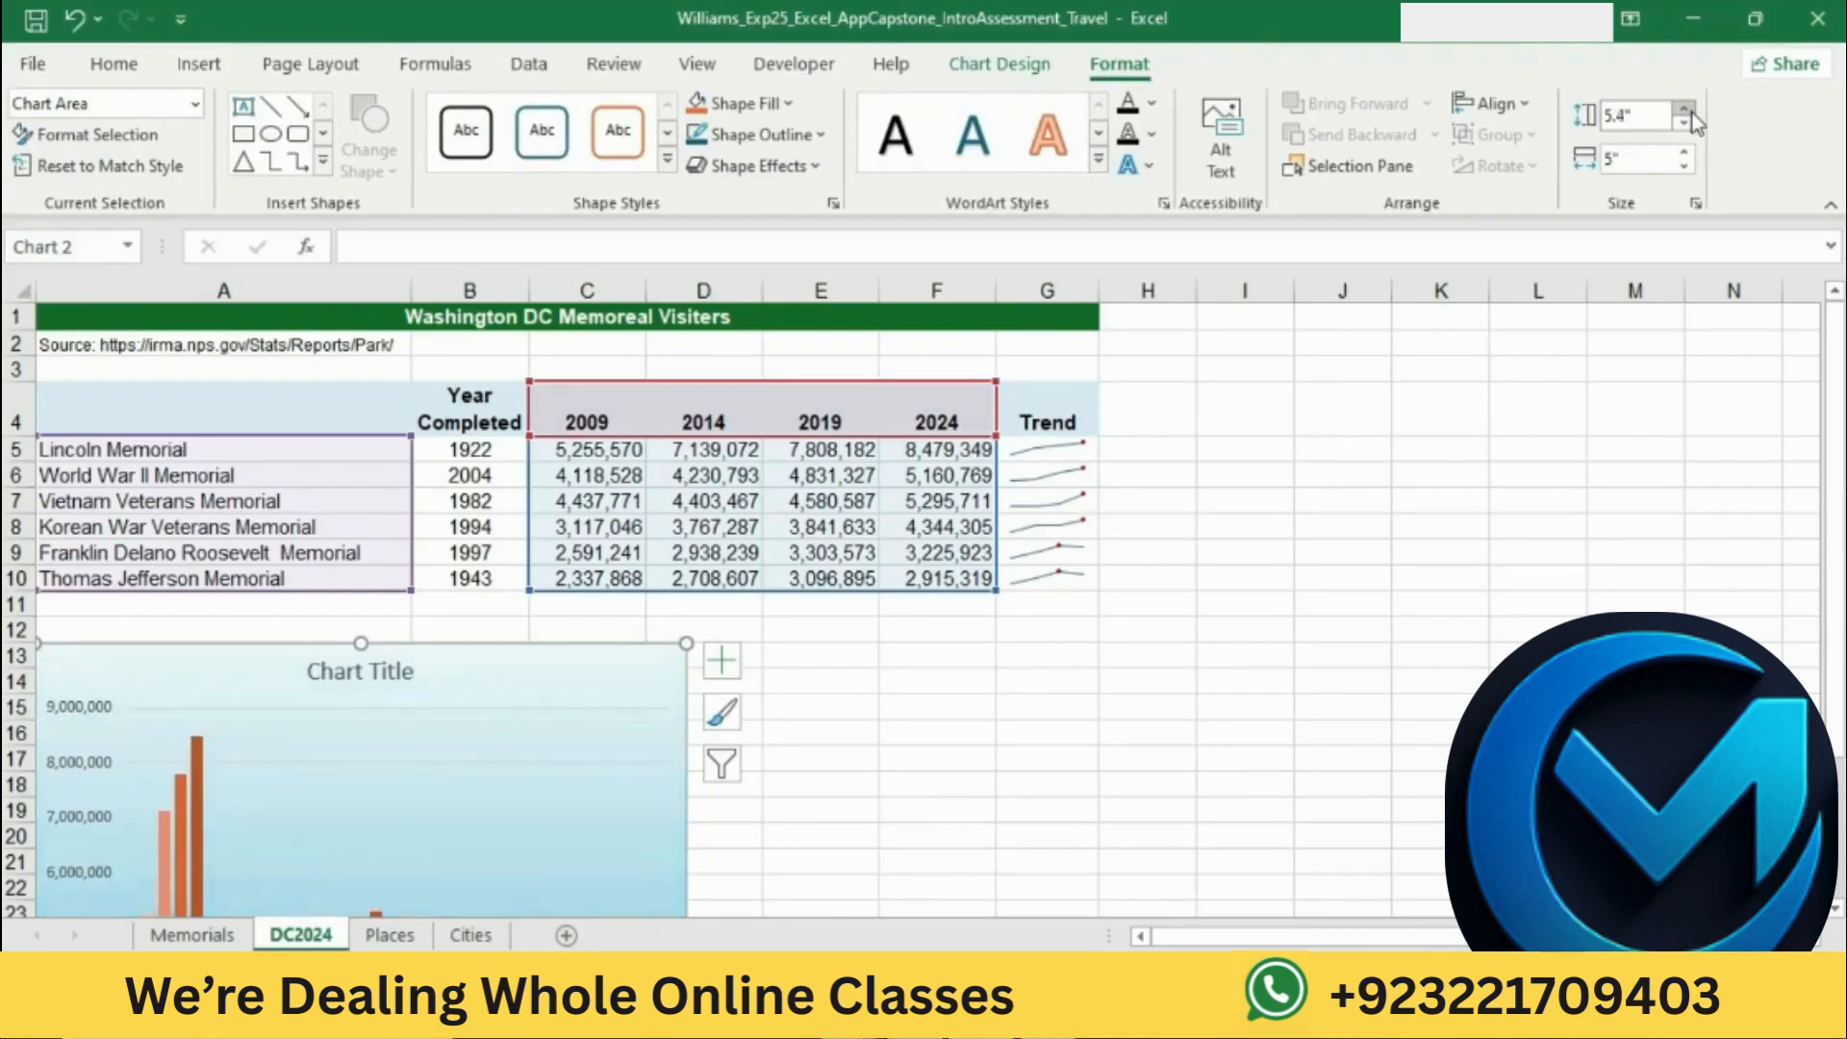
pyautogui.click(1684, 122)
# Step: Mark the chart width instruction in Word, switch to Excel, and set the chart's width to 7"
pyautogui.hotkey('alt', 'Tab')
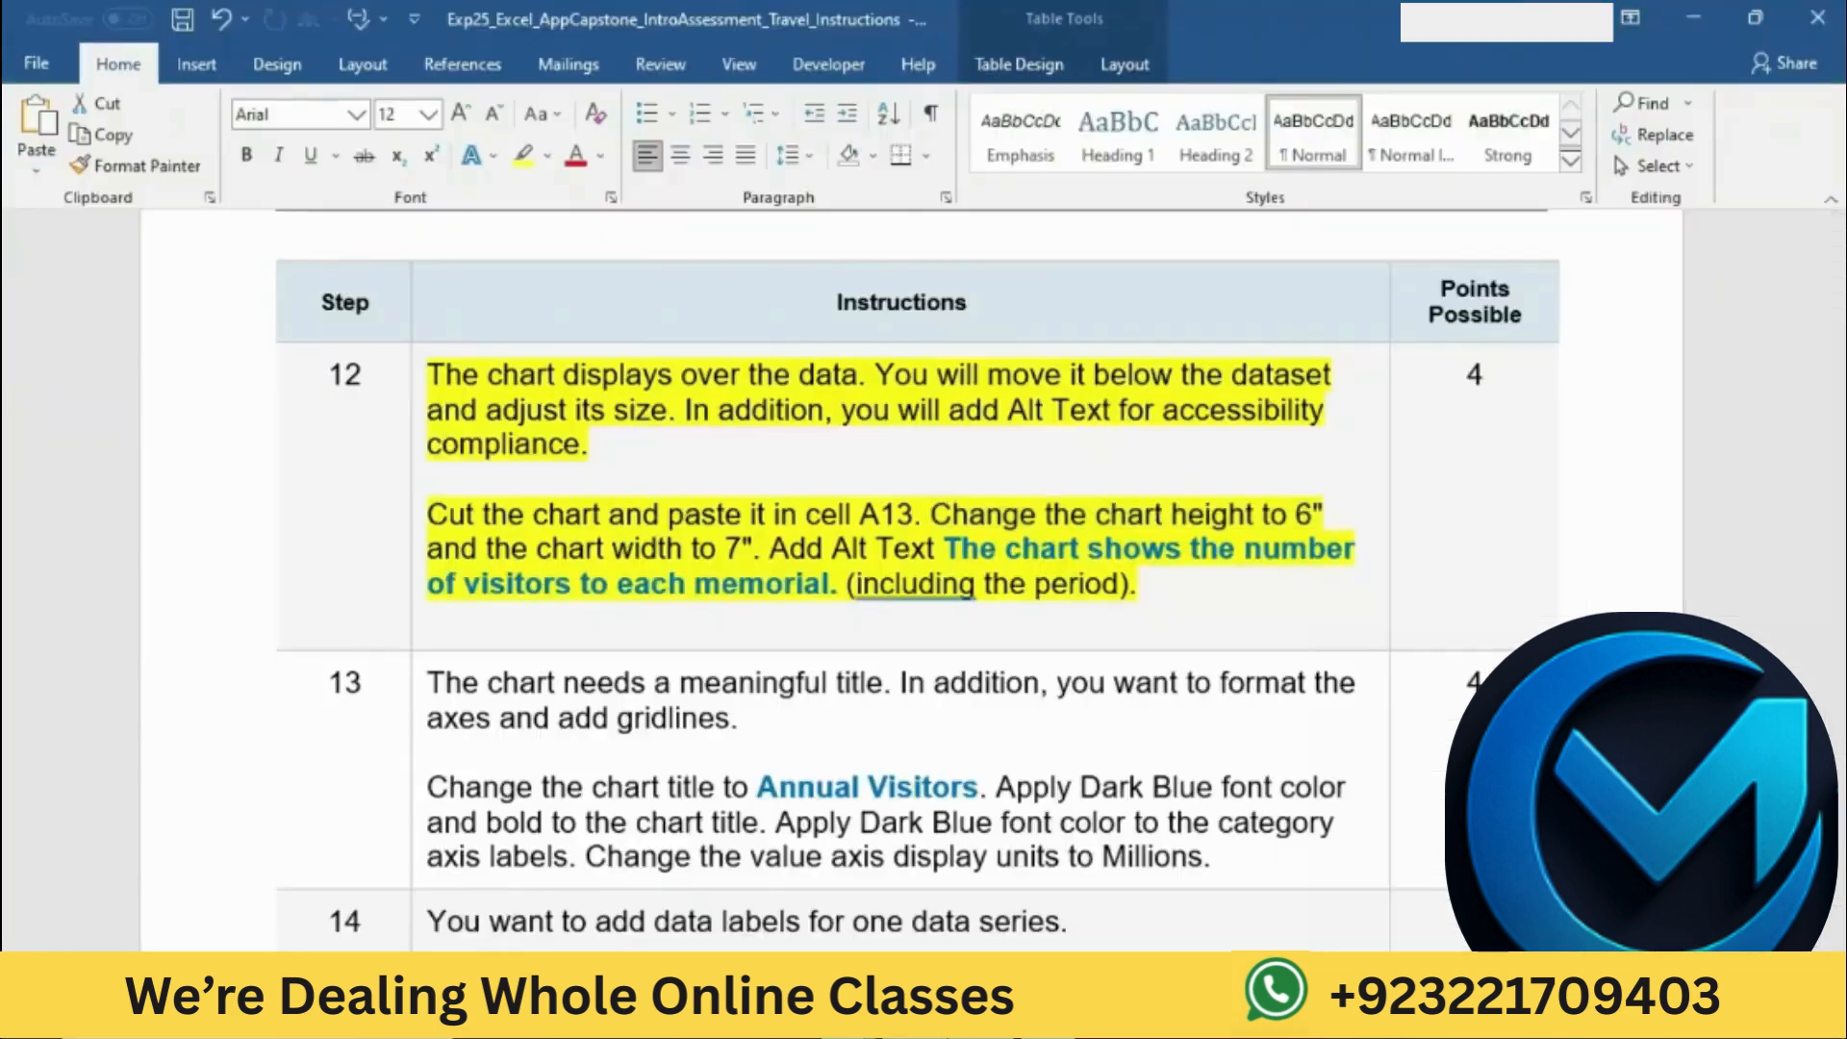
pyautogui.moveTo(429, 548); pyautogui.dragTo(767, 548)
pyautogui.hotkey('alt', 'Tab')
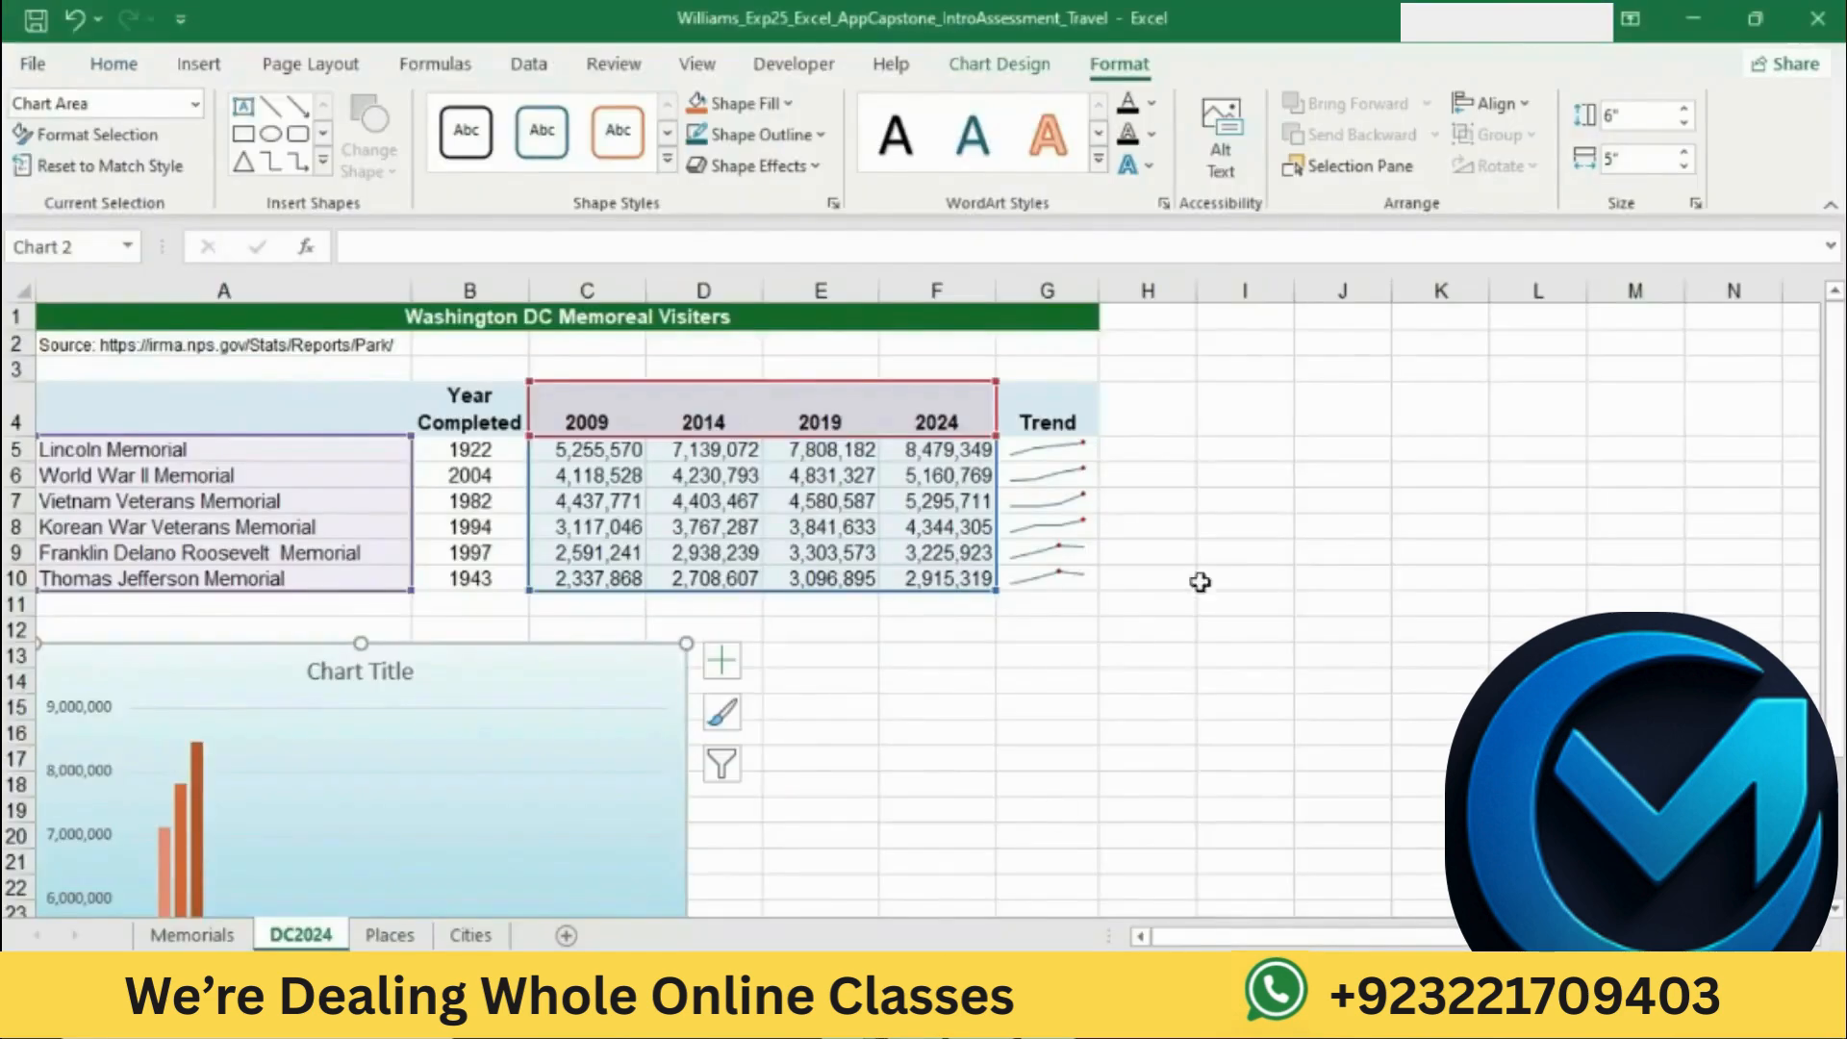
pyautogui.click(1683, 150)
pyautogui.click(1683, 150)
pyautogui.click(1683, 150)
pyautogui.click(1684, 150)
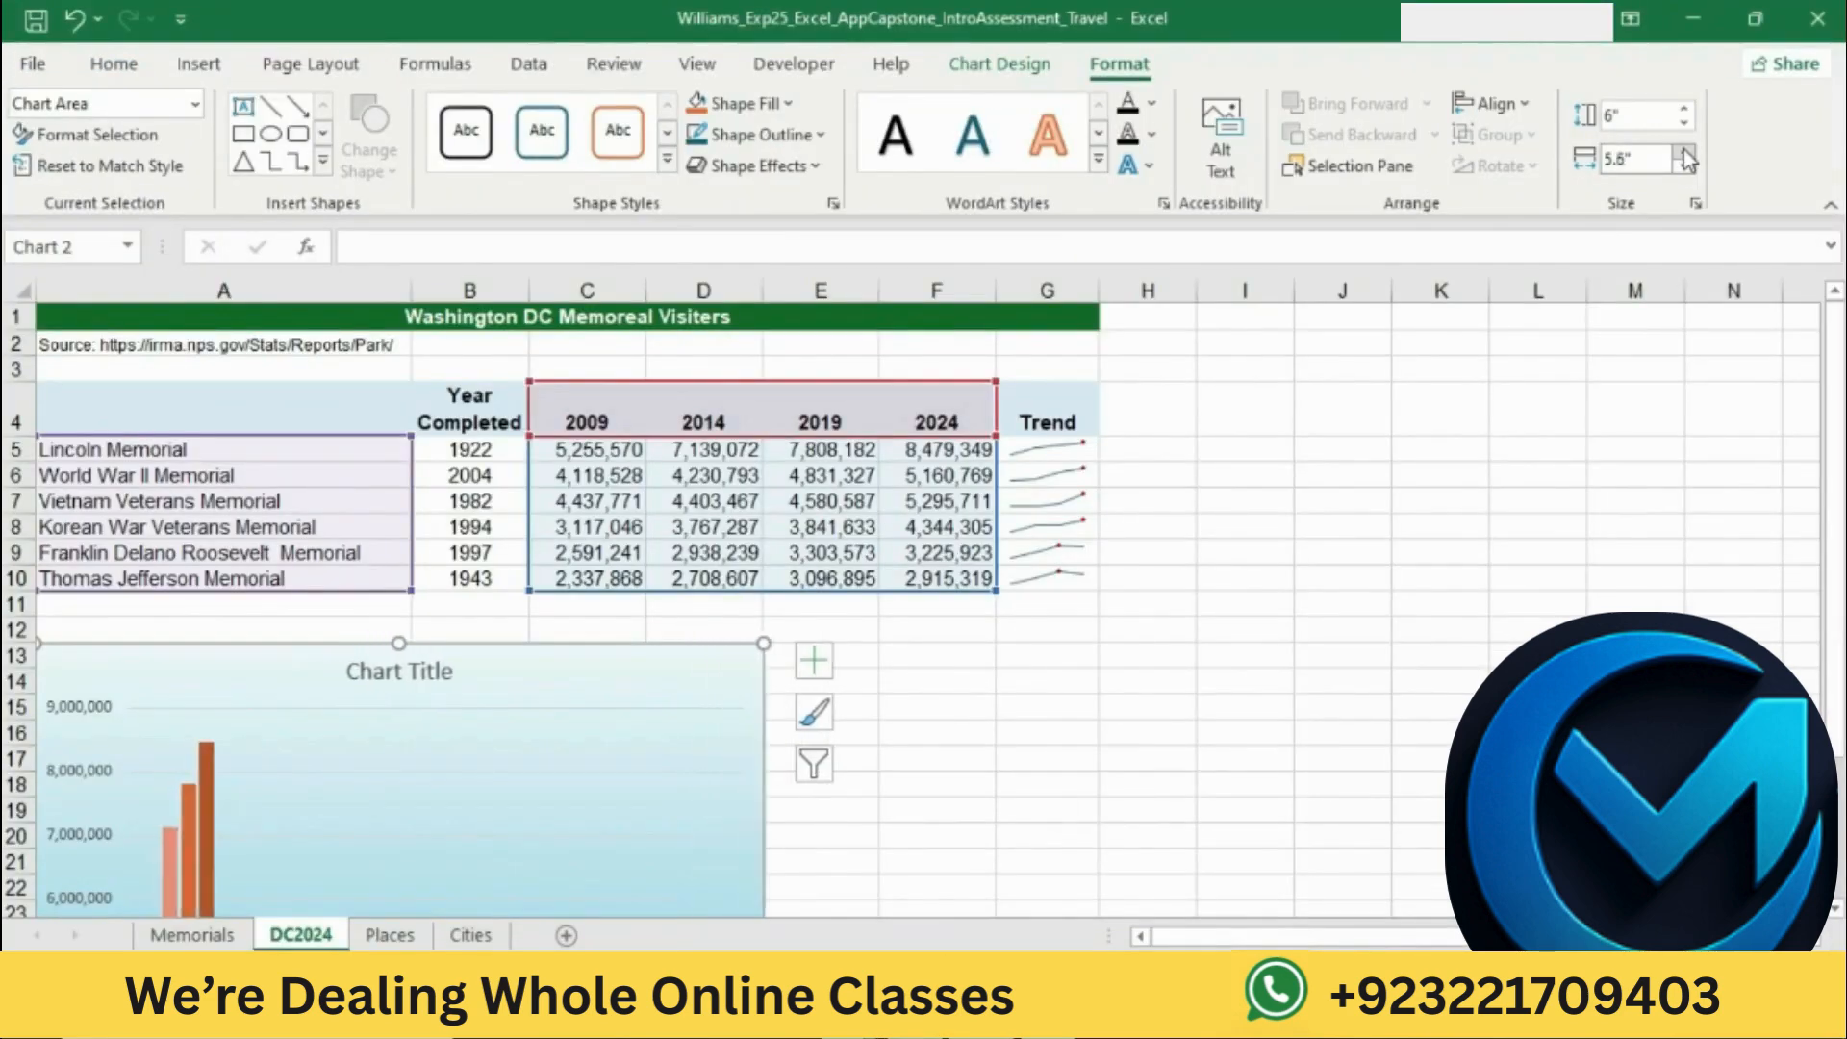
pyautogui.click(1683, 150)
pyautogui.click(1683, 150)
pyautogui.click(1683, 150)
pyautogui.click(1683, 150)
pyautogui.click(1683, 150)
pyautogui.click(1683, 150)
pyautogui.click(1683, 150)
pyautogui.click(1683, 150)
pyautogui.click(1683, 150)
pyautogui.click(1684, 150)
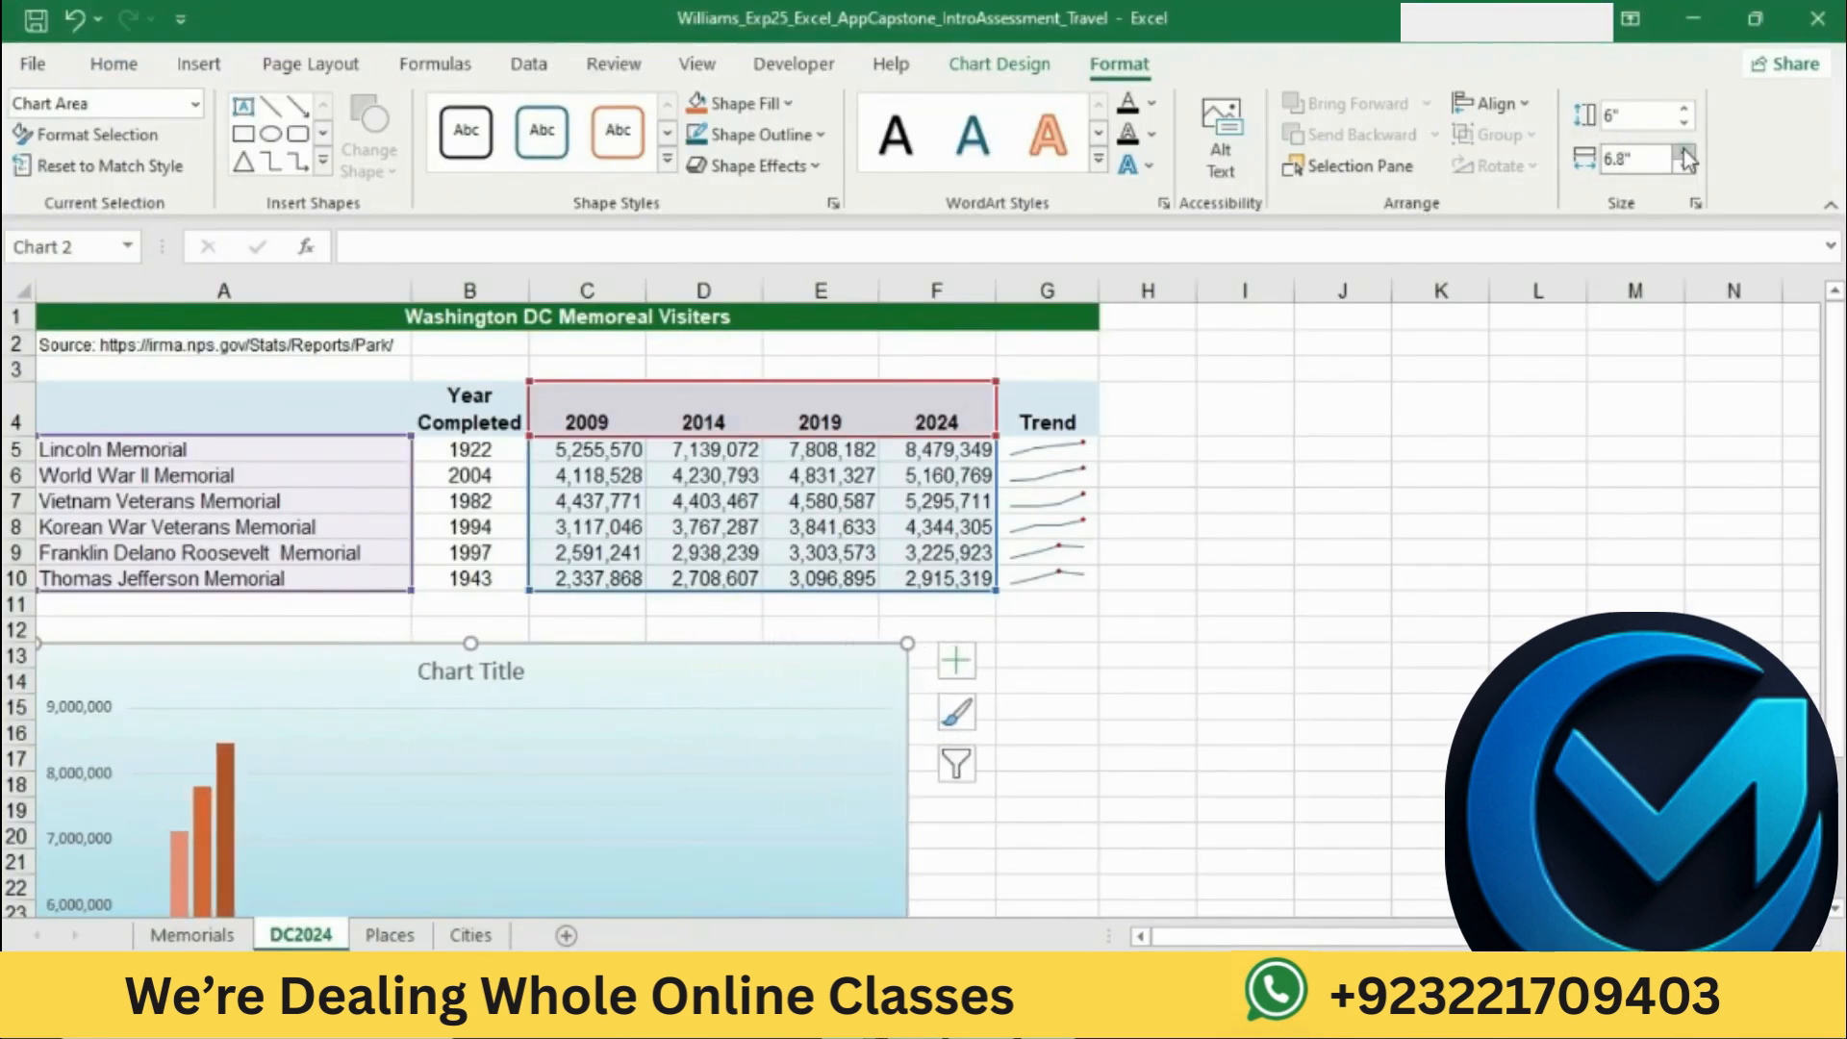
pyautogui.click(1684, 150)
pyautogui.click(1683, 150)
pyautogui.click(1683, 150)
pyautogui.click(1685, 173)
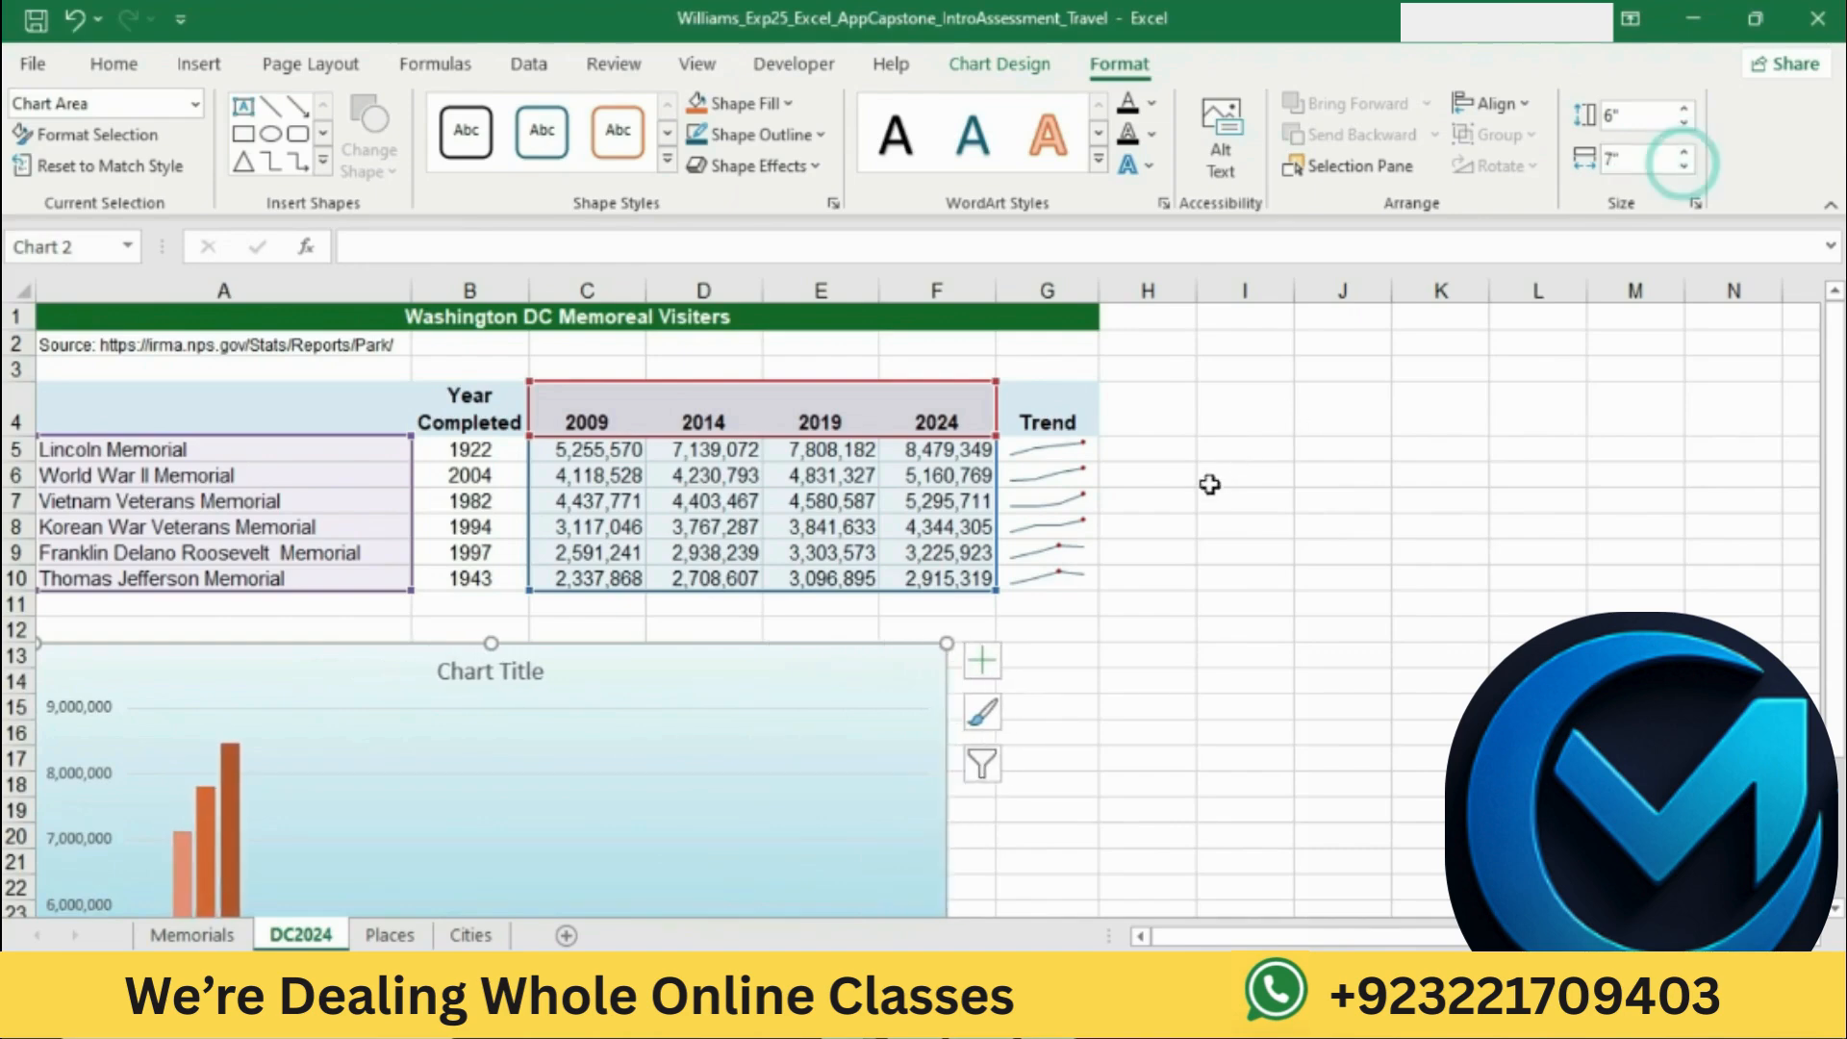
# Step: Return to Word and mark the step 12 instruction about adding Alt Text to the chart
pyautogui.hotkey('alt', 'Tab')
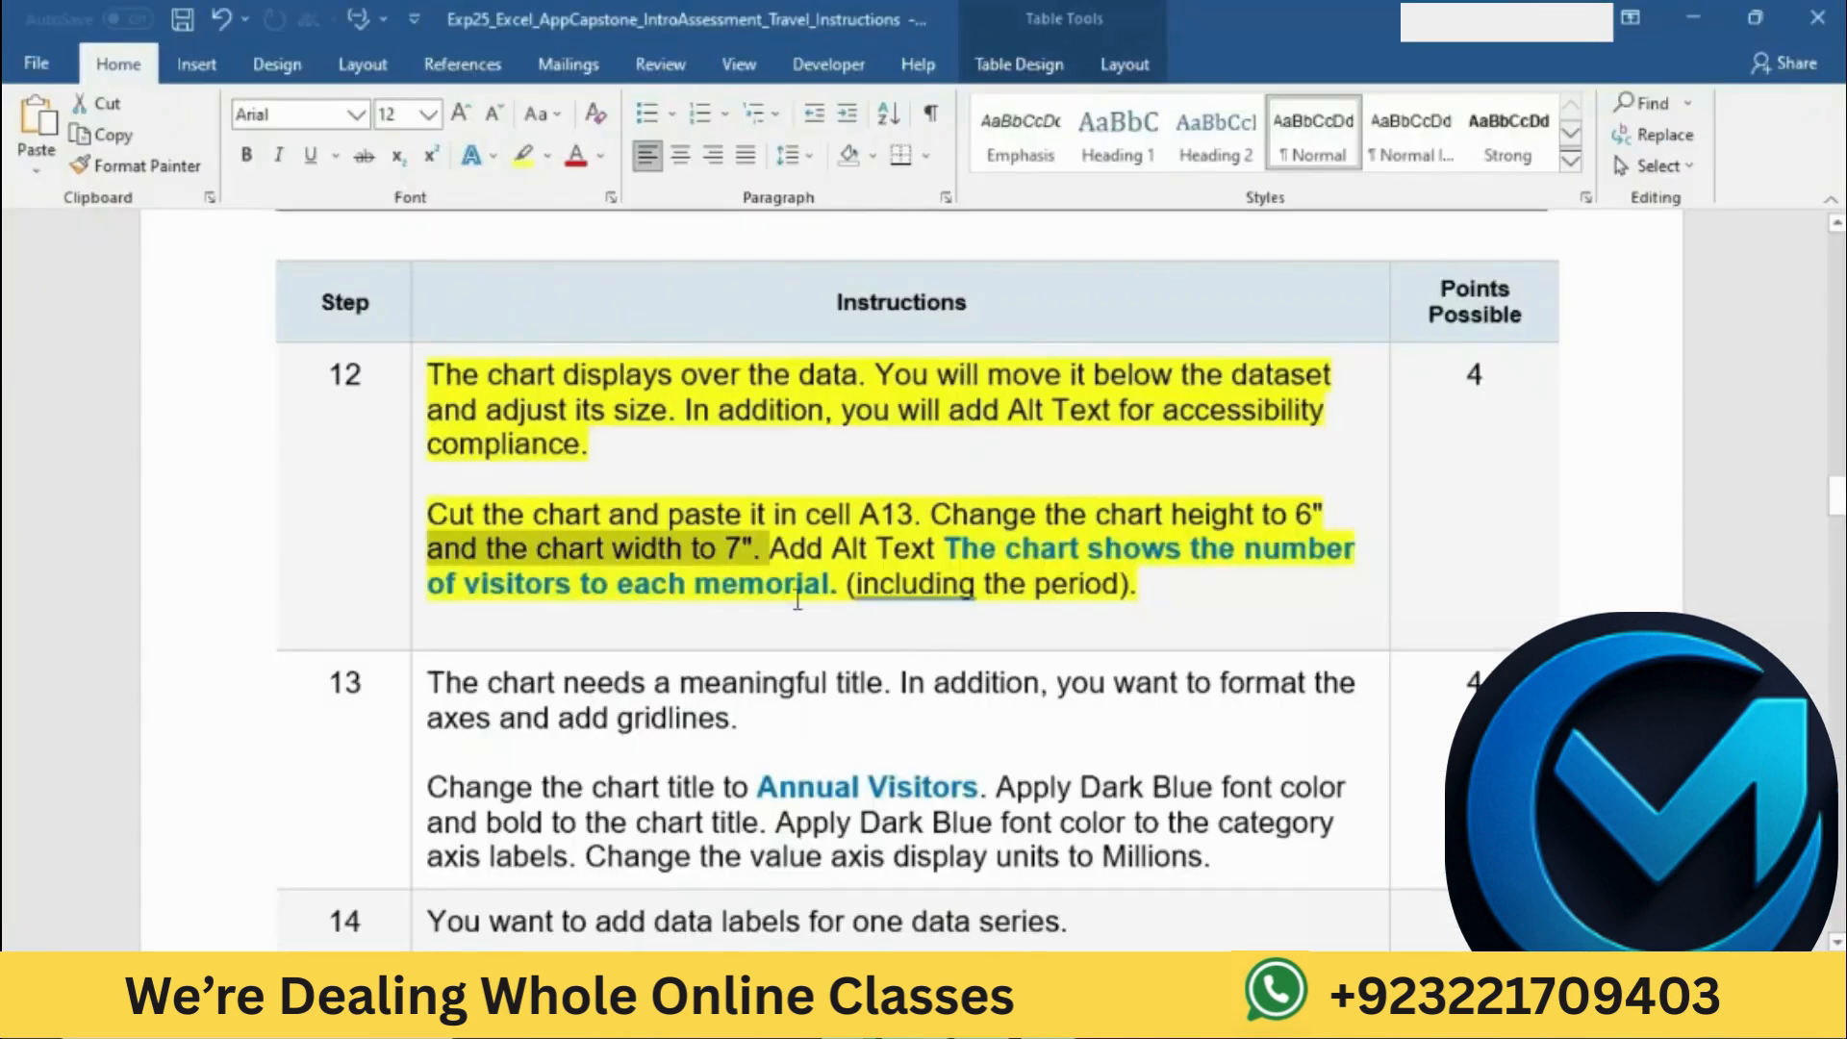
pyautogui.click(795, 548)
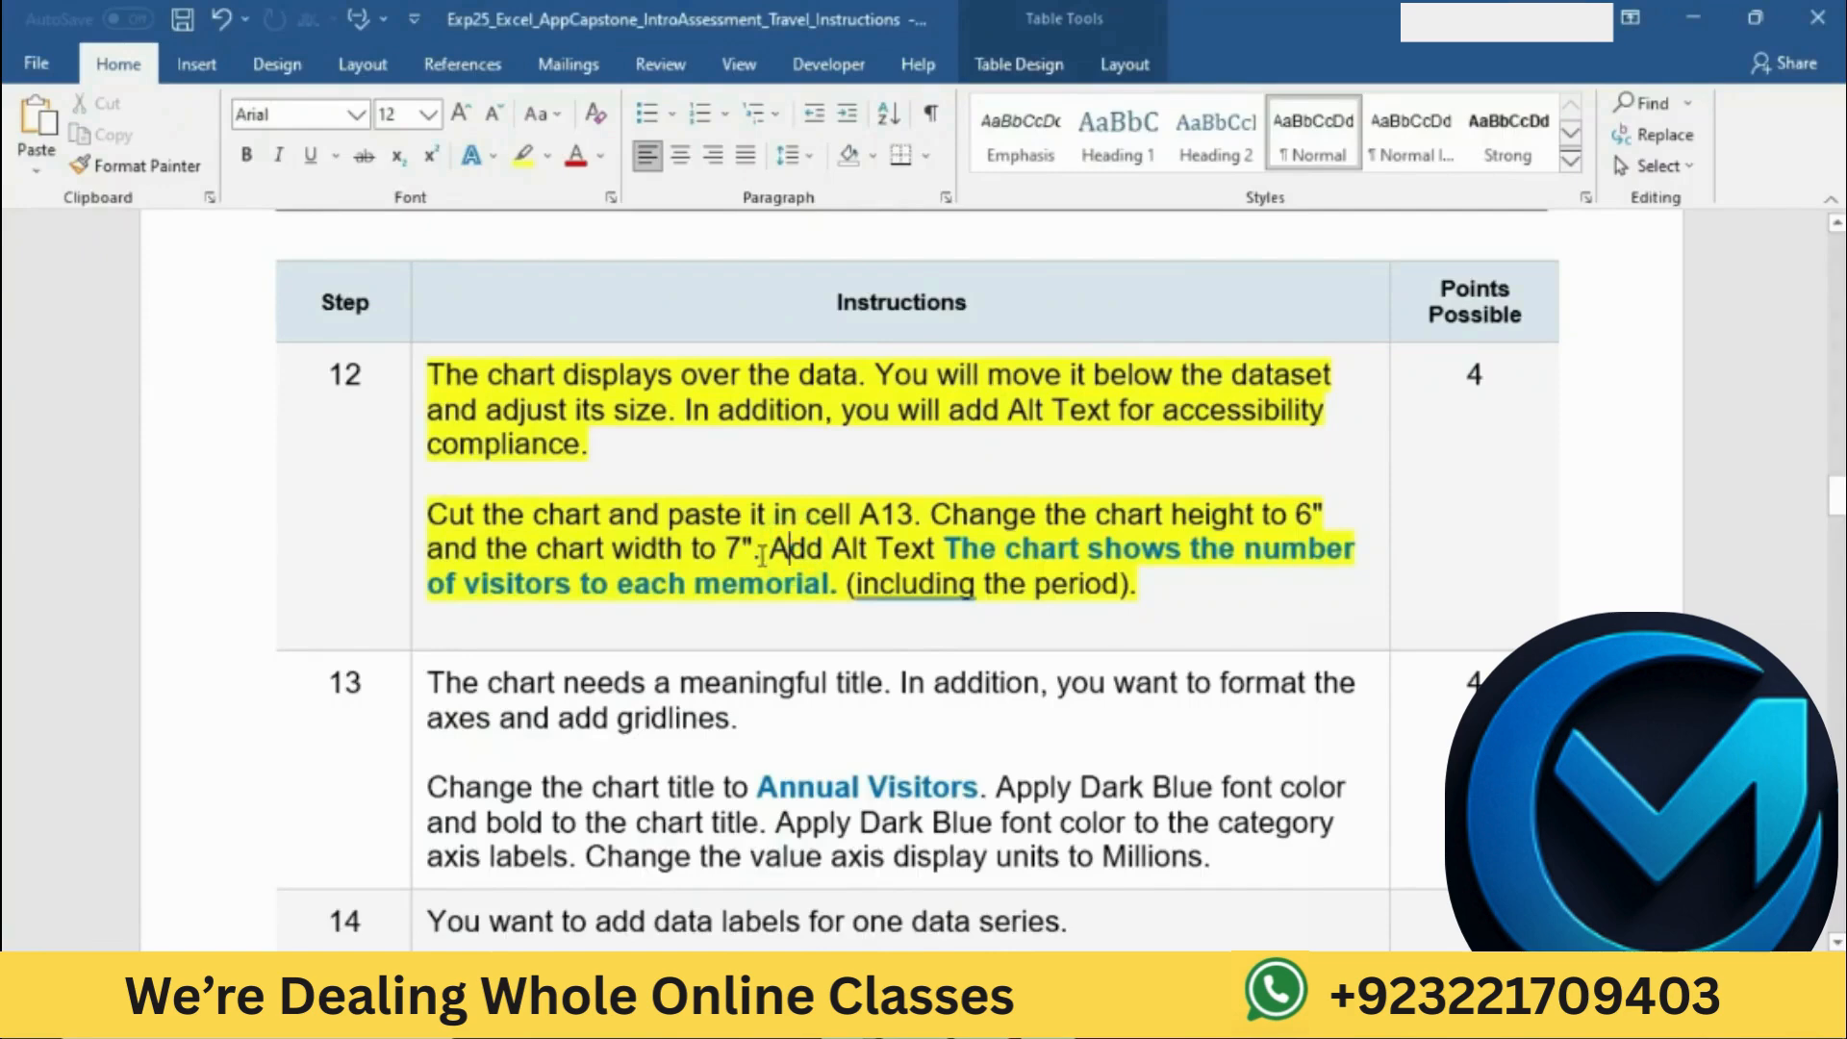
pyautogui.moveTo(777, 555); pyautogui.dragTo(1135, 584)
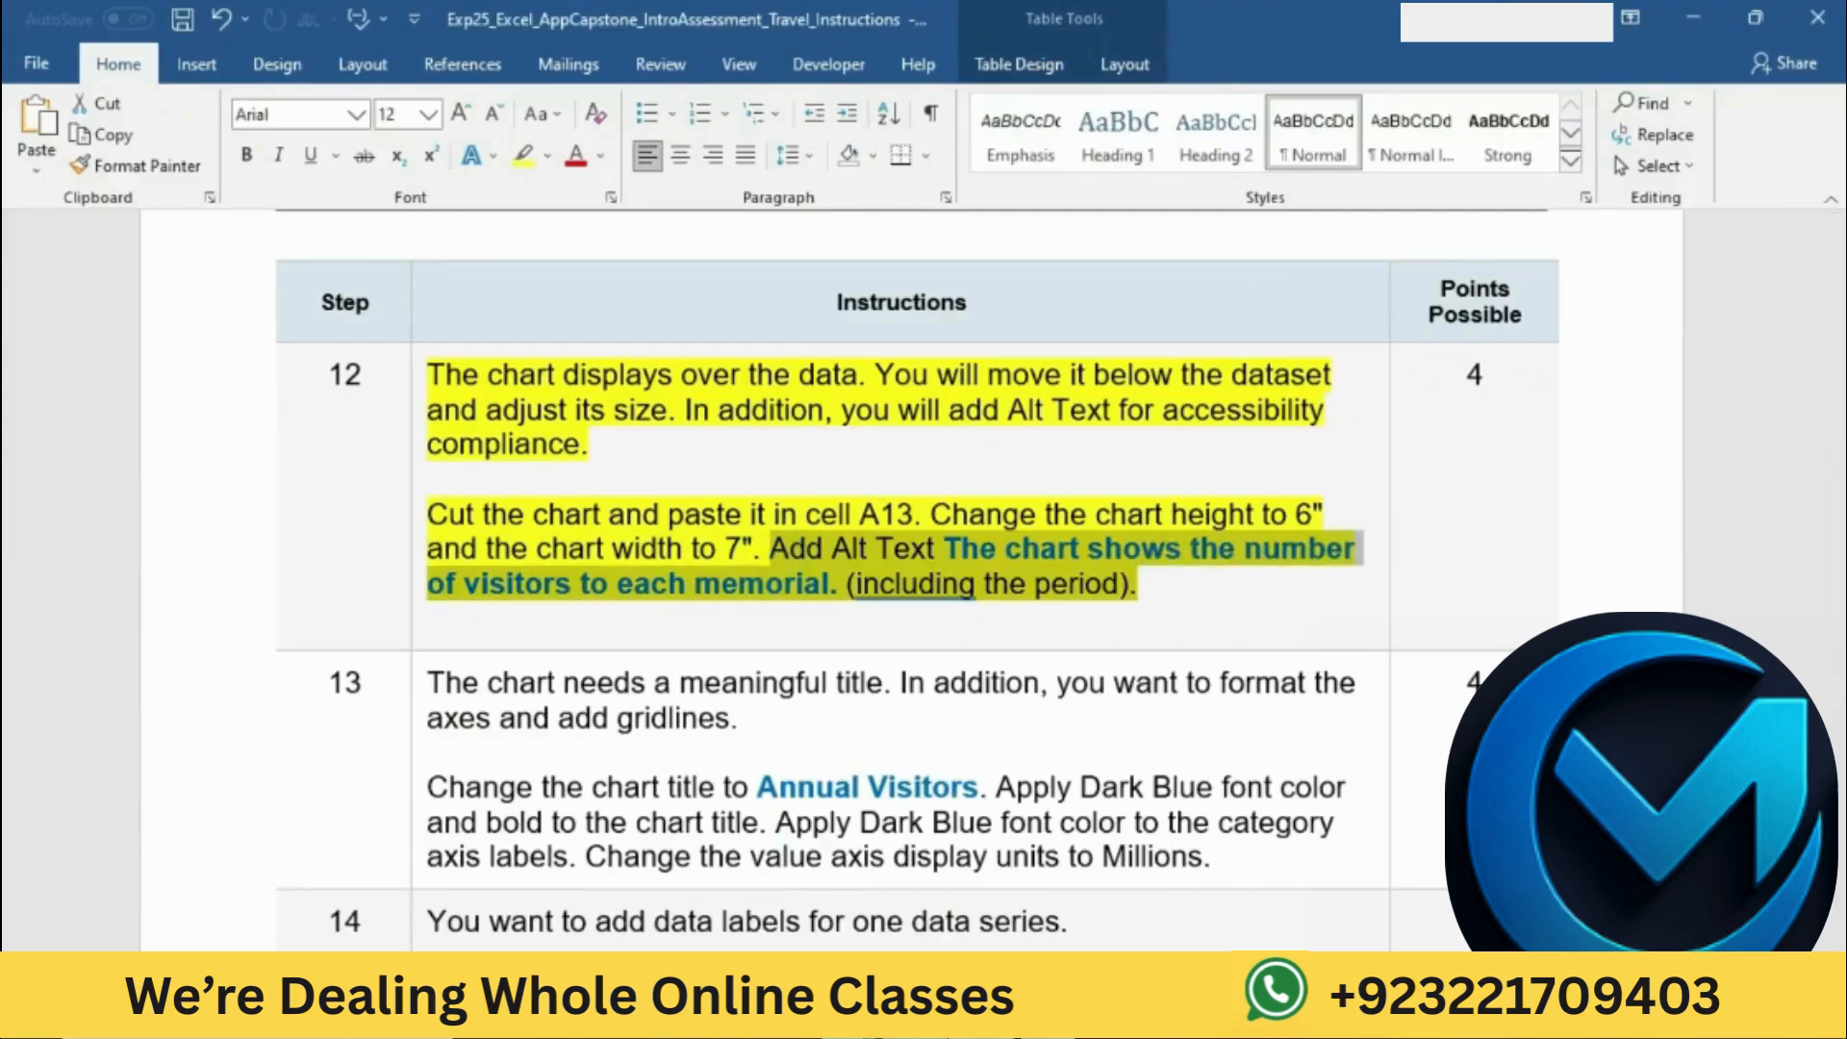
# Step: Switch to Excel, open the chart's alt text, and begin the description with "The chart shows", consulting the Word wording
pyautogui.hotkey('alt', 'Tab')
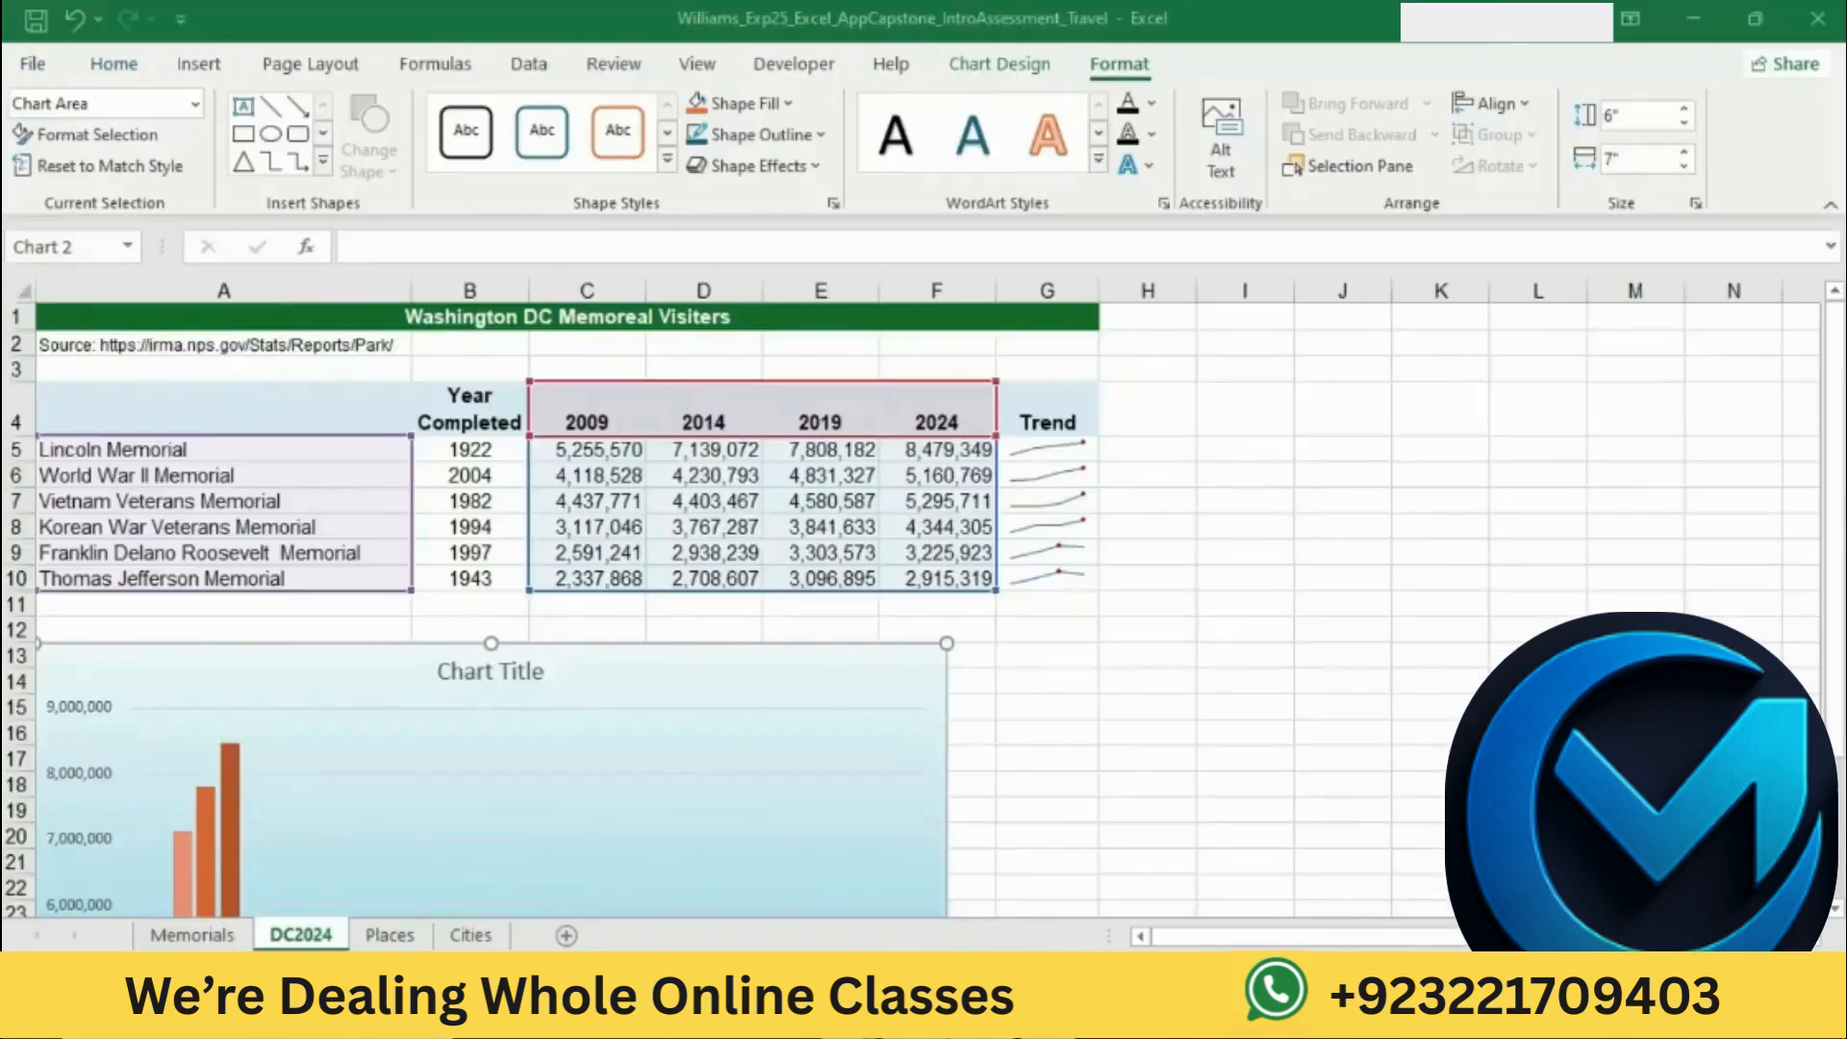
pyautogui.rightClick(861, 666)
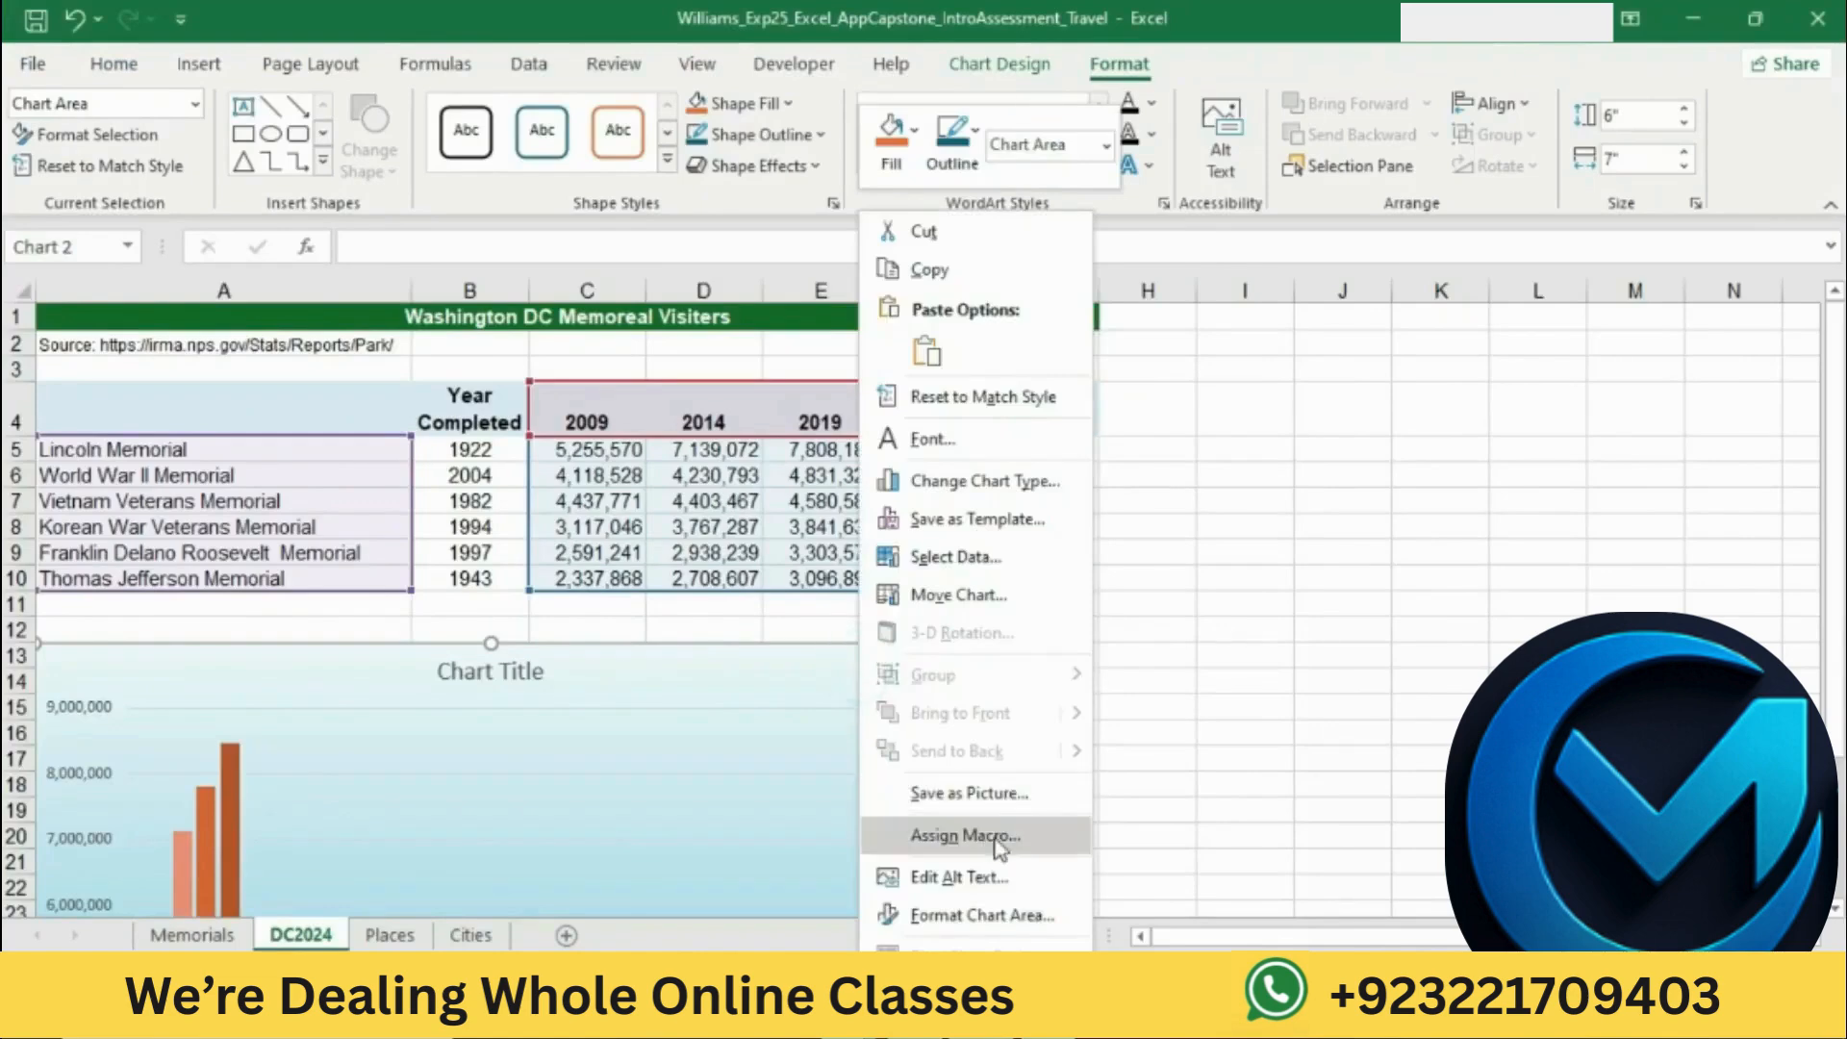
pyautogui.click(988, 874)
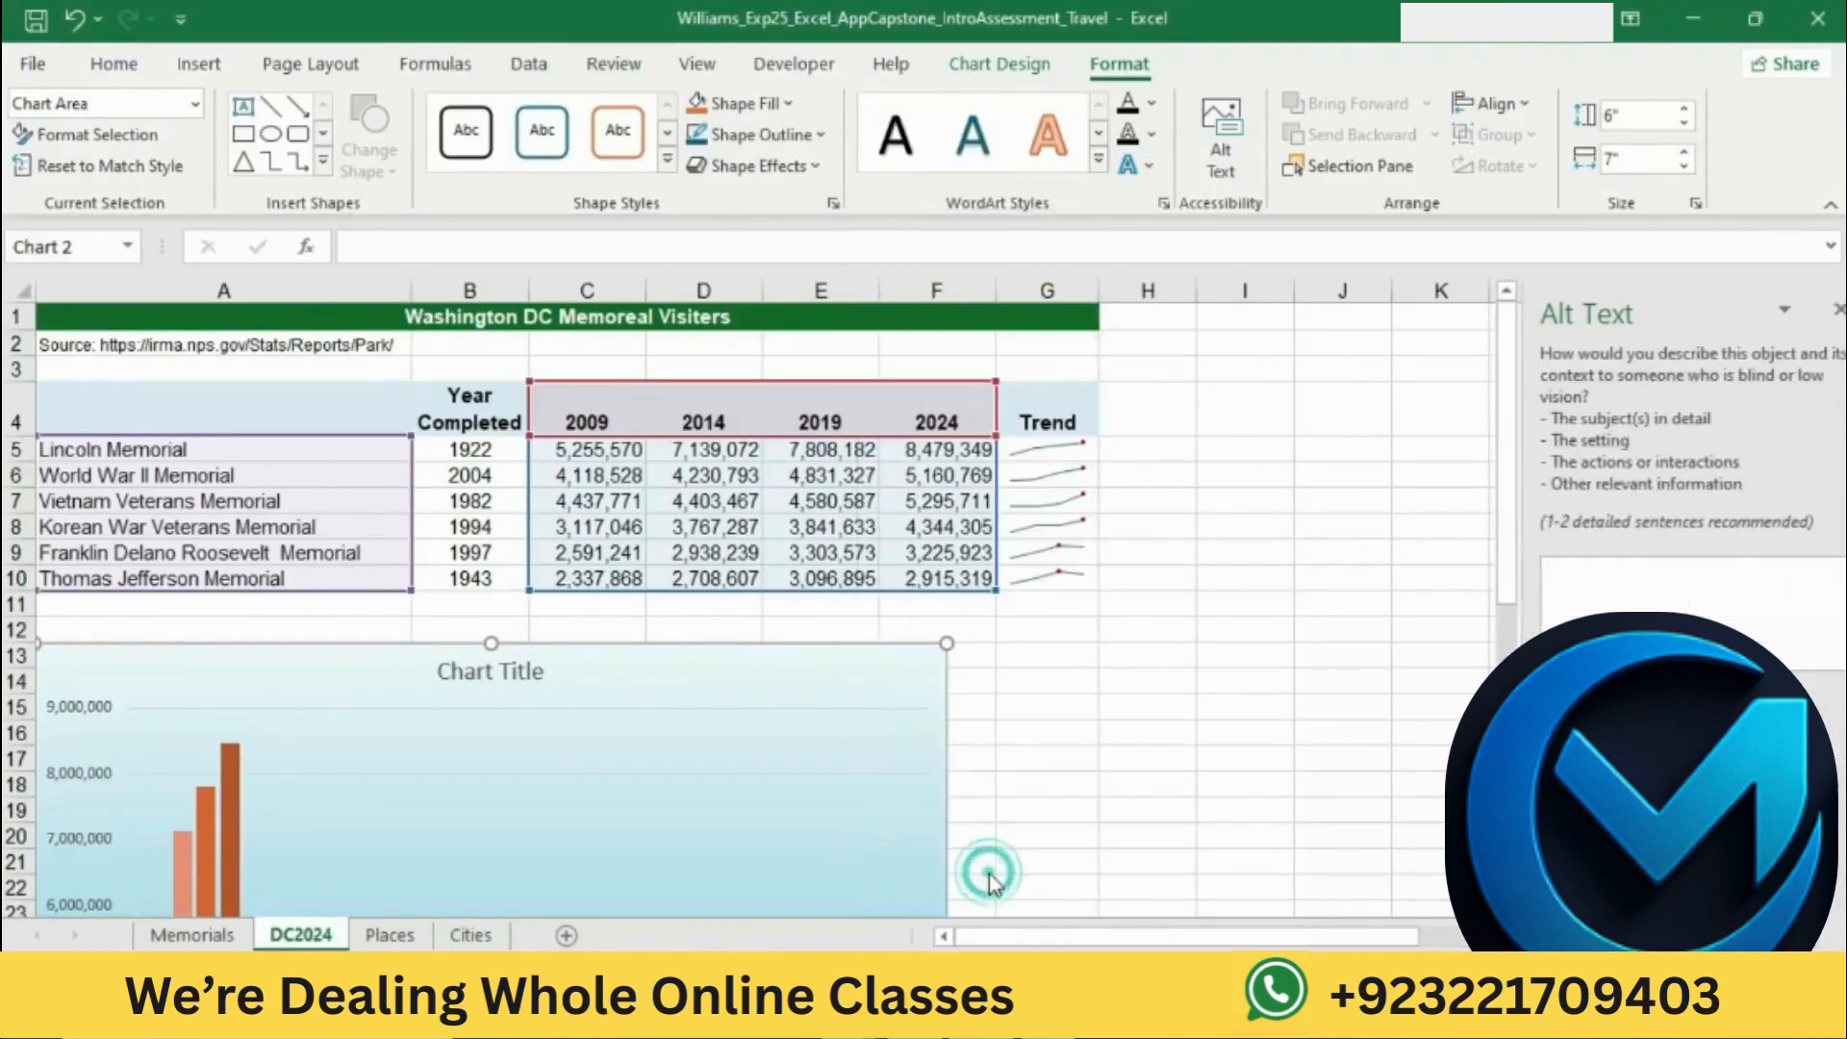
pyautogui.hotkey('alt', 'Tab')
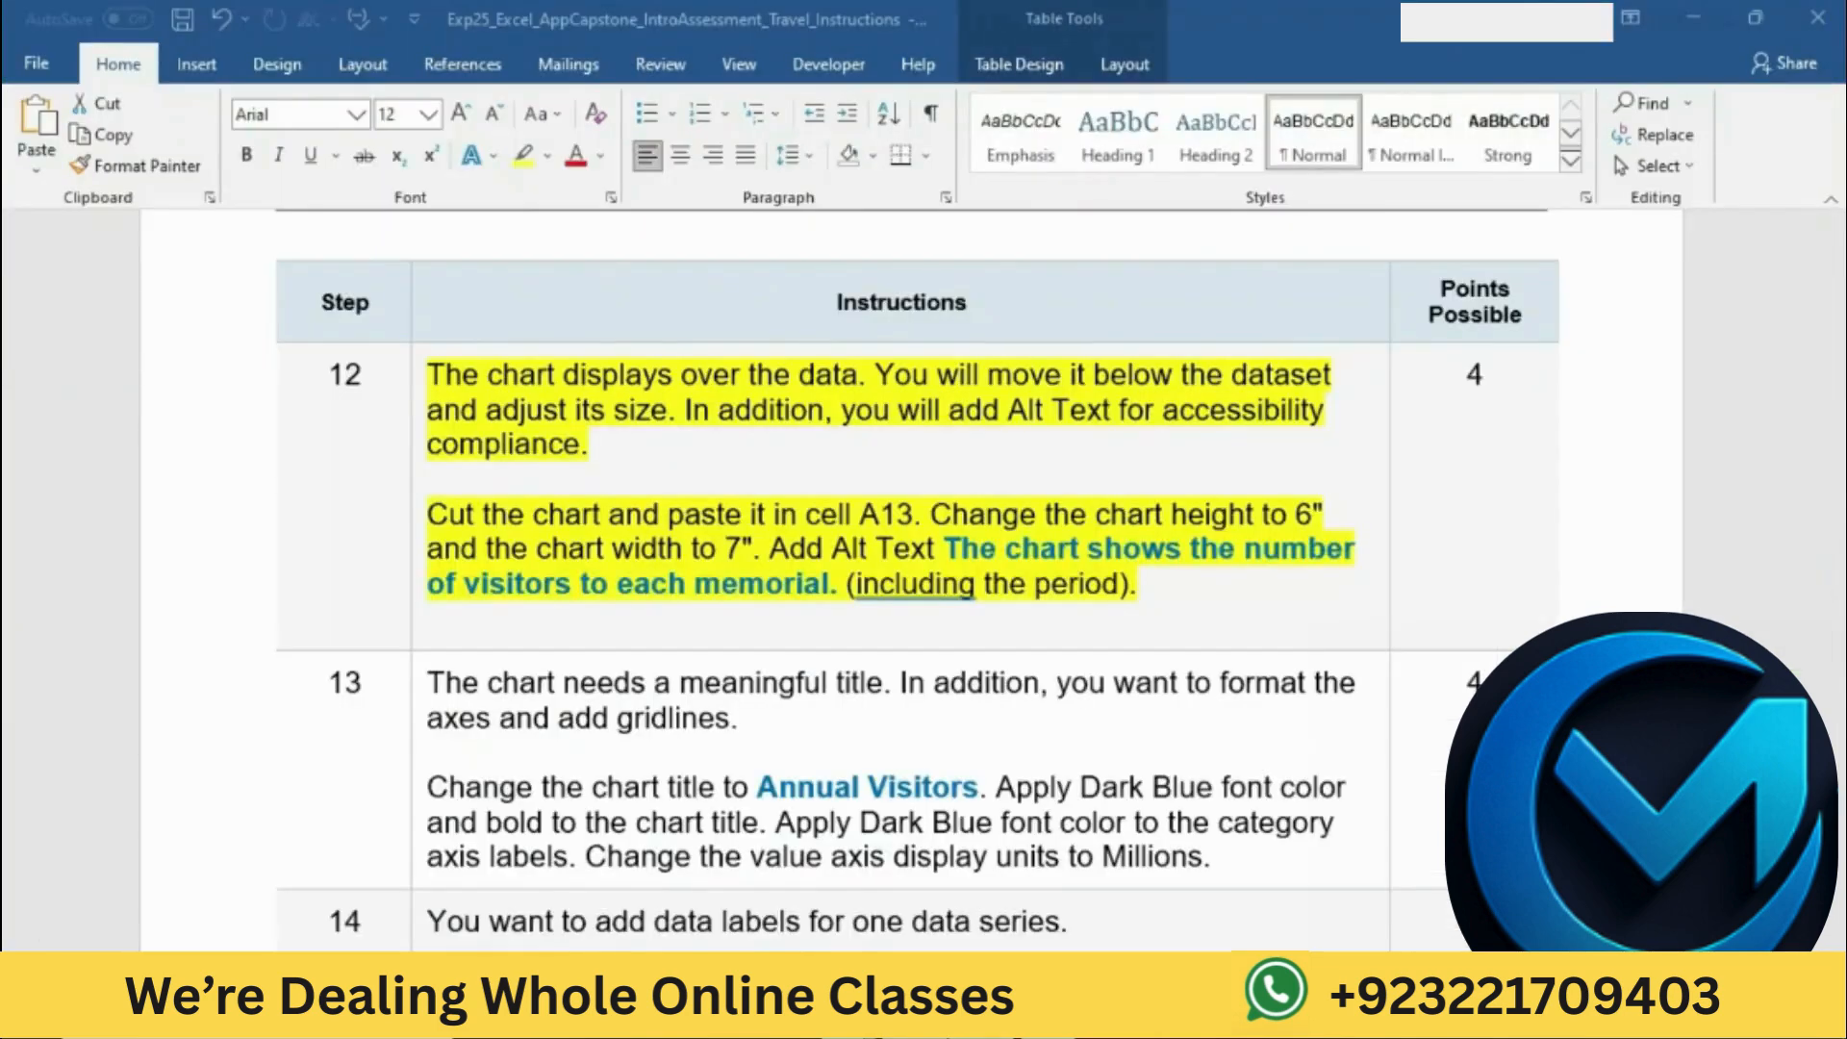
pyautogui.click(981, 596)
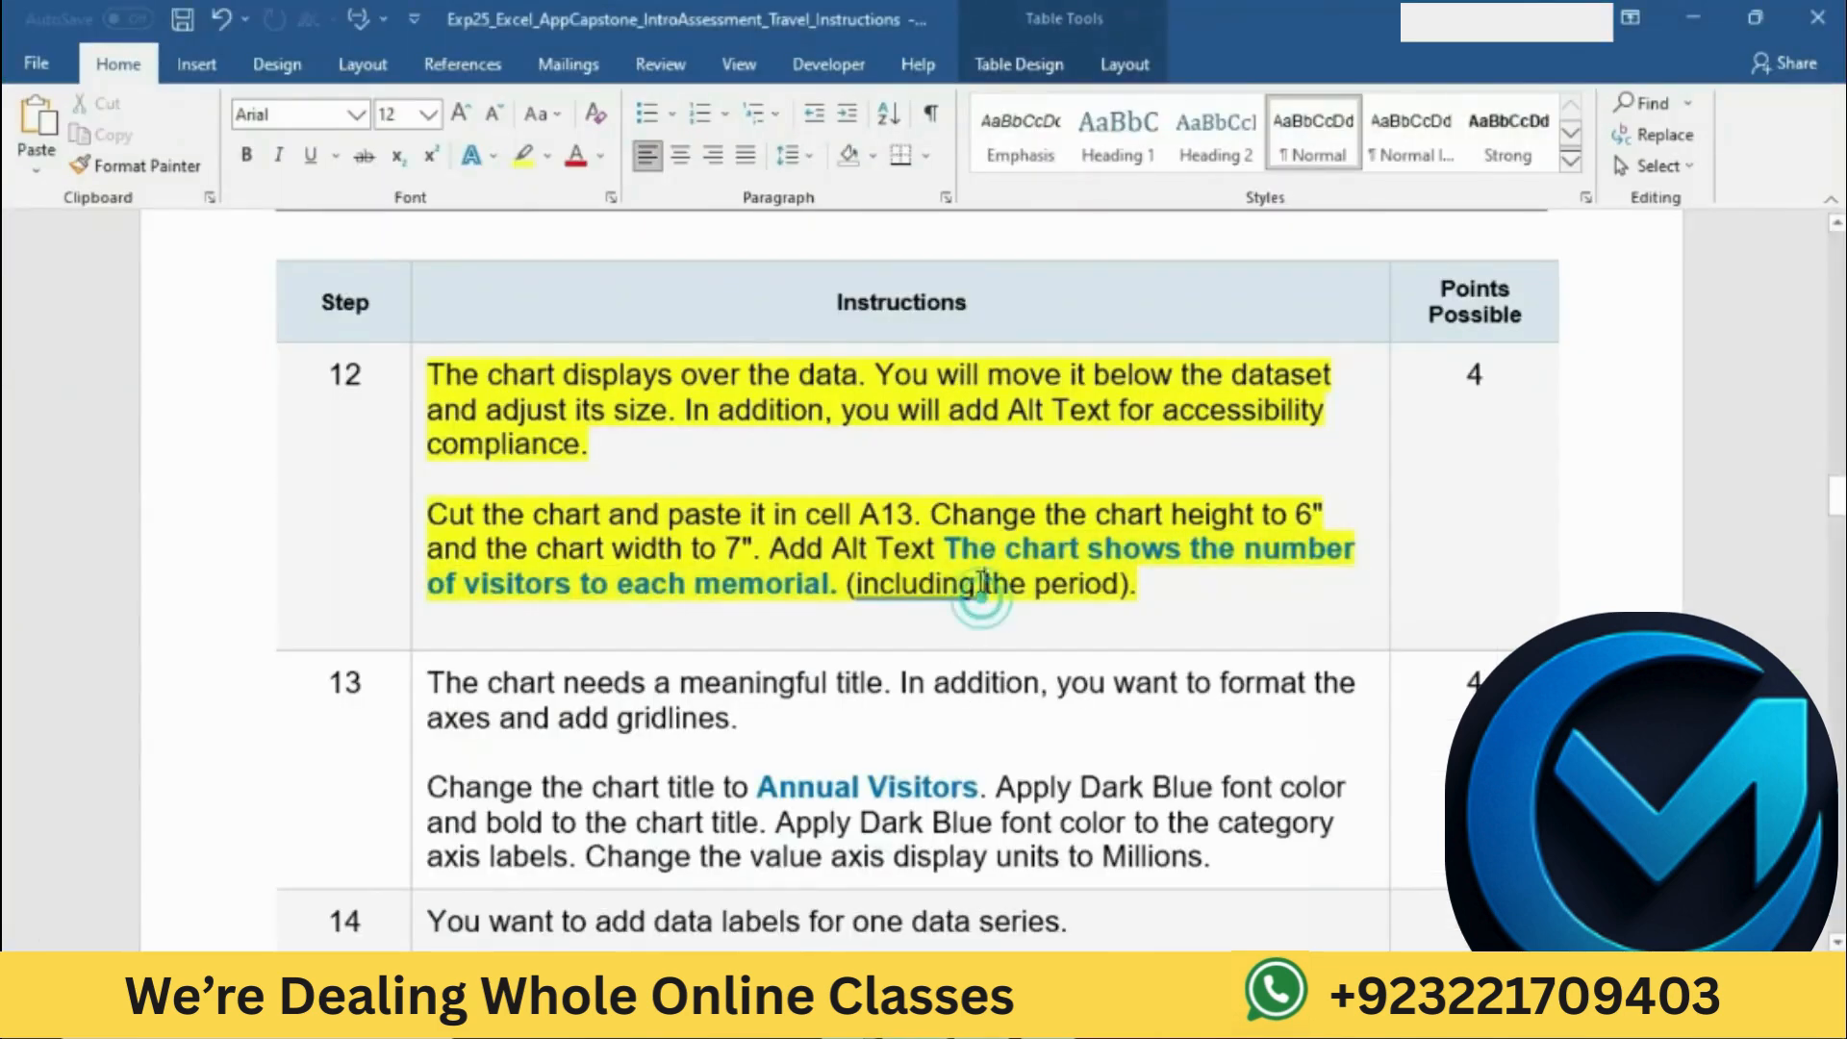
pyautogui.hotkey('alt', 'Tab')
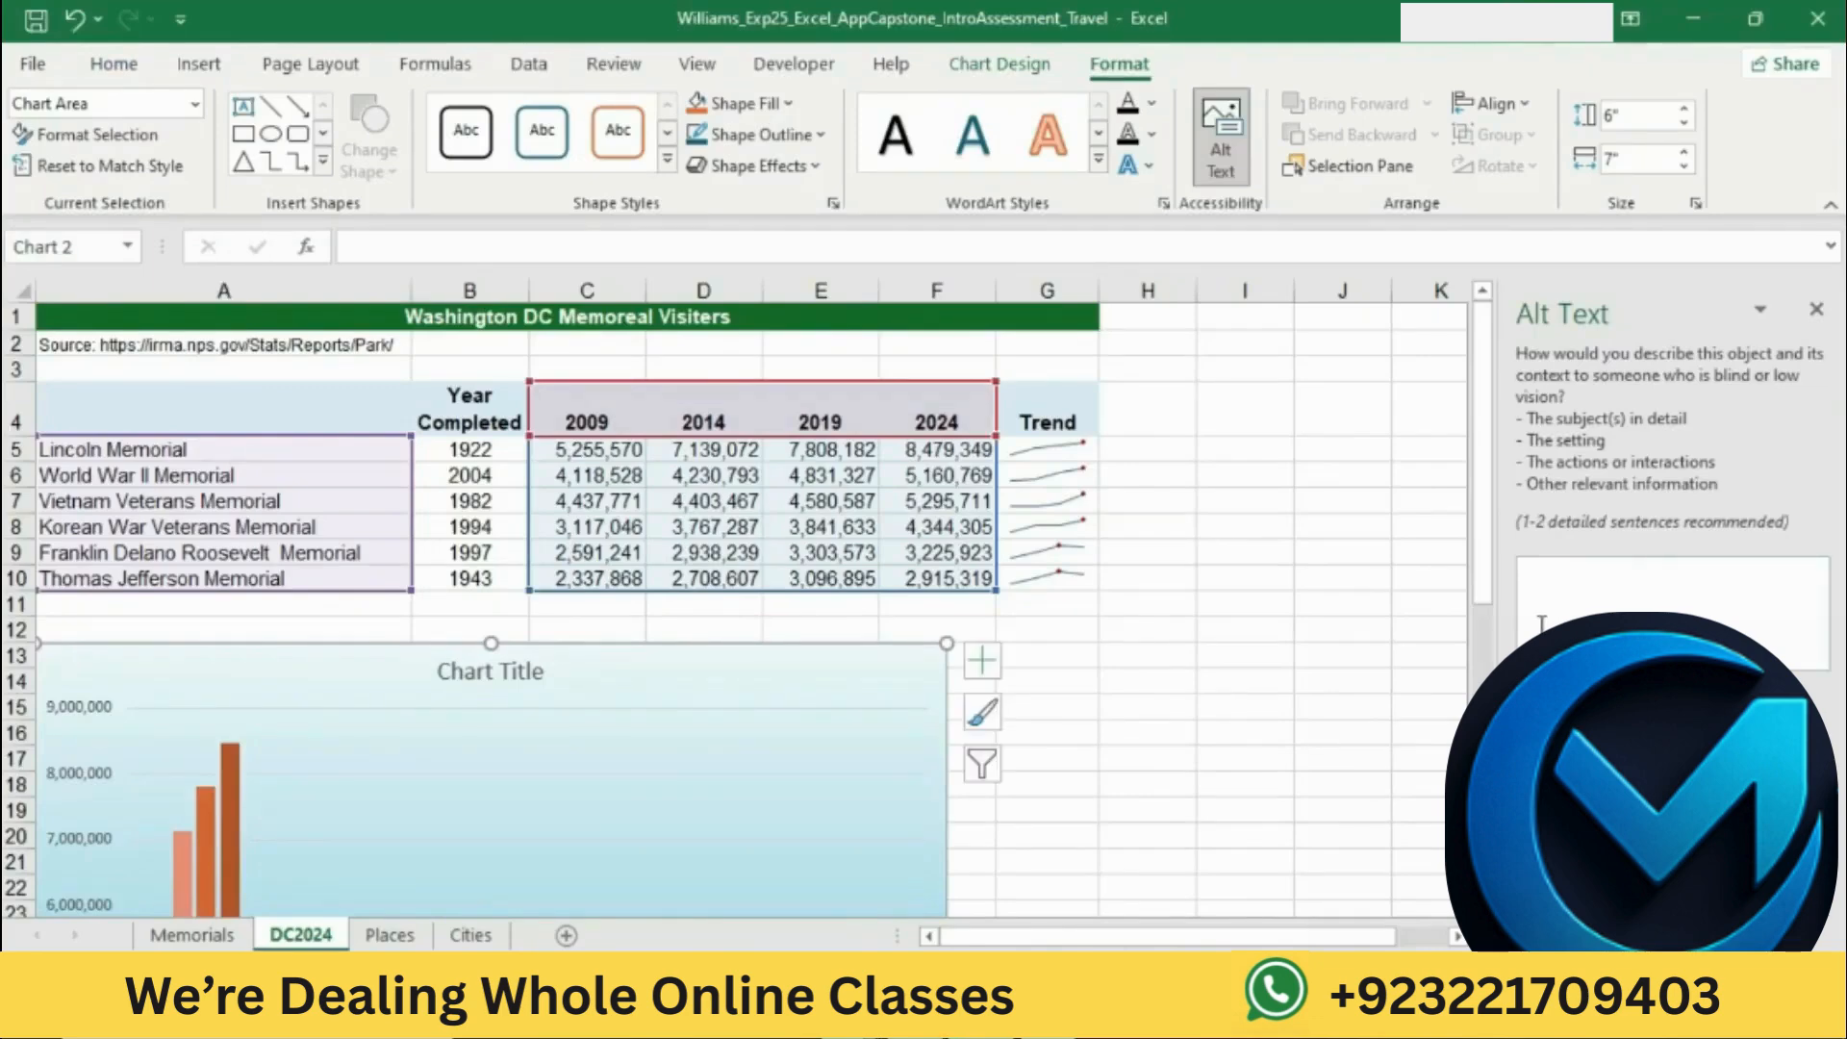
pyautogui.write('chart shows')
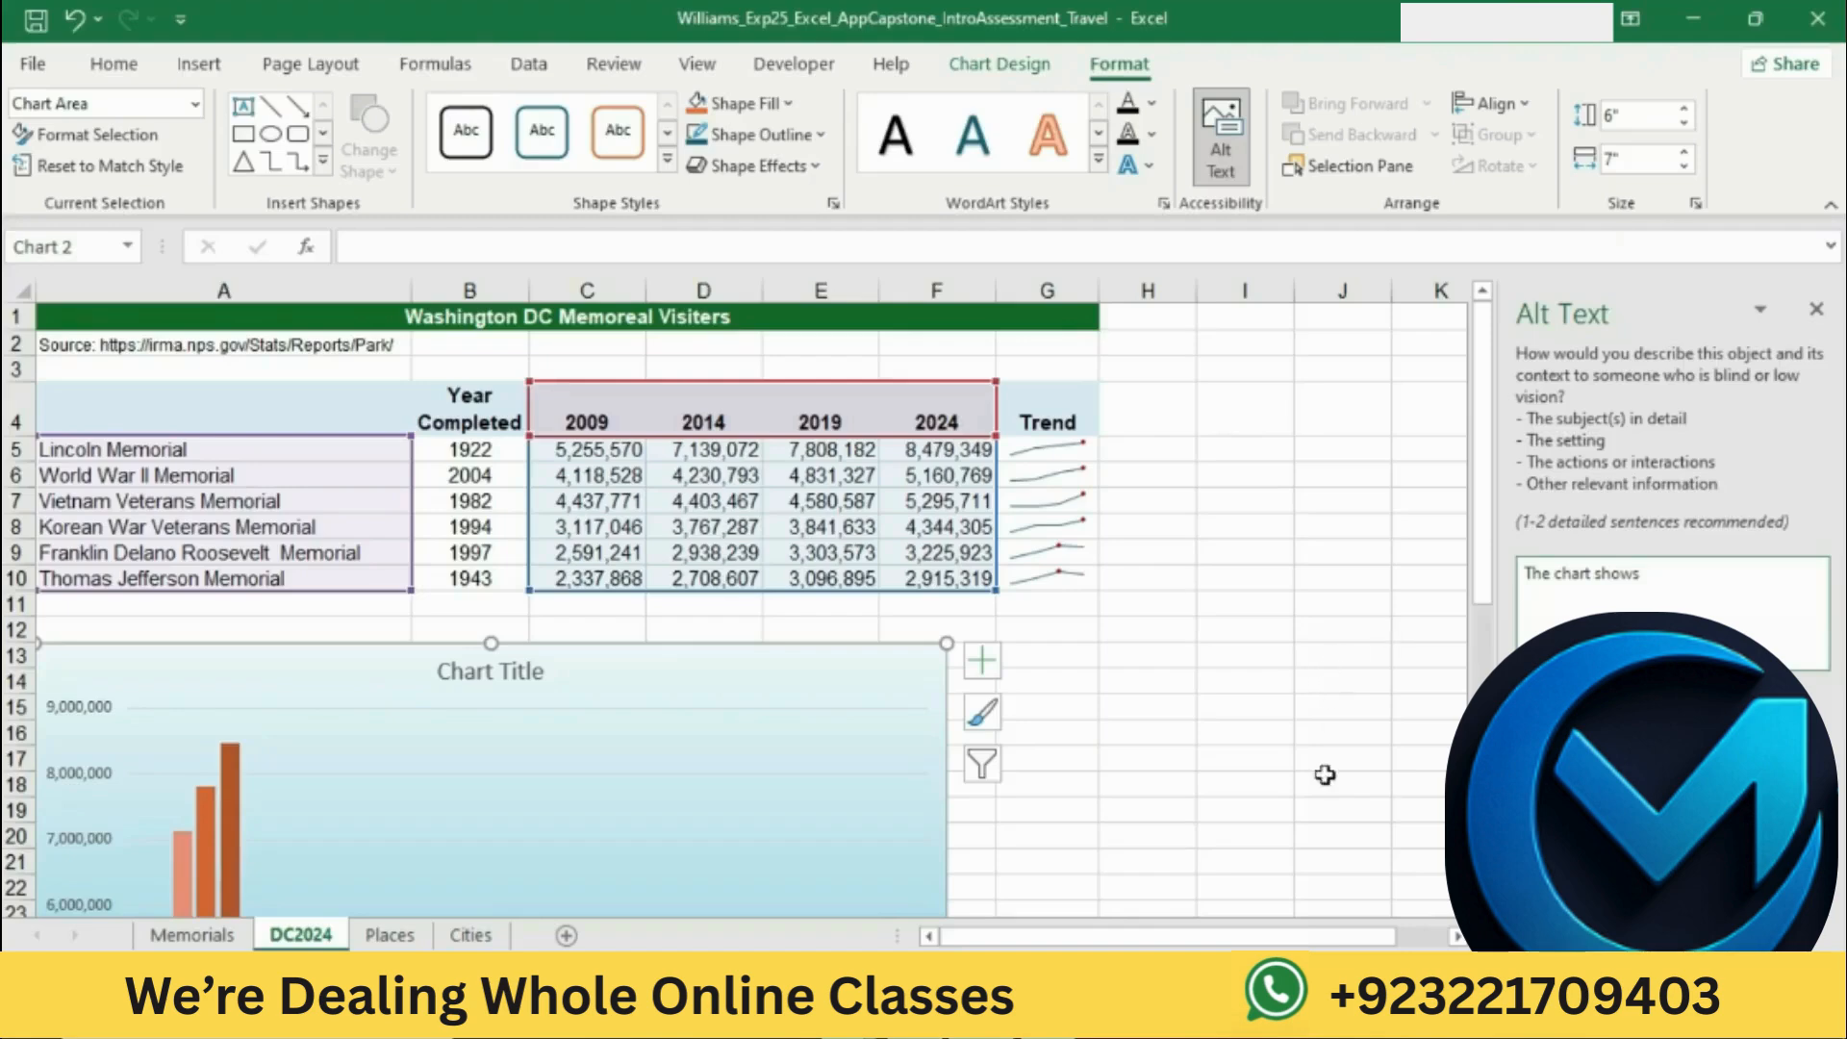
# Step: Consult the wording in Word and complete the alt text in Excel as "The chart shows the number of visitors to each memorial."
pyautogui.click(938, 1017)
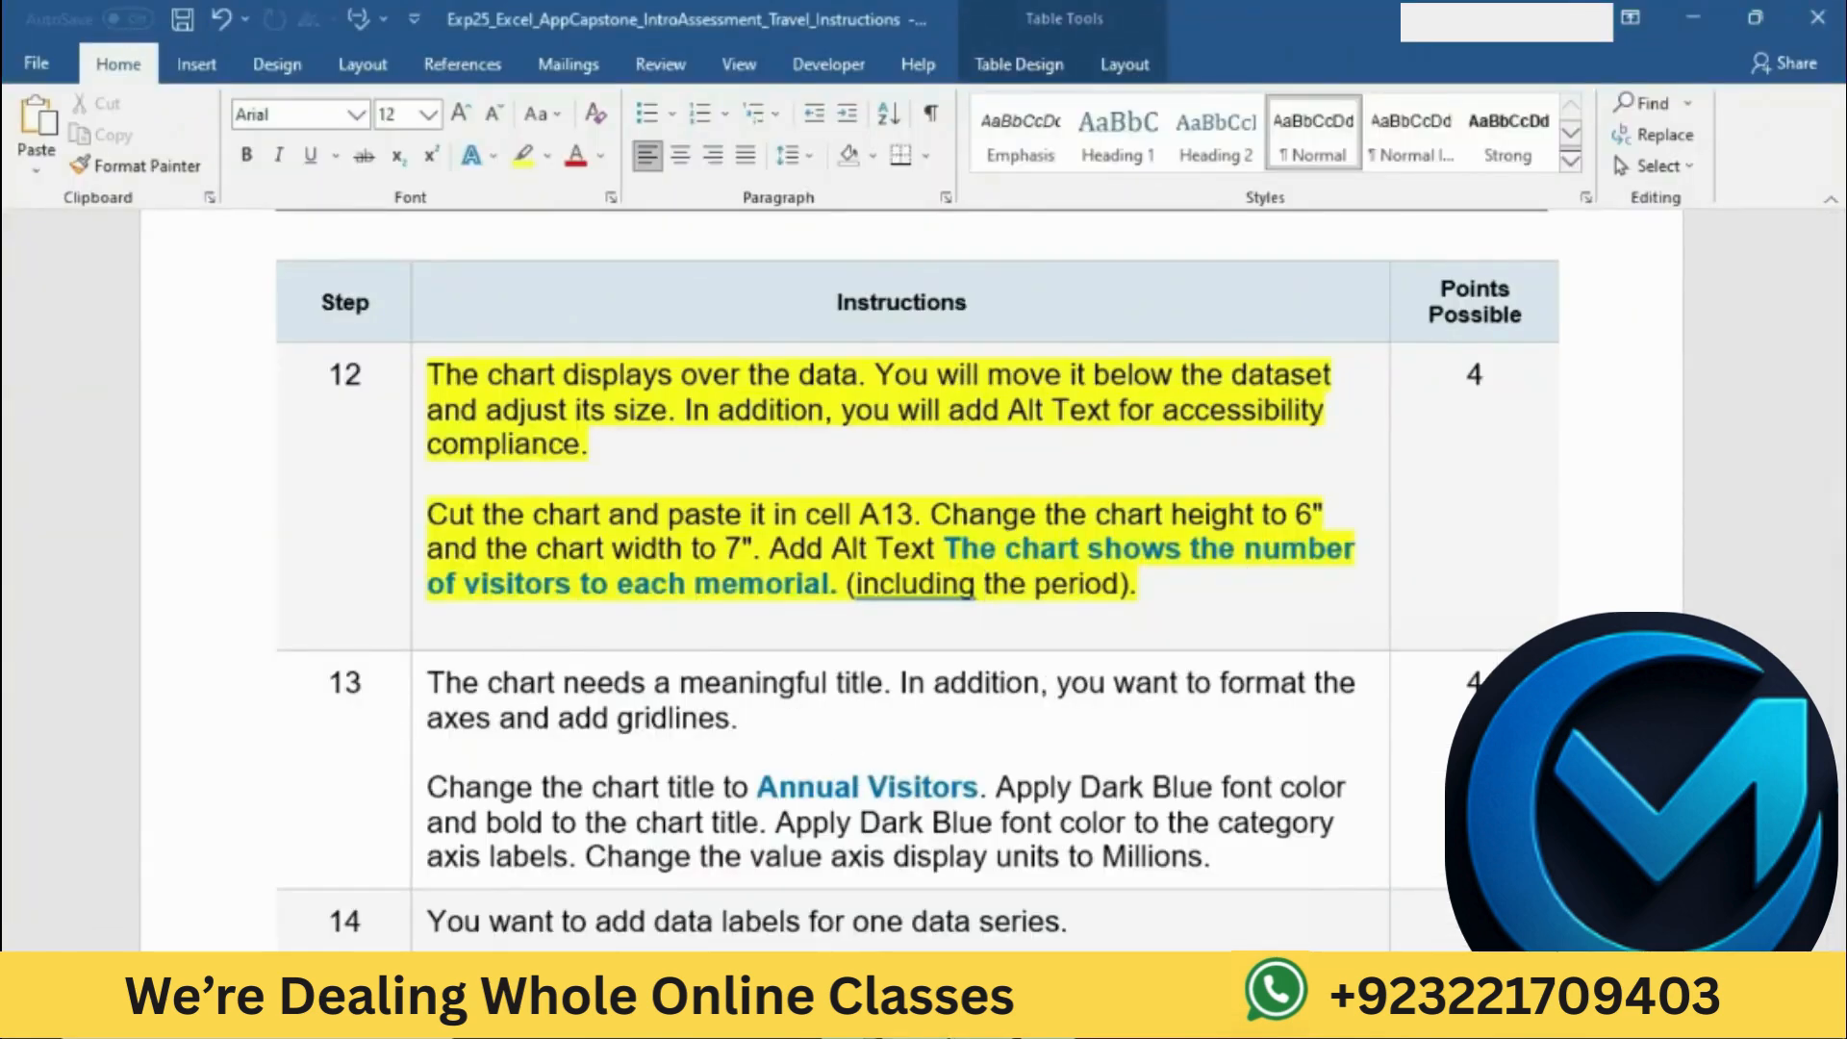
pyautogui.click(984, 1018)
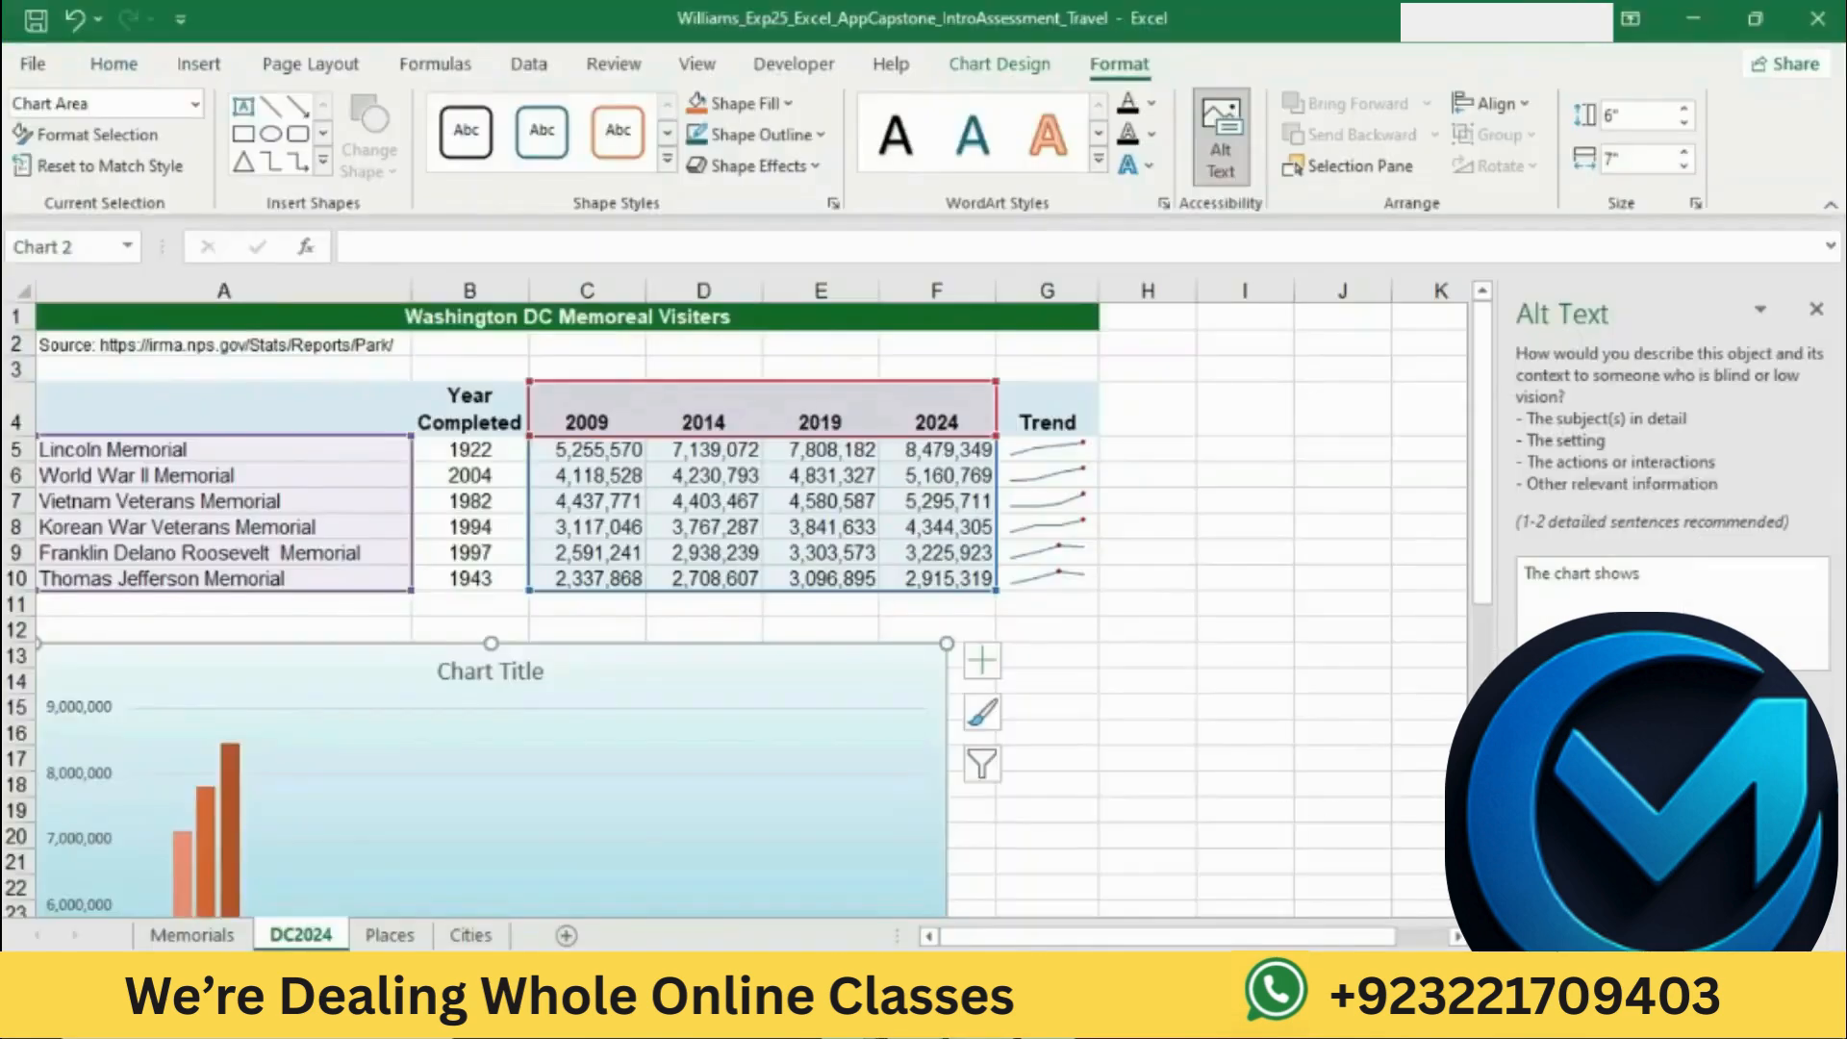
pyautogui.click(1683, 598)
pyautogui.write('the number of visitors')
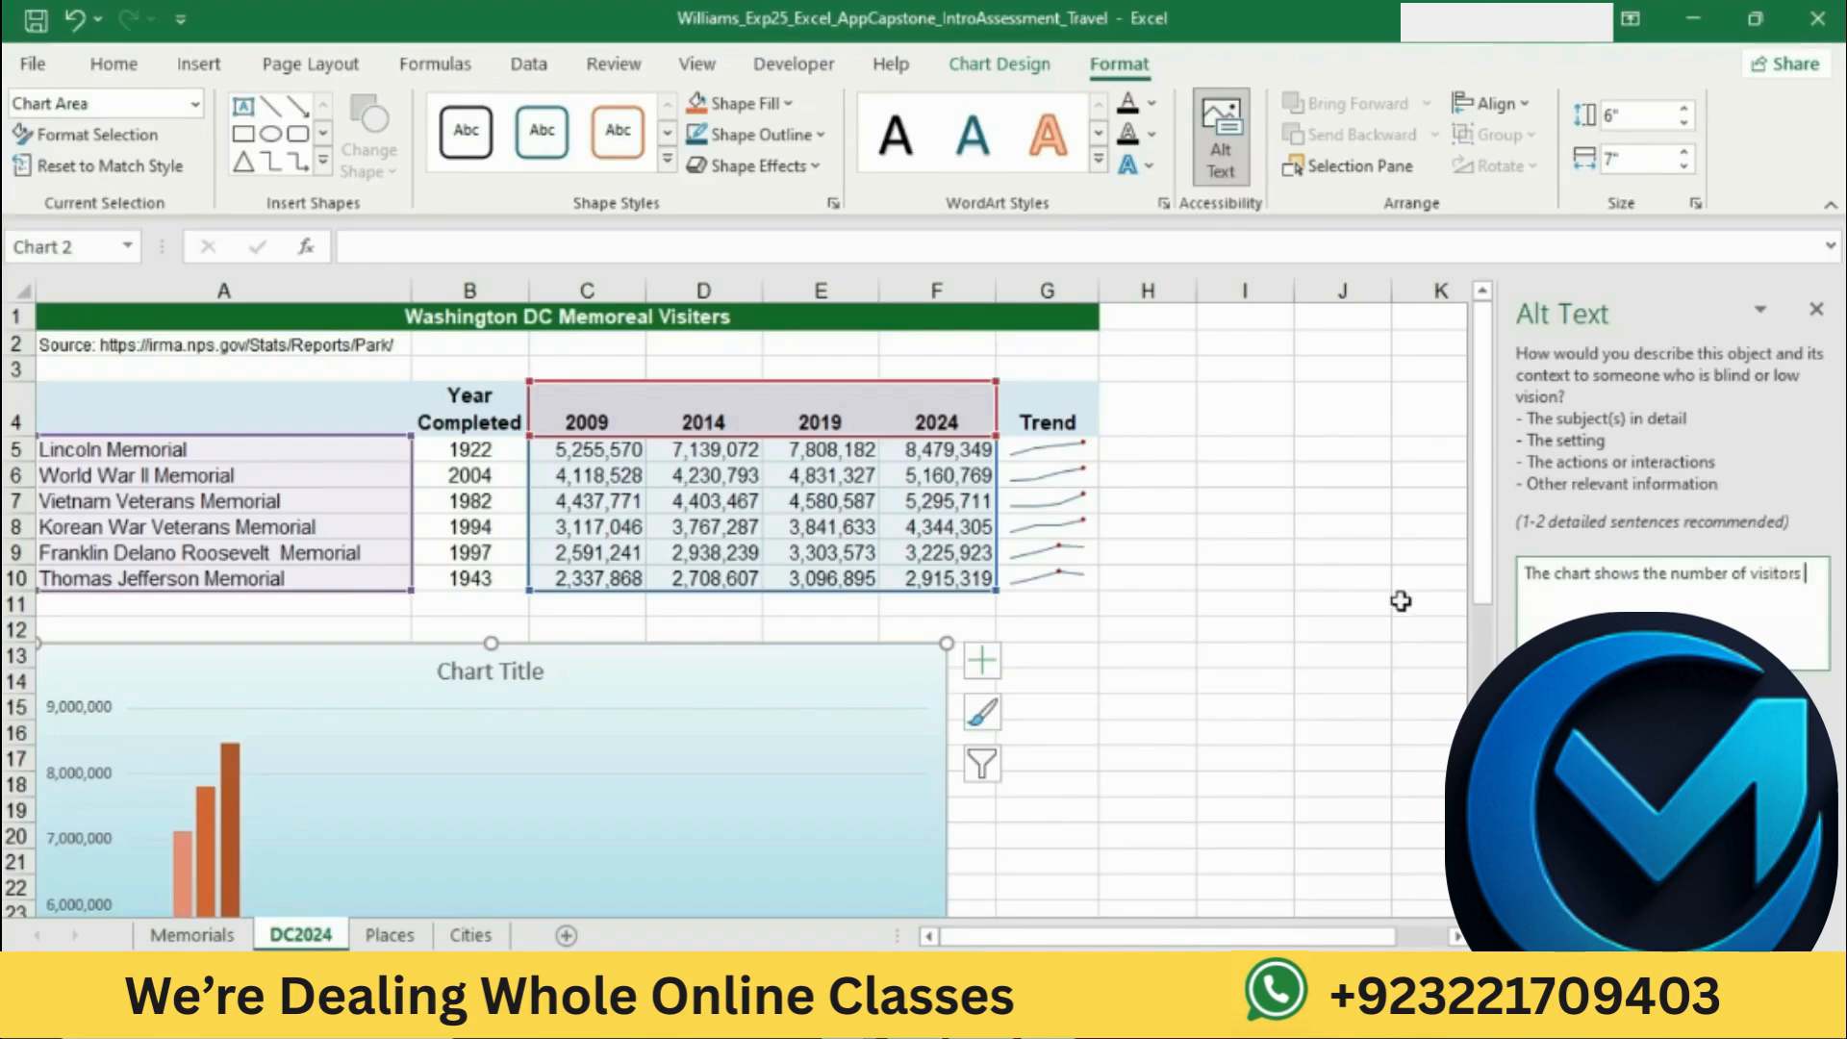
pyautogui.click(1031, 1017)
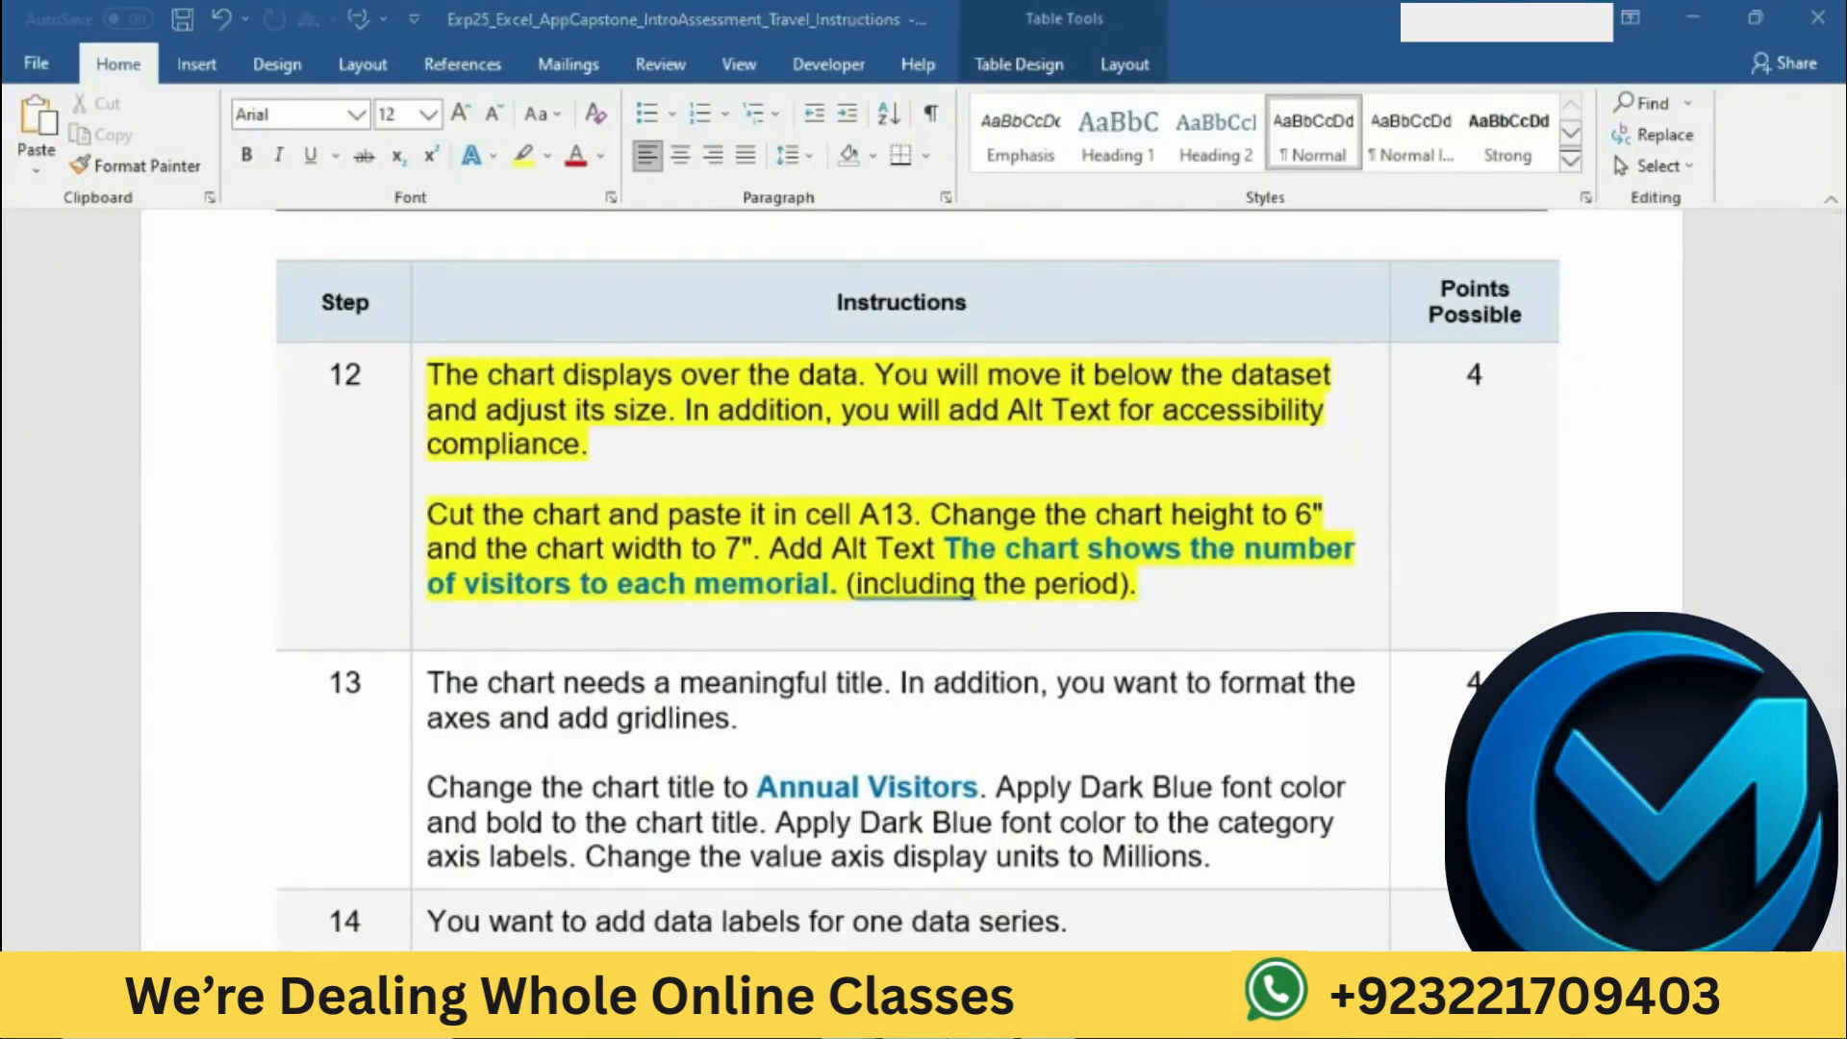
pyautogui.click(985, 1018)
pyautogui.click(1803, 581)
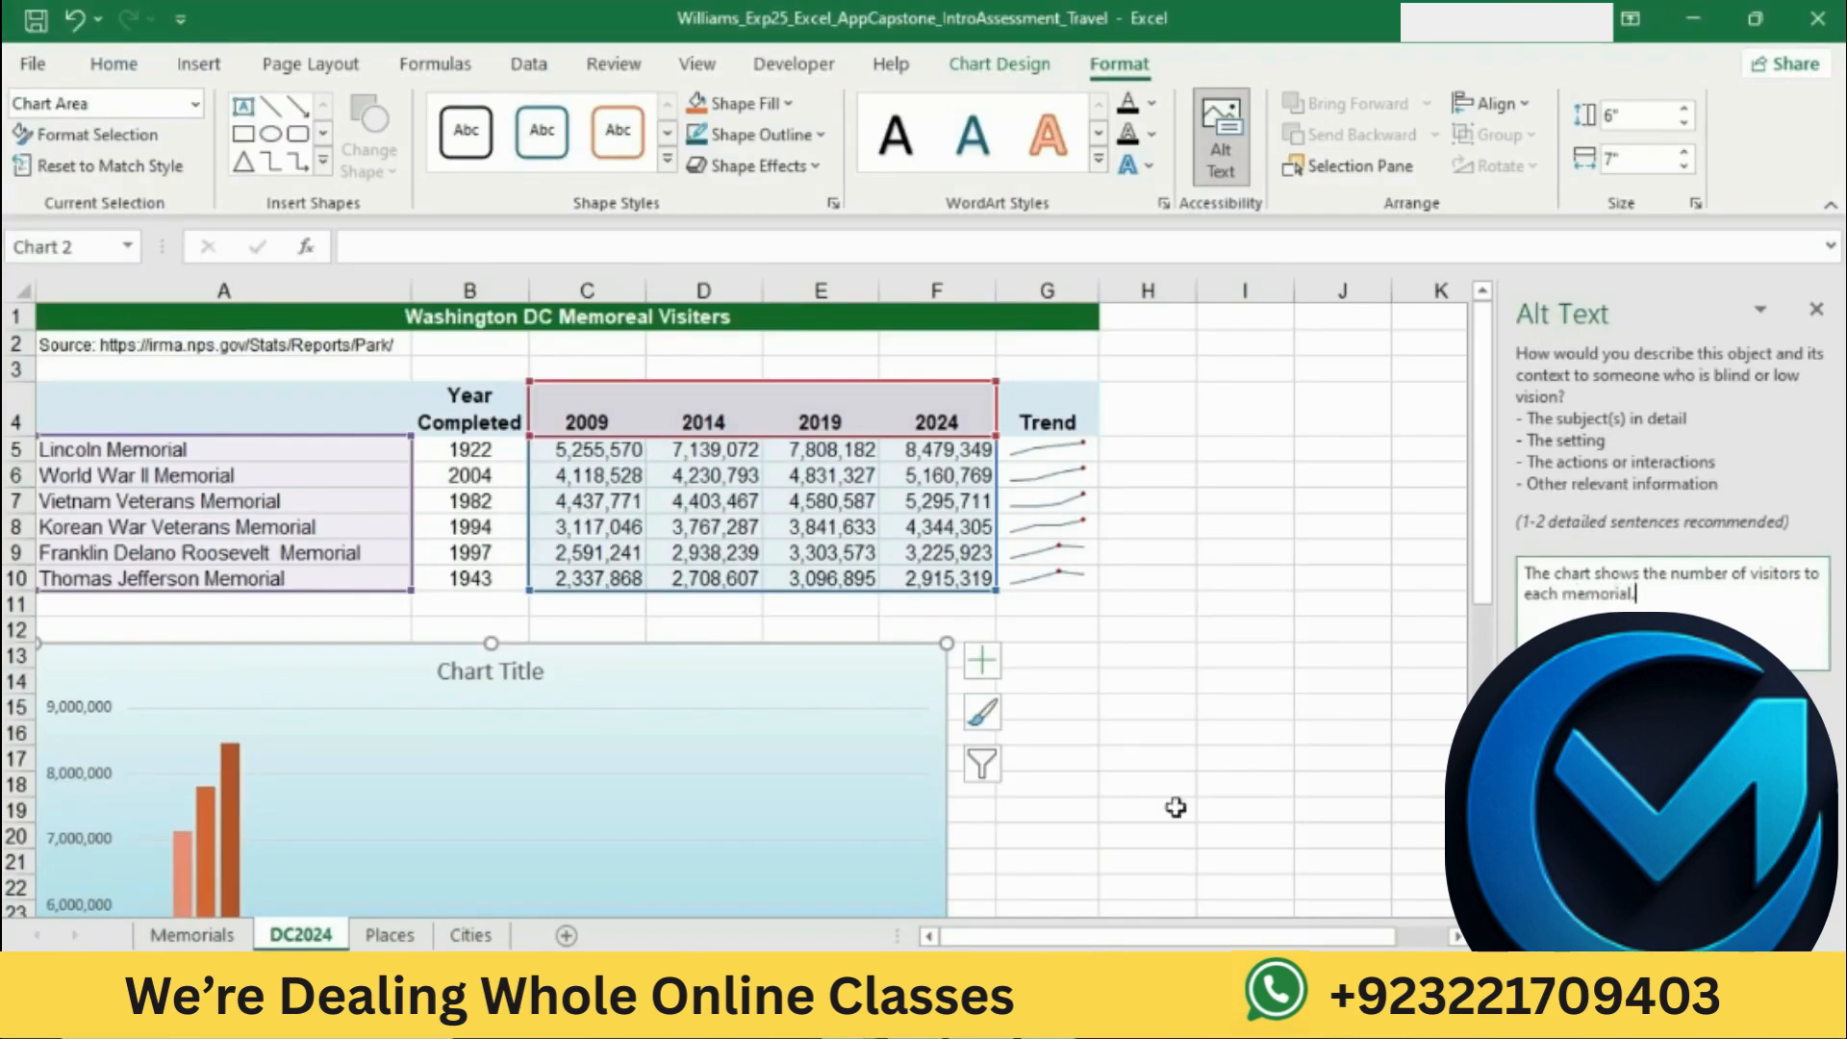
# Step: Compare the Alt Text wording in the Word instructions with the chart's description in Excel, and finish editing the alt text
pyautogui.click(916, 1016)
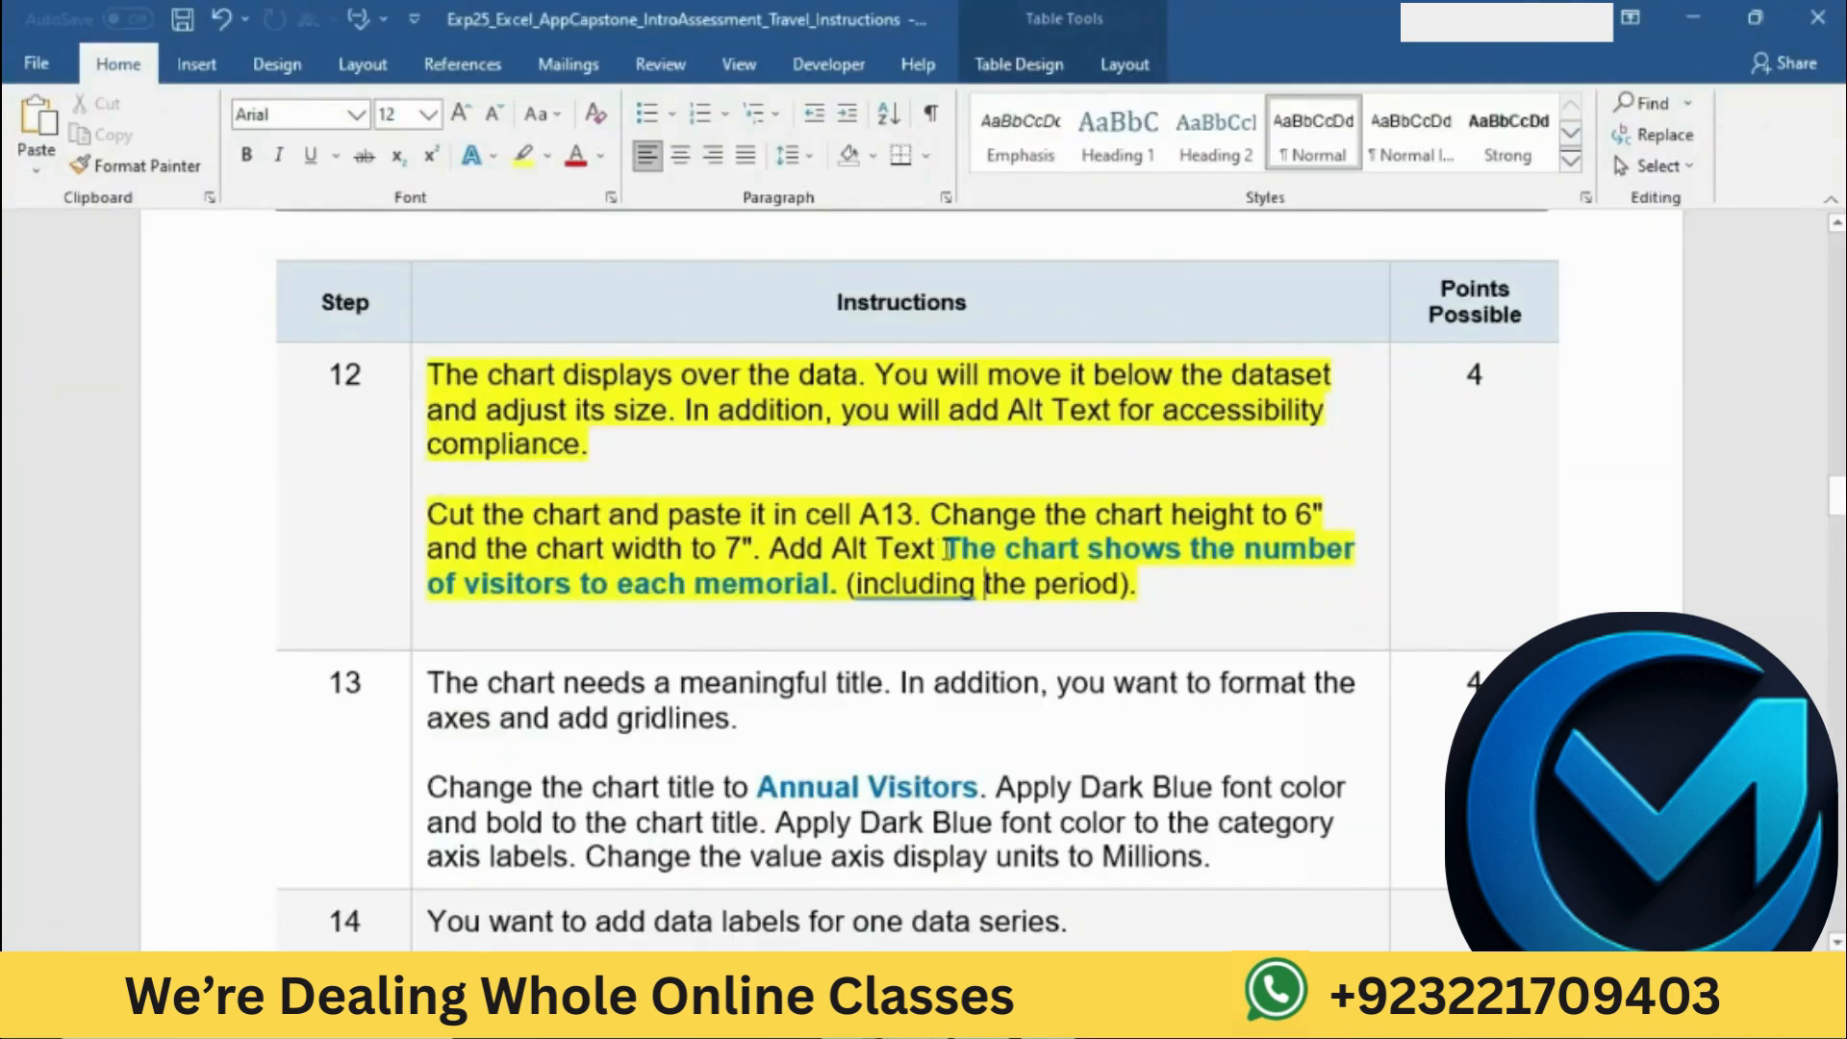
pyautogui.moveTo(945, 548); pyautogui.dragTo(847, 584)
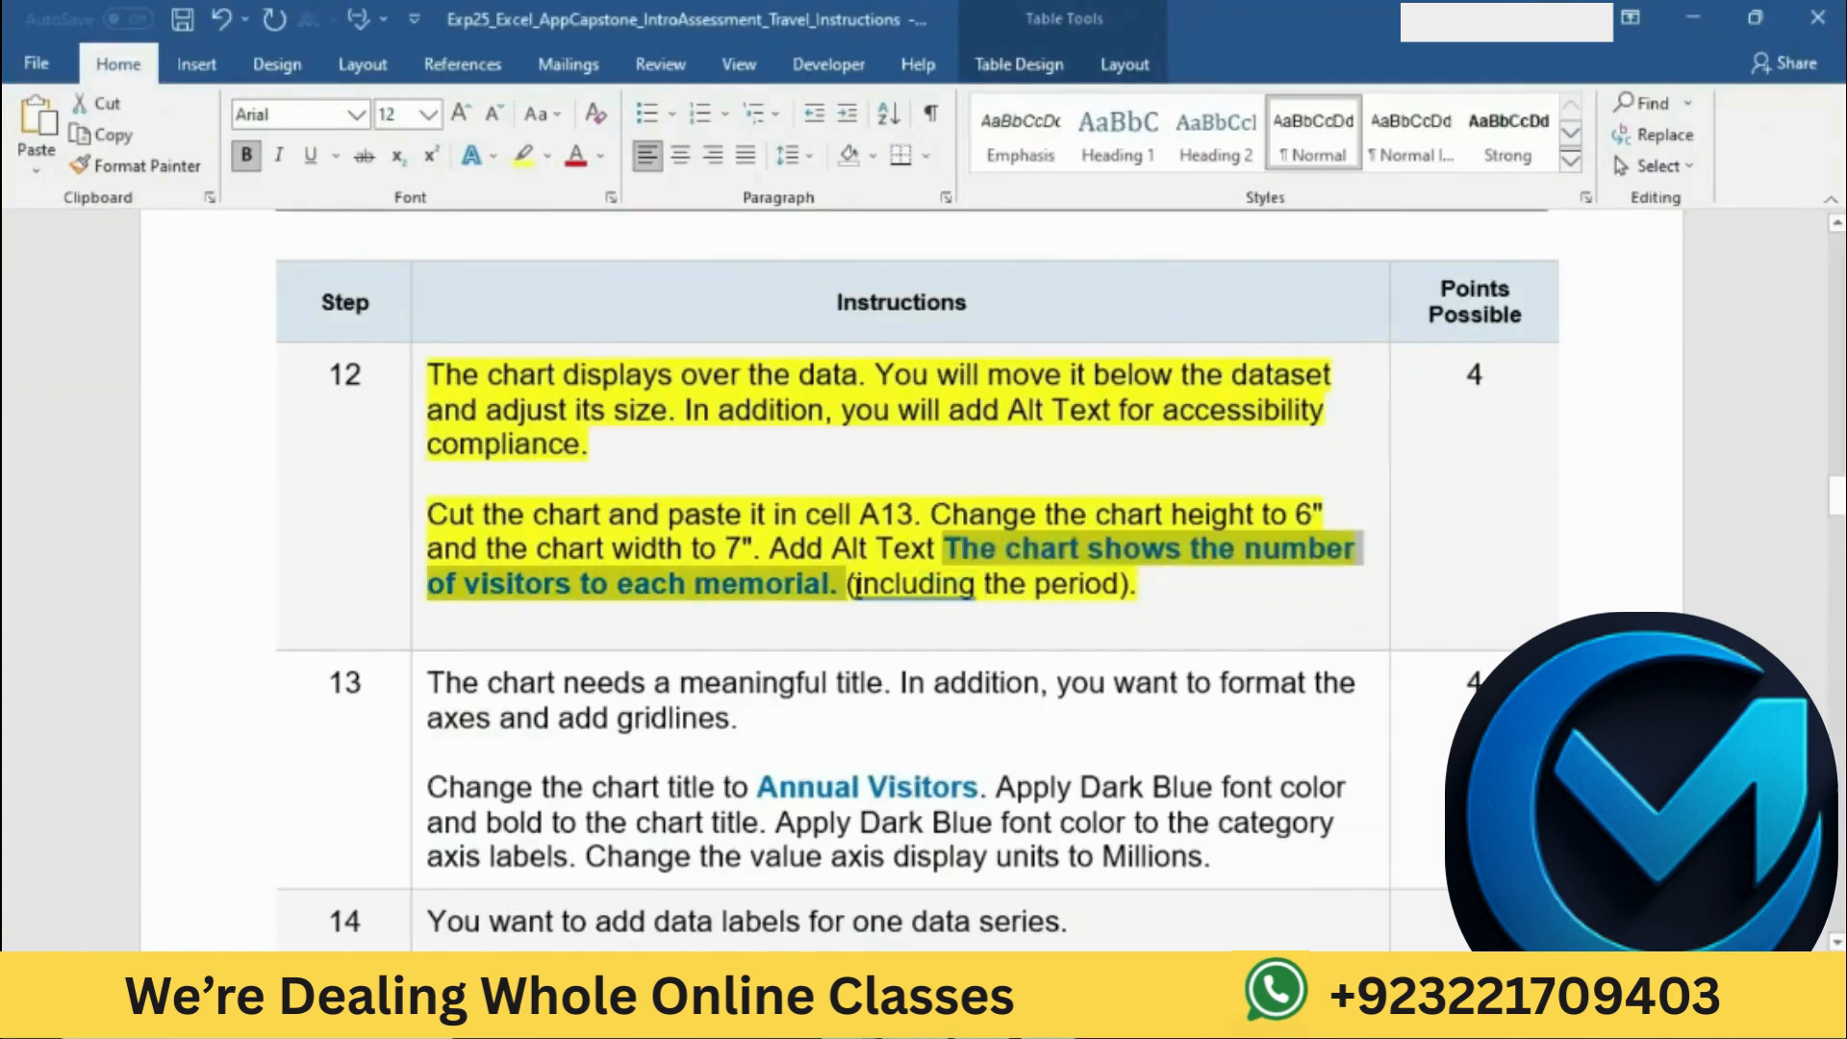
pyautogui.click(962, 1016)
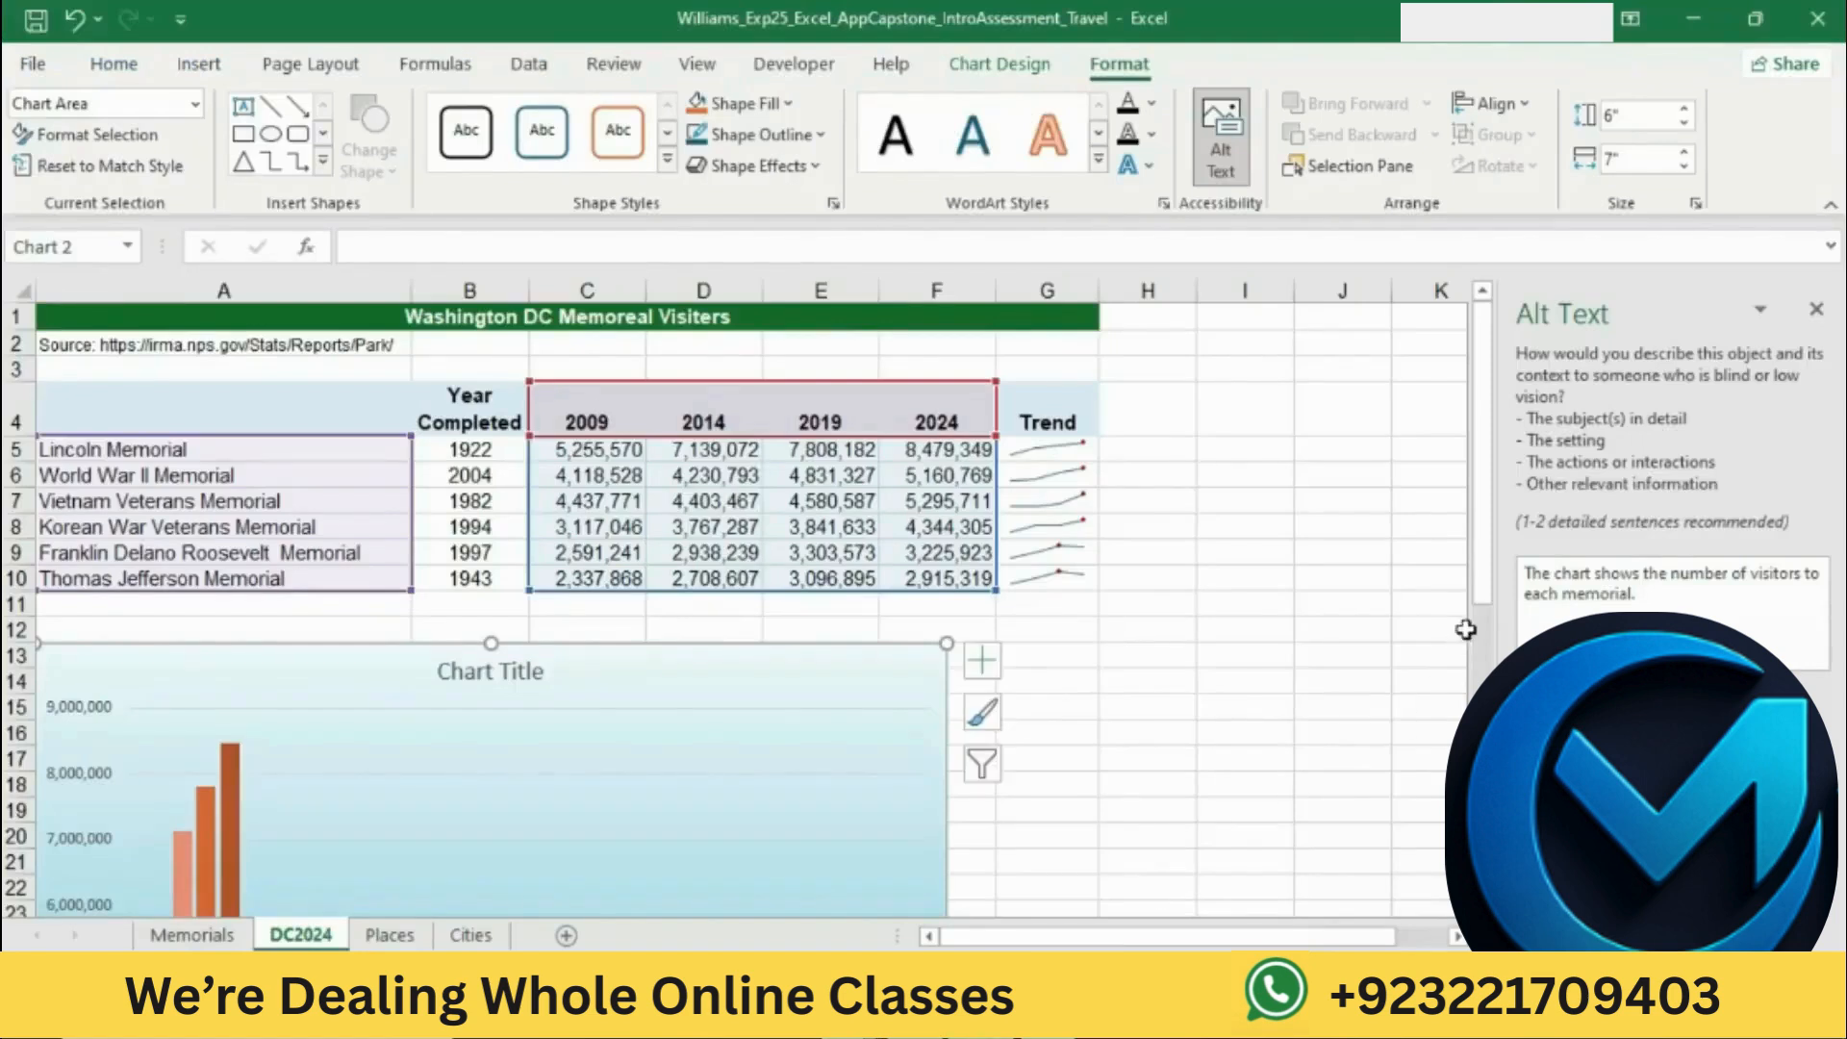
pyautogui.moveTo(1524, 574); pyautogui.dragTo(1662, 604)
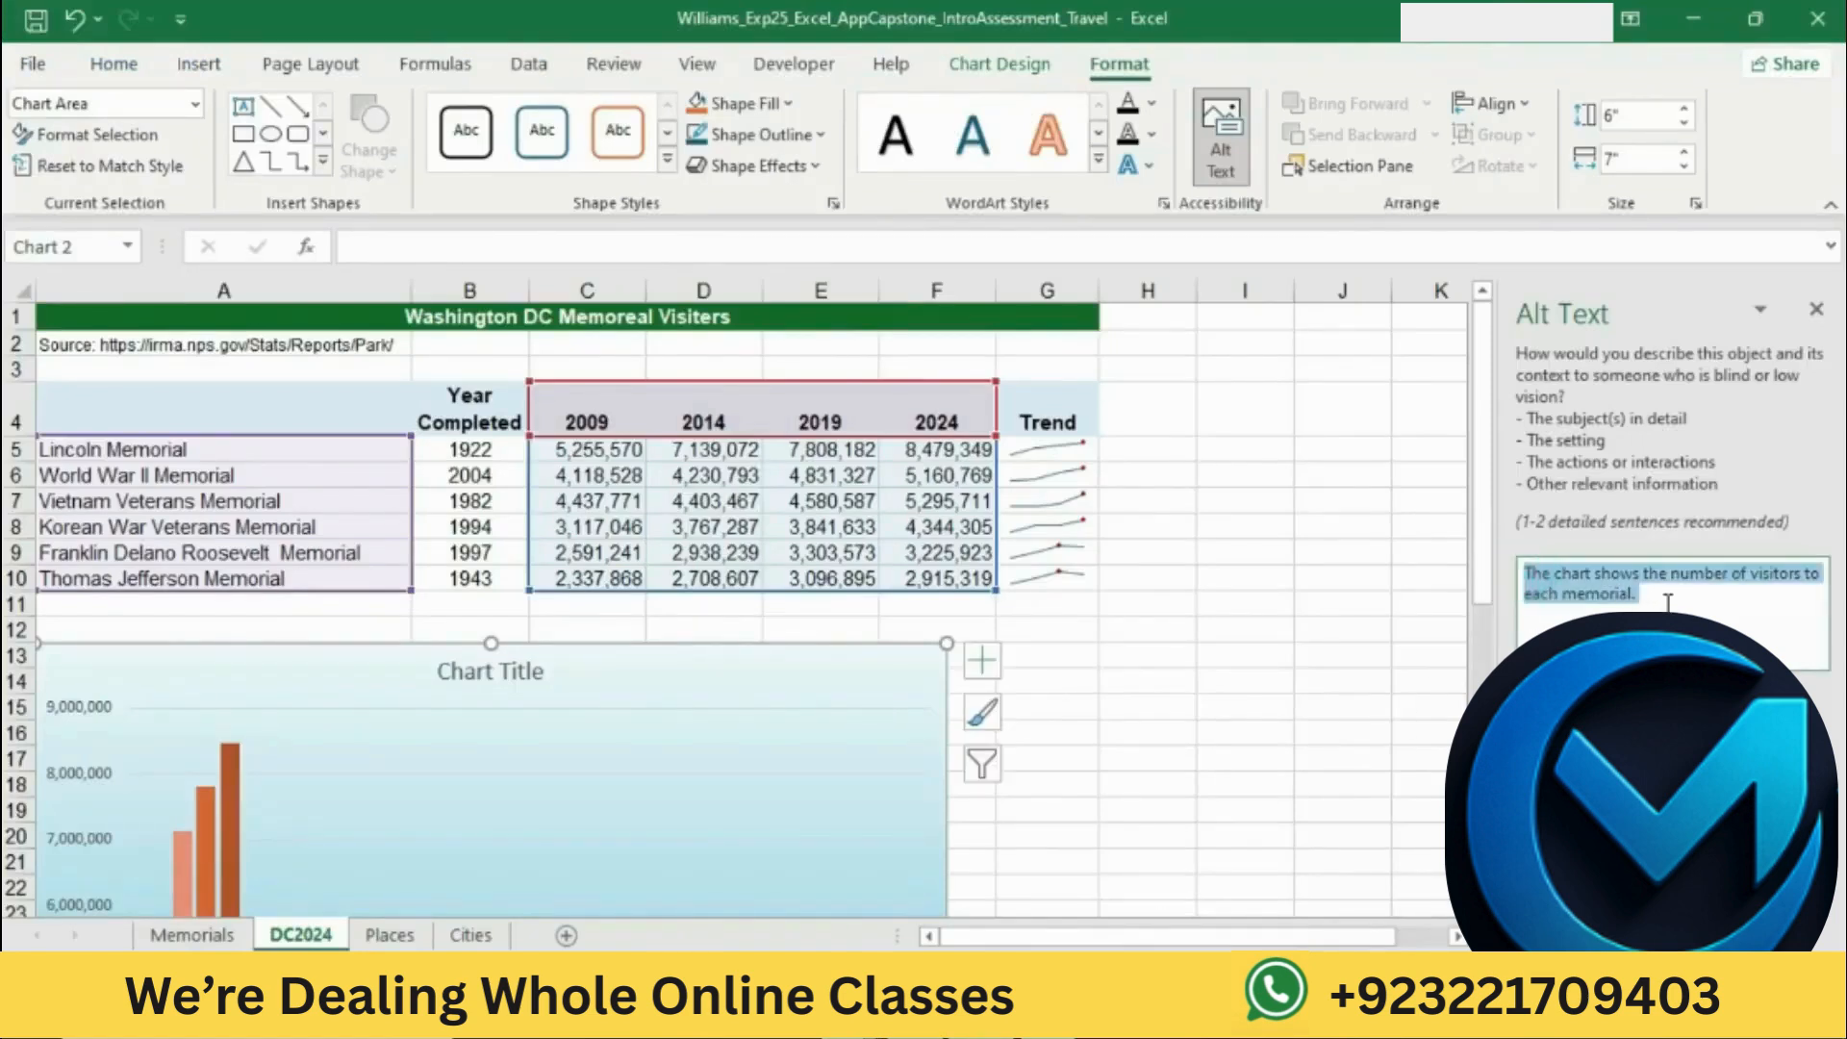
pyautogui.click(1668, 602)
pyautogui.click(1380, 606)
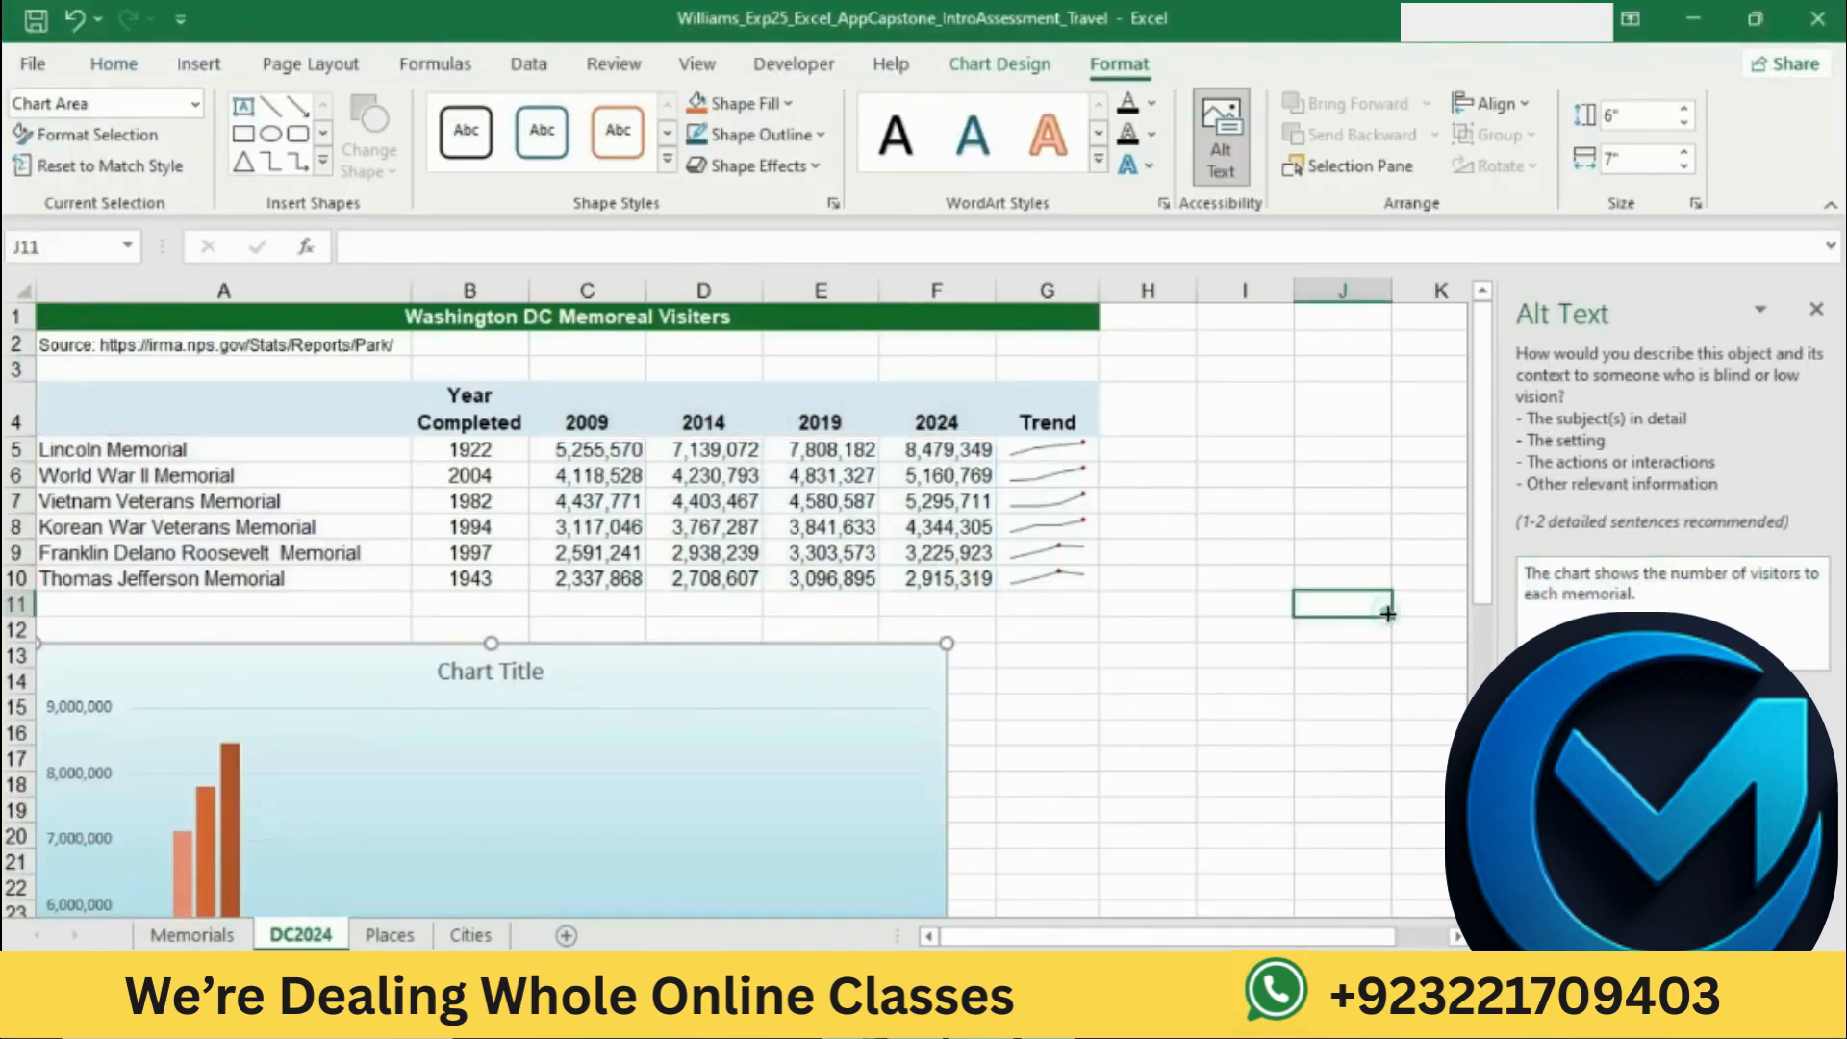
pyautogui.click(1817, 311)
# Step: View step 13 in the Word instructions, return to Excel, and reopen the chart's alt text to verify it before closing it
pyautogui.hotkey('alt', 'Tab')
pyautogui.click(920, 627)
pyautogui.scroll(-3, 920, 627)
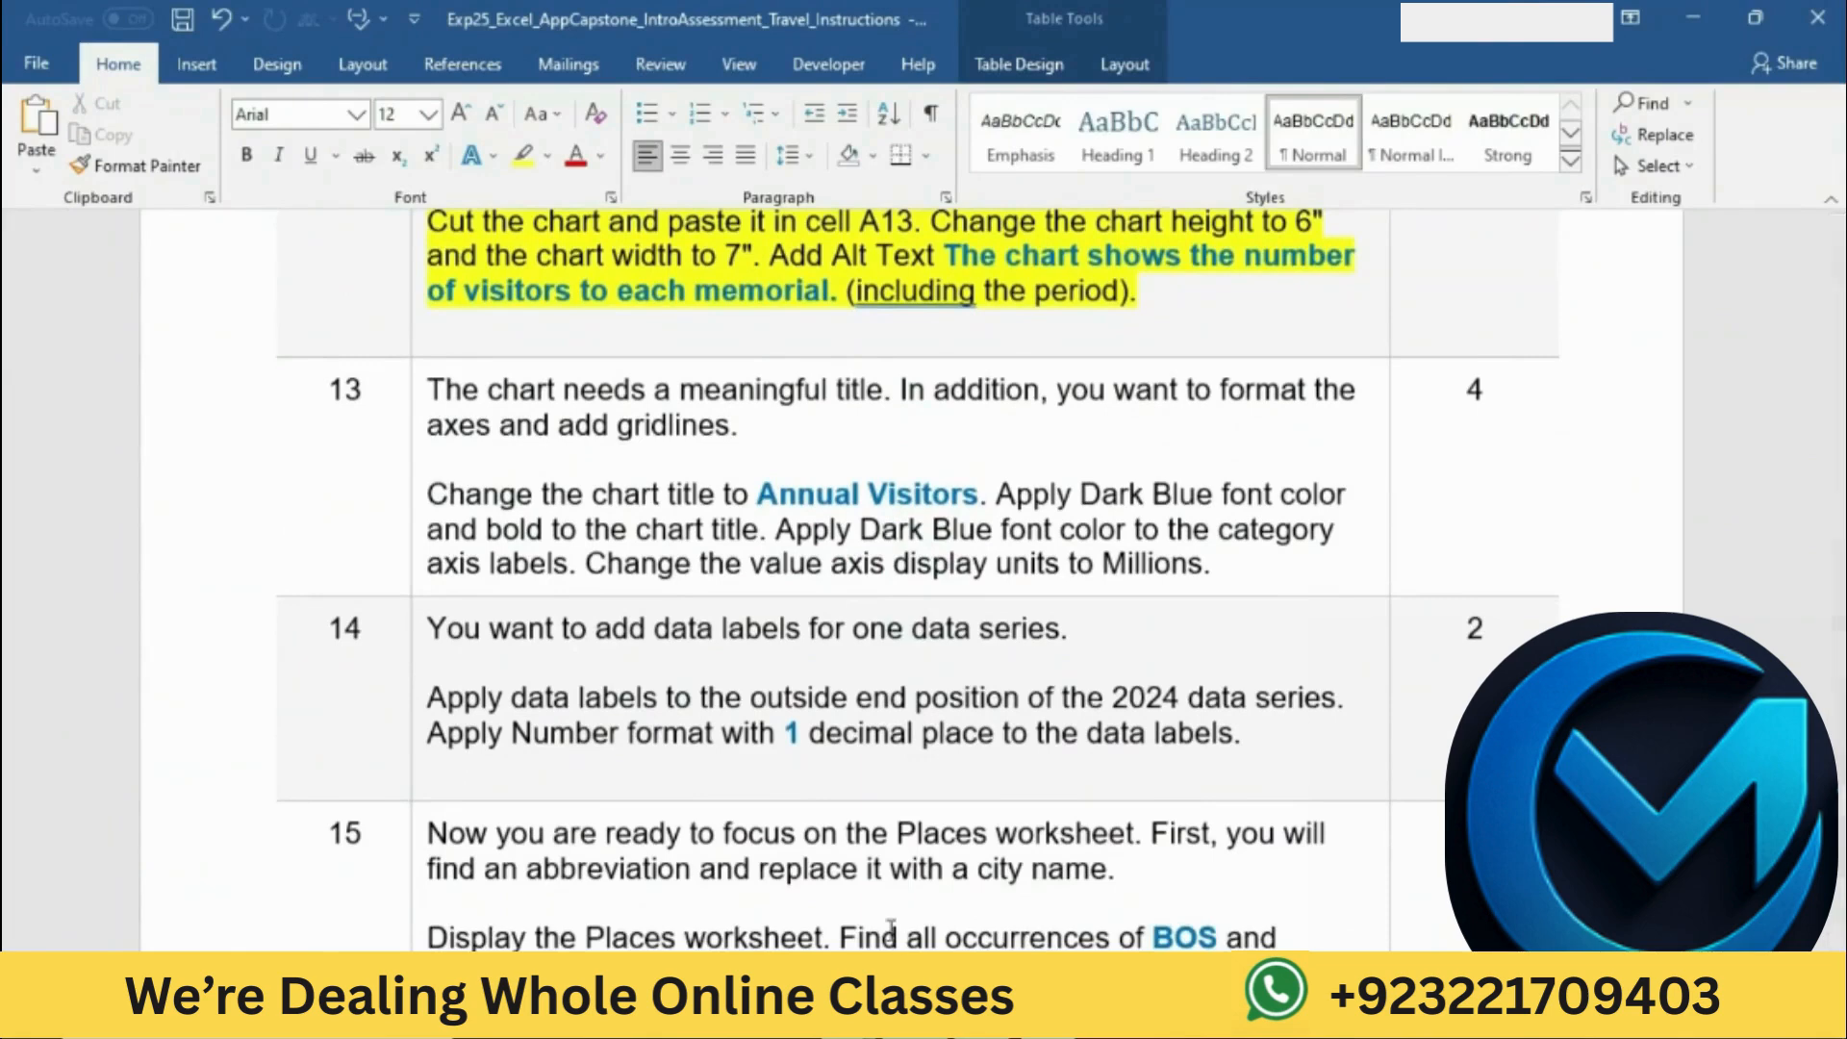
pyautogui.hotkey('alt', 'Tab')
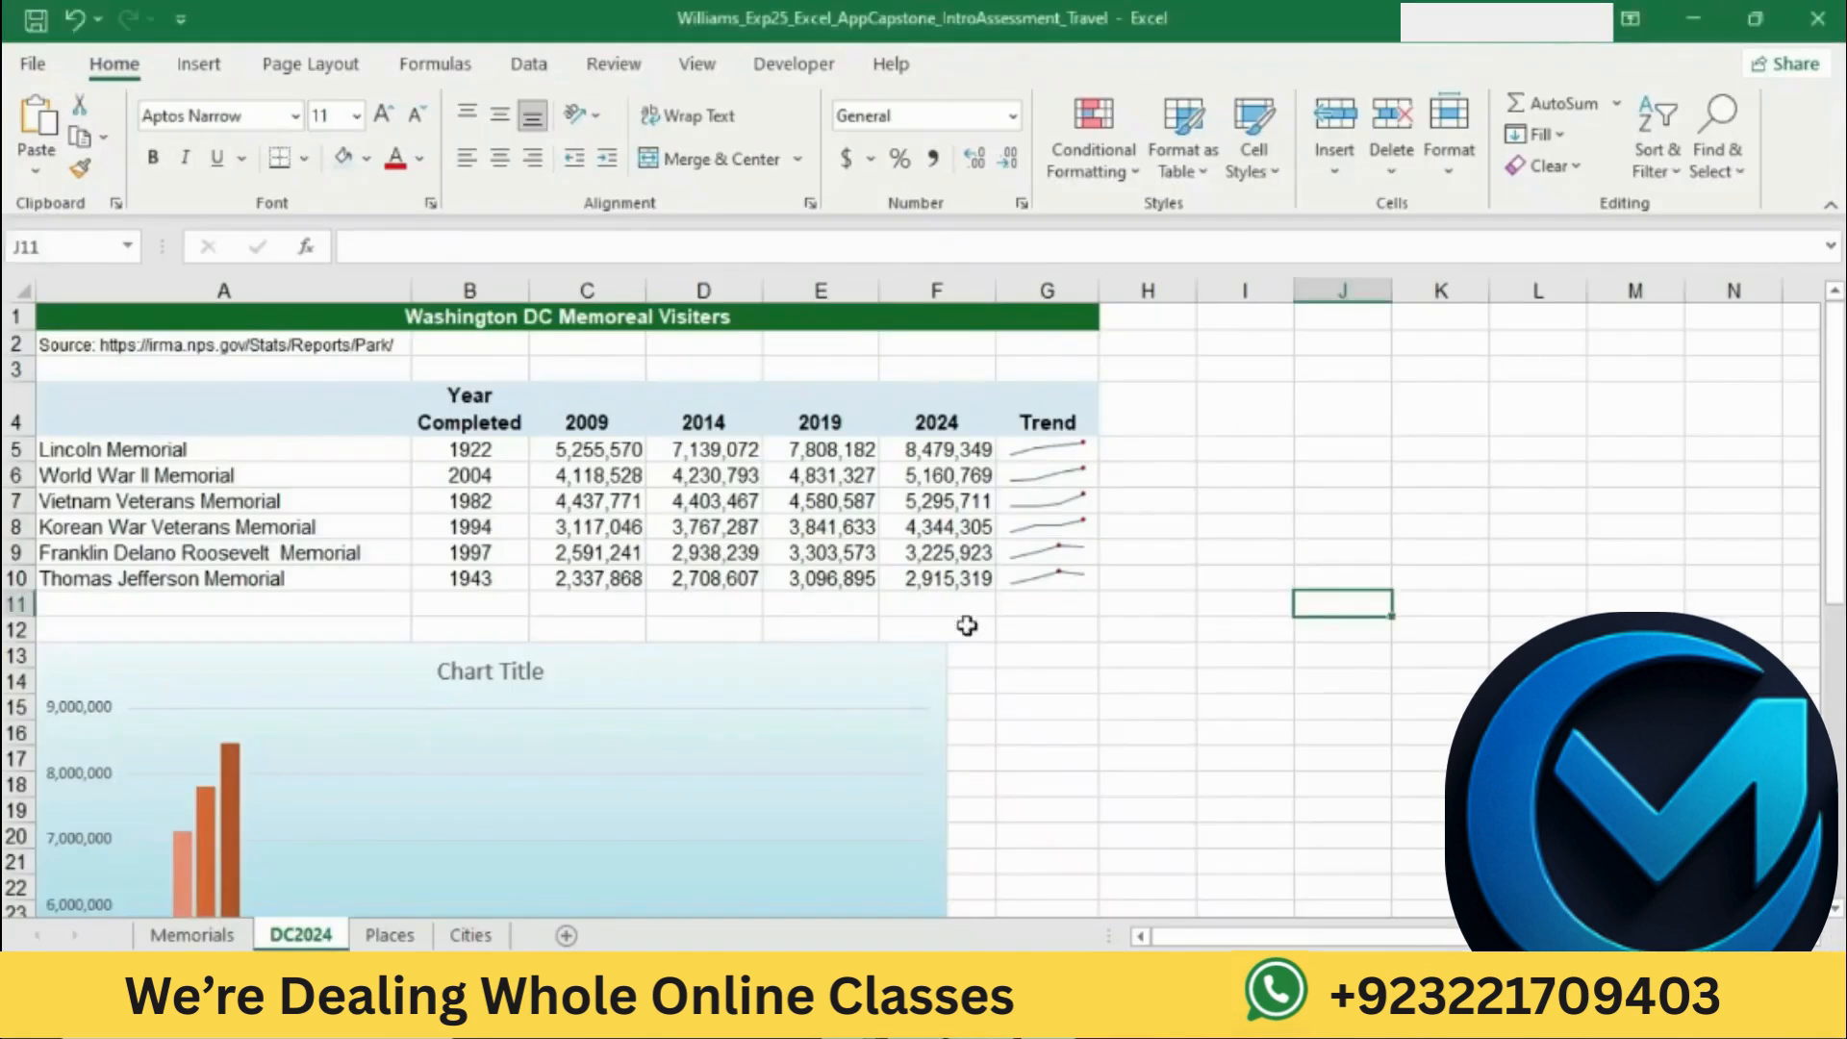
pyautogui.click(895, 651)
pyautogui.rightClick(895, 651)
pyautogui.click(973, 877)
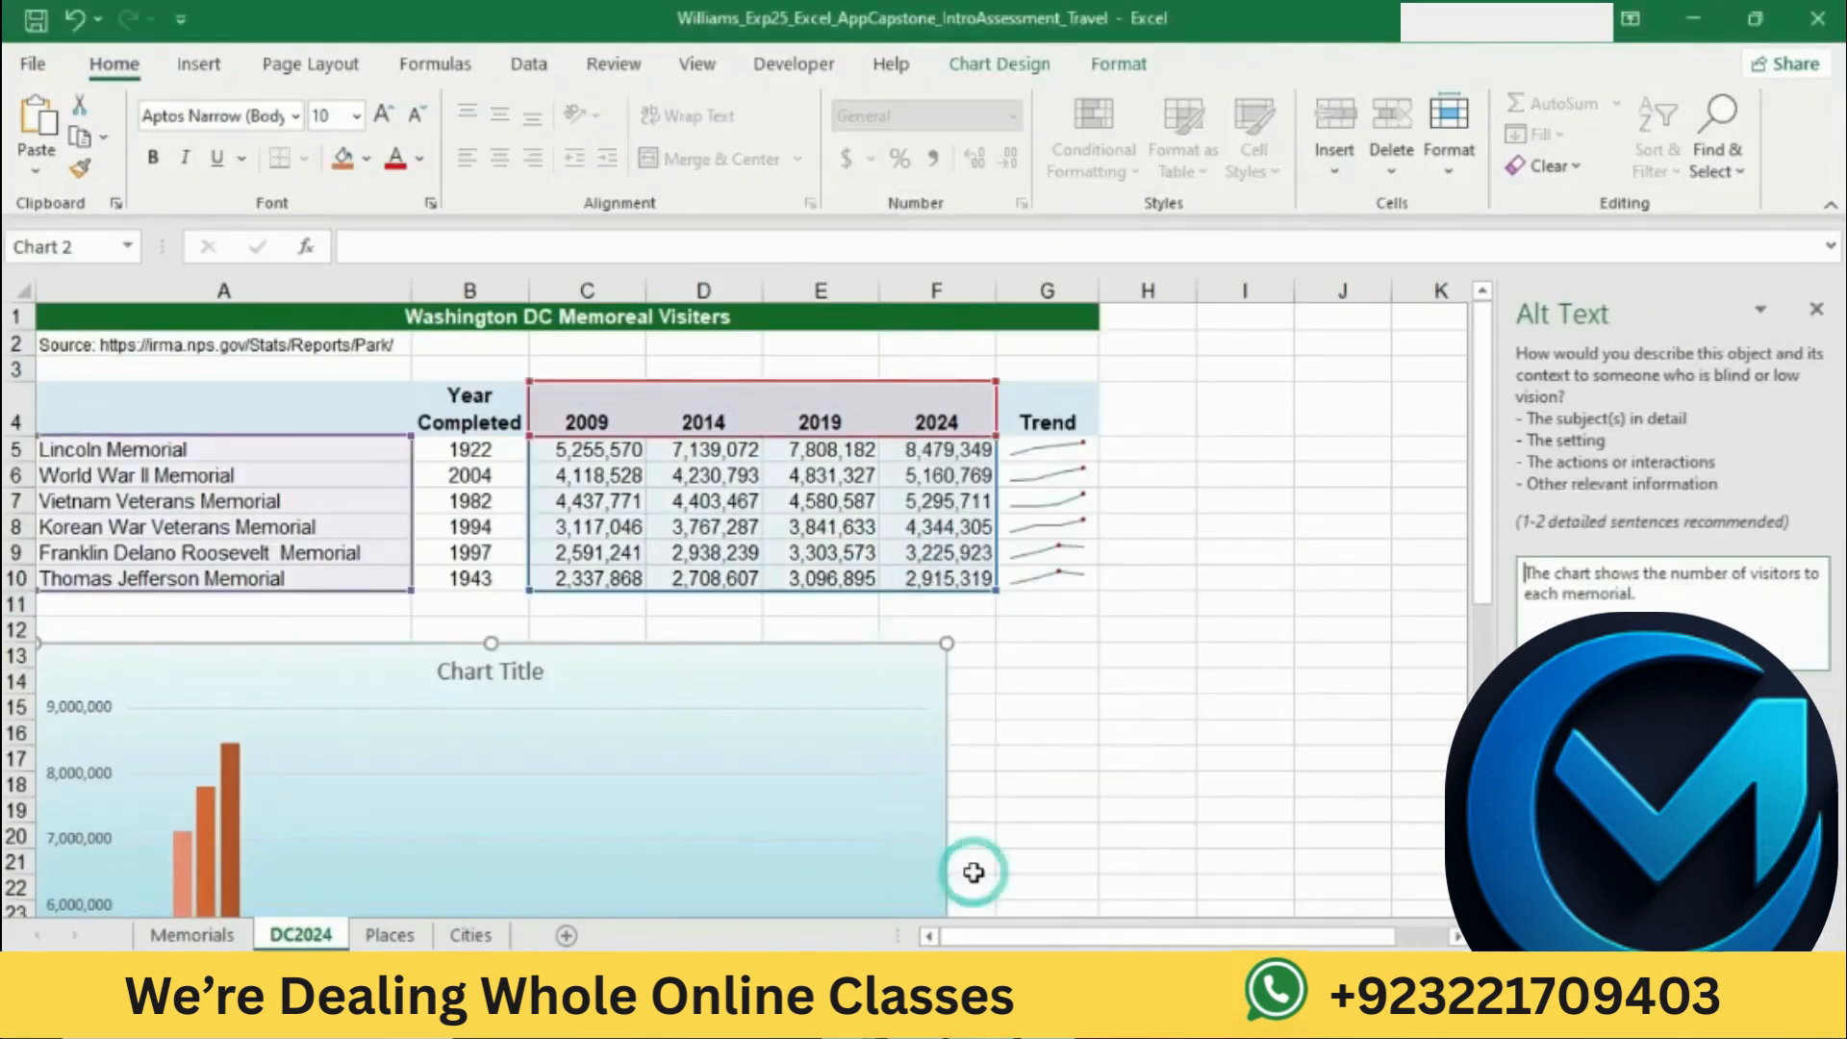
pyautogui.click(1816, 313)
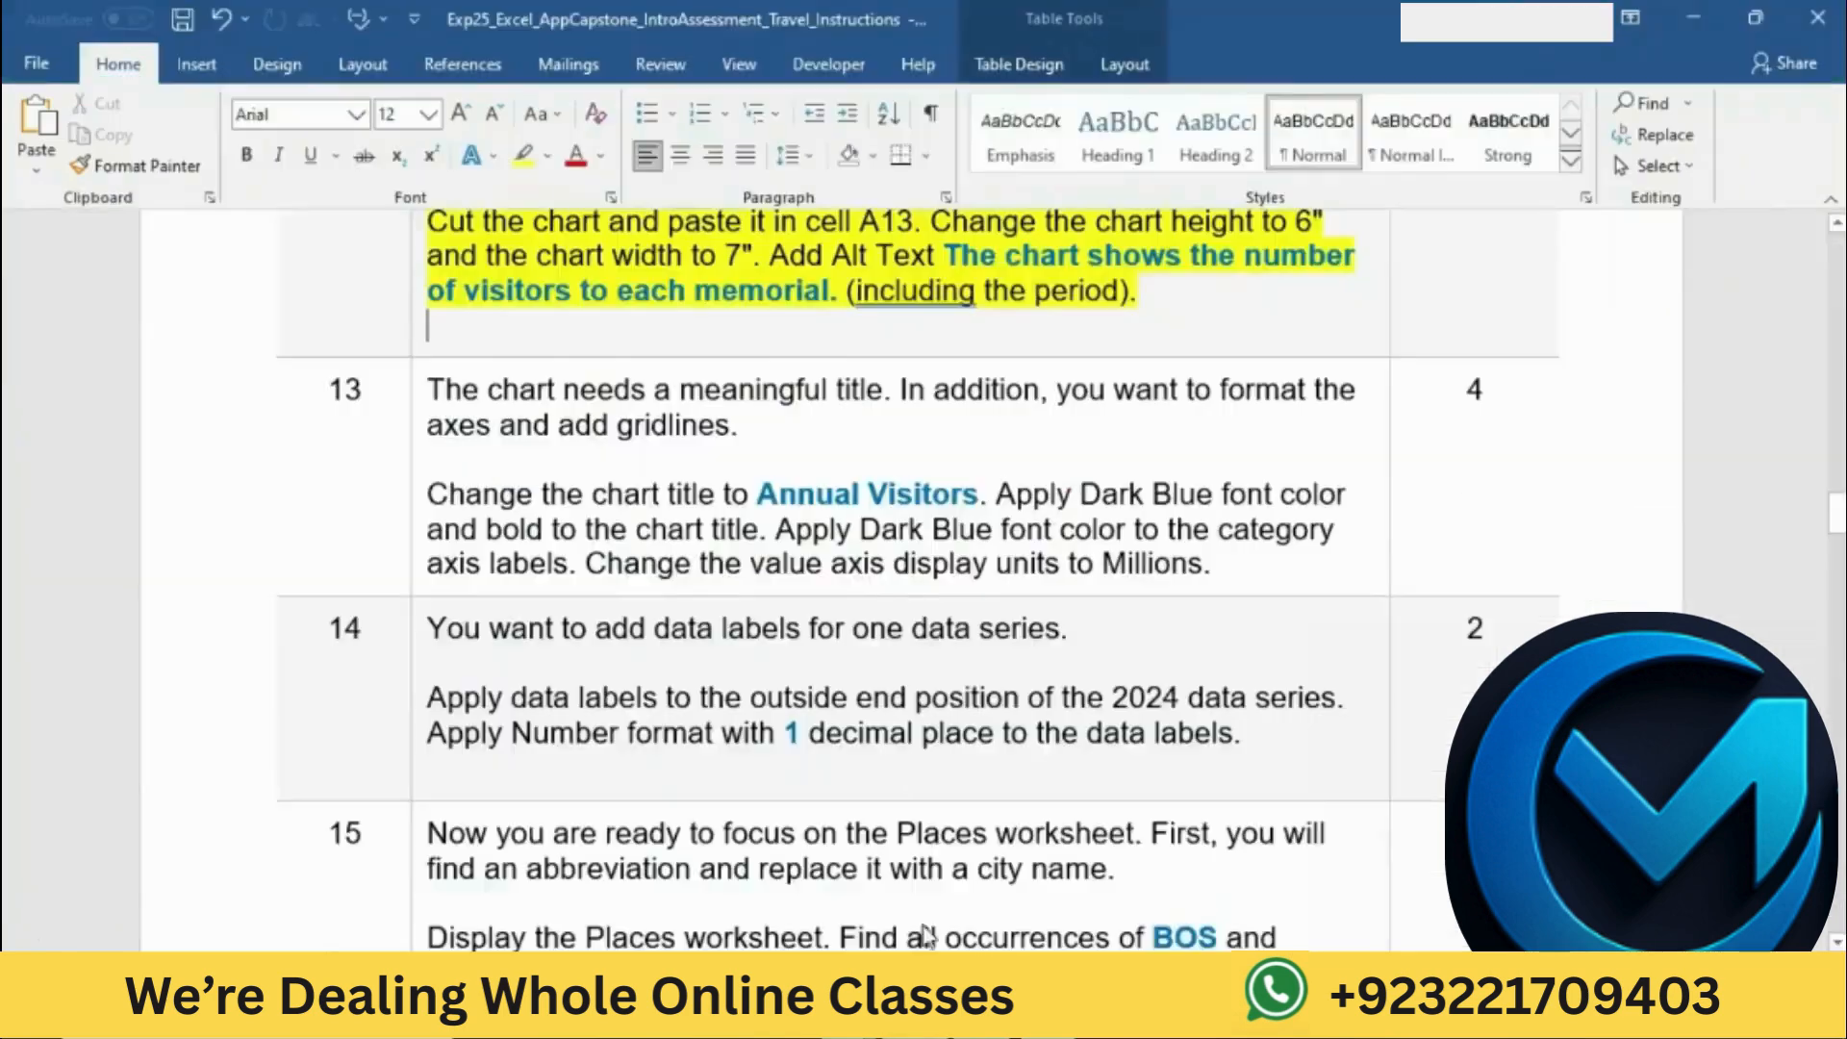
# Step: Switch to Word and highlight the step 13 text about the chart title and axes in yellow
pyautogui.hotkey('alt', 'Tab')
pyautogui.click(418, 387)
pyautogui.click(529, 349)
pyautogui.press('Right')
pyautogui.click(624, 486)
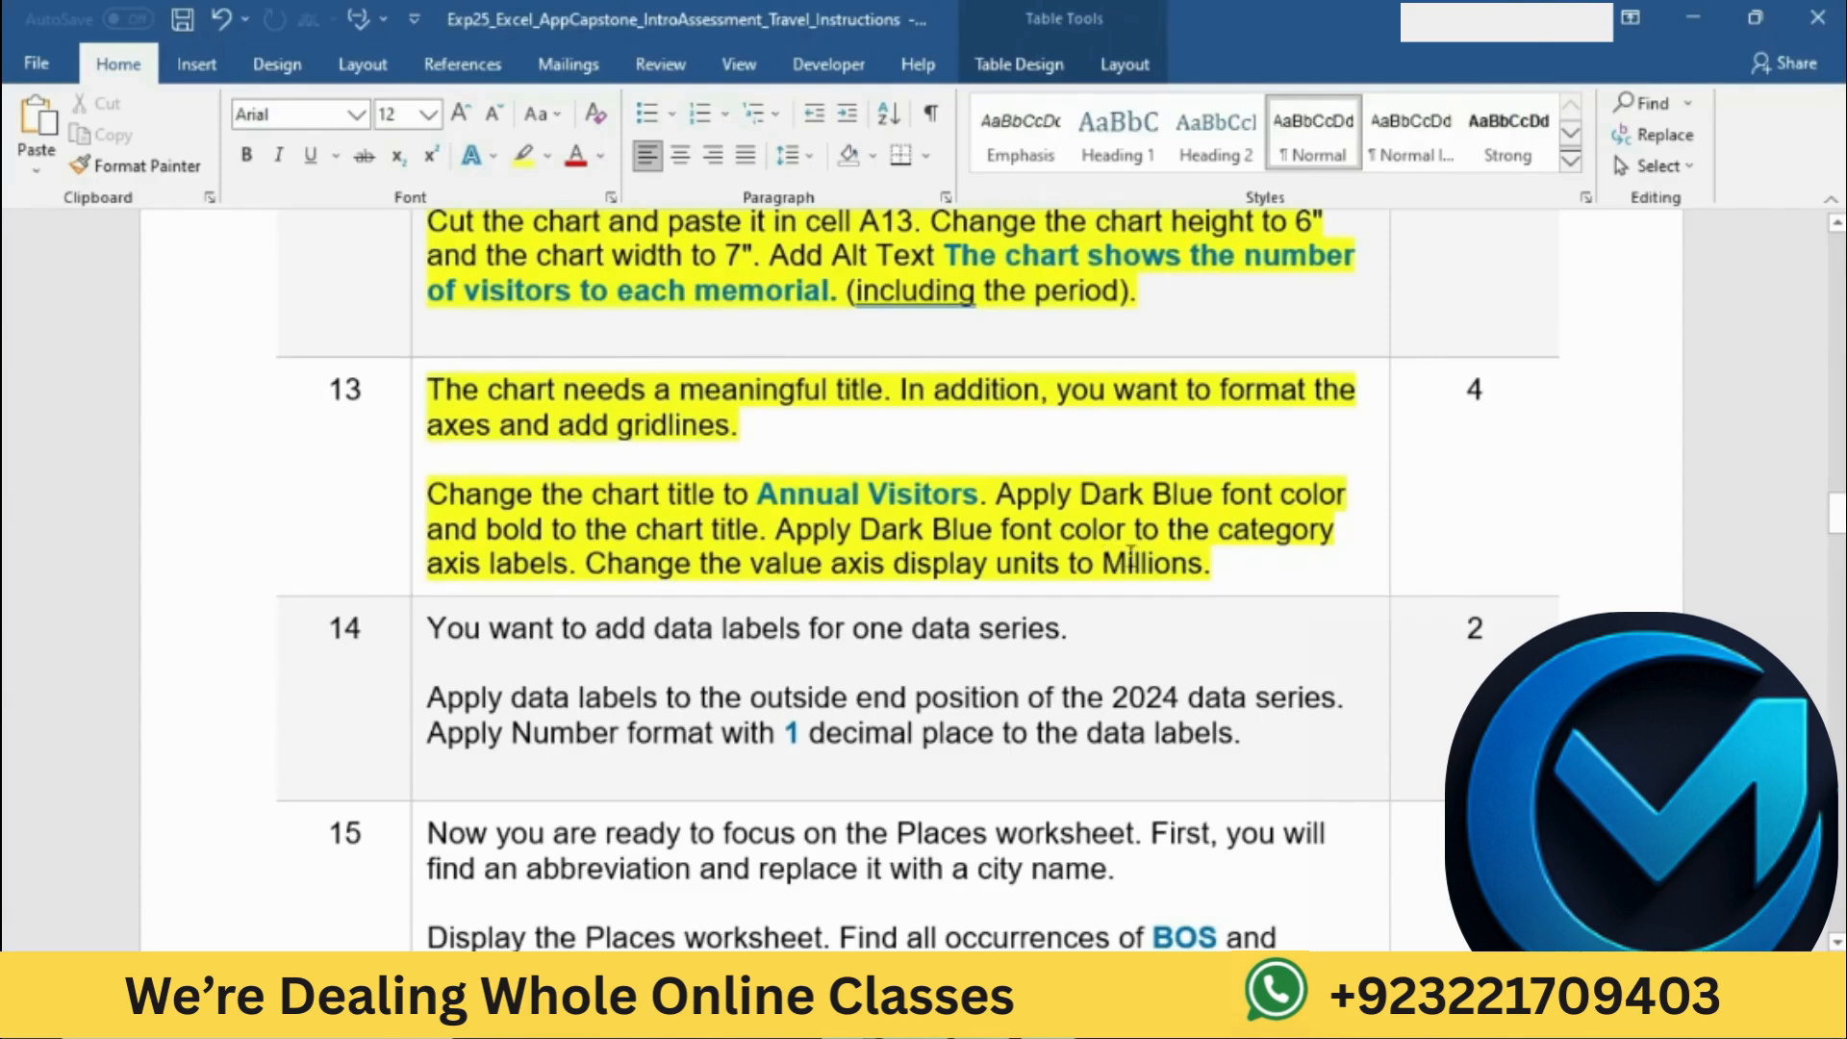
# Step: Check the title wording in Word's step 13, switch to Excel and change the DC2024 chart title to "Annual Visitors"
pyautogui.moveTo(427, 494); pyautogui.dragTo(950, 484)
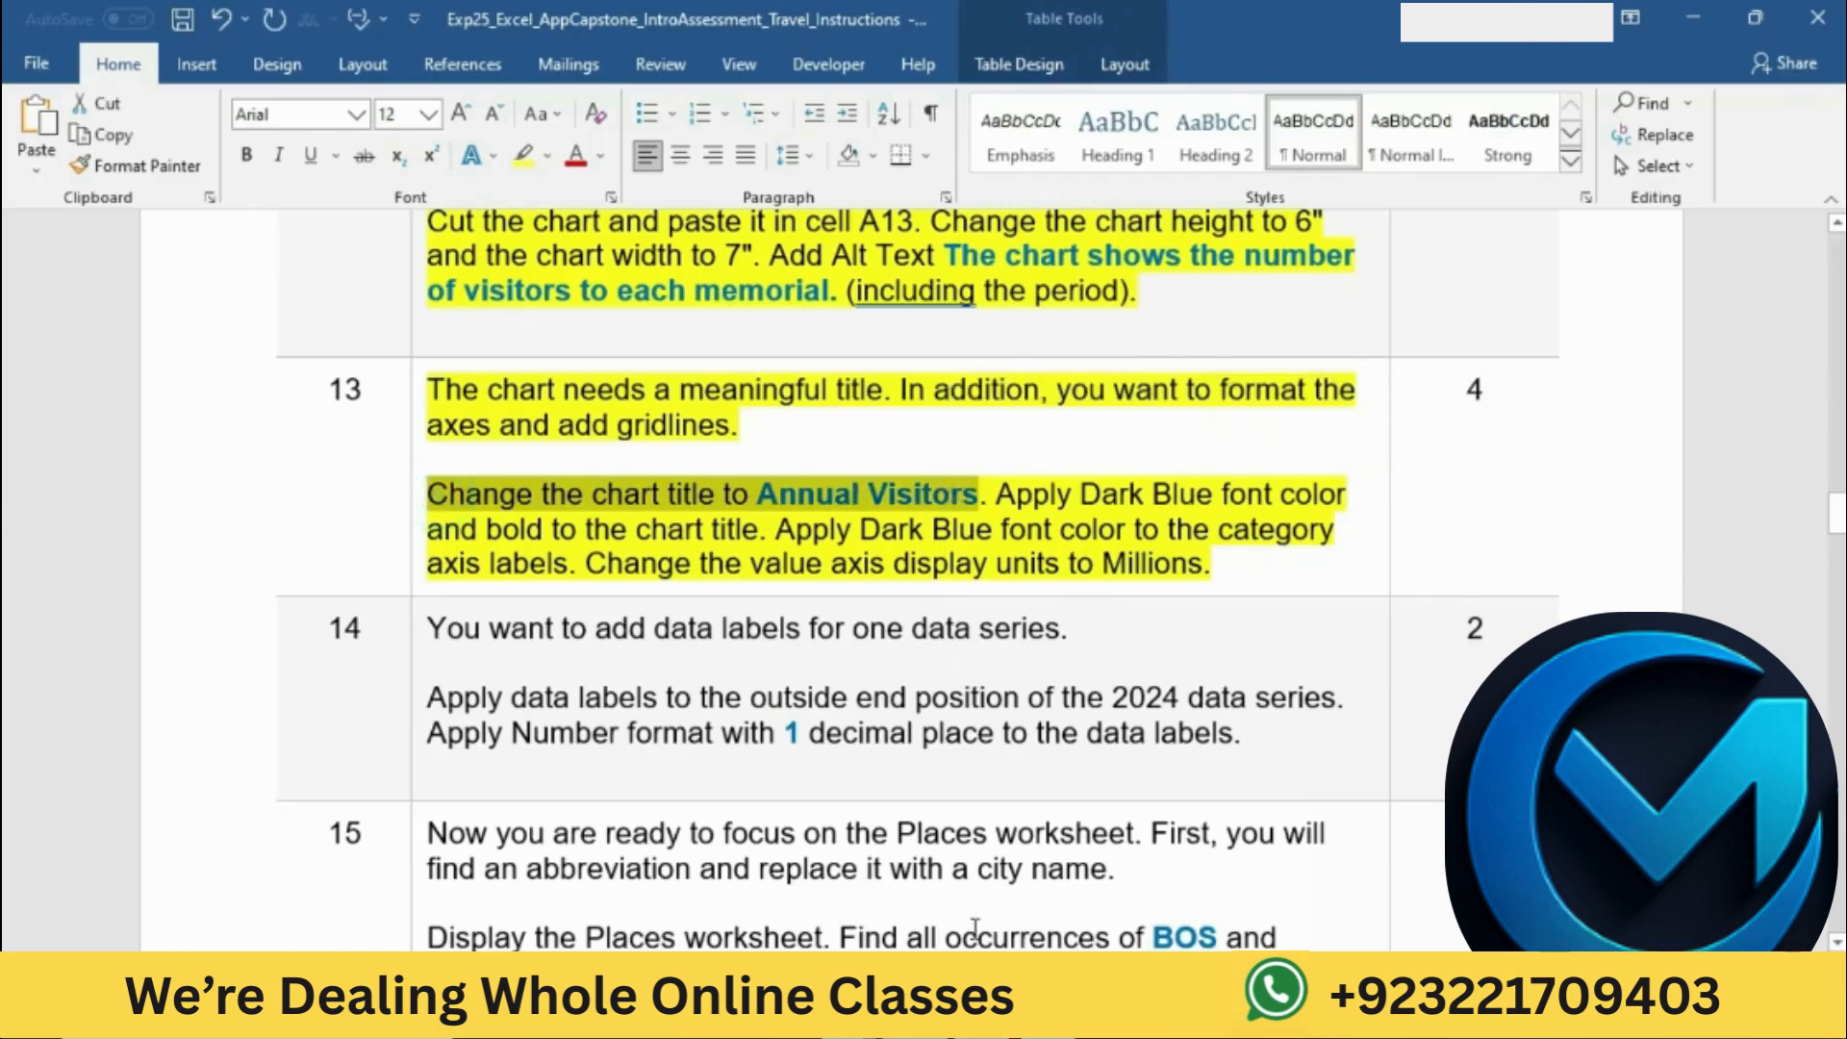
pyautogui.hotkey('alt', 'Tab')
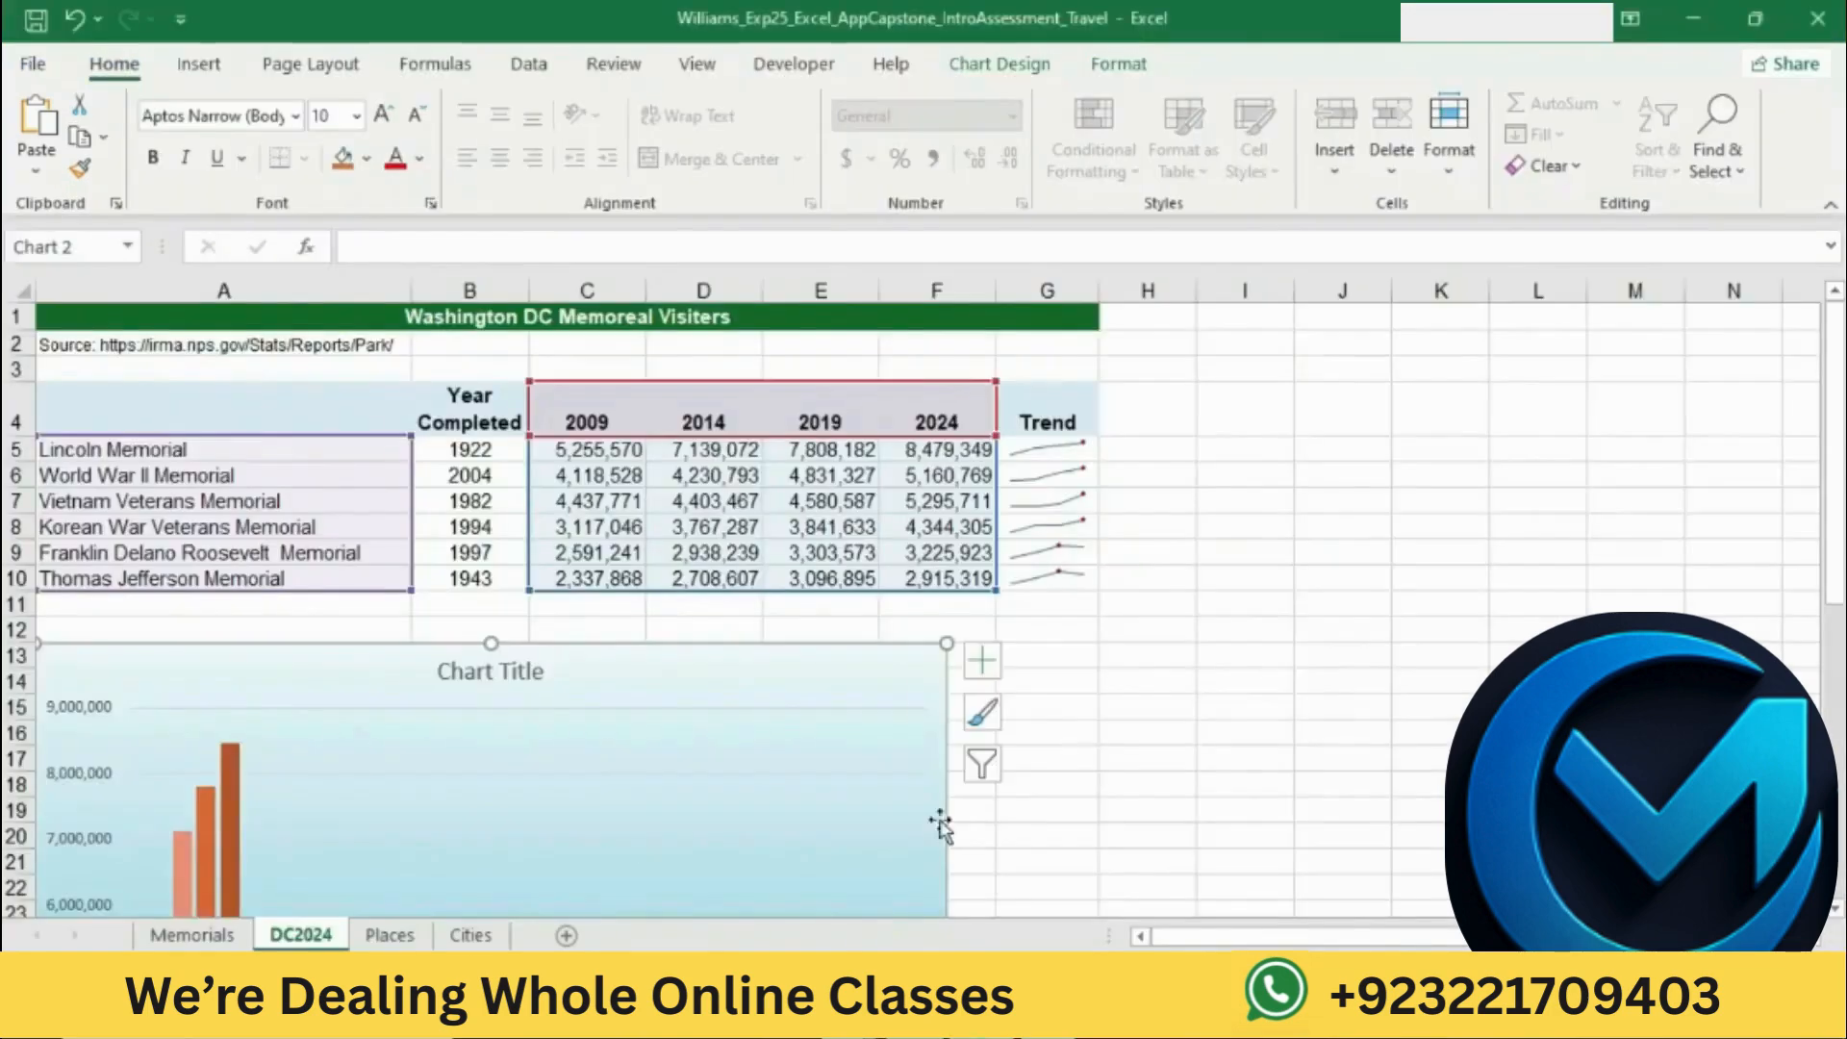
pyautogui.click(507, 671)
pyautogui.click(507, 671)
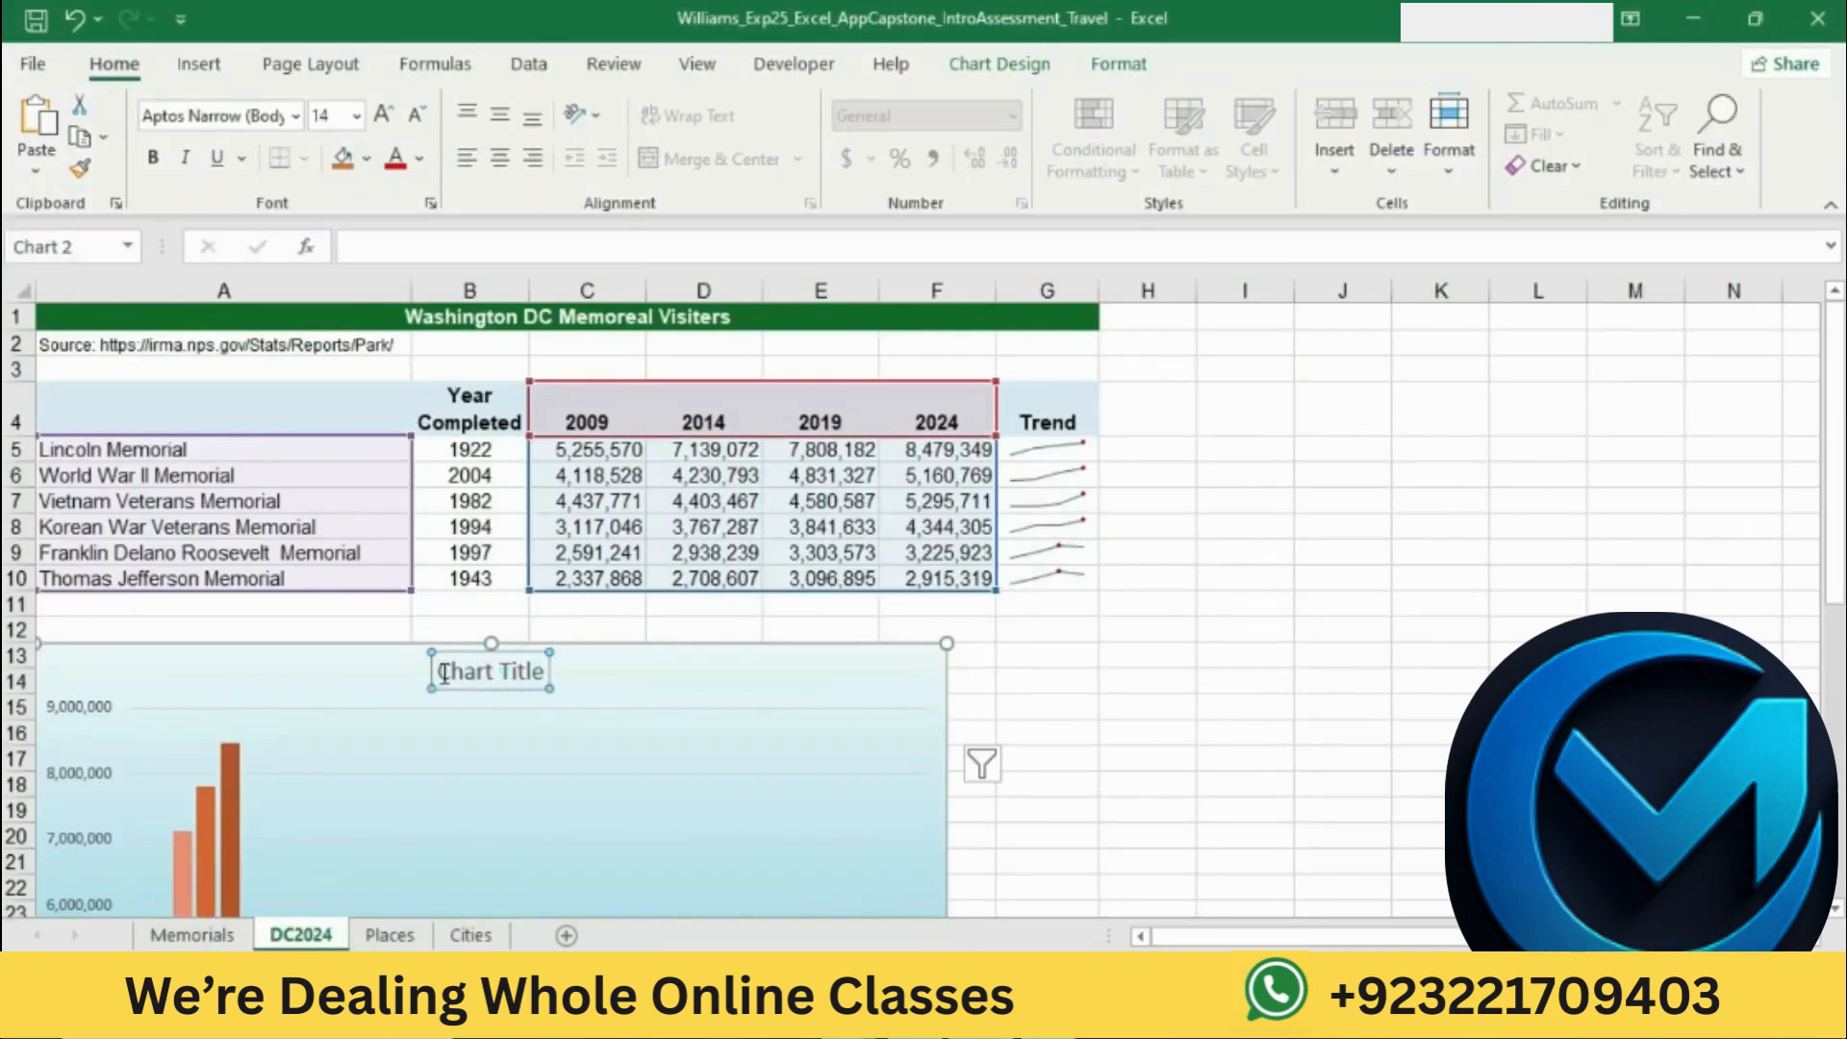
pyautogui.moveTo(440, 672); pyautogui.dragTo(552, 671)
pyautogui.press('BackSpace')
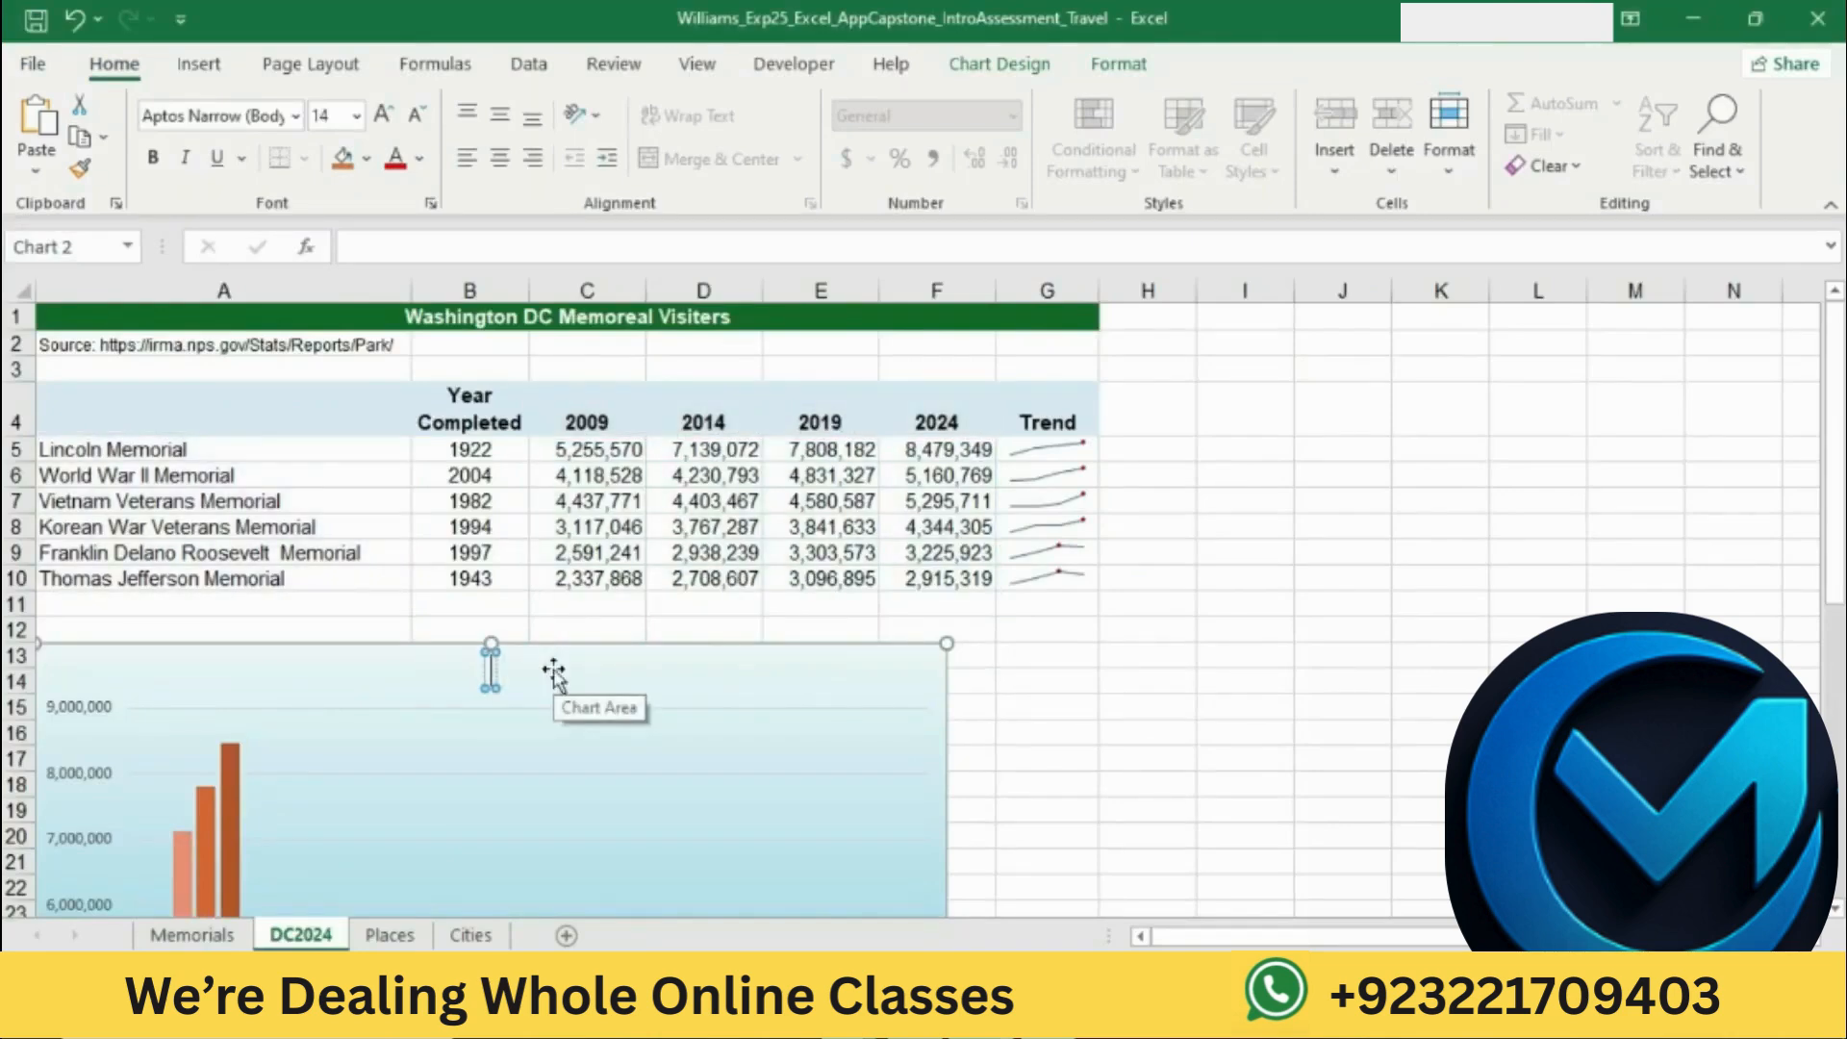
pyautogui.write('Annual V')
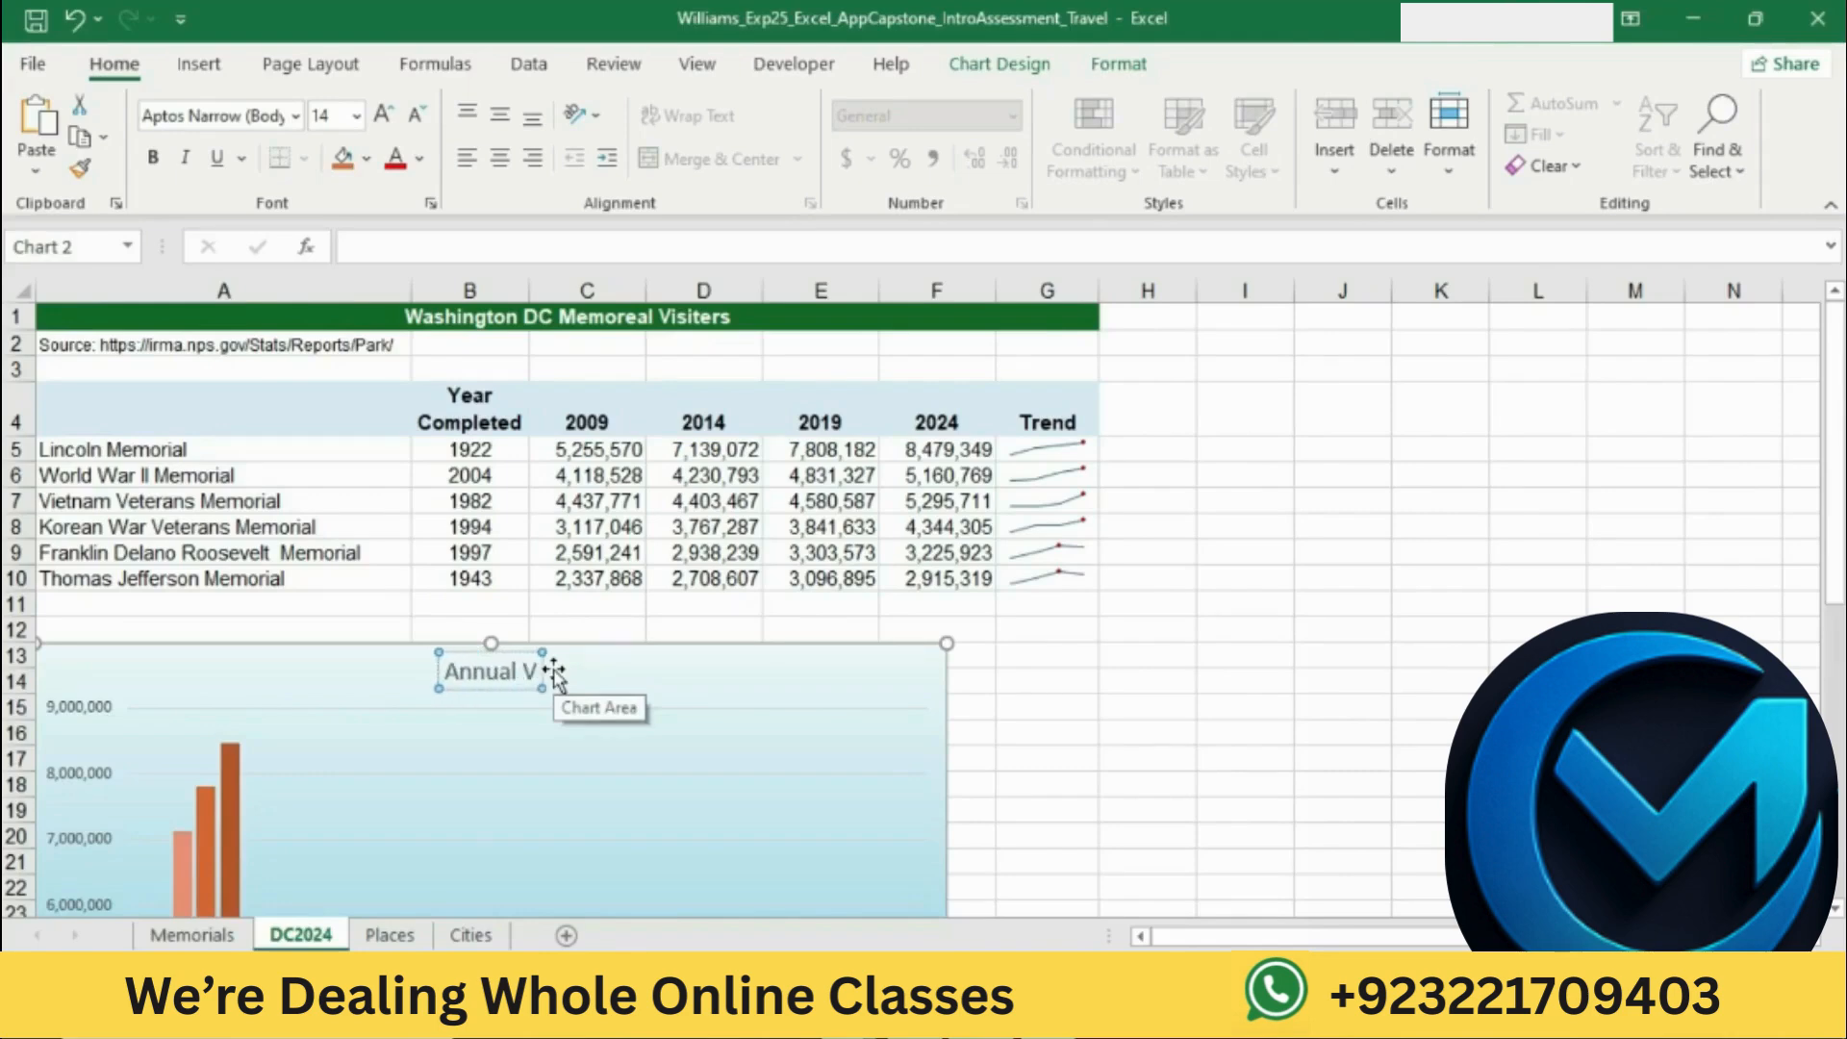
pyautogui.write('isitors')
# Step: Consult the title font color instruction in Word and apply Dark Blue font color to the chart title in Excel
pyautogui.click(866, 1016)
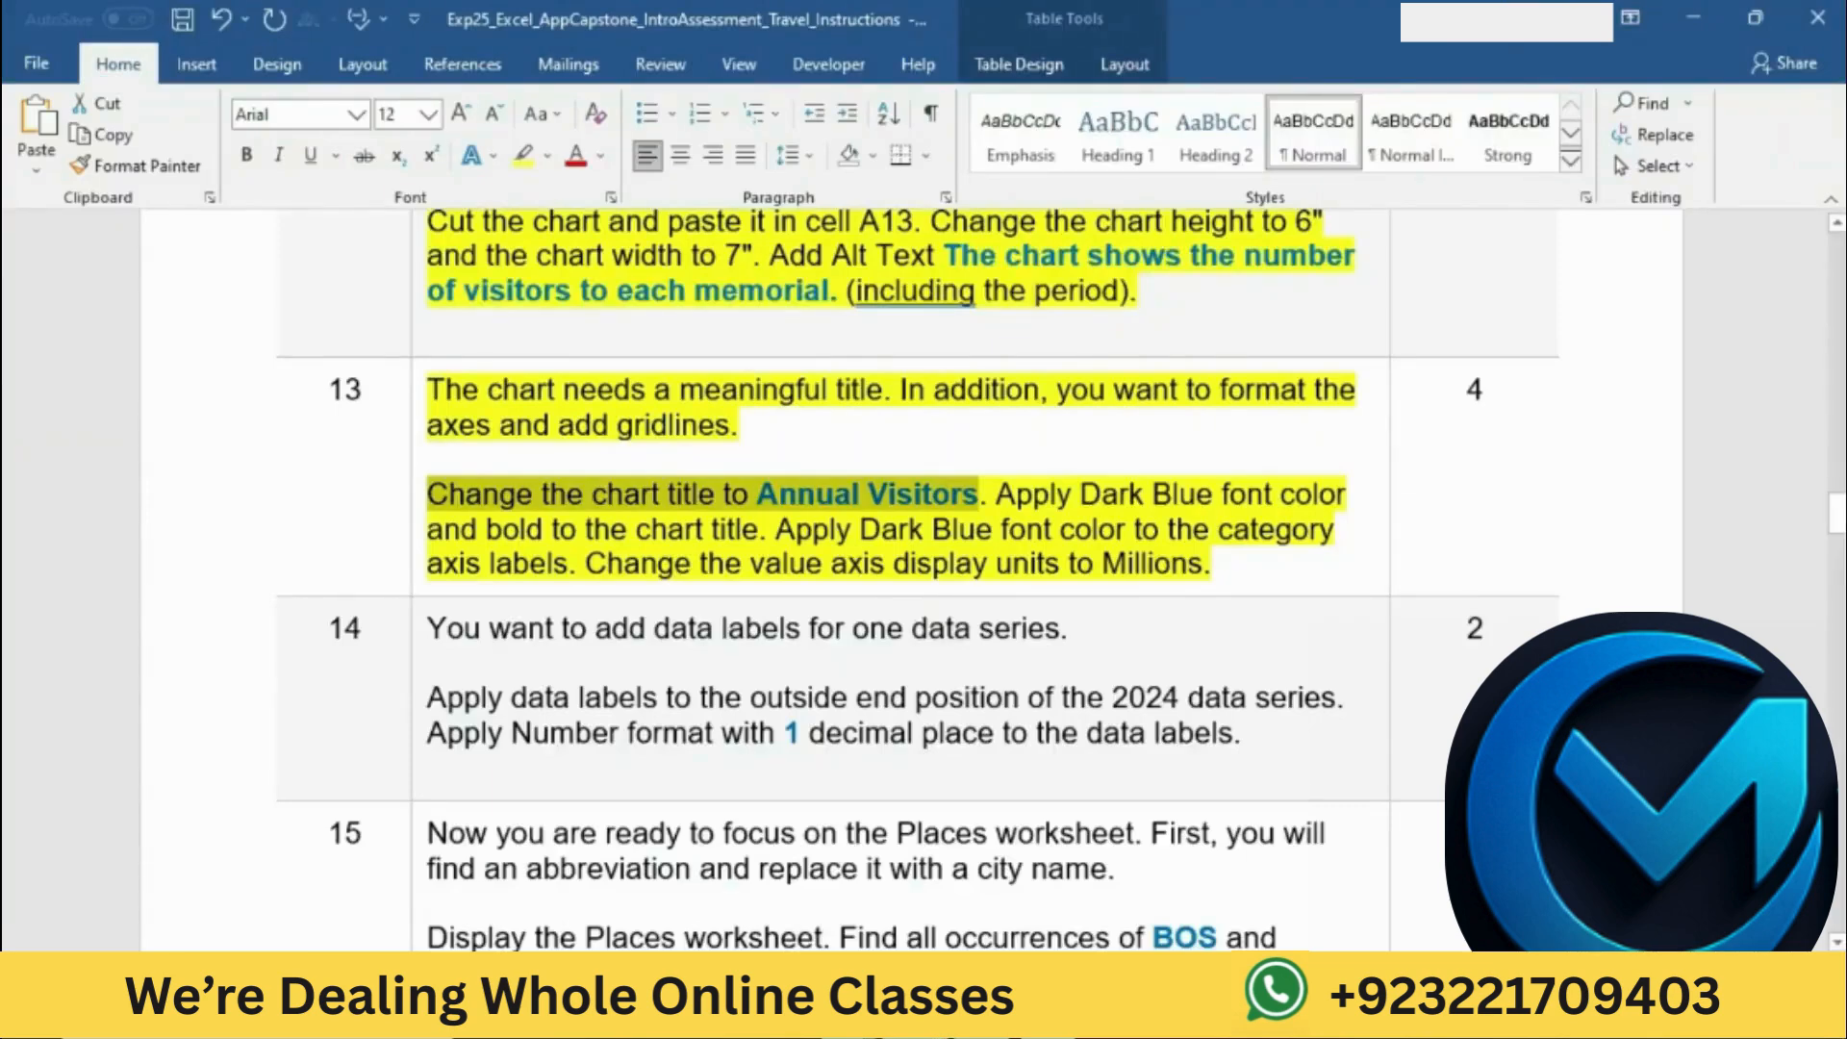
pyautogui.moveTo(1000, 494); pyautogui.dragTo(1349, 495)
pyautogui.click(972, 1015)
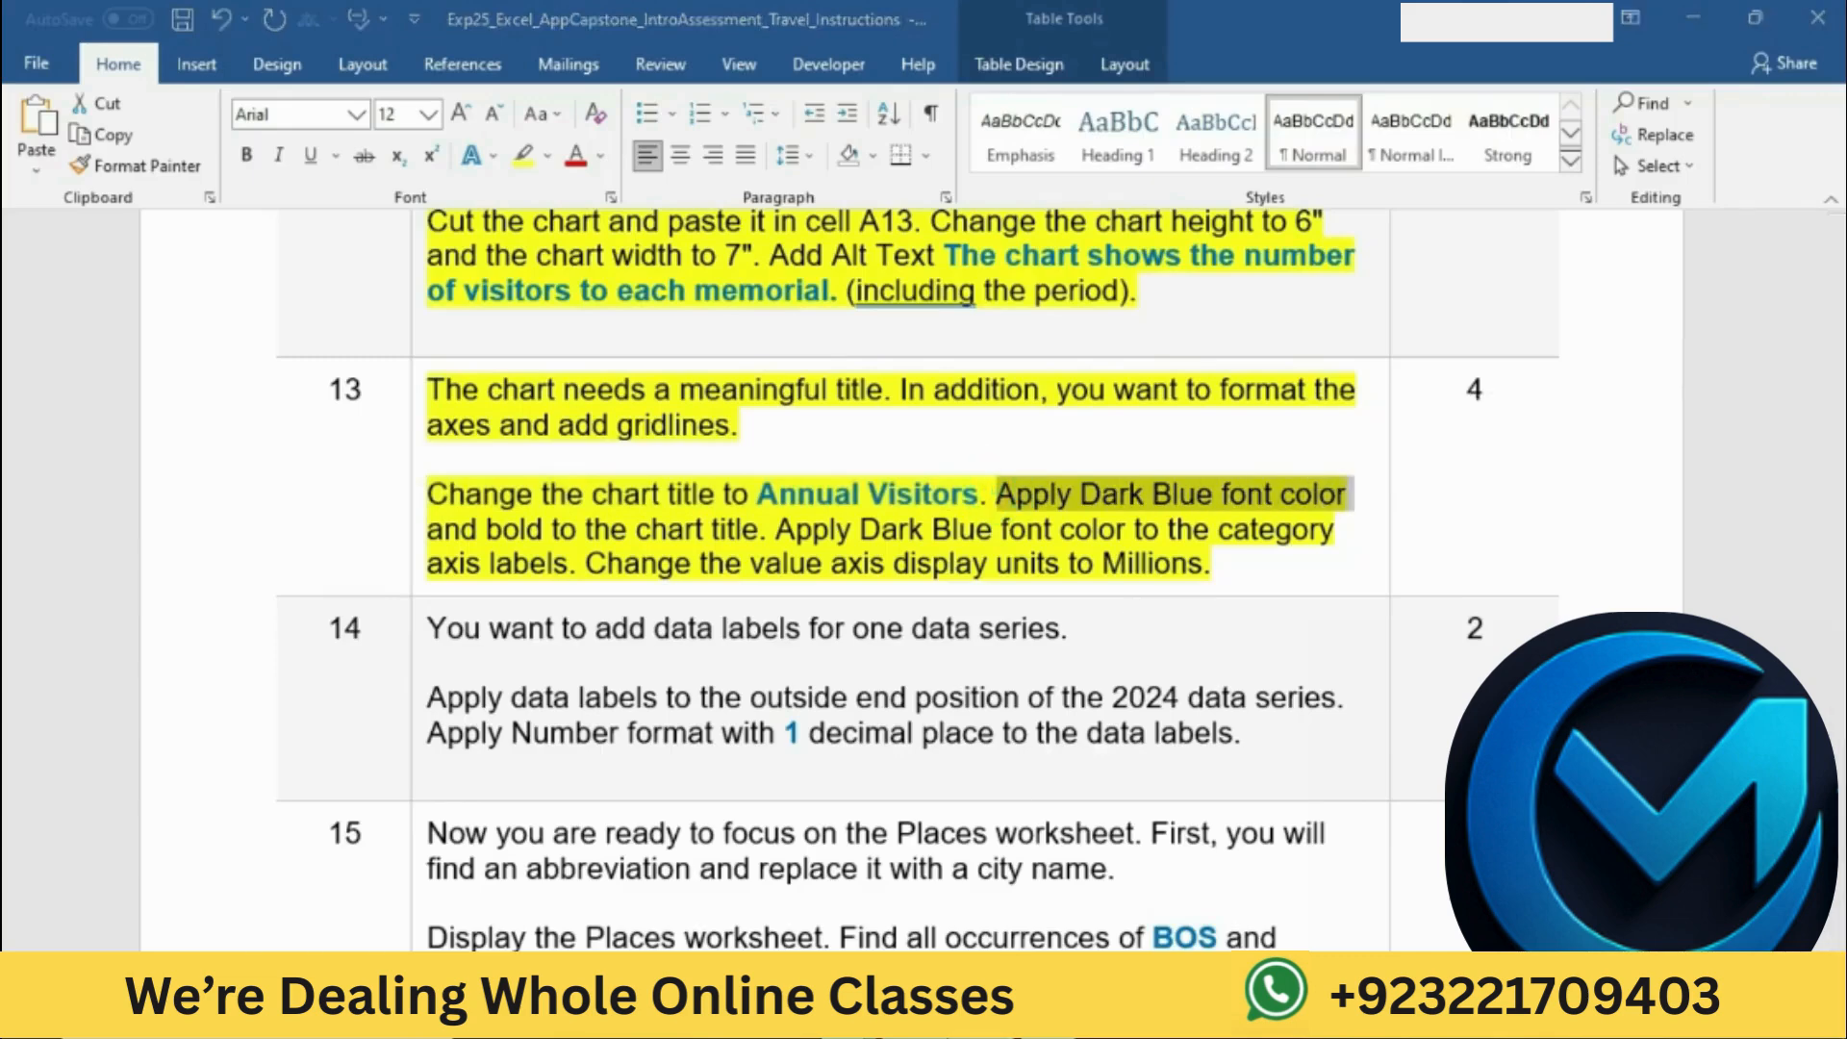
pyautogui.moveTo(424, 670); pyautogui.dragTo(610, 663)
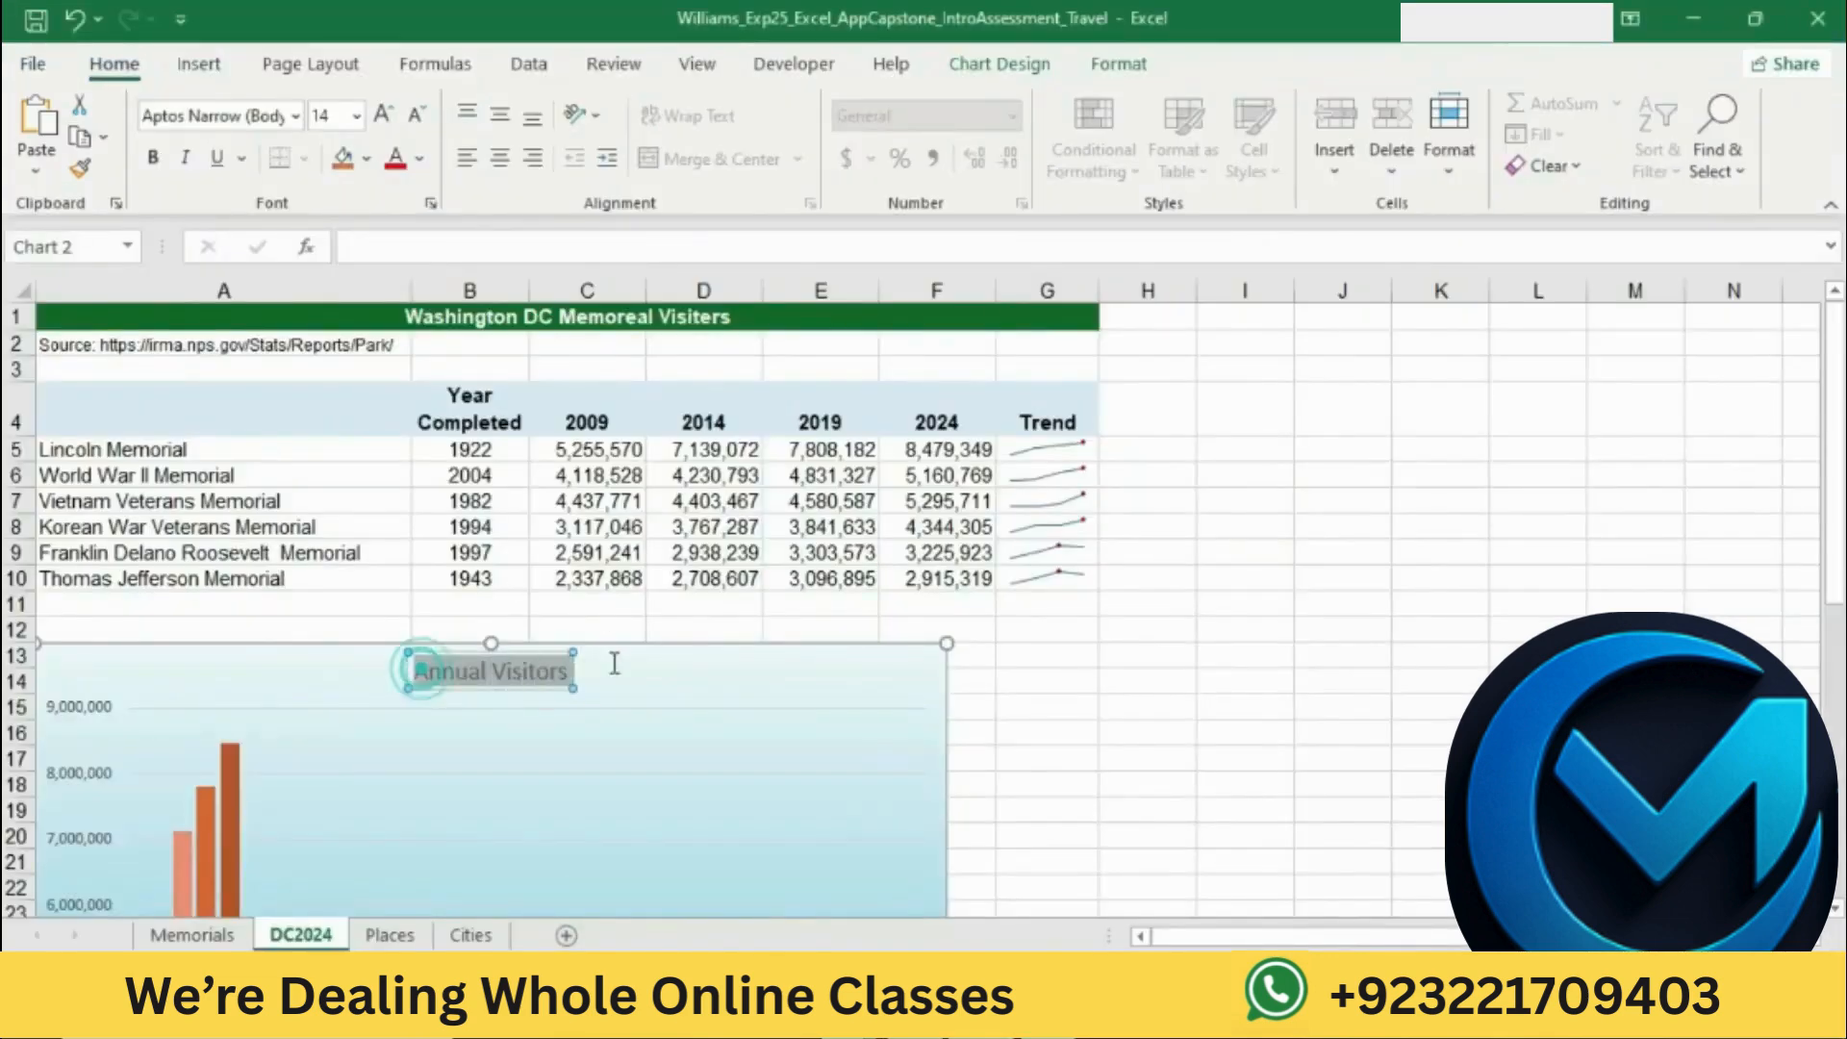
pyautogui.click(421, 159)
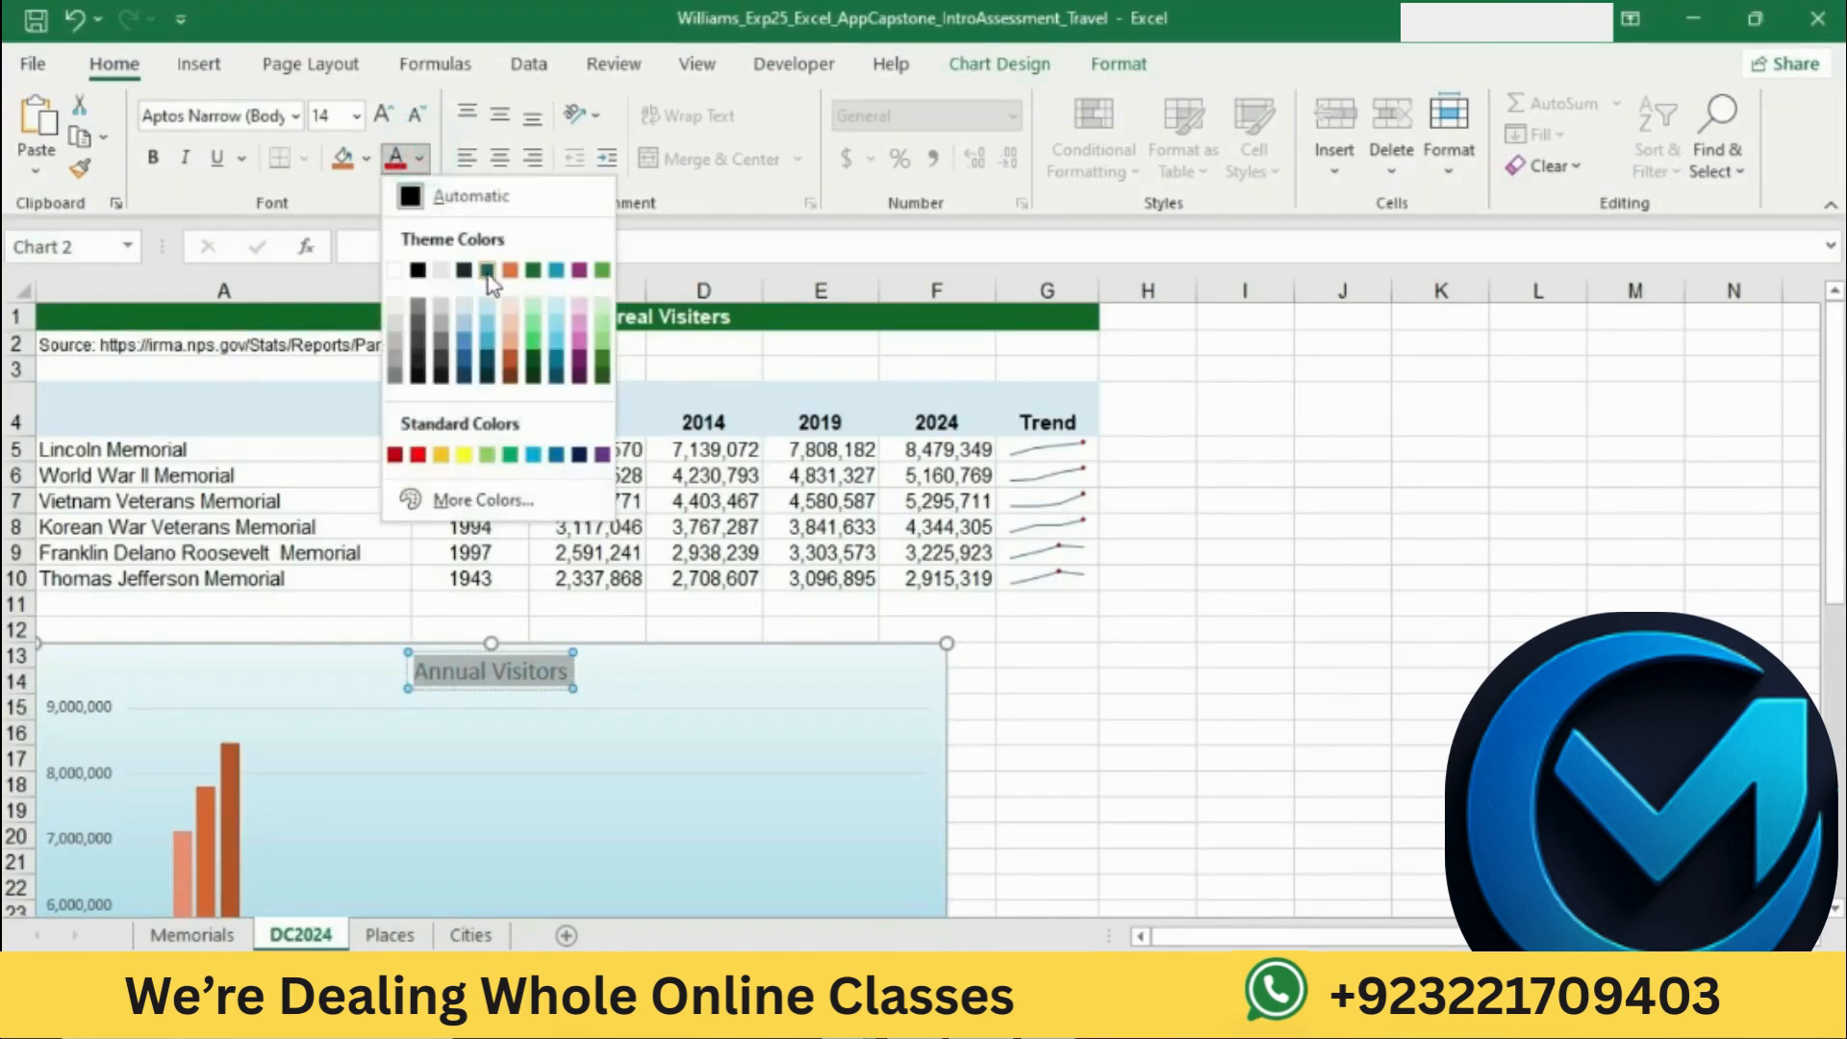
pyautogui.click(579, 455)
# Step: Check the bold instruction for the chart title in Word and make the title bold in Excel
pyautogui.hotkey('alt', 'Tab')
pyautogui.moveTo(430, 531); pyautogui.dragTo(759, 530)
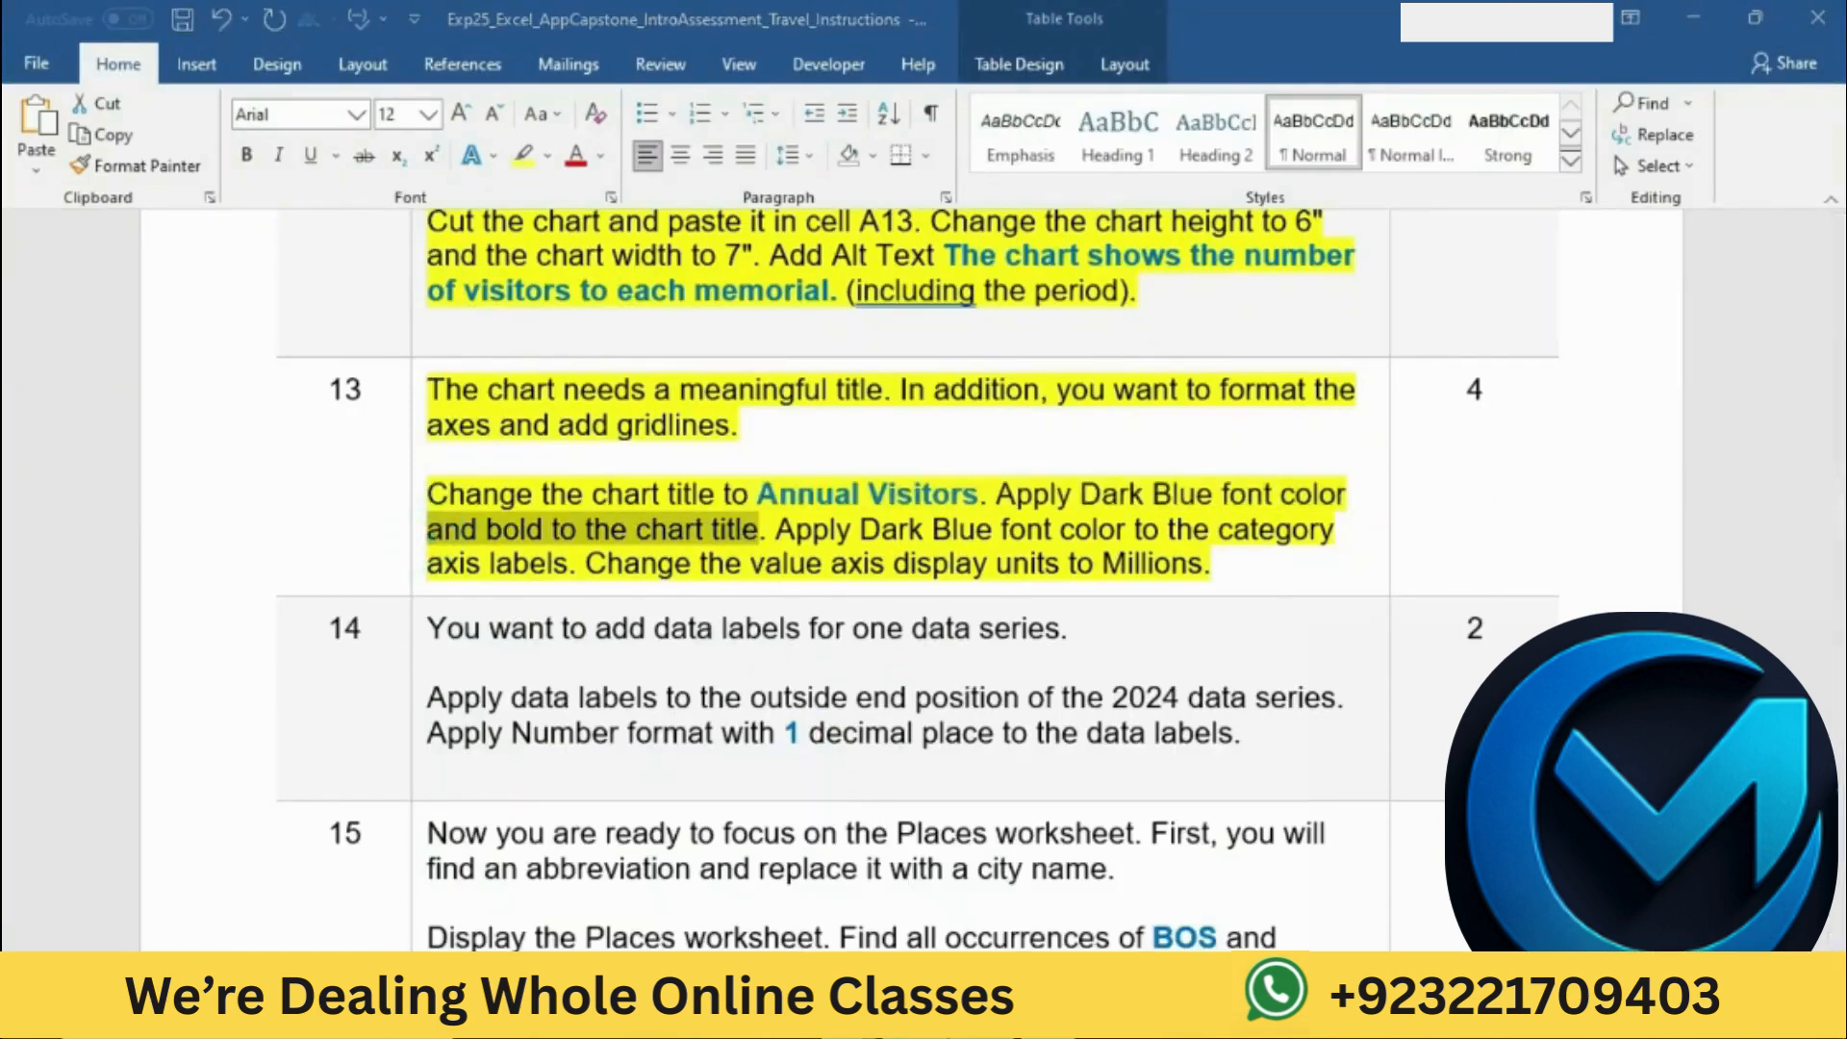
pyautogui.hotkey('alt', 'Tab')
pyautogui.hotkey('ctrl', 'b')
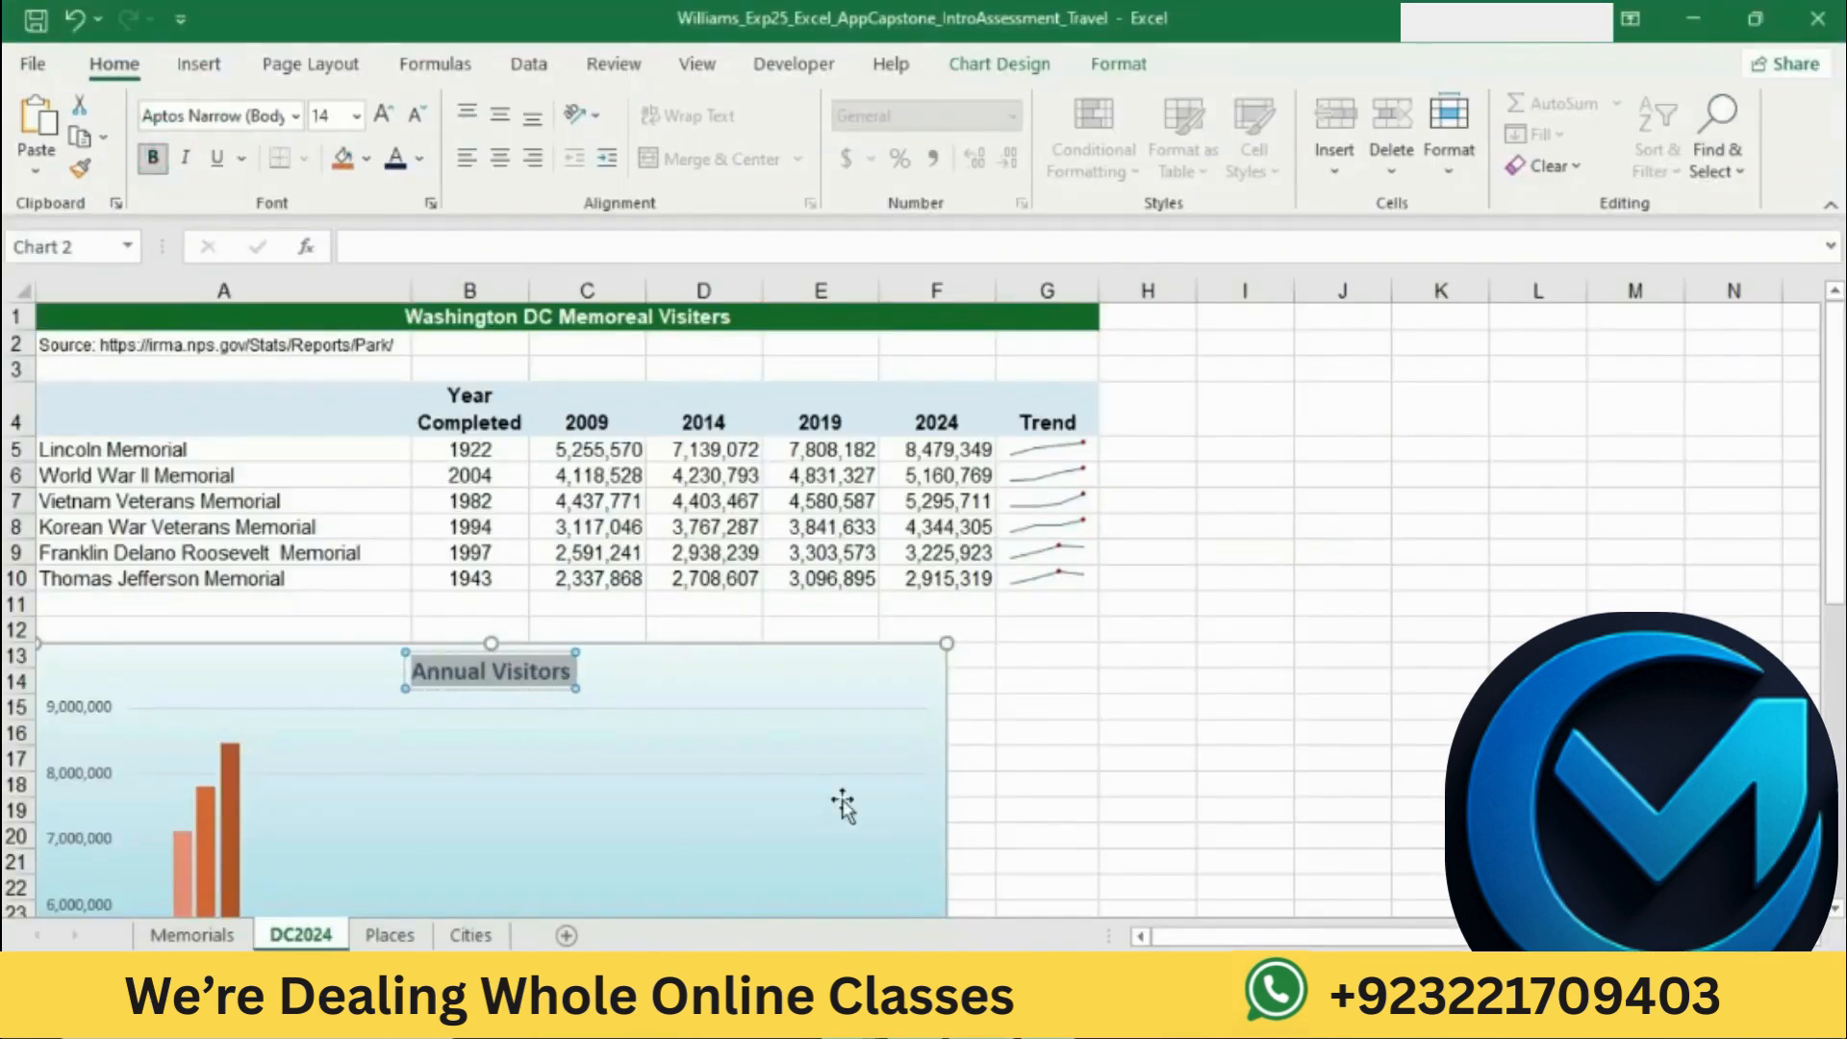
# Step: Consult the category axis instruction in Word and apply Dark Blue font color to the chart's category axis labels in Excel
pyautogui.hotkey('alt', 'Tab')
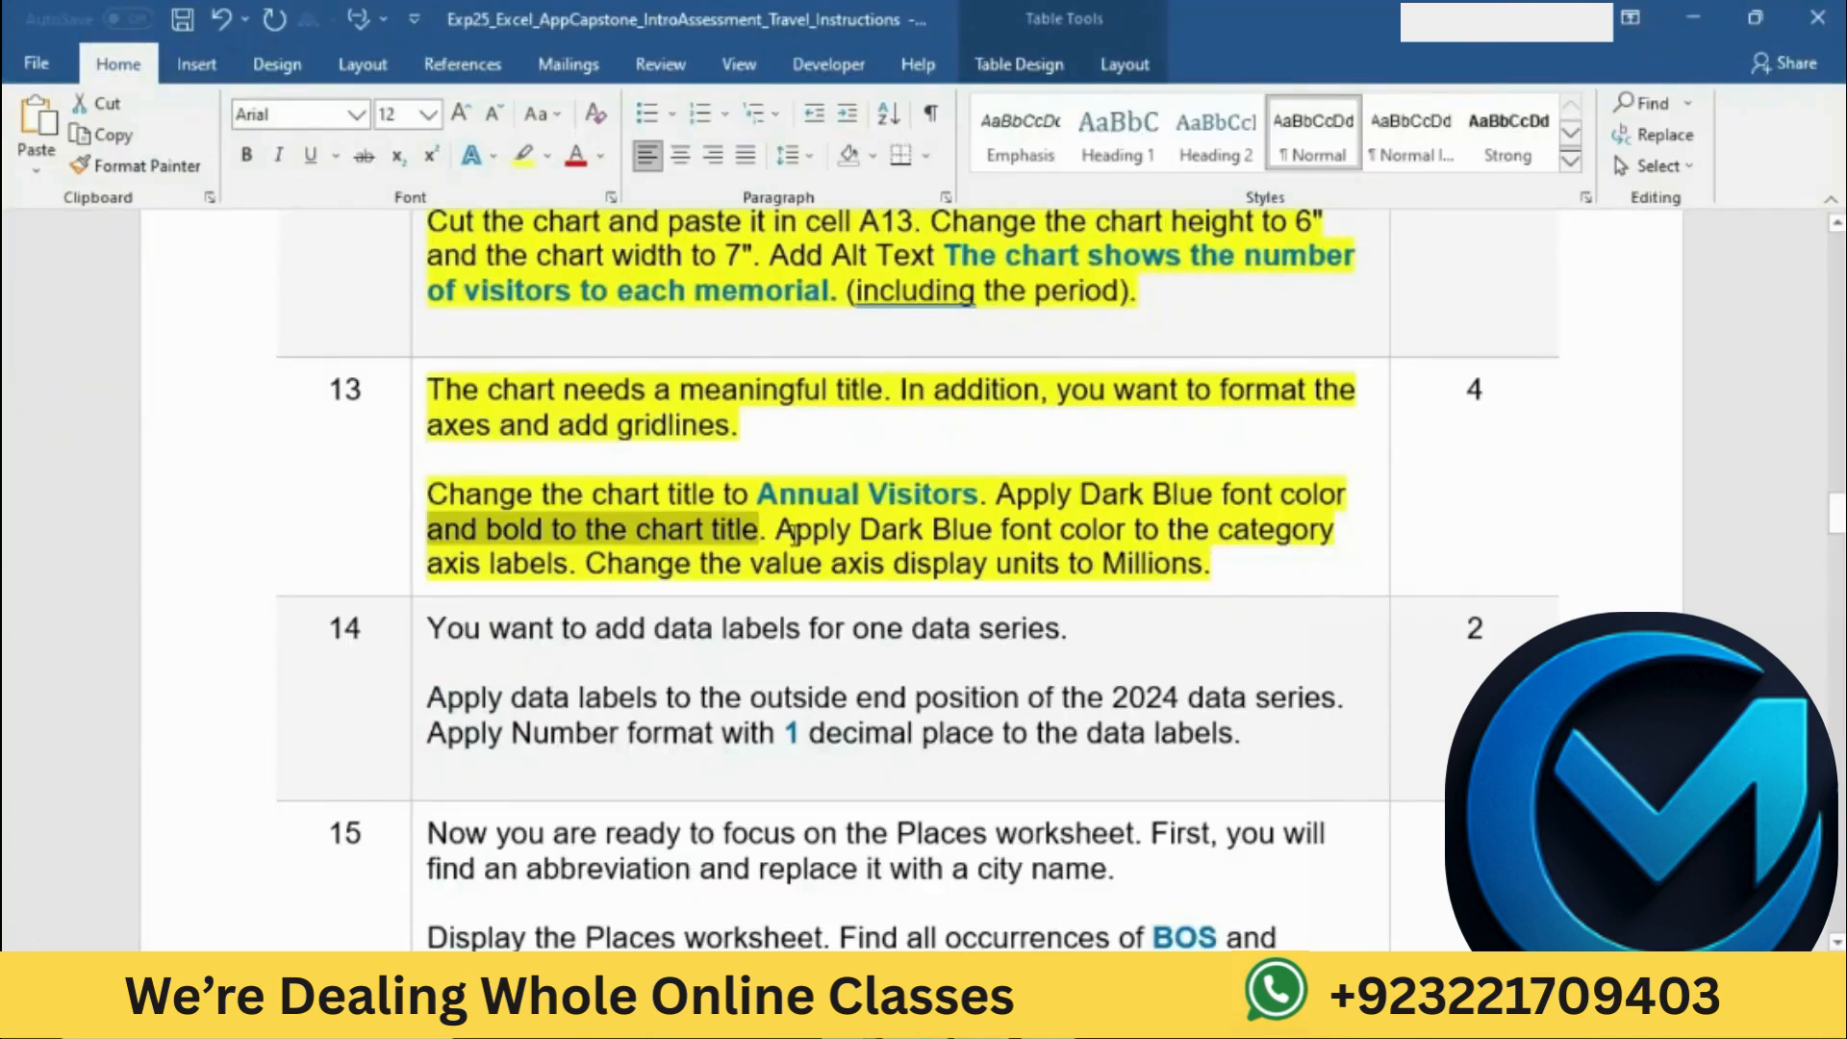
pyautogui.moveTo(777, 531); pyautogui.dragTo(577, 564)
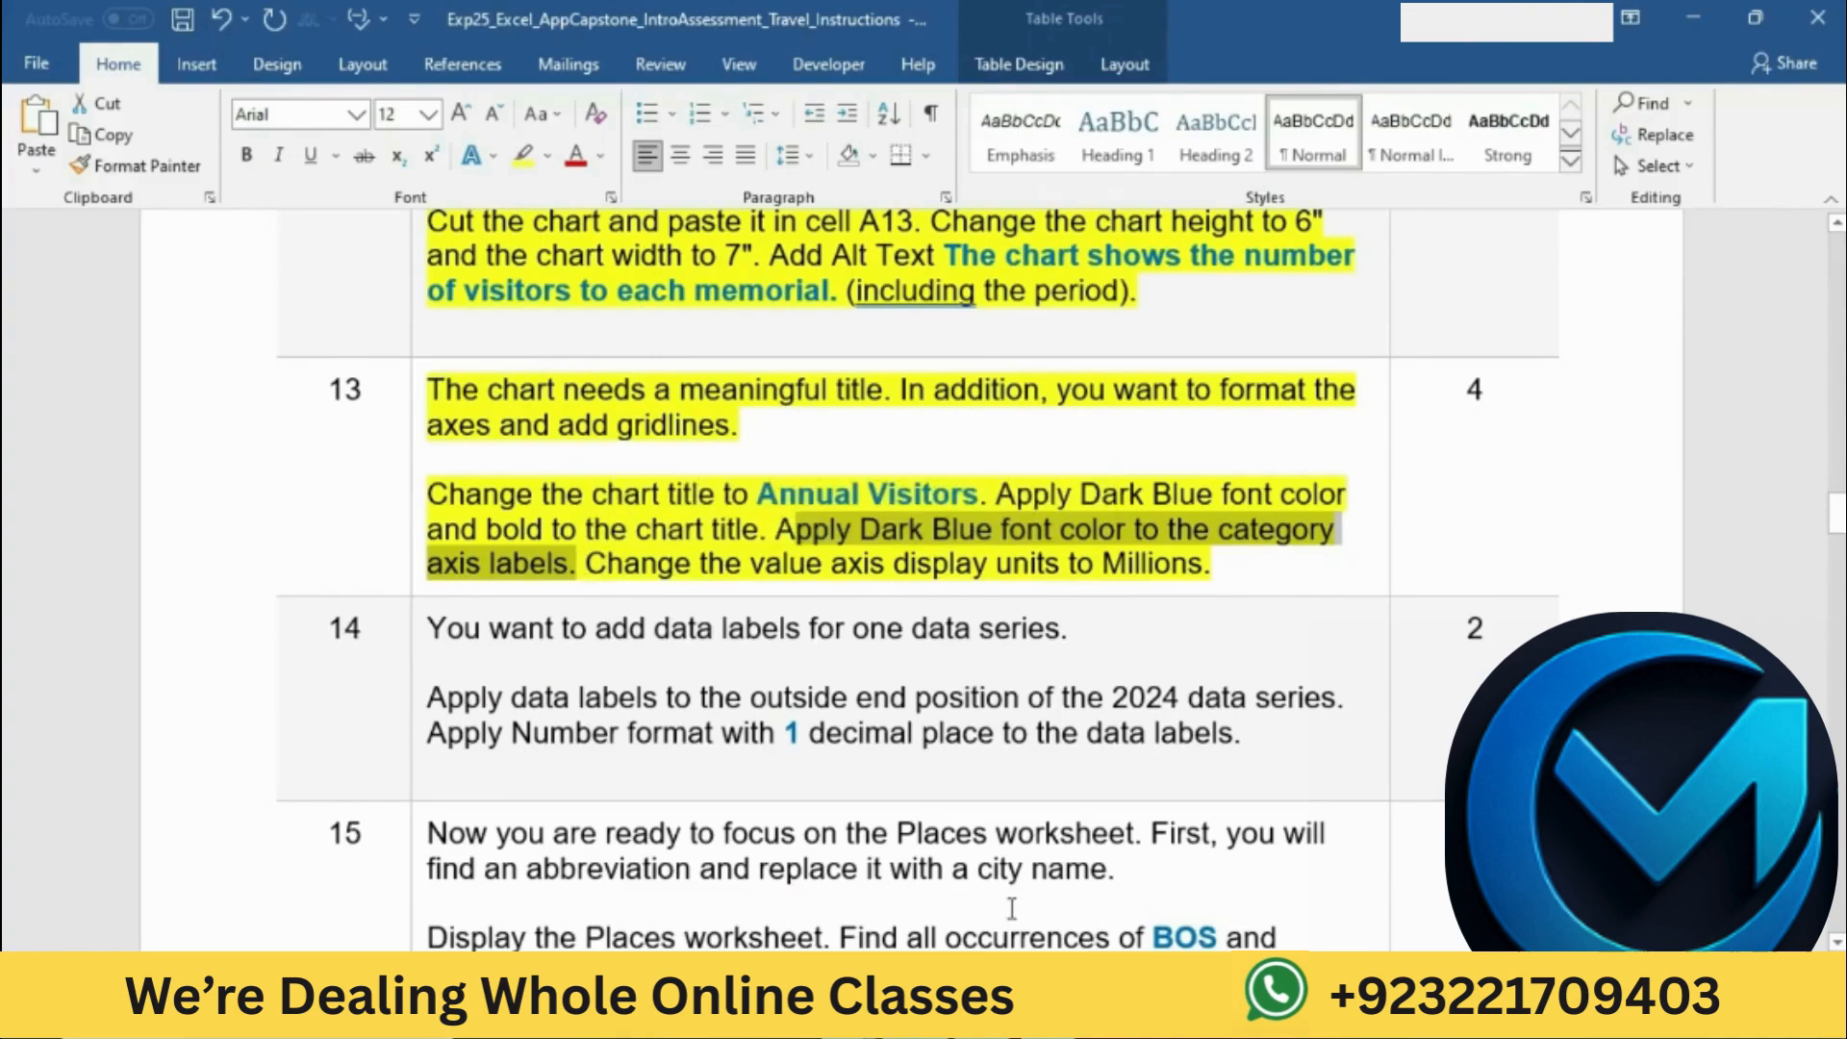
pyautogui.hotkey('alt', 'Tab')
pyautogui.scroll(-6, 239, 721)
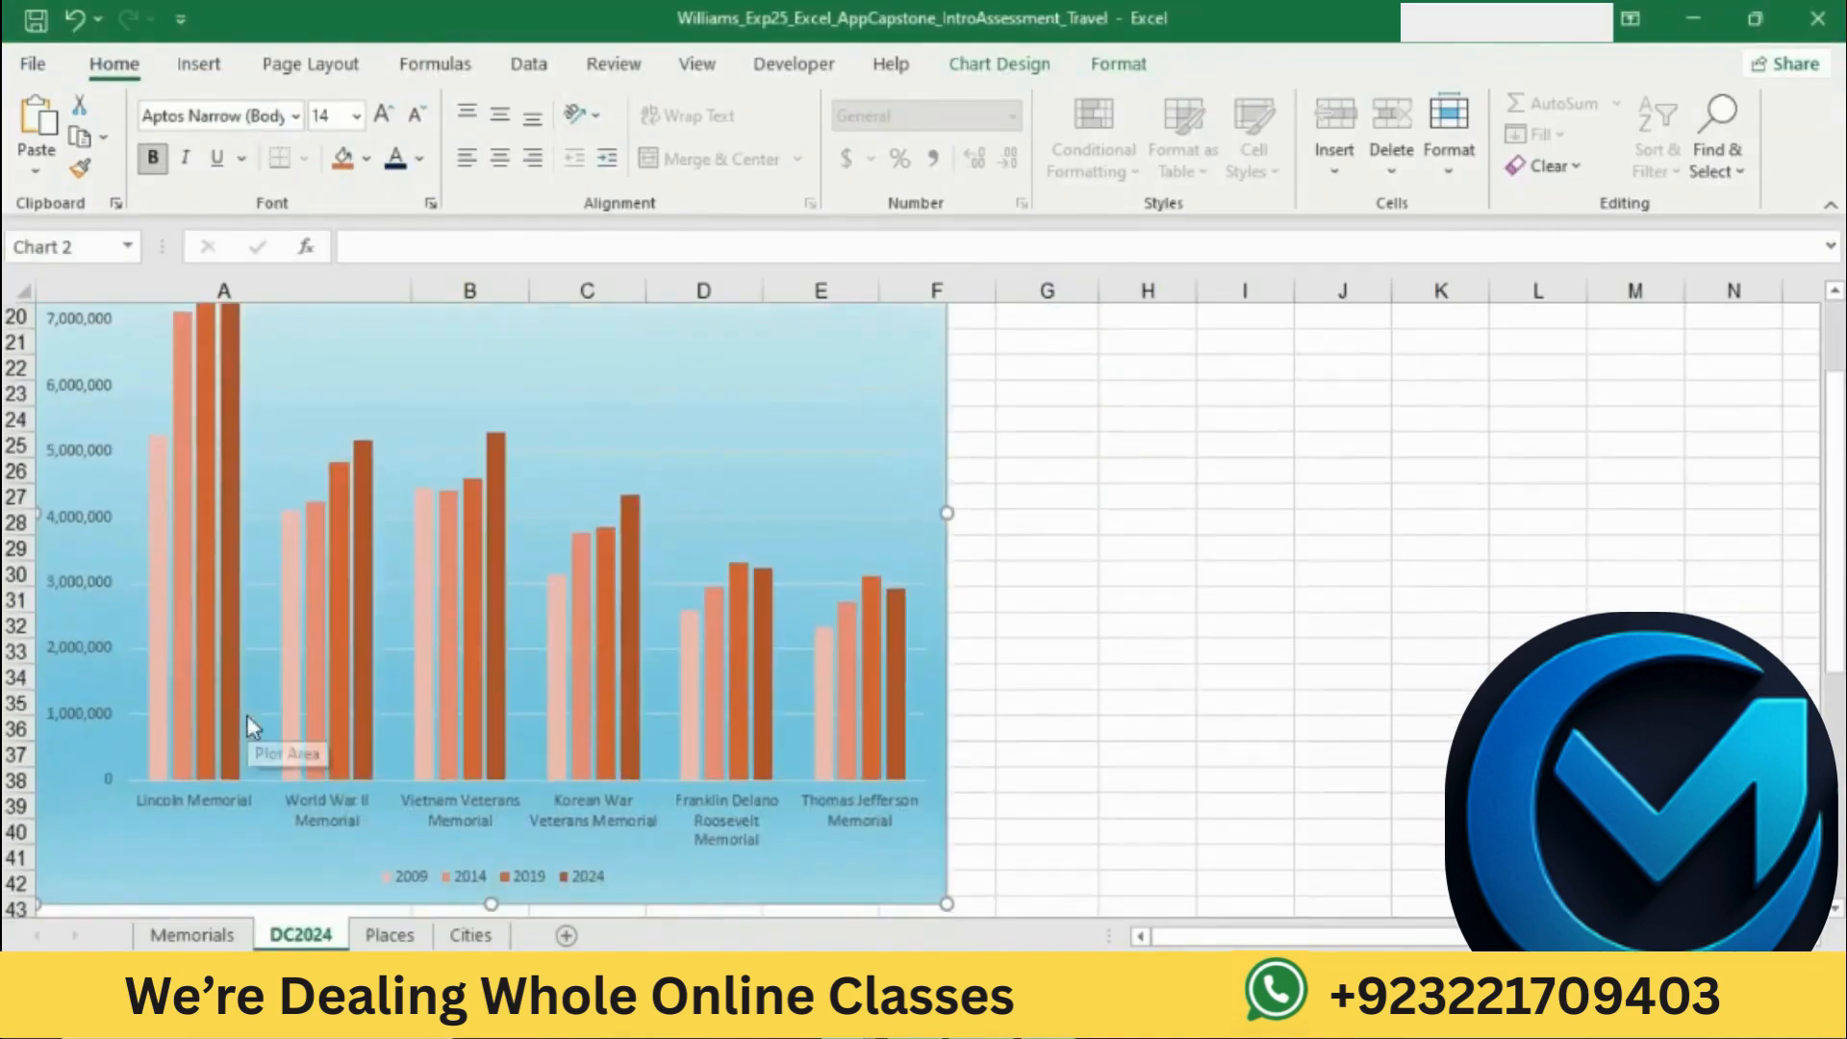
pyautogui.click(86, 650)
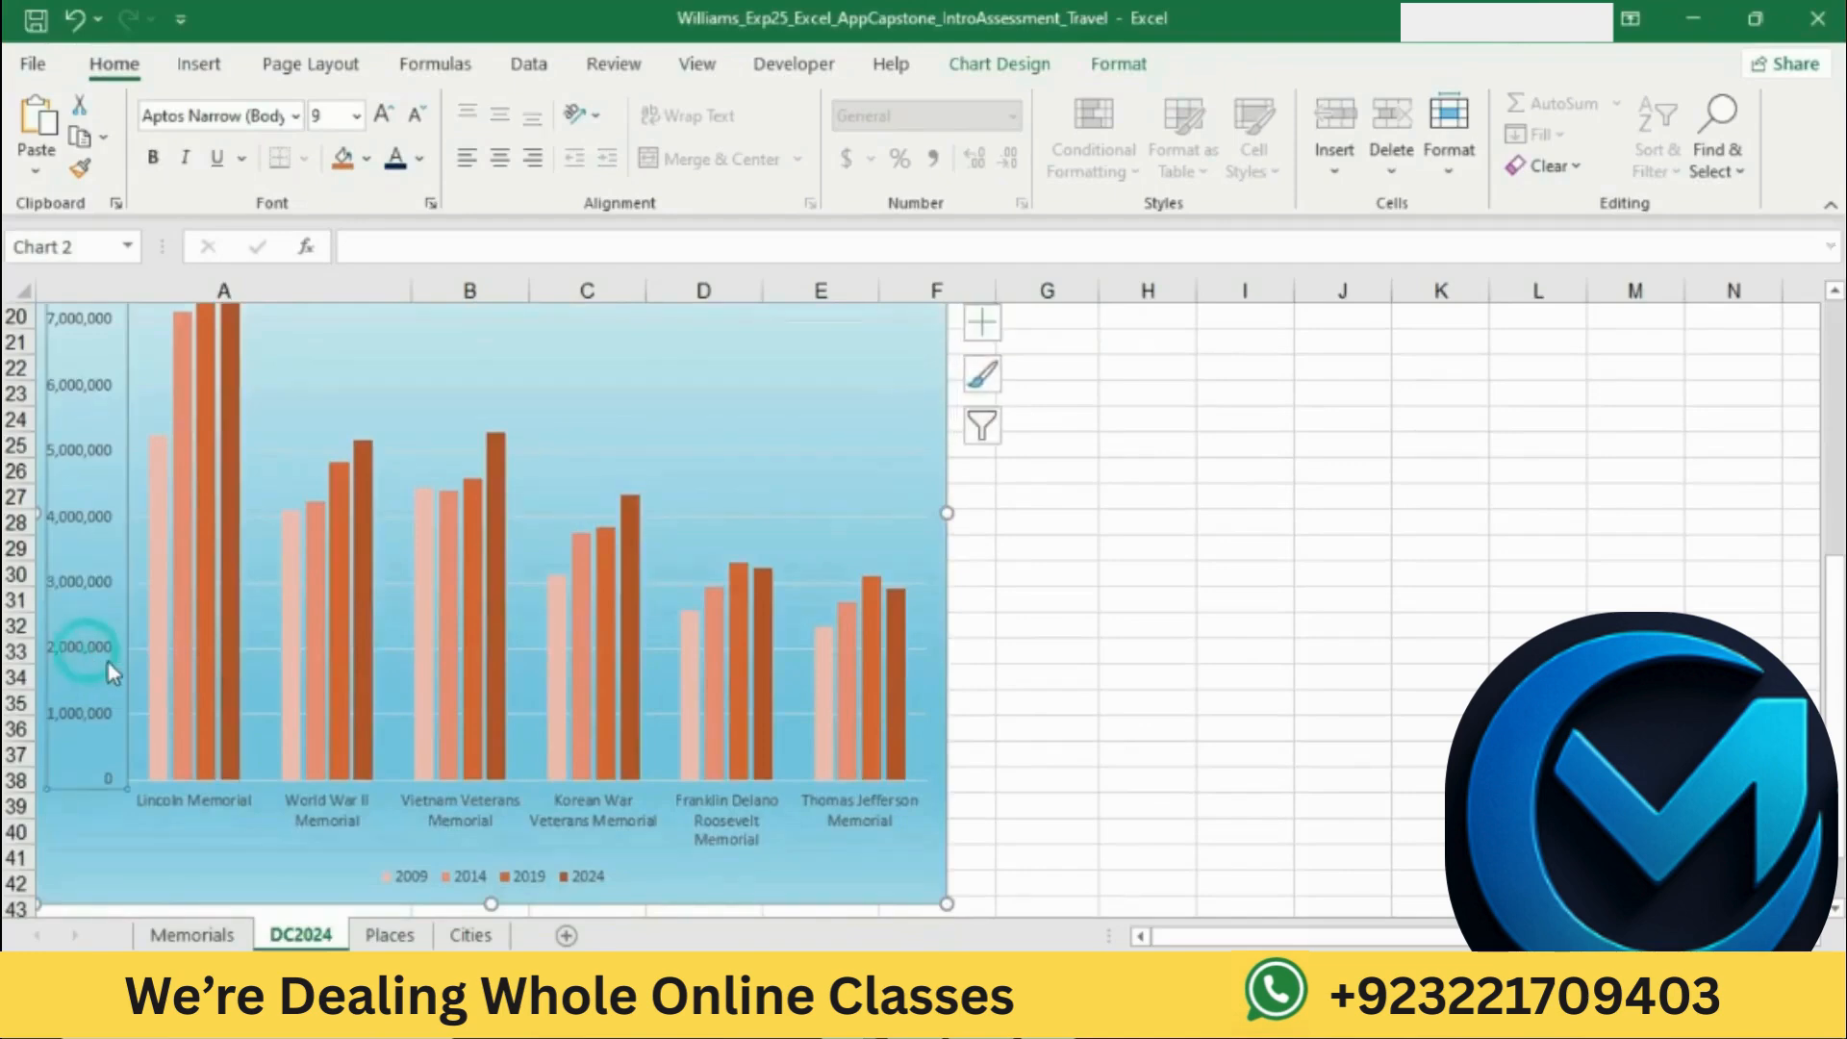
pyautogui.click(304, 808)
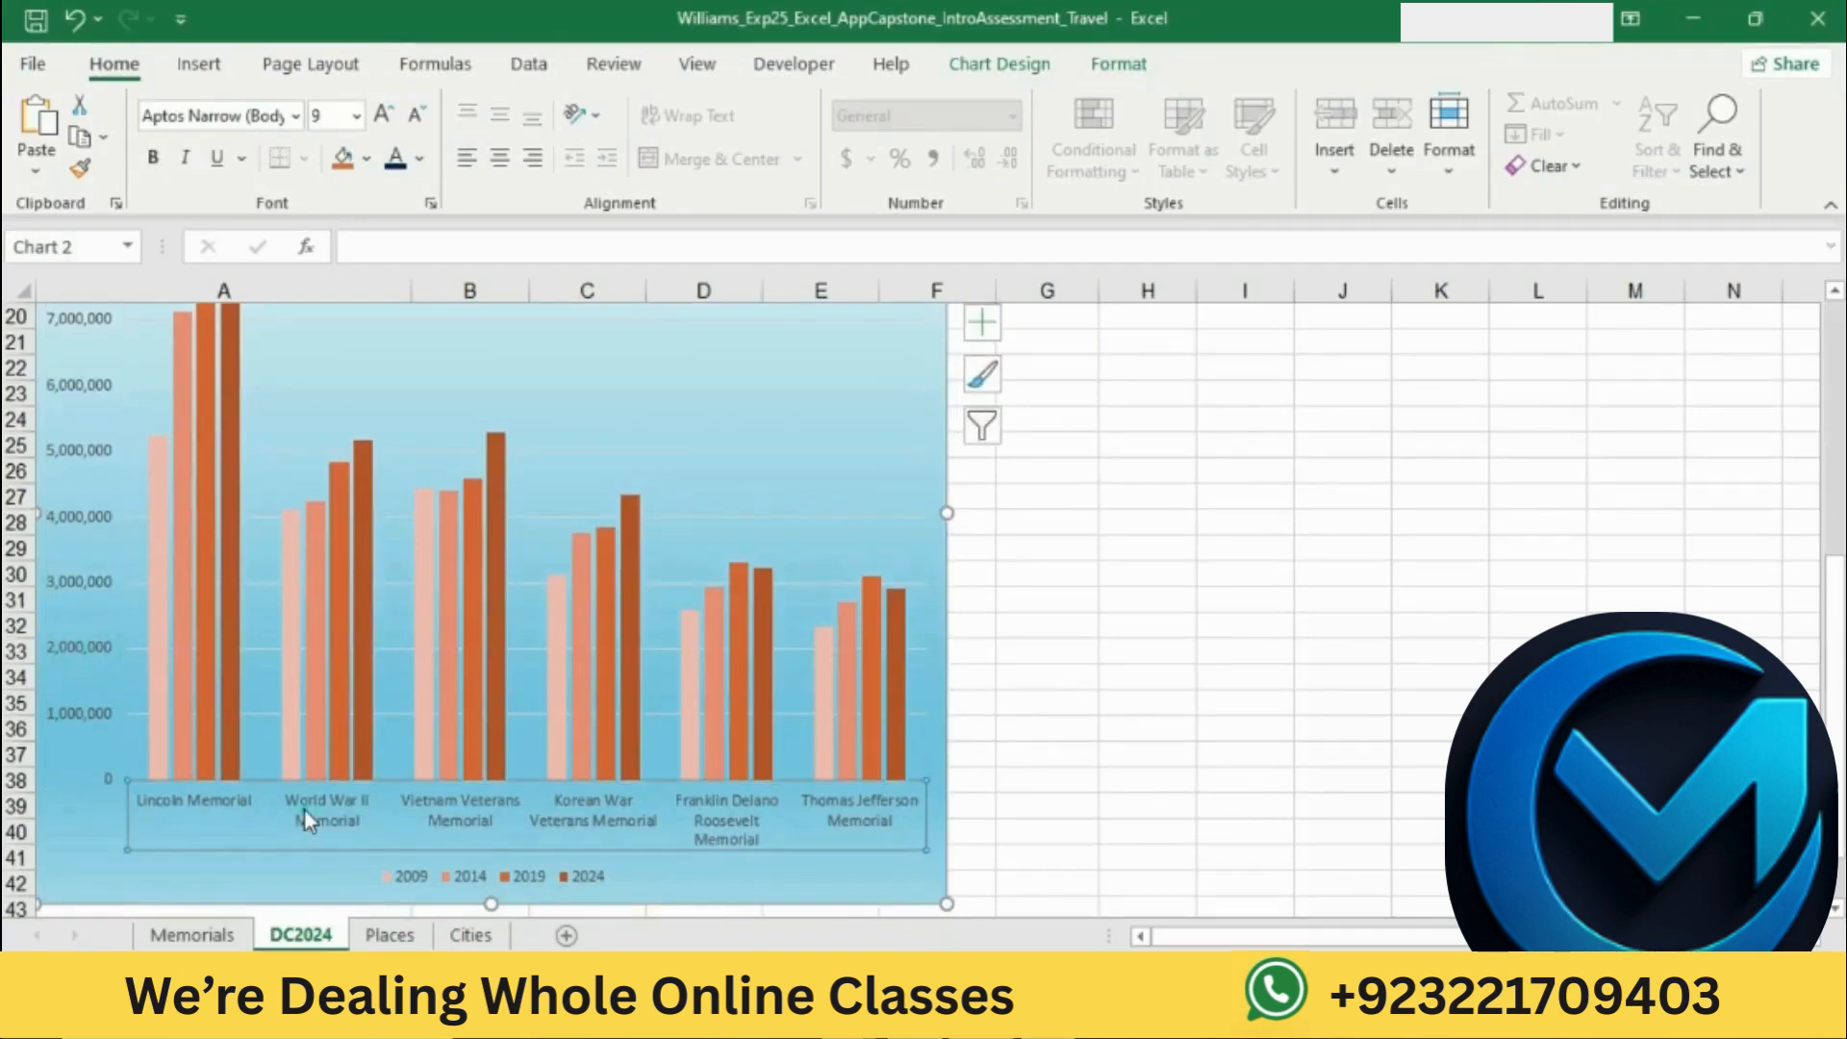
pyautogui.click(419, 159)
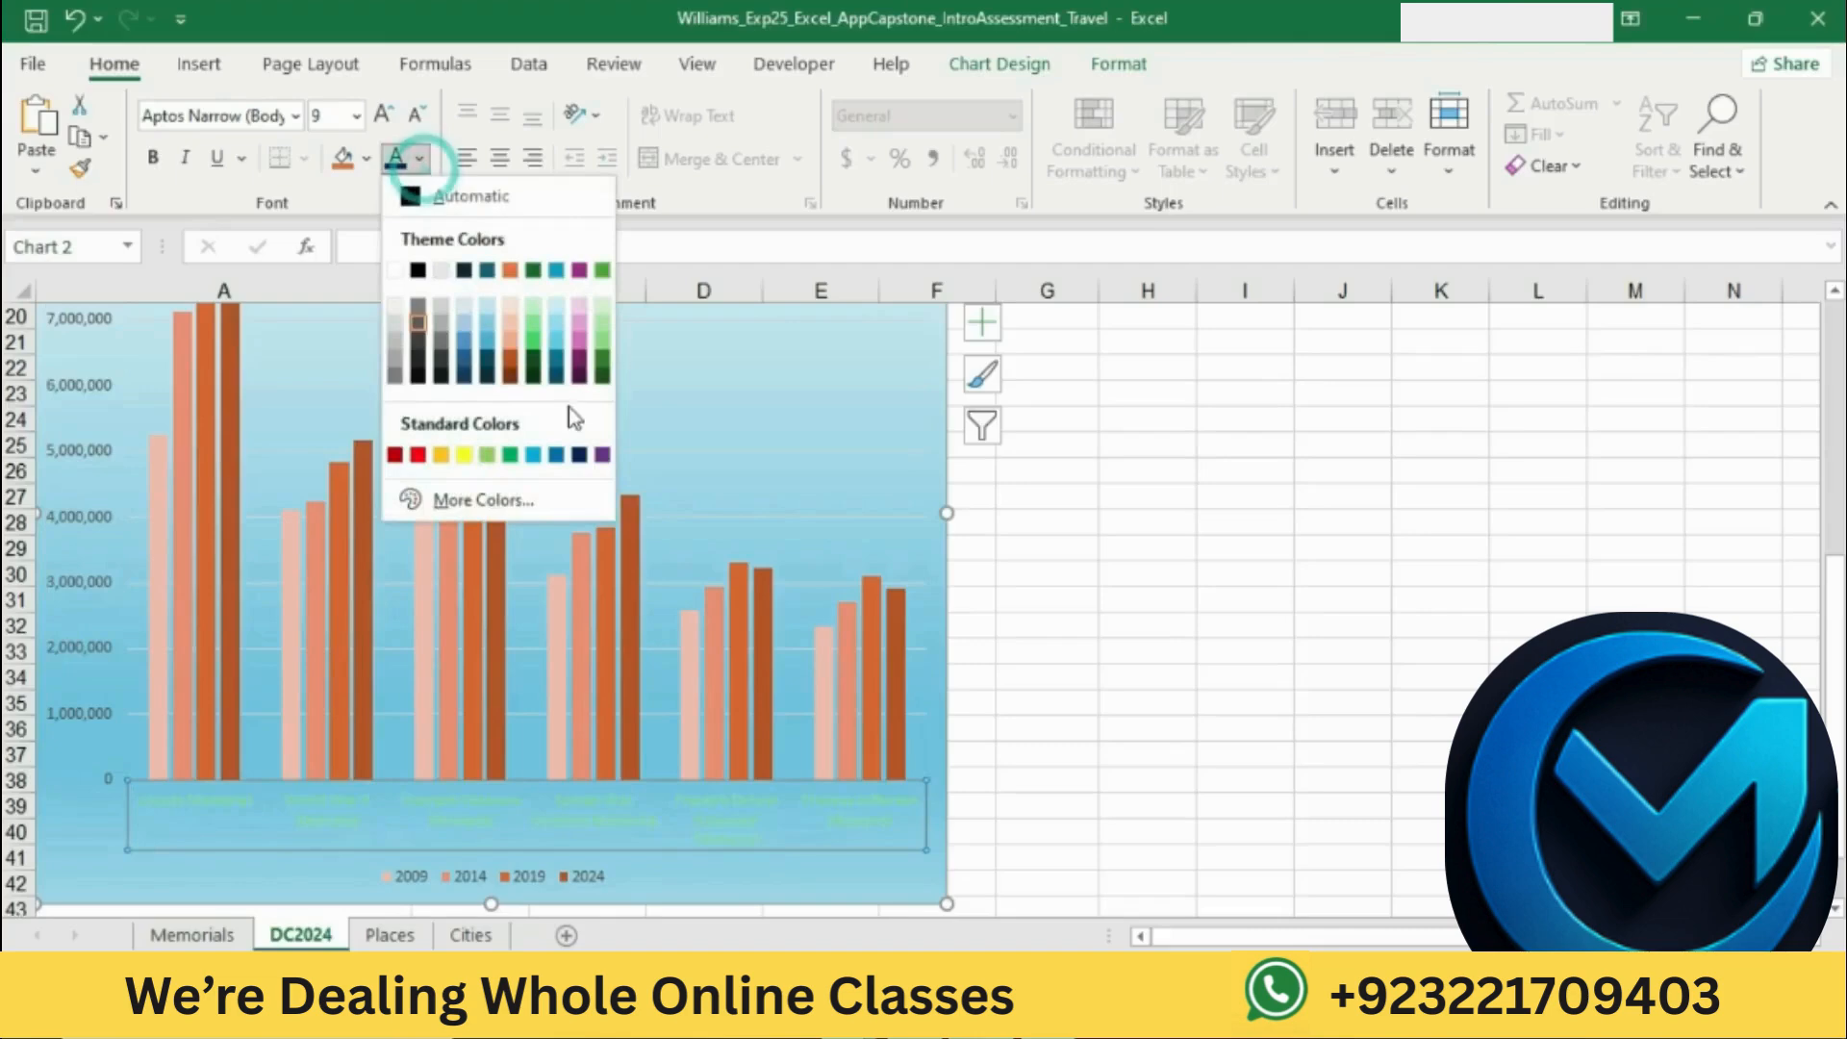
pyautogui.click(578, 455)
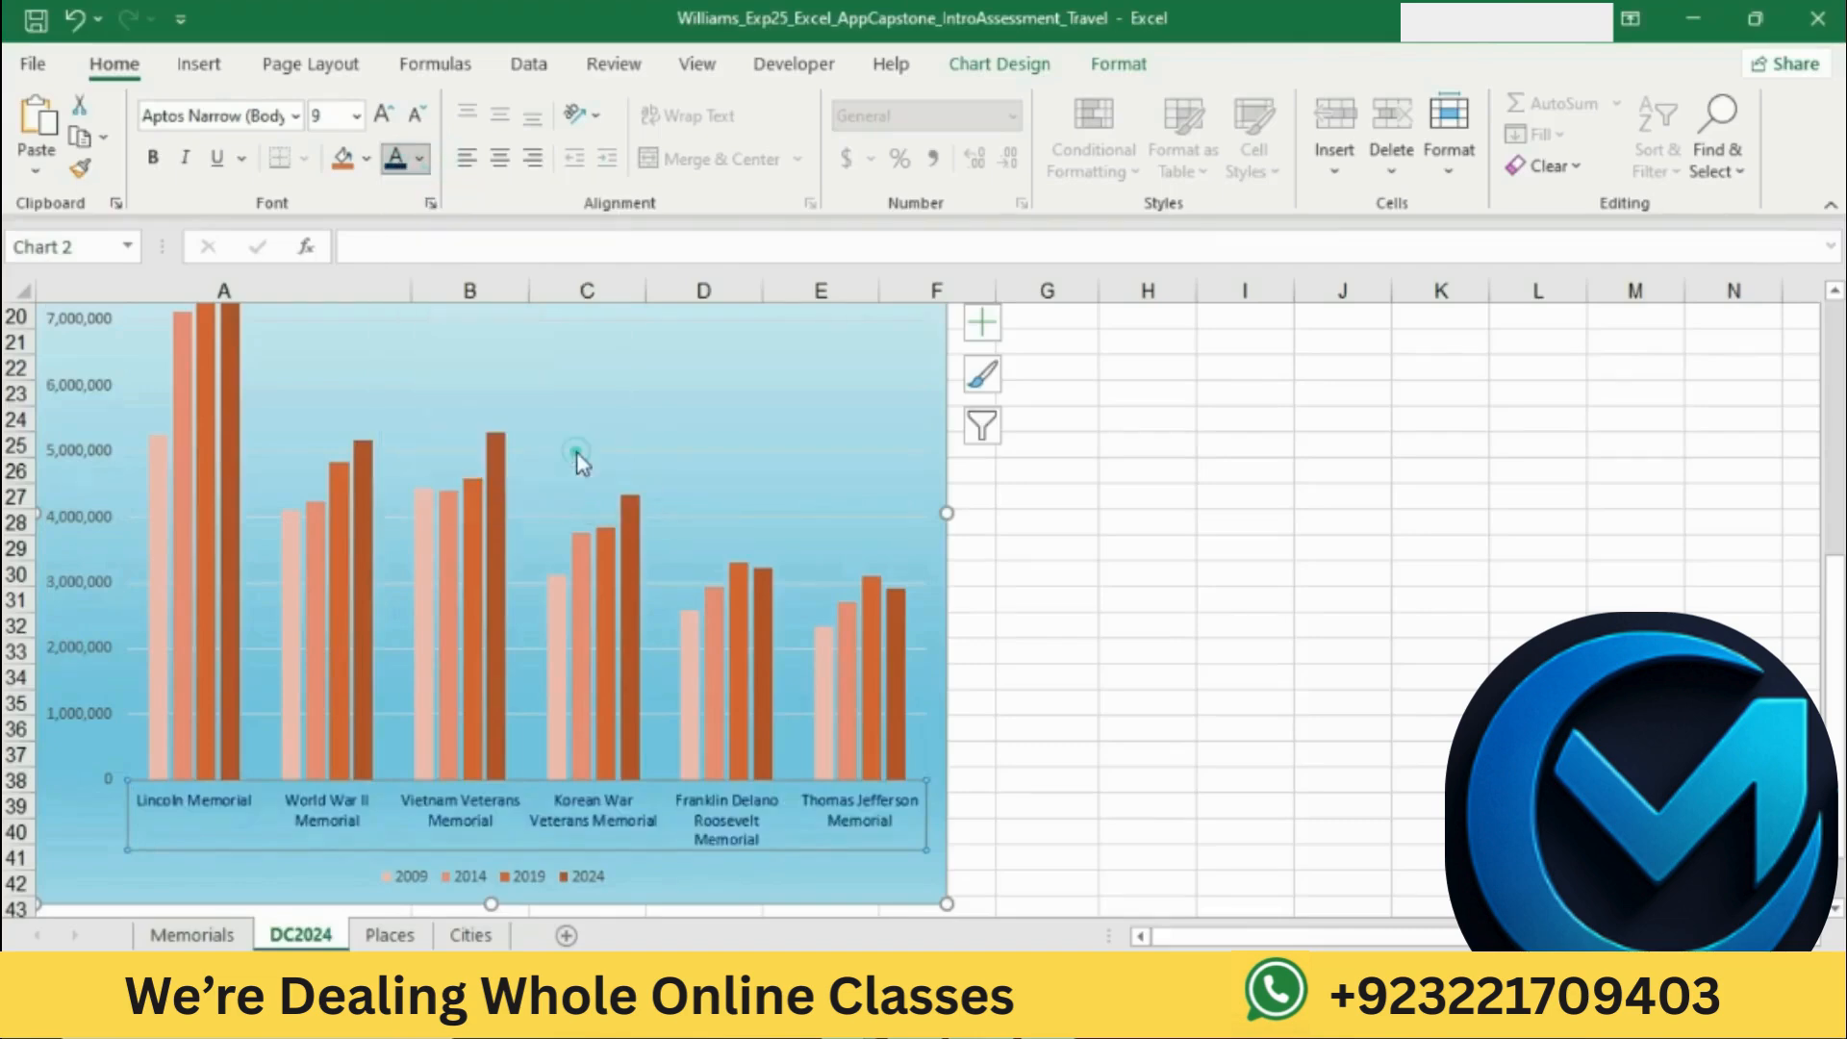
# Step: Consult the display units instruction in Word, set the chart's value axis display units to Millions in Excel, and deselect the chart
pyautogui.hotkey('alt', 'Tab')
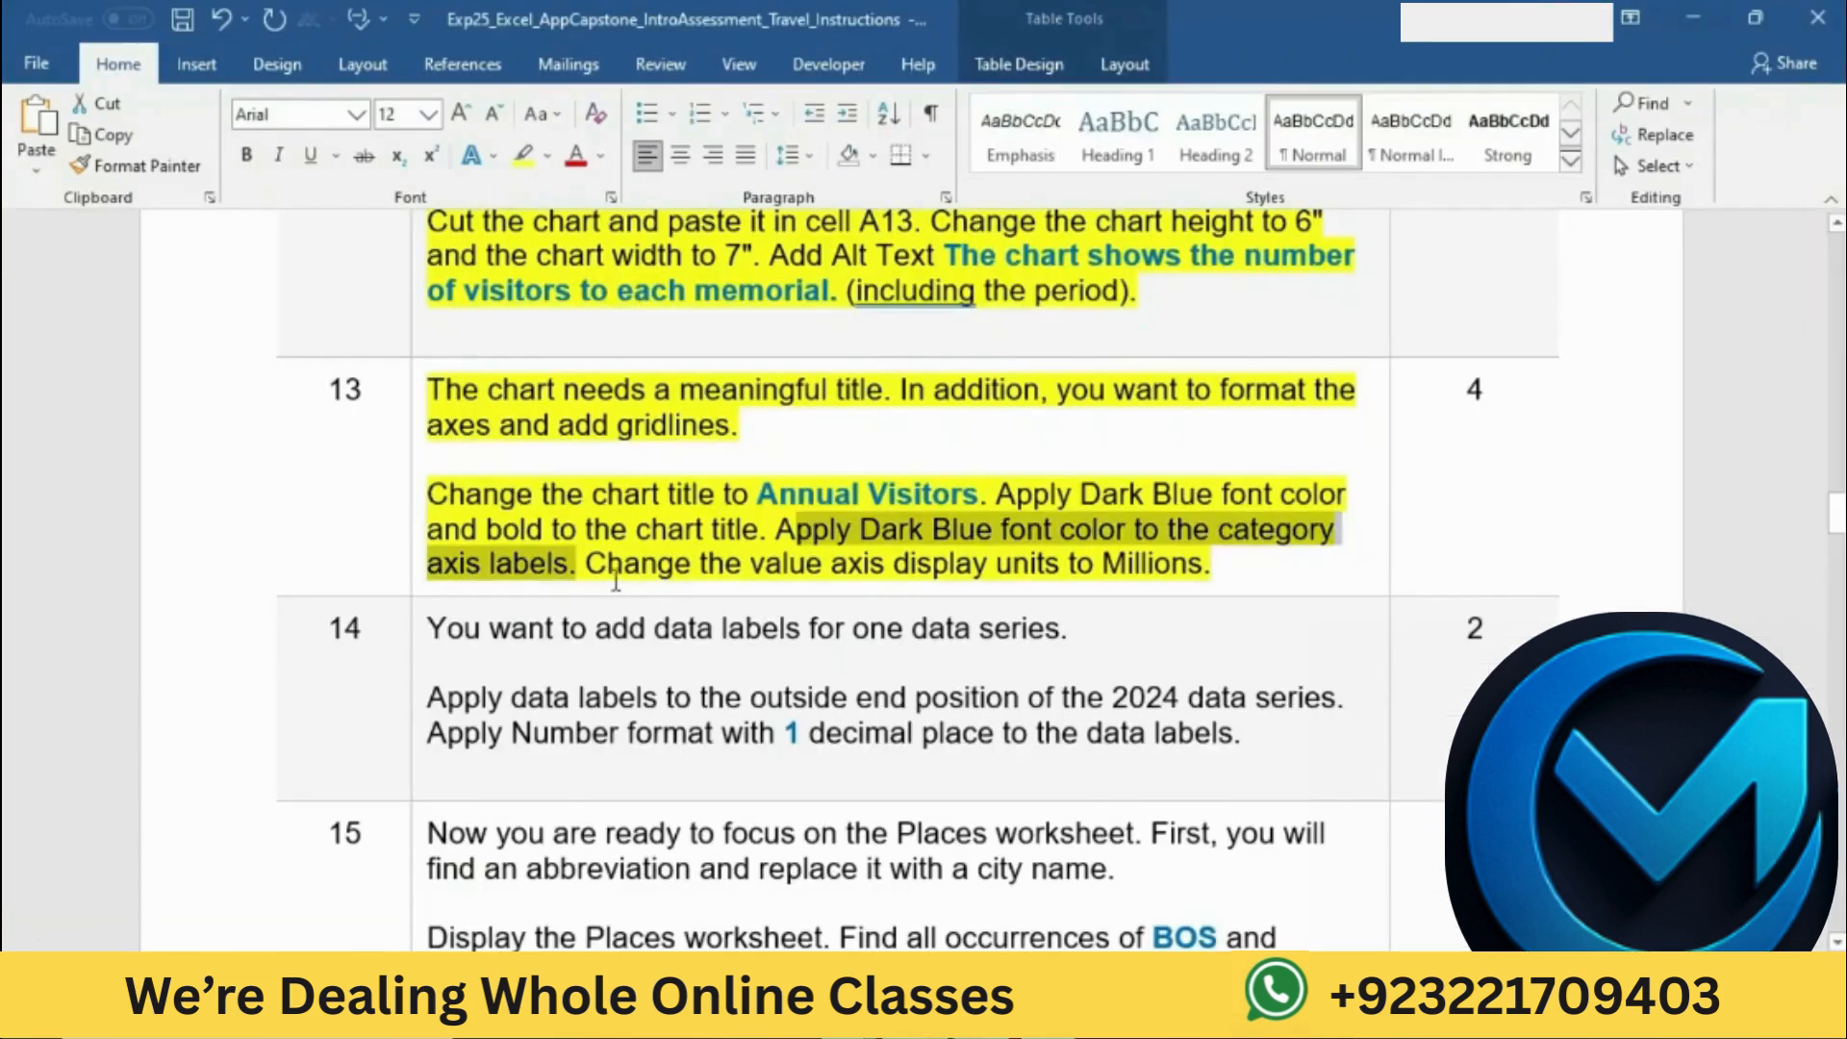
pyautogui.moveTo(588, 570); pyautogui.dragTo(1167, 550)
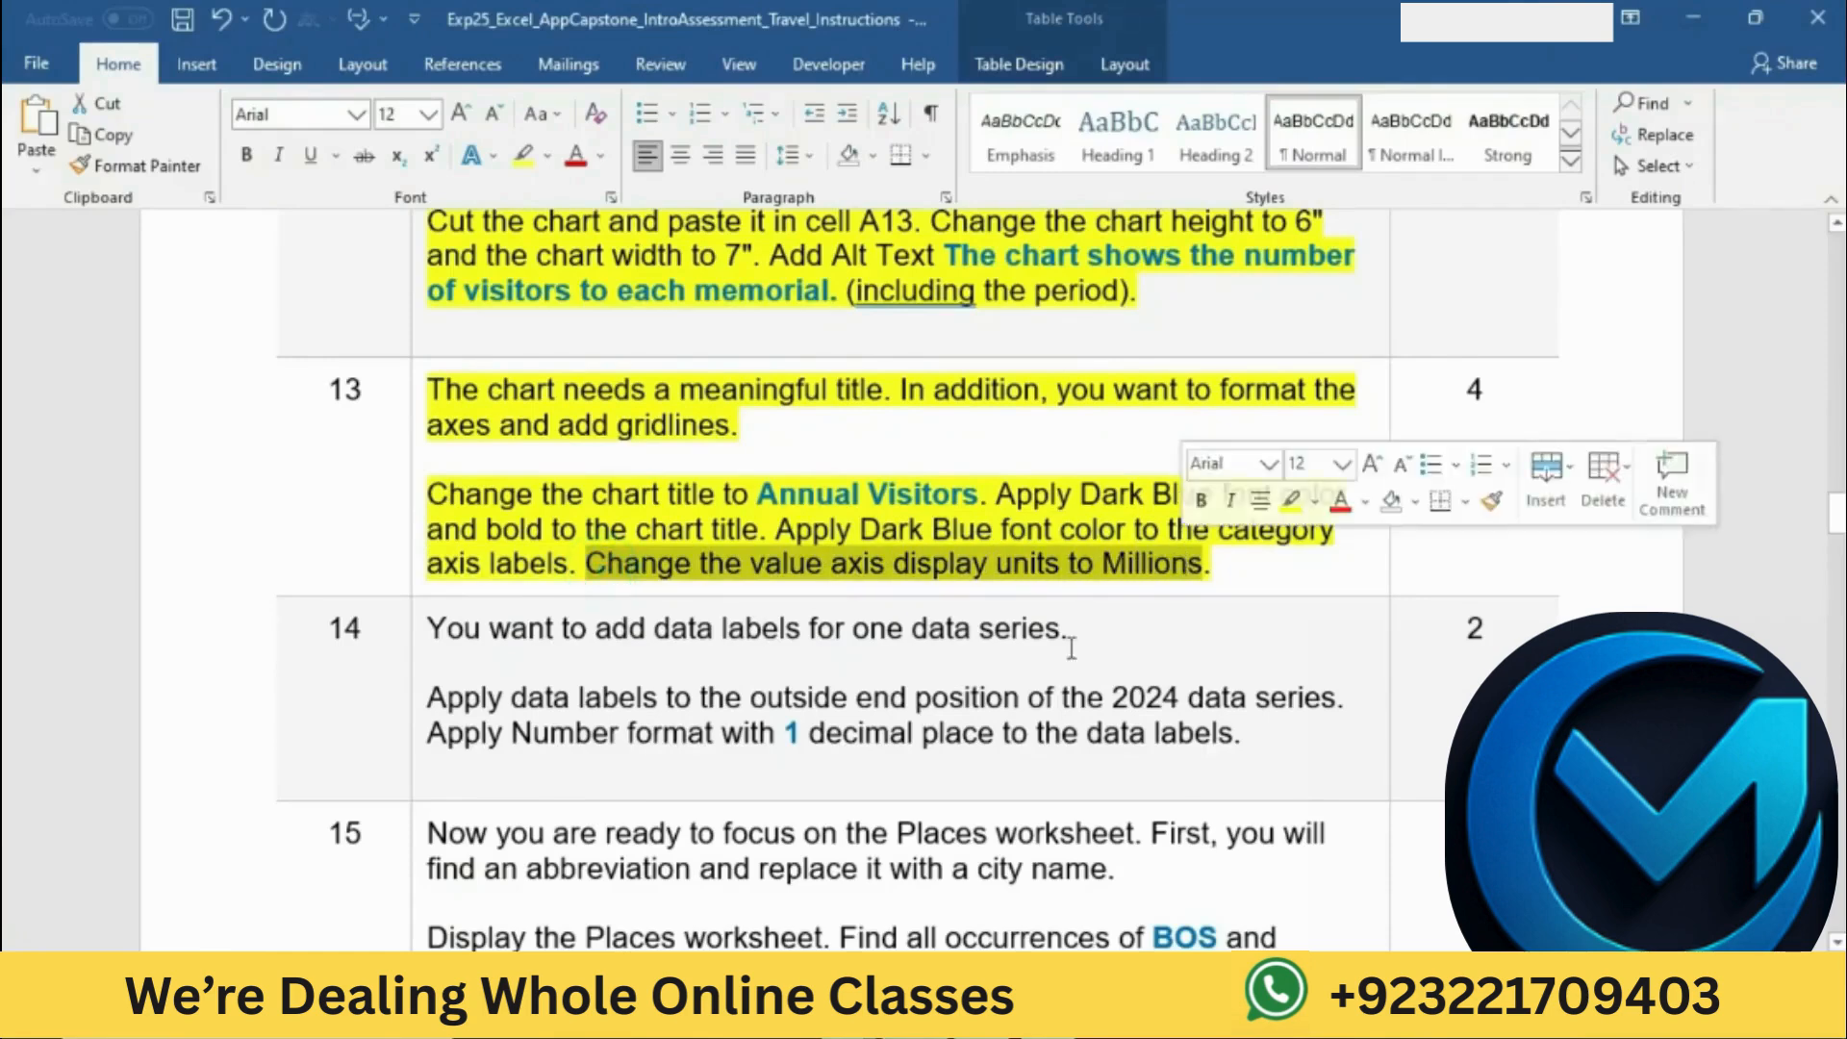
pyautogui.hotkey('alt', 'Tab')
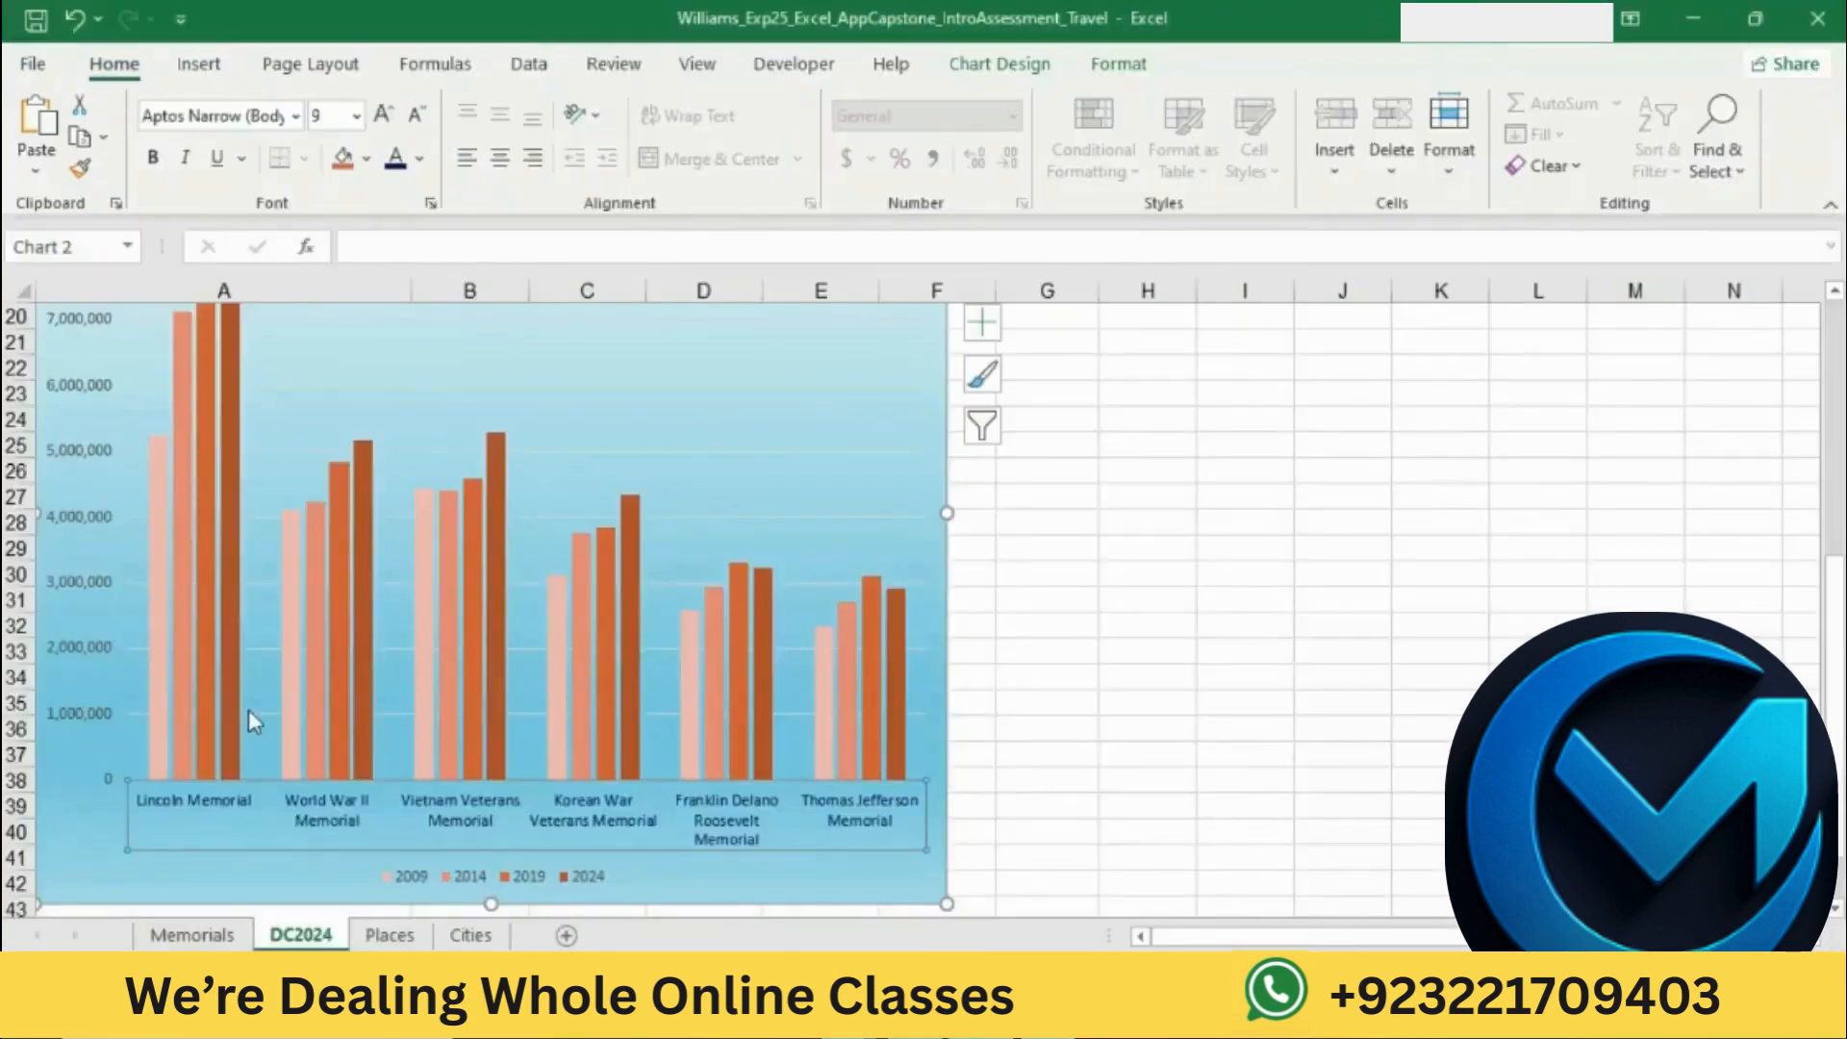
pyautogui.rightClick(97, 711)
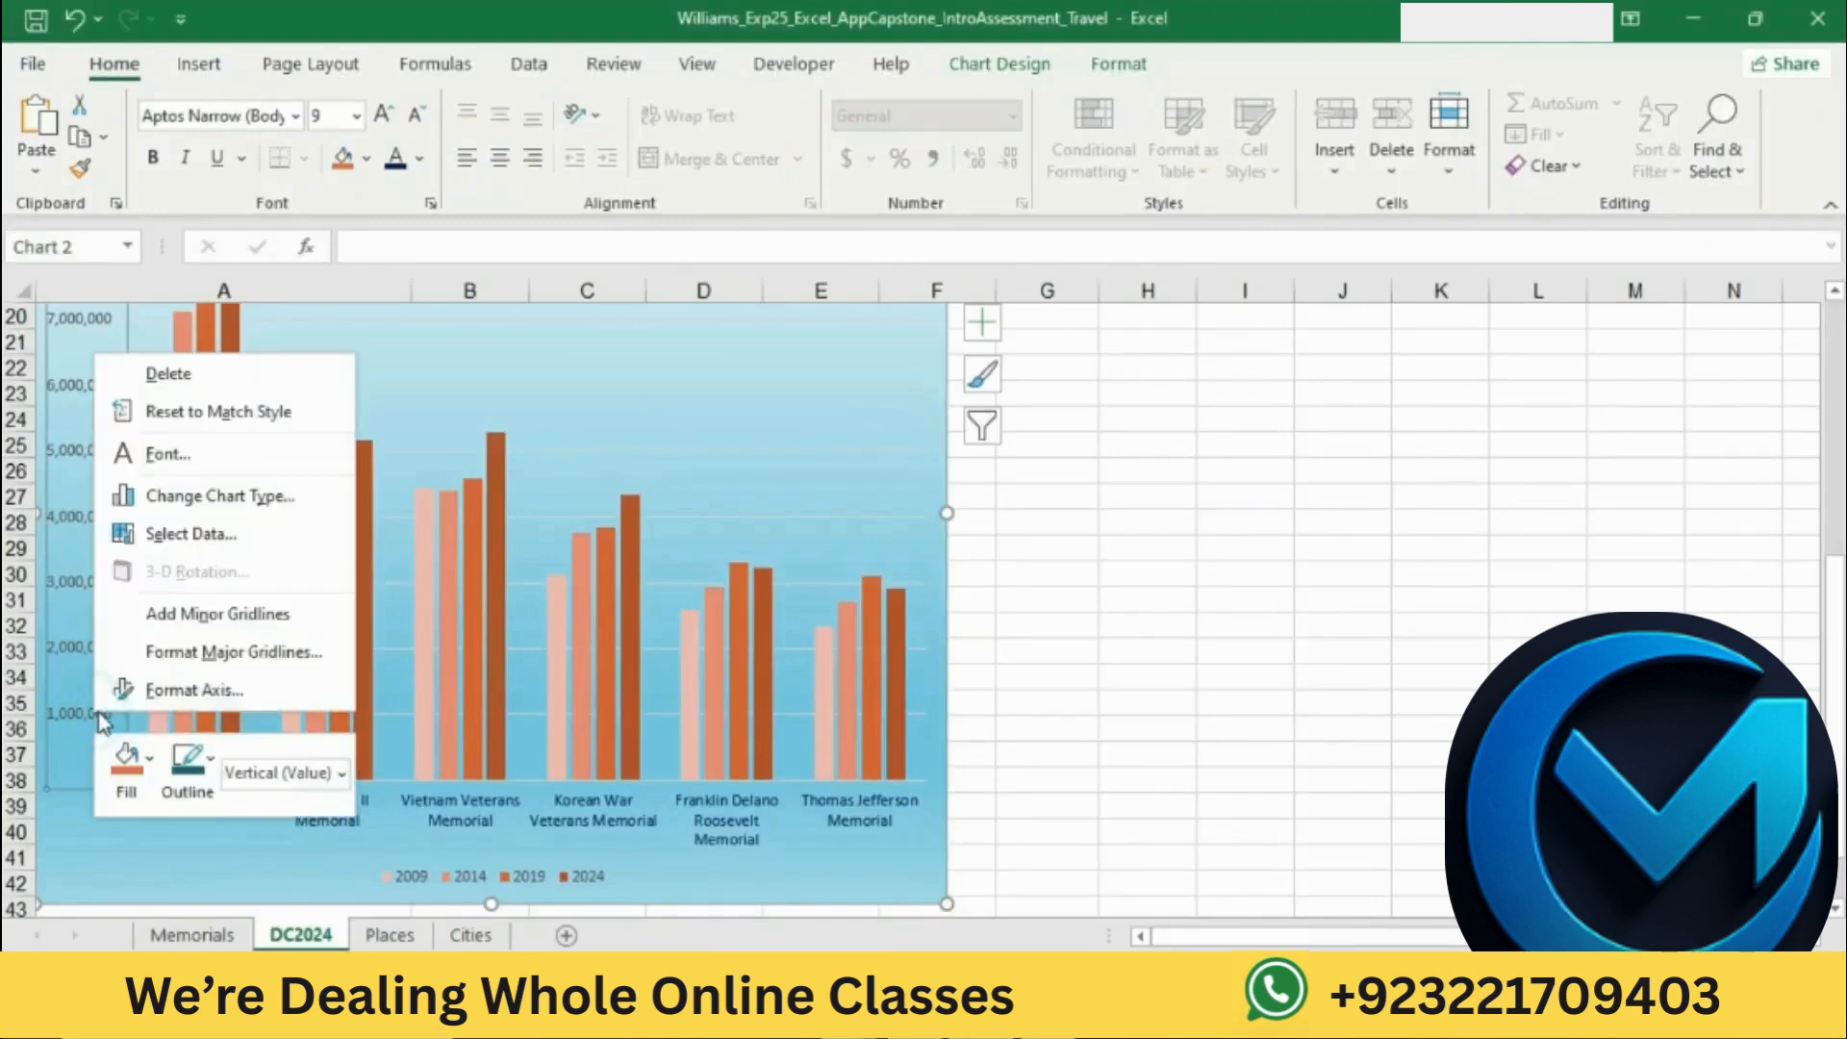
pyautogui.click(189, 690)
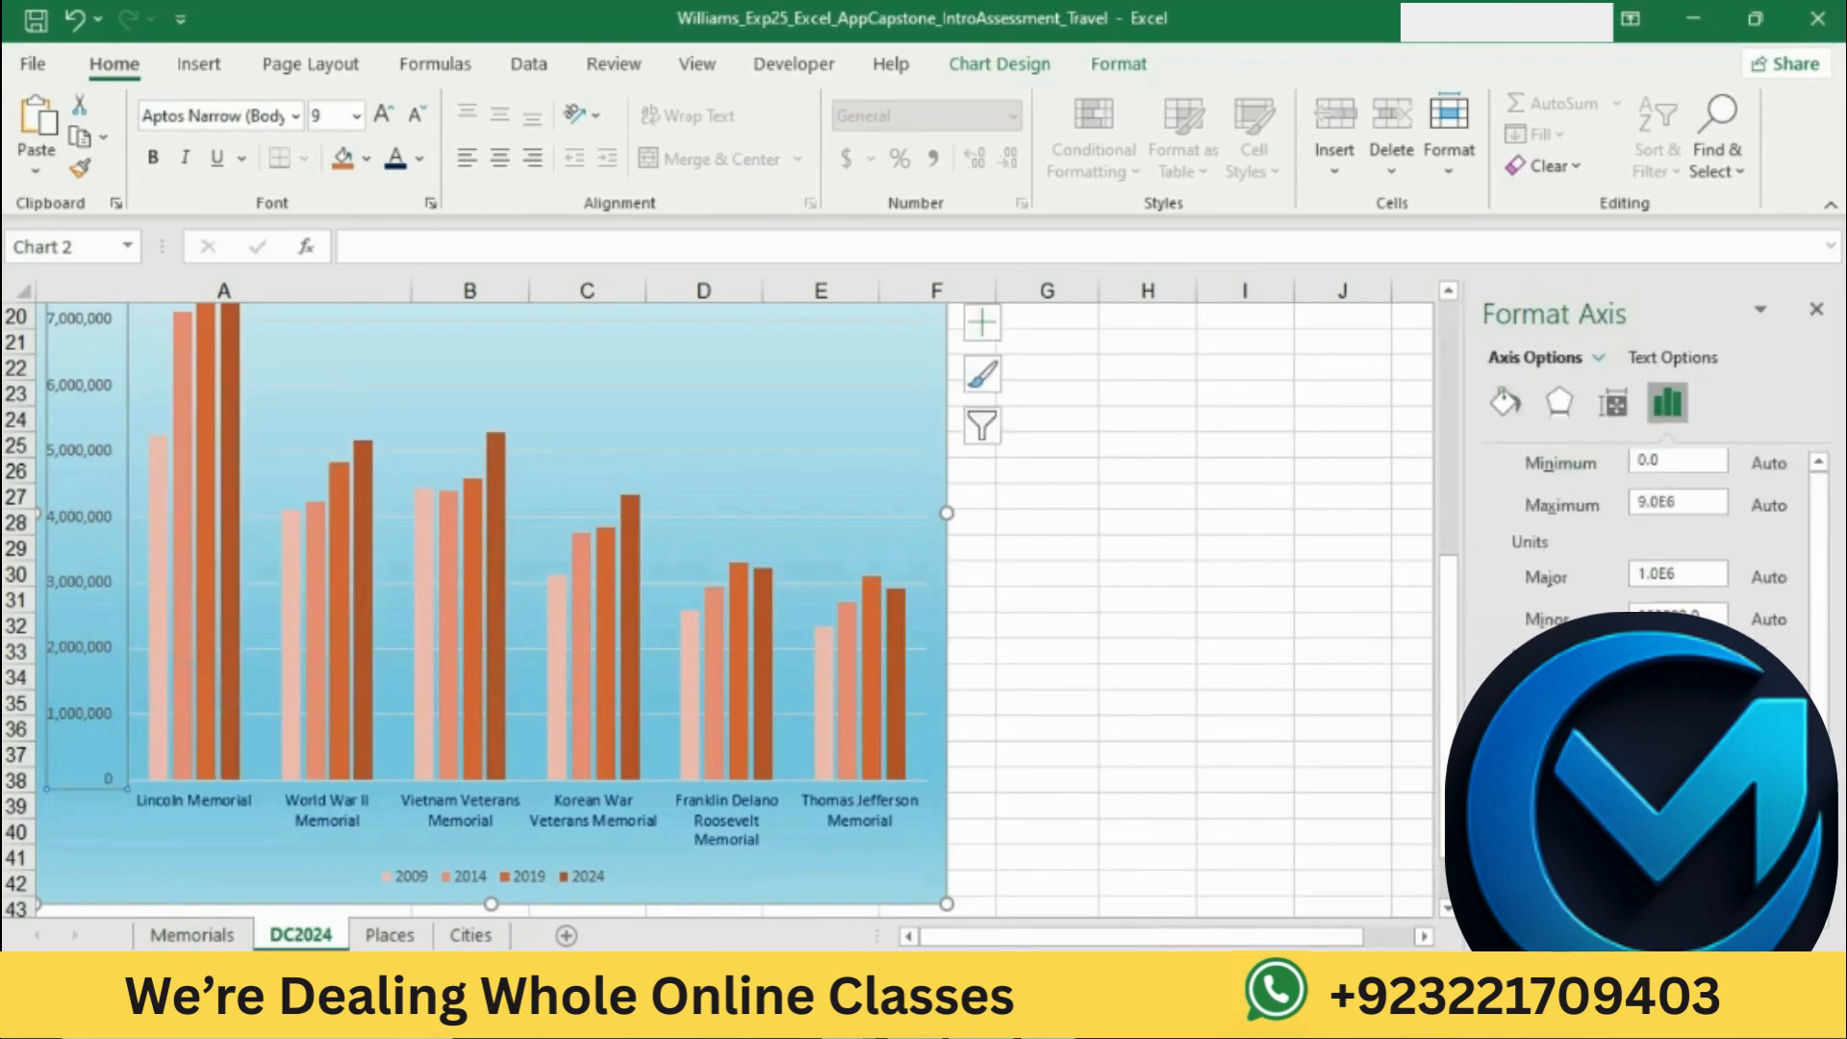
pyautogui.scroll(-2, 1644, 577)
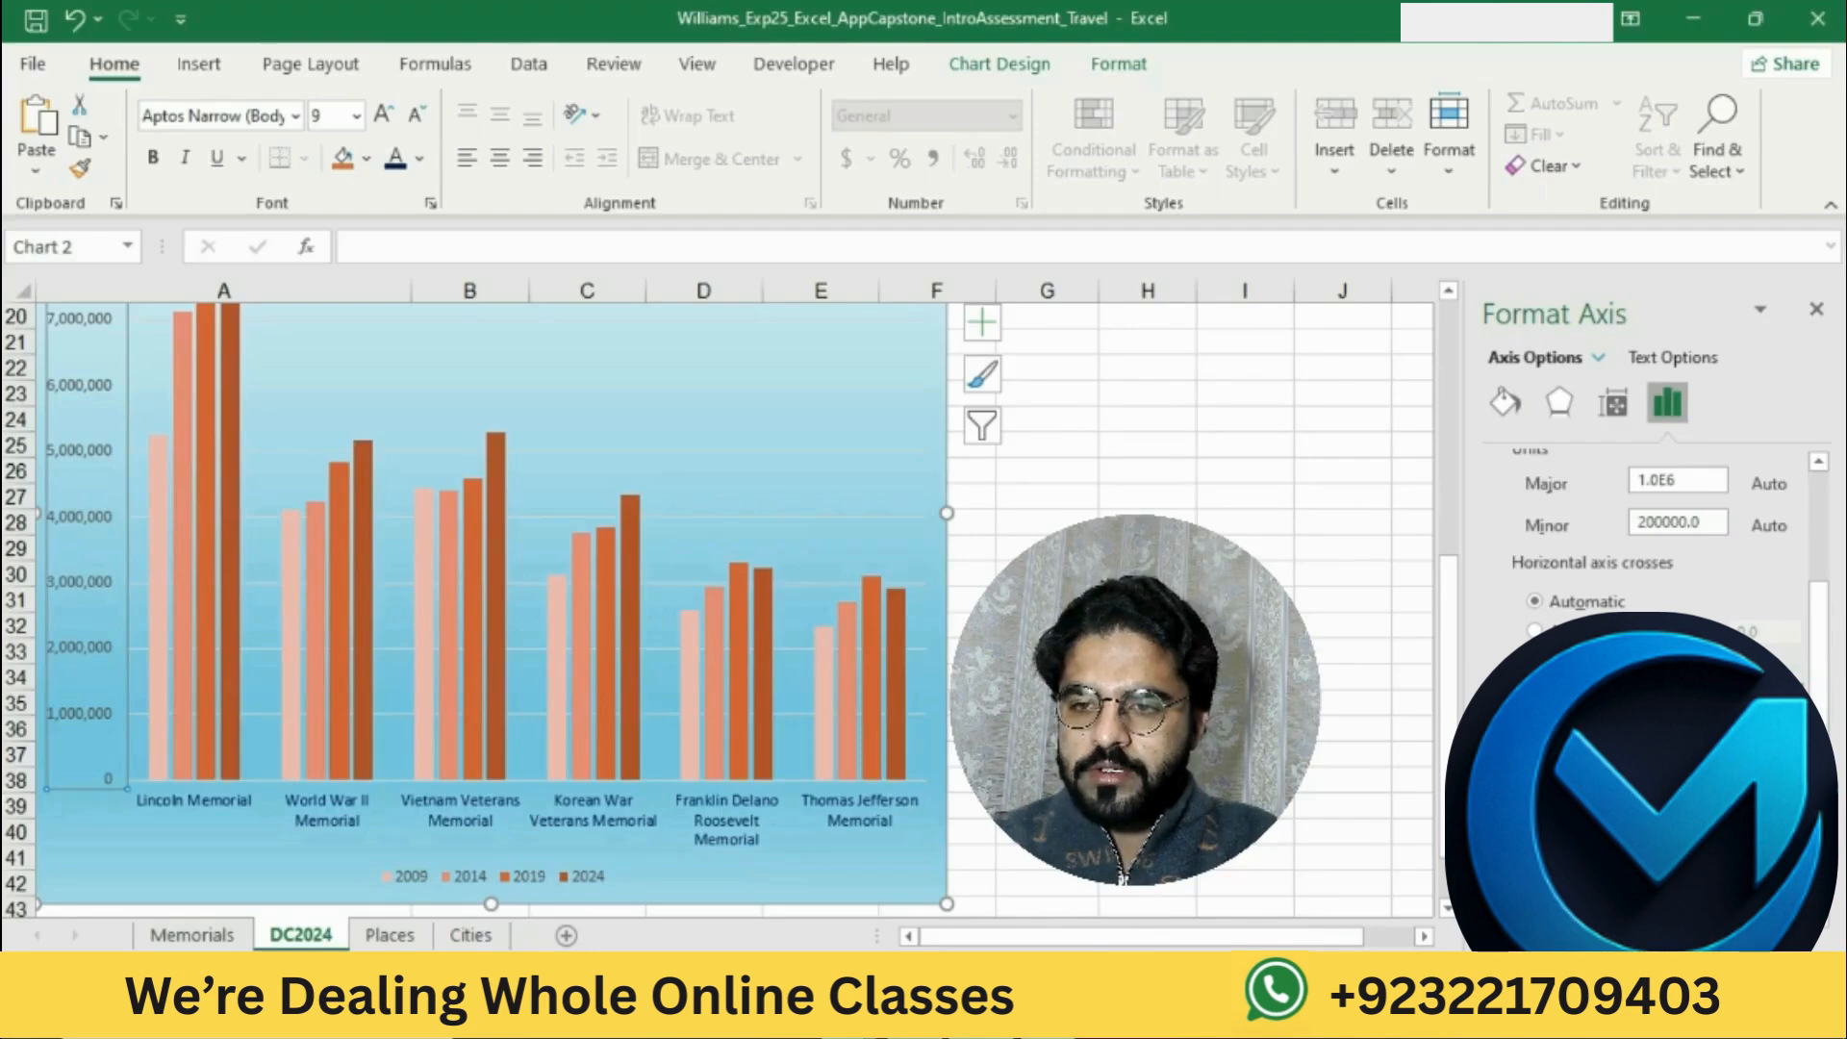
pyautogui.click(1731, 816)
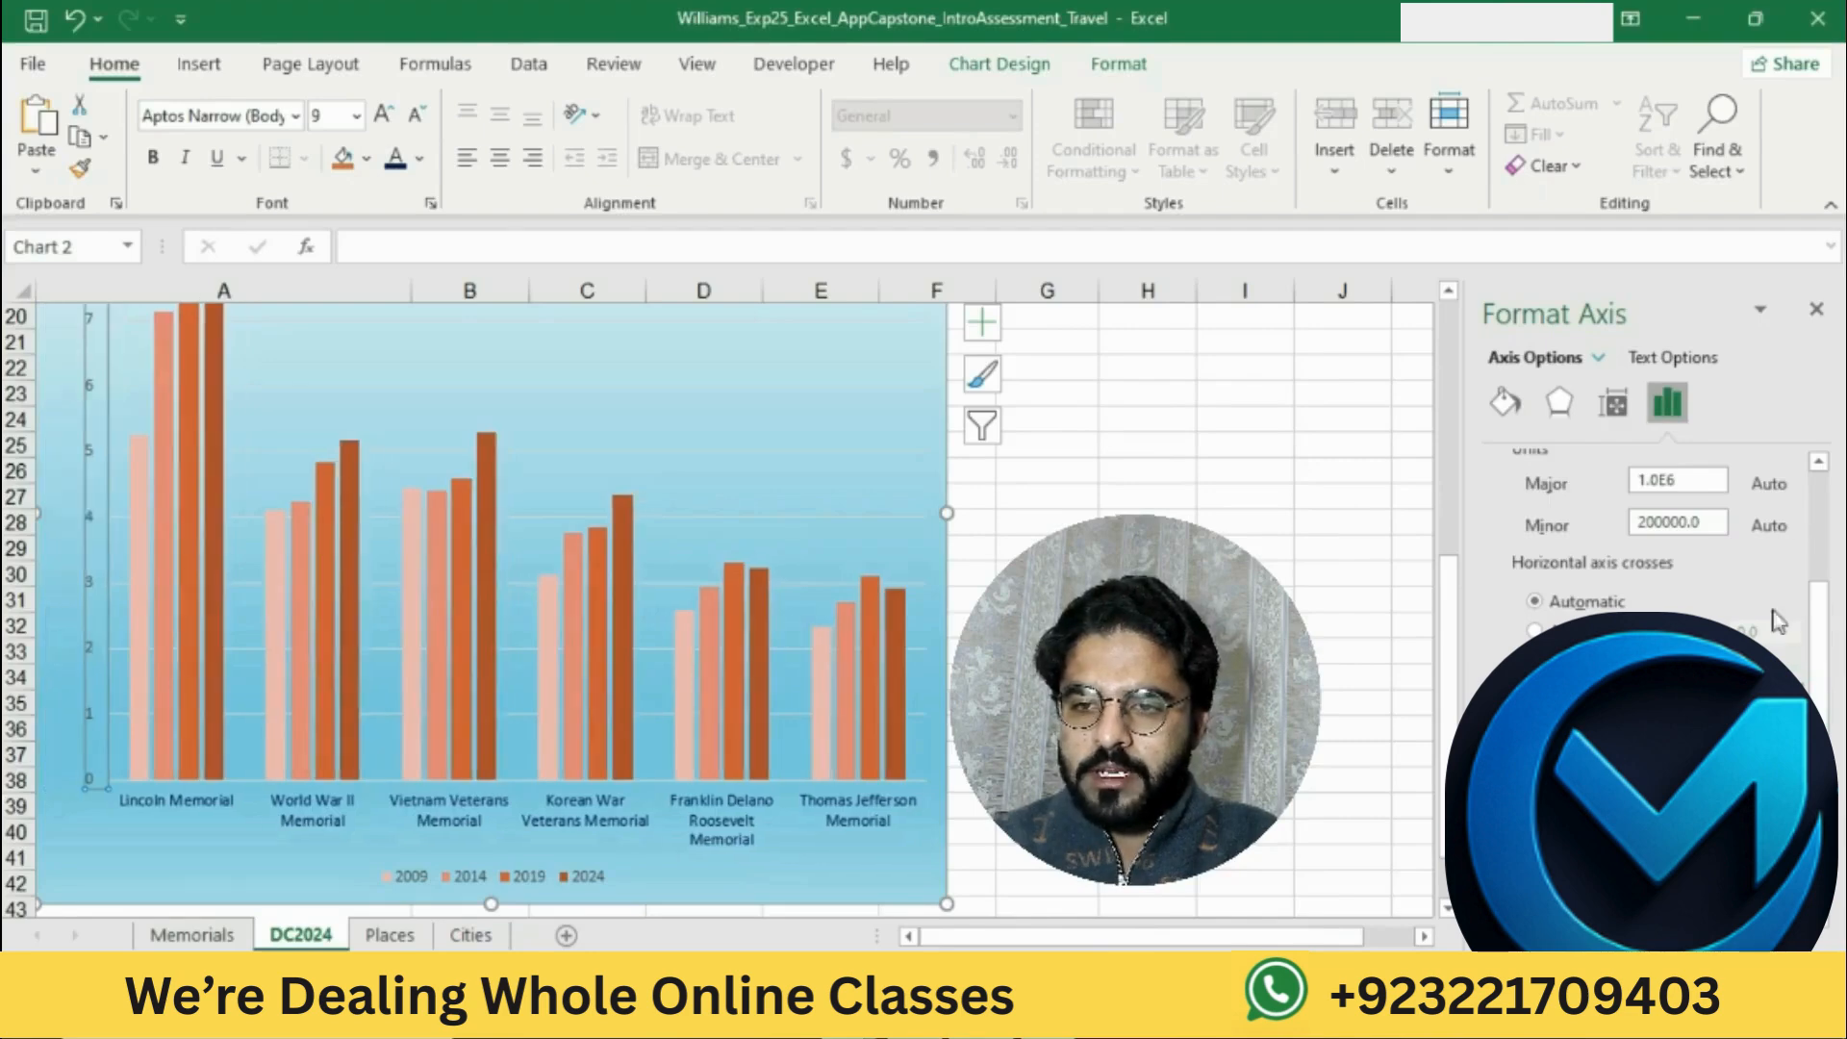
pyautogui.click(1816, 309)
pyautogui.click(1395, 651)
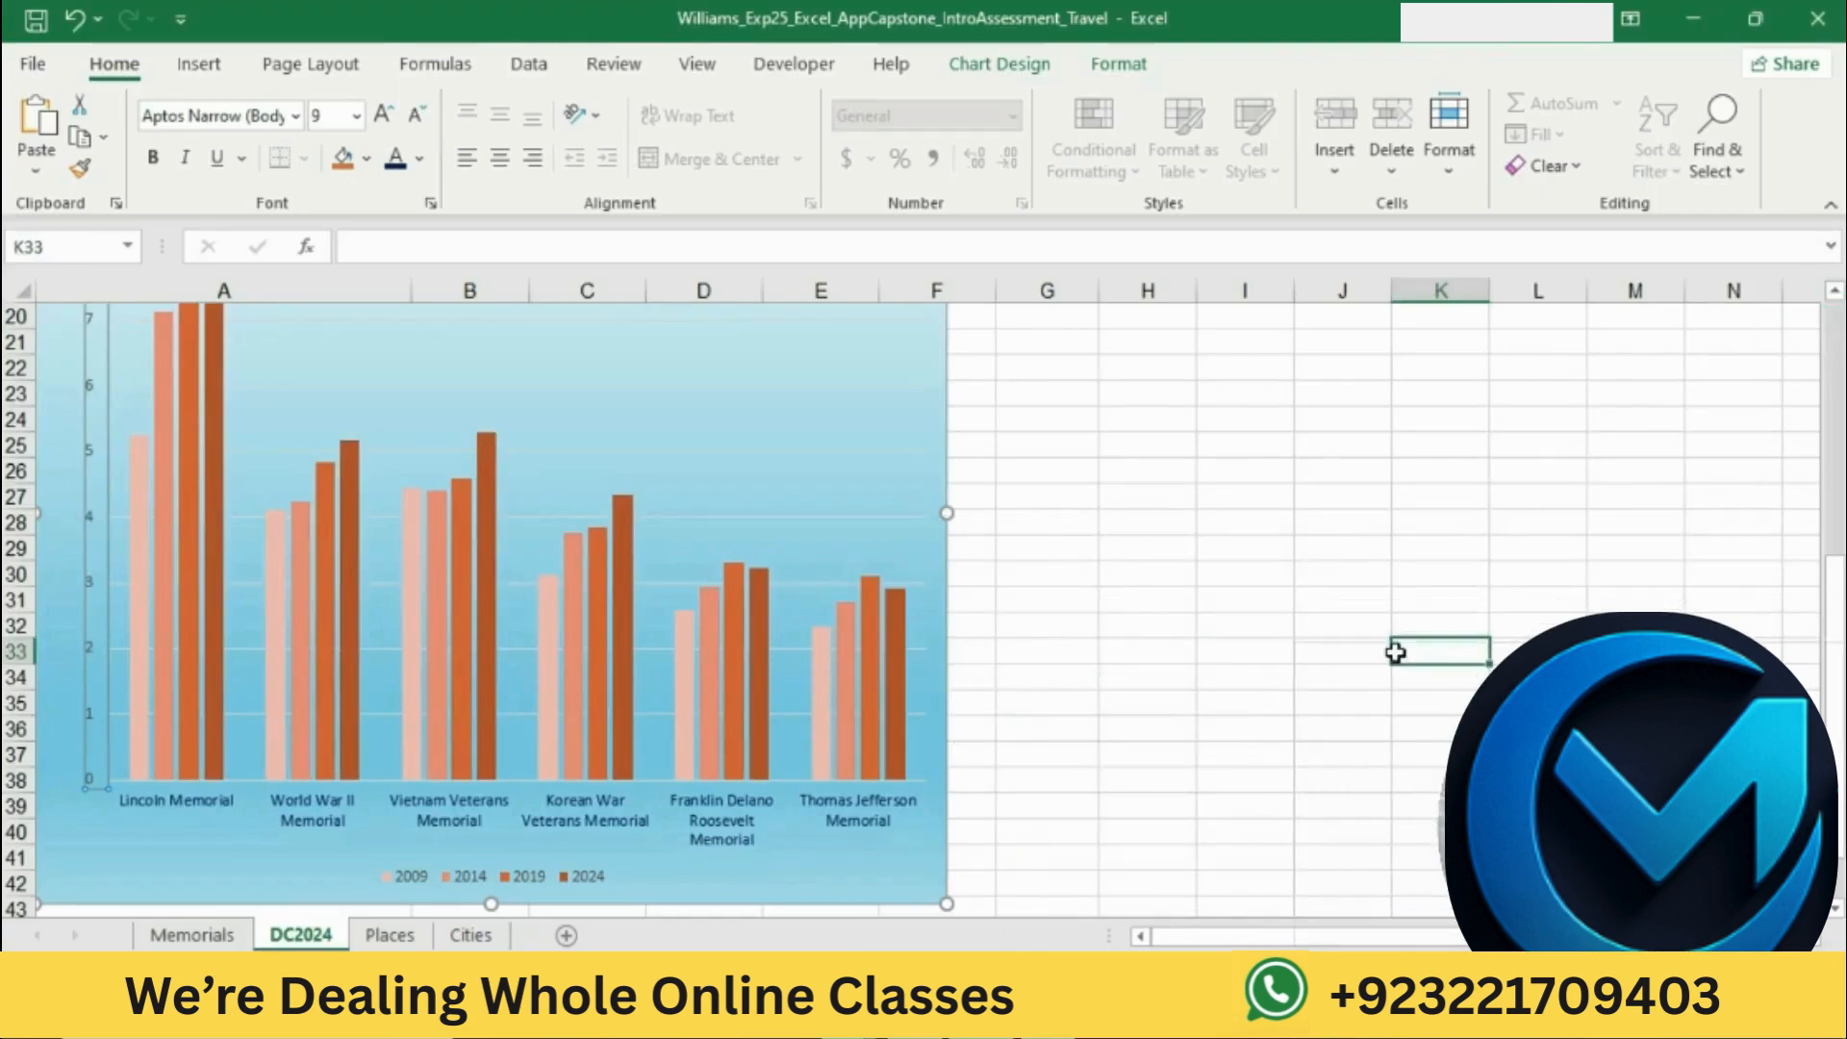
pyautogui.click(1394, 651)
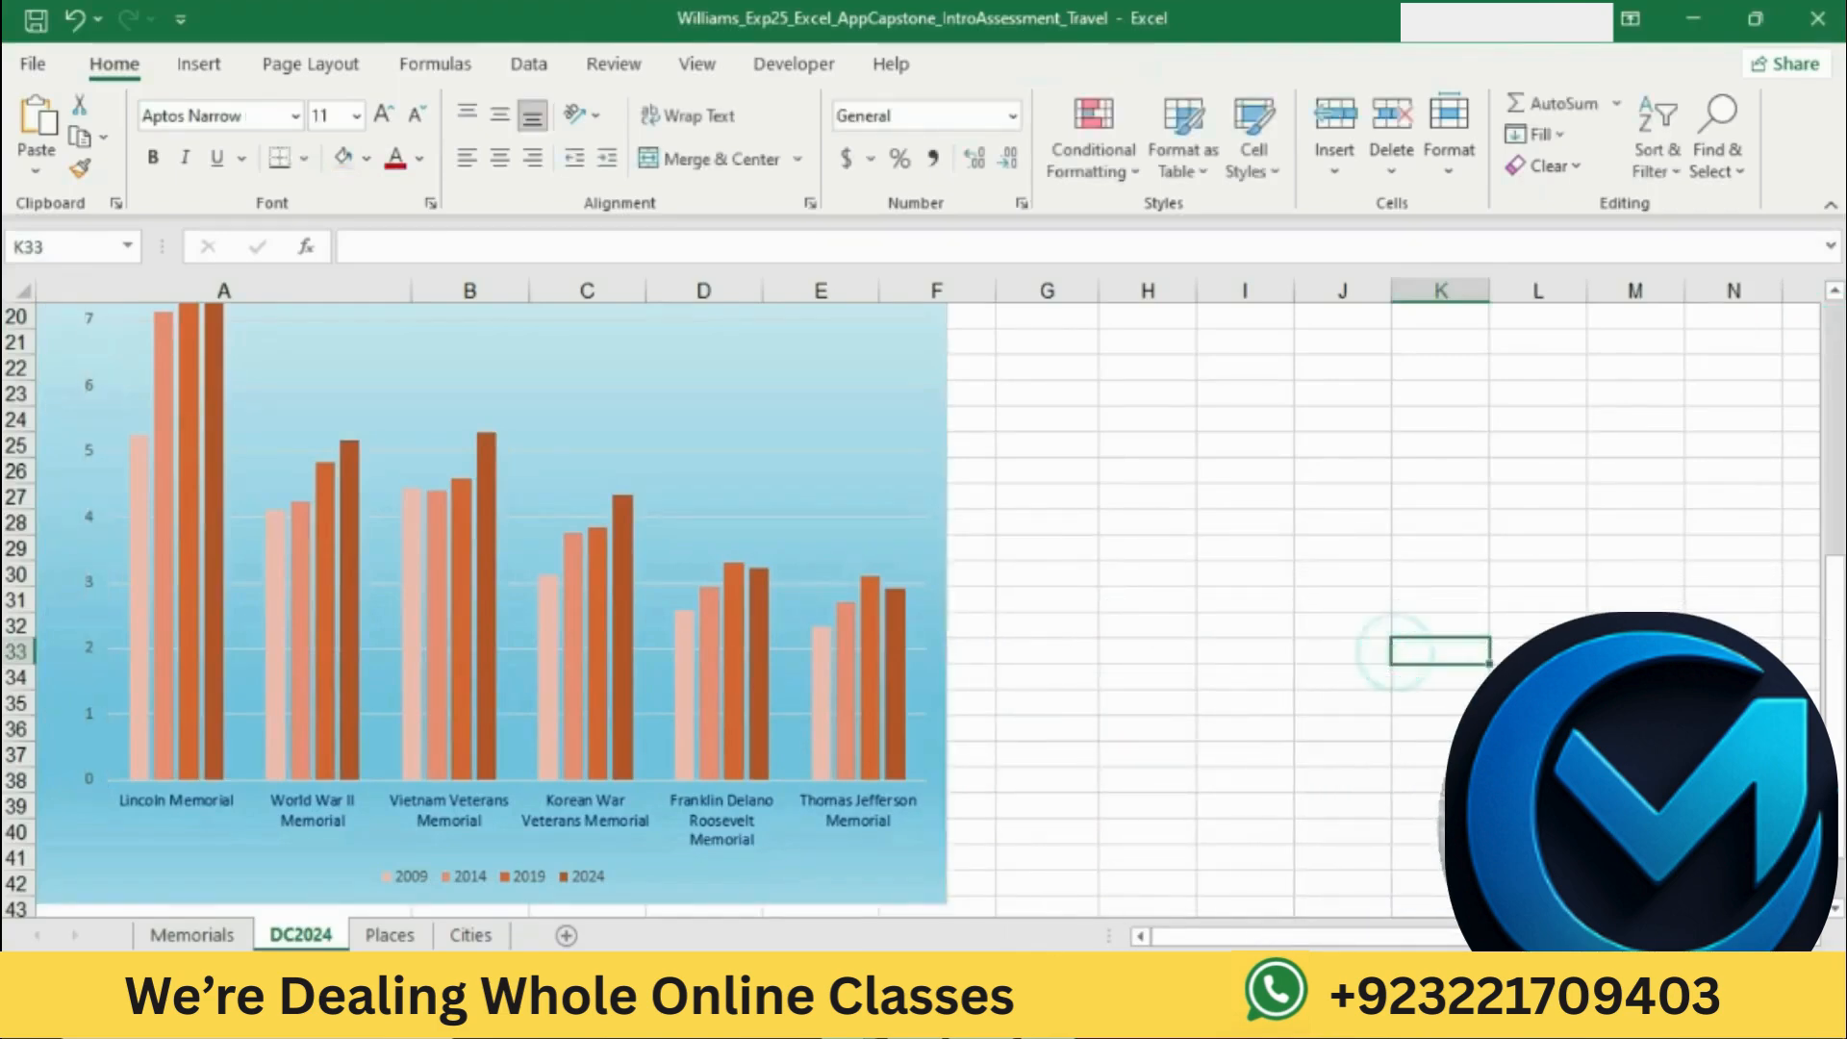
# Step: Switch to Word and highlight the step 14 text about data labels in yellow
pyautogui.hotkey('alt', 'Tab')
pyautogui.click(881, 500)
pyautogui.scroll(-3, 879, 495)
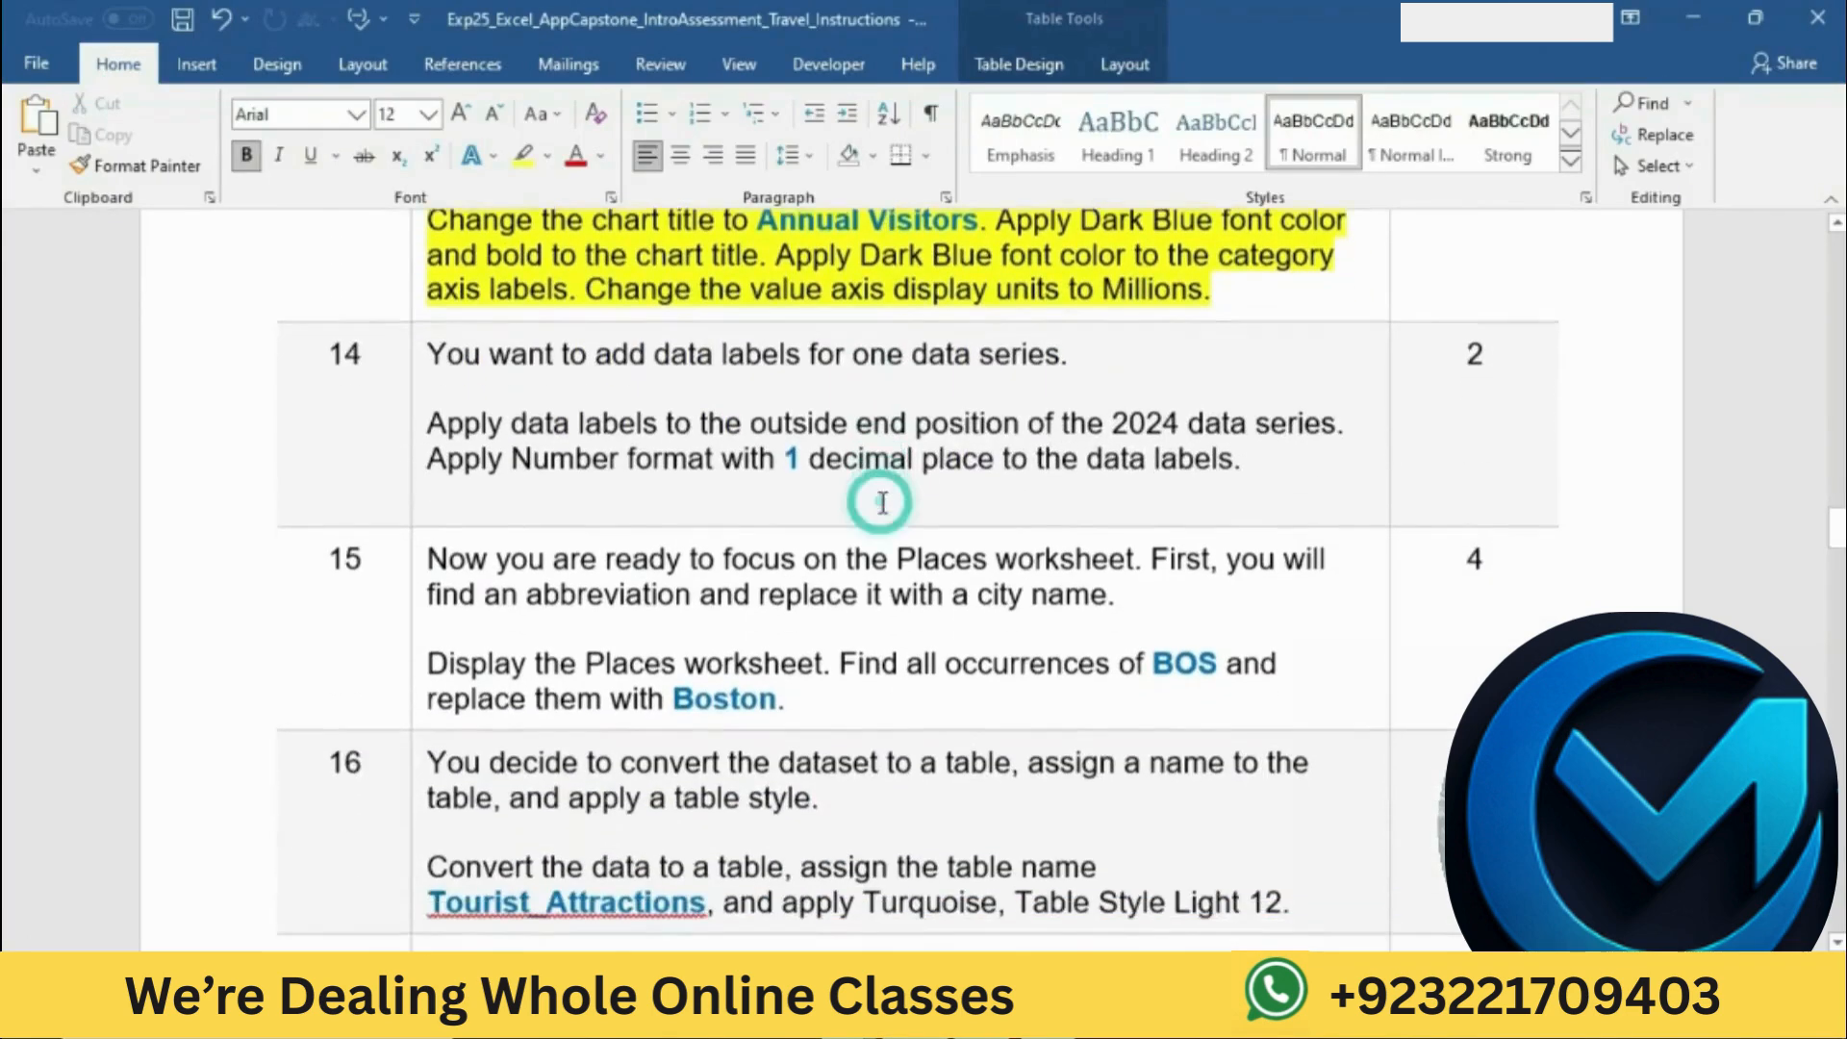
pyautogui.click(419, 359)
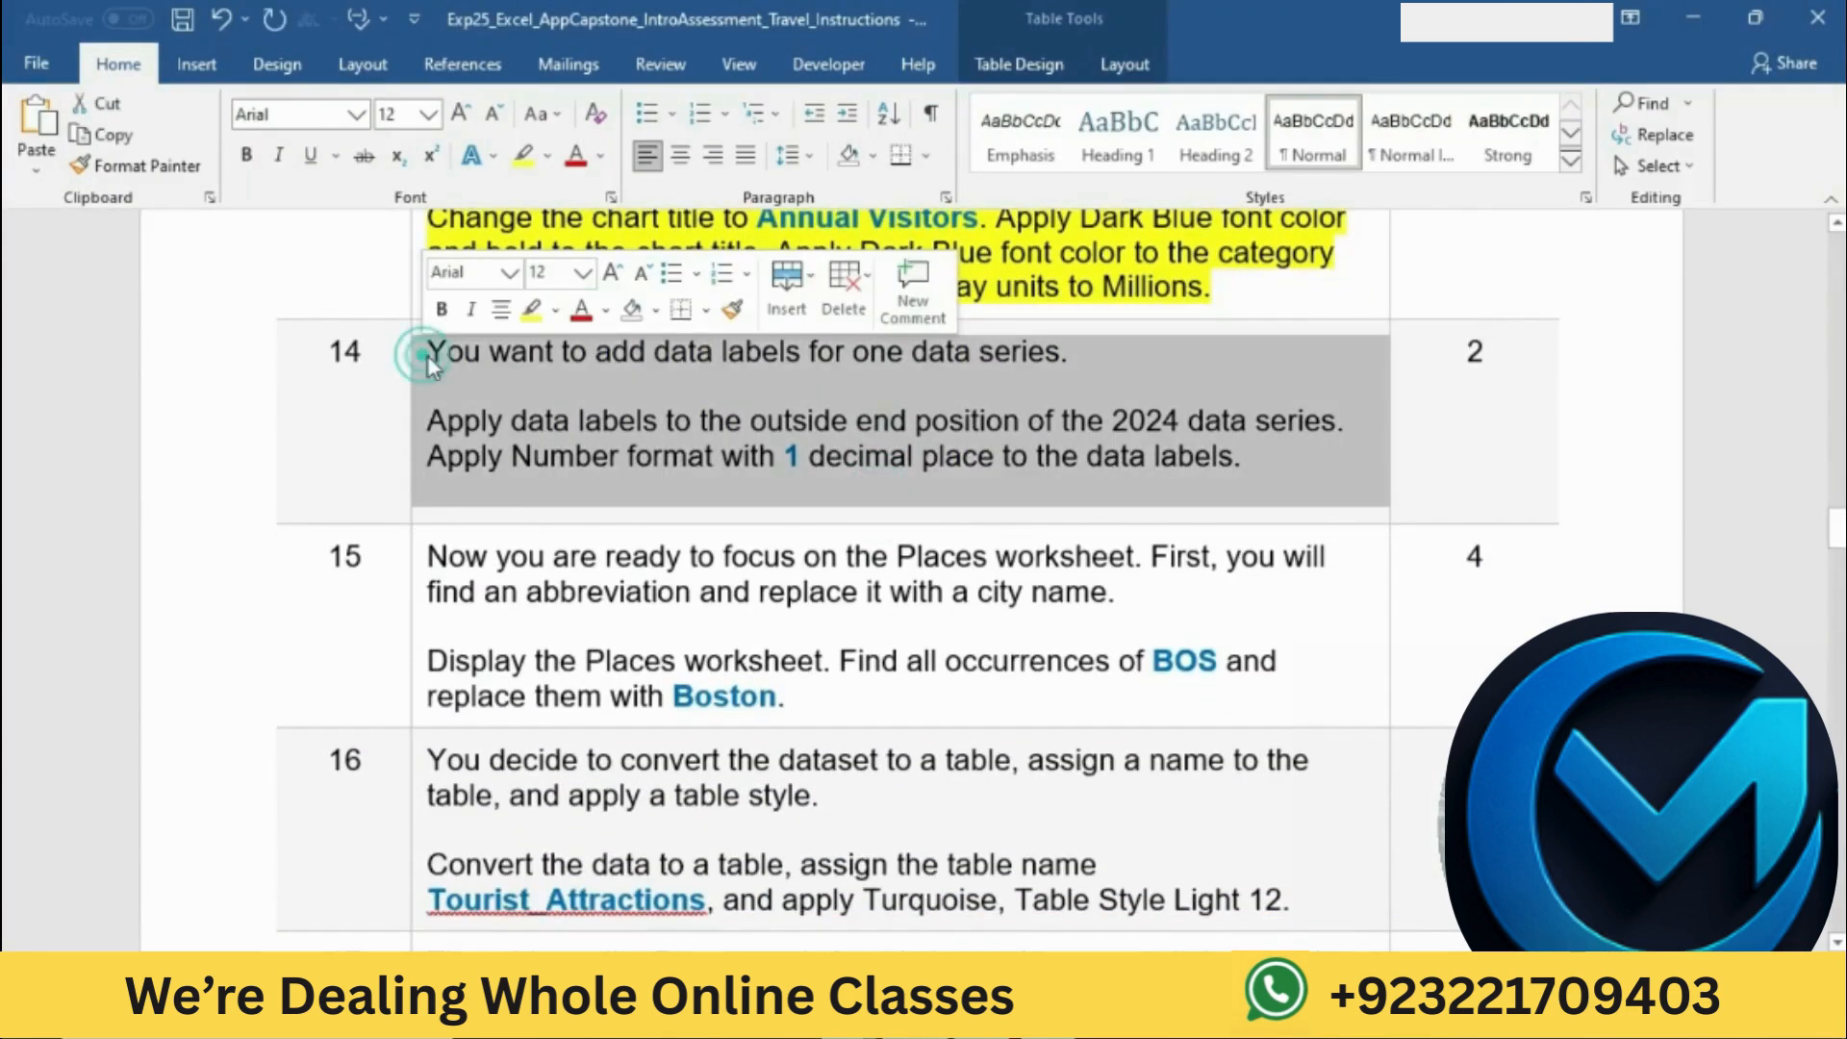
pyautogui.click(534, 309)
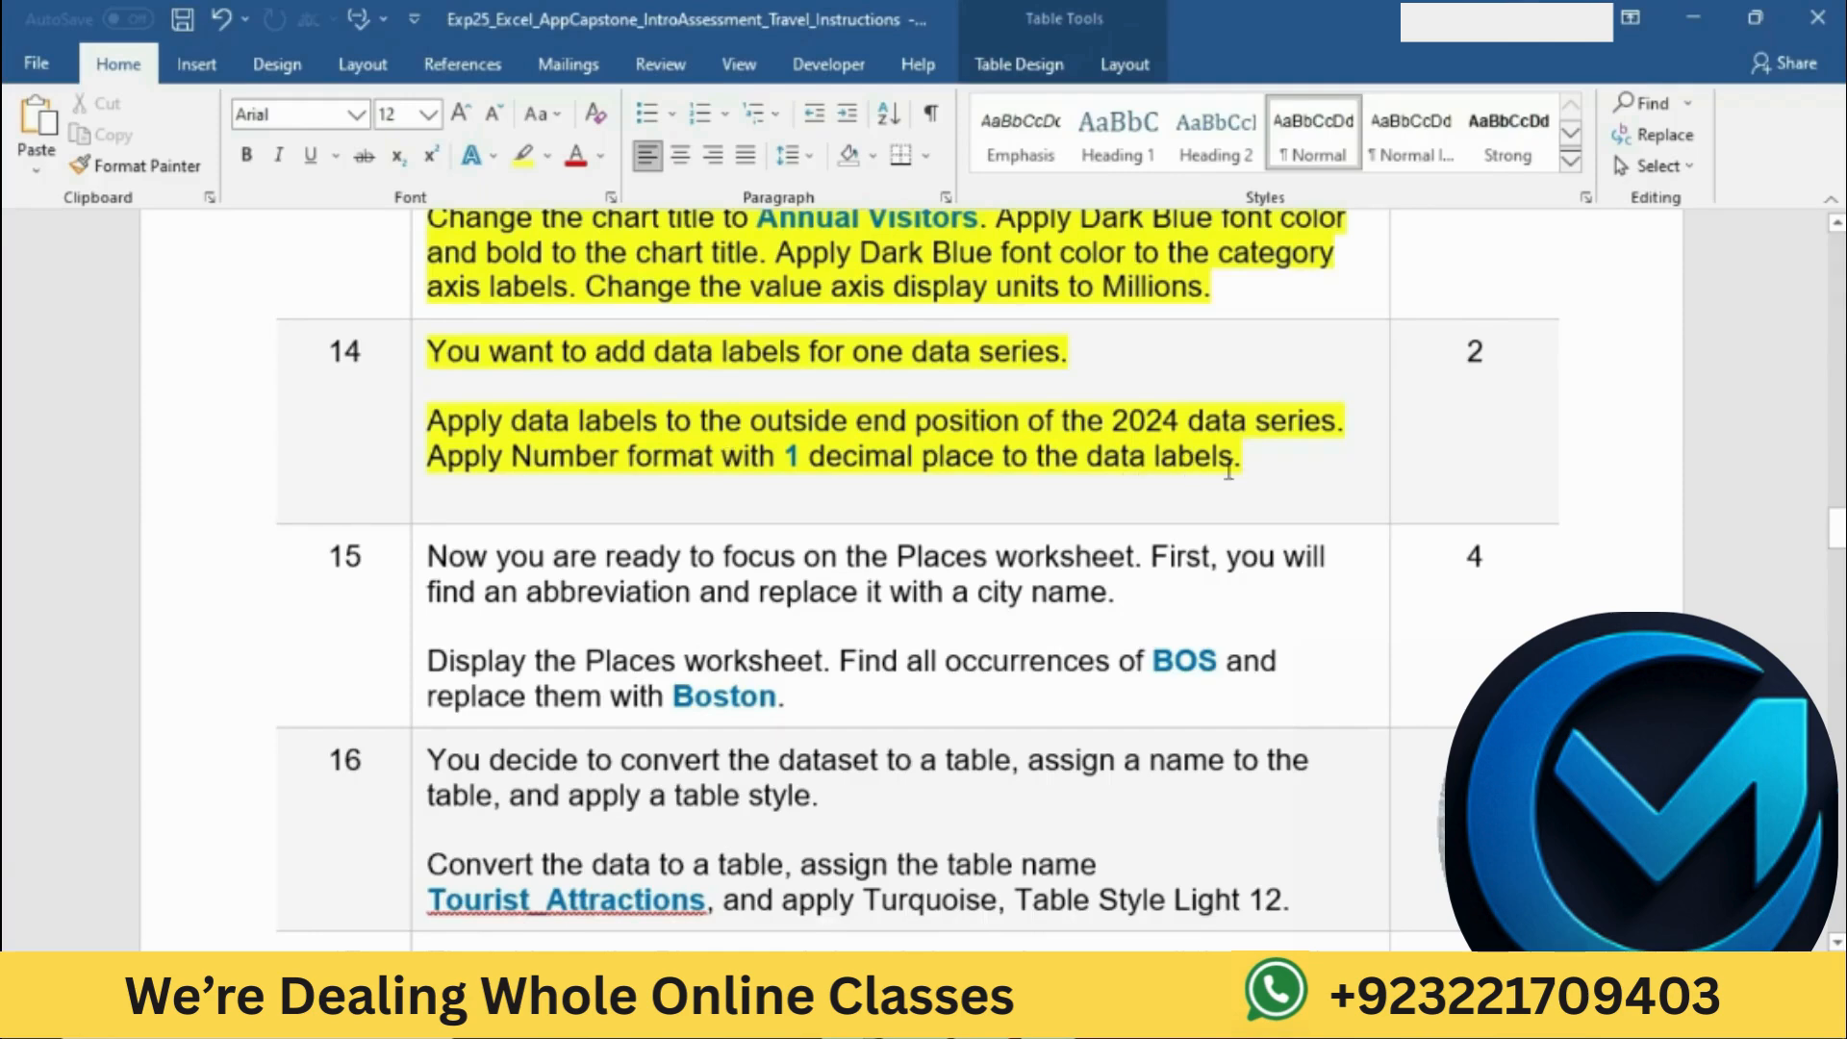
# Step: Consult the data label position instruction in Word and add Outside End data labels to the chart's 2024 series in Excel
pyautogui.moveTo(440, 415); pyautogui.dragTo(1116, 420)
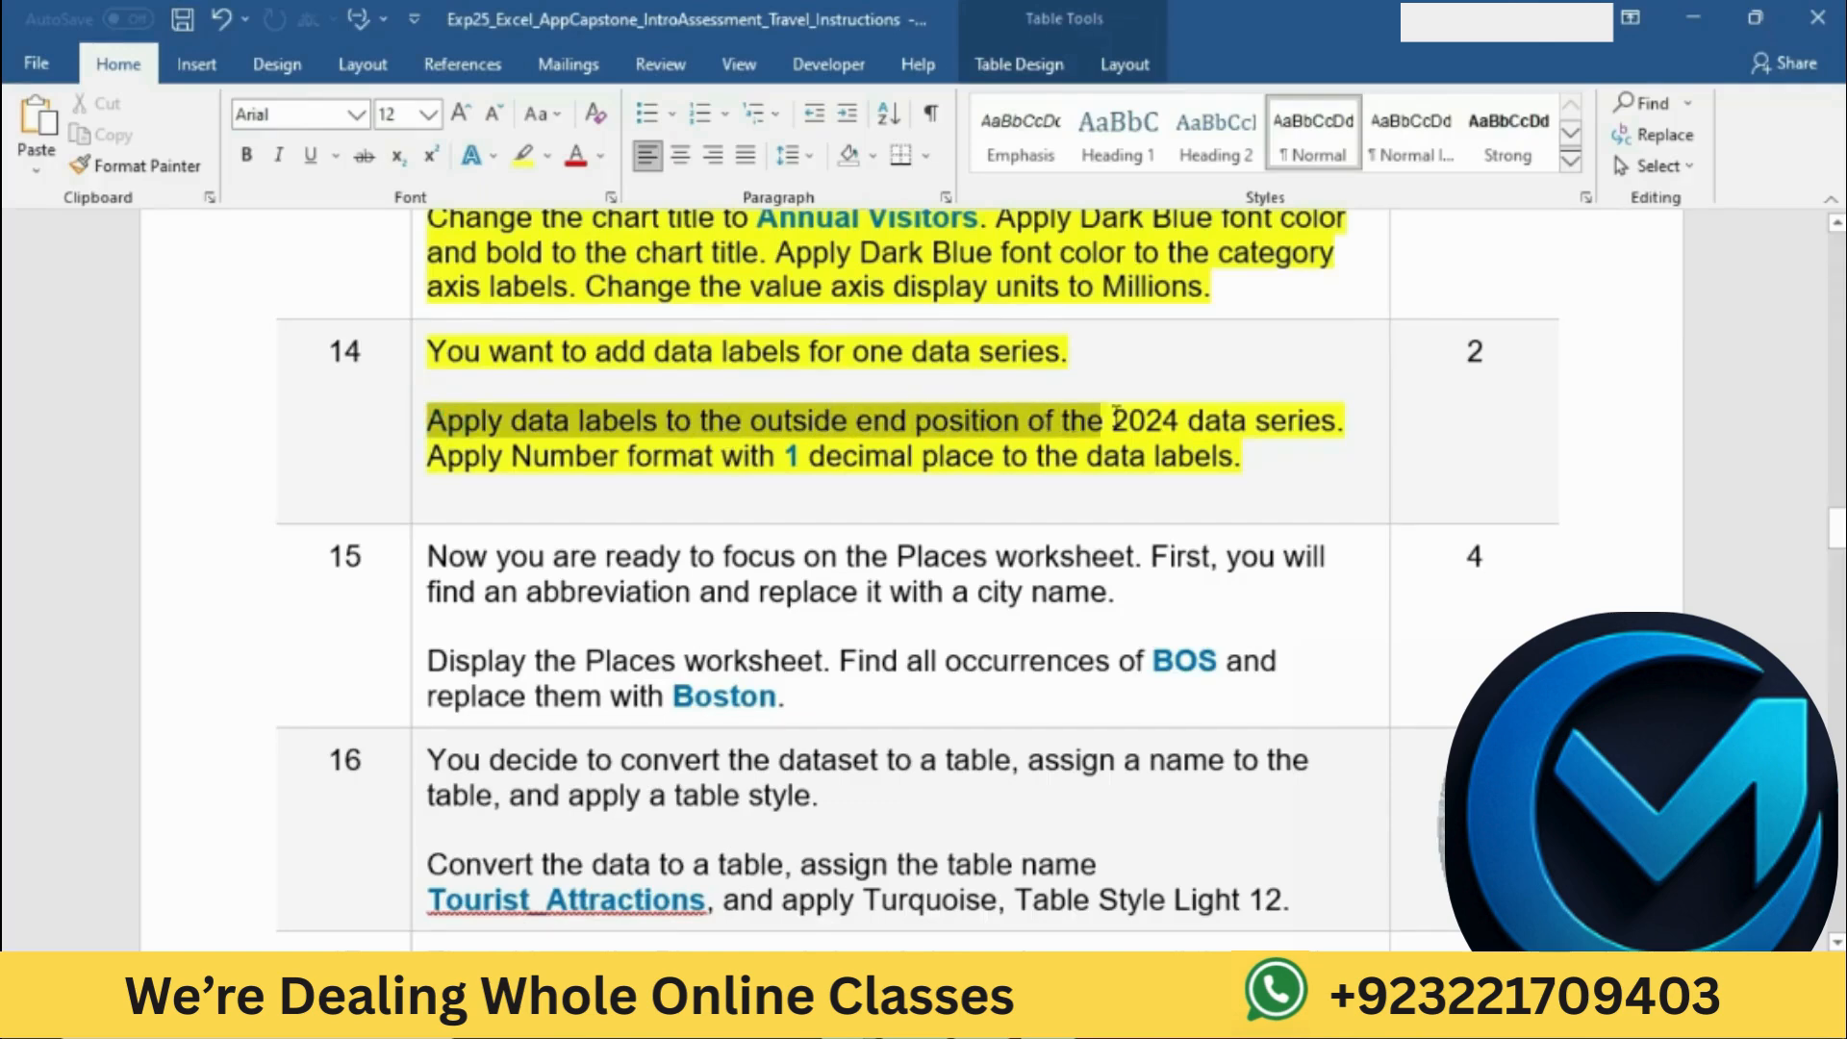
pyautogui.moveTo(1115, 420); pyautogui.dragTo(1345, 421)
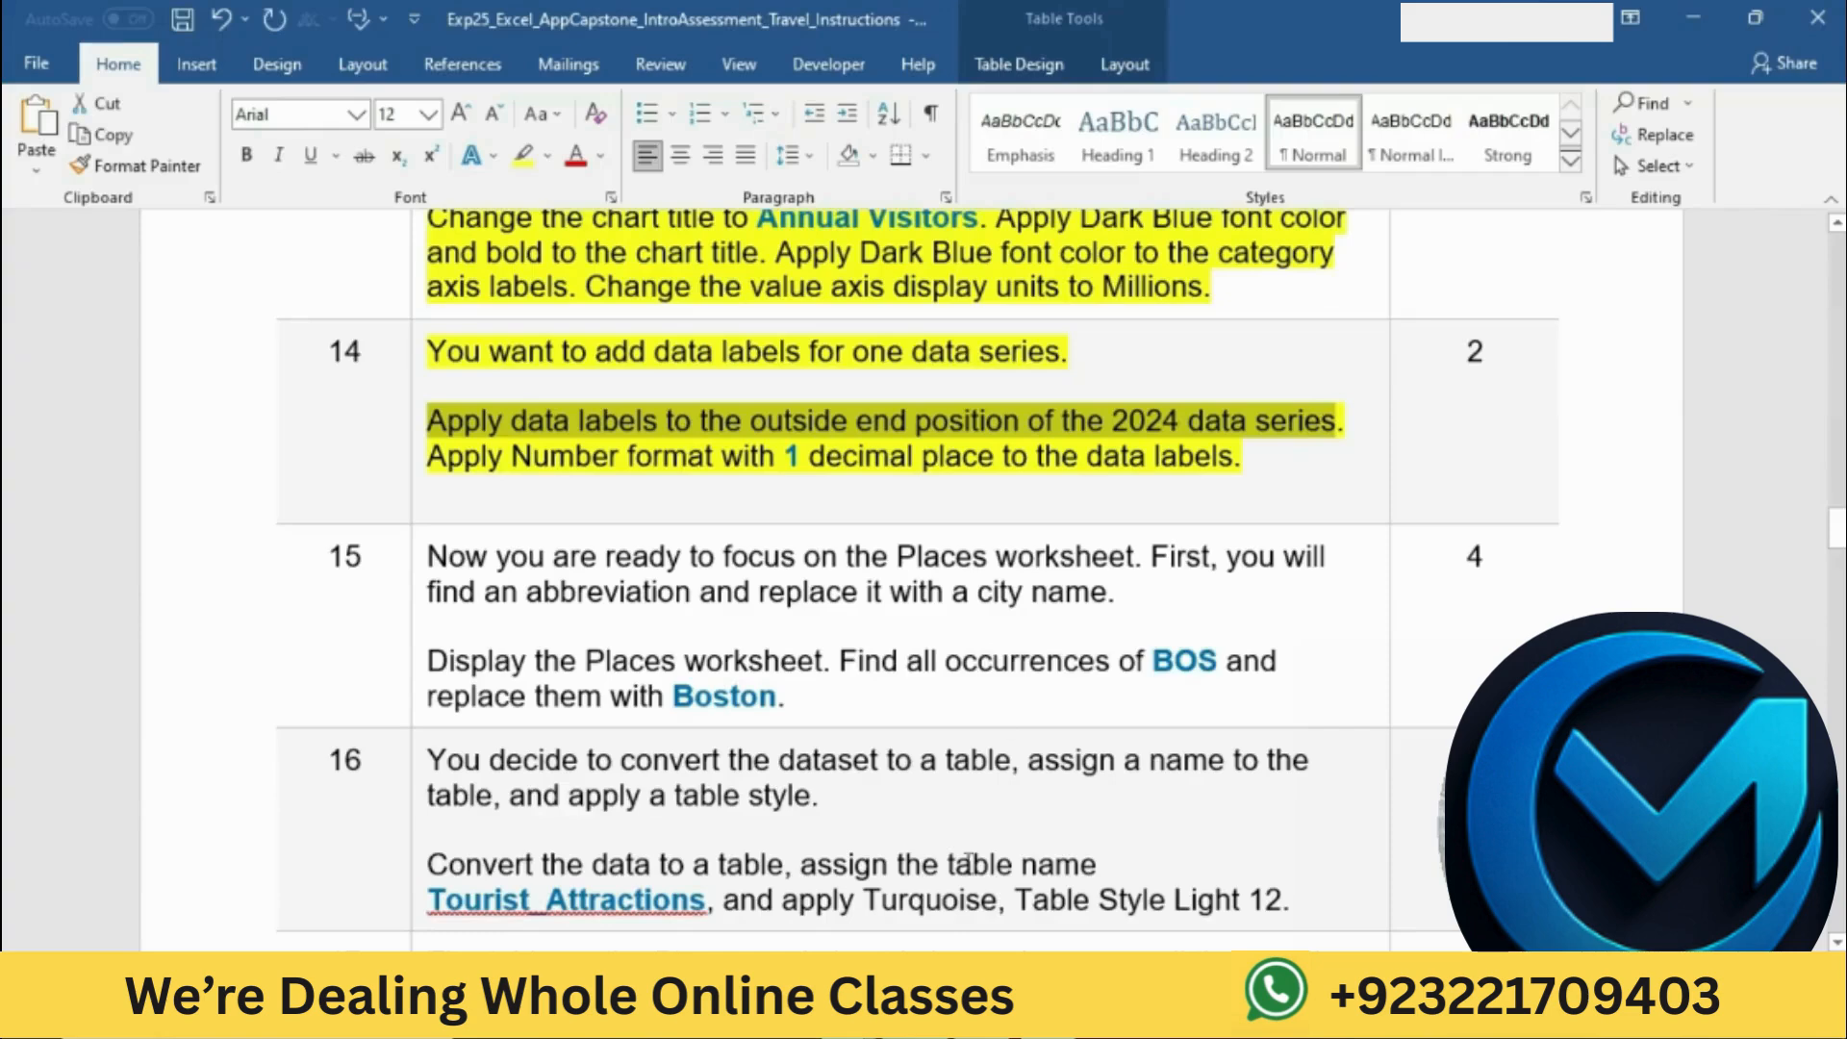
pyautogui.hotkey('alt', 'Tab')
pyautogui.scroll(-1, 963, 631)
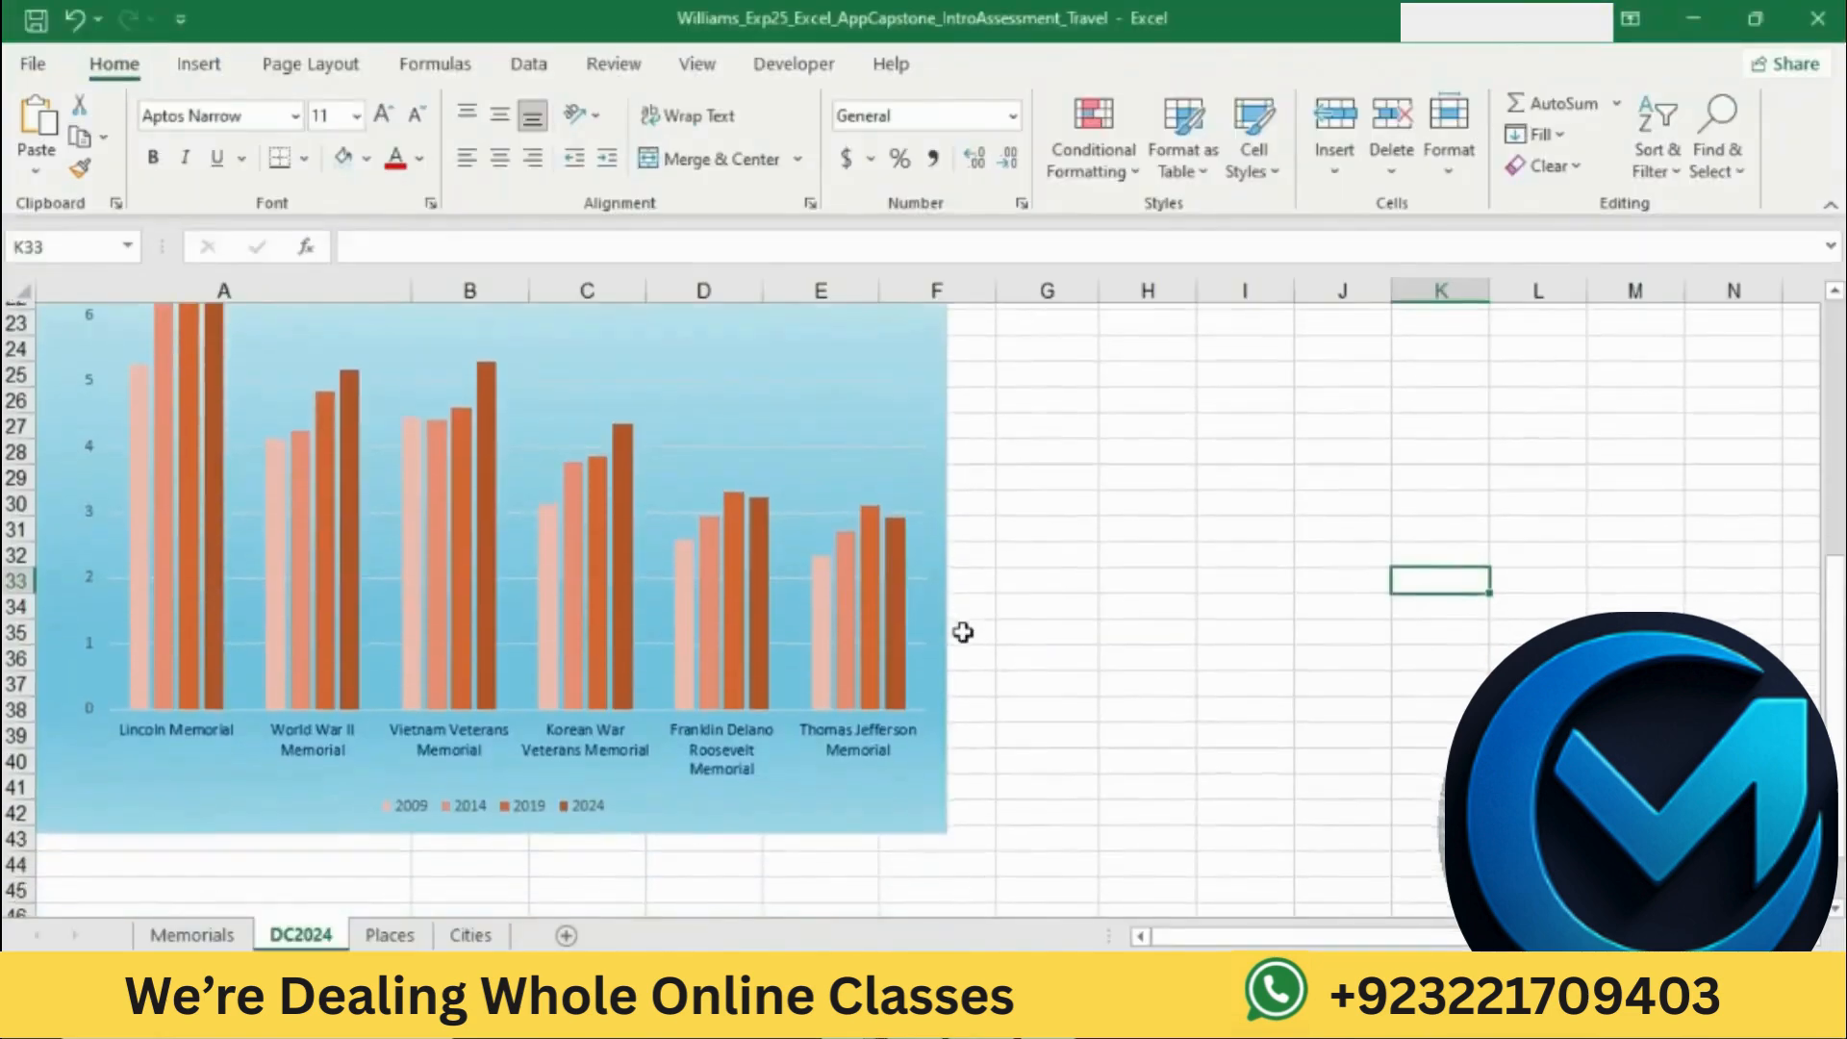
pyautogui.click(902, 649)
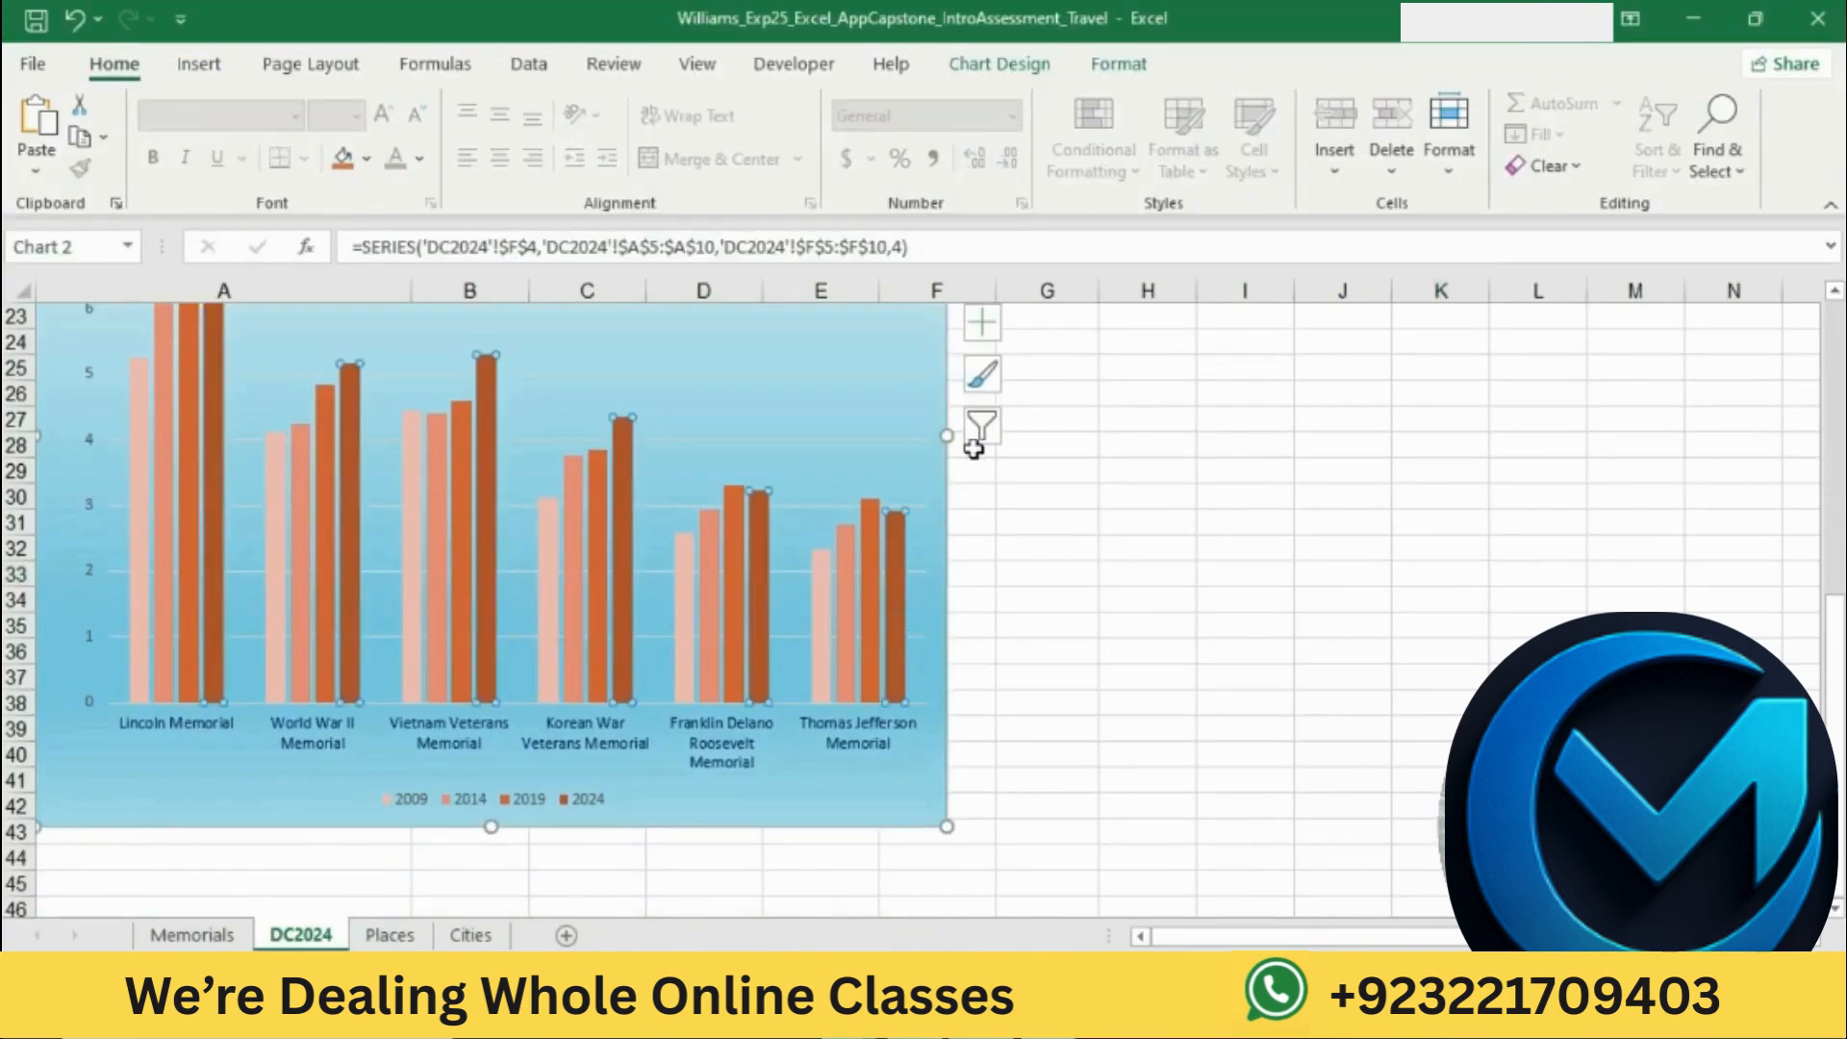
pyautogui.click(981, 321)
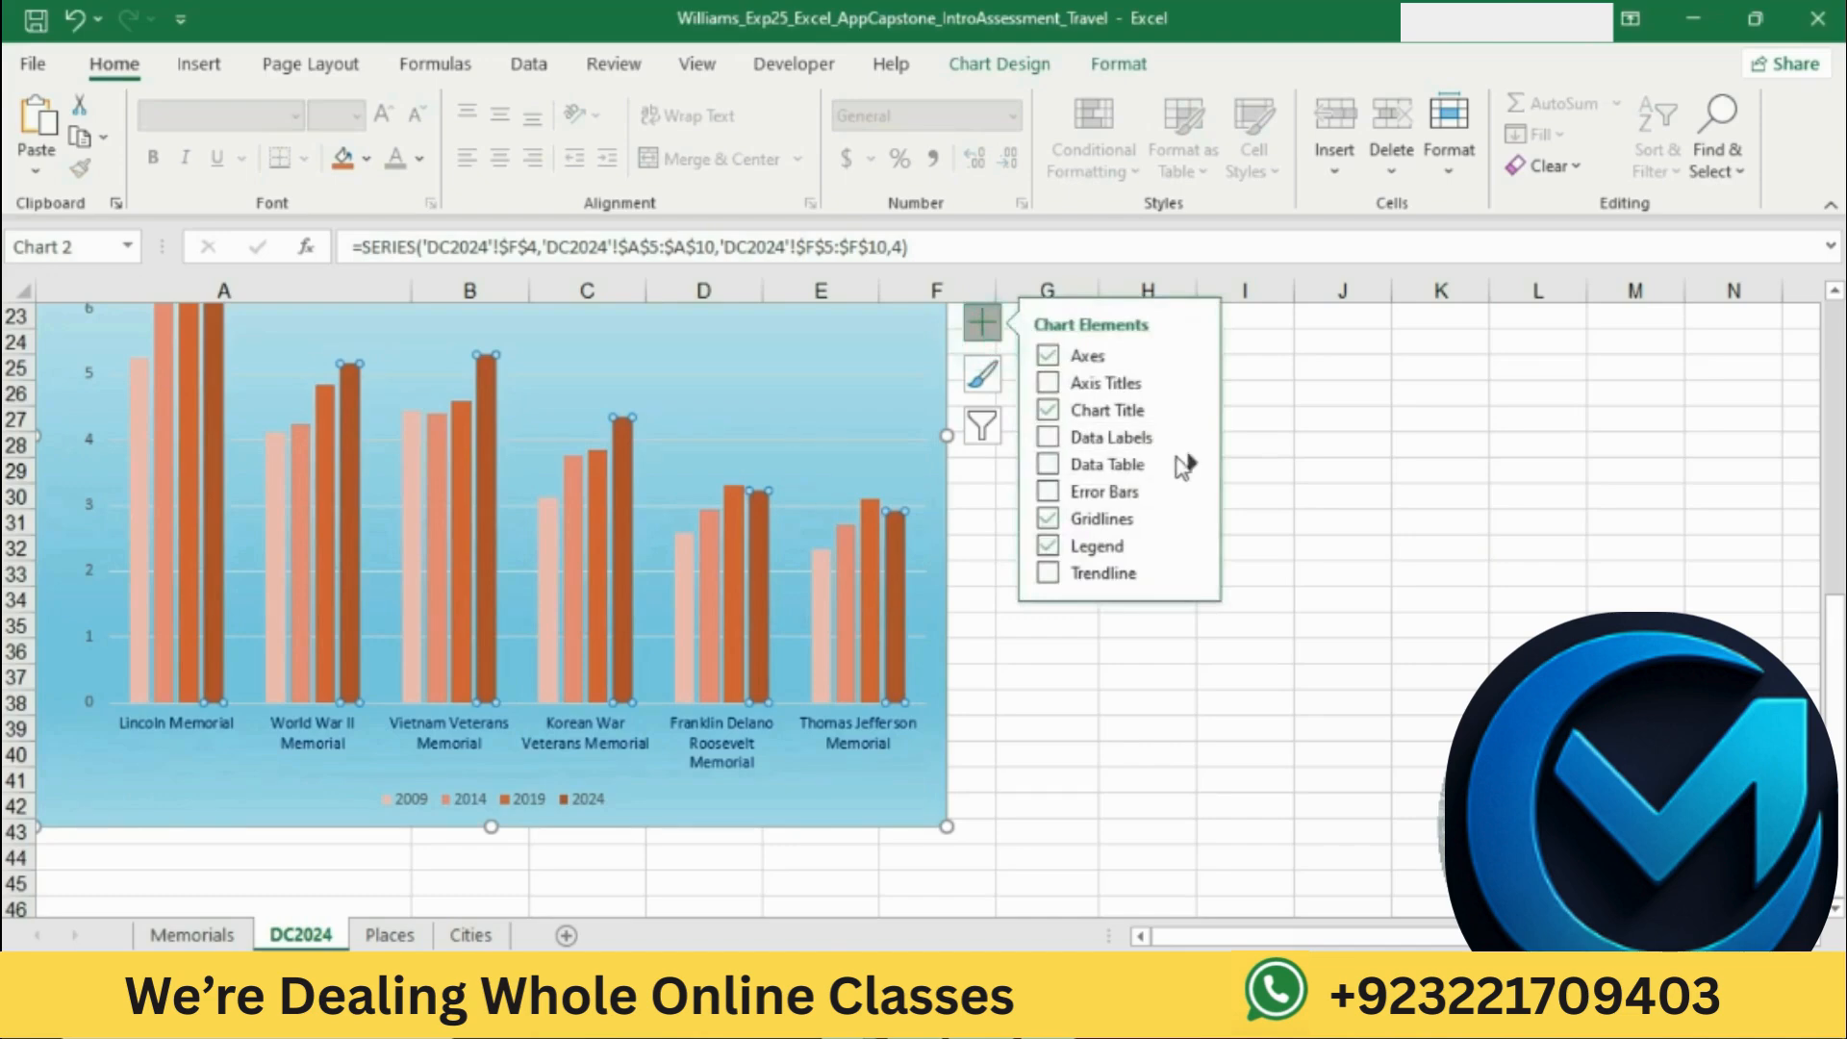
pyautogui.click(1190, 436)
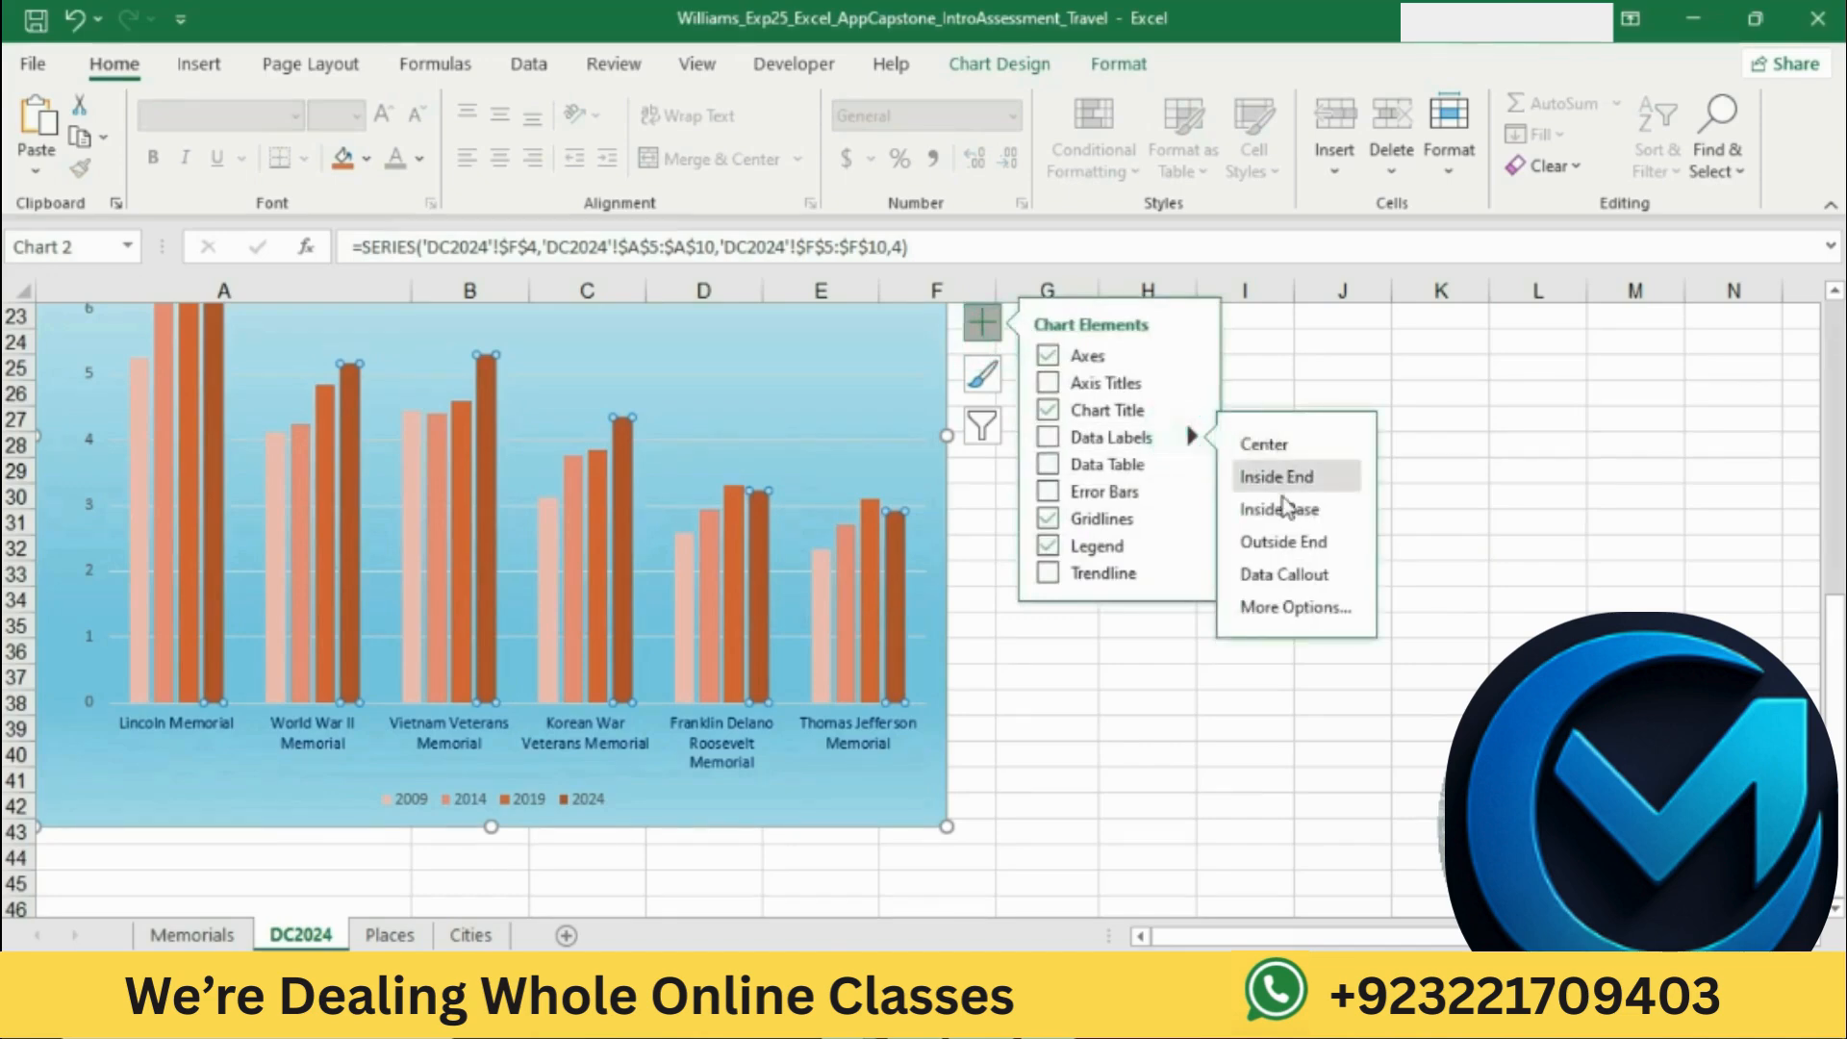
pyautogui.click(1283, 541)
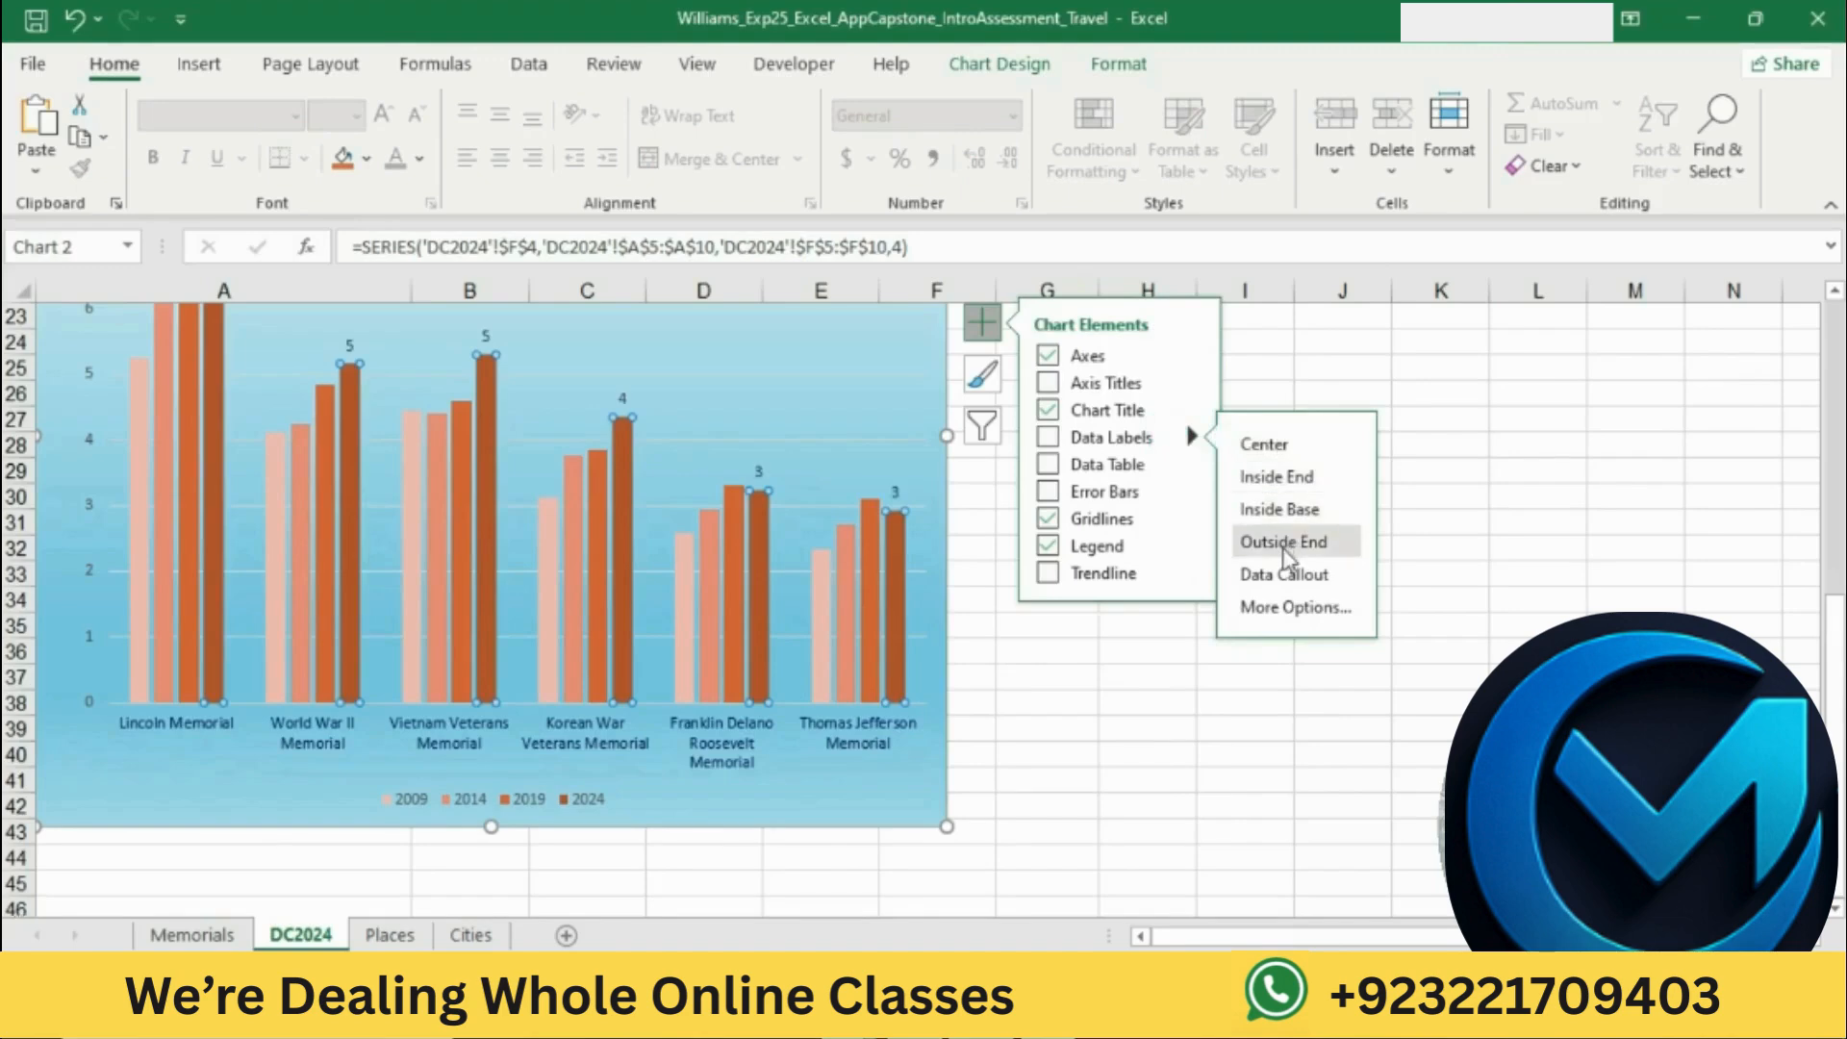
# Step: Consult the number format instruction in Word and format the 2024 series' data labels in Excel as Number with 1 decimal place
pyautogui.hotkey('alt', 'Tab')
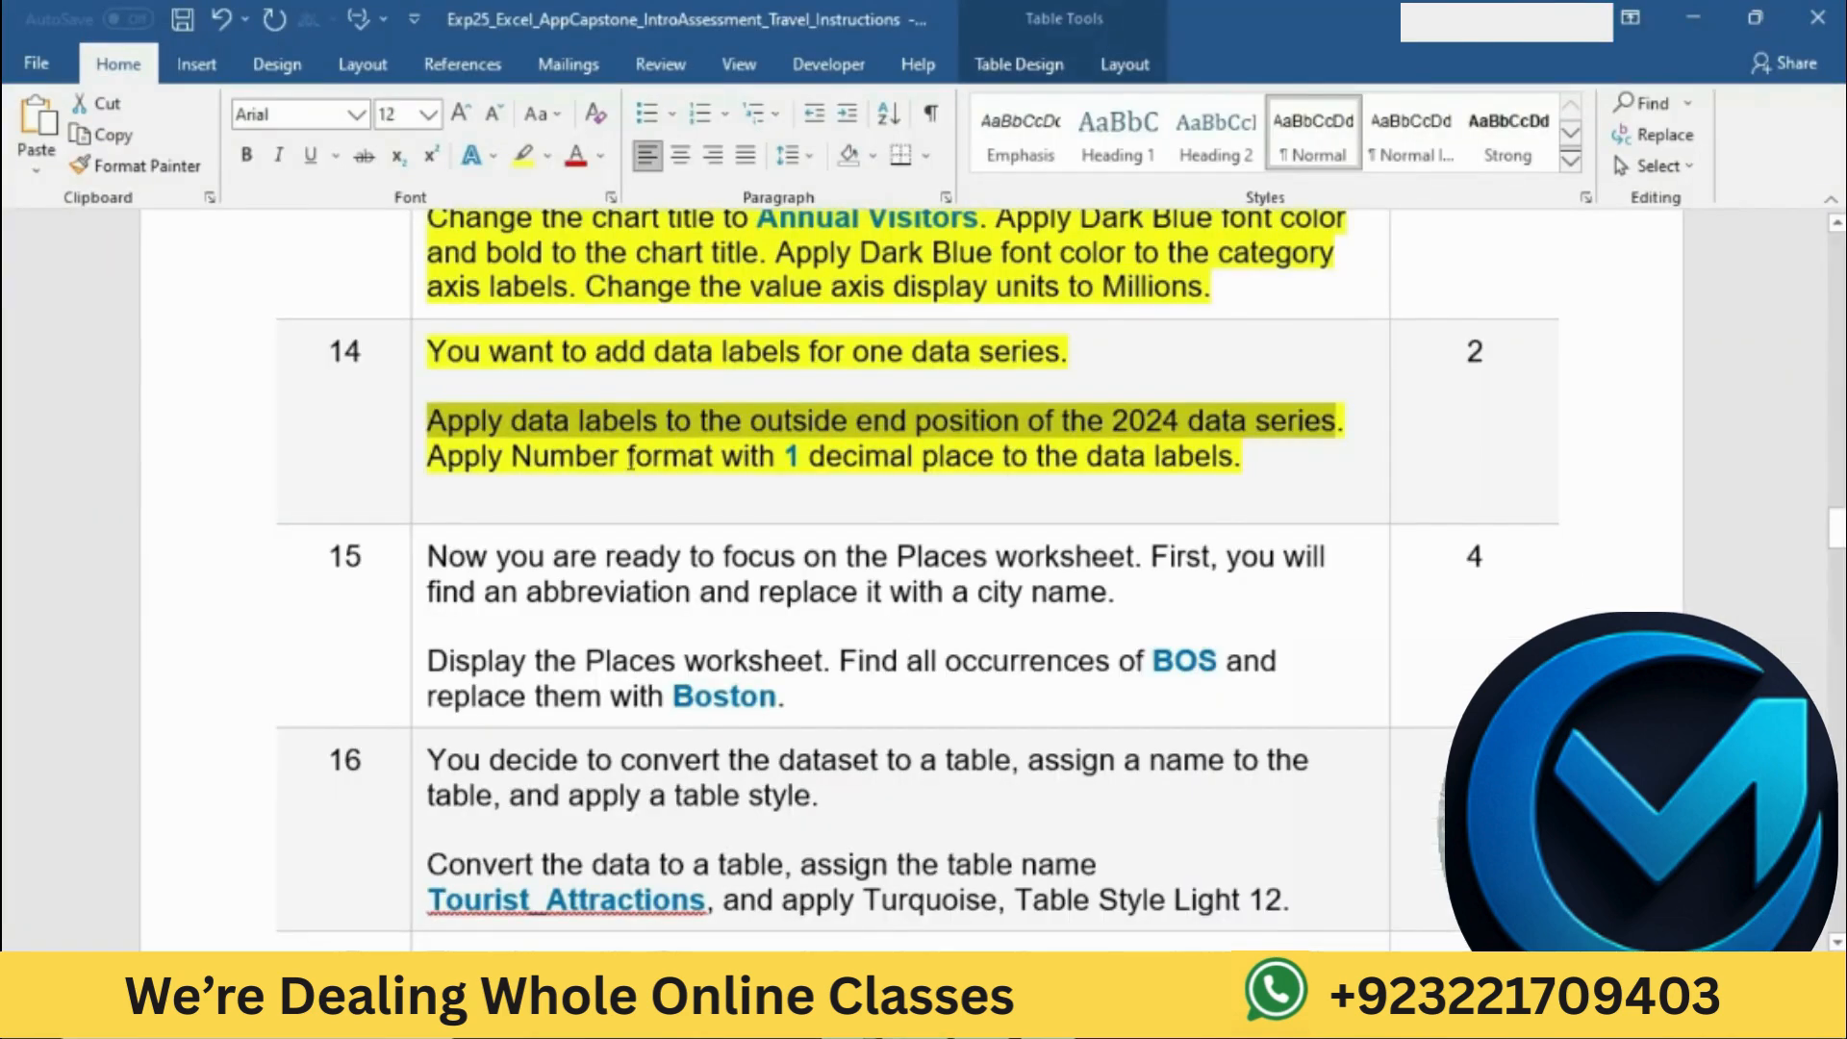
pyautogui.moveTo(433, 454); pyautogui.dragTo(1262, 458)
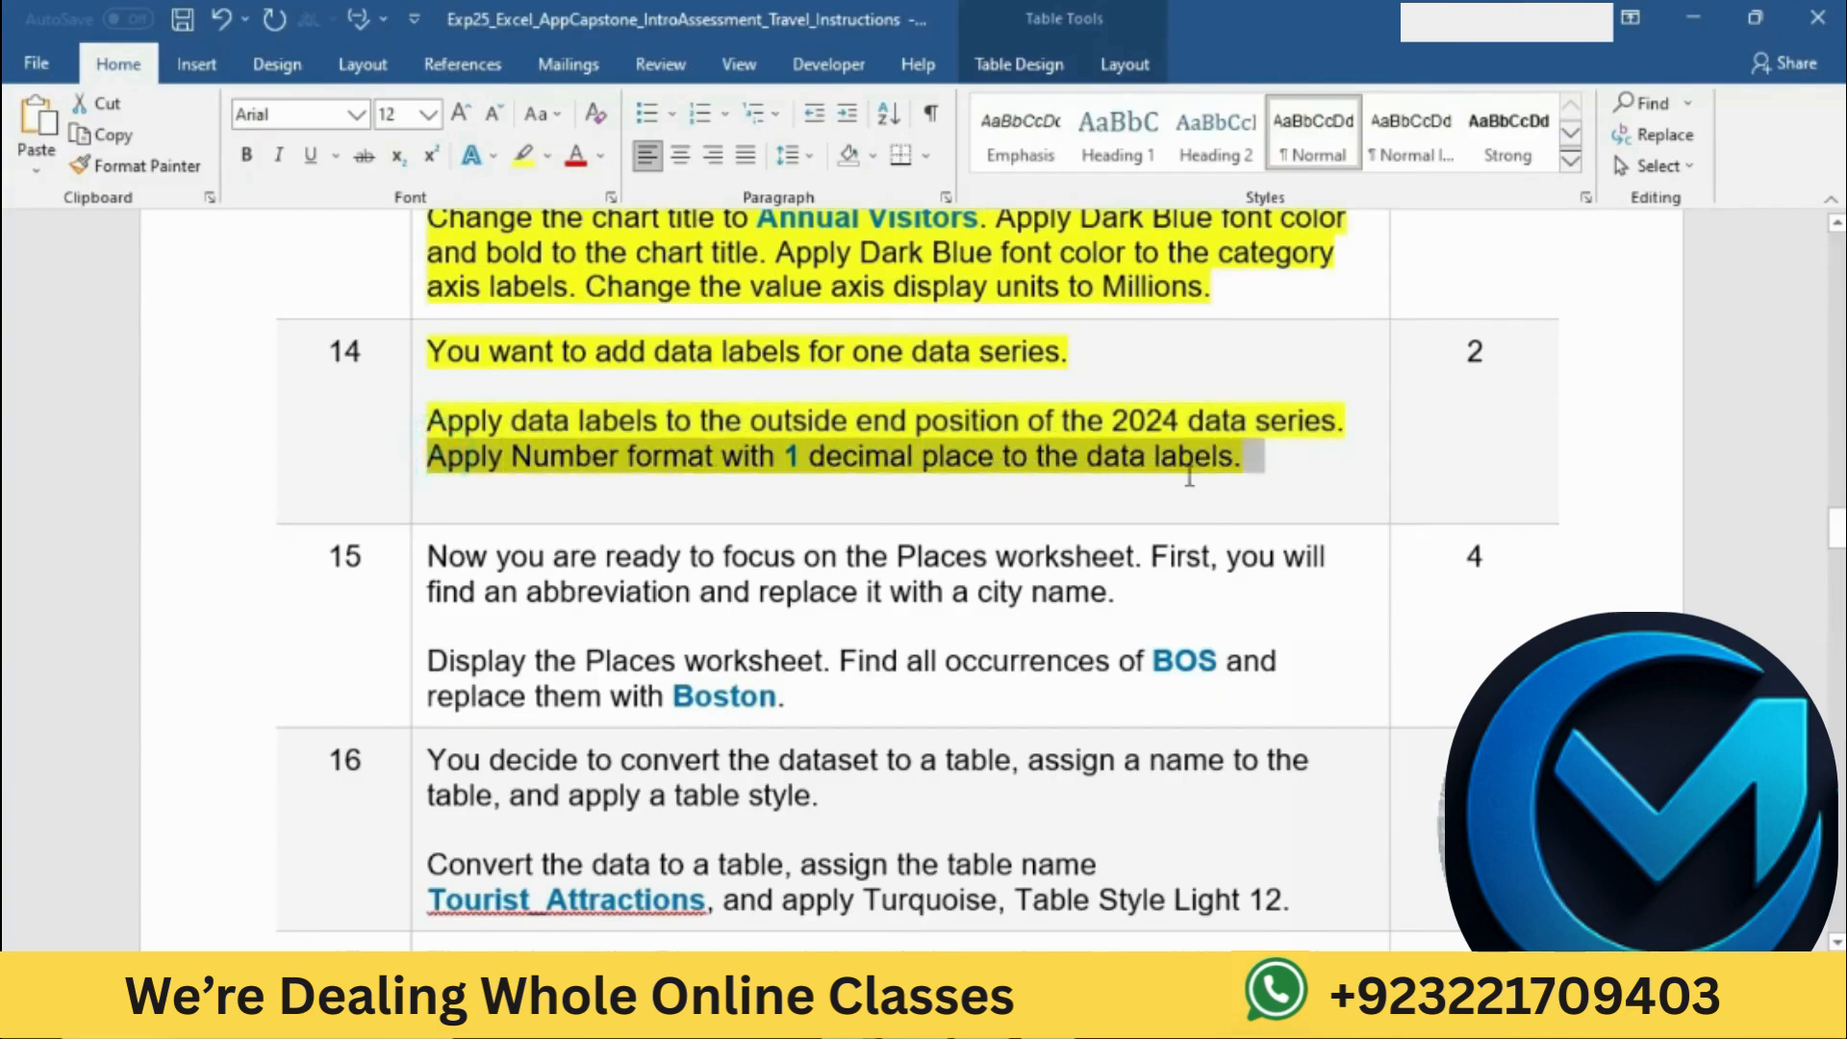
pyautogui.hotkey('alt', 'Tab')
pyautogui.click(898, 492)
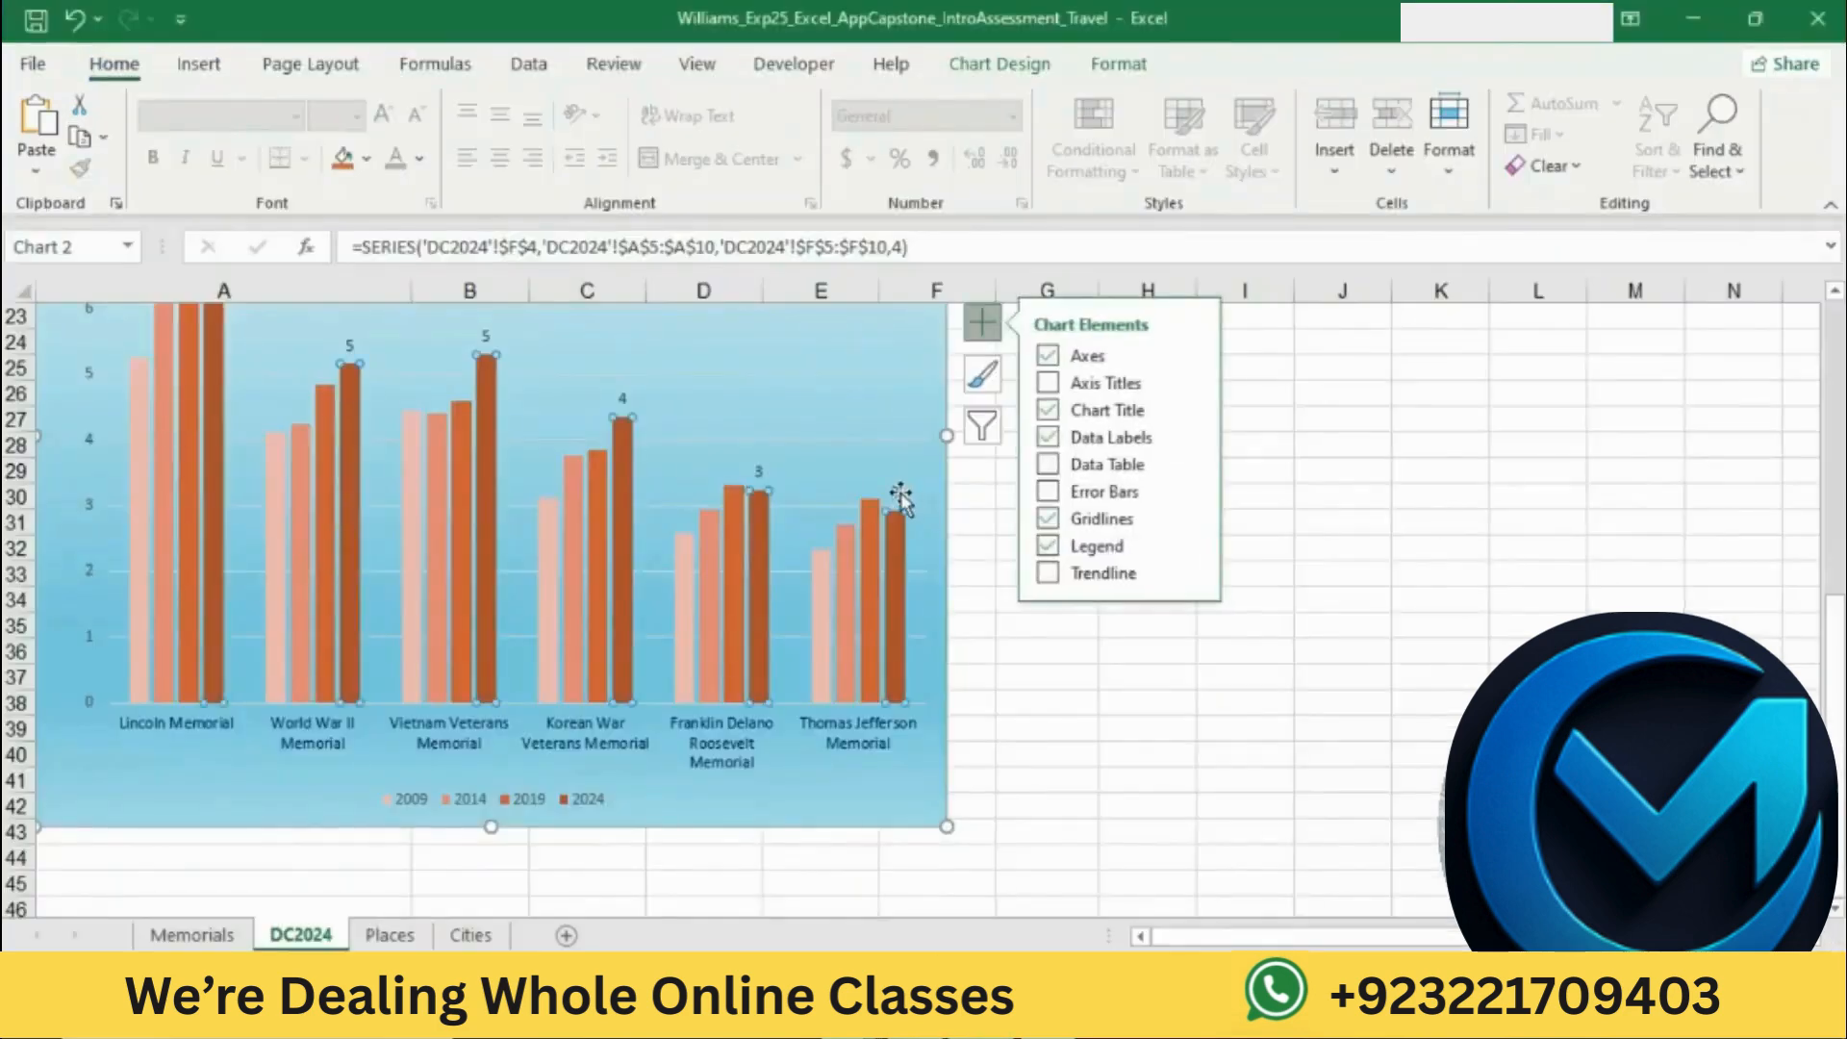
pyautogui.rightClick(899, 492)
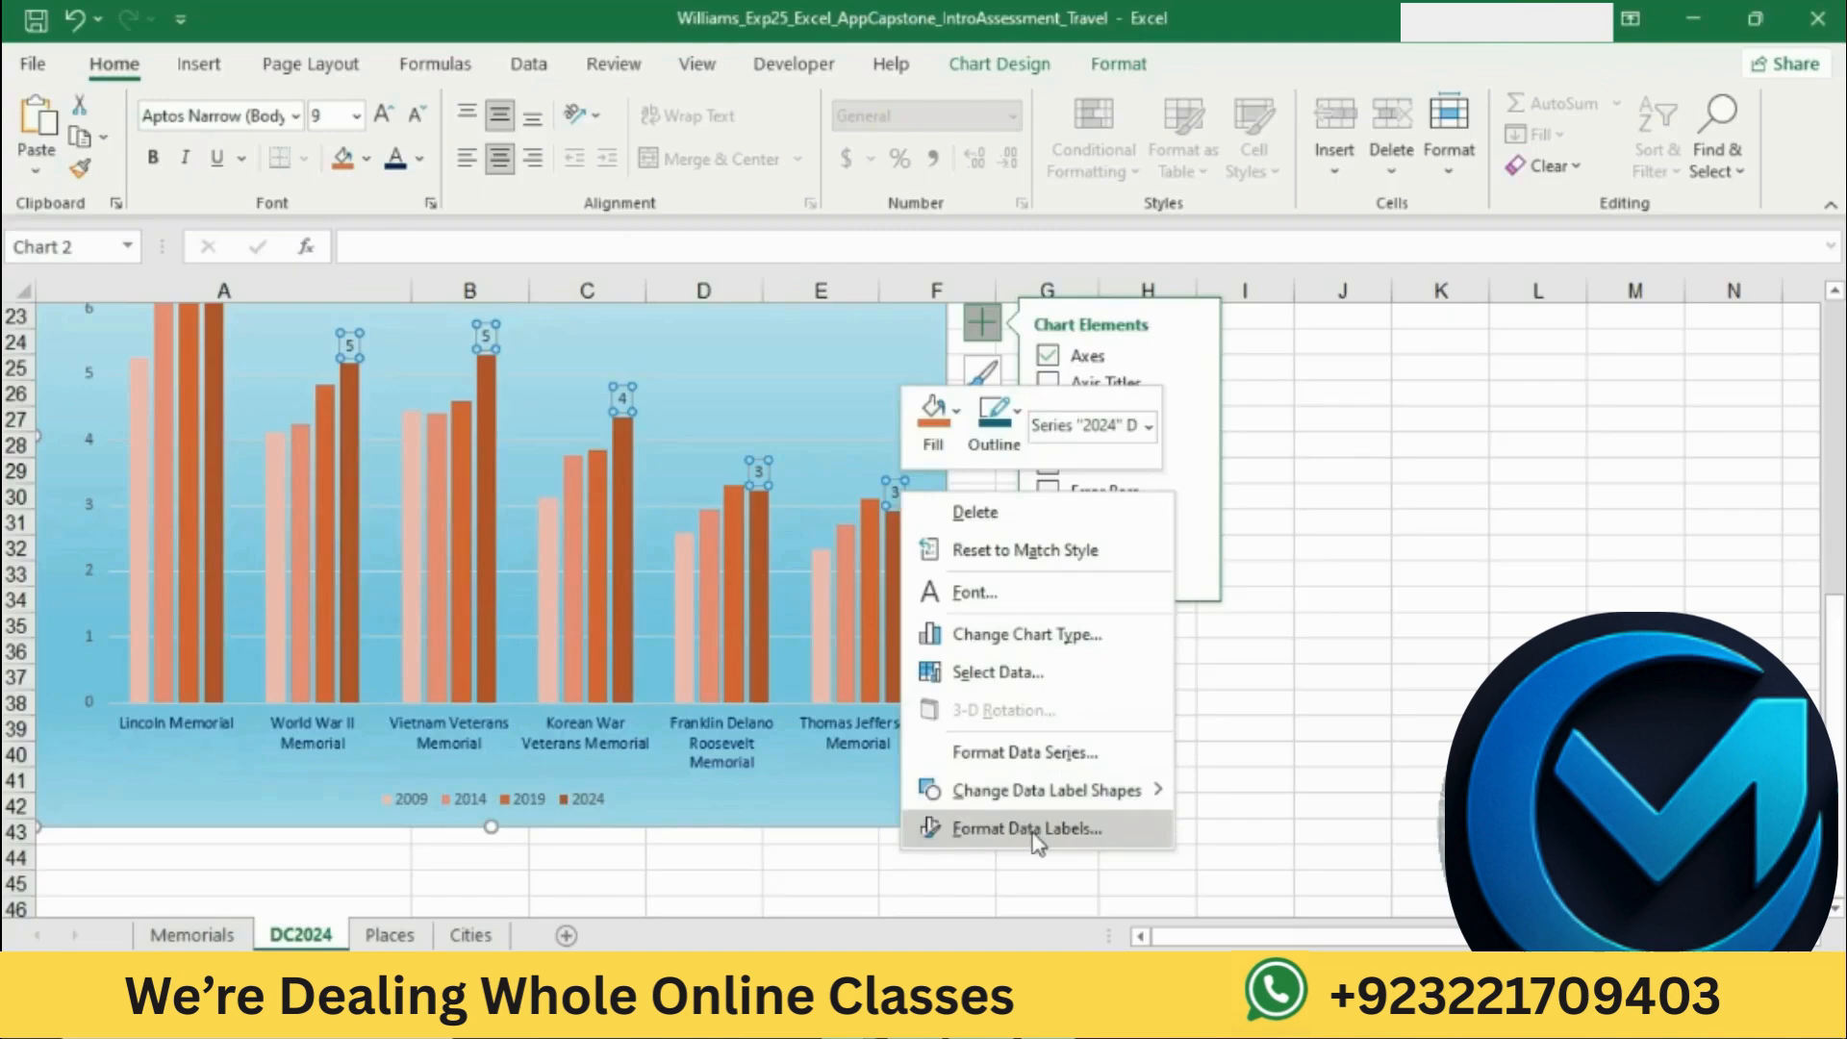
pyautogui.click(1032, 835)
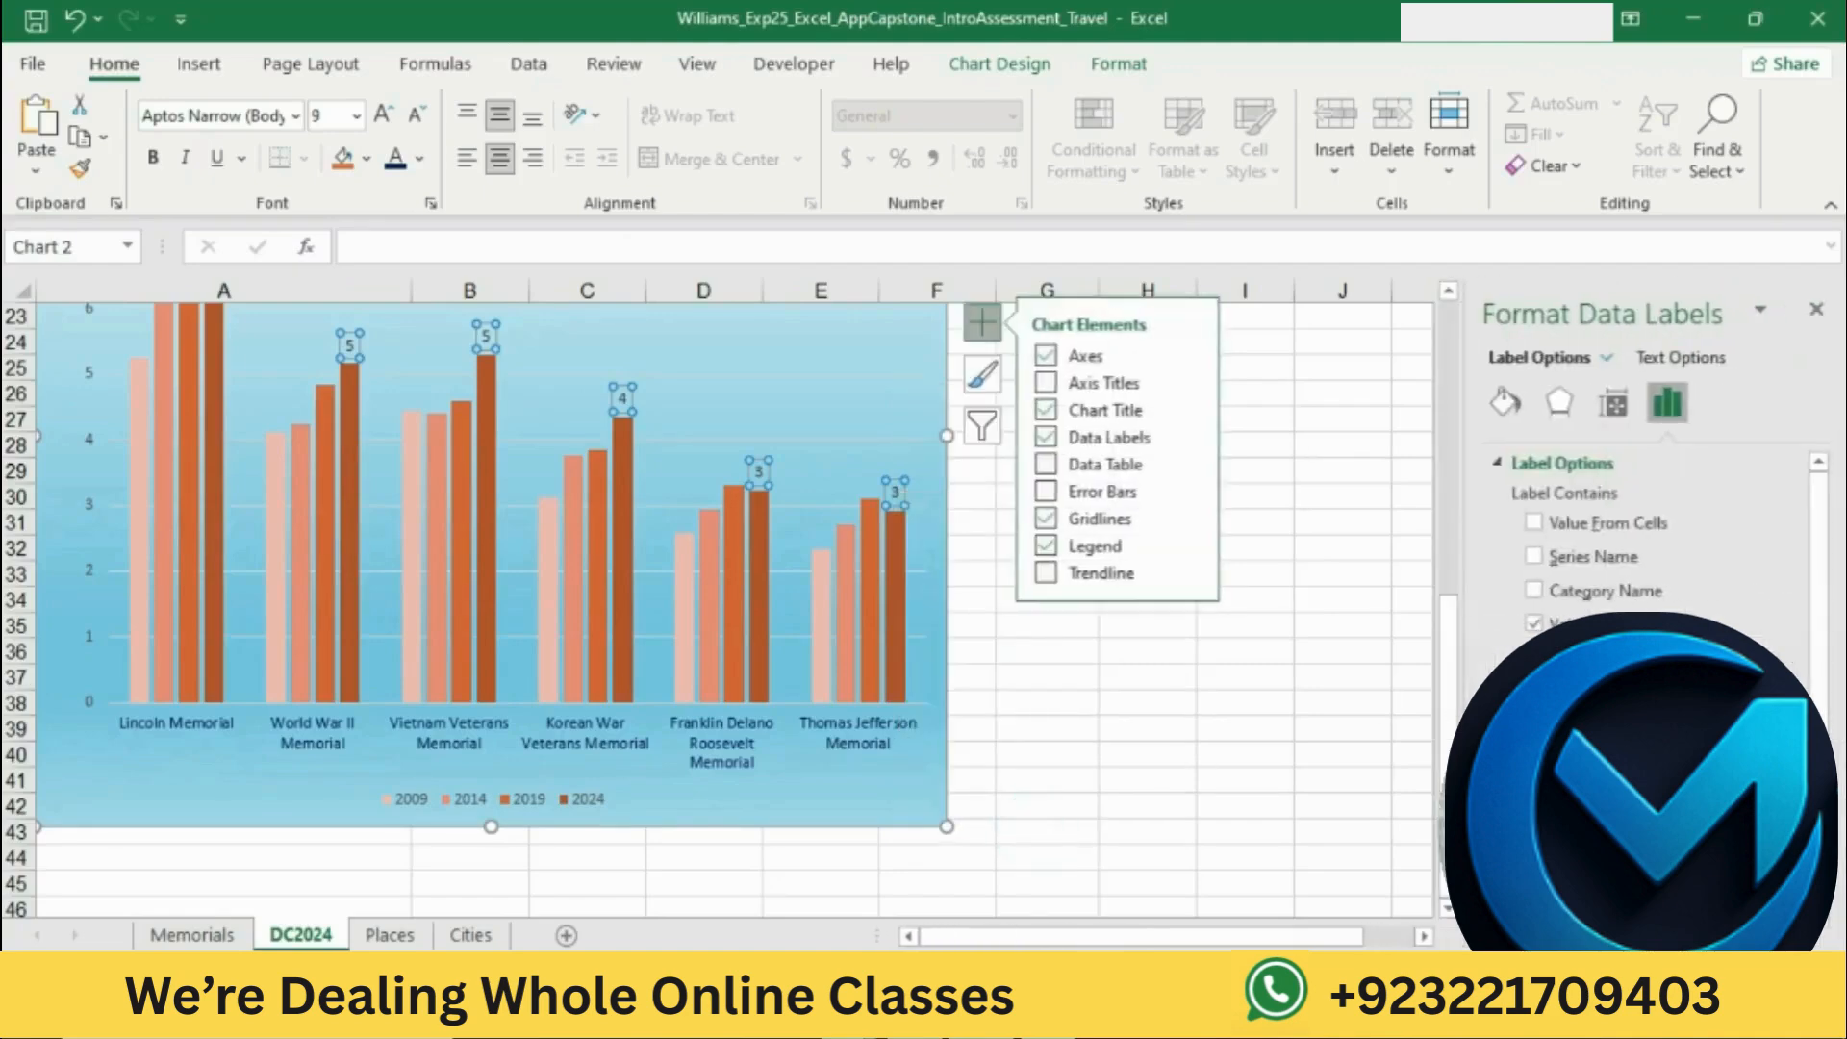
pyautogui.scroll(-3, 1655, 538)
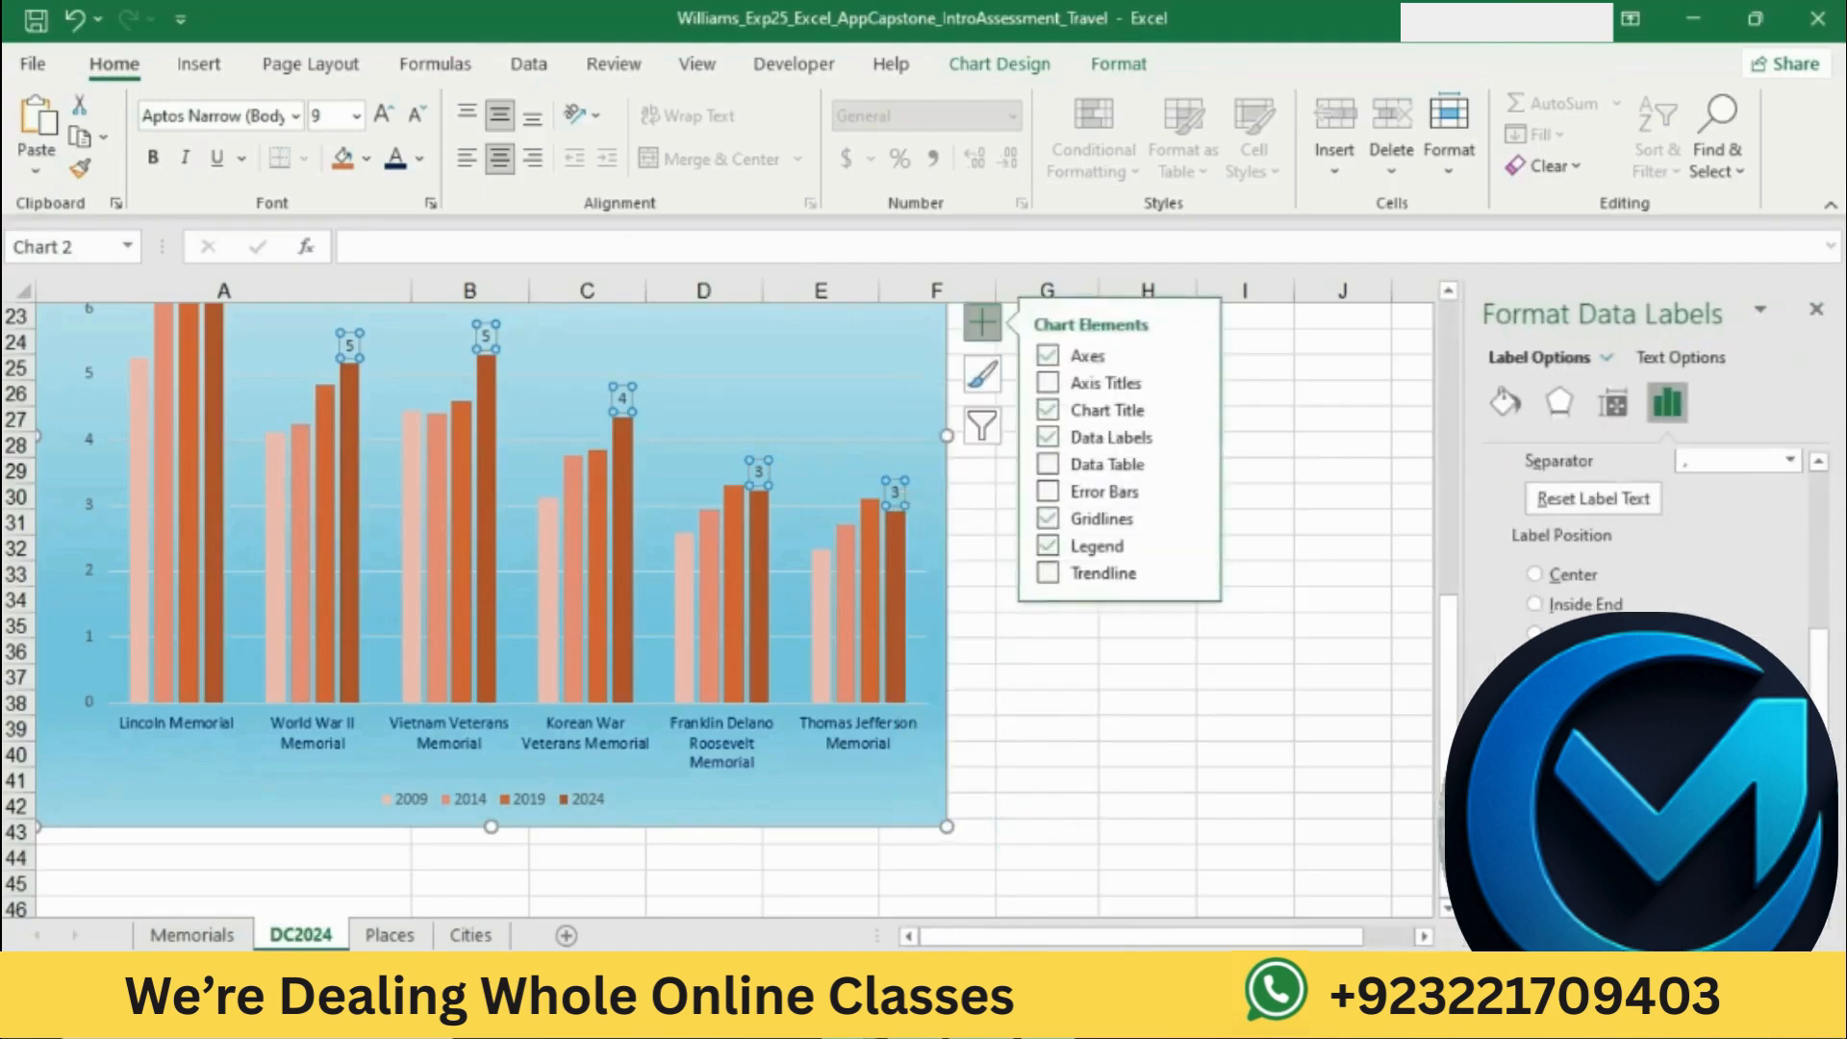
pyautogui.click(1768, 772)
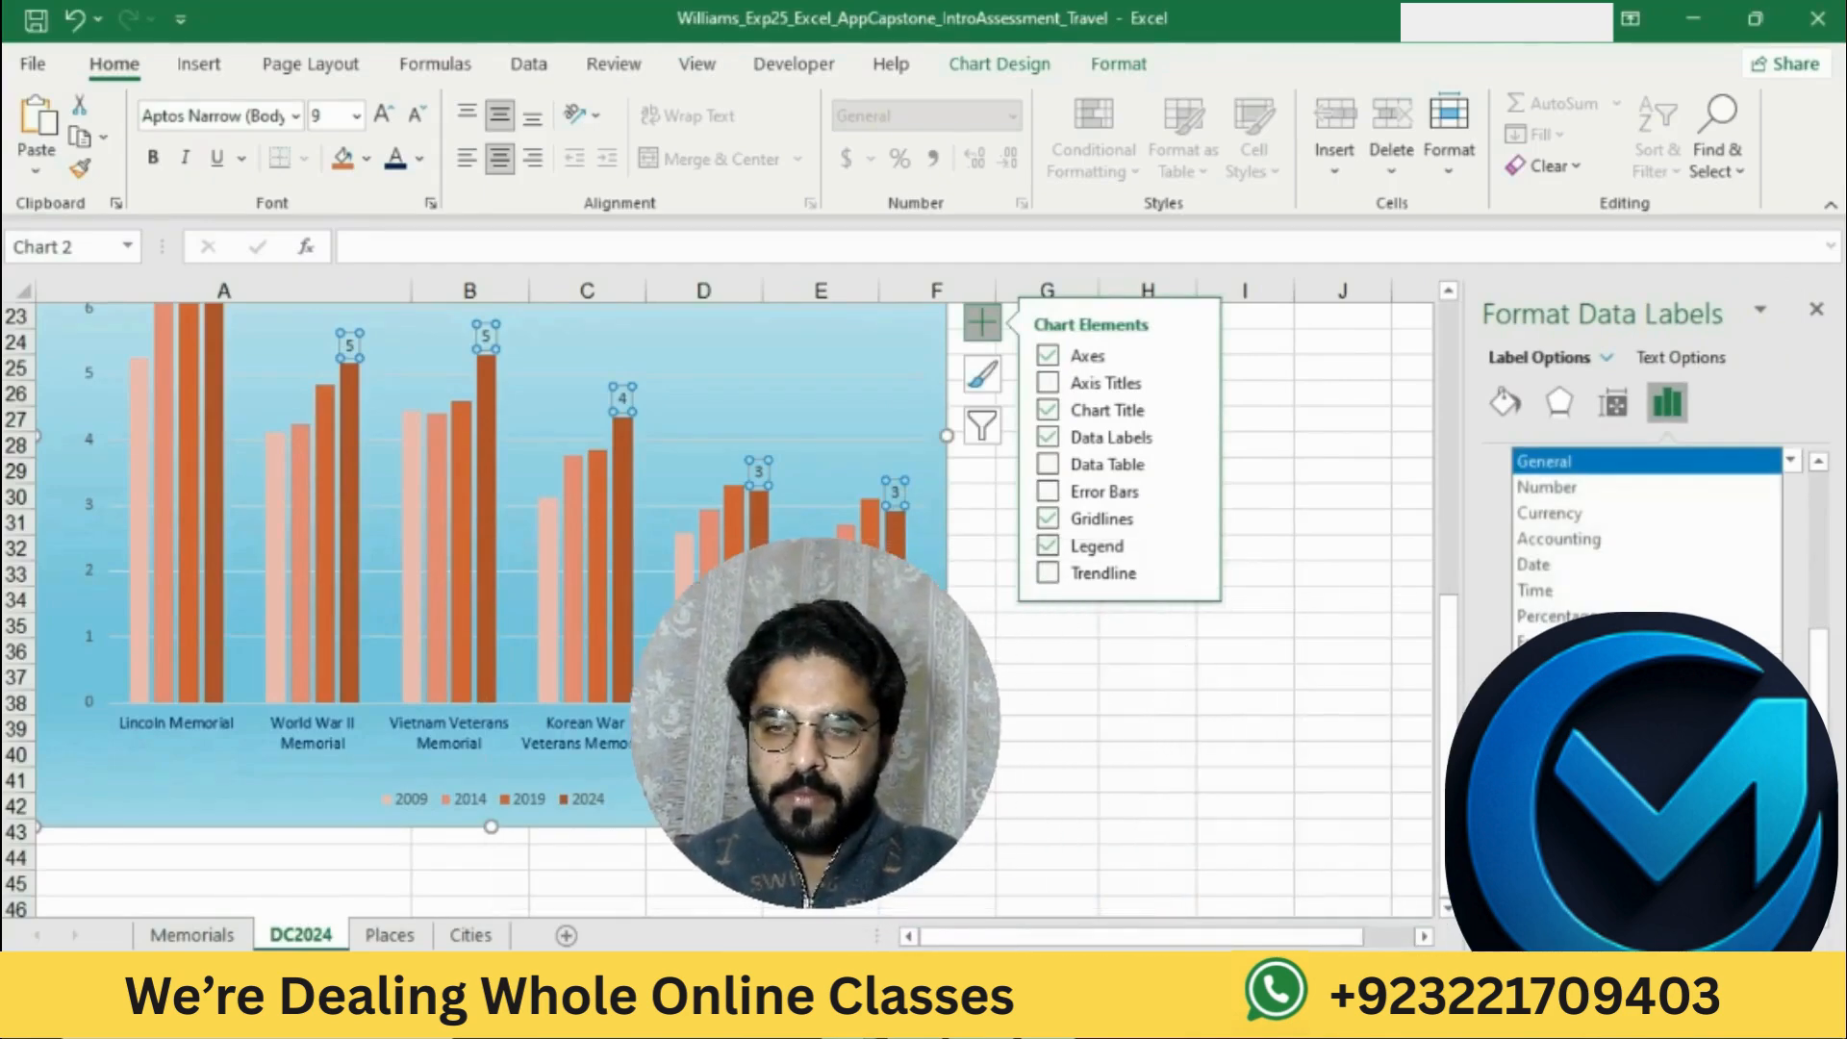
pyautogui.click(1560, 487)
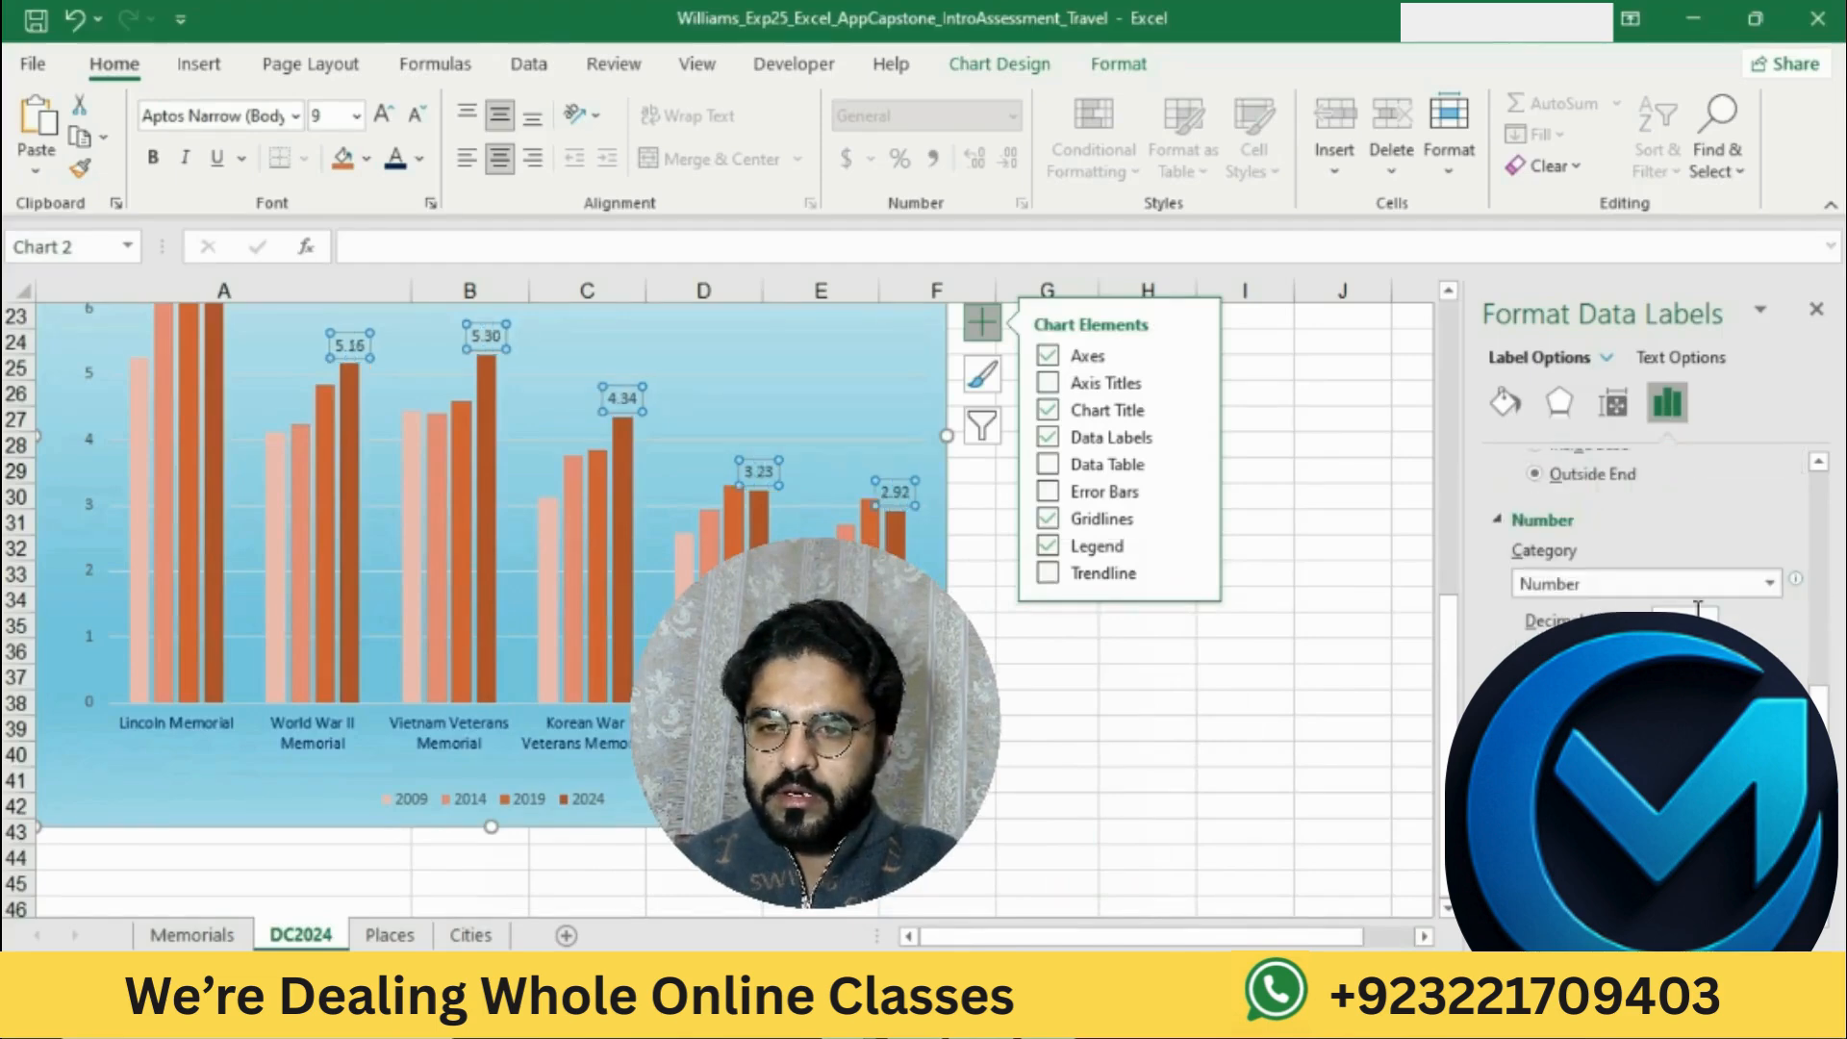
pyautogui.click(1699, 618)
pyautogui.press('Return')
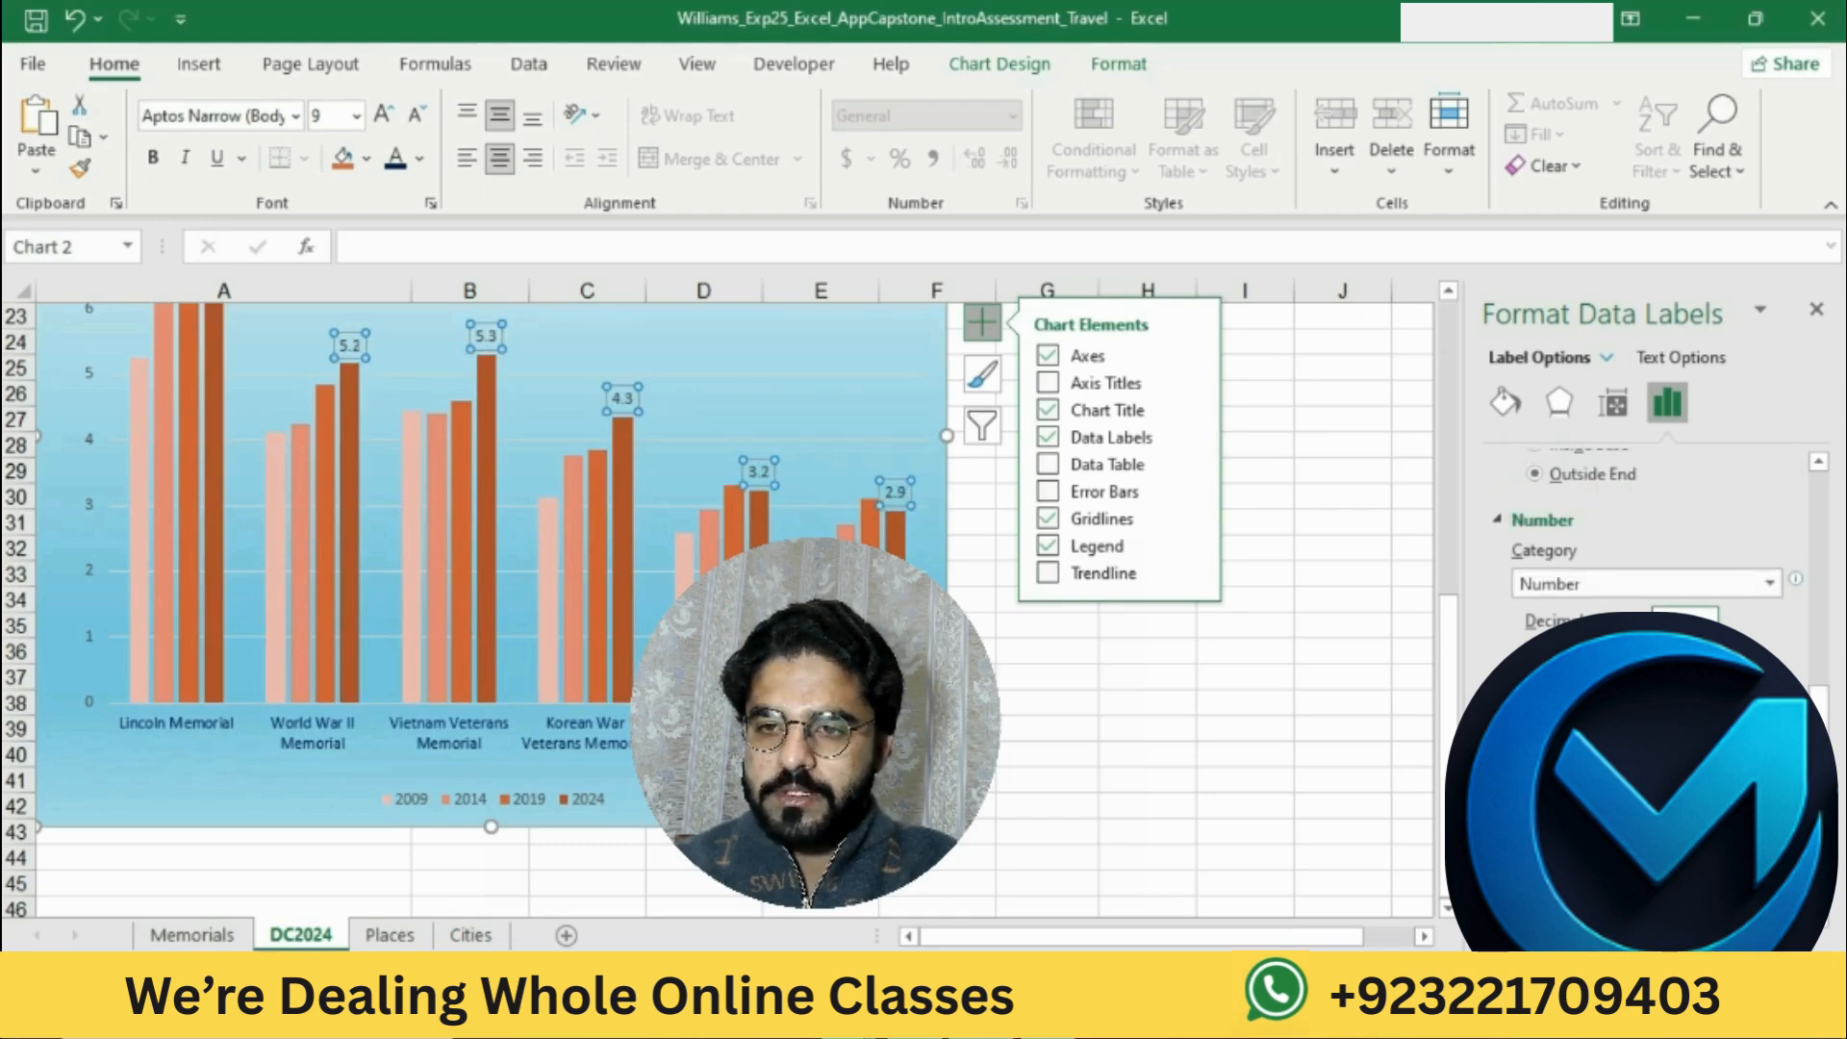
pyautogui.click(1823, 316)
pyautogui.click(1199, 673)
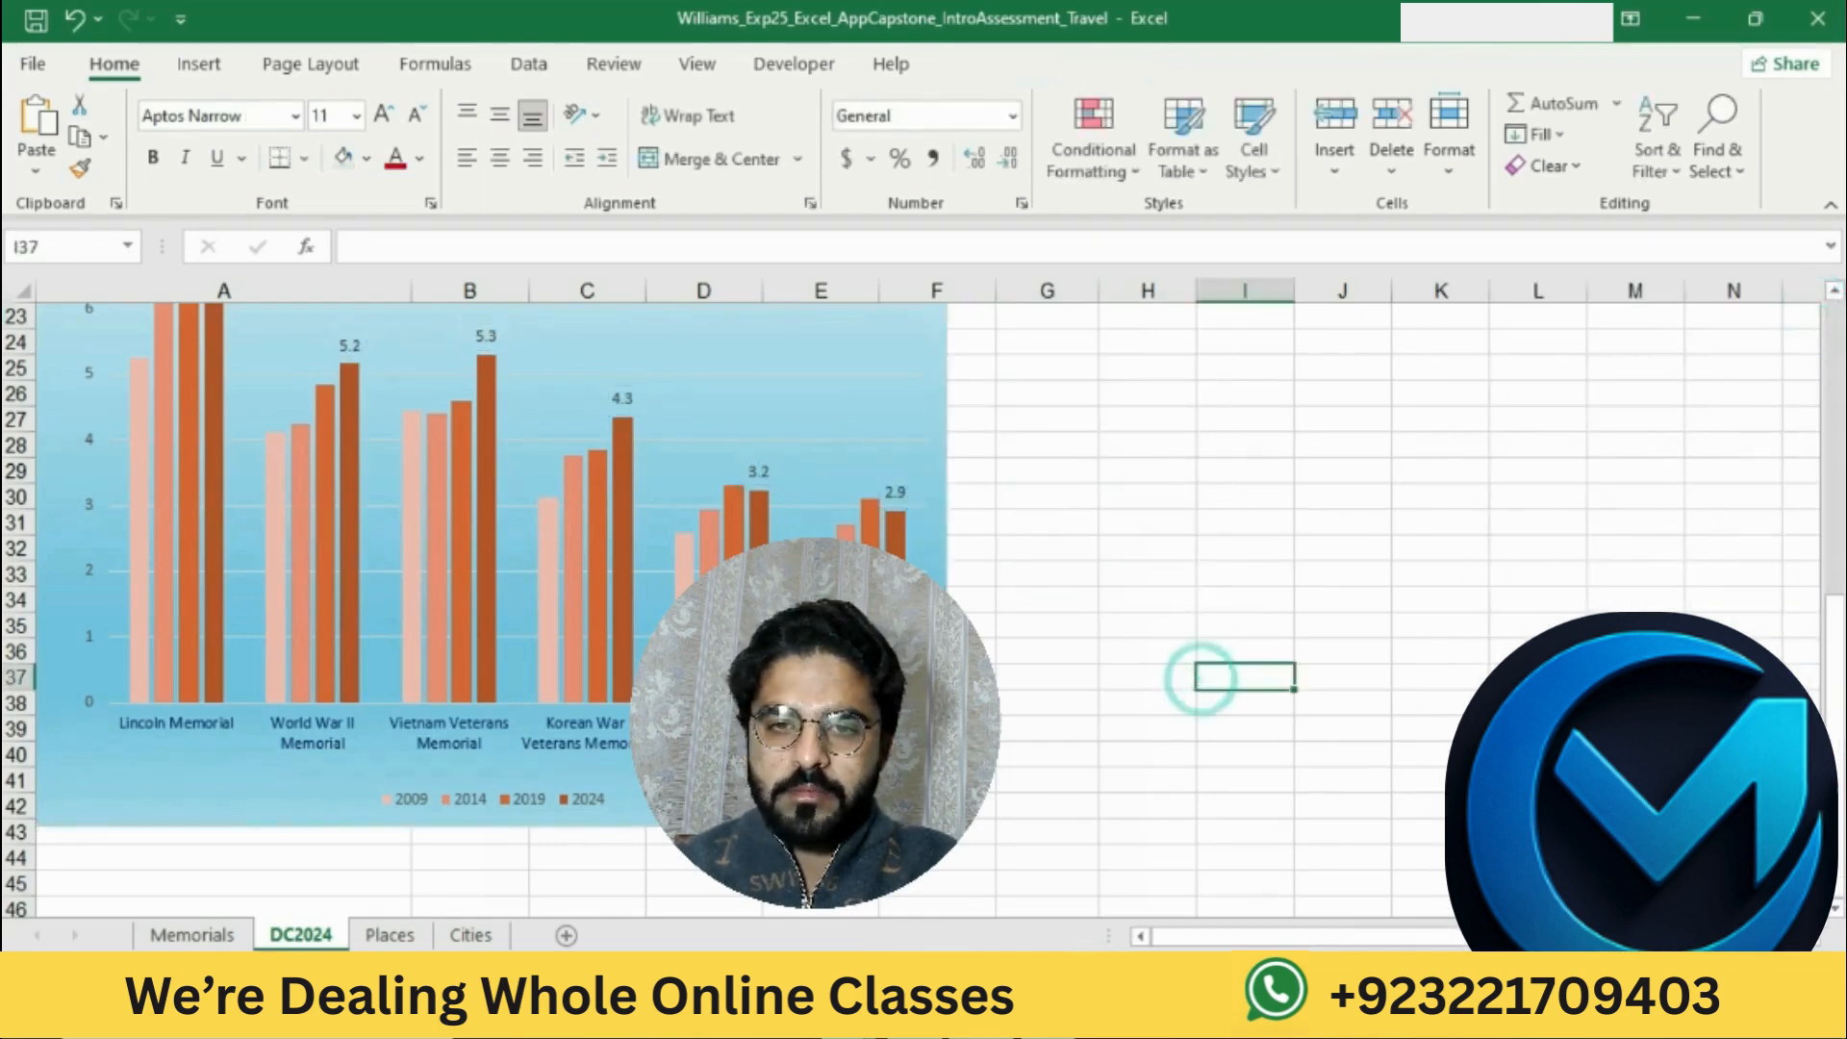
# Step: Switch to Word and highlight the step 15 text about replacing an abbreviation in yellow
pyautogui.click(929, 1017)
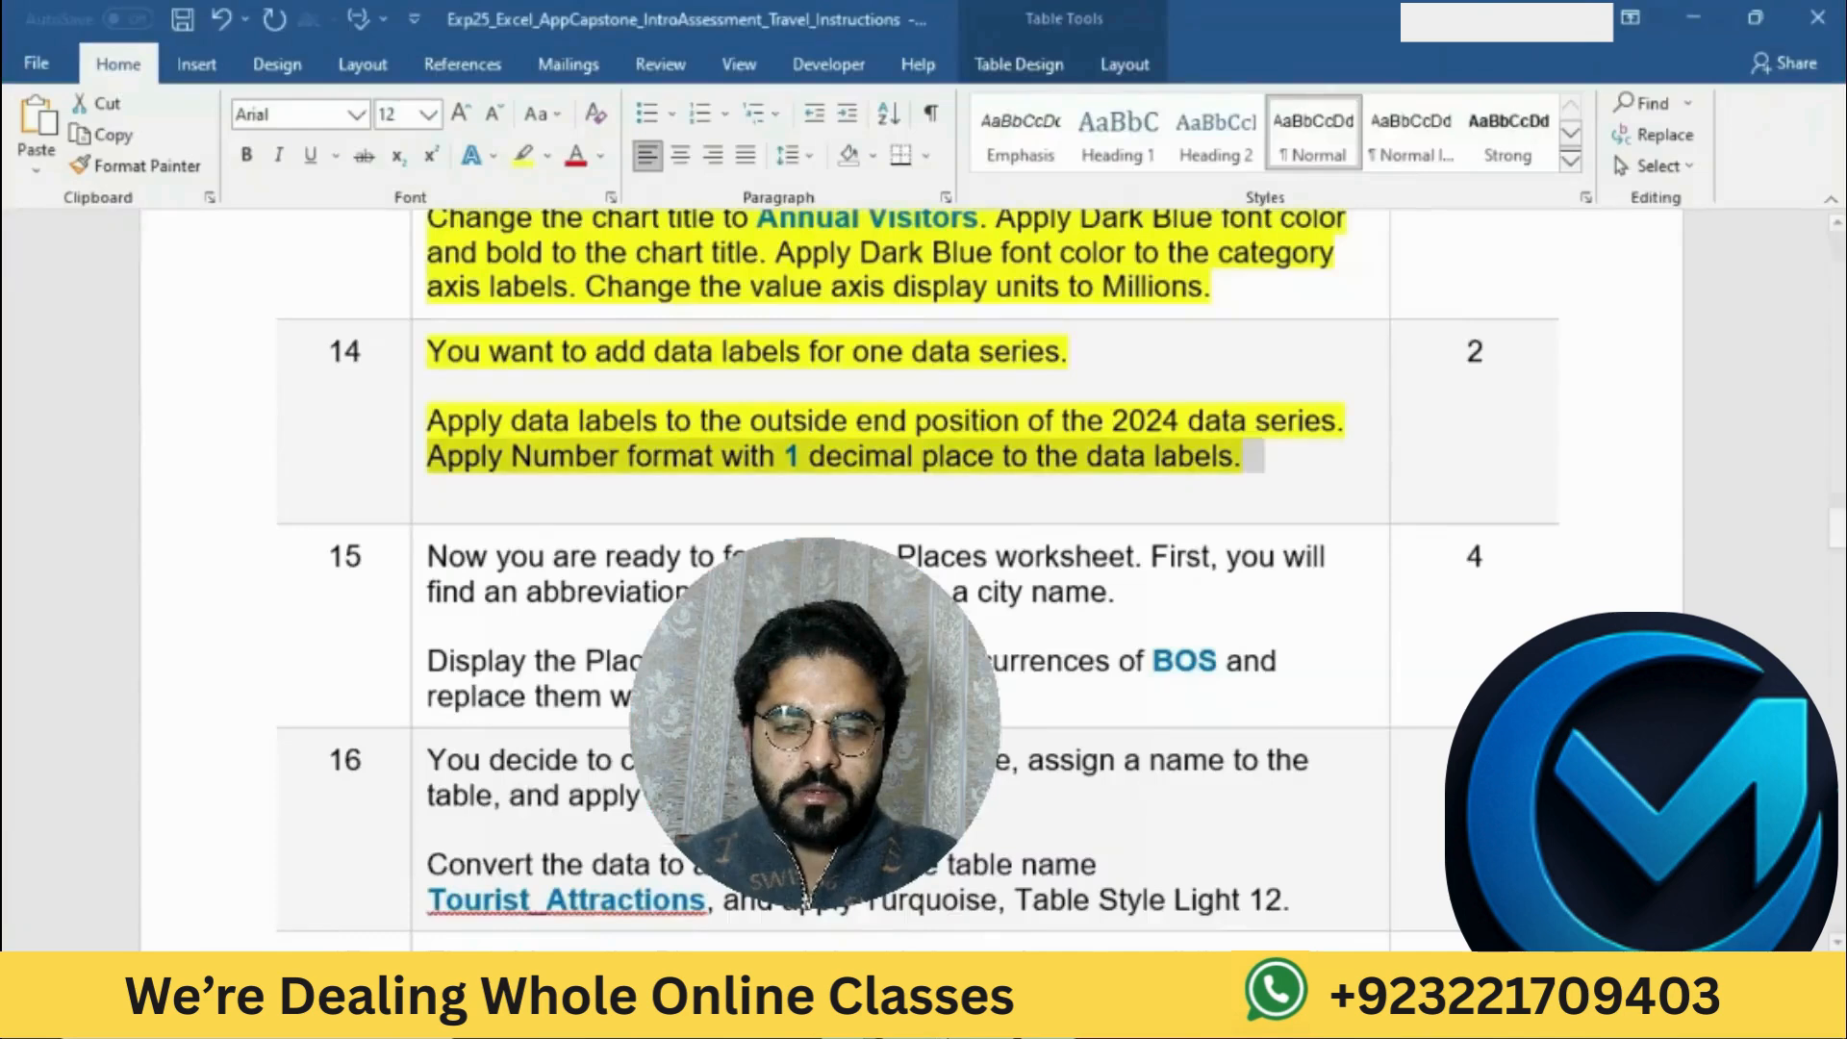
pyautogui.click(929, 507)
pyautogui.scroll(-3, 925, 500)
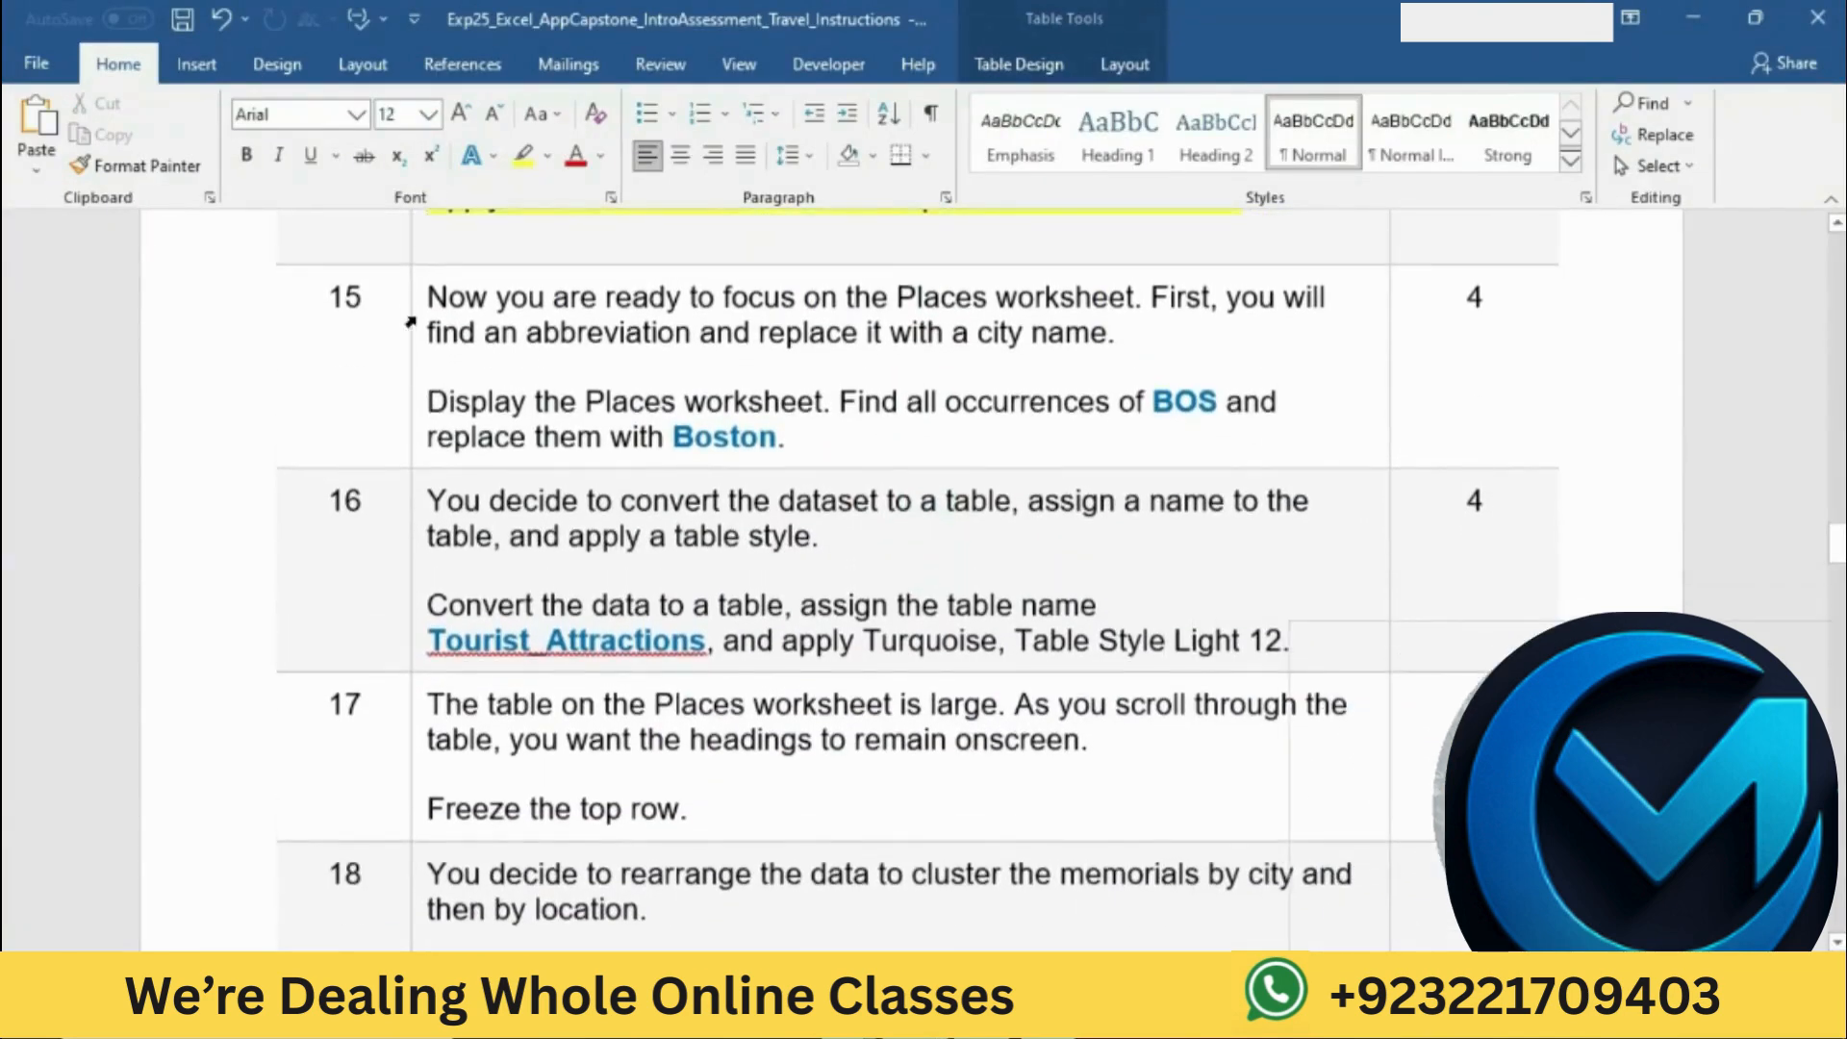
pyautogui.click(408, 308)
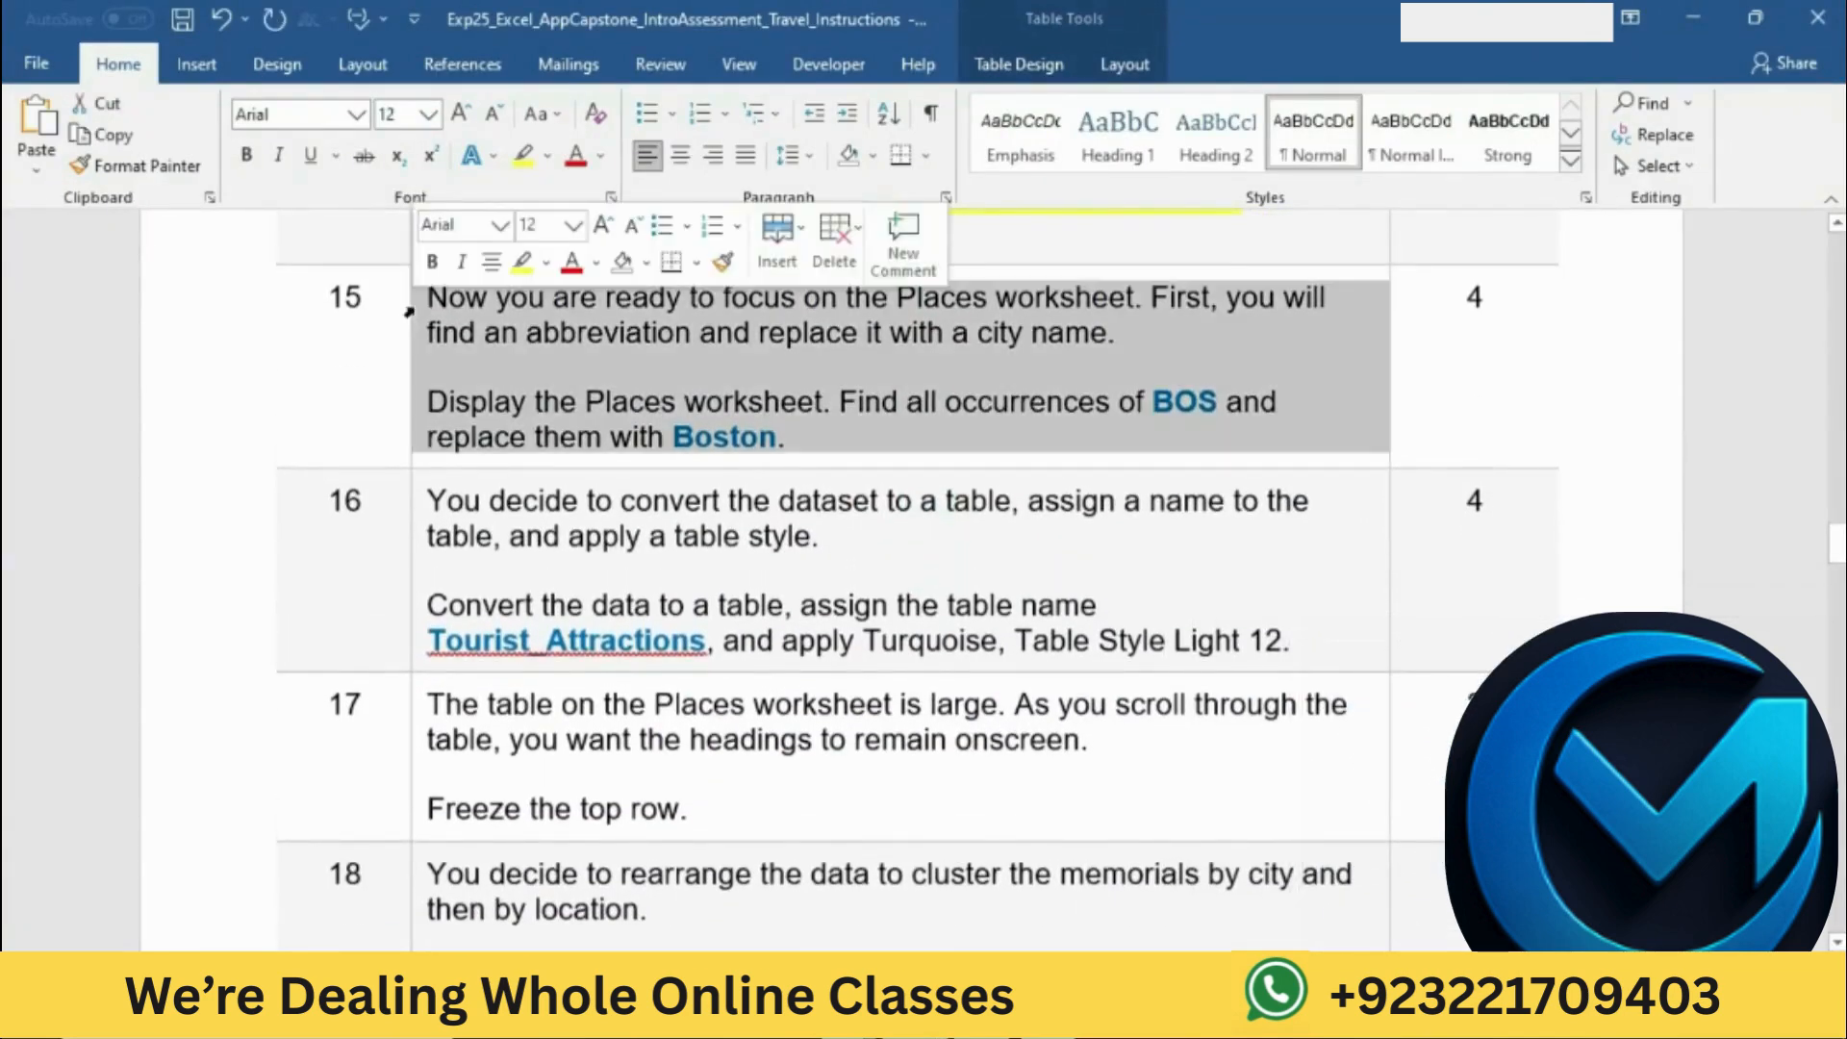
pyautogui.click(522, 264)
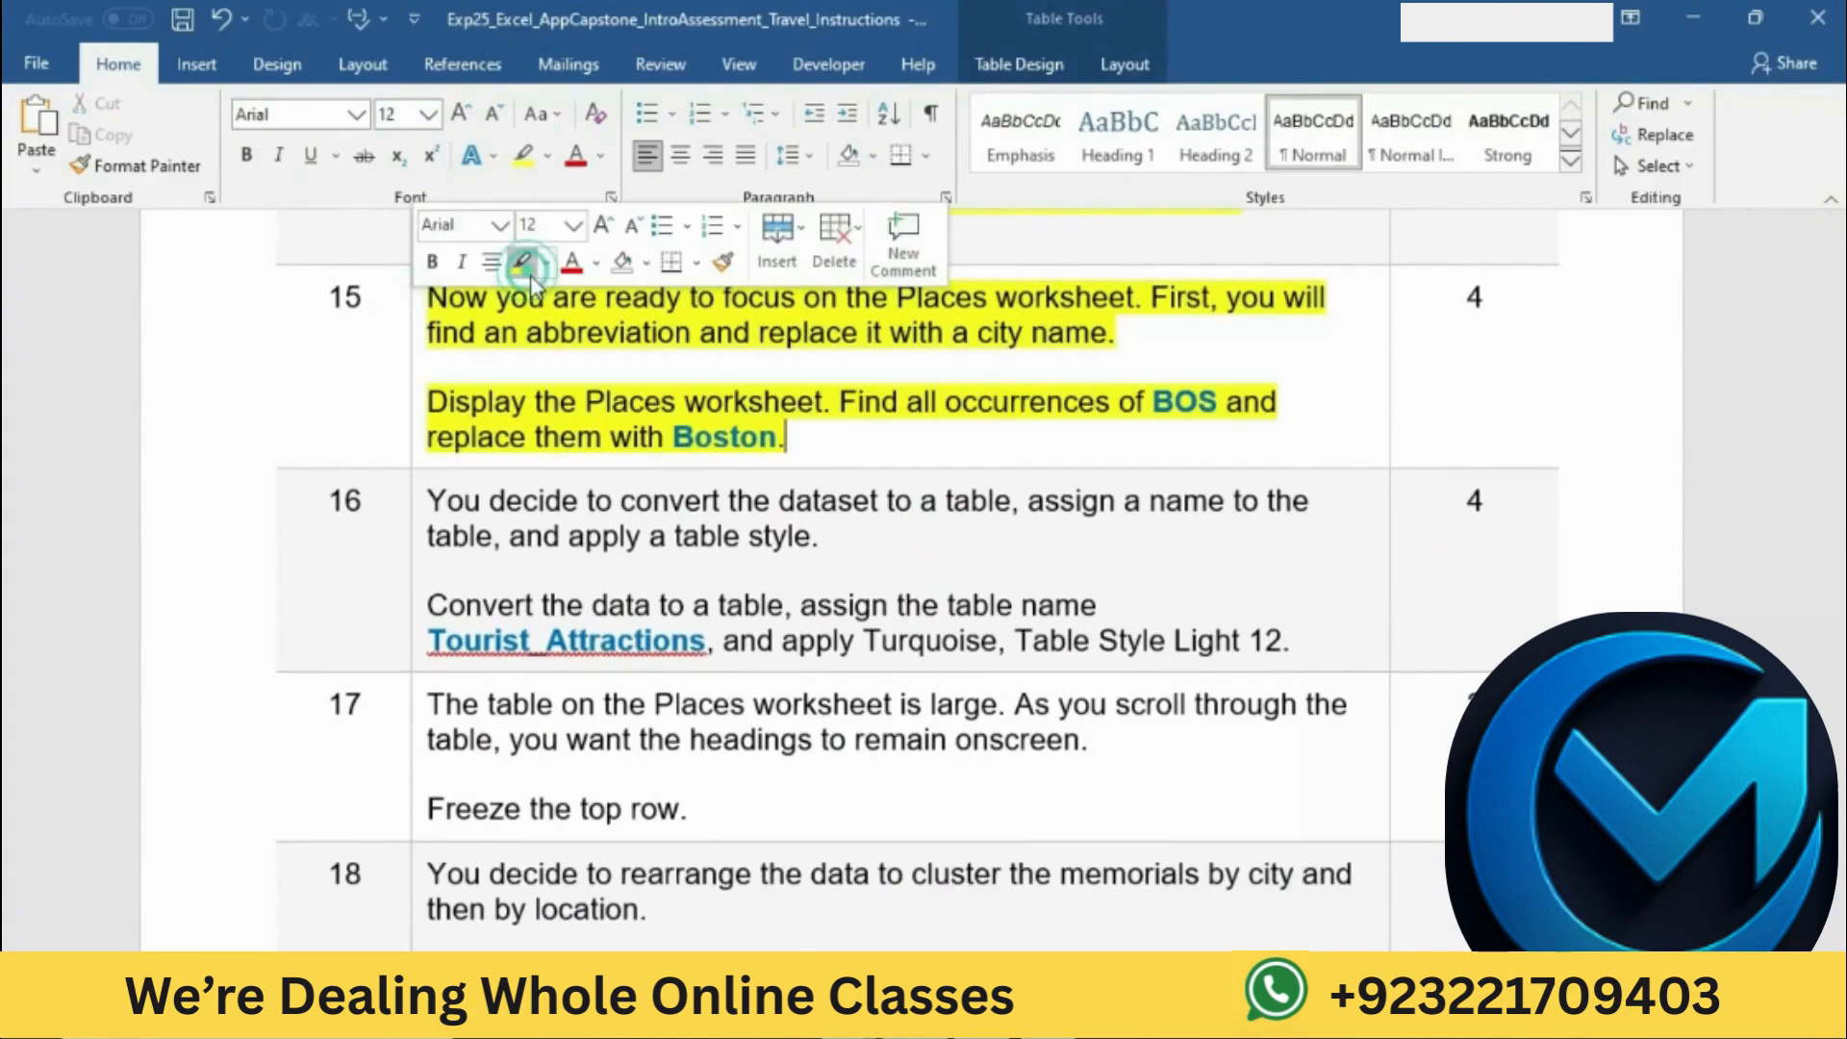
pyautogui.click(578, 339)
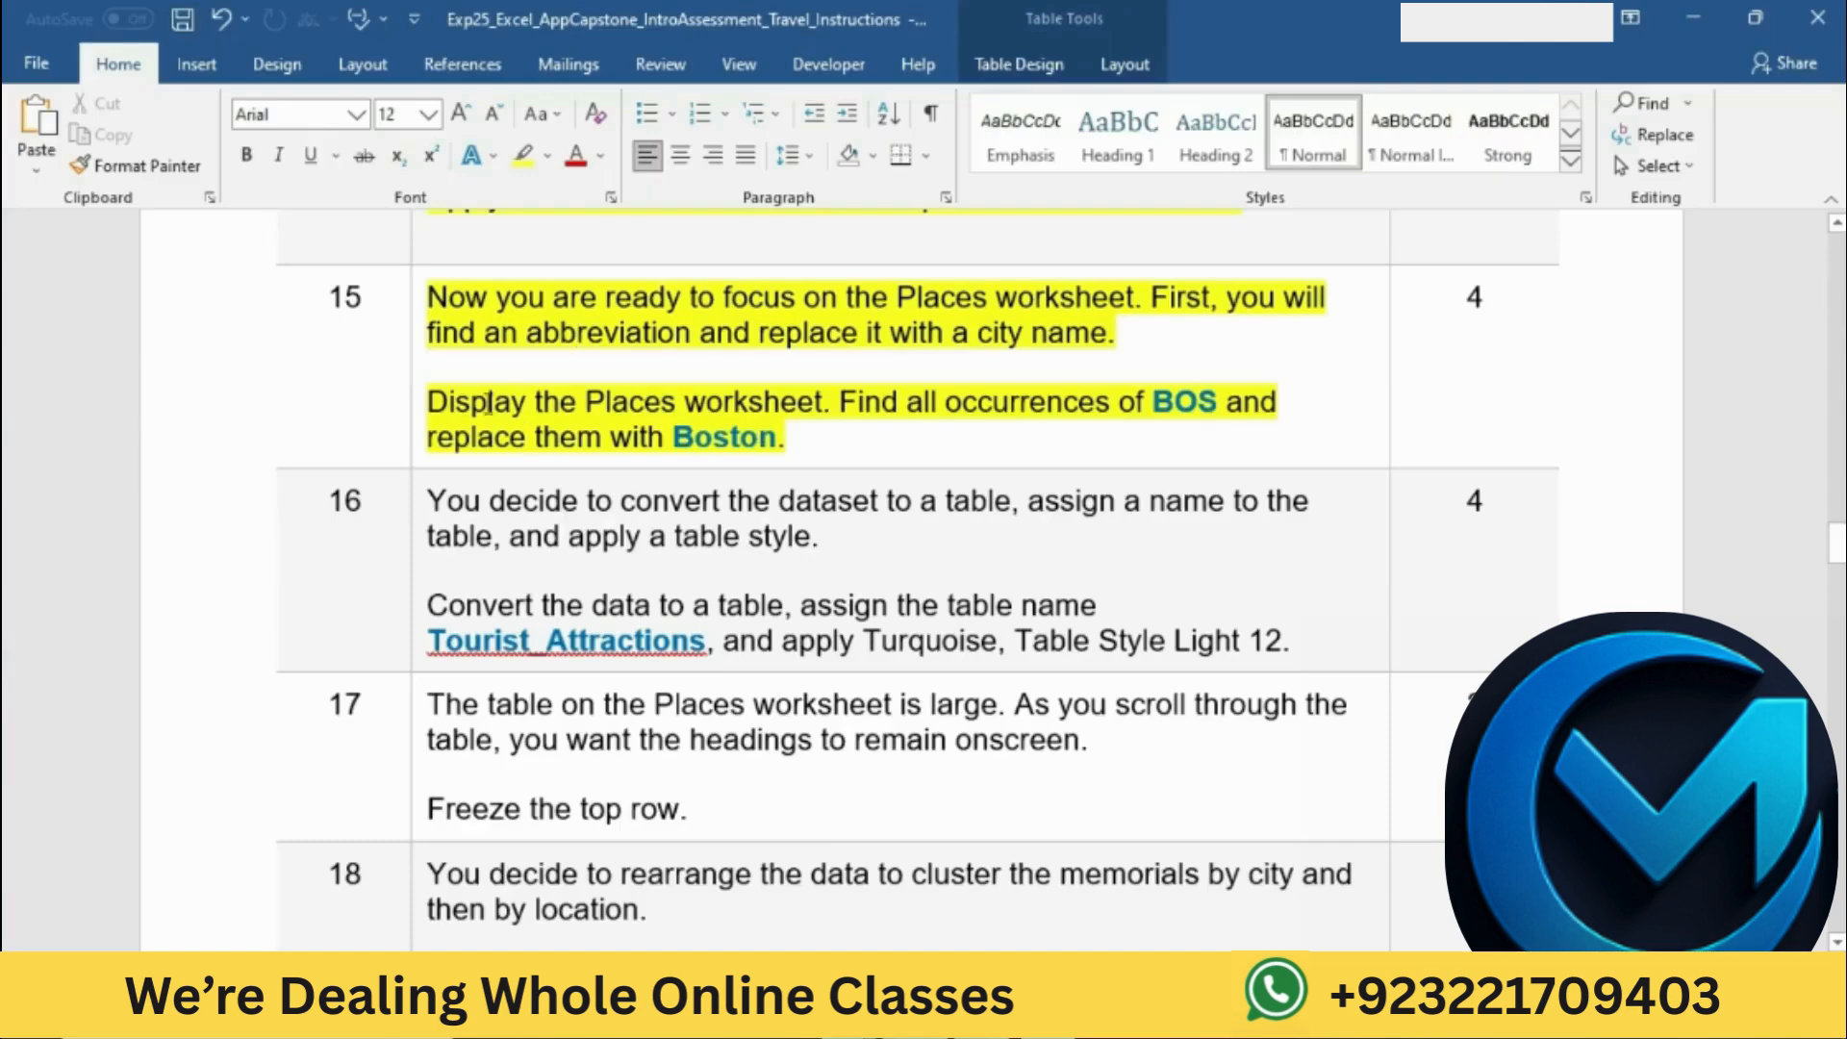
# Step: Consult the worksheet instruction of step 15 in Word and display the Places worksheet in Excel
pyautogui.moveTo(433, 400); pyautogui.dragTo(788, 398)
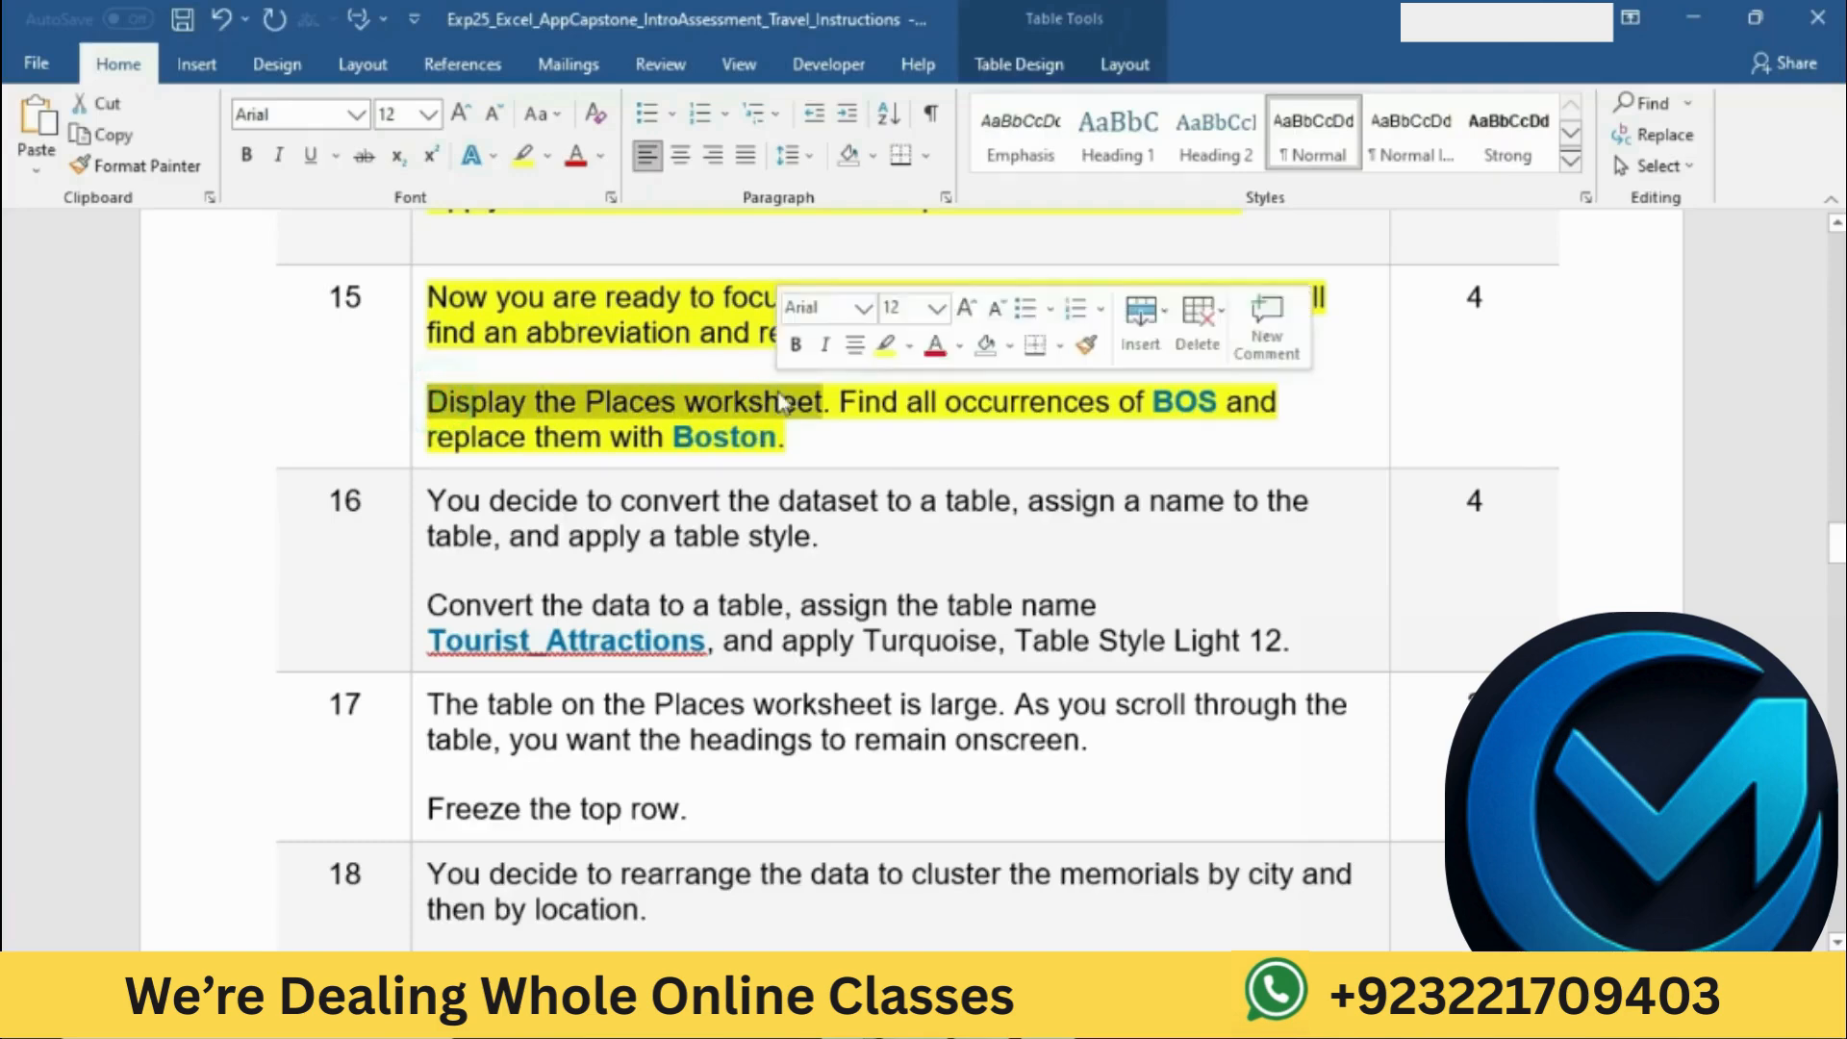
pyautogui.click(967, 1020)
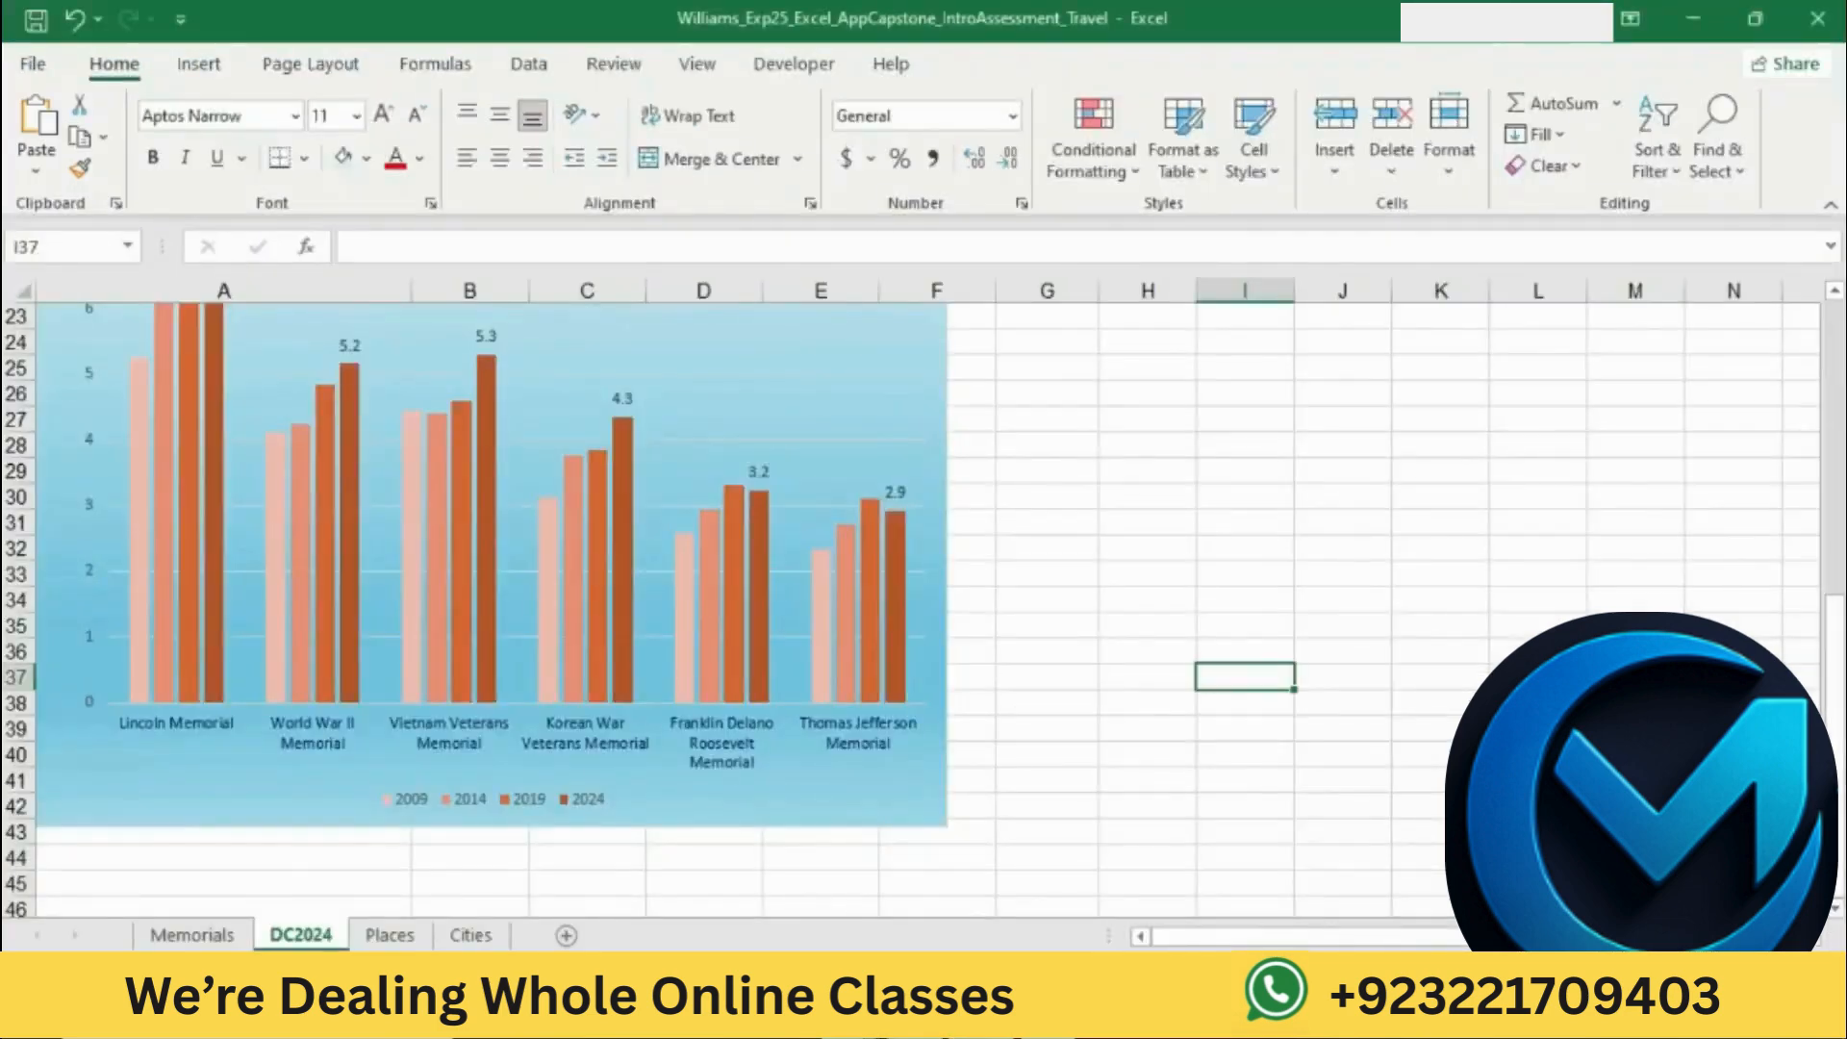
pyautogui.click(389, 935)
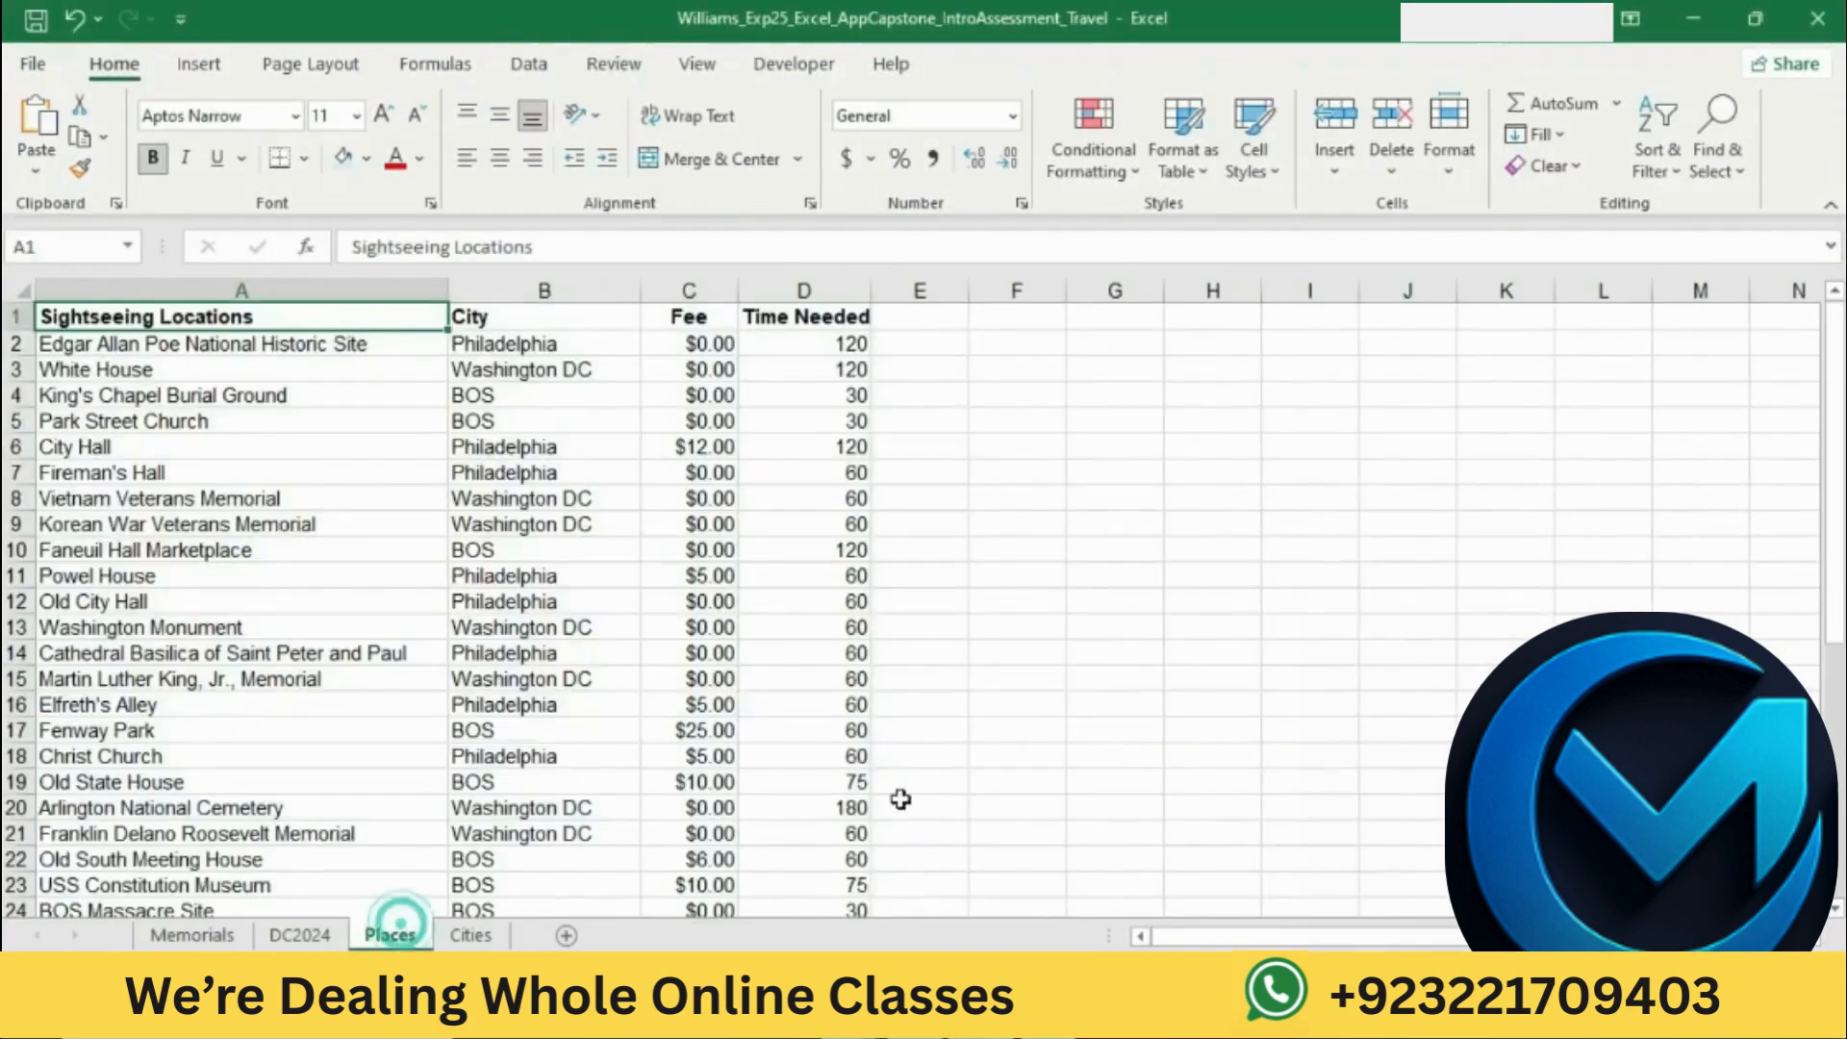
# Step: Check the text to find in Word and enter BOS as the search text for a replacement on Excel's Places worksheet
pyautogui.click(914, 1019)
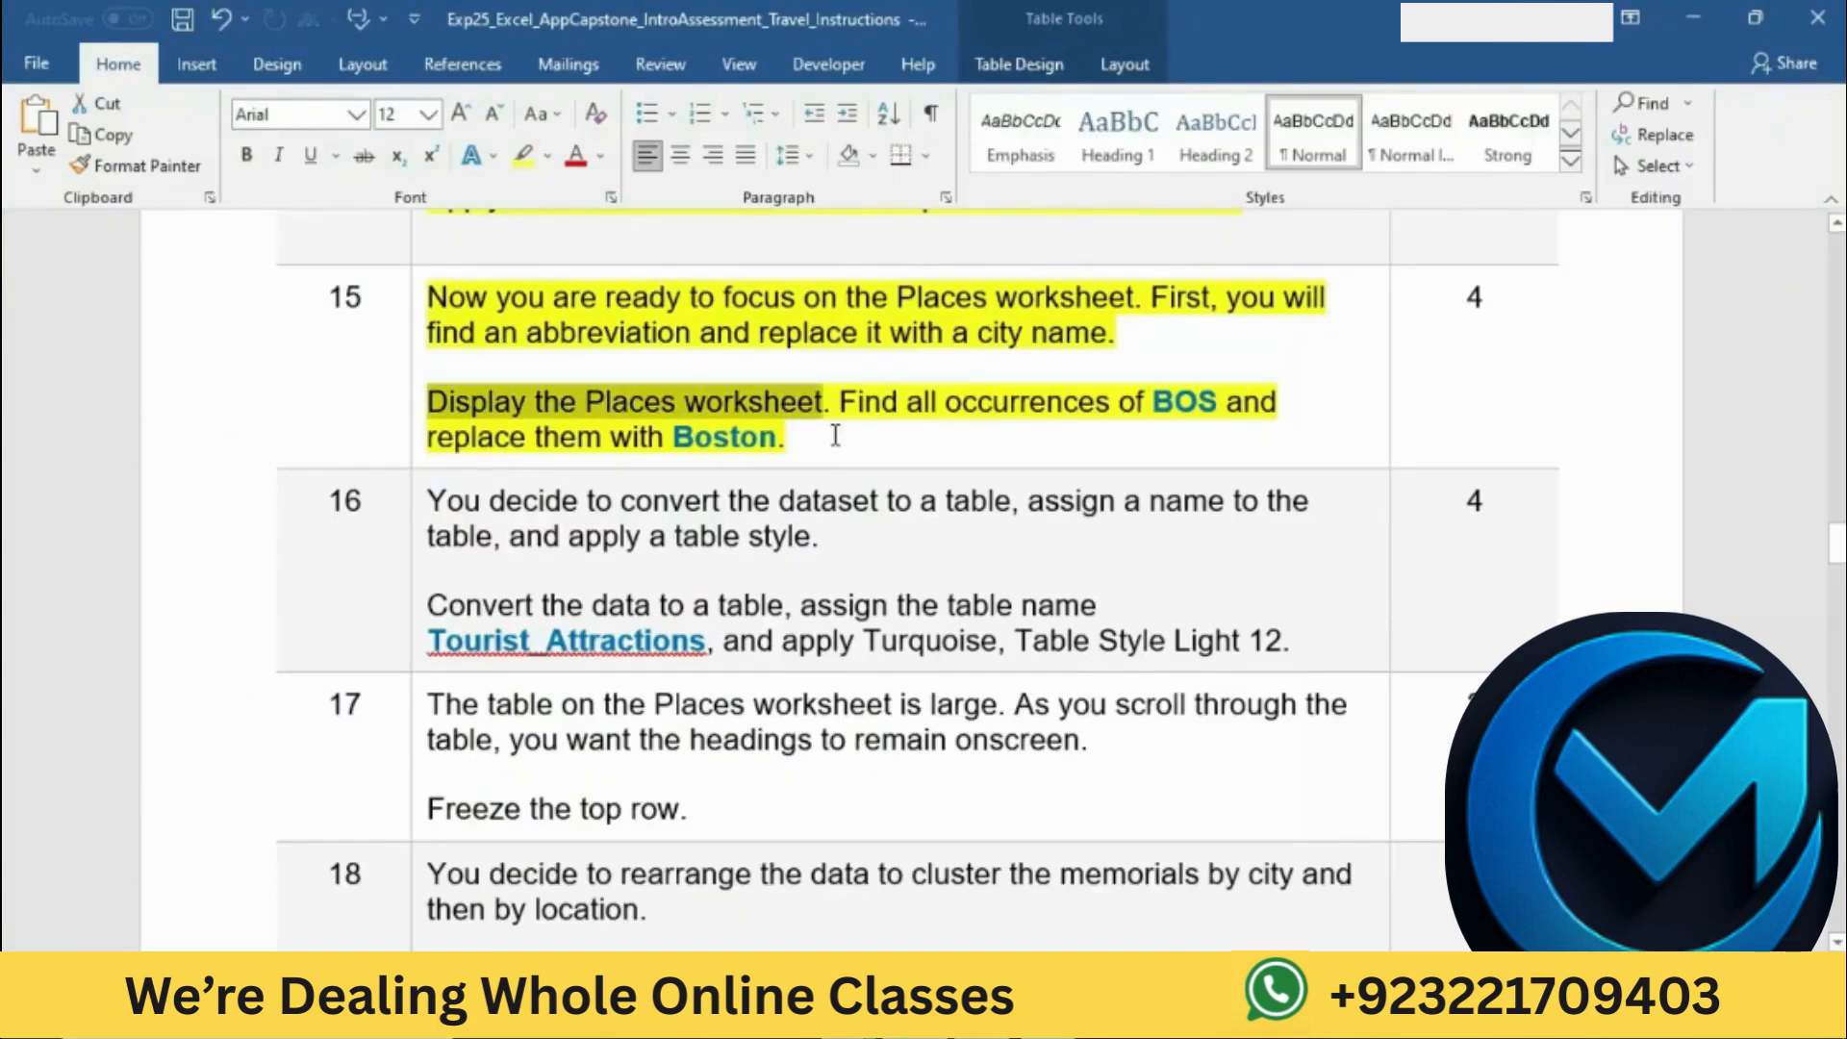
pyautogui.moveTo(841, 409); pyautogui.dragTo(1221, 408)
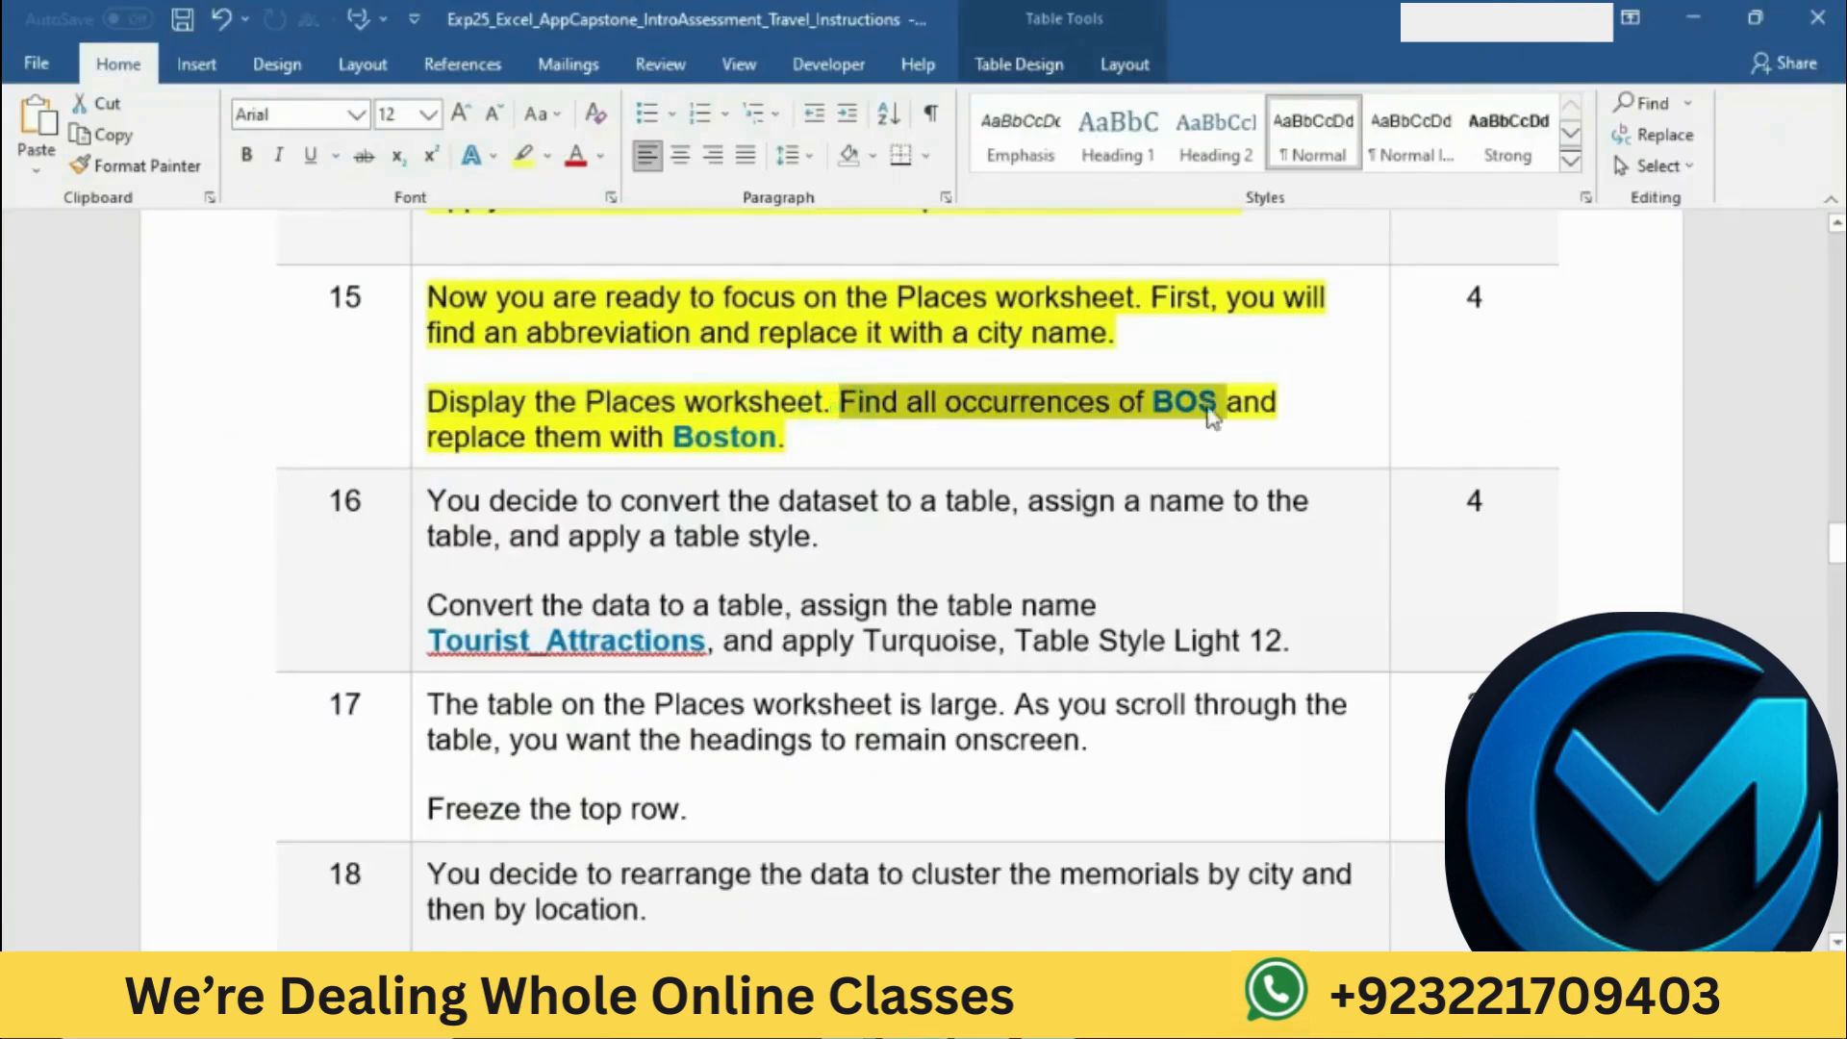
pyautogui.click(914, 1020)
pyautogui.click(1351, 807)
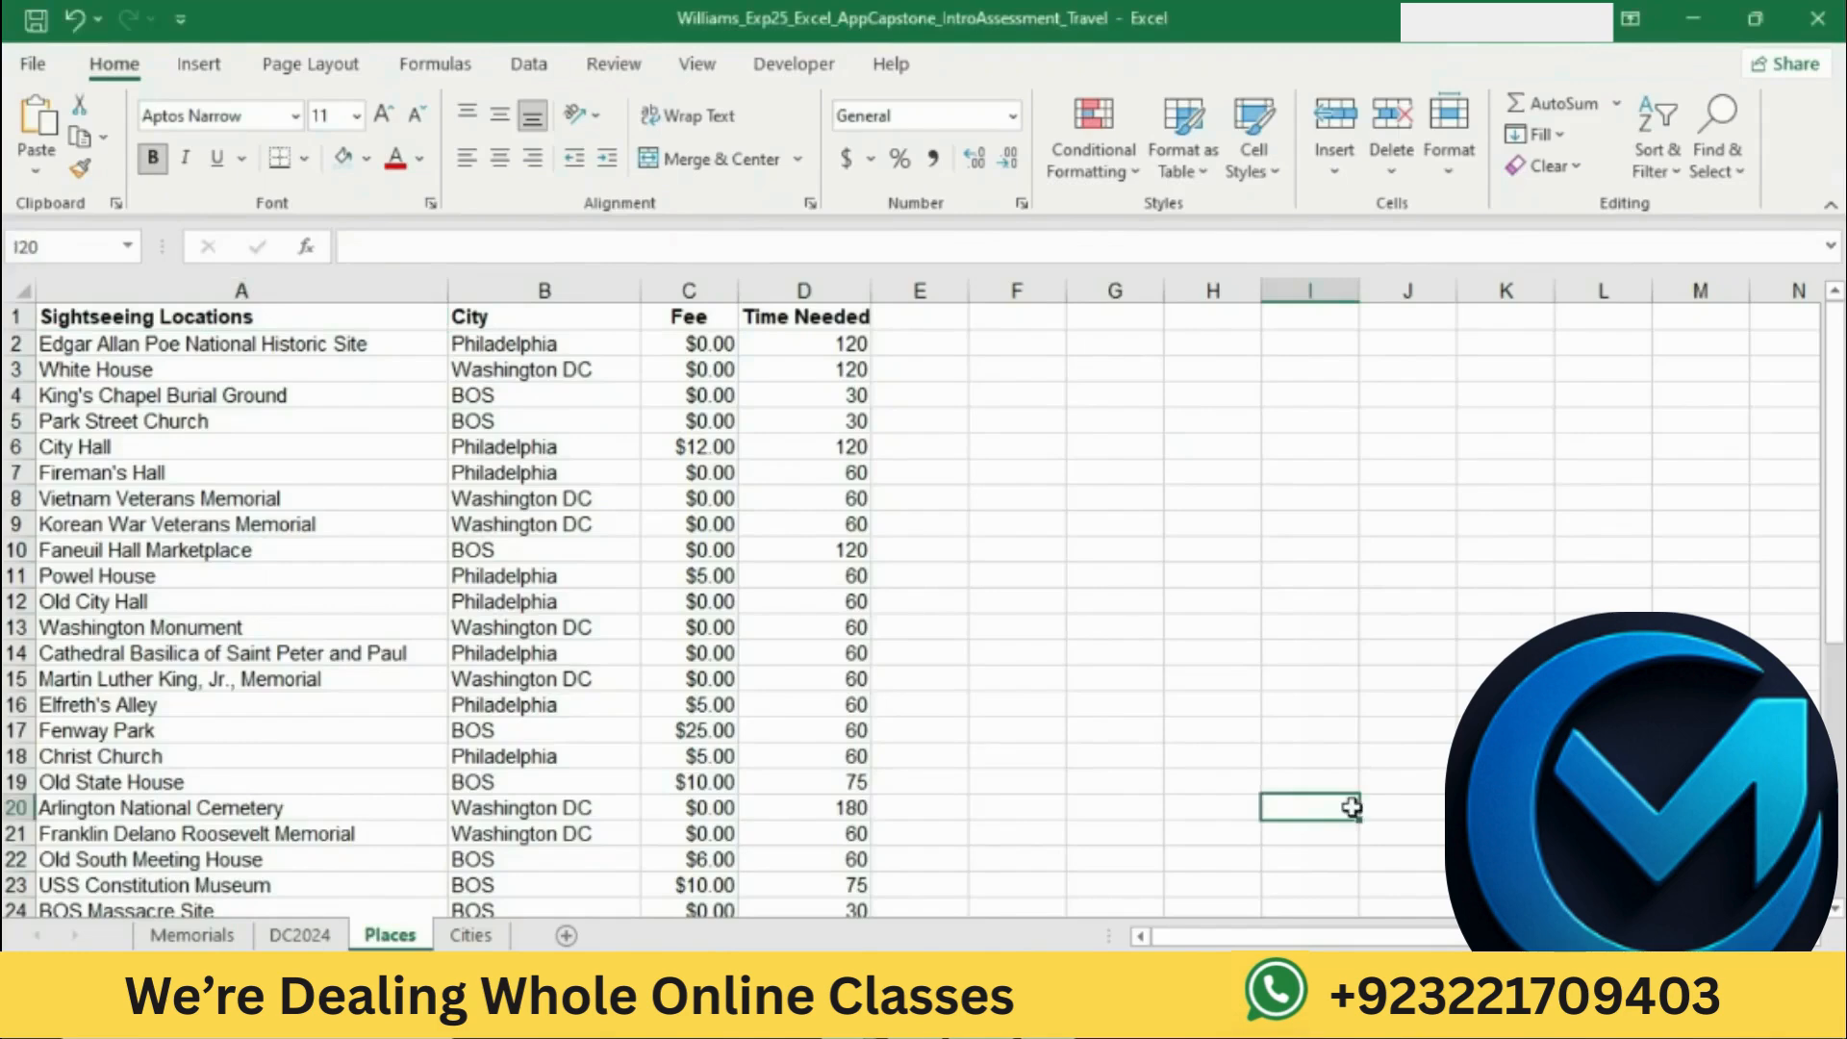
pyautogui.click(1713, 152)
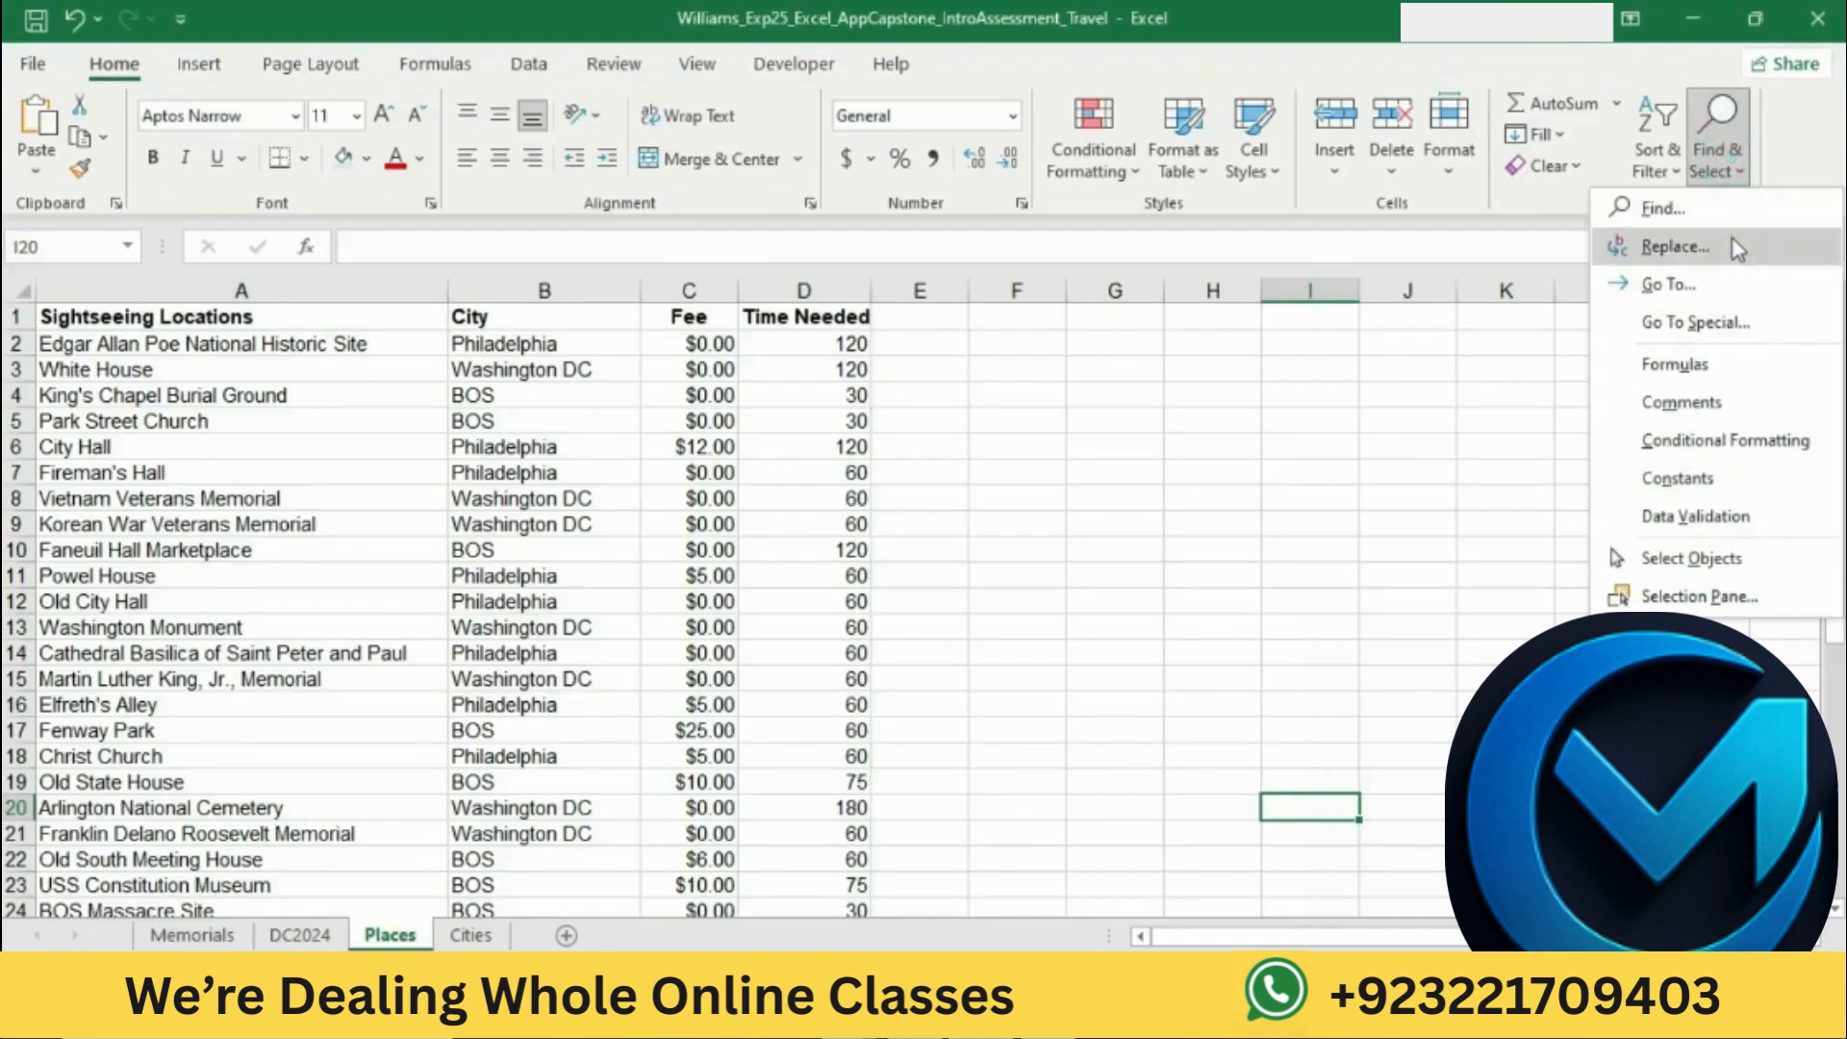
pyautogui.click(1729, 246)
pyautogui.write('BOS')
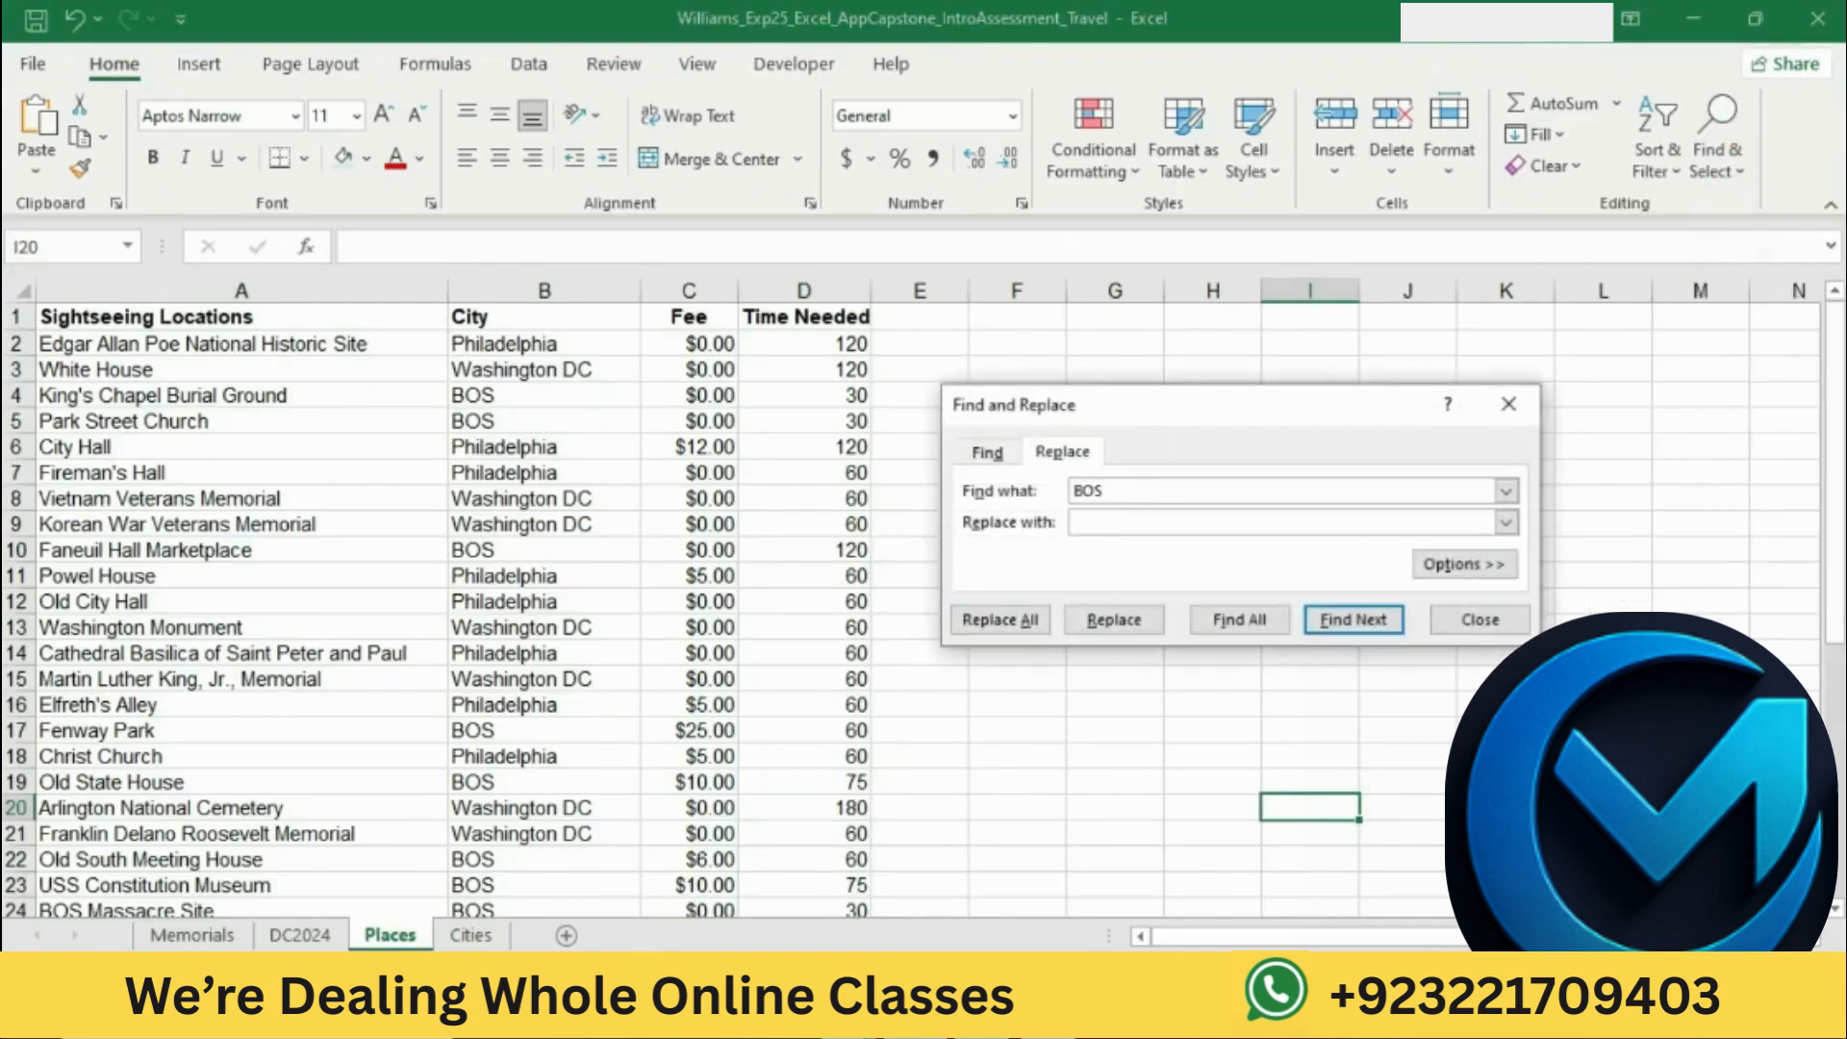
# Step: Check the replacement text in Word, replace all occurrences of BOS with Boston in Excel, and close Find and Replace
pyautogui.hotkey('alt', 'Tab')
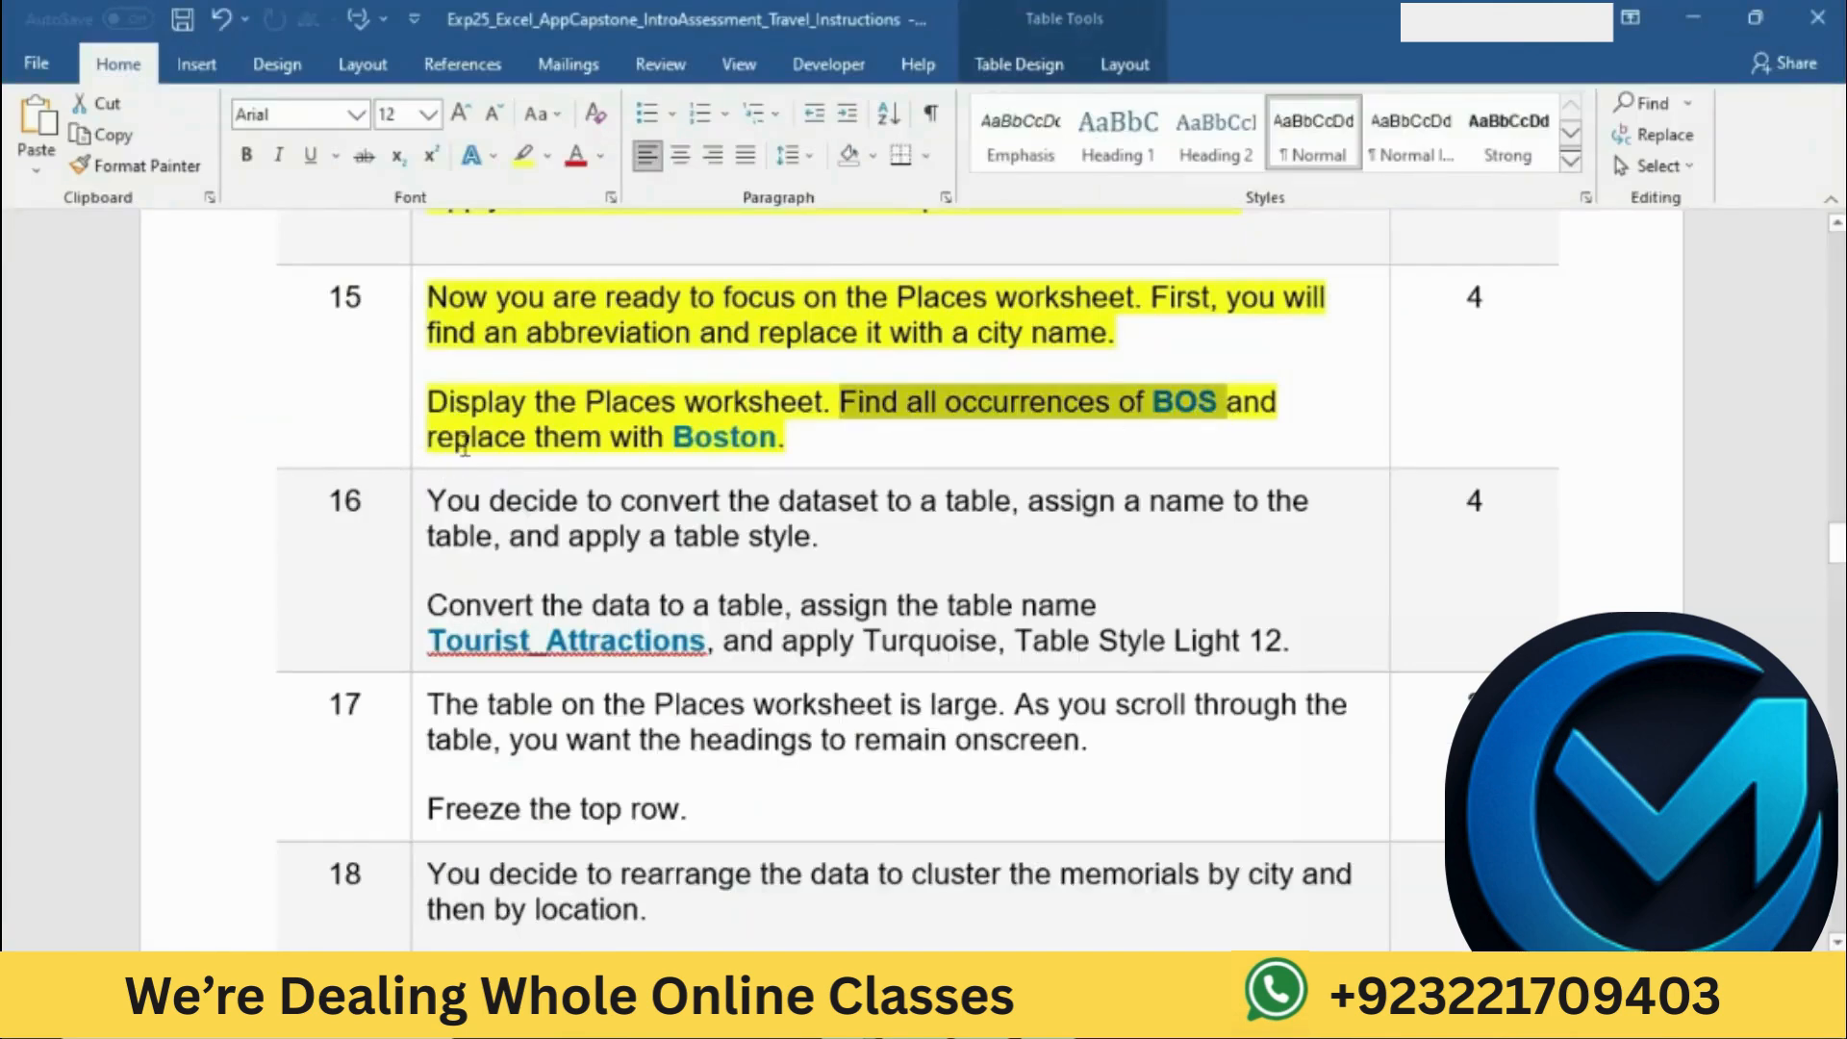
pyautogui.moveTo(471, 442); pyautogui.dragTo(785, 444)
pyautogui.click(961, 1019)
pyautogui.click(1108, 521)
pyautogui.write('Boston')
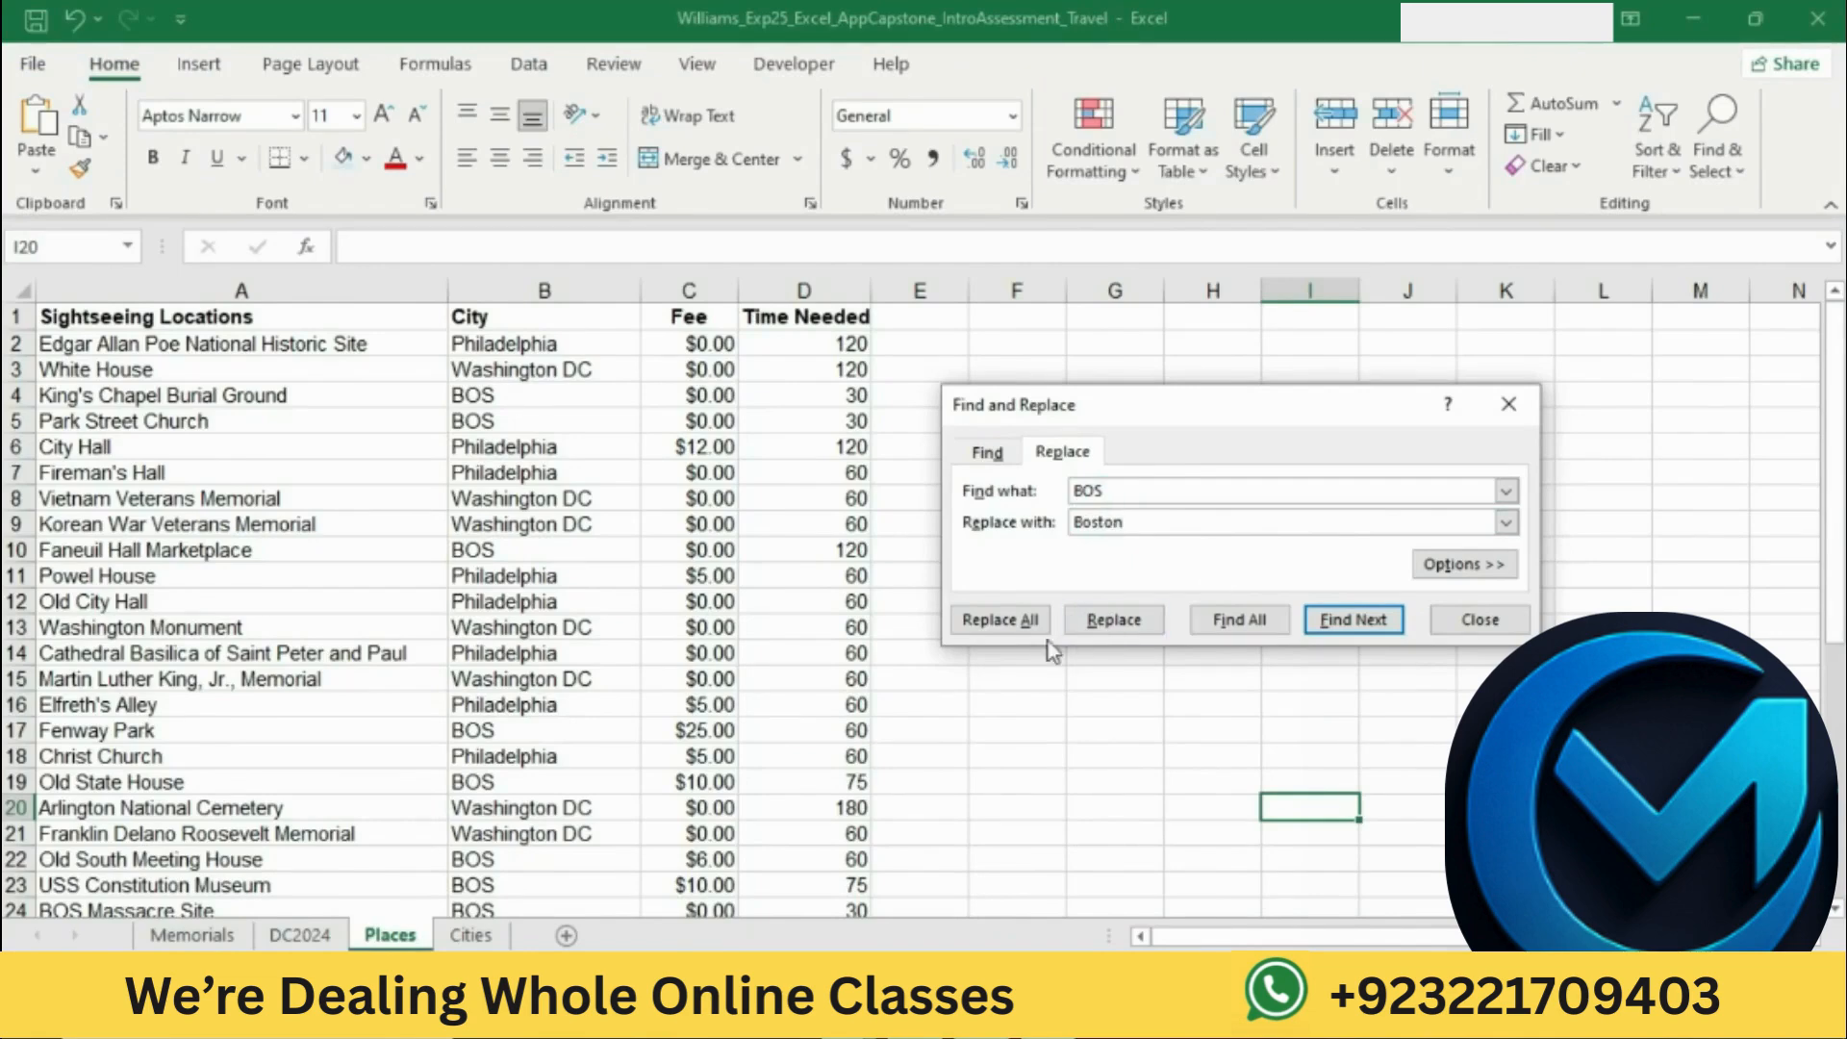
pyautogui.click(996, 619)
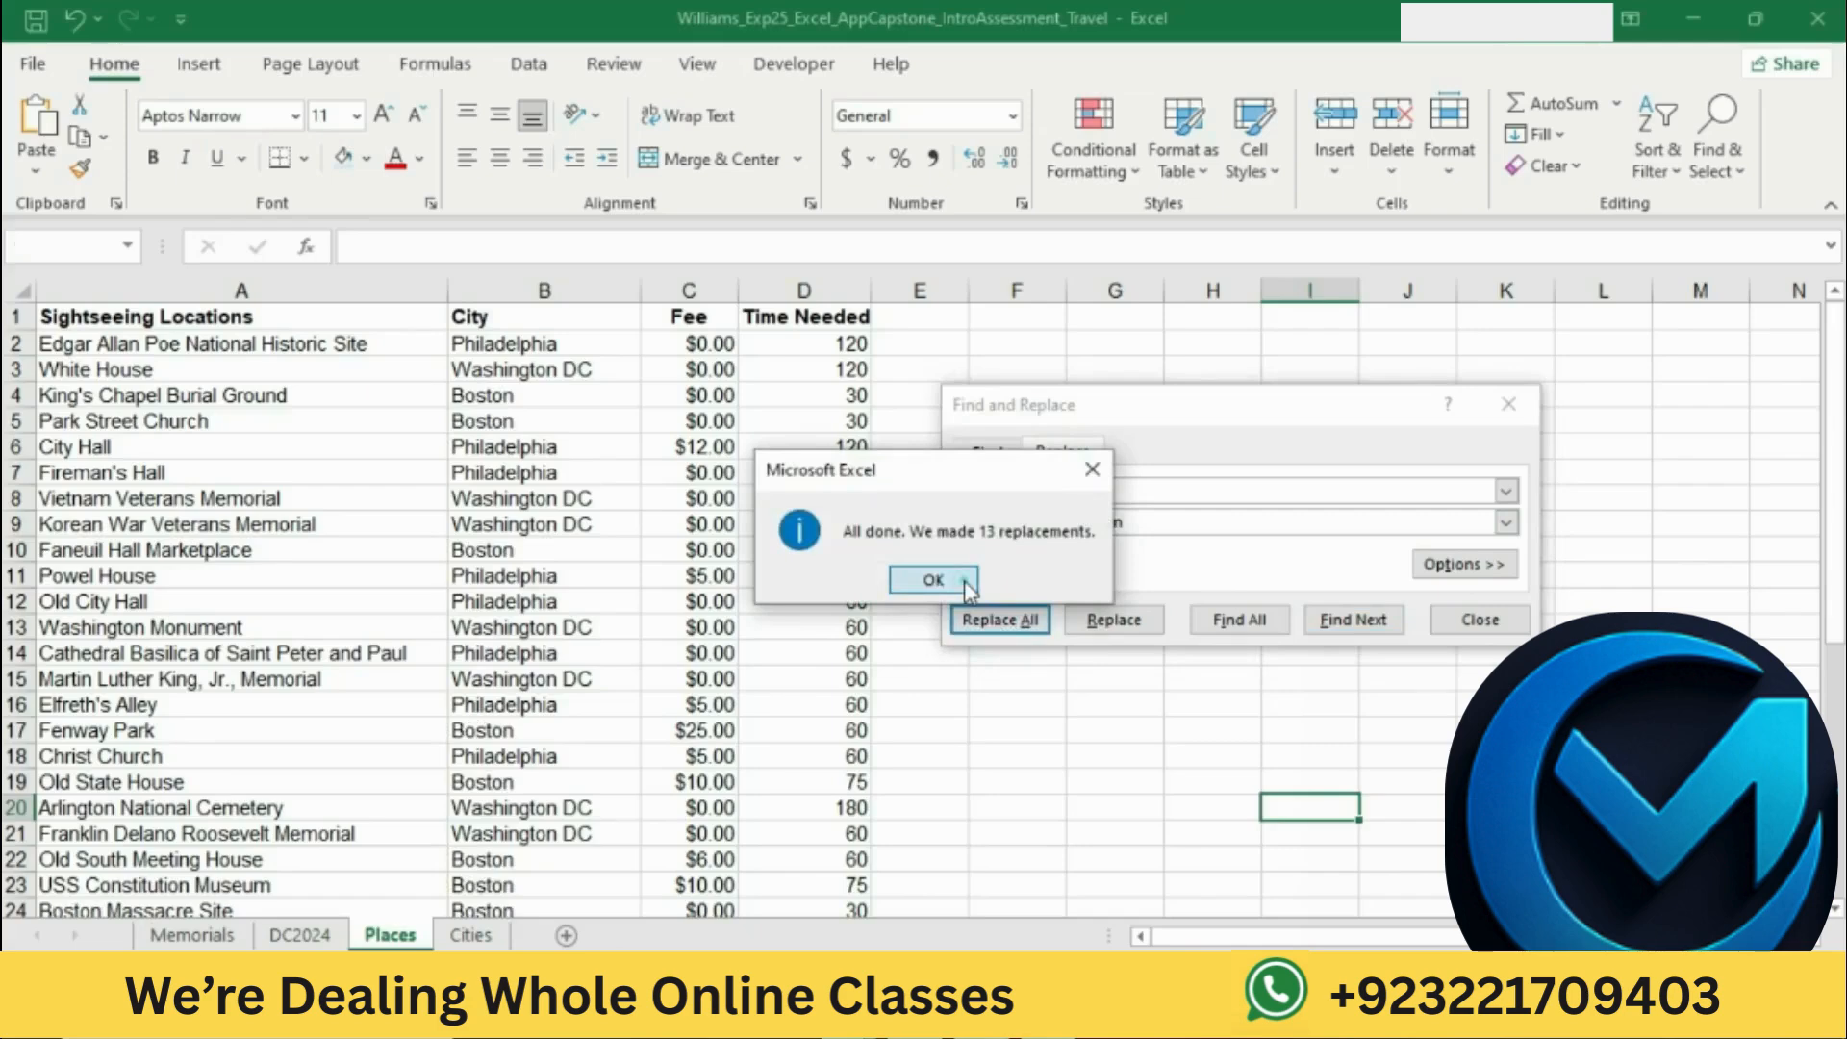
pyautogui.click(964, 580)
pyautogui.click(1452, 620)
# Step: Switch to Word and highlight the step 16 text about converting the dataset to a table in yellow
pyautogui.click(938, 1017)
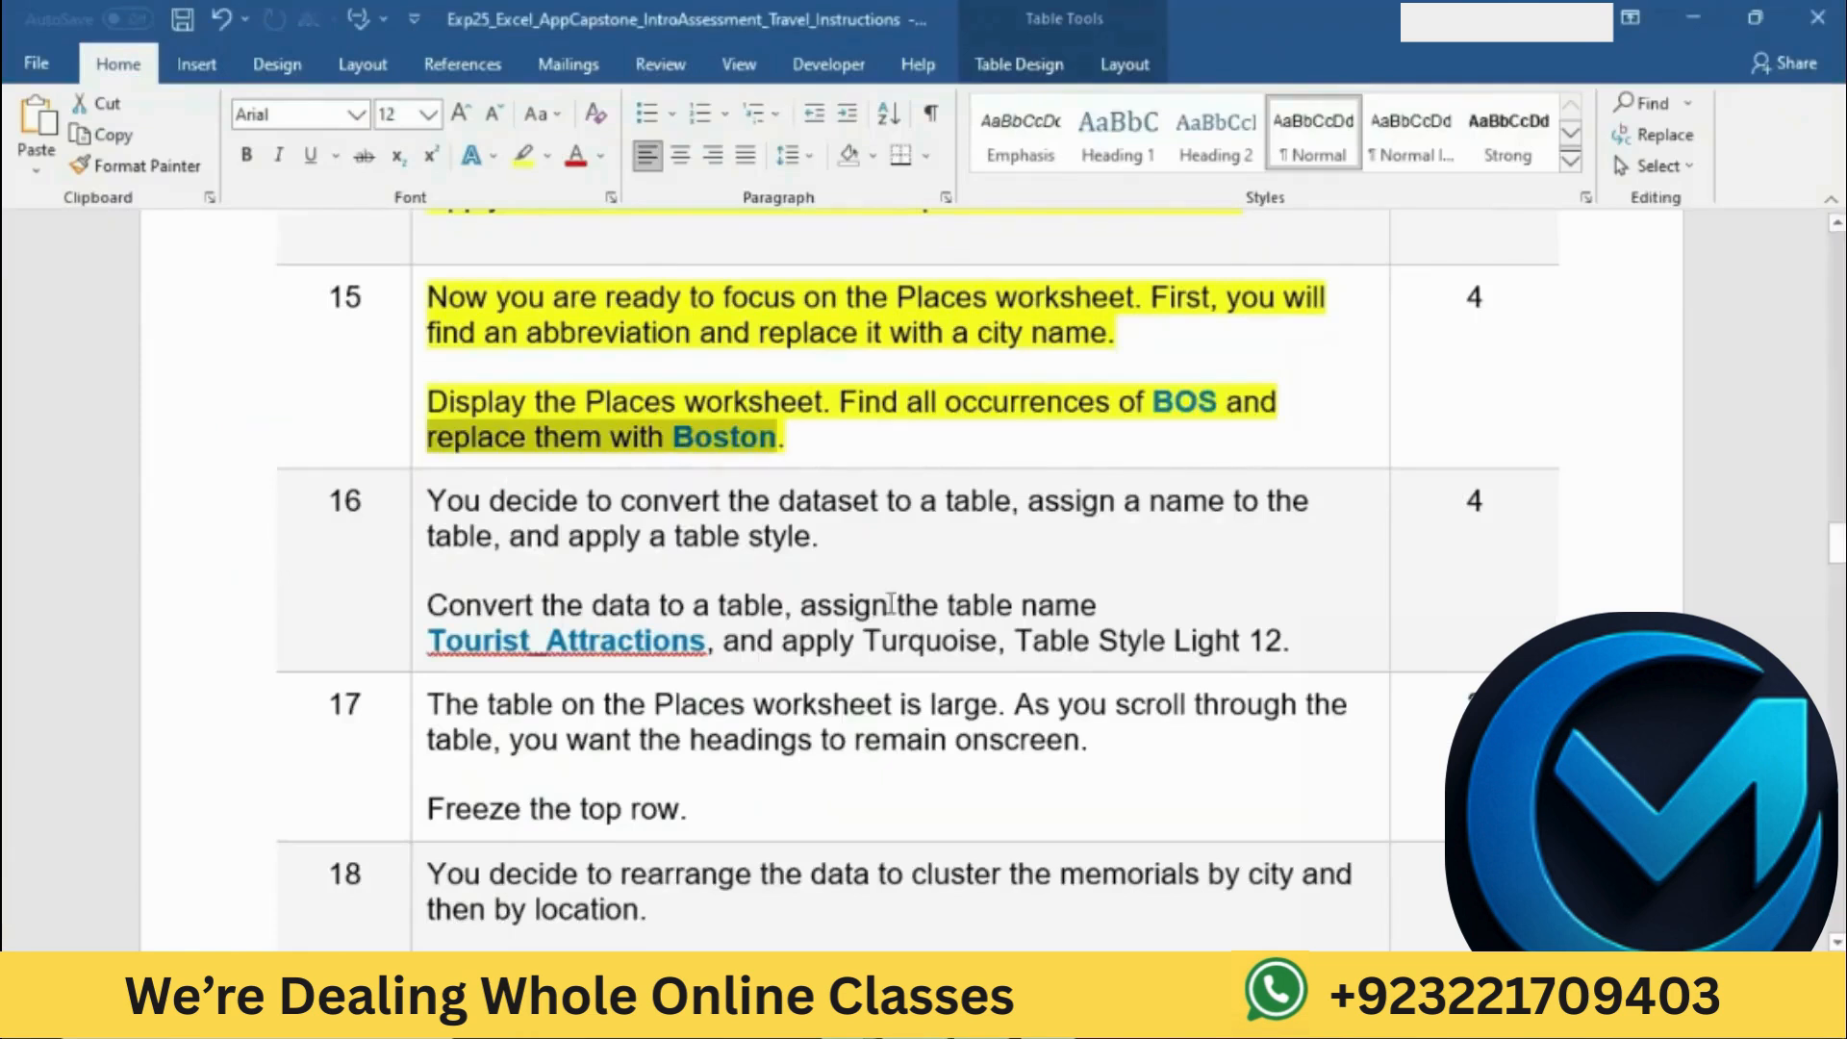
pyautogui.click(835, 388)
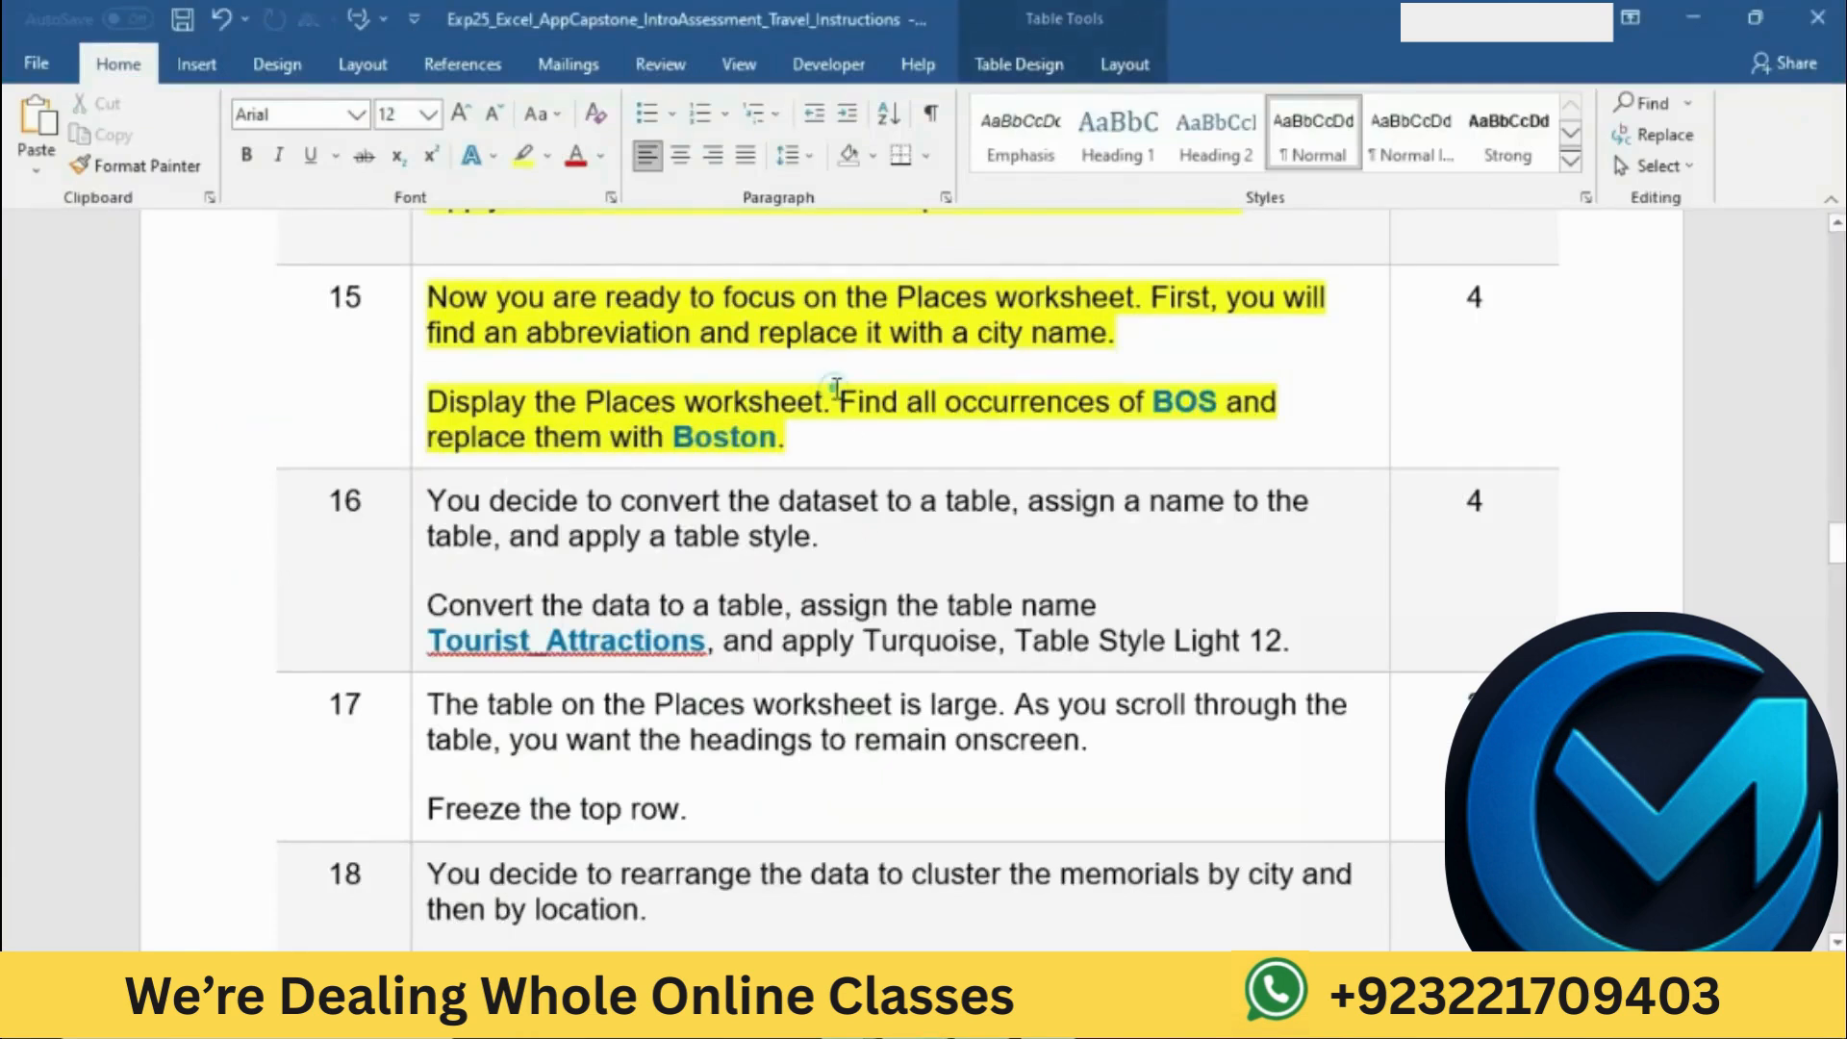
pyautogui.scroll(-3, 834, 388)
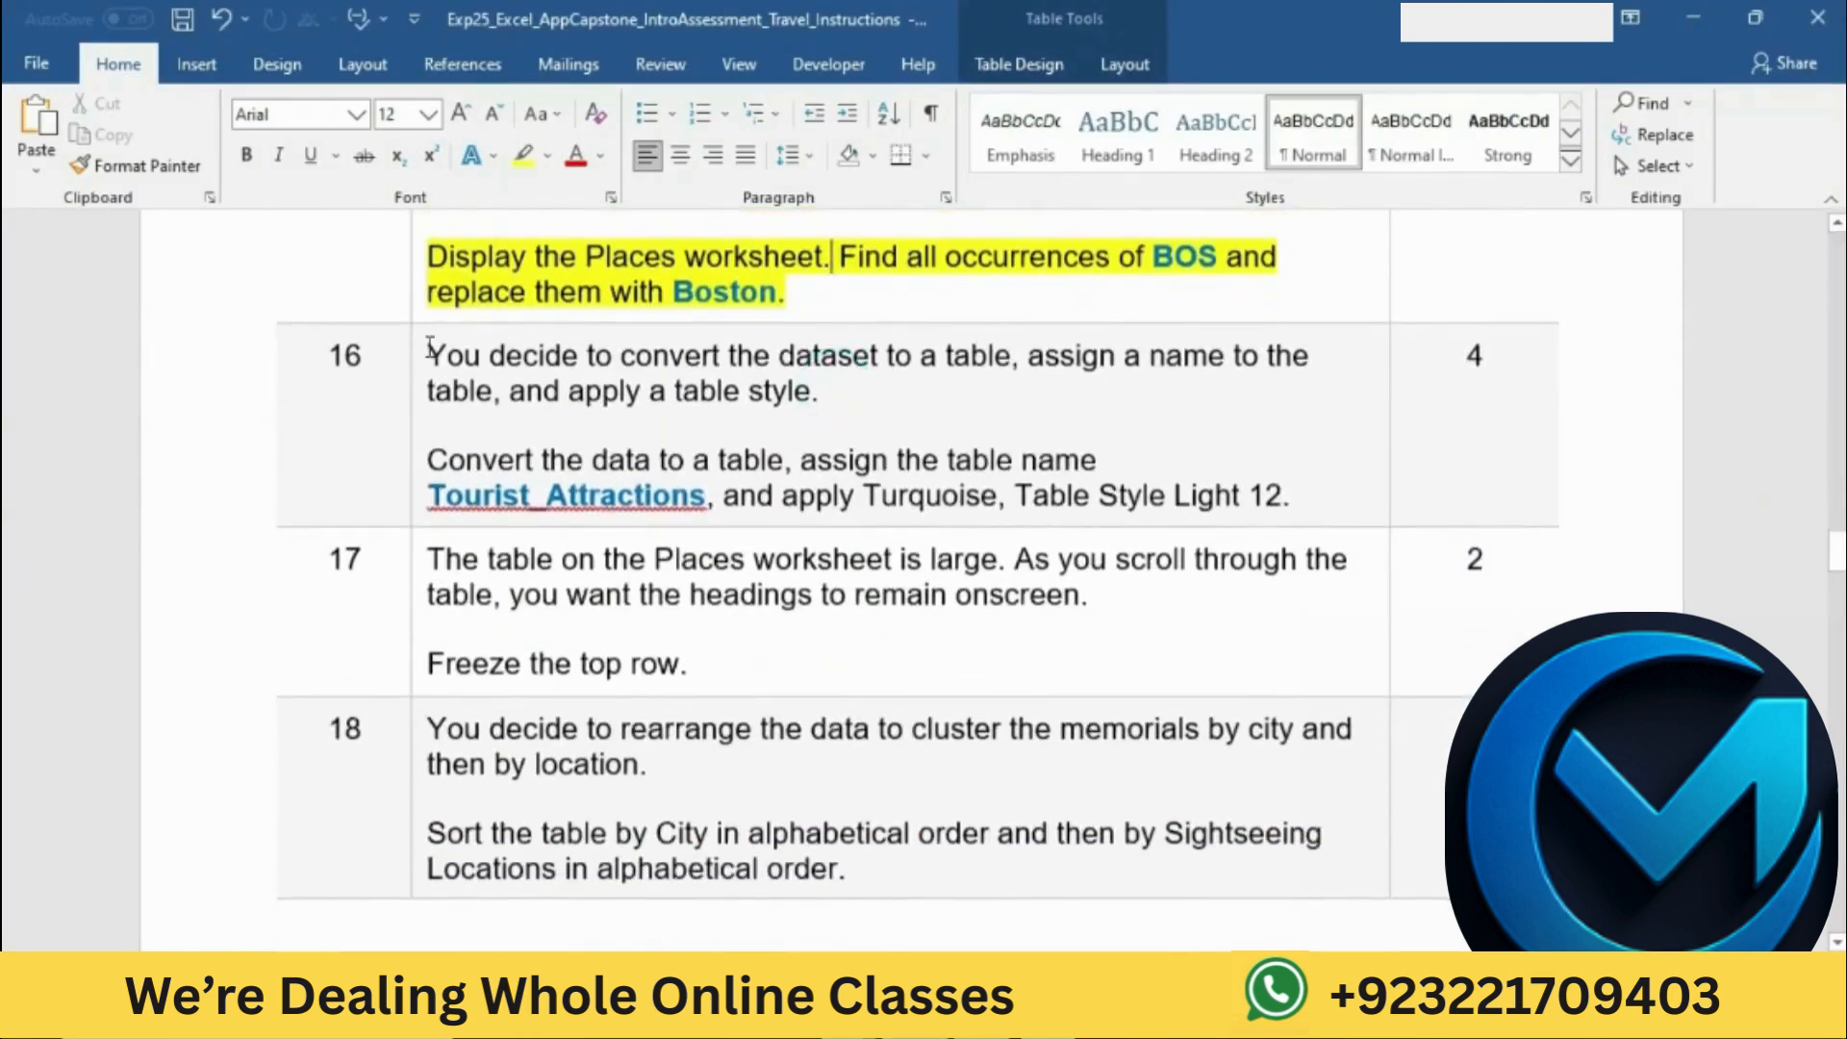
pyautogui.click(416, 350)
pyautogui.click(521, 304)
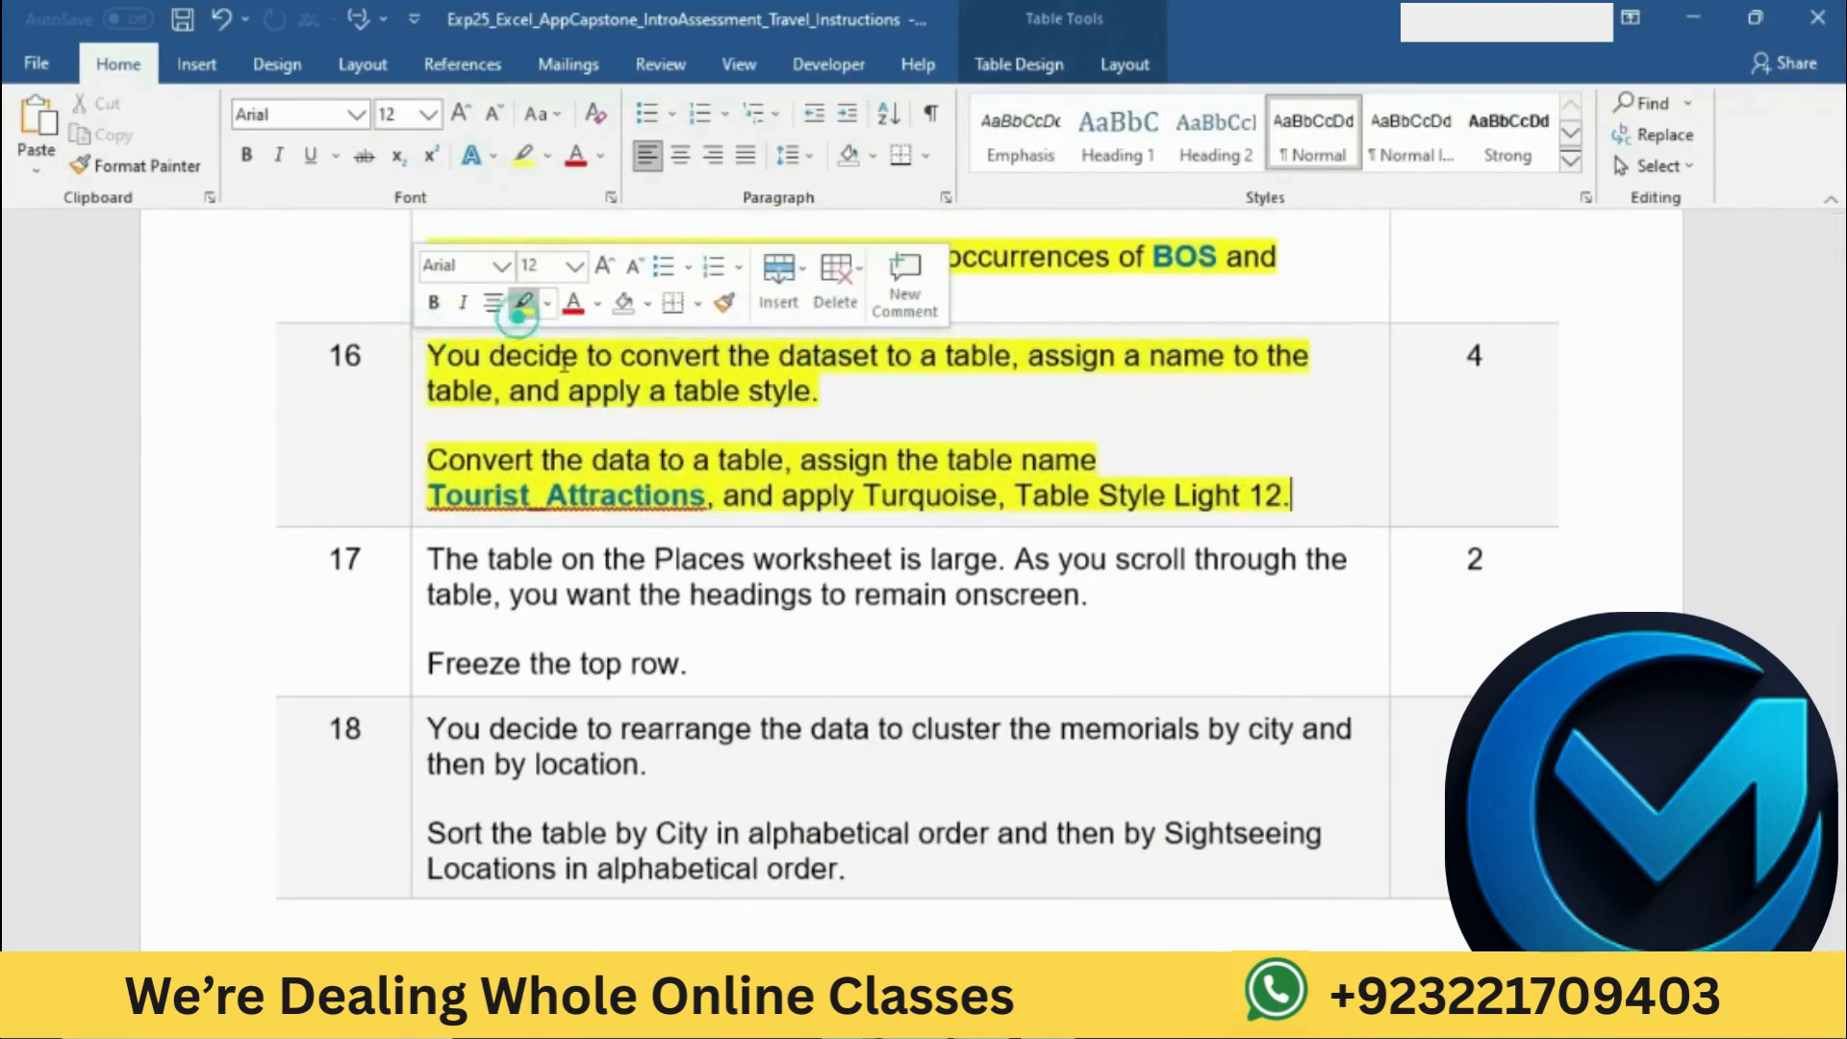
pyautogui.click(603, 414)
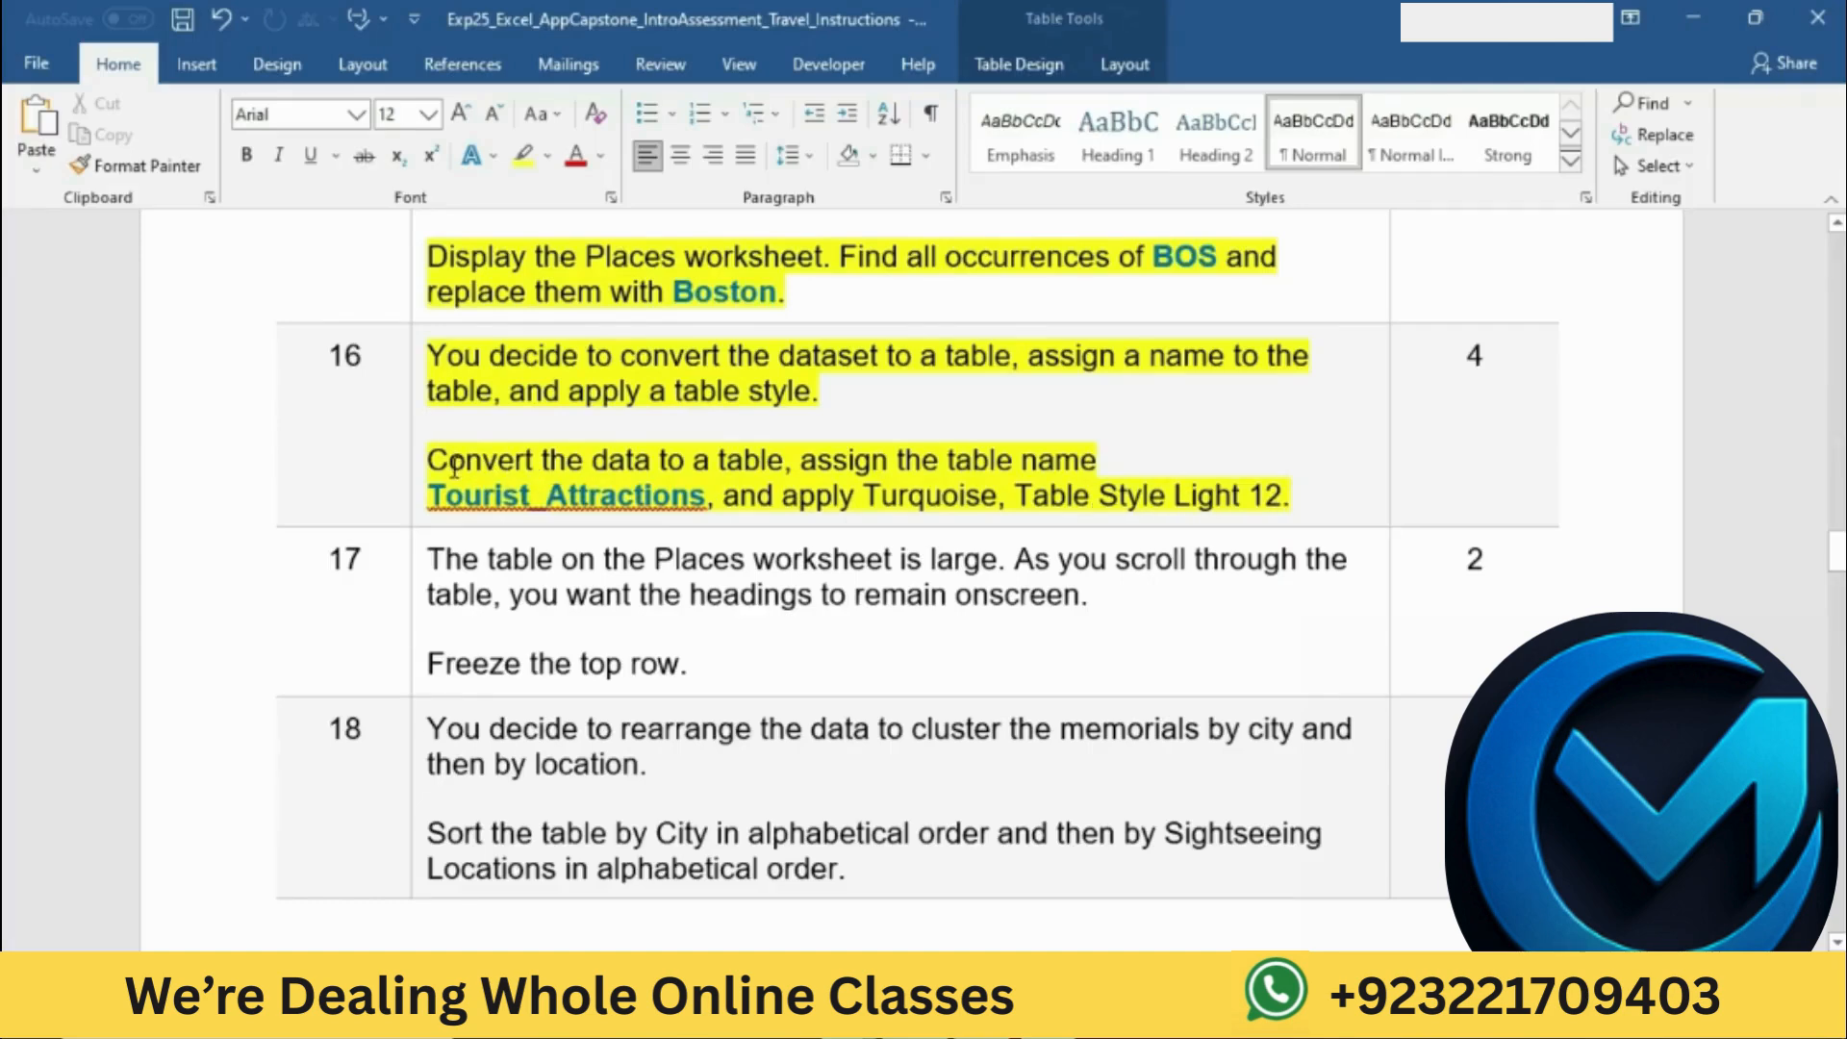
# Step: Consult the conversion instruction in Word and convert the Places data A1:D40 in Excel to a table with headers
pyautogui.moveTo(429, 463); pyautogui.dragTo(783, 464)
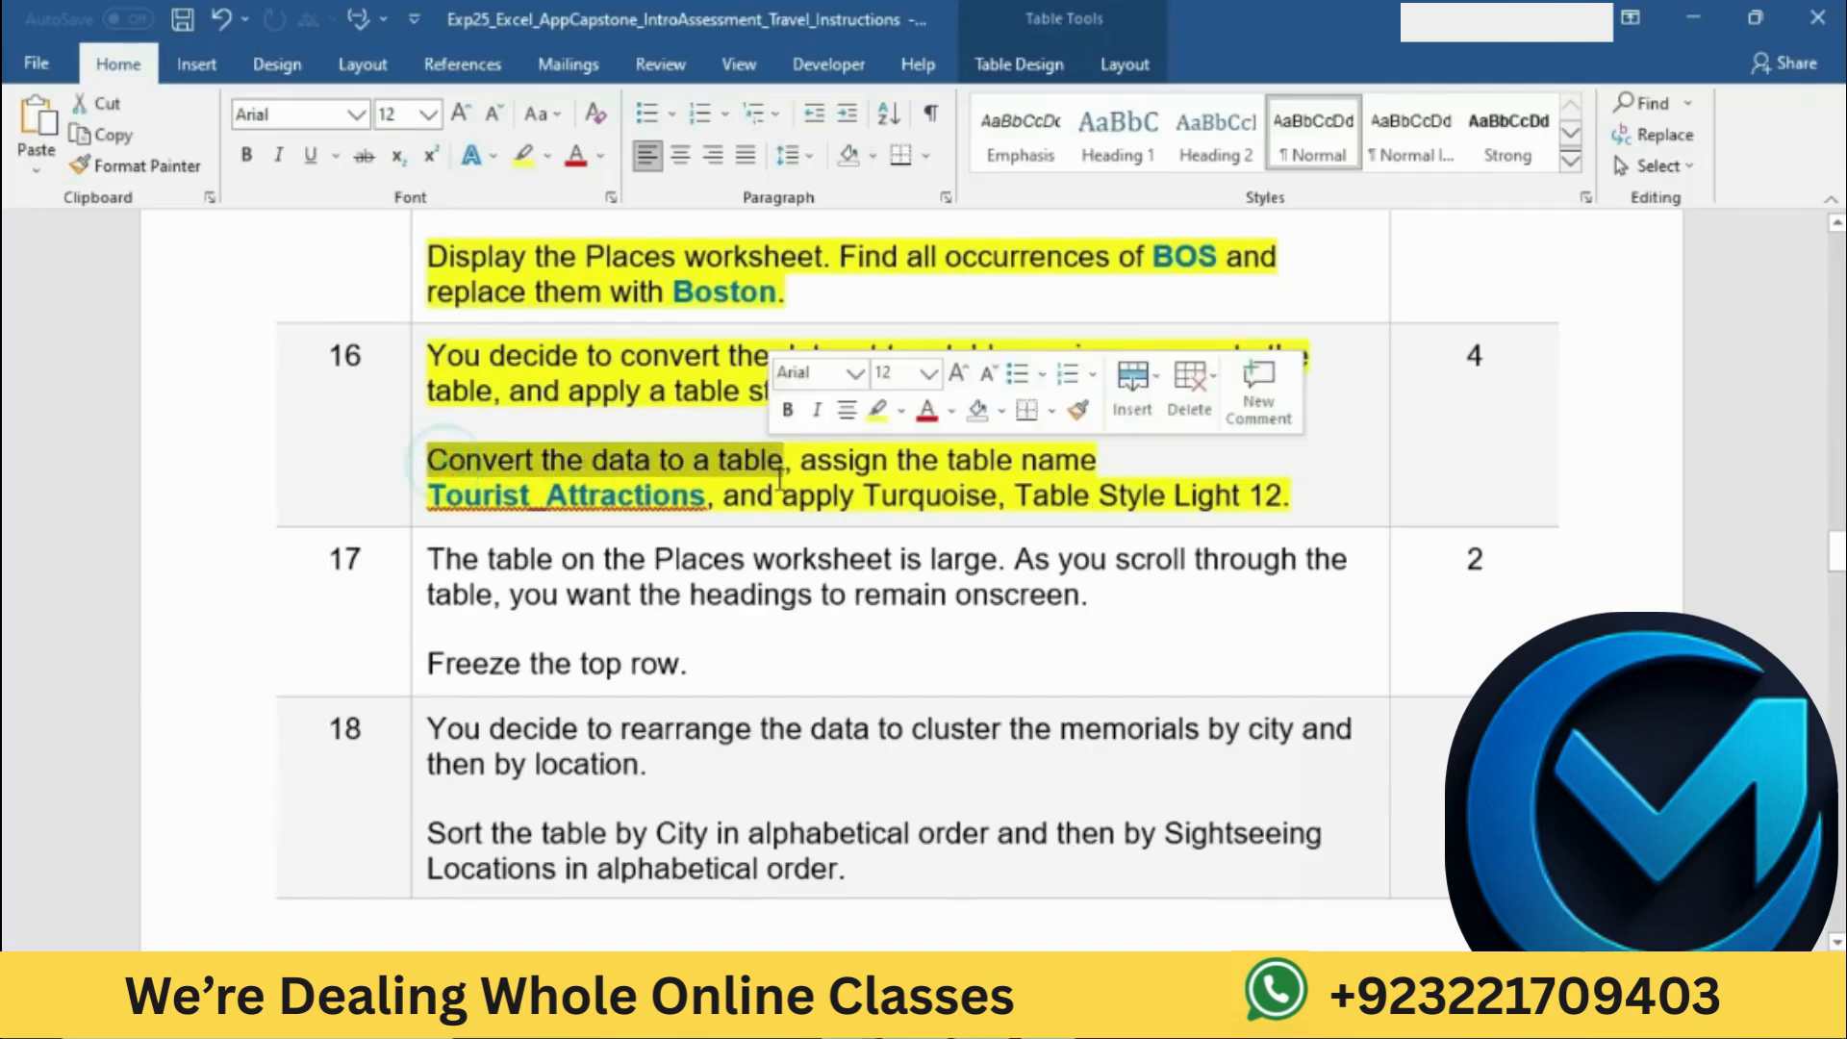
pyautogui.hotkey('alt', 'Tab')
pyautogui.click(630, 679)
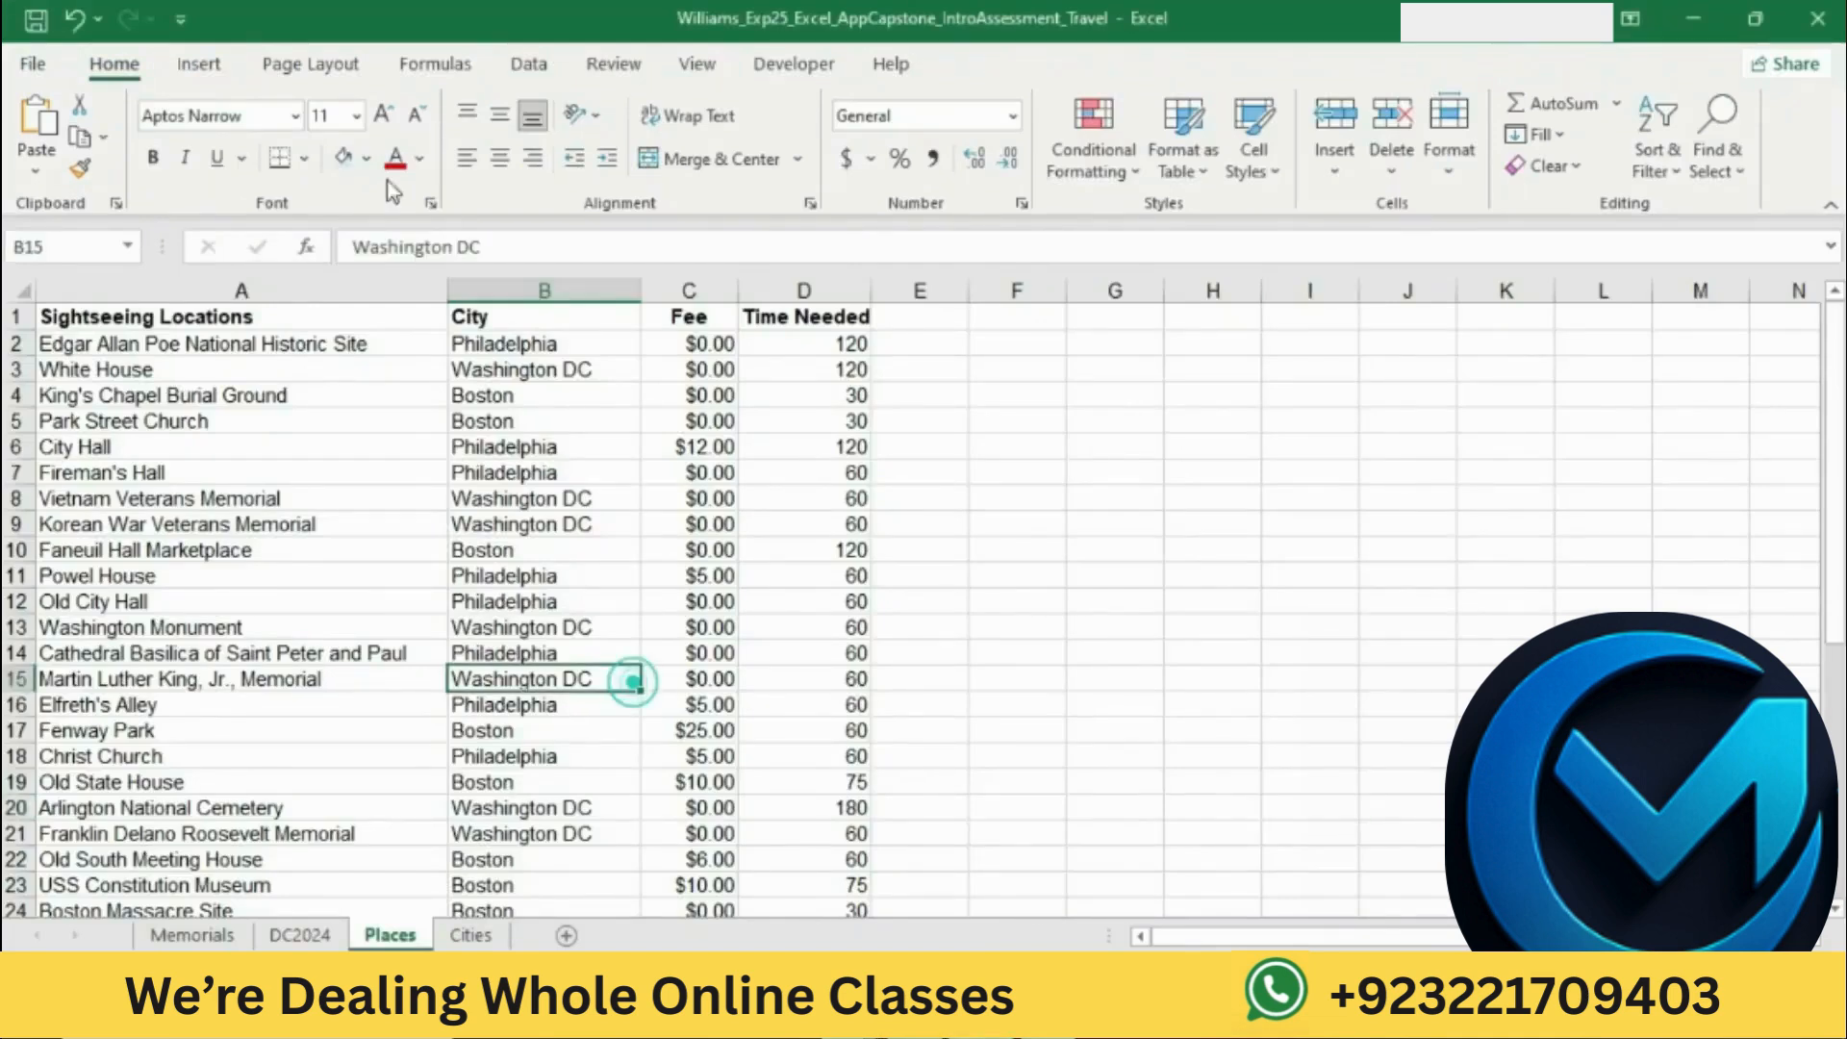
pyautogui.click(199, 63)
pyautogui.click(232, 123)
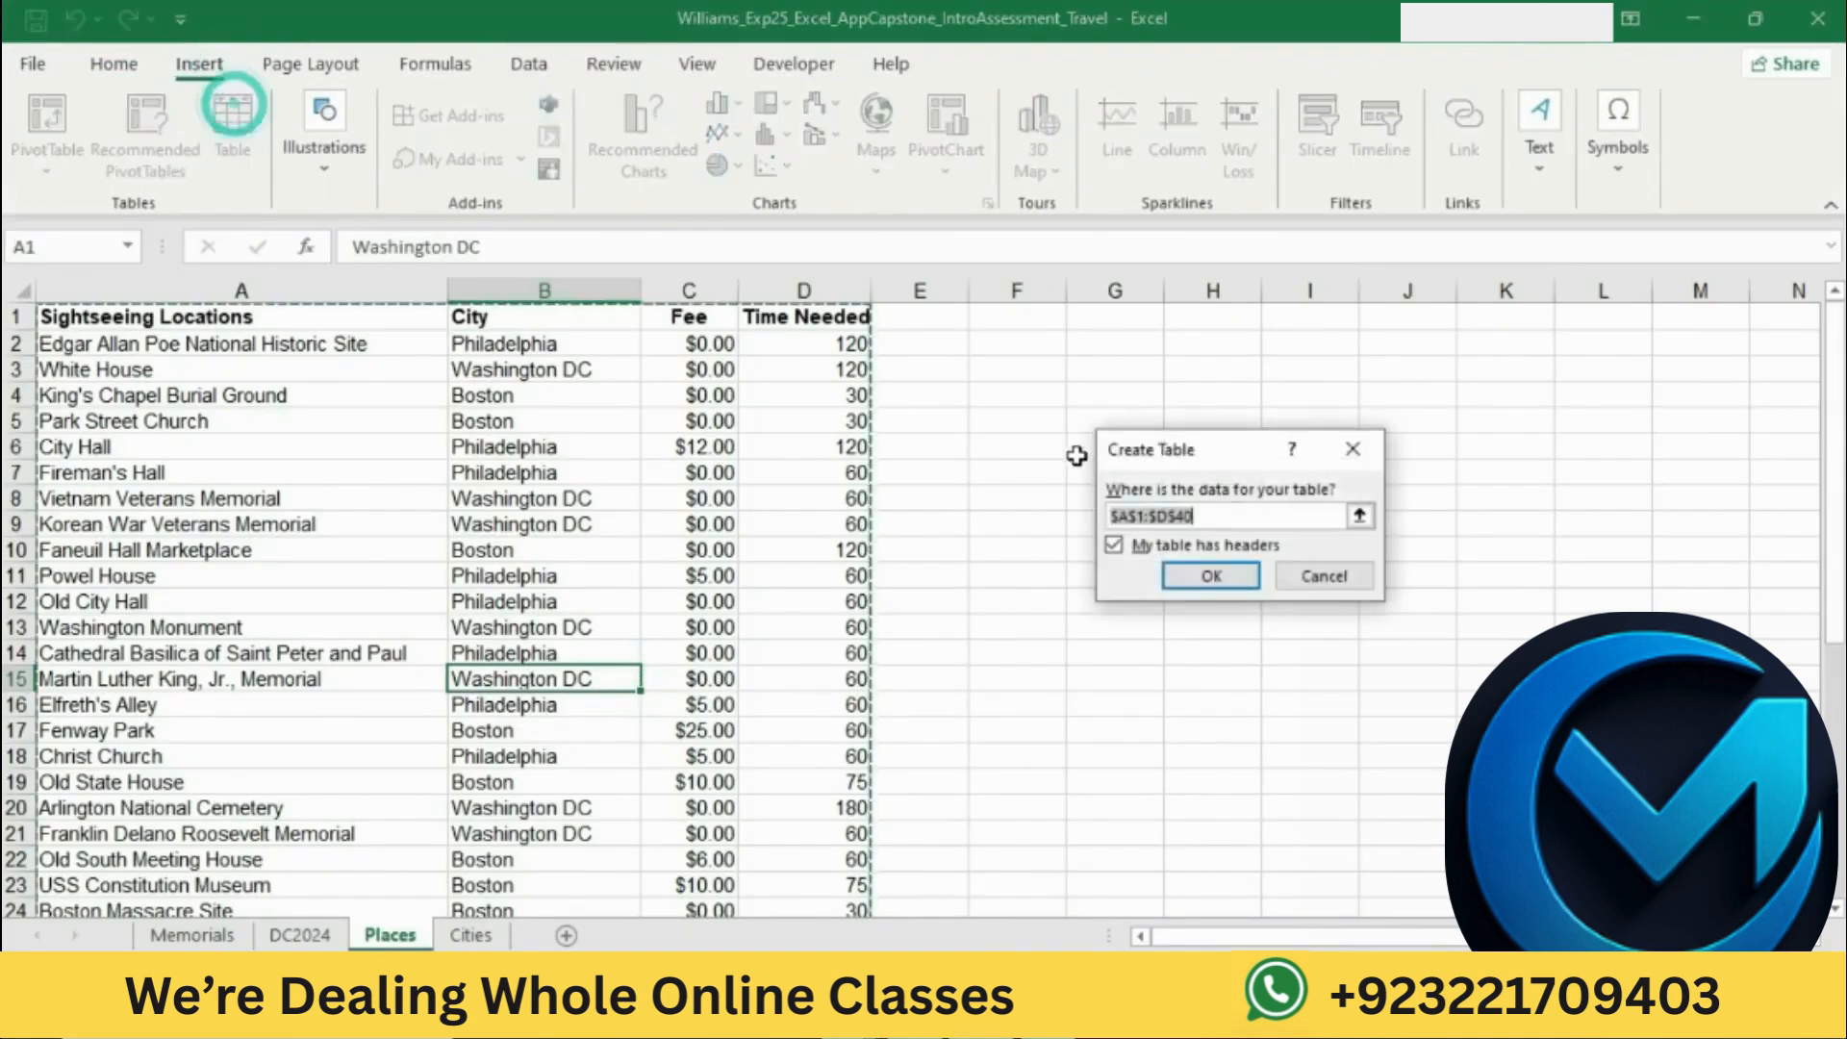
pyautogui.click(1210, 577)
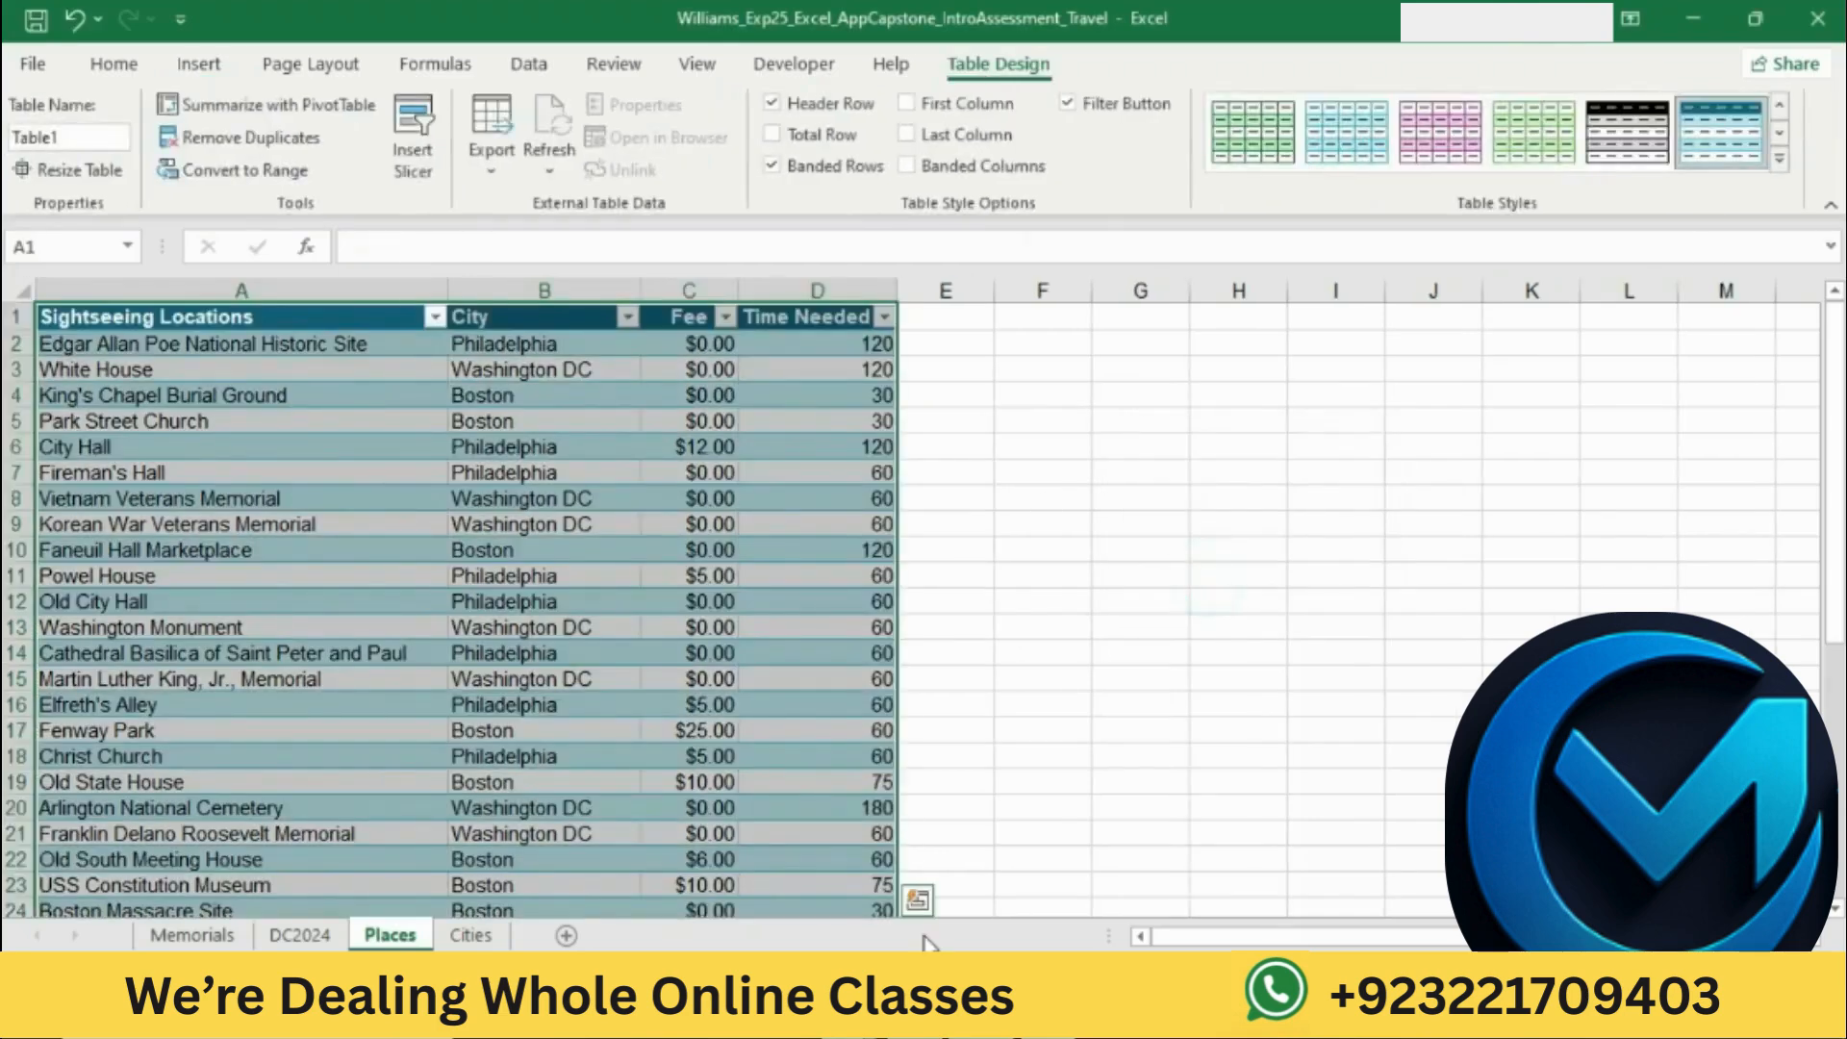
# Step: Check the required table name in Word and name the Places table Tourist_Attractions in Excel
pyautogui.hotkey('alt', 'Tab')
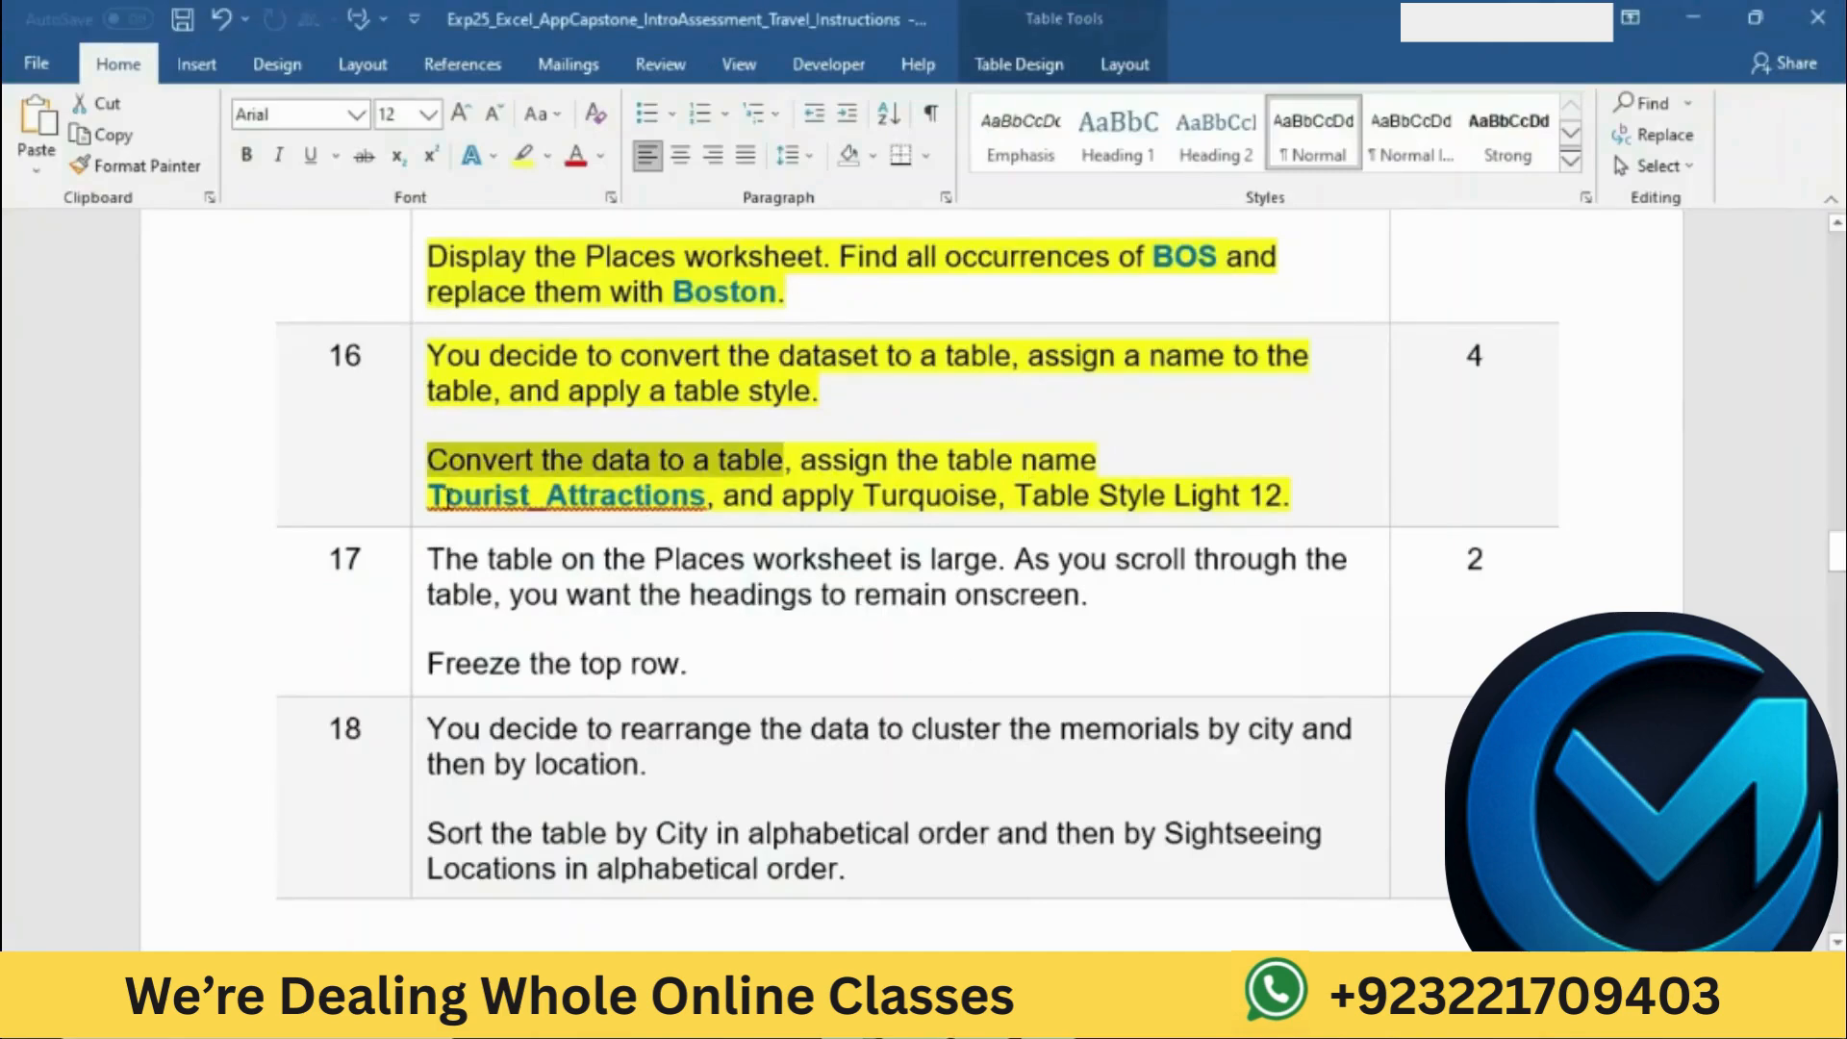
pyautogui.doubleClick(435, 495)
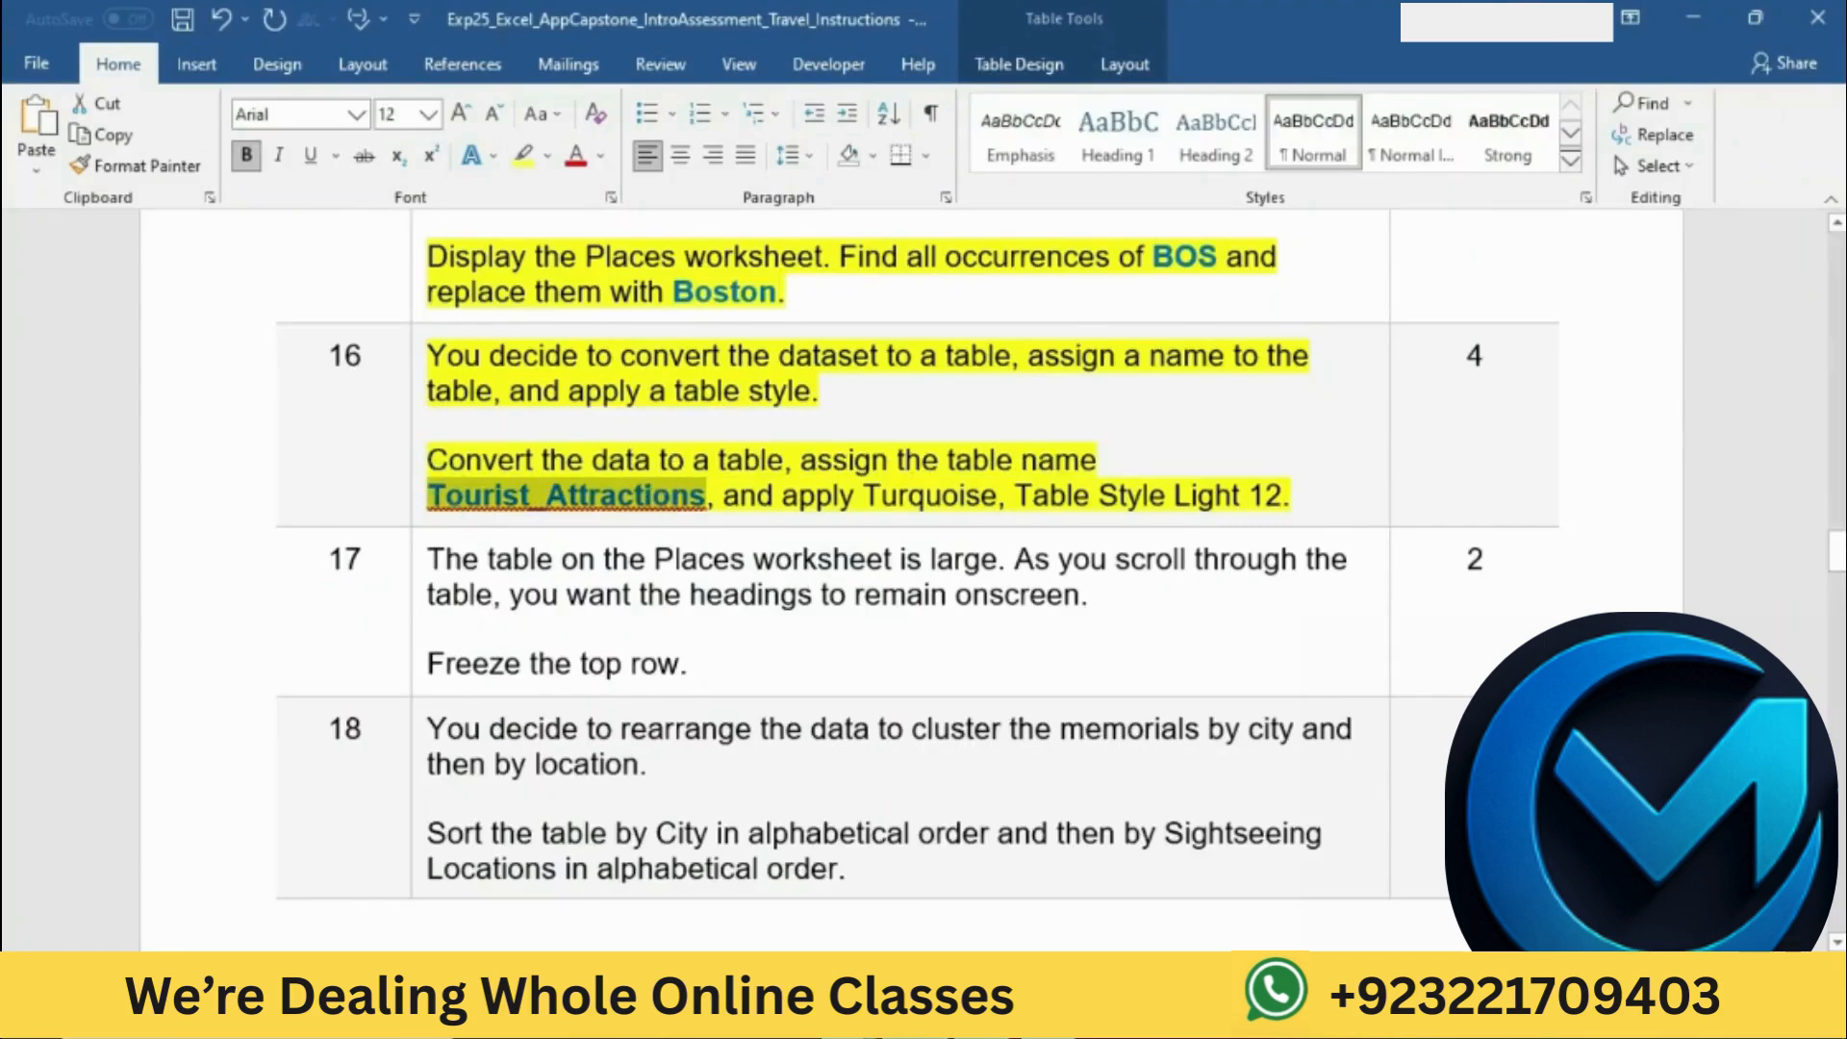
pyautogui.hotkey('alt', 'Tab')
pyautogui.click(112, 137)
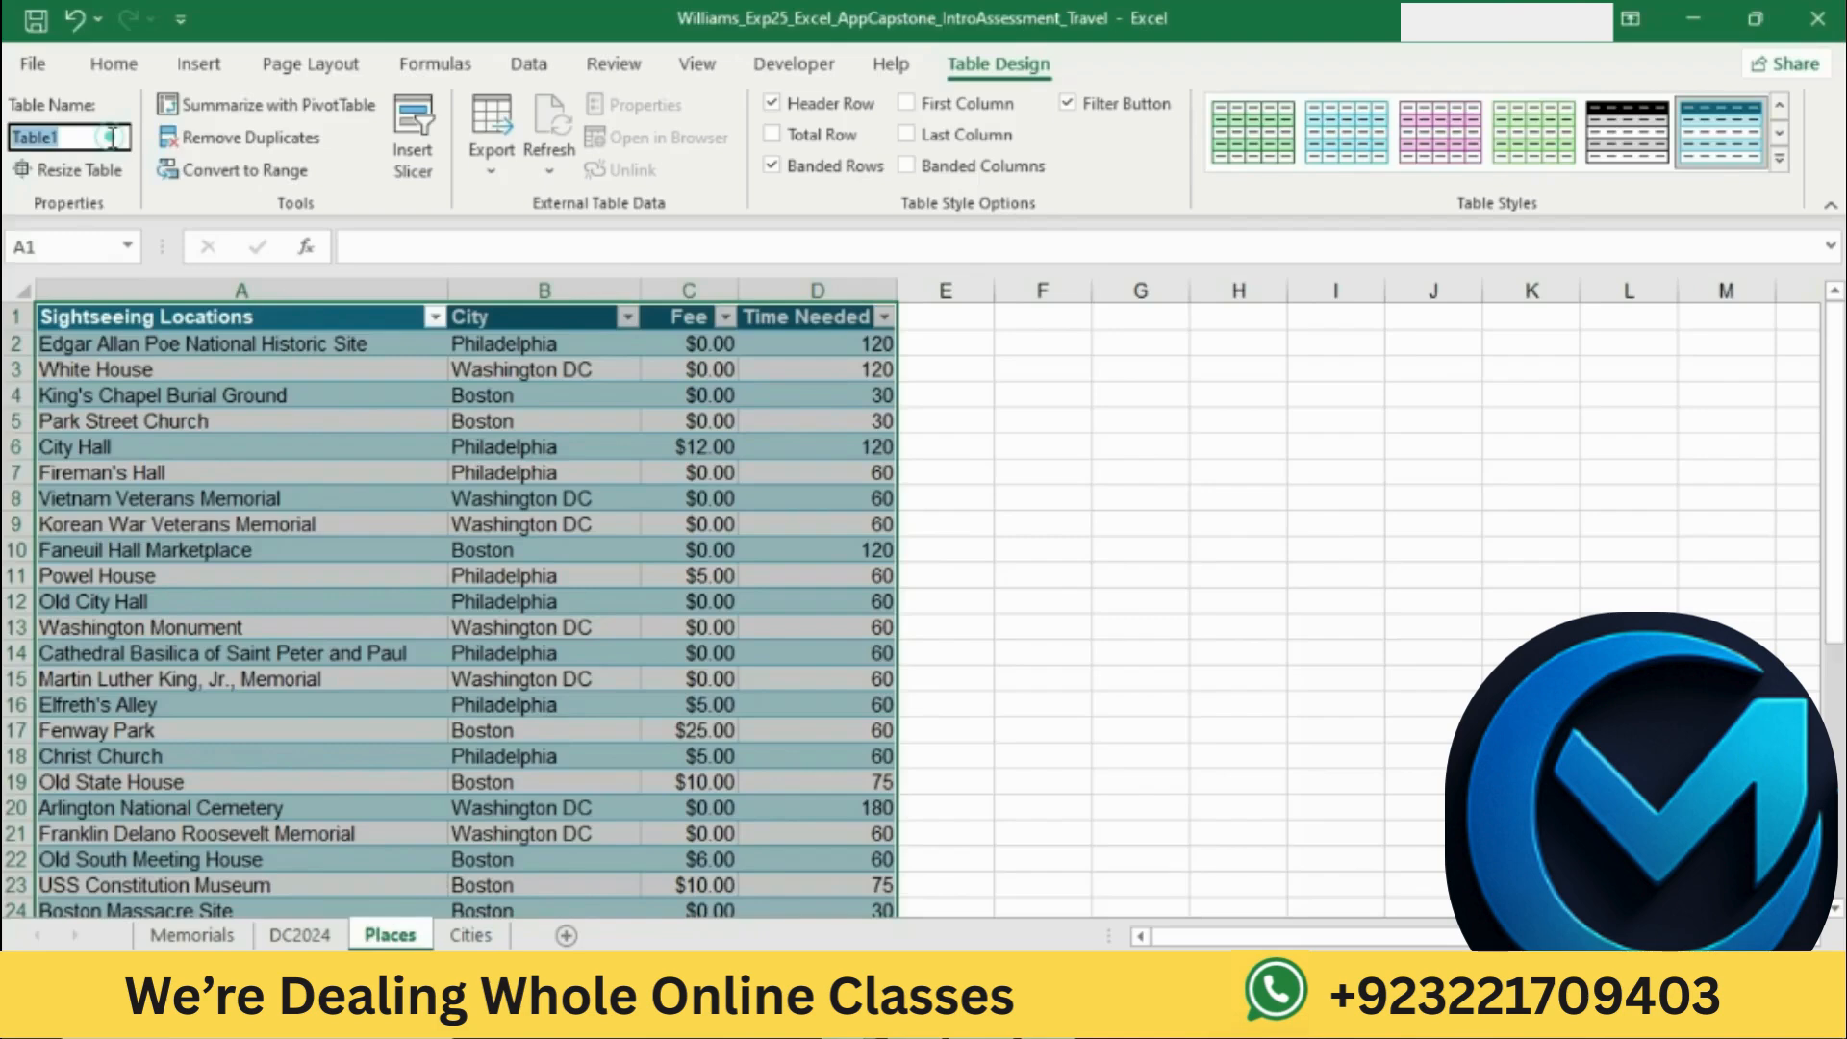
pyautogui.write('Tourist_Attractions')
pyautogui.press('Return')
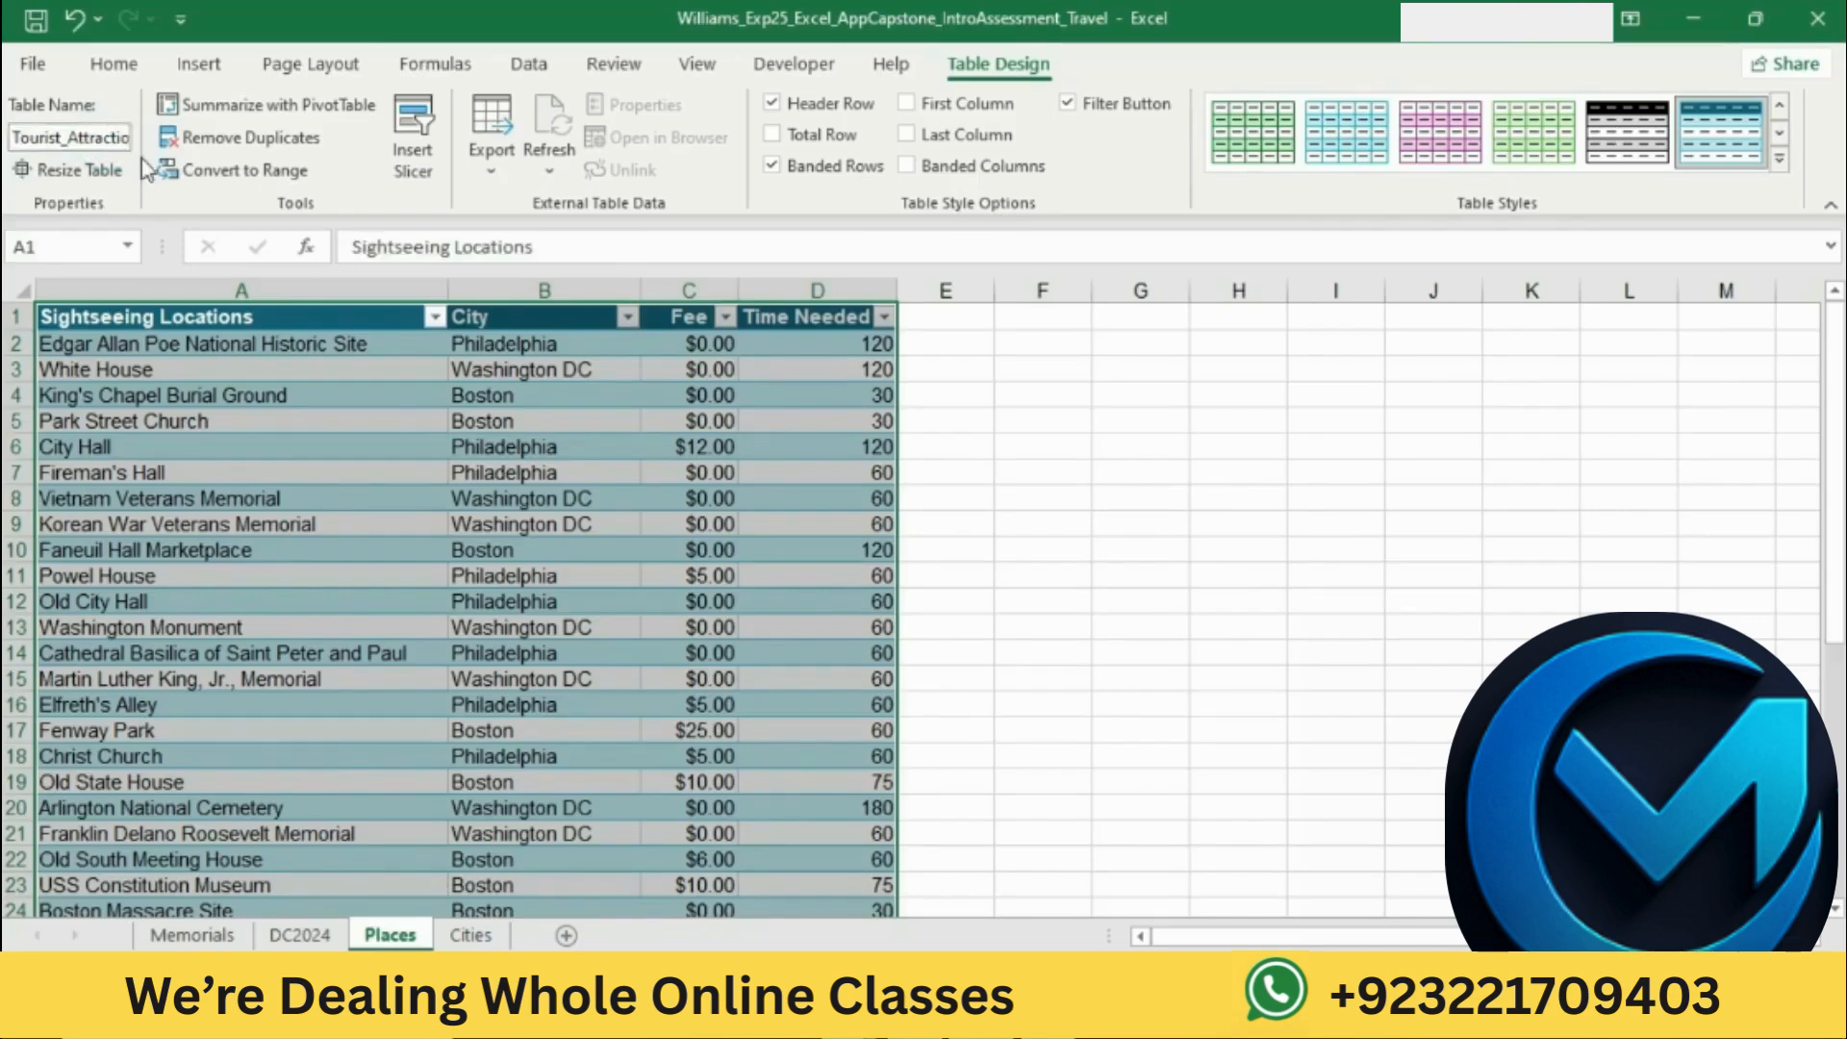
# Step: Check the required style in Word and apply Turquoise, Table Style Light 12 to the Places table in Excel
pyautogui.hotkey('alt', 'Tab')
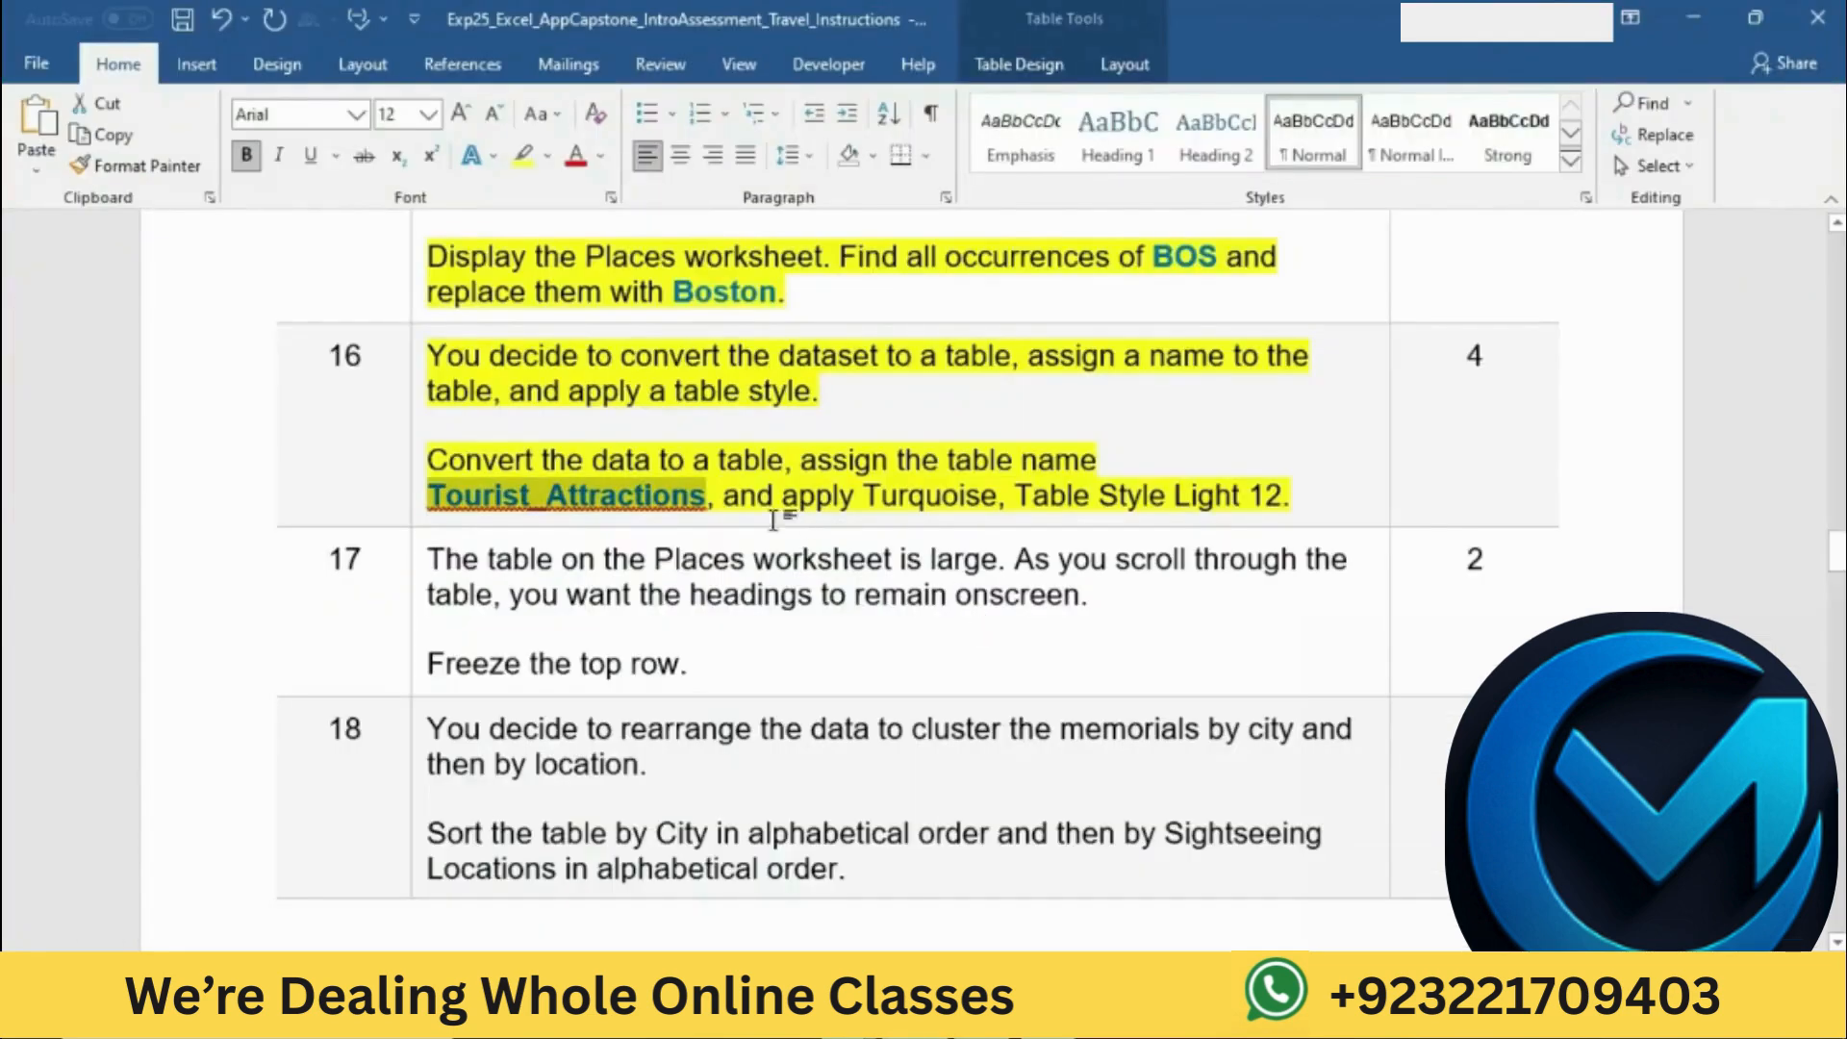
pyautogui.moveTo(738, 498); pyautogui.dragTo(1284, 498)
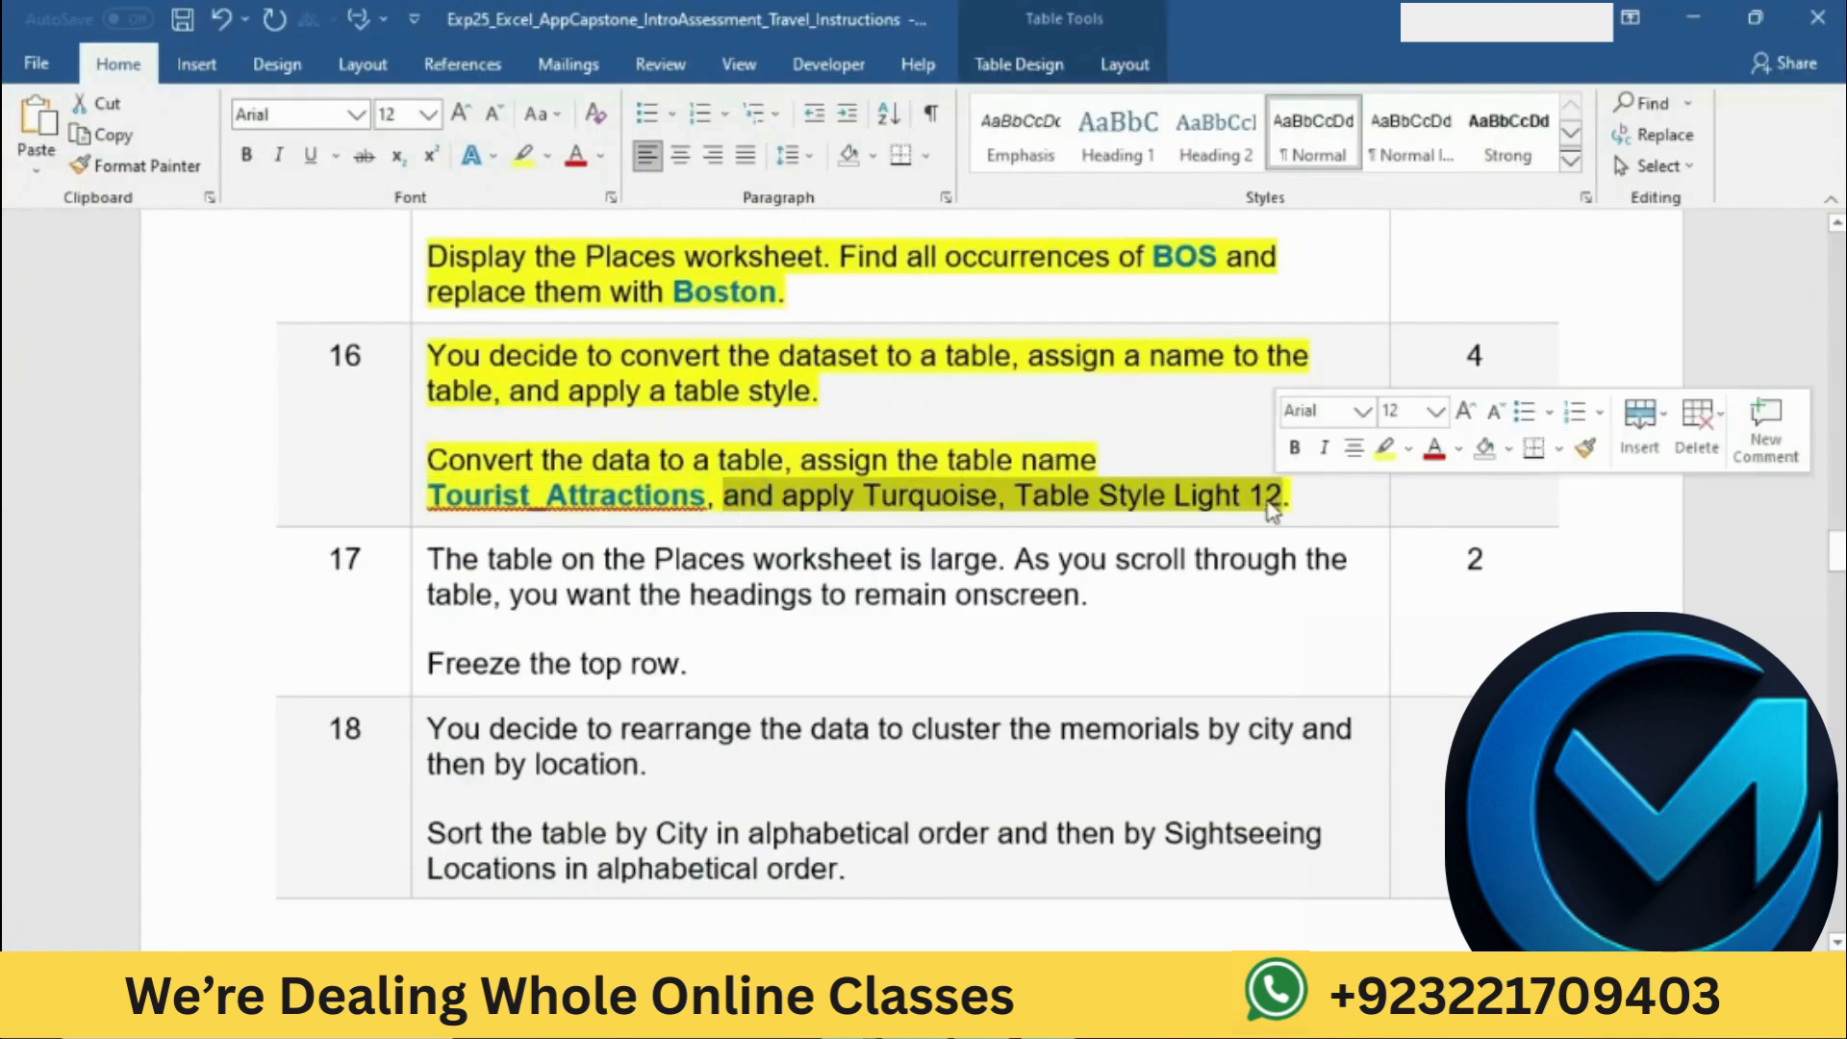
pyautogui.hotkey('alt', 'Tab')
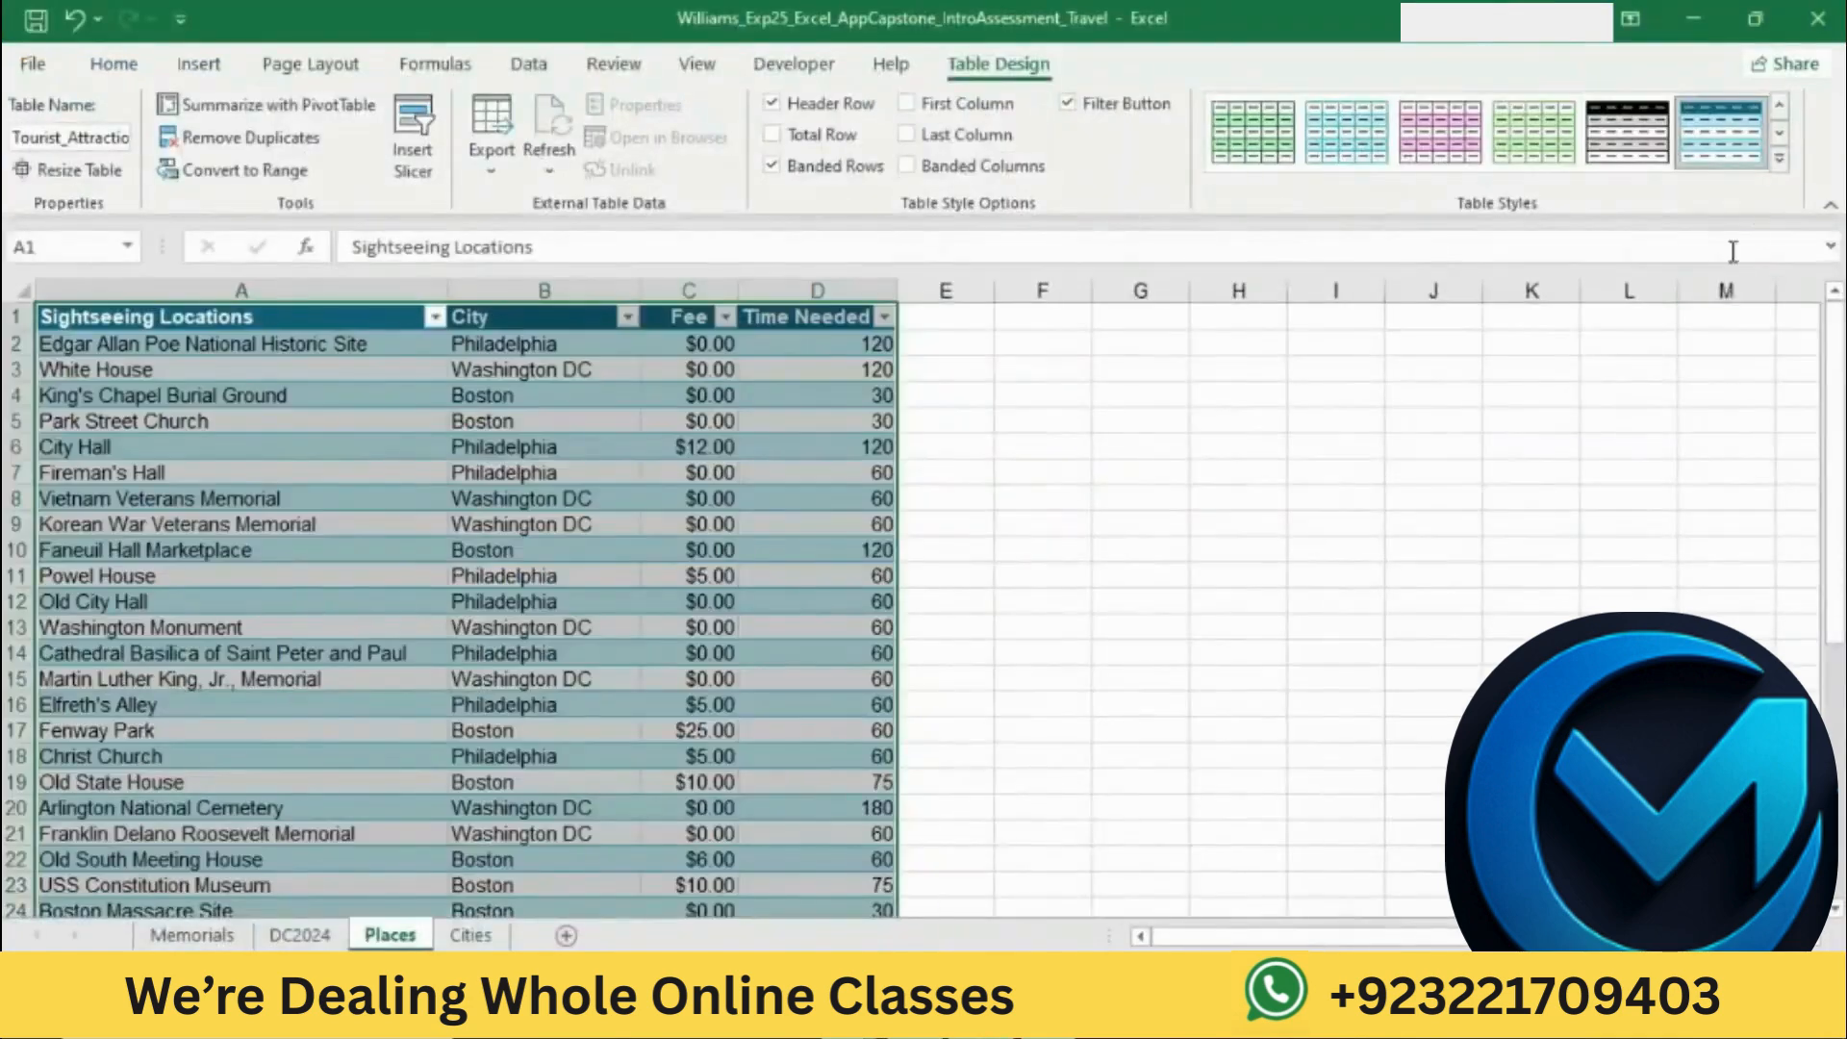
pyautogui.click(1779, 157)
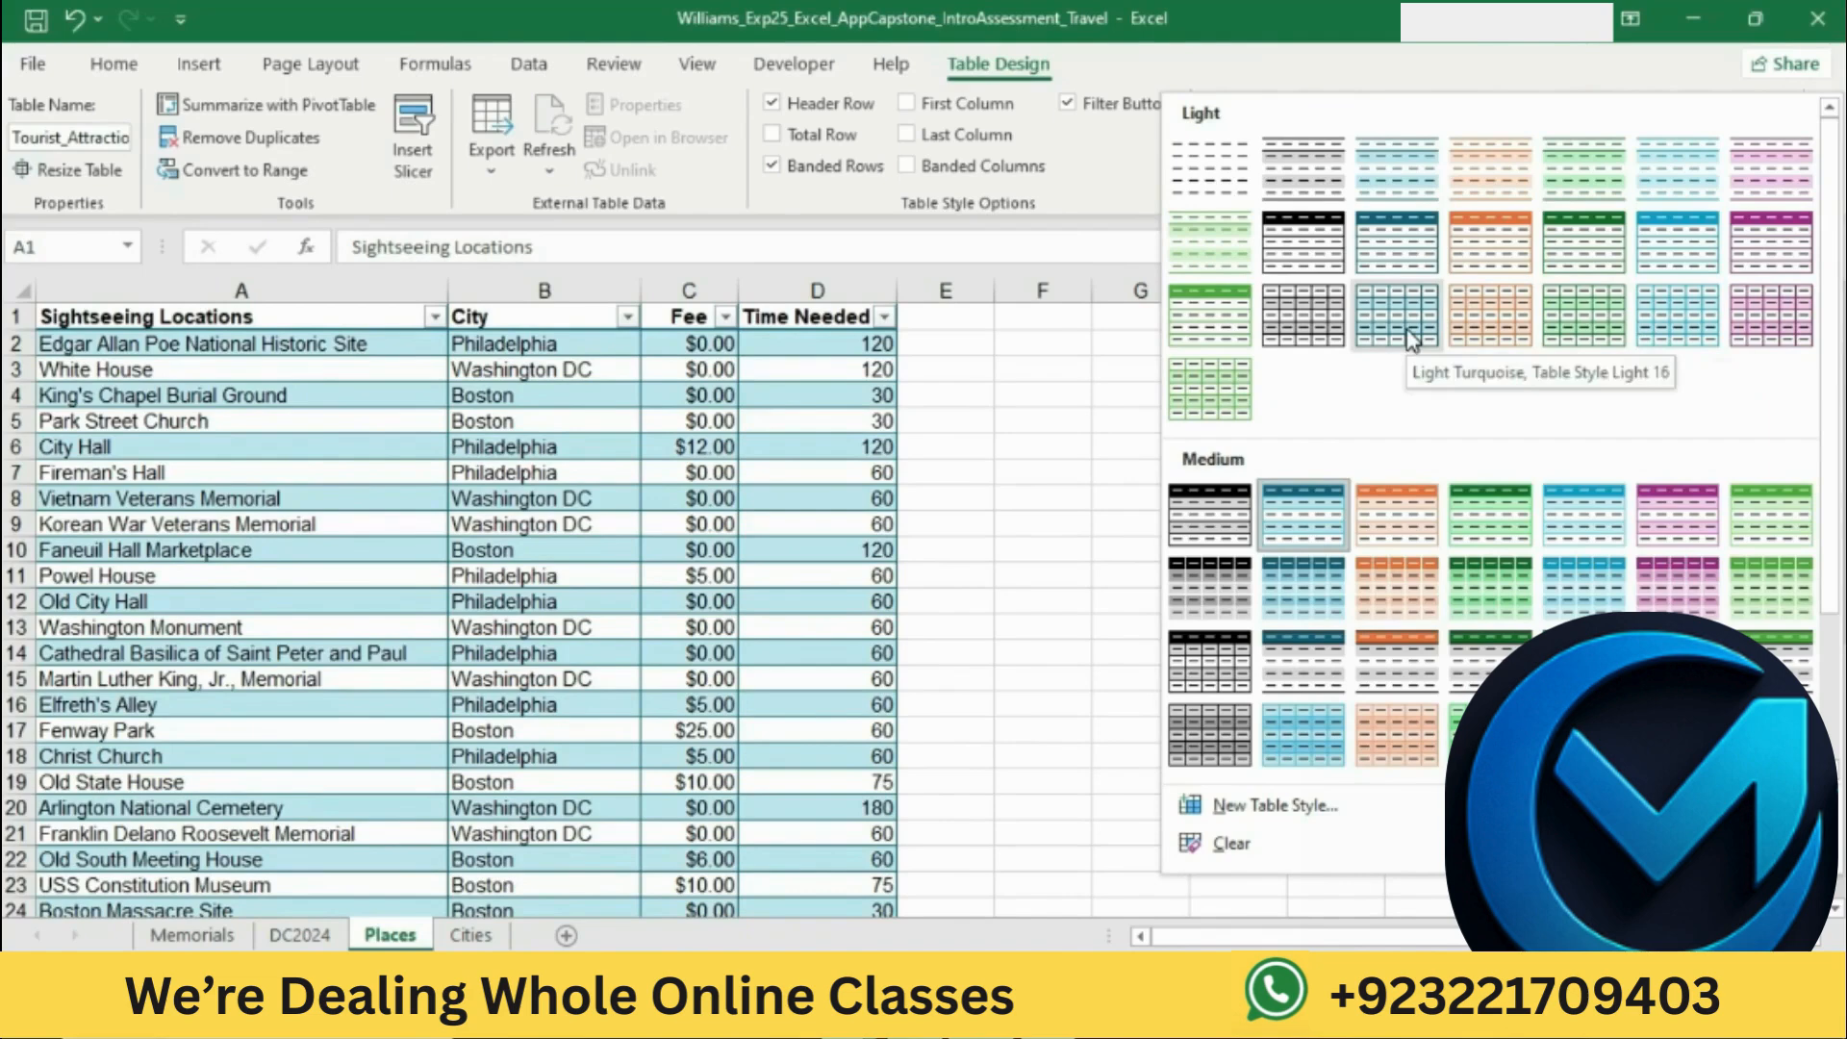
pyautogui.click(1665, 252)
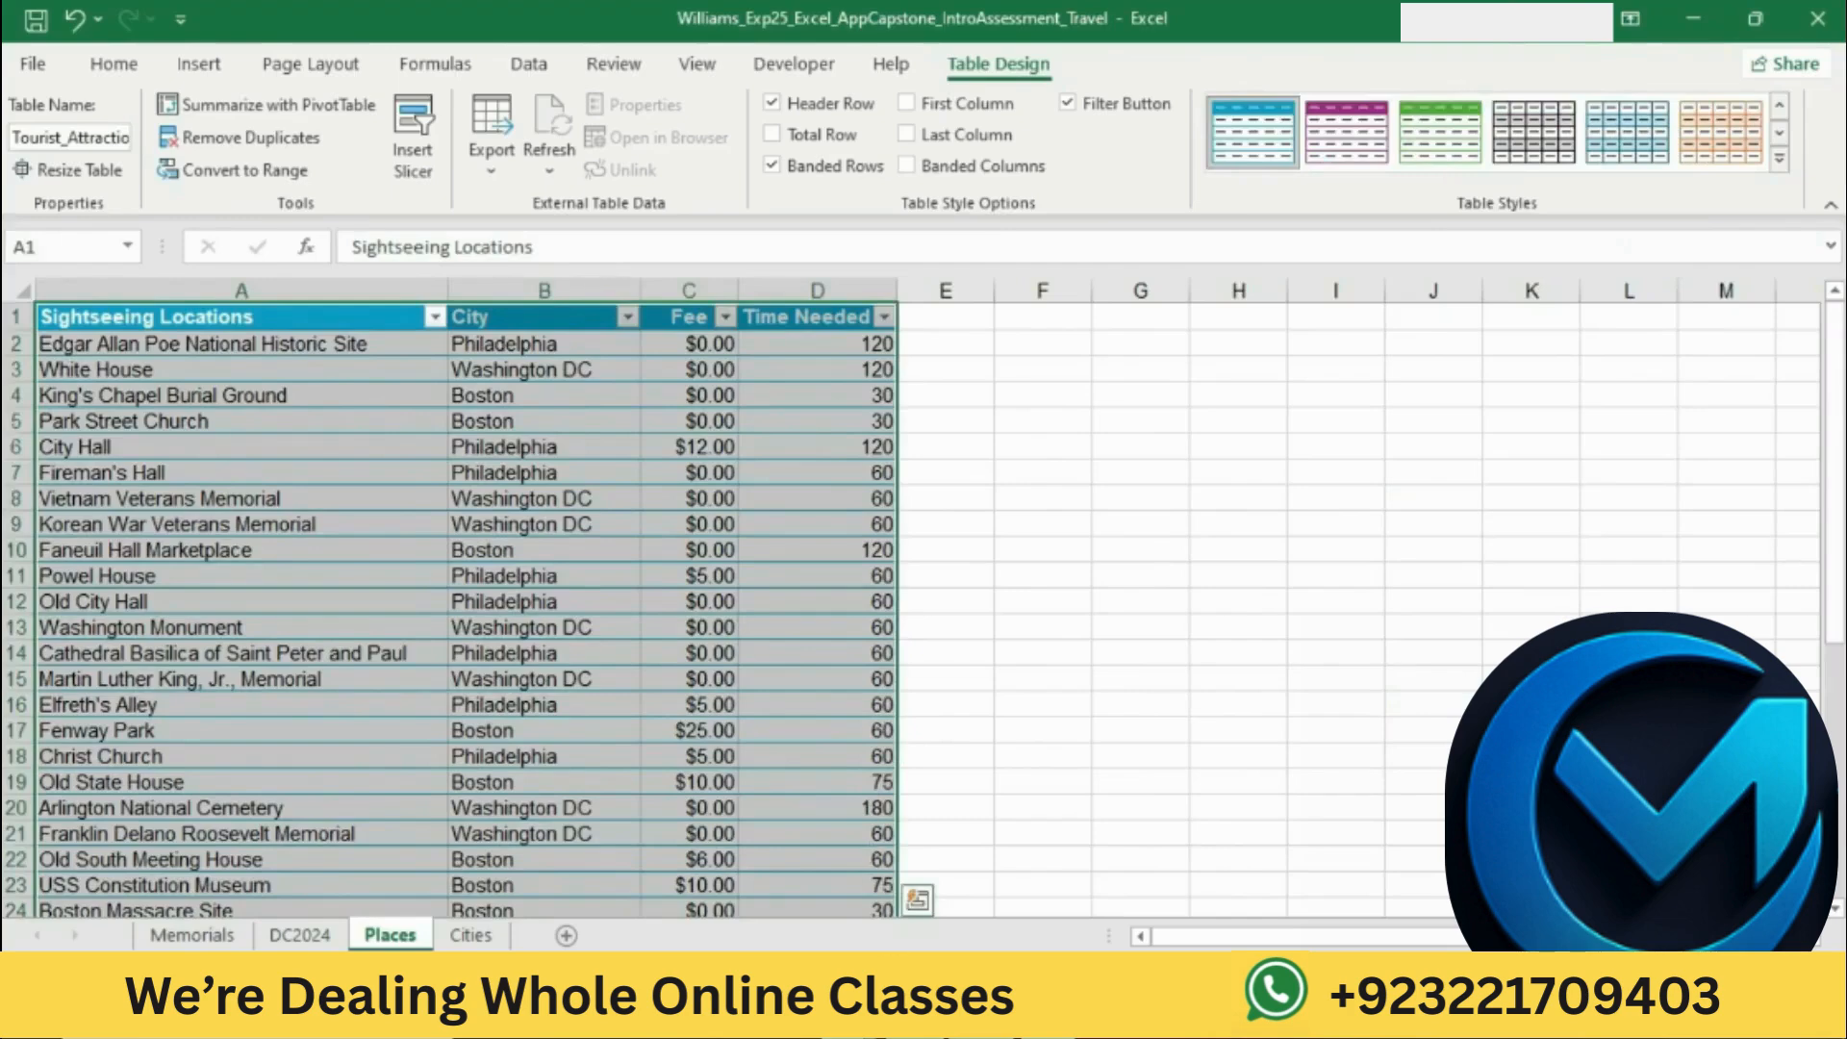
# Step: Switch to Word and highlight the step 17 text about keeping the headings onscreen in yellow
pyautogui.click(906, 1019)
pyautogui.click(1134, 457)
pyautogui.scroll(-3, 1134, 457)
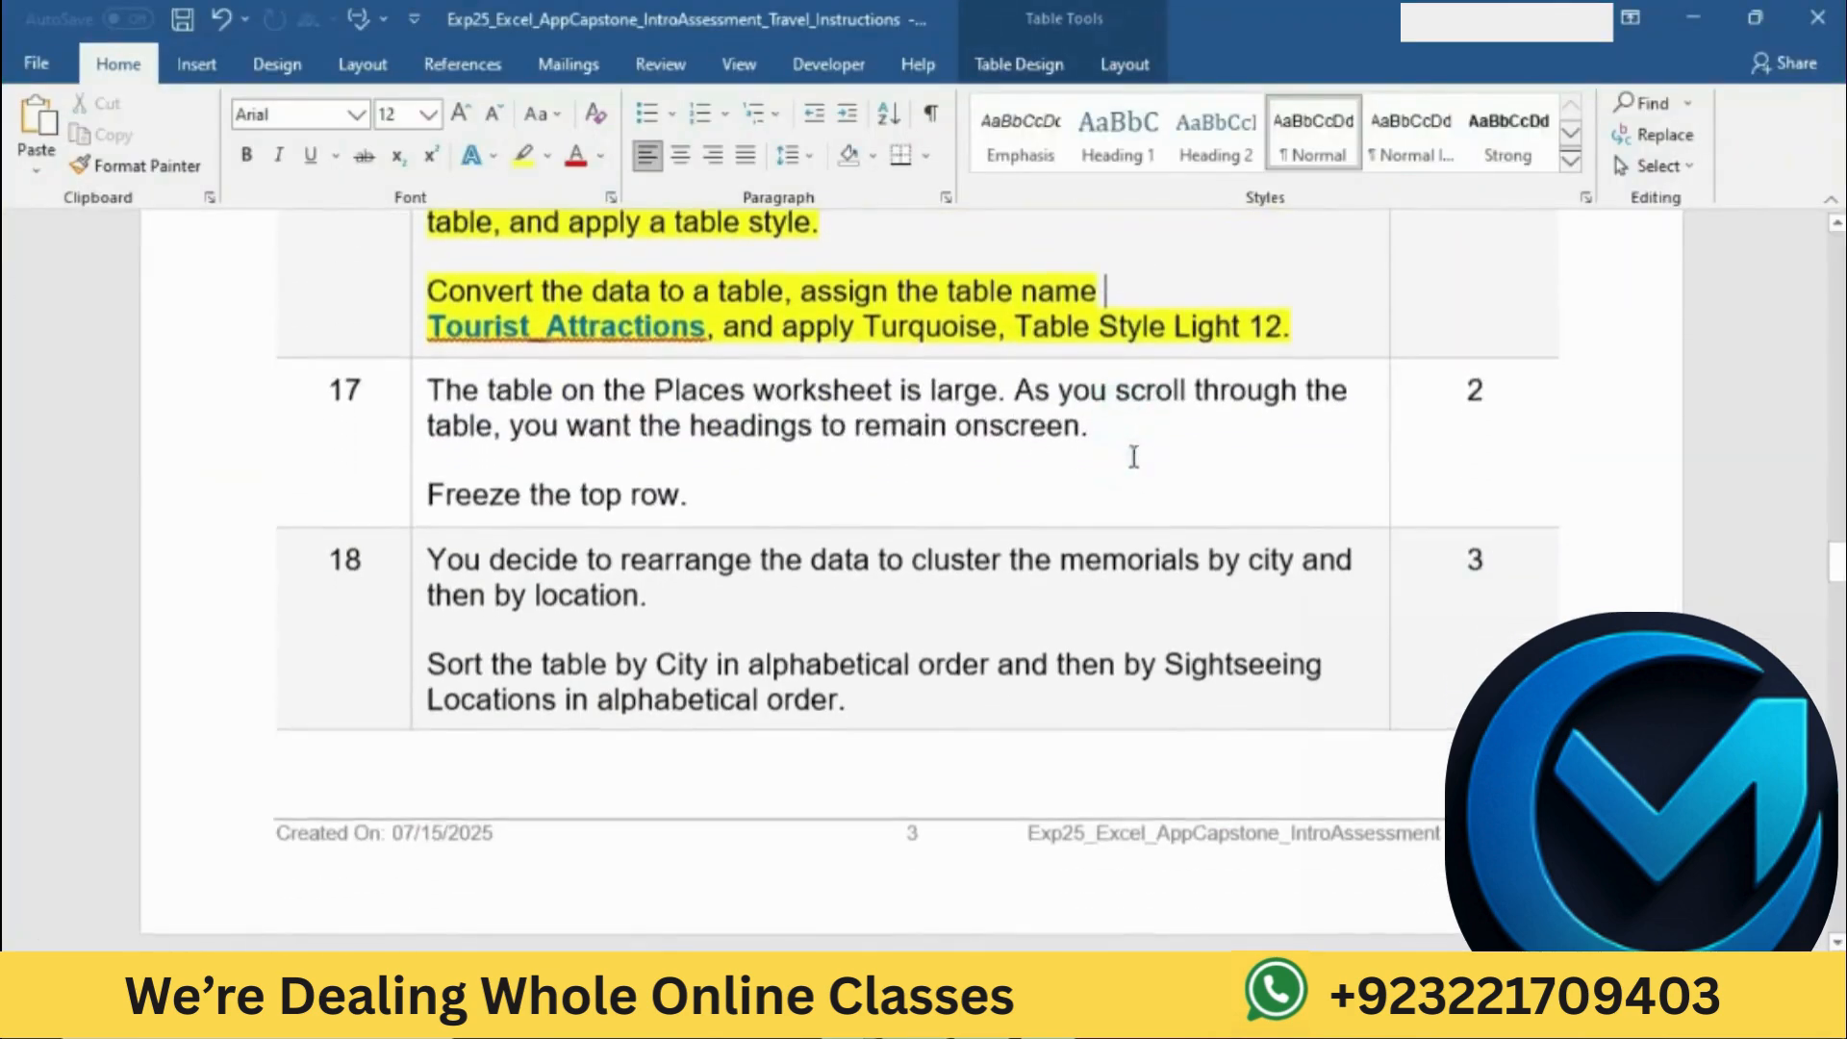
pyautogui.click(420, 383)
pyautogui.click(531, 346)
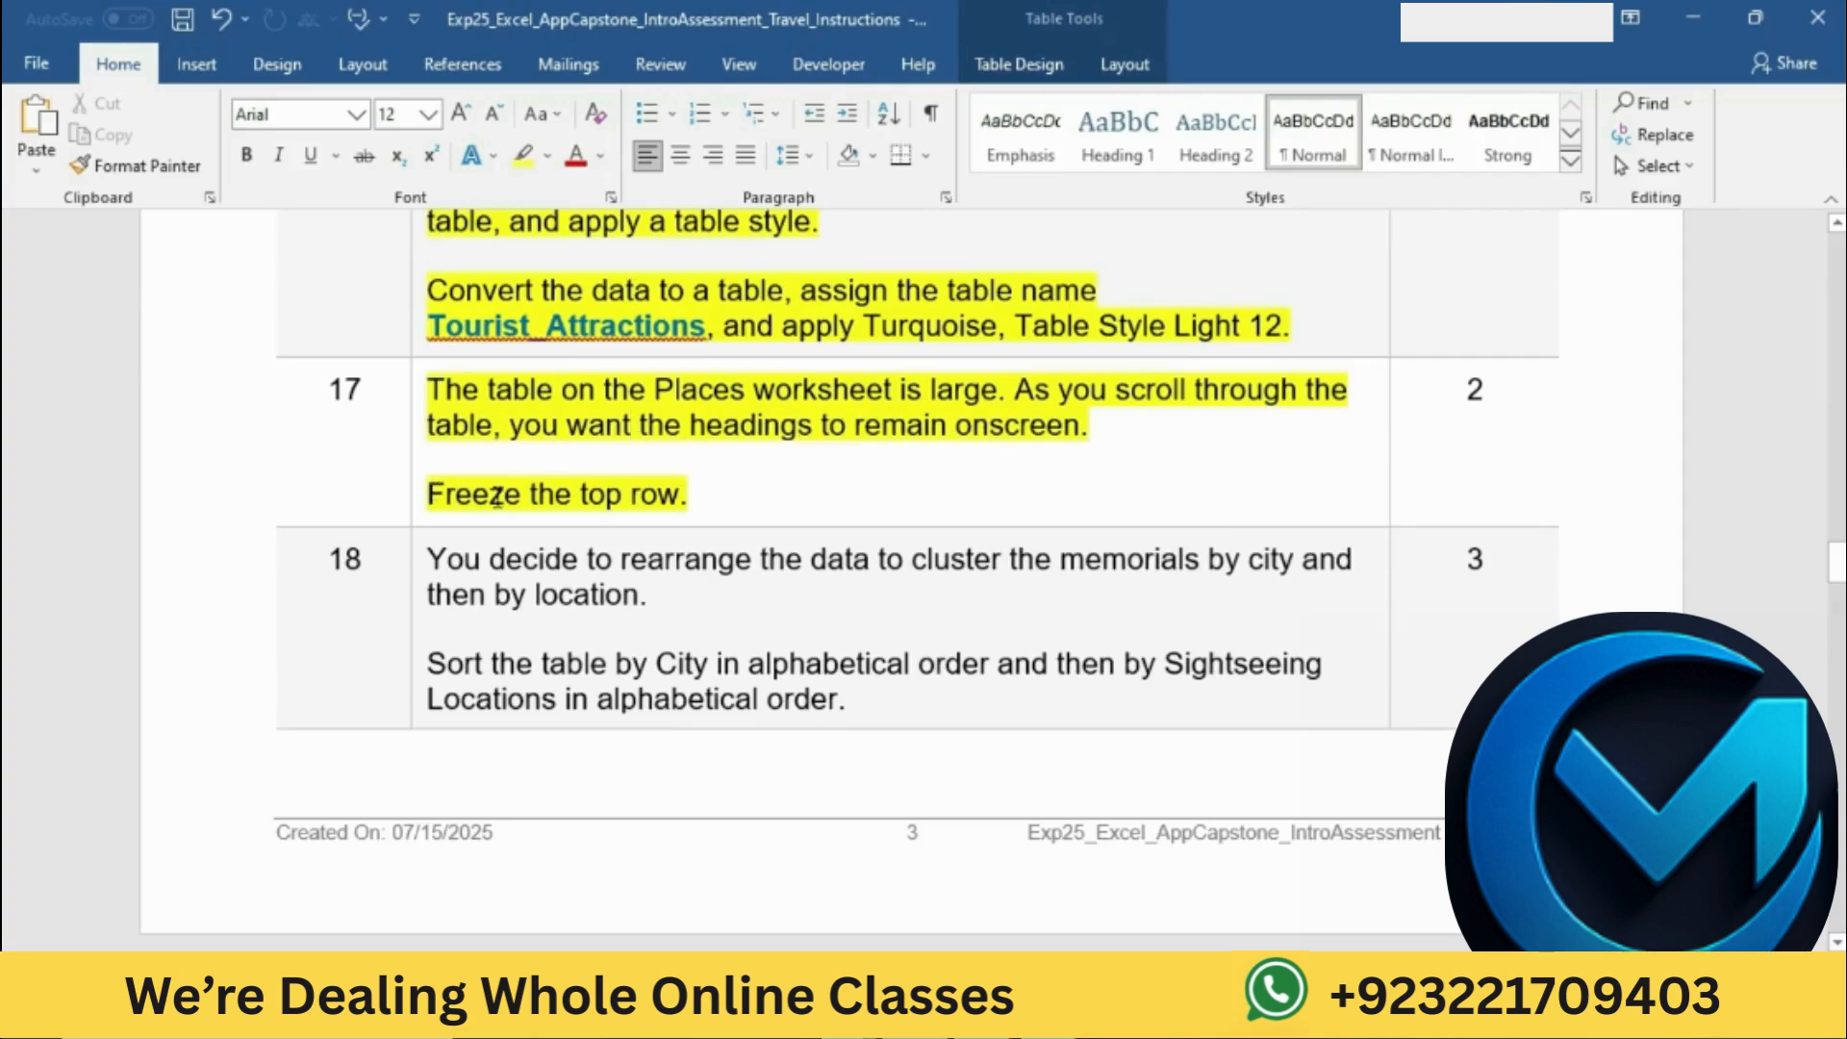
# Step: Consult the freeze instruction in Word and freeze the top row of the Places worksheet in Excel
pyautogui.moveTo(445, 493); pyautogui.dragTo(673, 499)
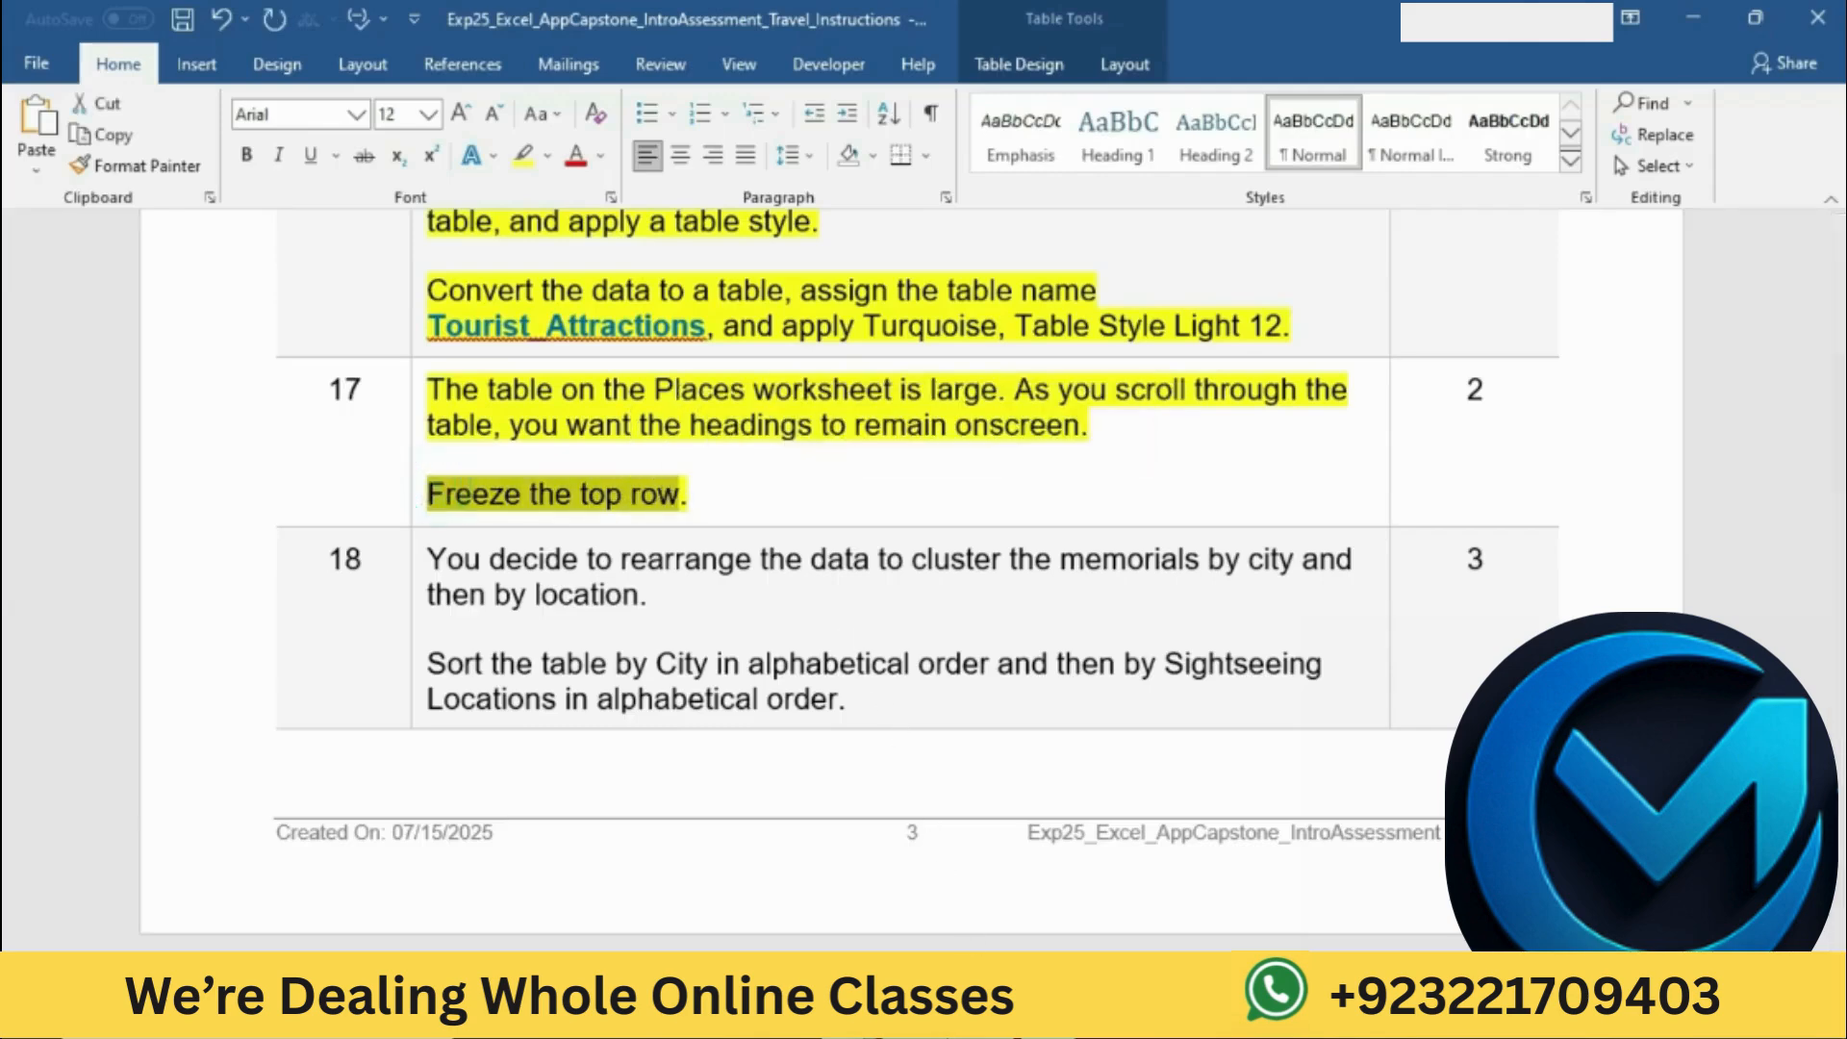
pyautogui.click(939, 1015)
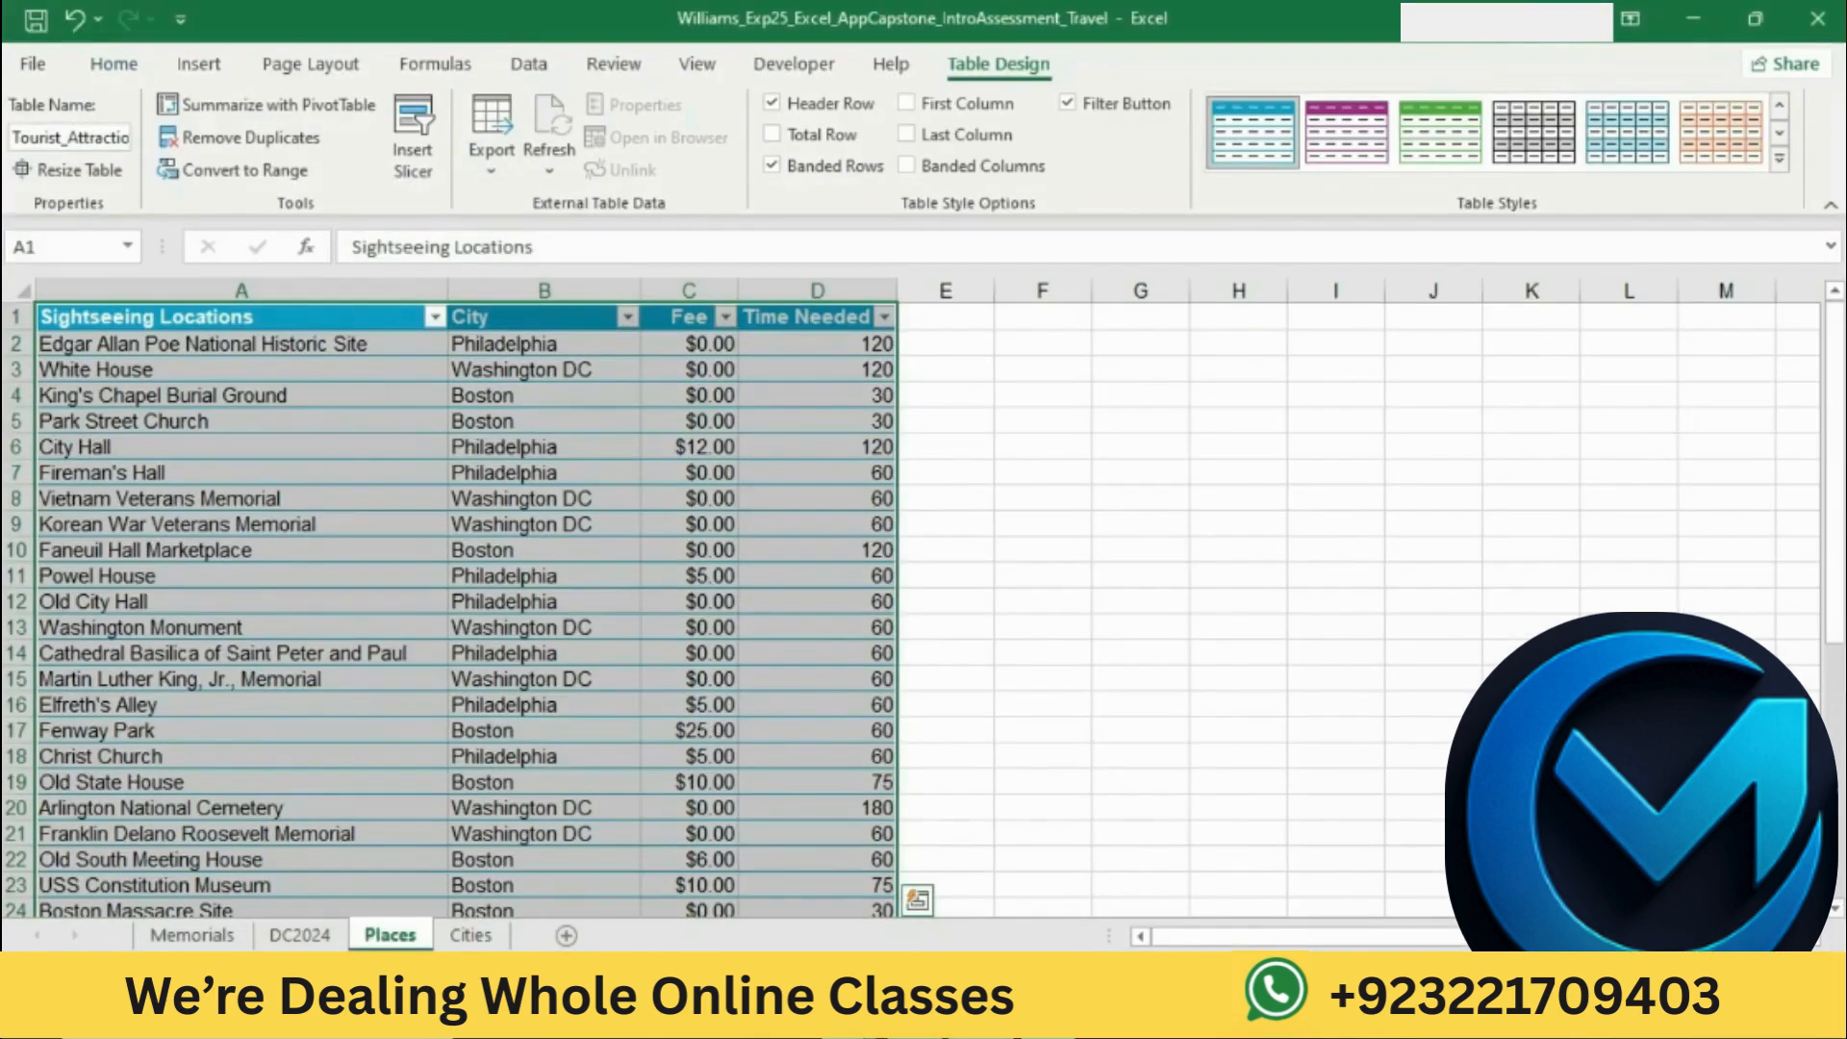
pyautogui.click(11, 315)
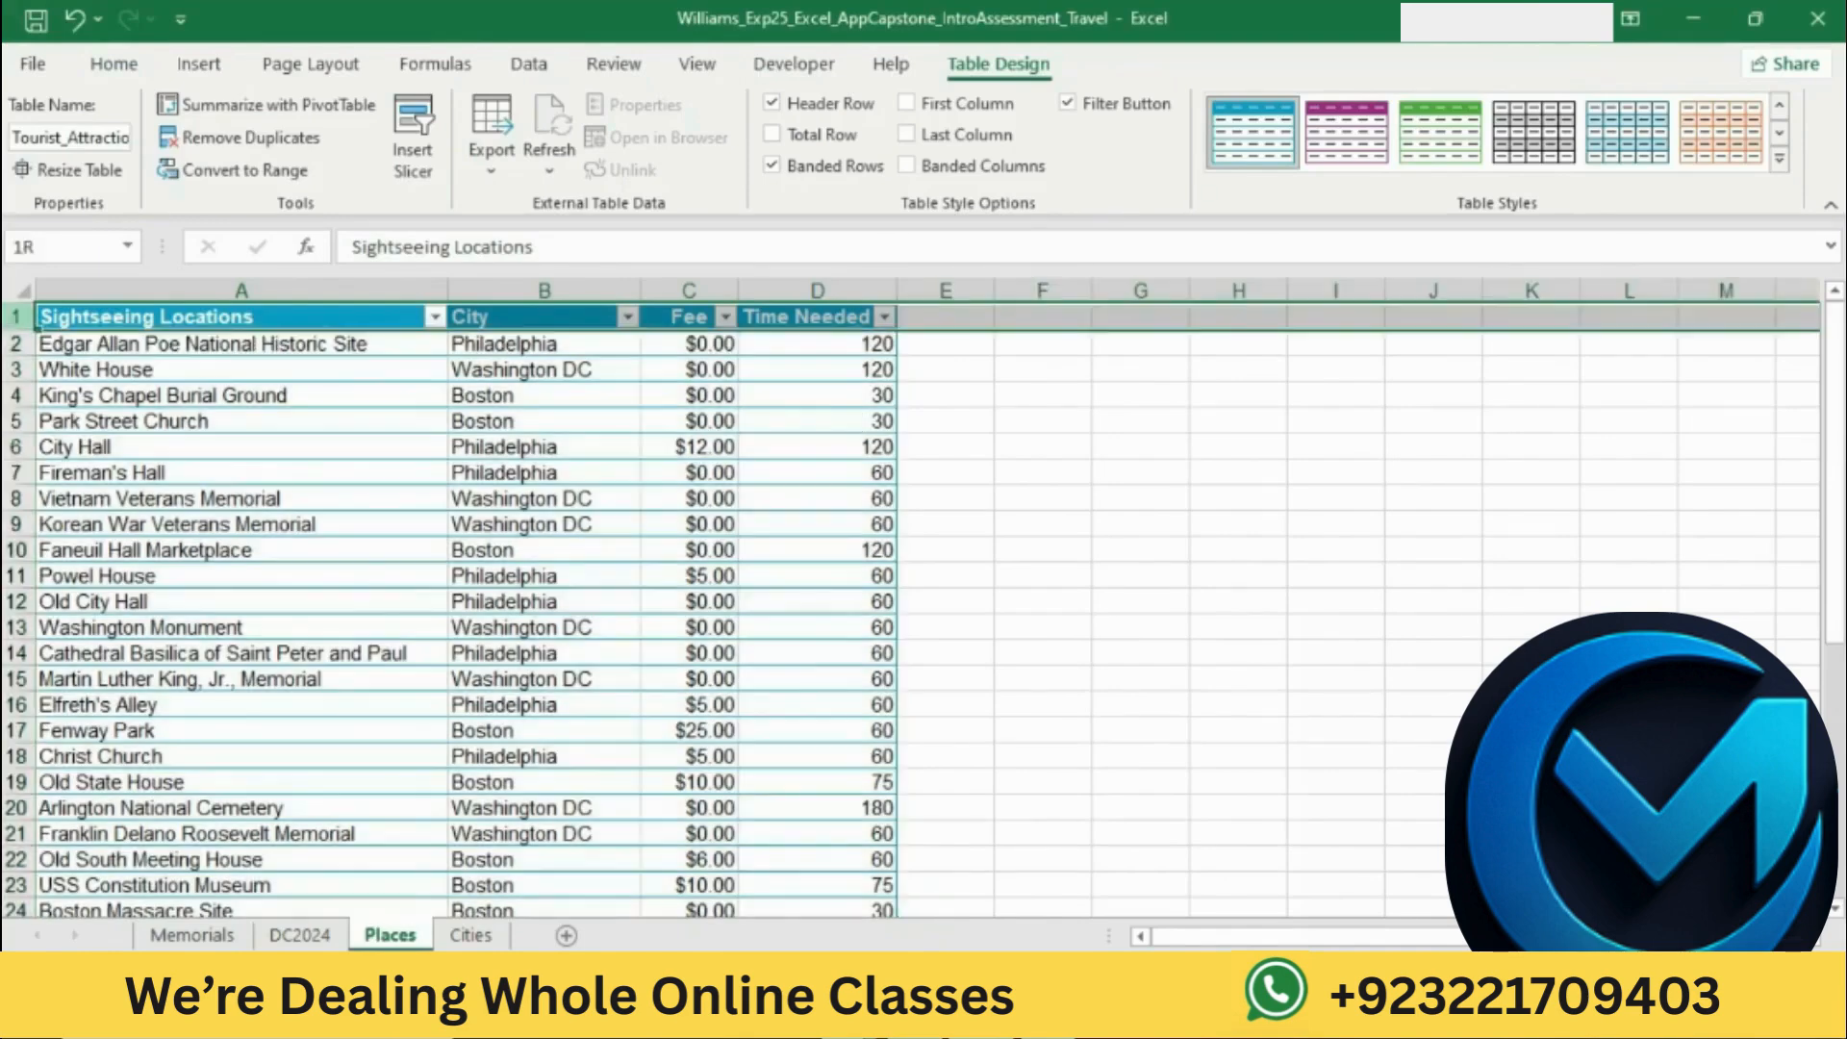
pyautogui.click(676, 77)
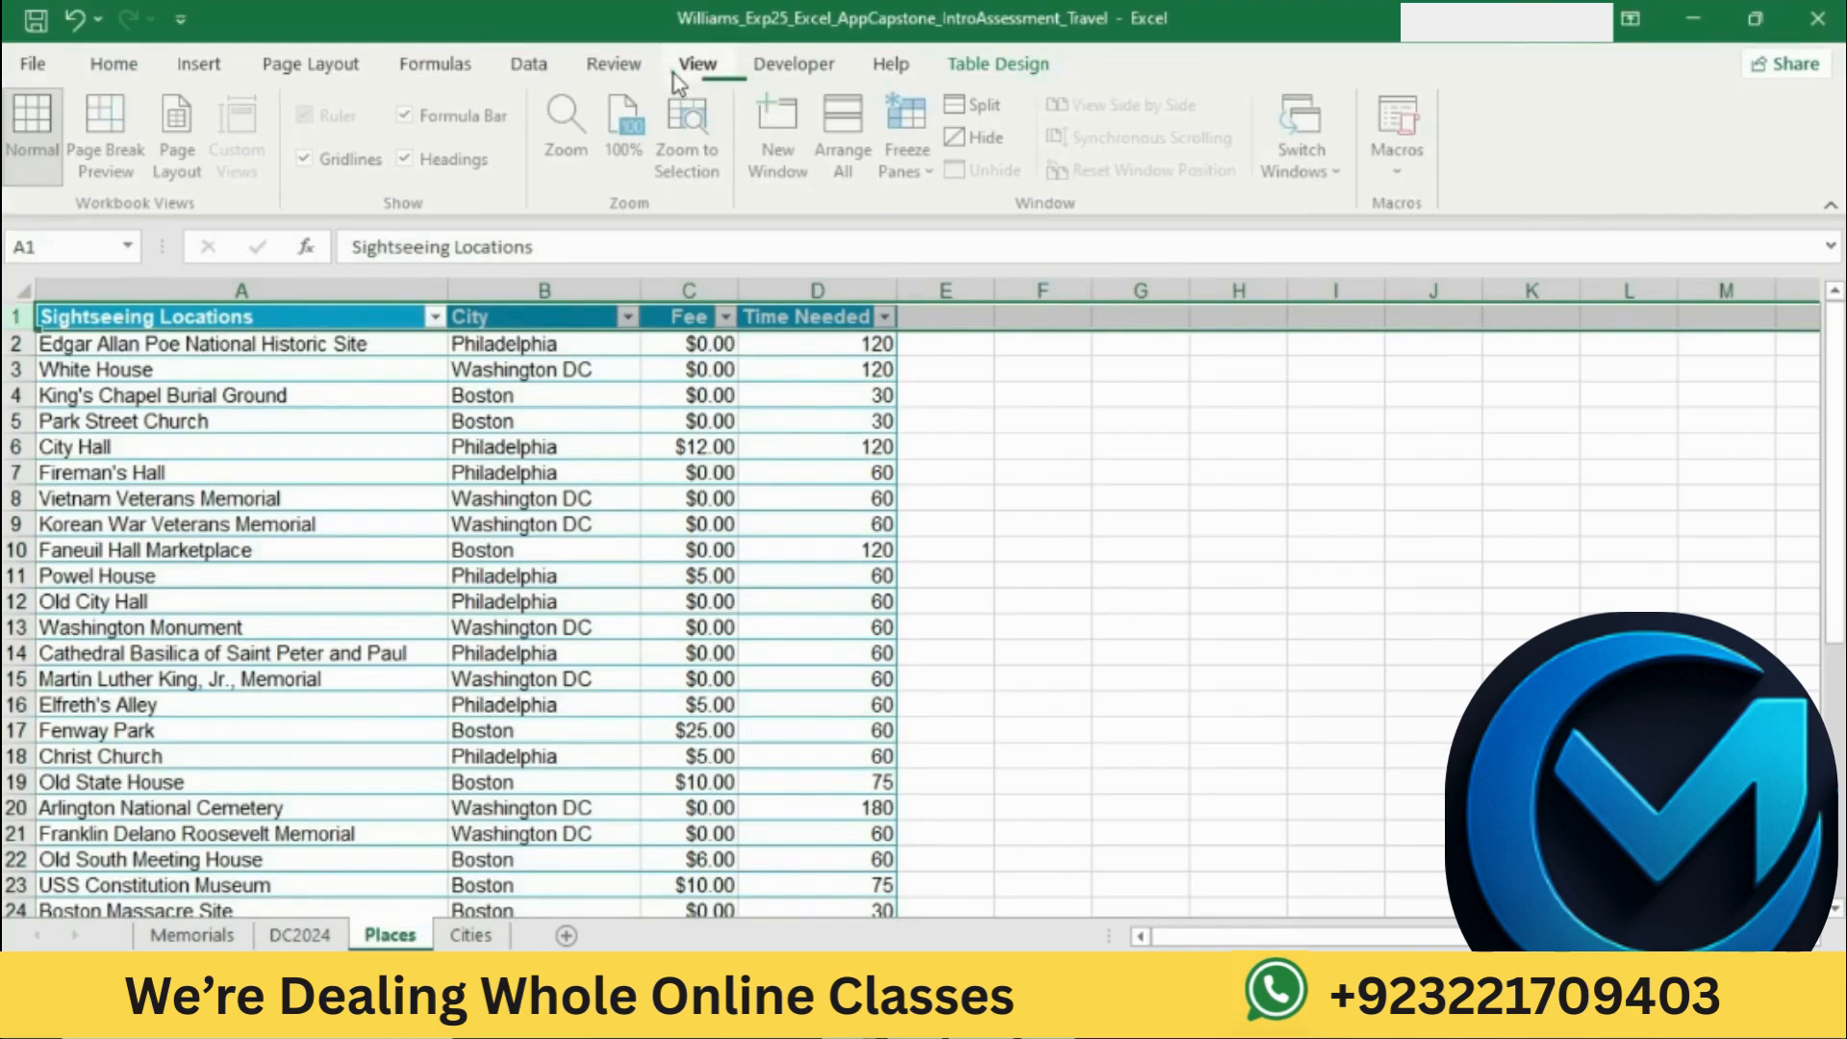
pyautogui.click(929, 171)
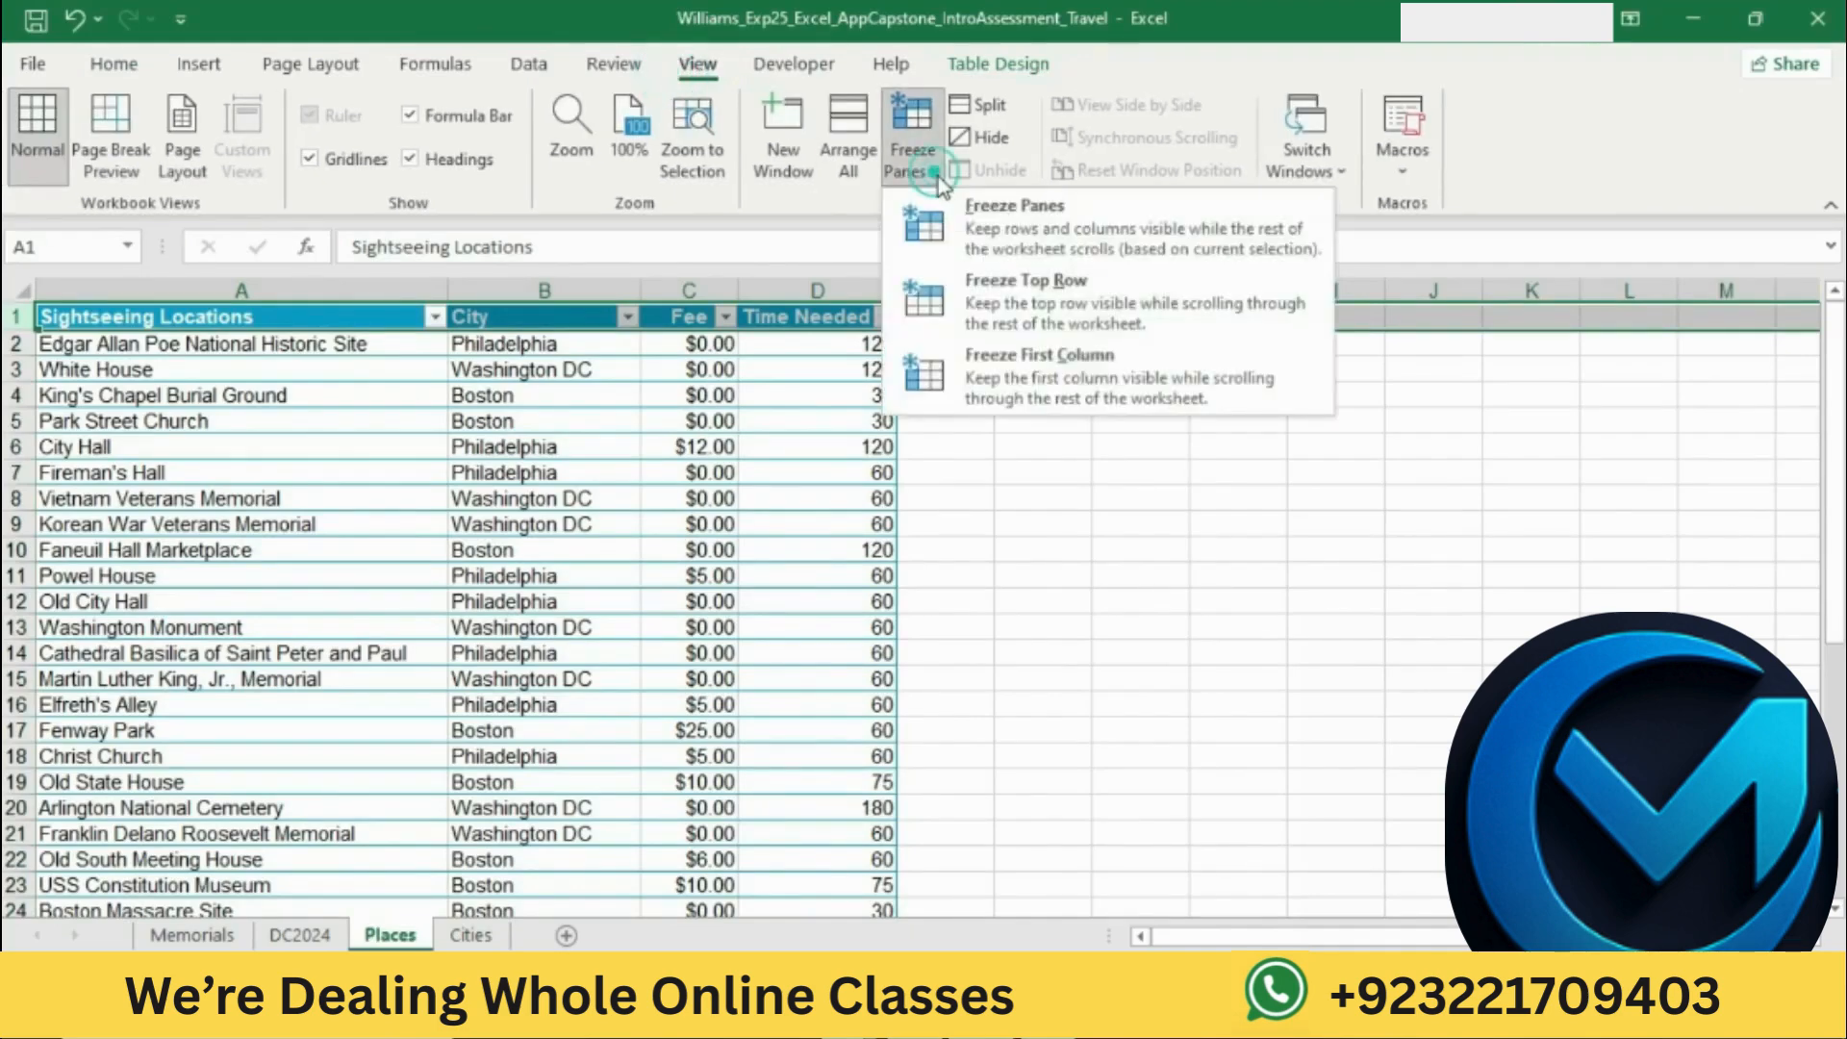
pyautogui.click(1020, 286)
pyautogui.click(1133, 500)
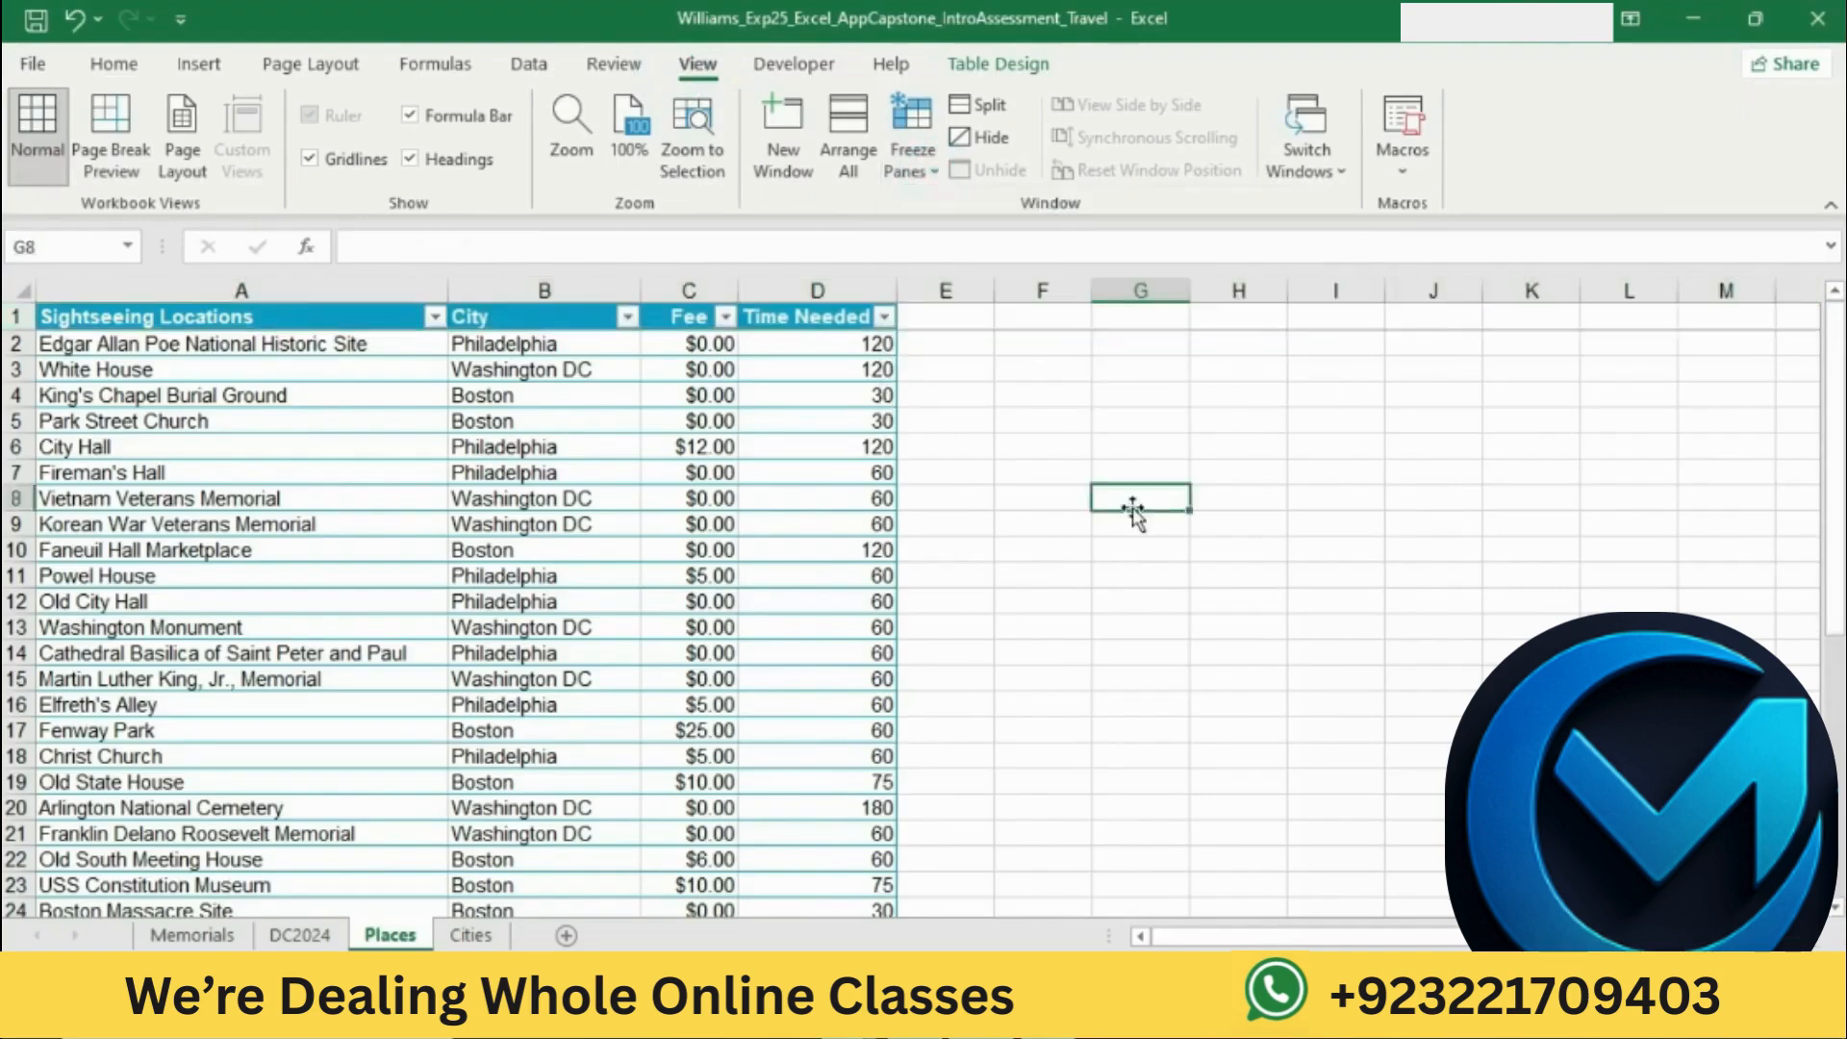
pyautogui.scroll(-3, 1129, 507)
pyautogui.scroll(3, 1122, 515)
# Step: Switch to Word and highlight the step 18 text about sorting by city and location in yellow
pyautogui.hotkey('alt', 'Tab')
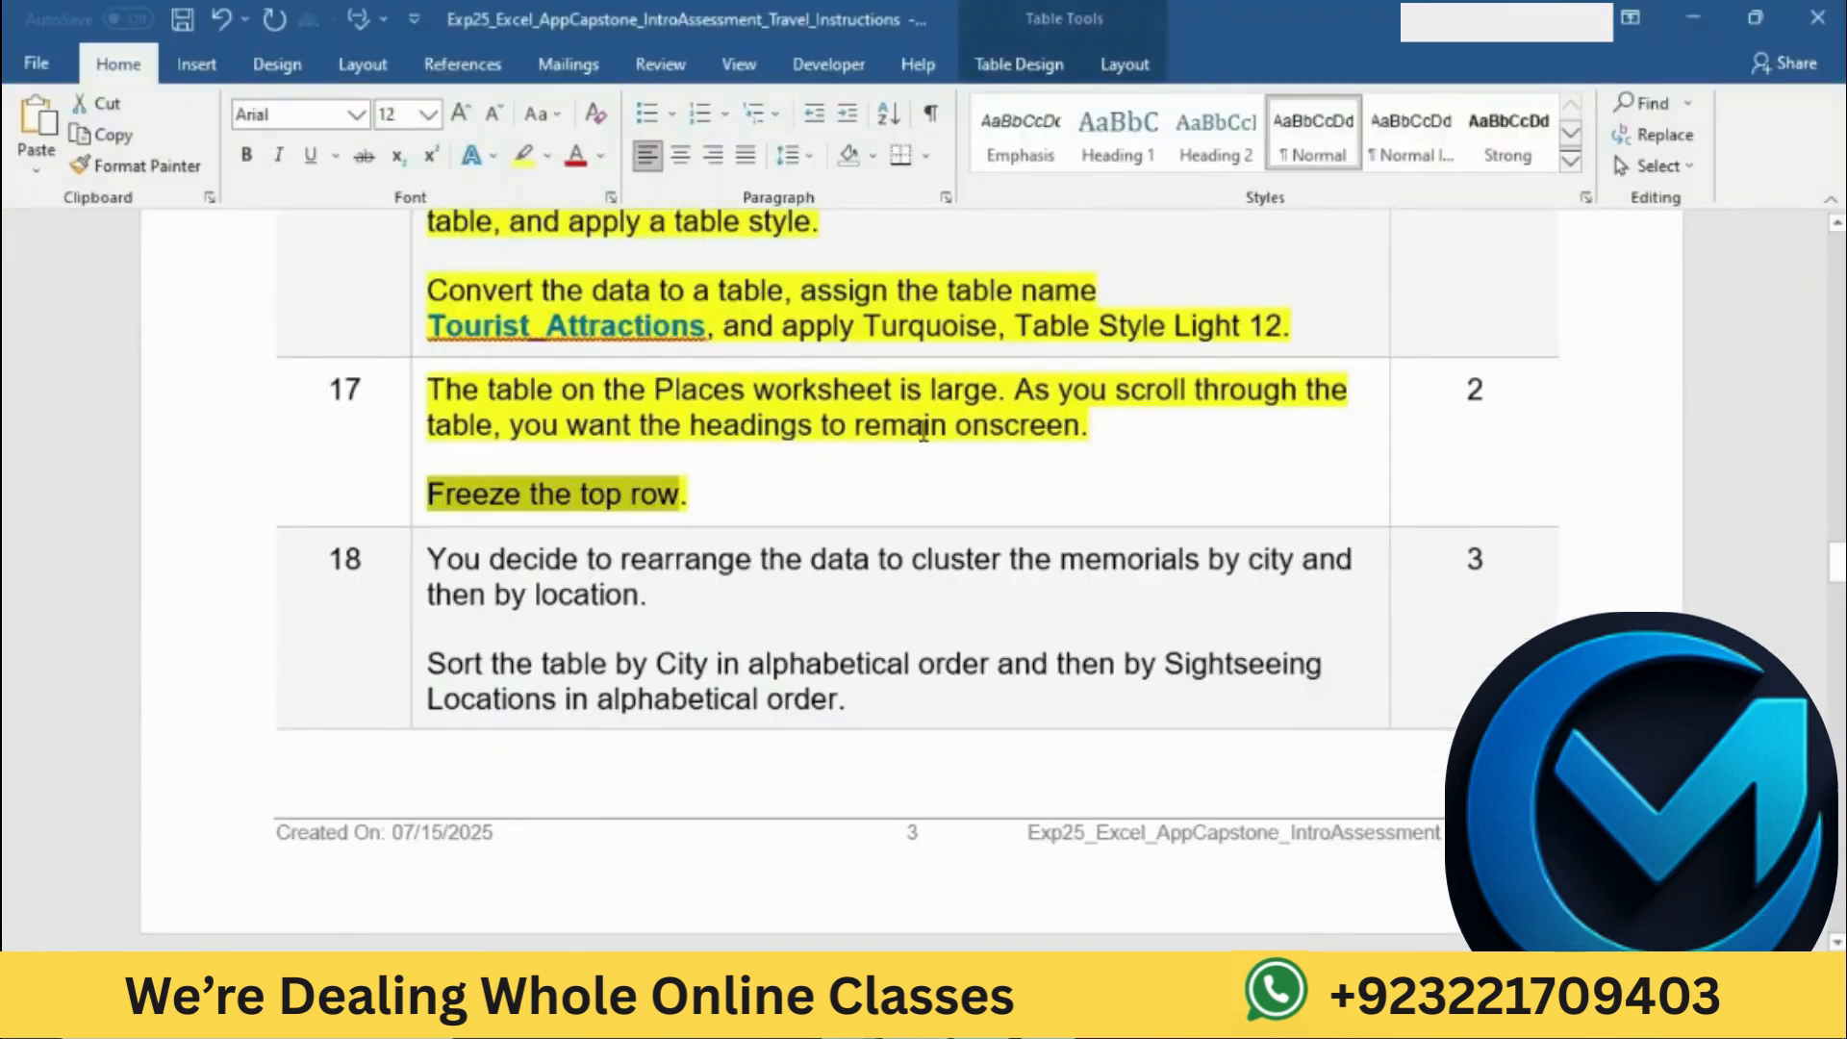
pyautogui.scroll(-4, 918, 430)
pyautogui.click(412, 309)
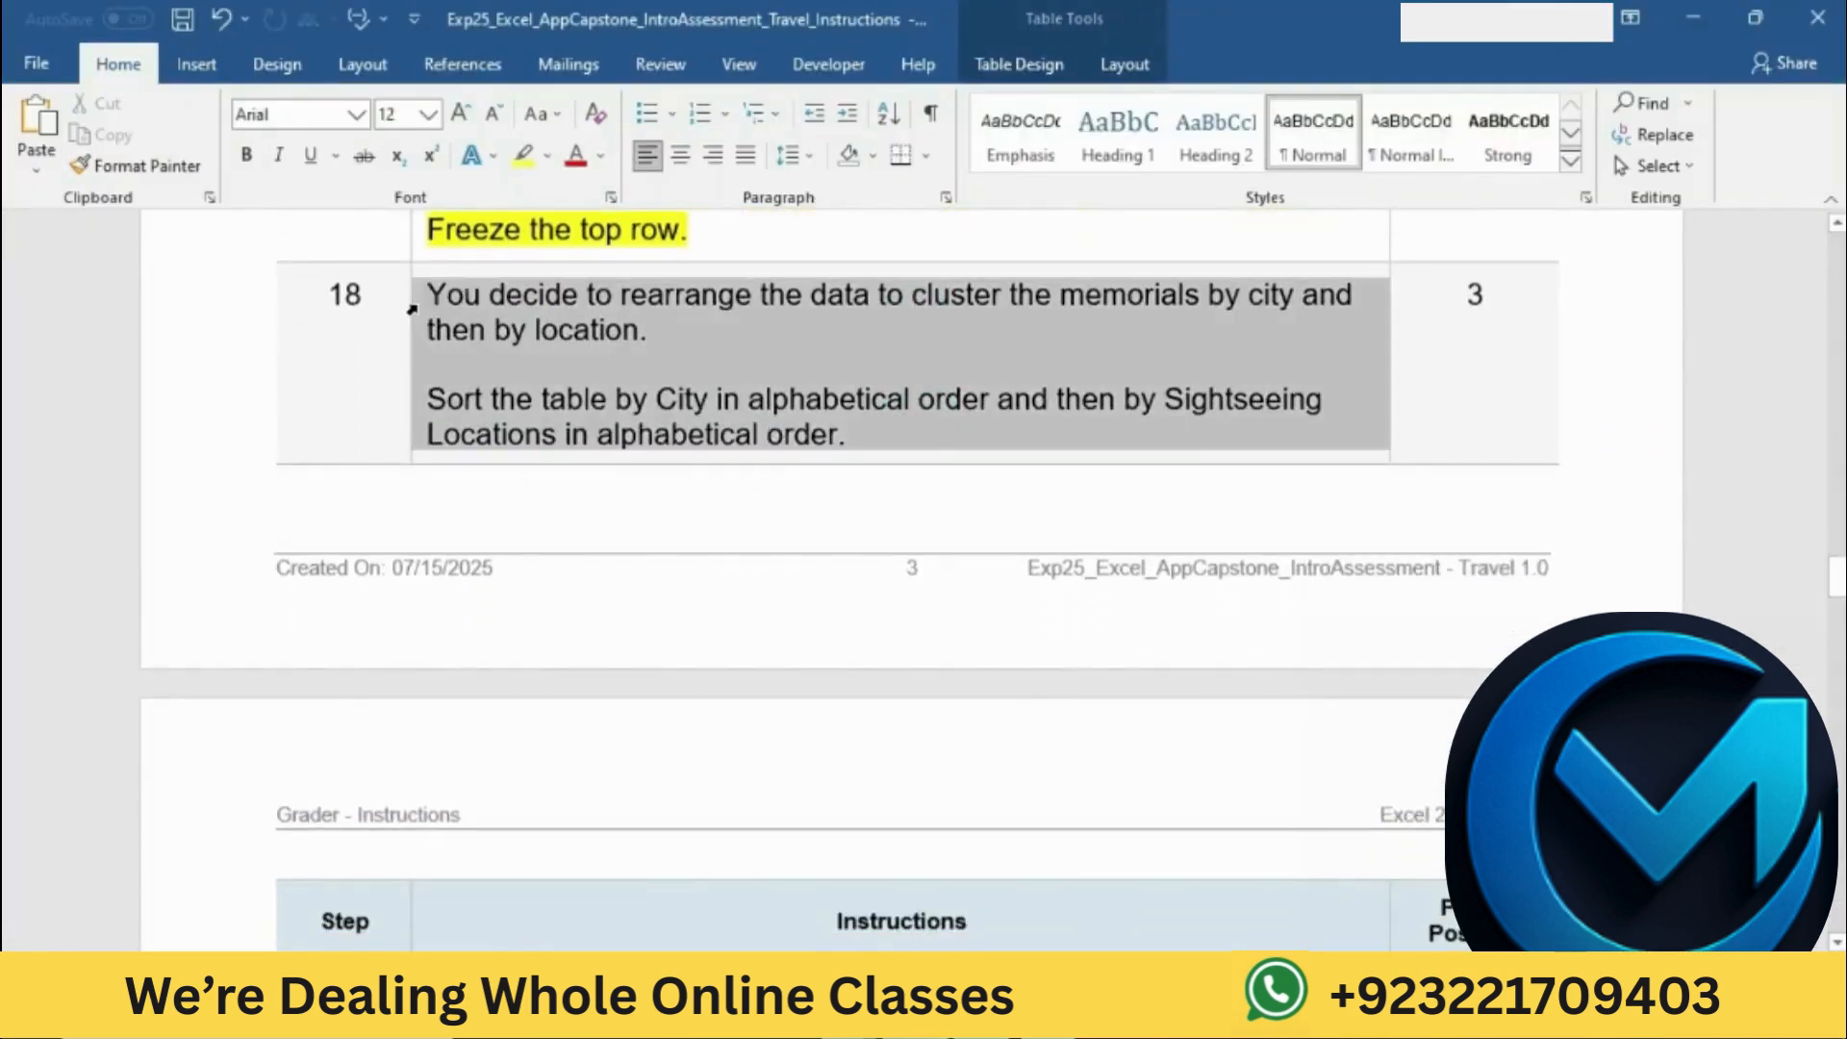
pyautogui.click(526, 259)
pyautogui.click(678, 359)
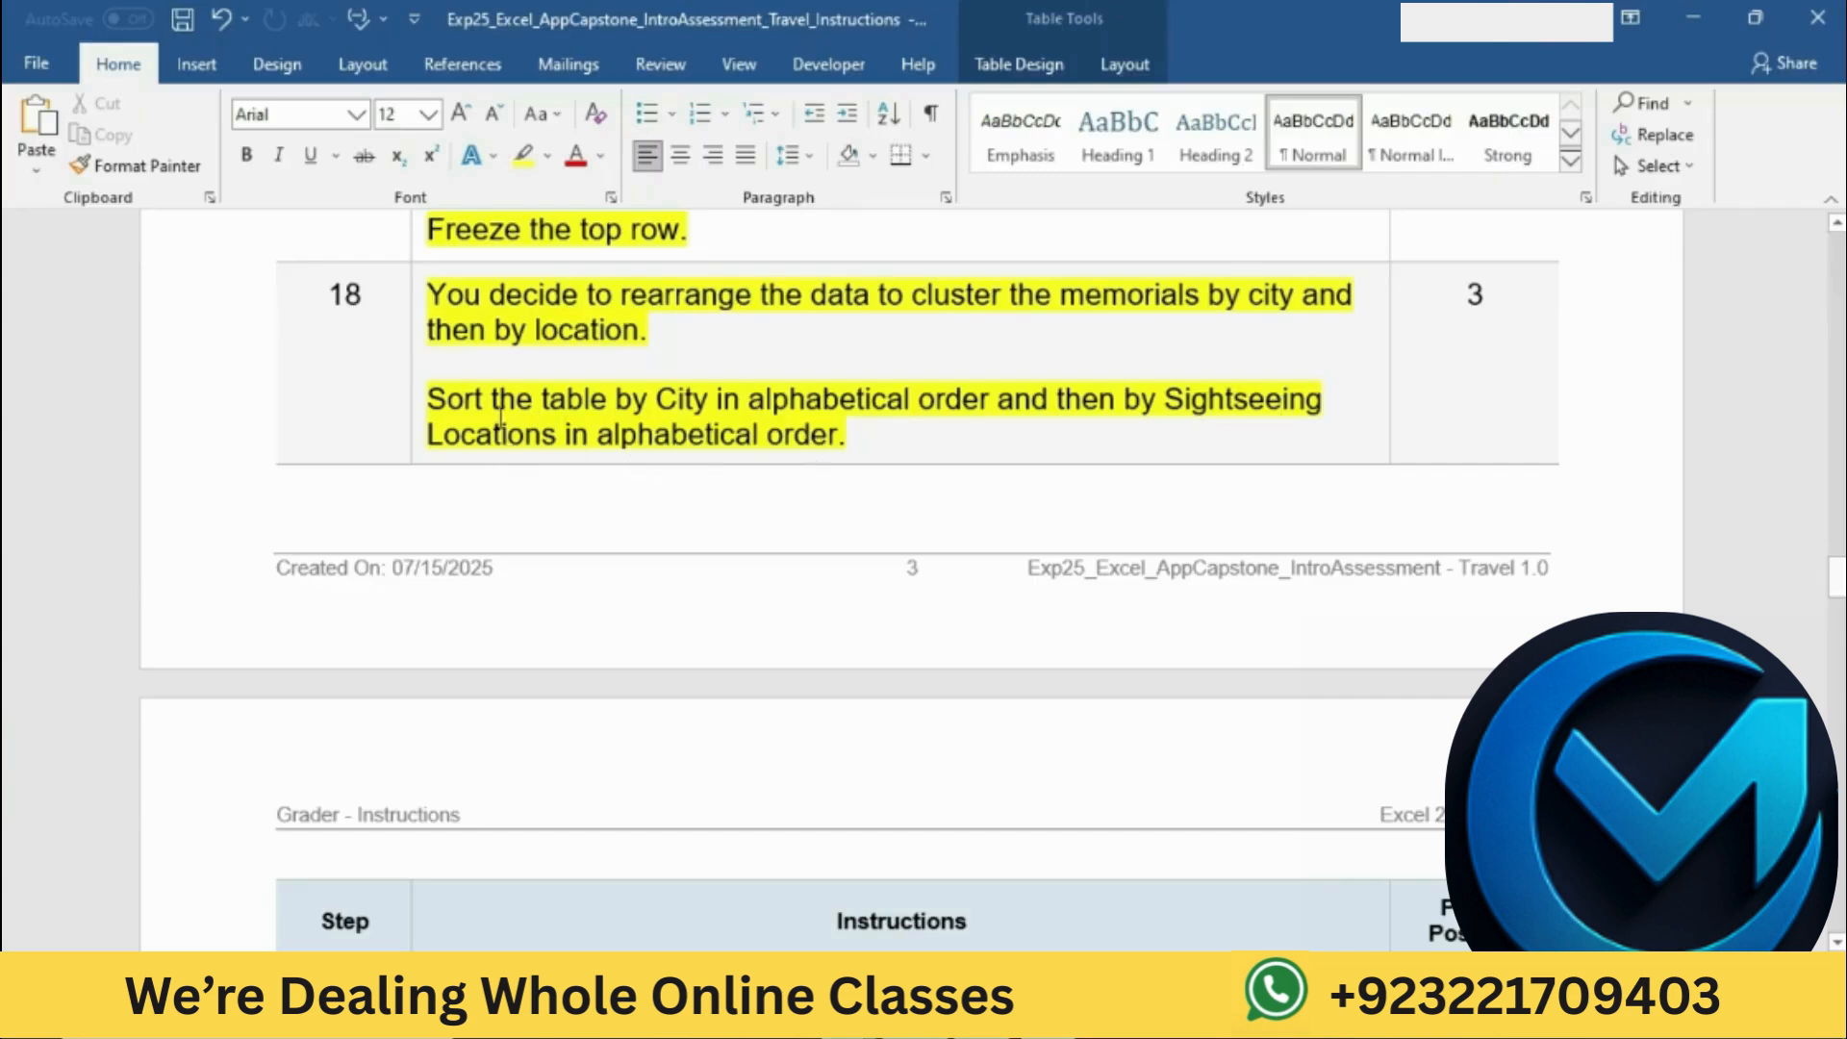
# Step: Check the first sort criterion in Word and start a custom sort of the Places table by City, A to Z, in Excel
pyautogui.moveTo(429, 400); pyautogui.dragTo(994, 404)
pyautogui.click(991, 1016)
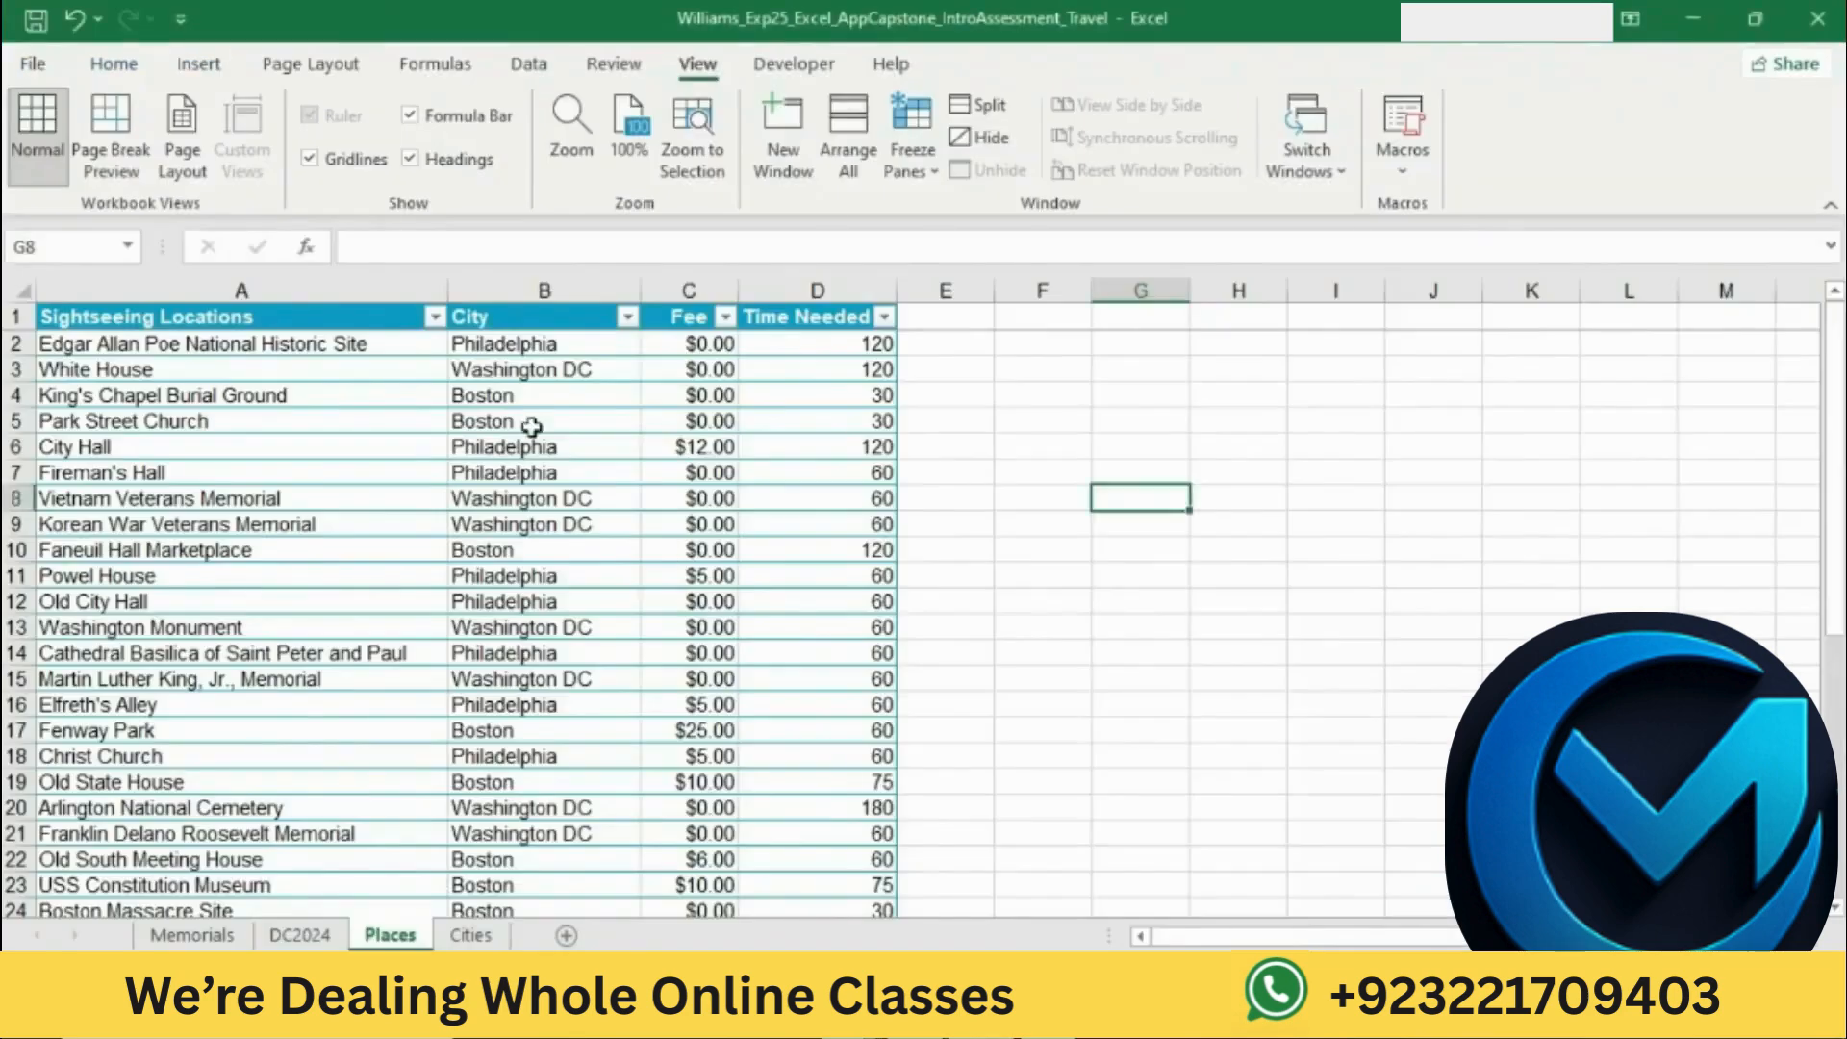
pyautogui.click(484, 321)
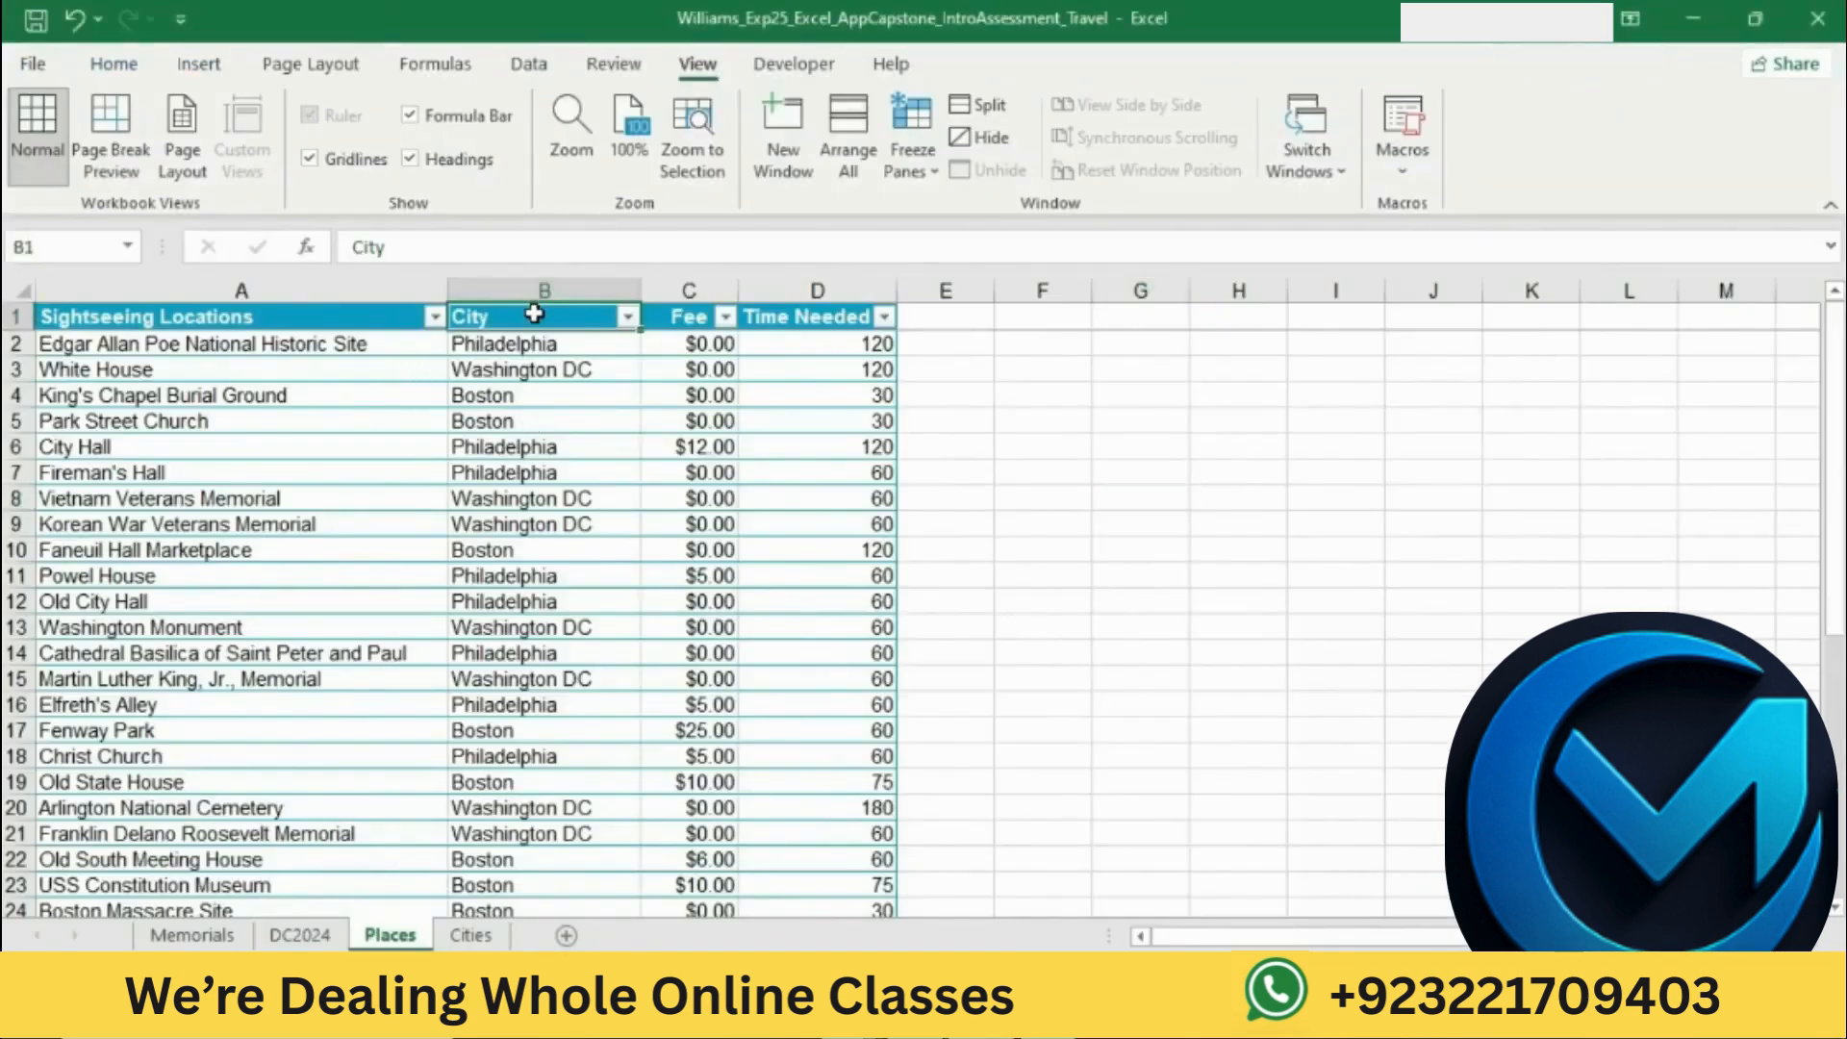
pyautogui.click(135, 64)
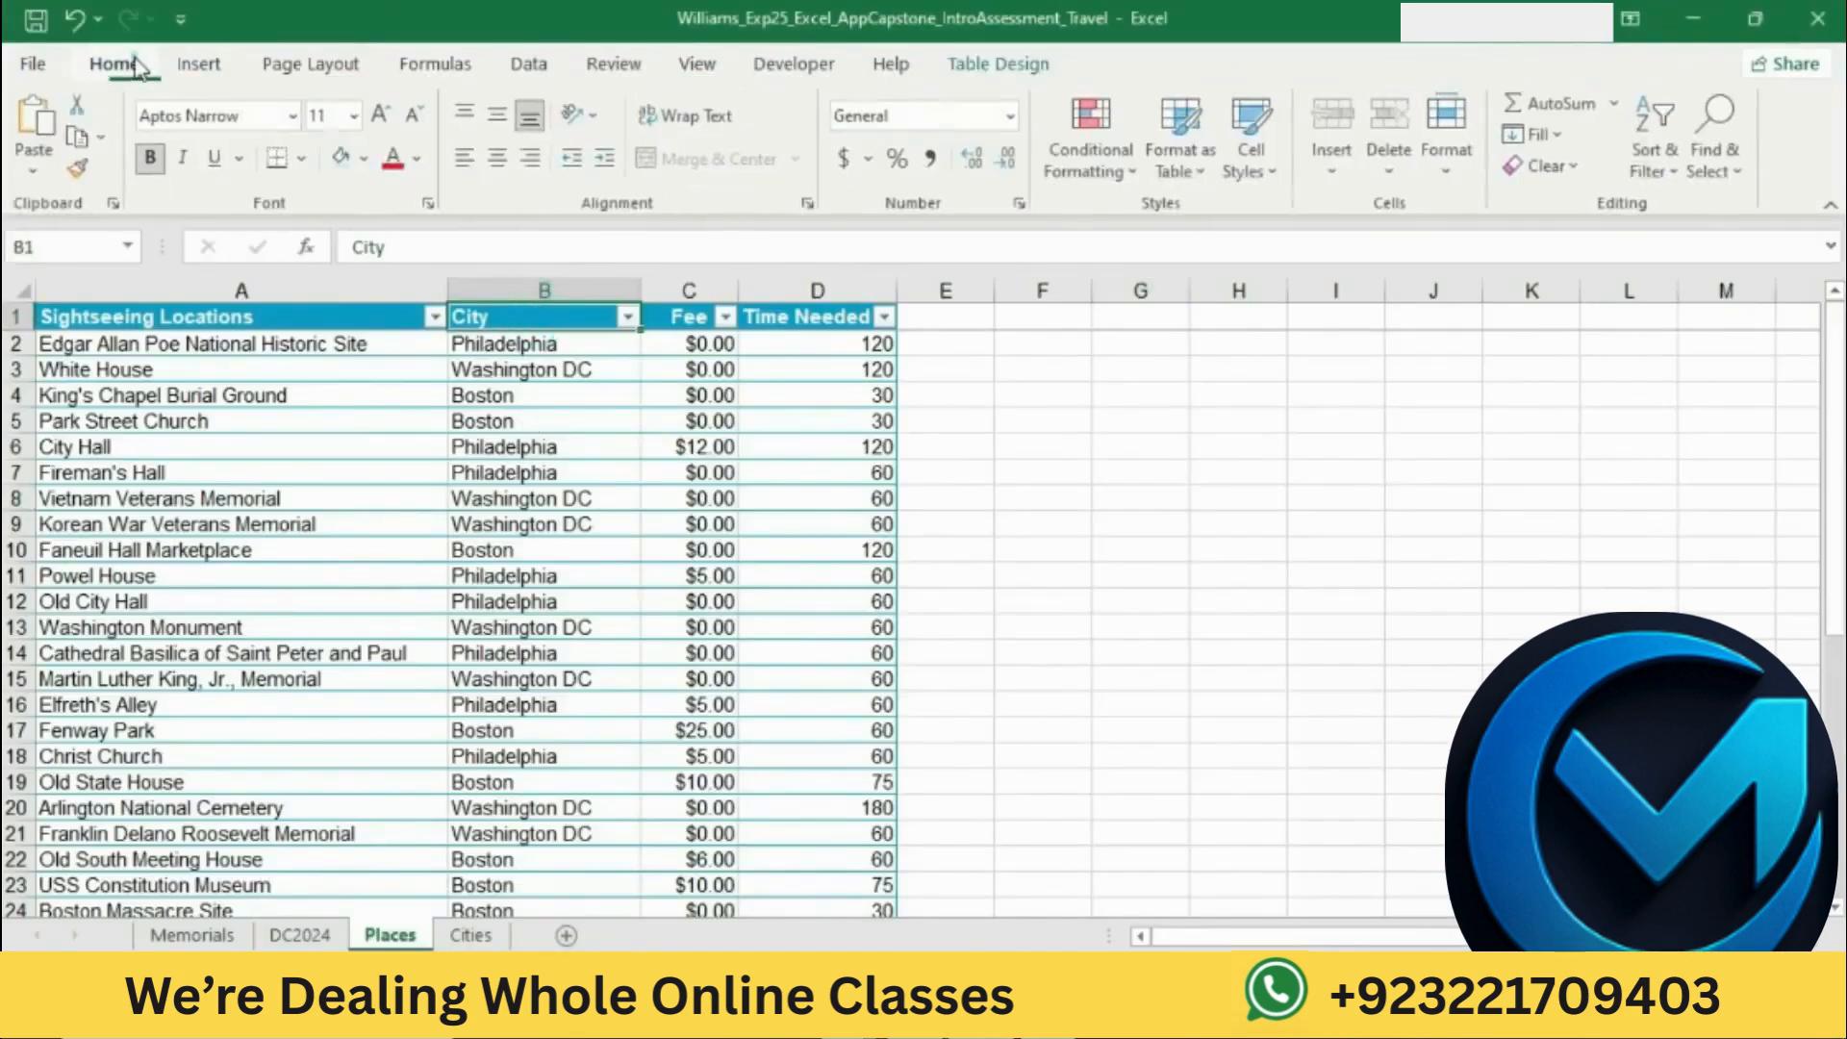
pyautogui.click(1654, 167)
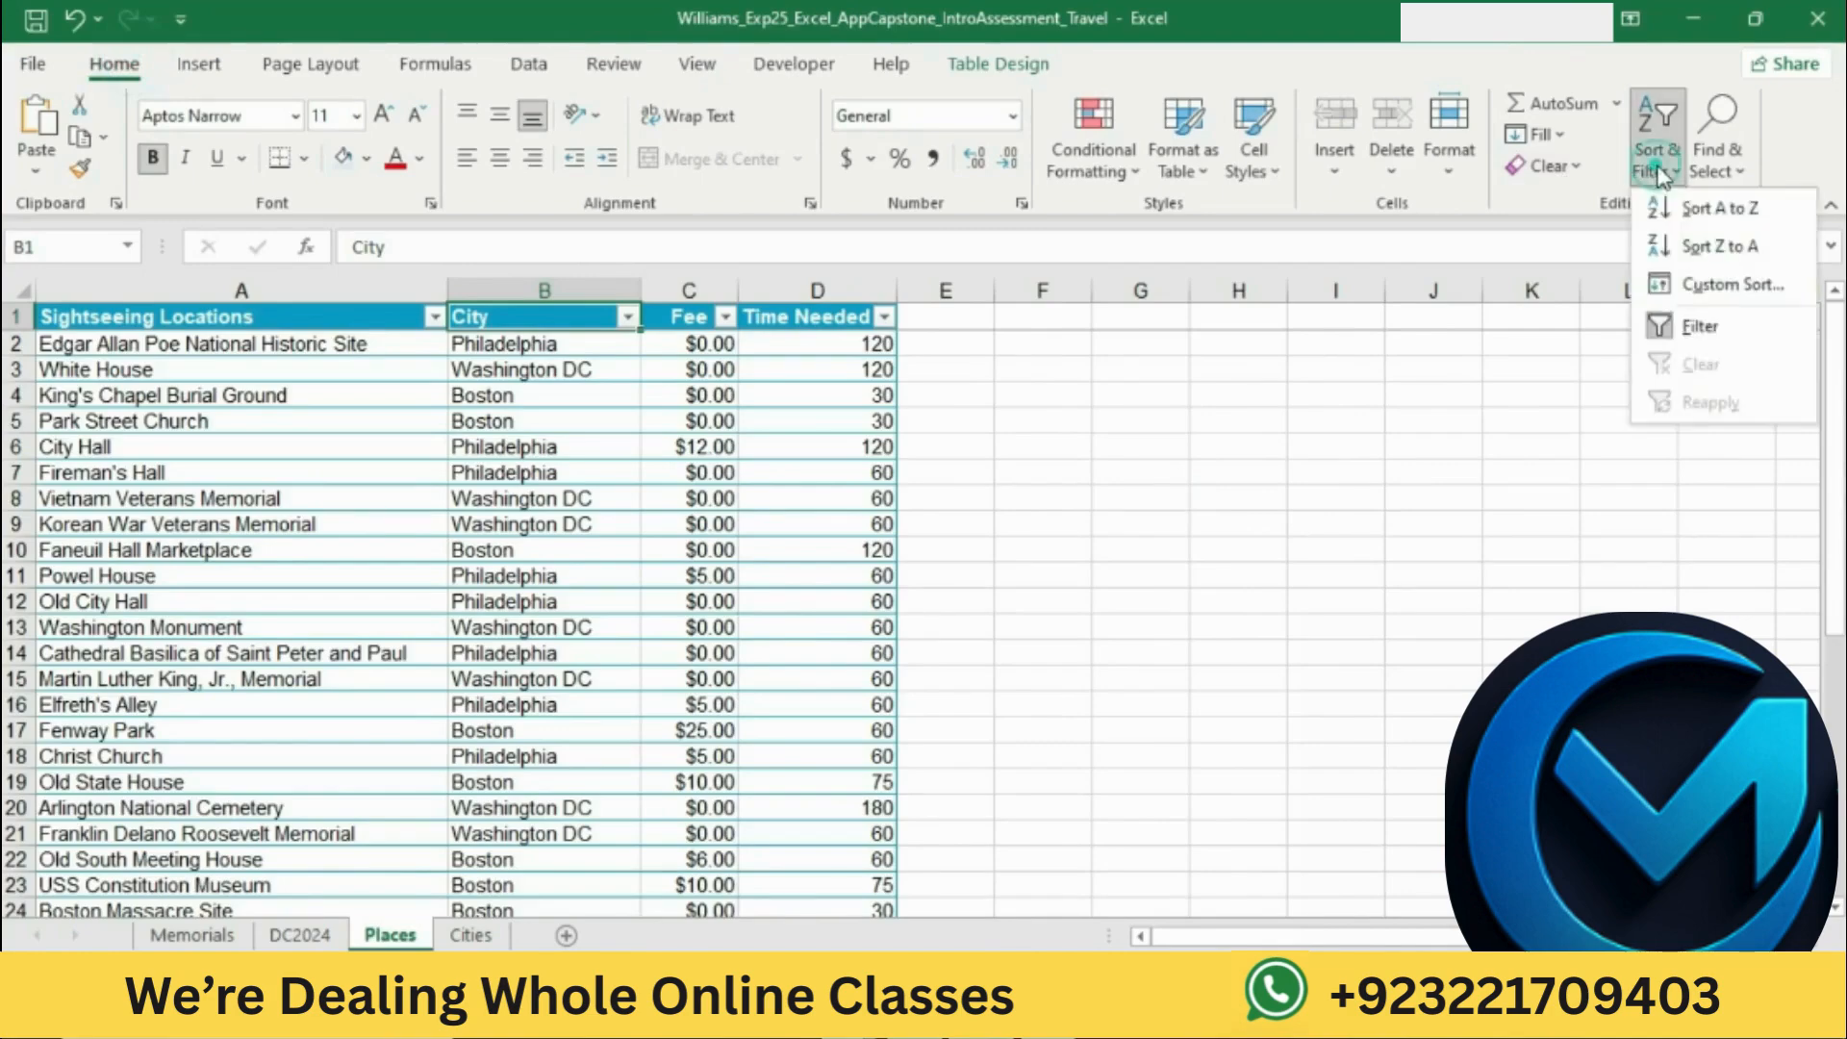
pyautogui.click(1726, 290)
pyautogui.click(1097, 439)
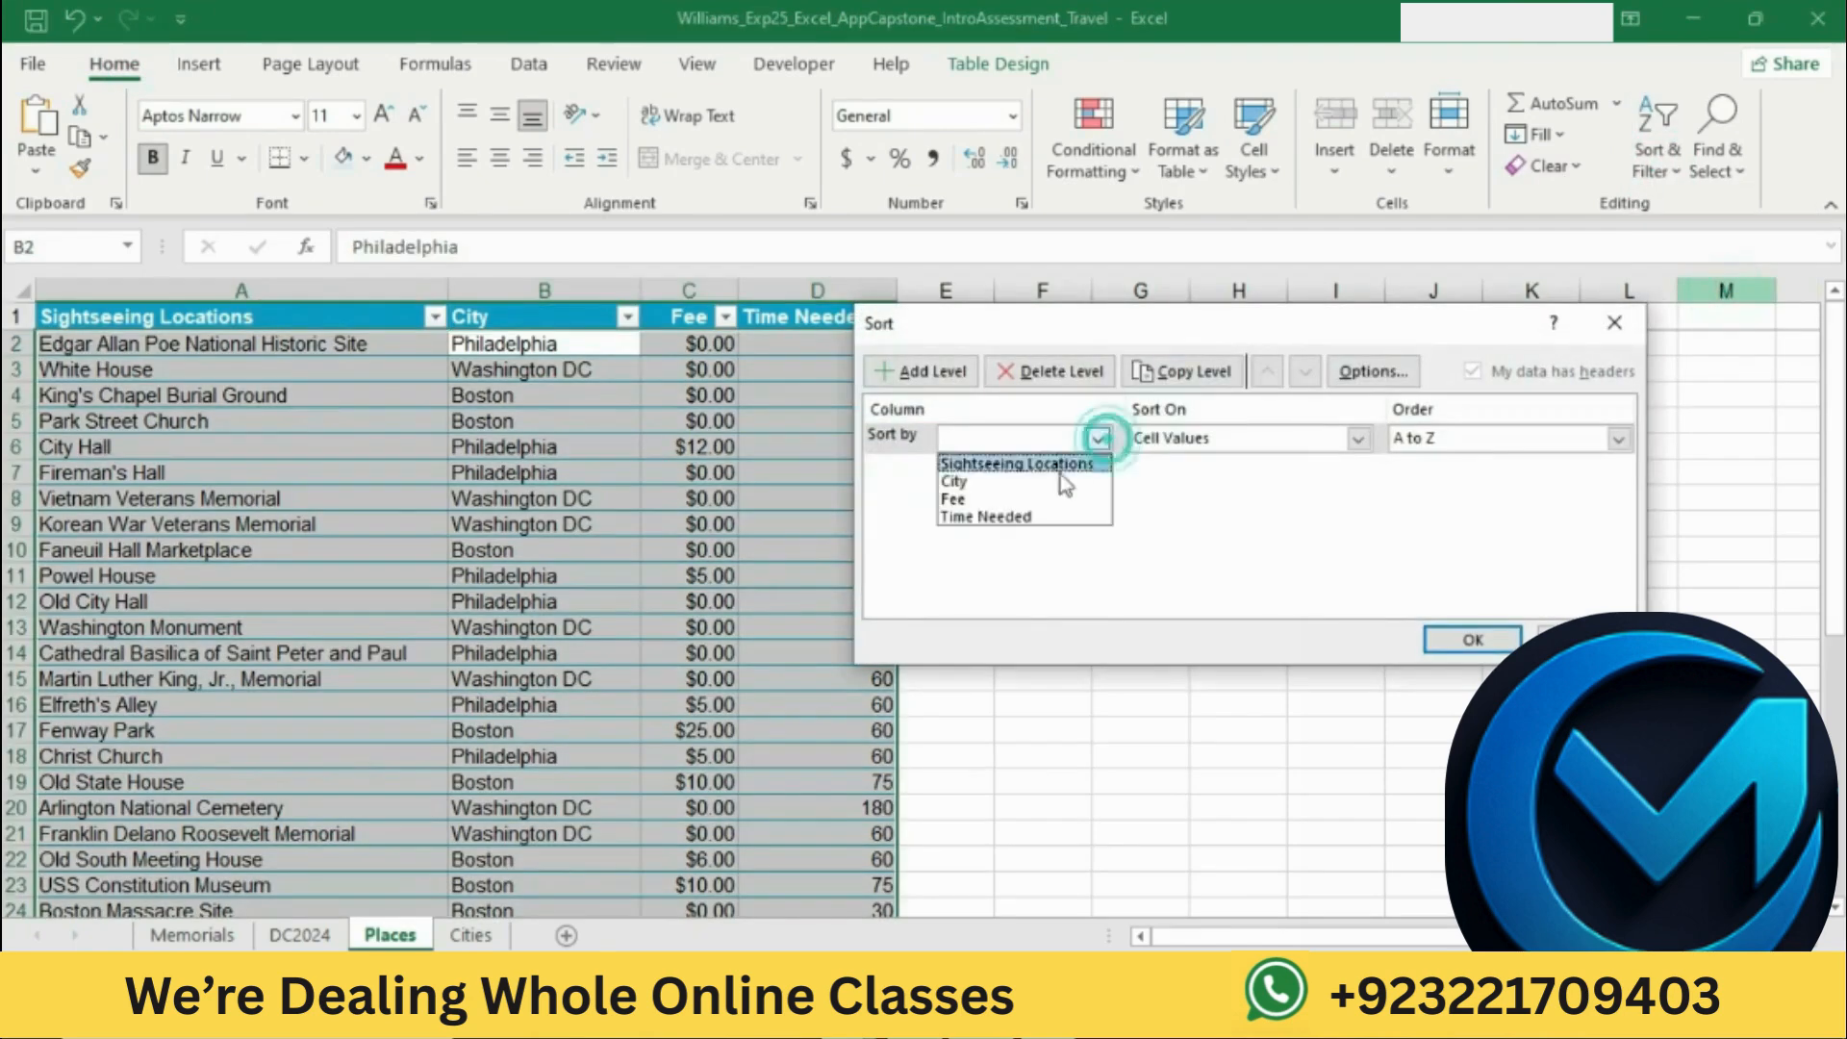
pyautogui.click(1029, 481)
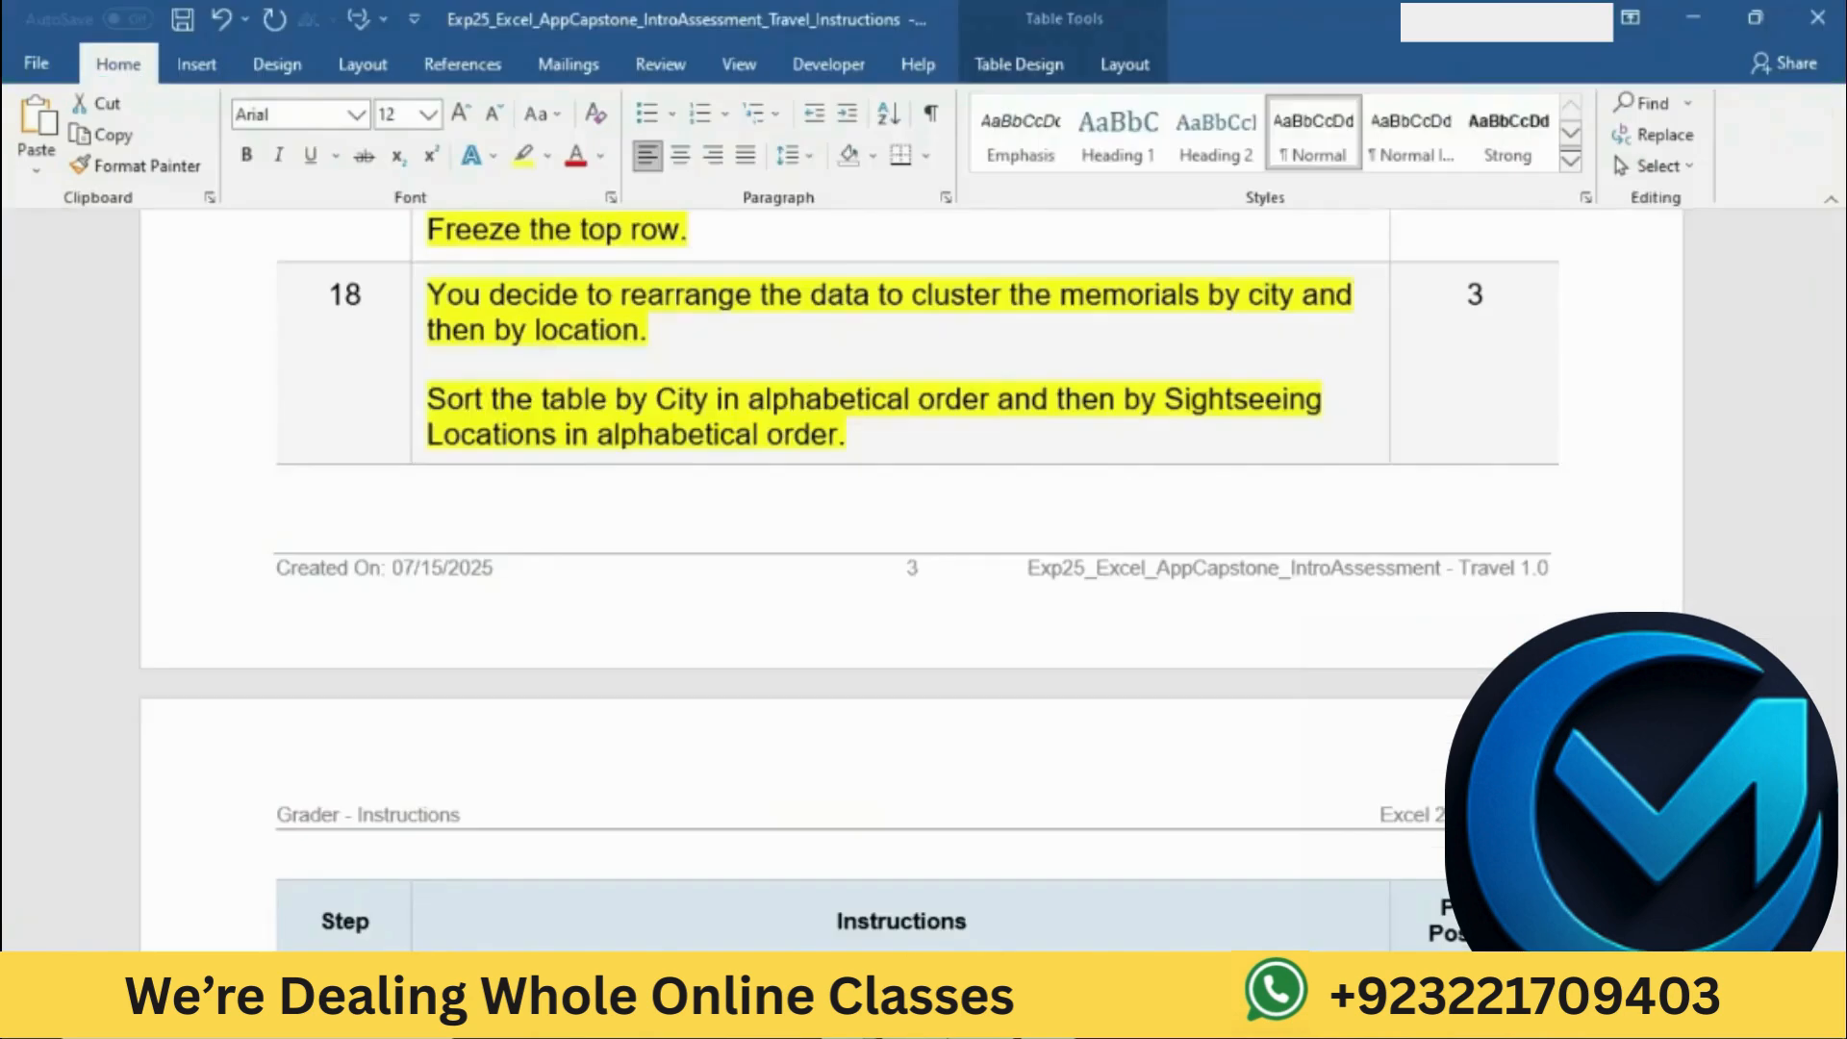
# Step: Check the second sort criterion in Word, add Sightseeing Locations, A to Z, as the second sort level in Excel, and apply the sort
pyautogui.moveTo(427, 398); pyautogui.dragTo(1099, 446)
pyautogui.click(1019, 1010)
pyautogui.click(925, 372)
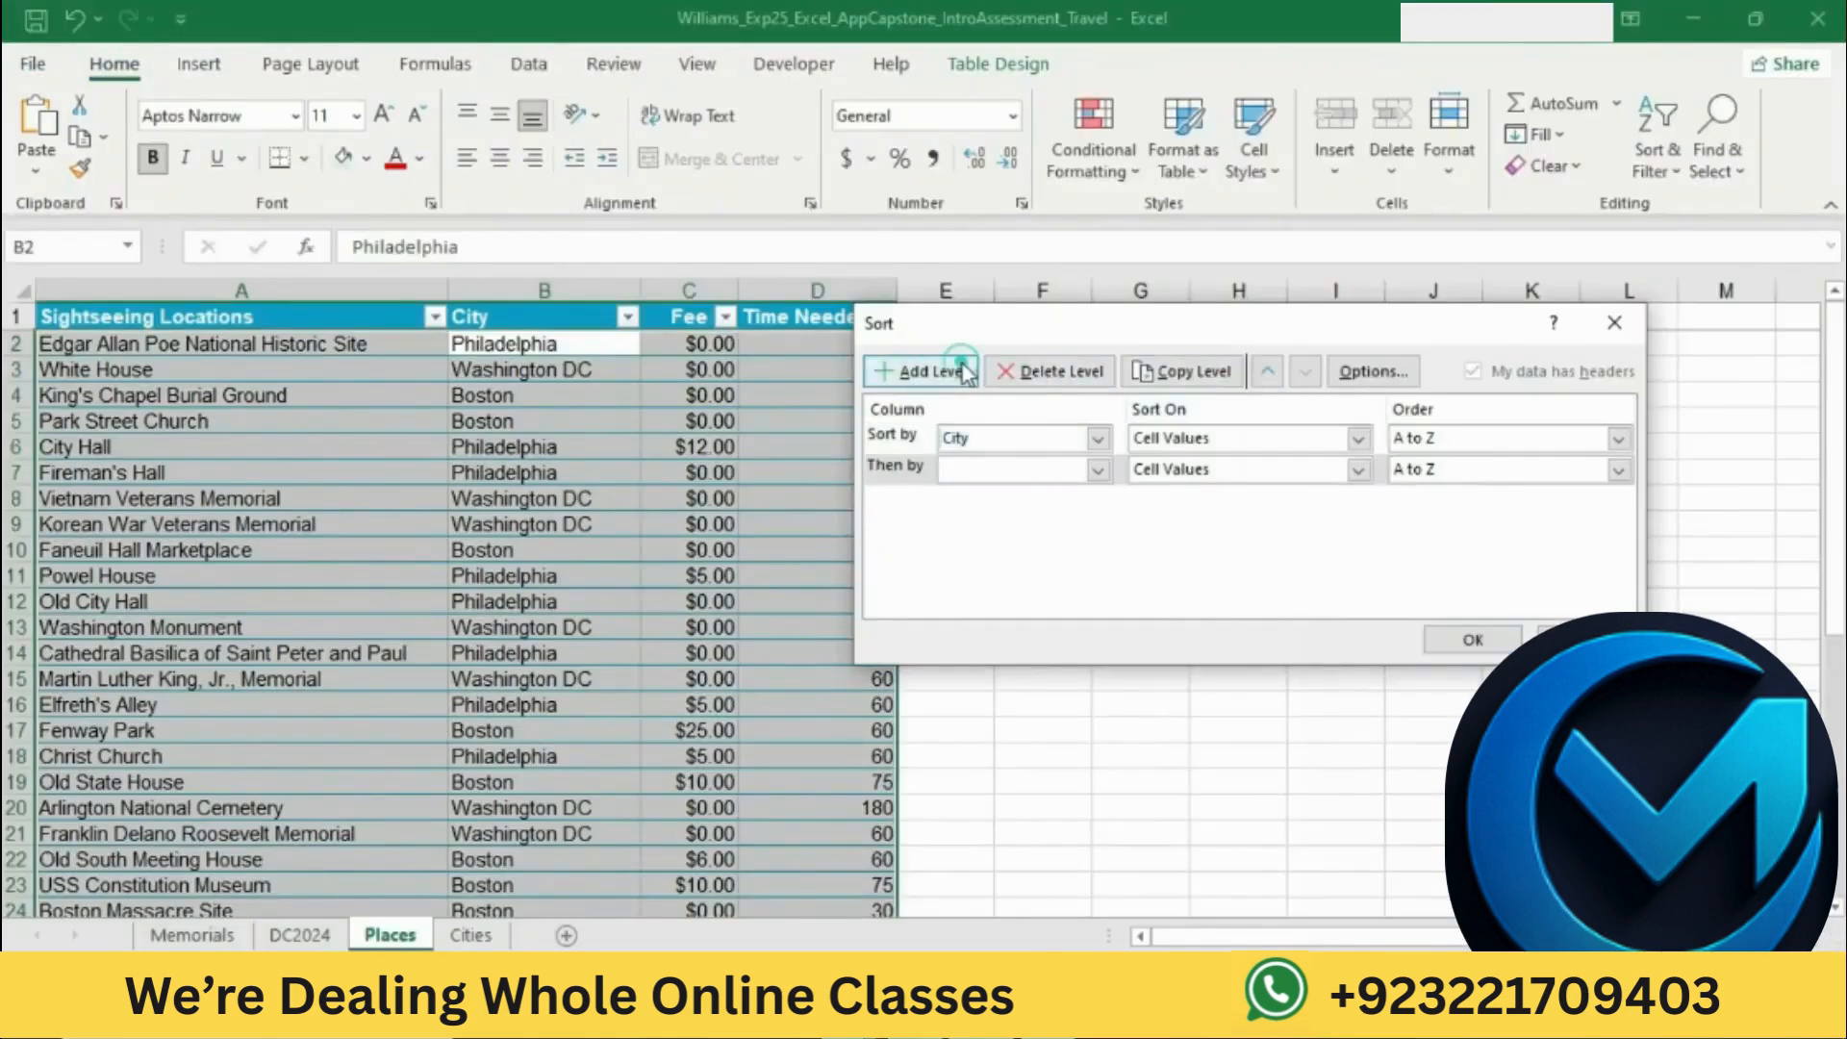
pyautogui.click(1098, 469)
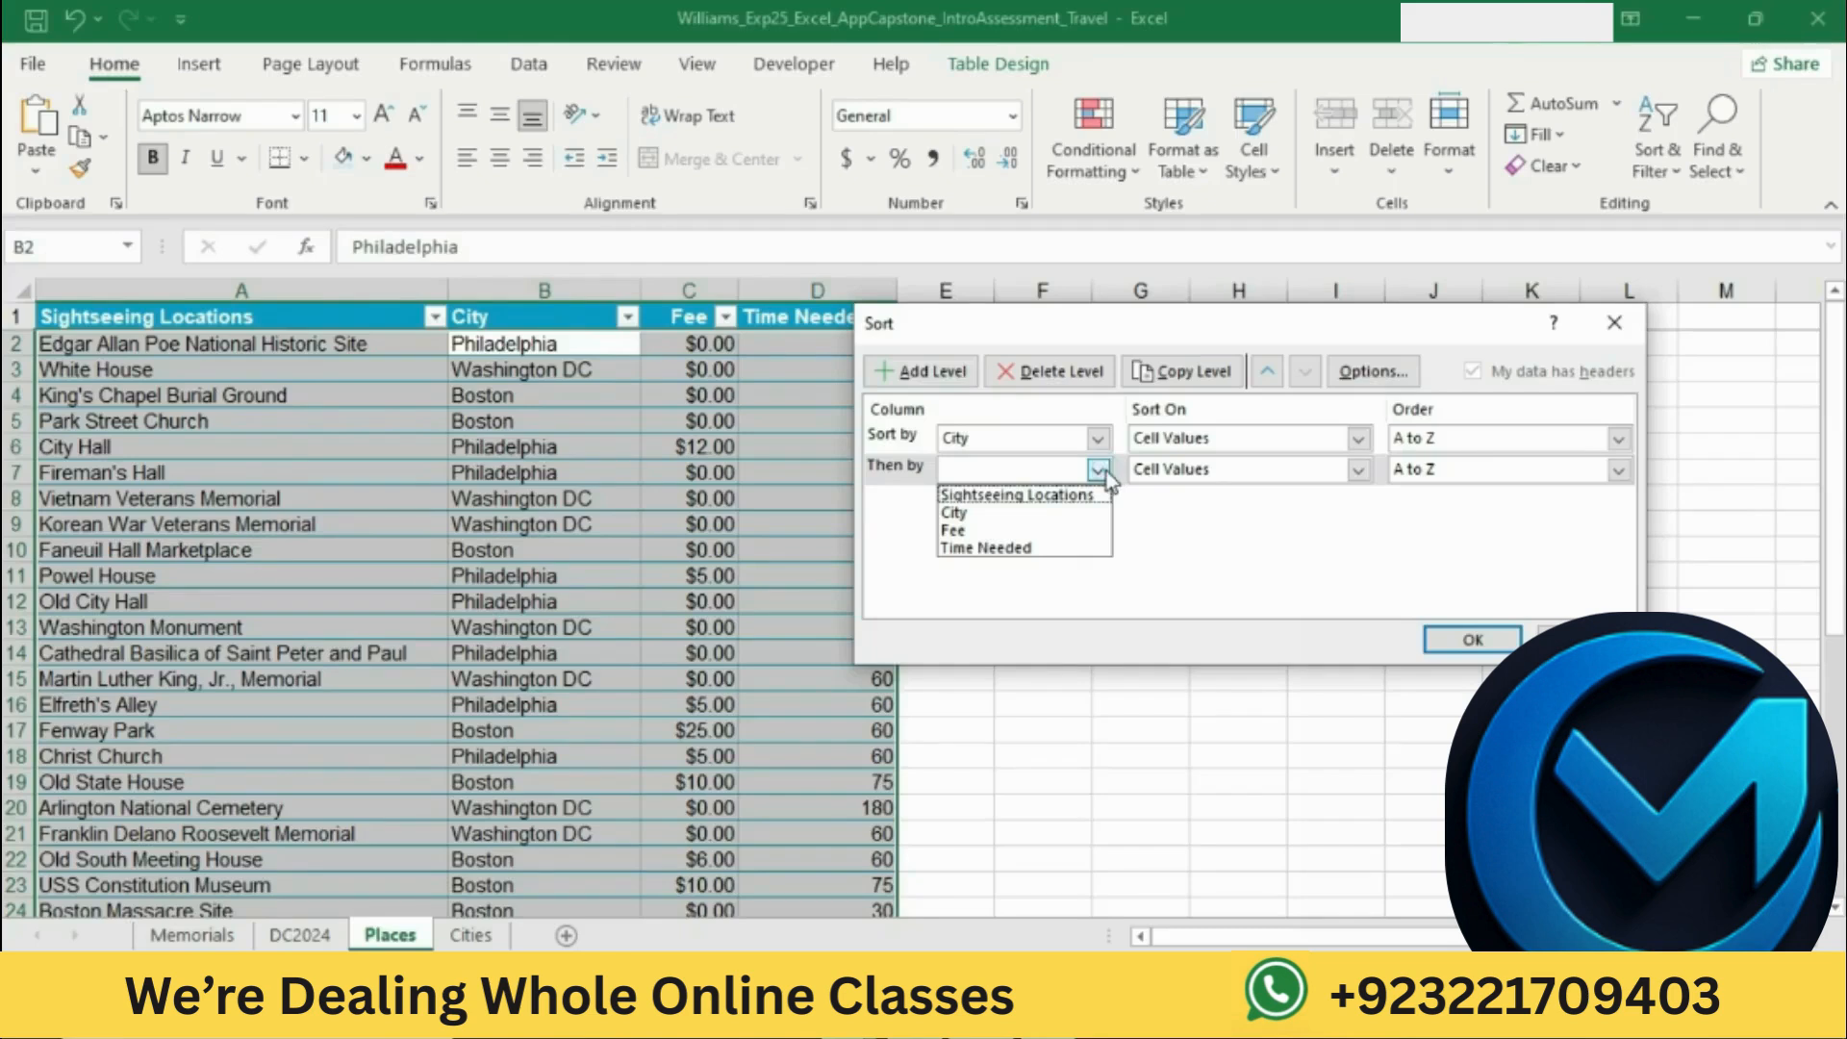
pyautogui.click(1064, 497)
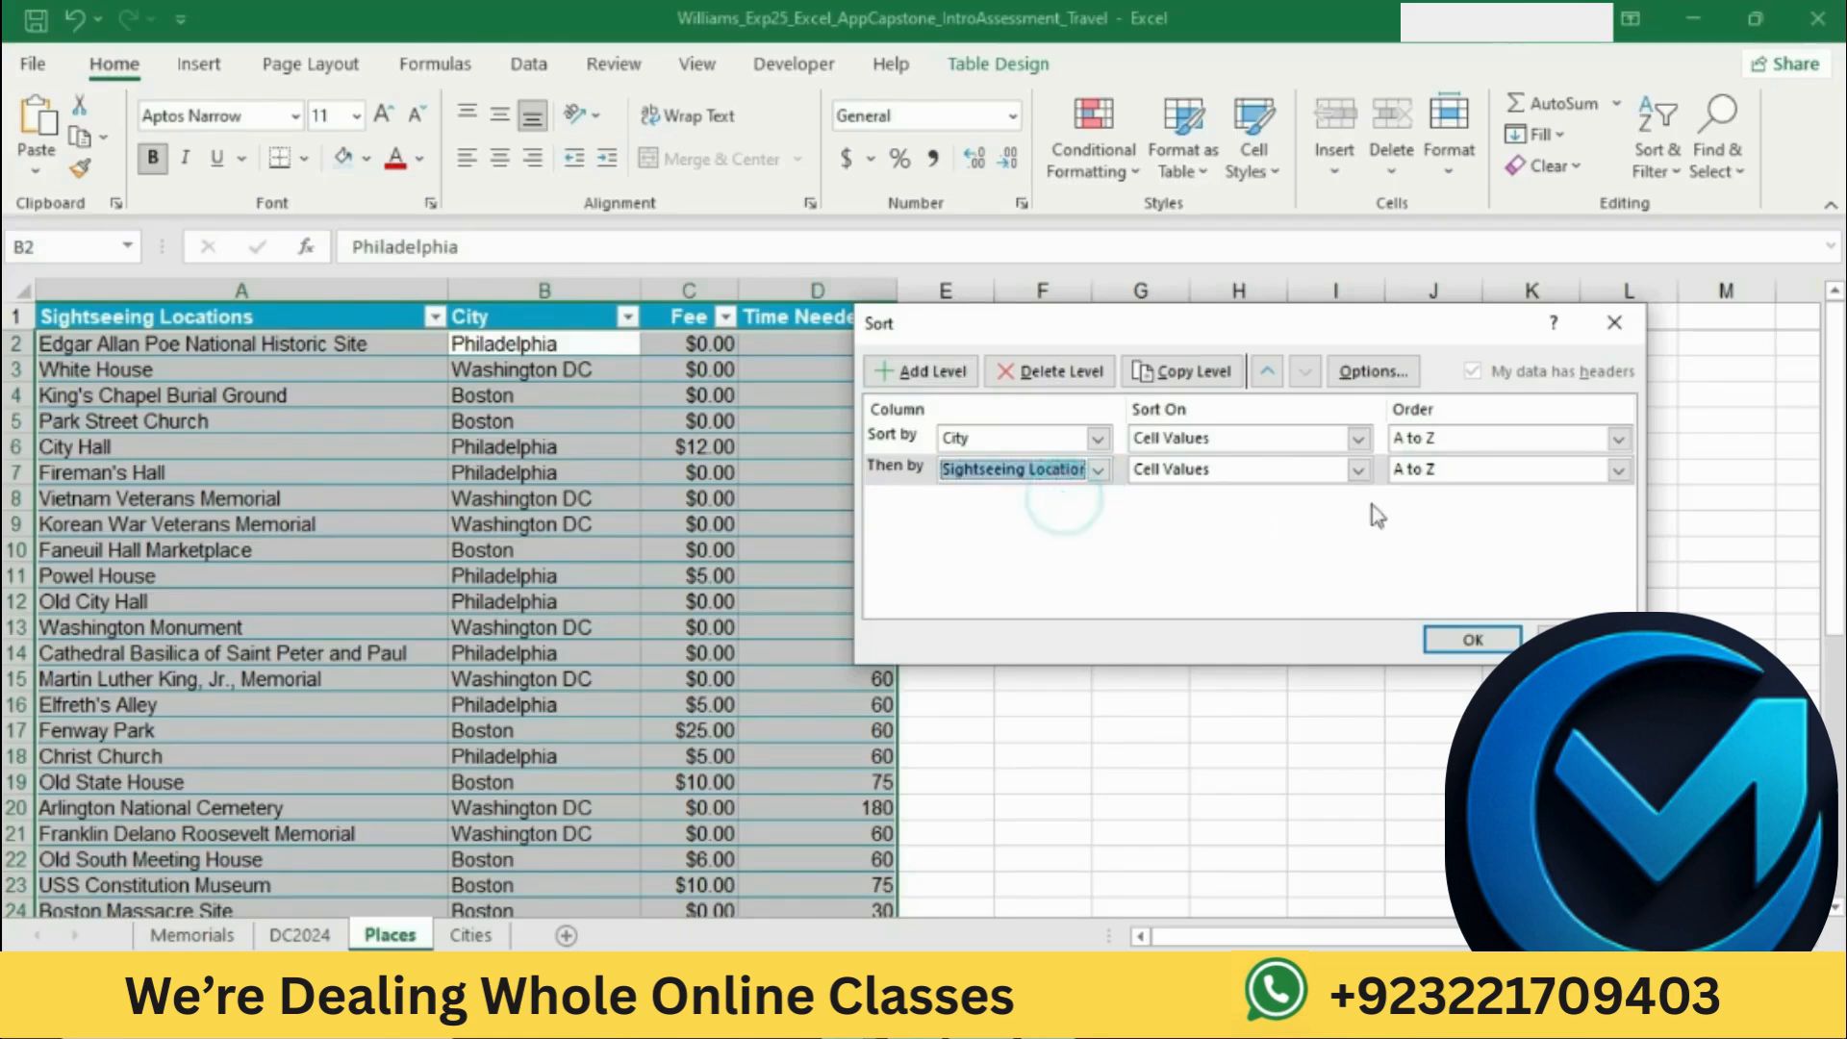
pyautogui.click(1473, 647)
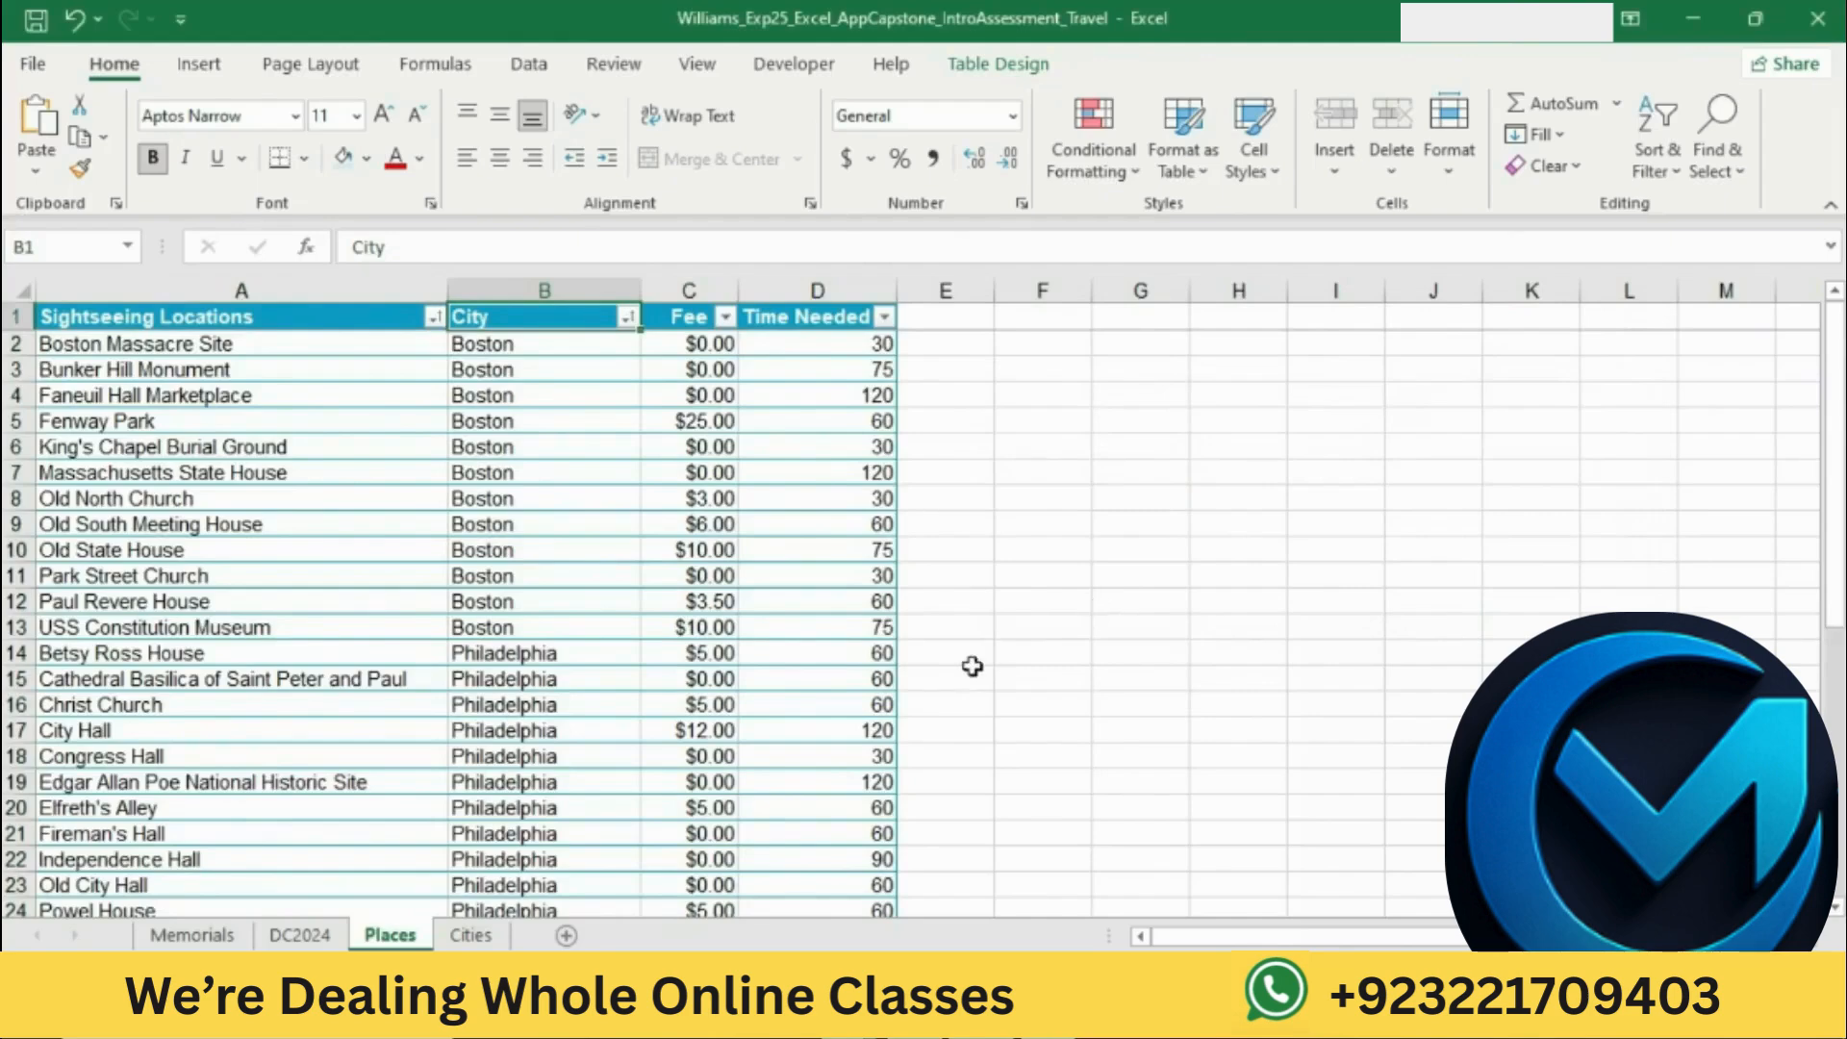
# Step: Switch to Word and review the step 19 instructions about adding a total row with the average time needed
pyautogui.click(927, 1017)
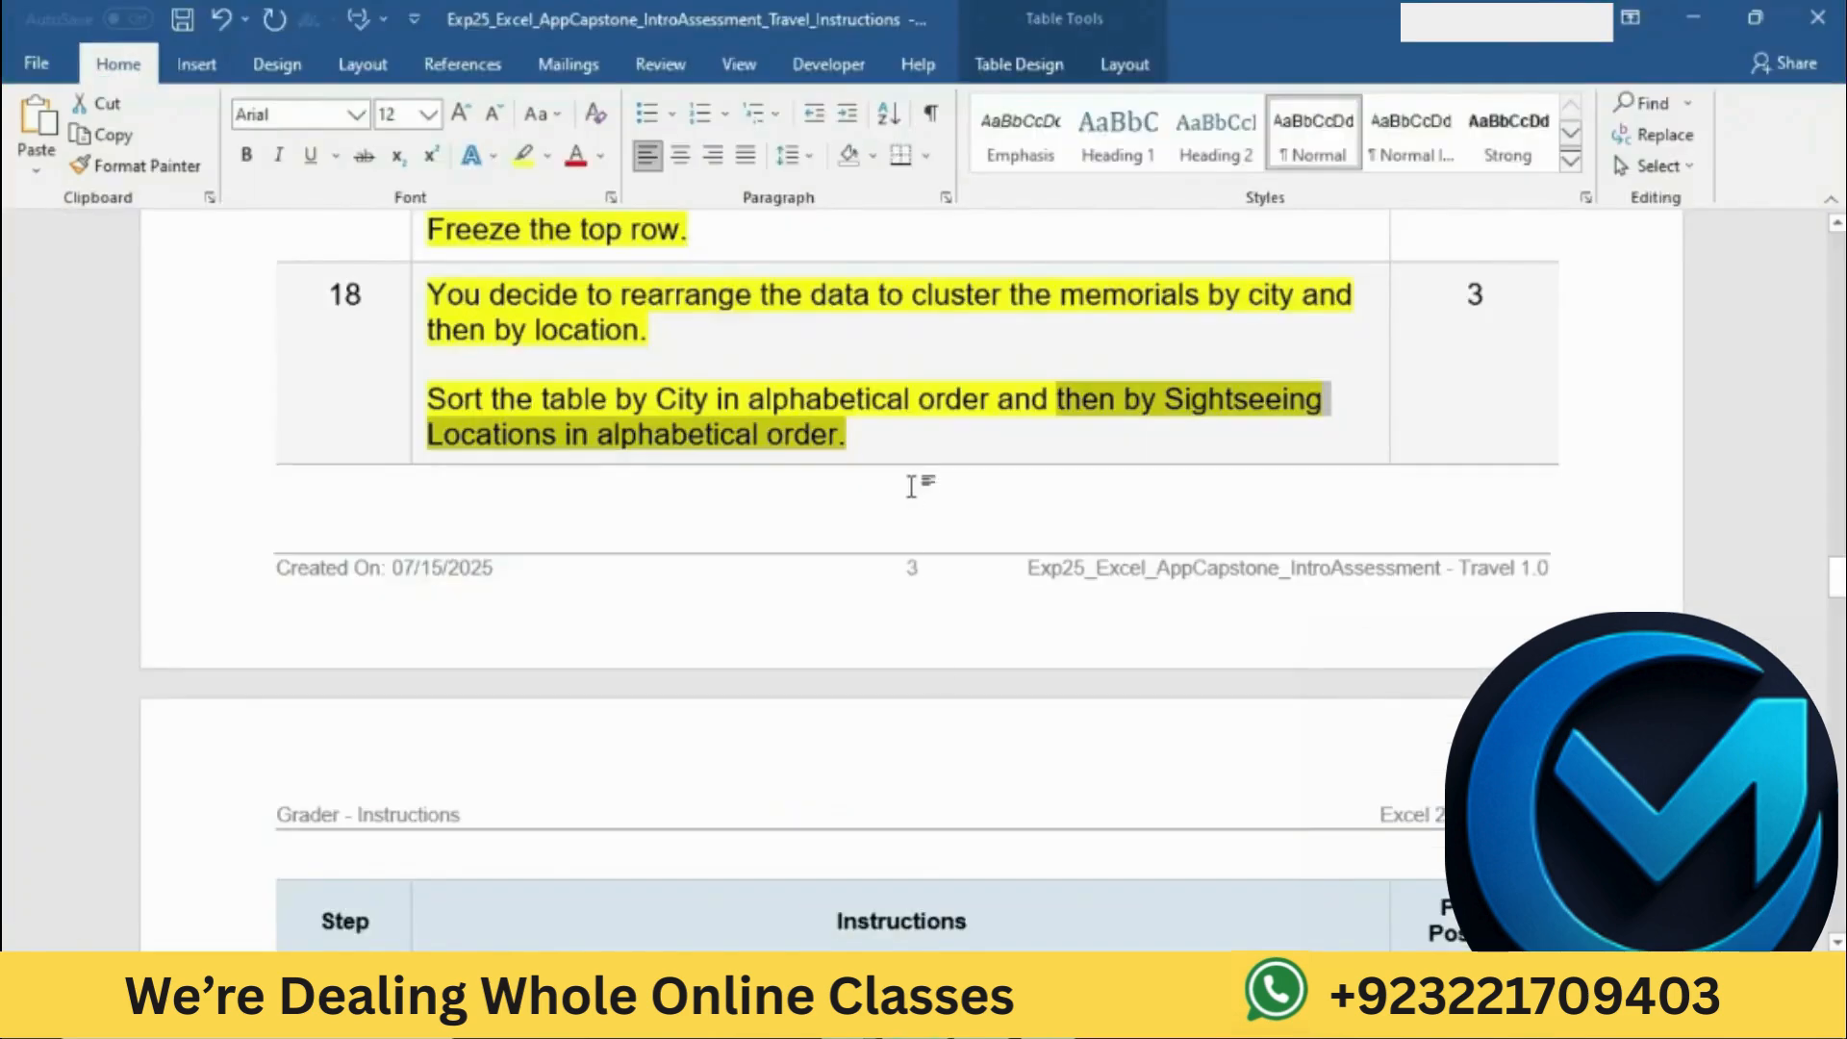
pyautogui.scroll(-8, 910, 483)
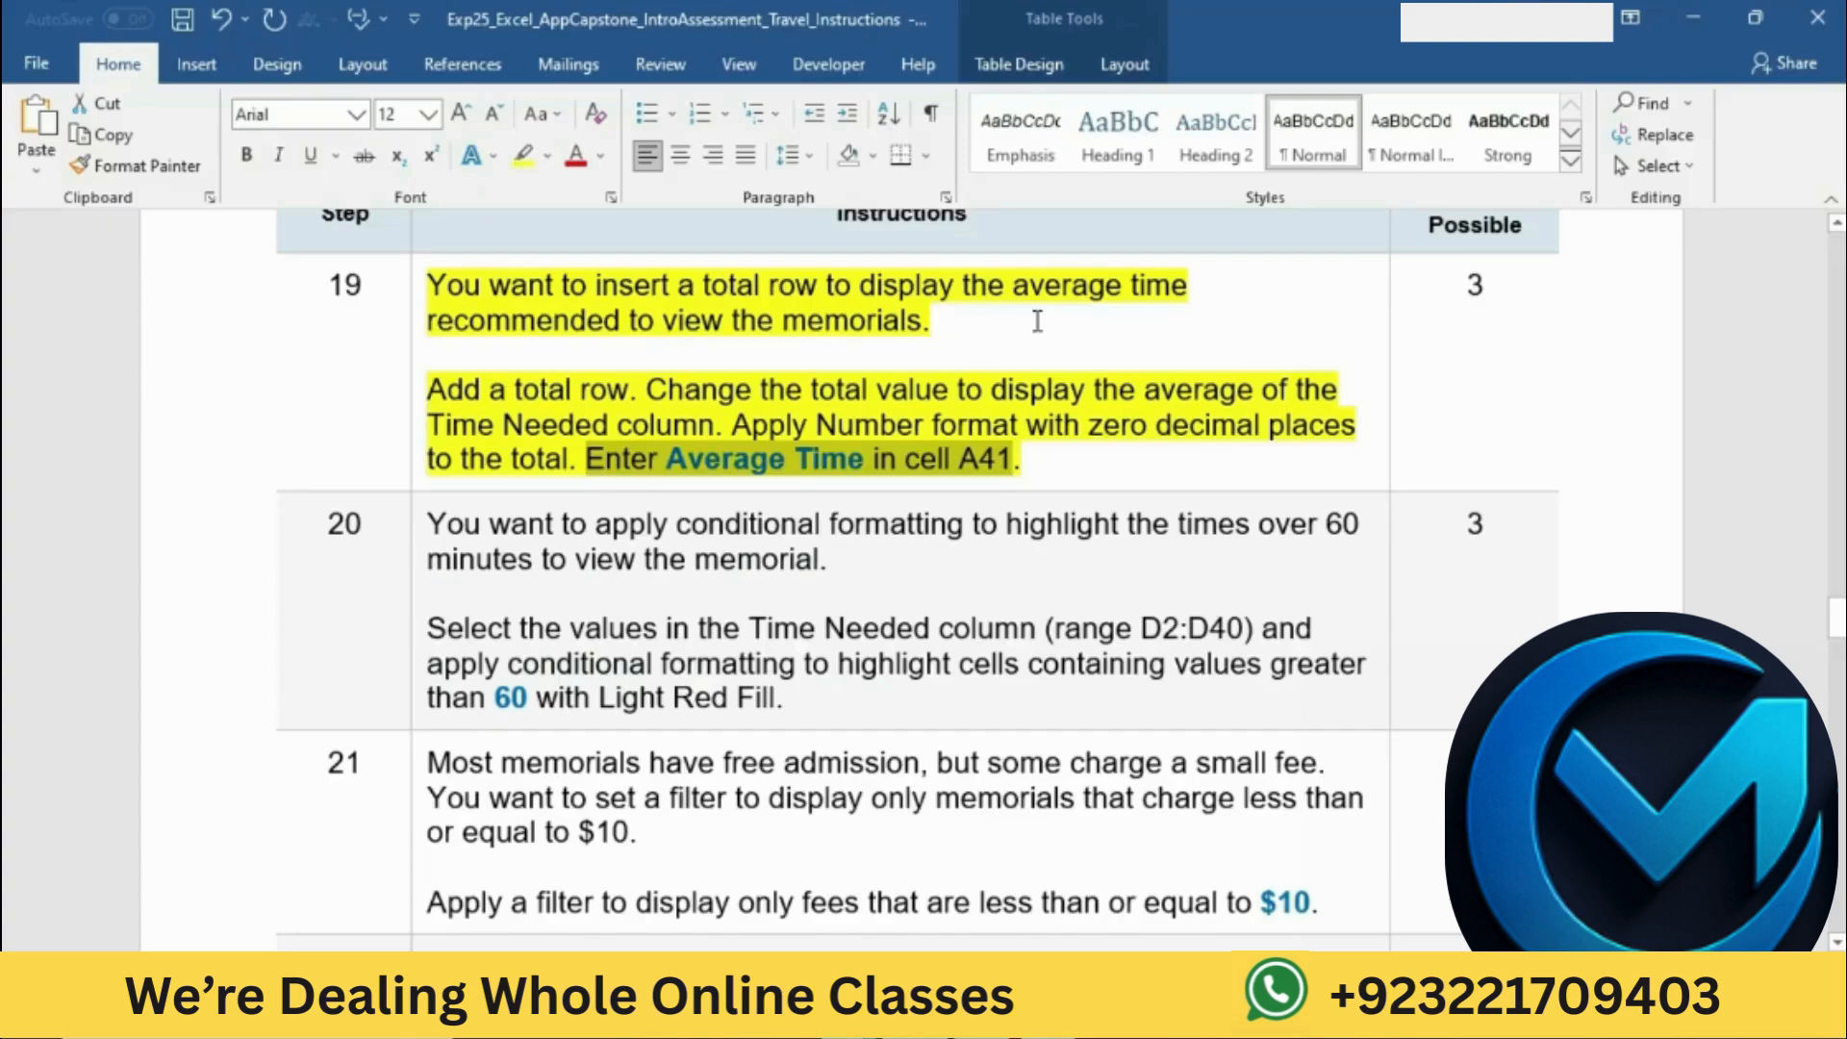
pyautogui.click(1036, 321)
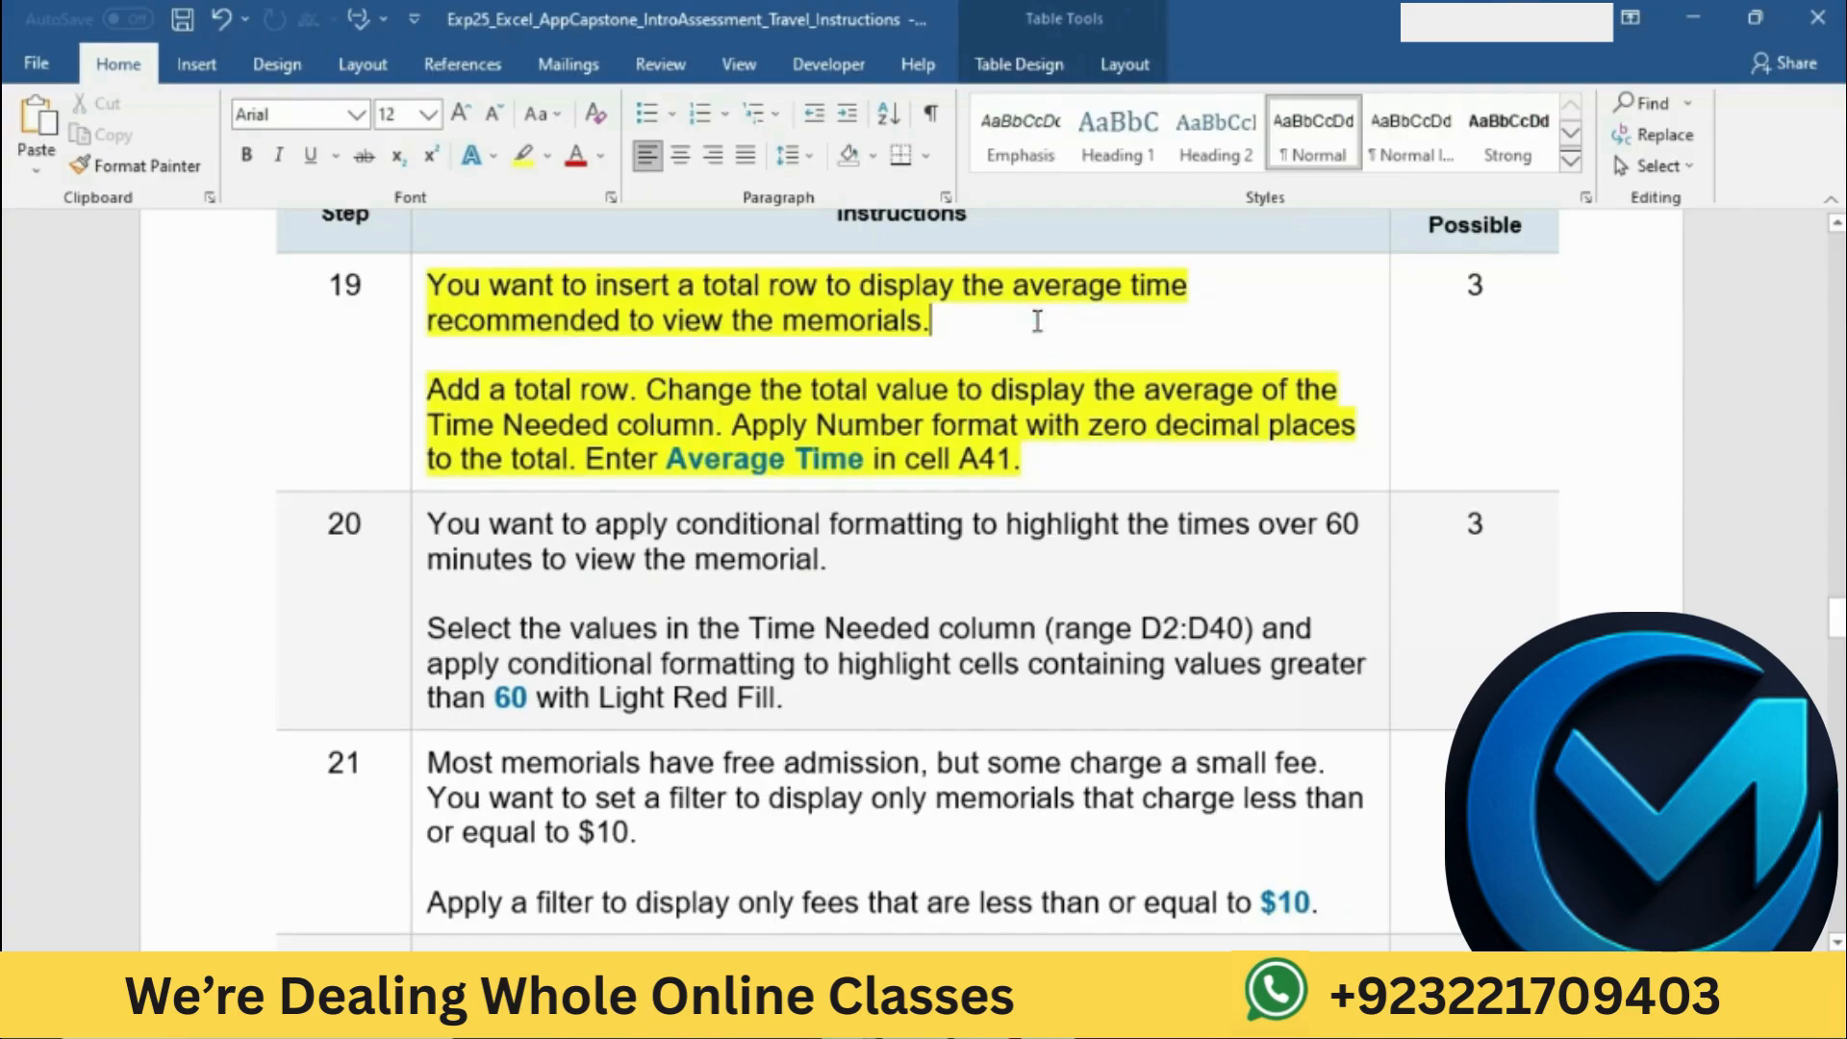
pyautogui.scroll(8, 1037, 321)
pyautogui.scroll(20, 1037, 321)
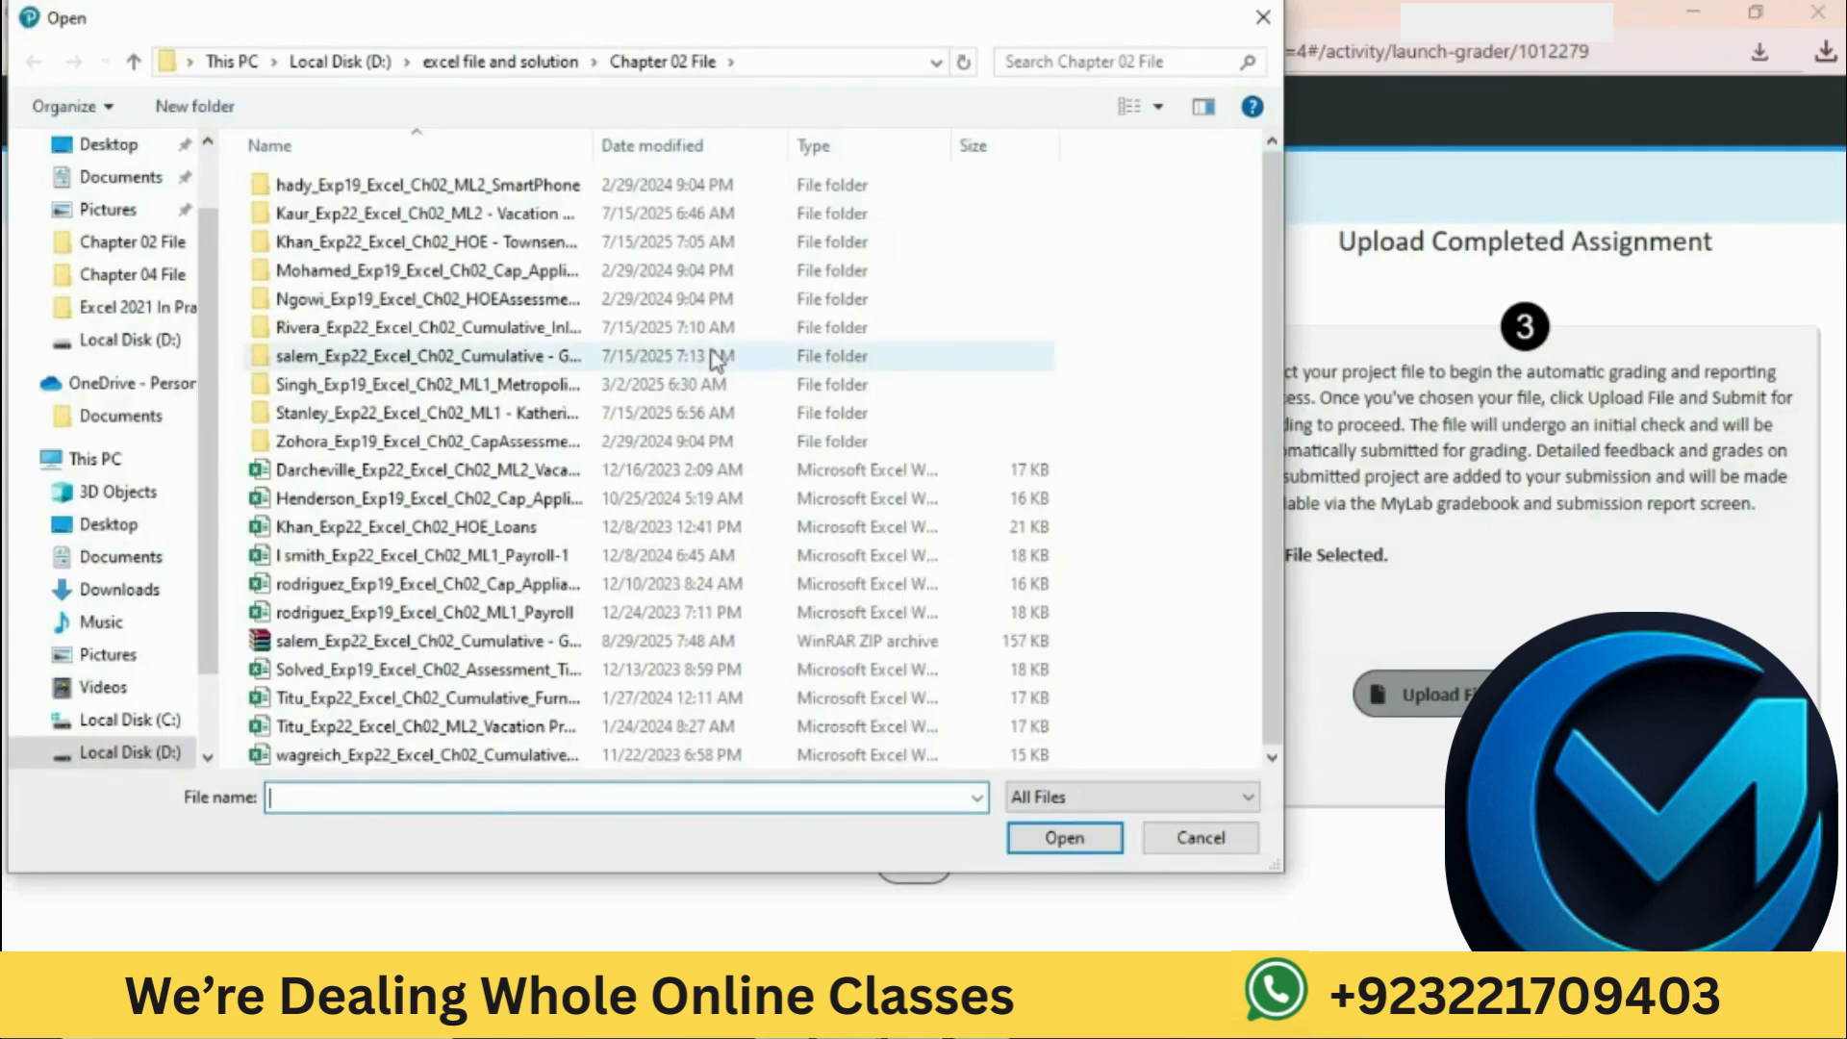
# Step: Choose the completed Exp25_Excel_AppCapstone_IntroAssessment_Travel workbook from the Desktop for upload to Office Grader in Chrome
pyautogui.scroll(2, 133, 231)
pyautogui.click(133, 231)
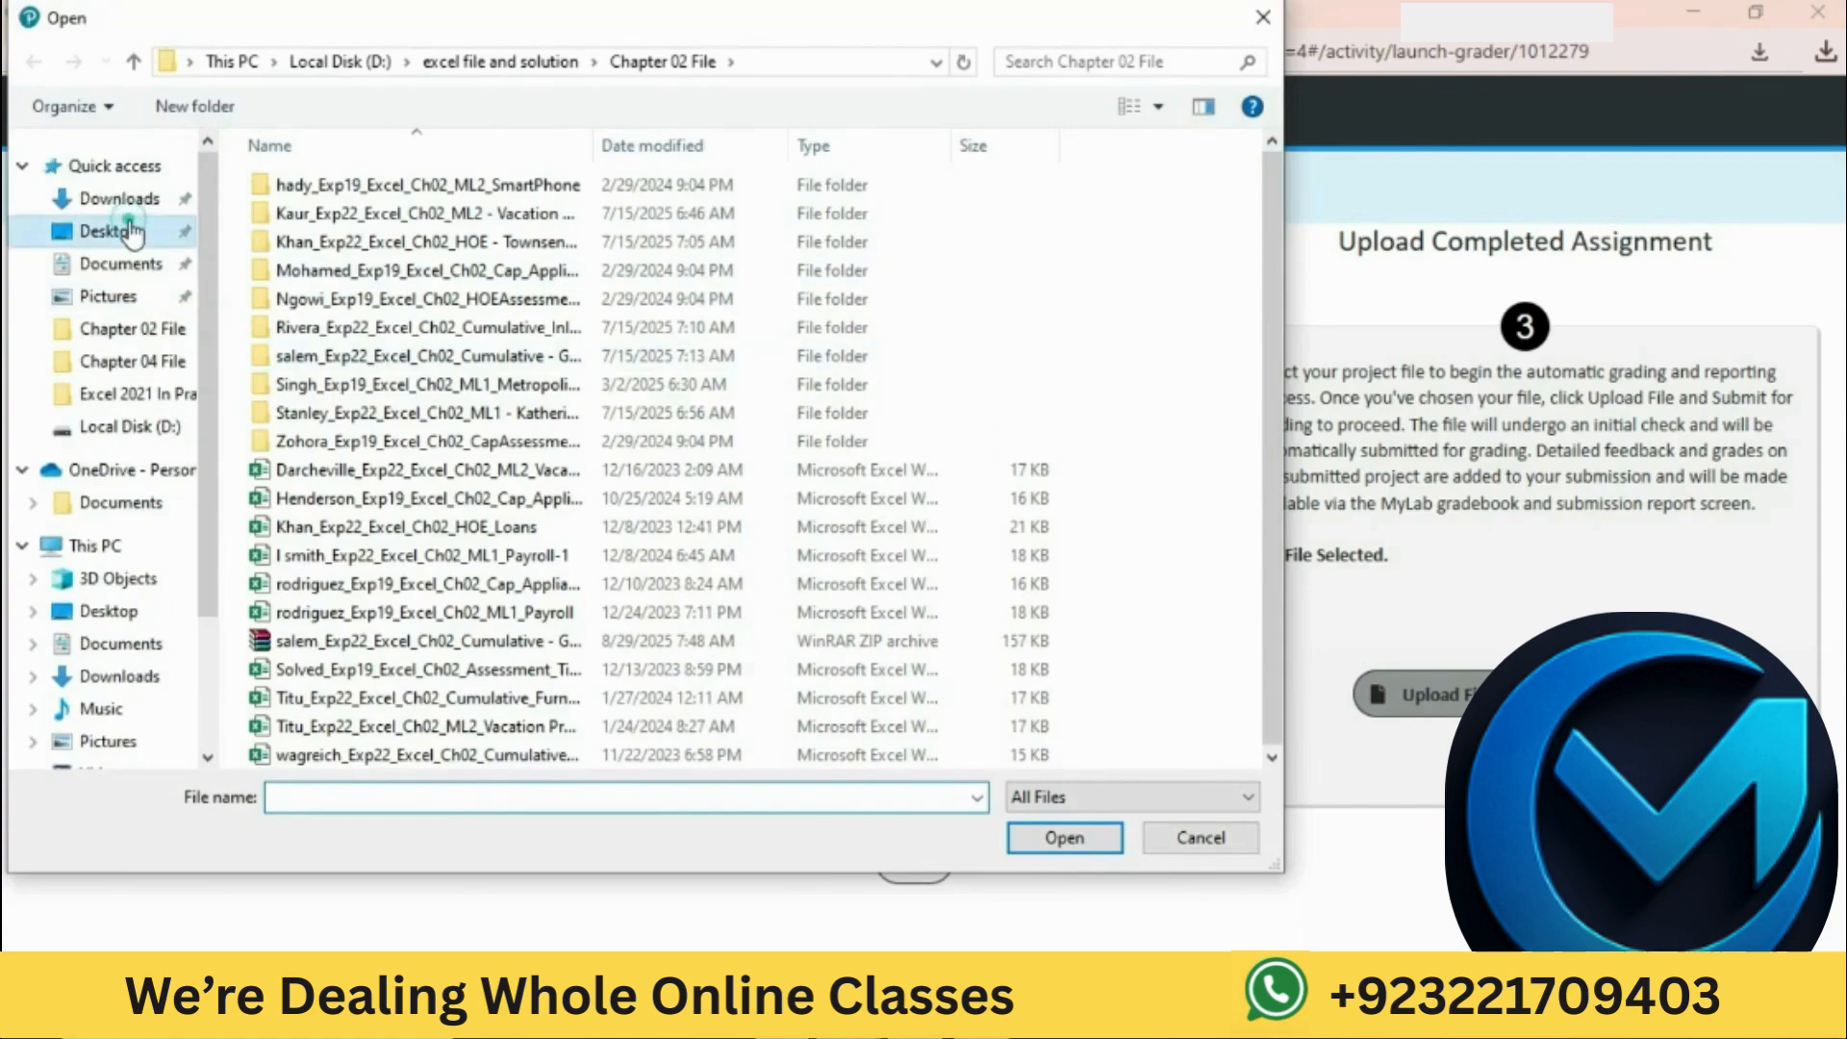
pyautogui.doubleClick(434, 526)
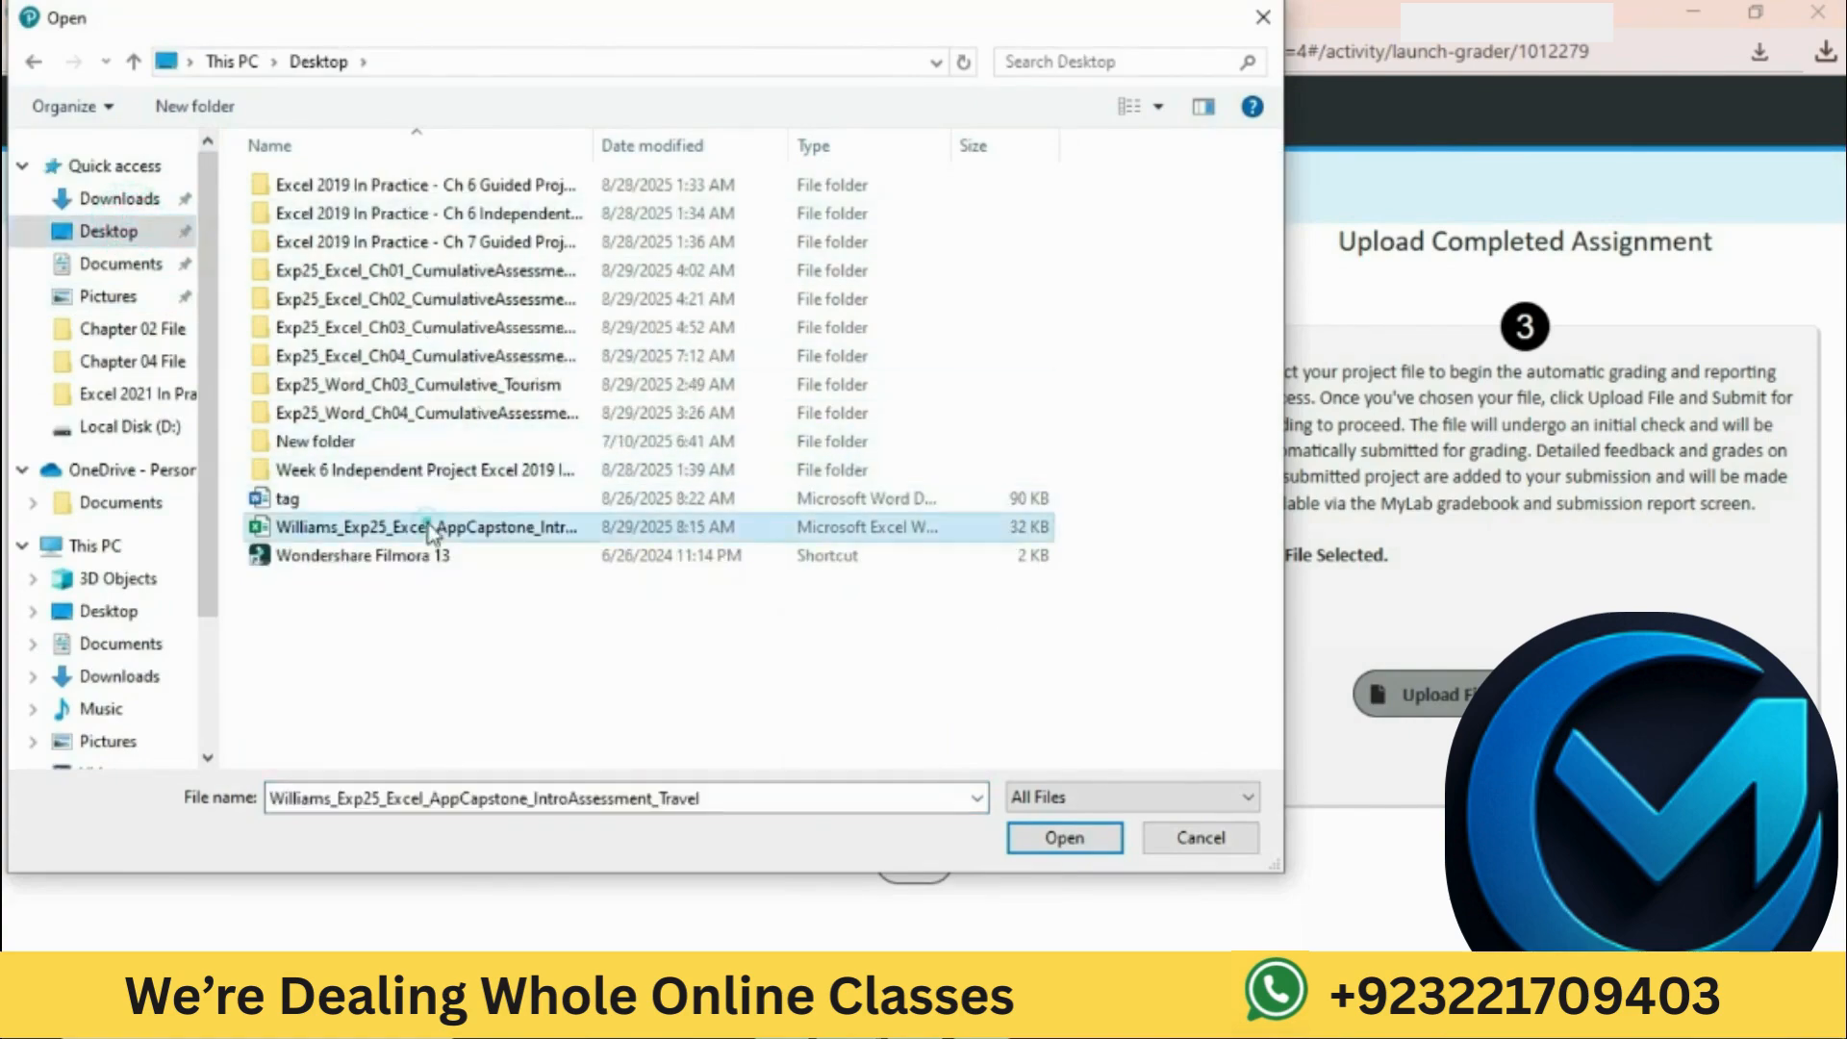
# Step: Submit the uploaded Travel workbook for grading and continue to the assignment's quiz summary
pyautogui.click(1400, 720)
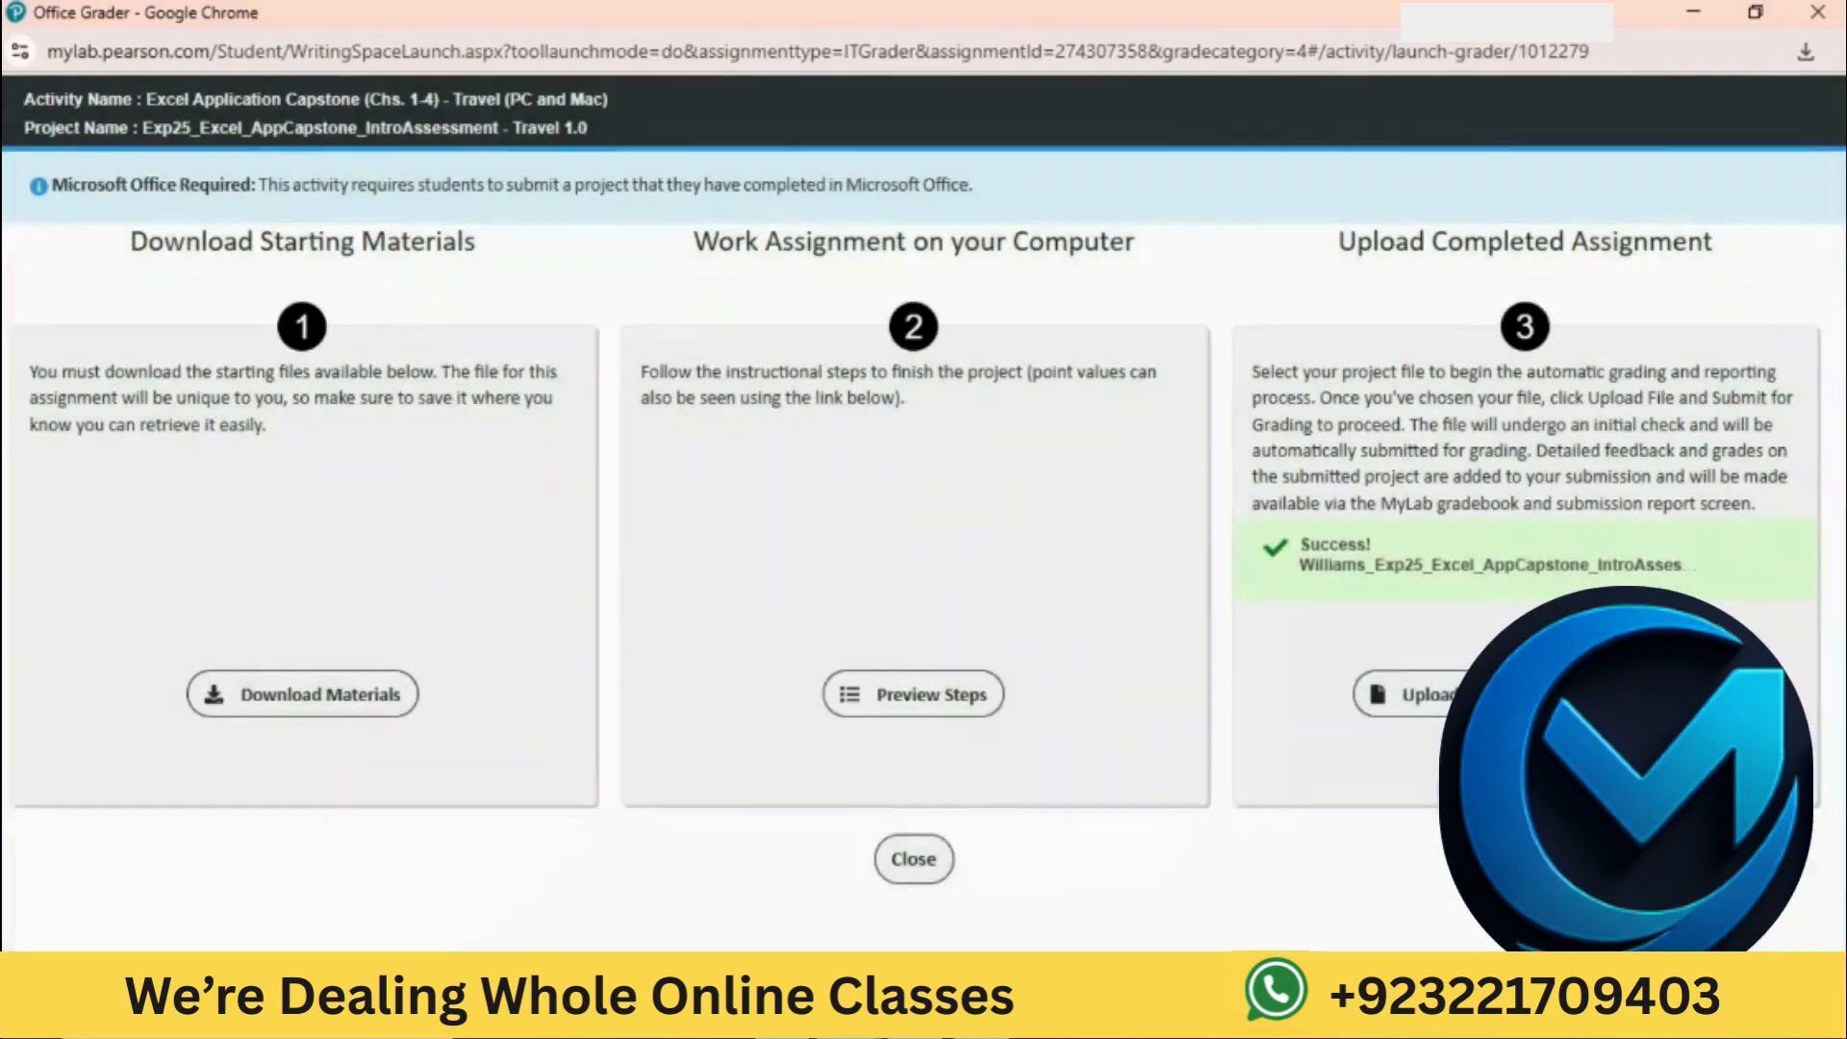
pyautogui.click(1359, 685)
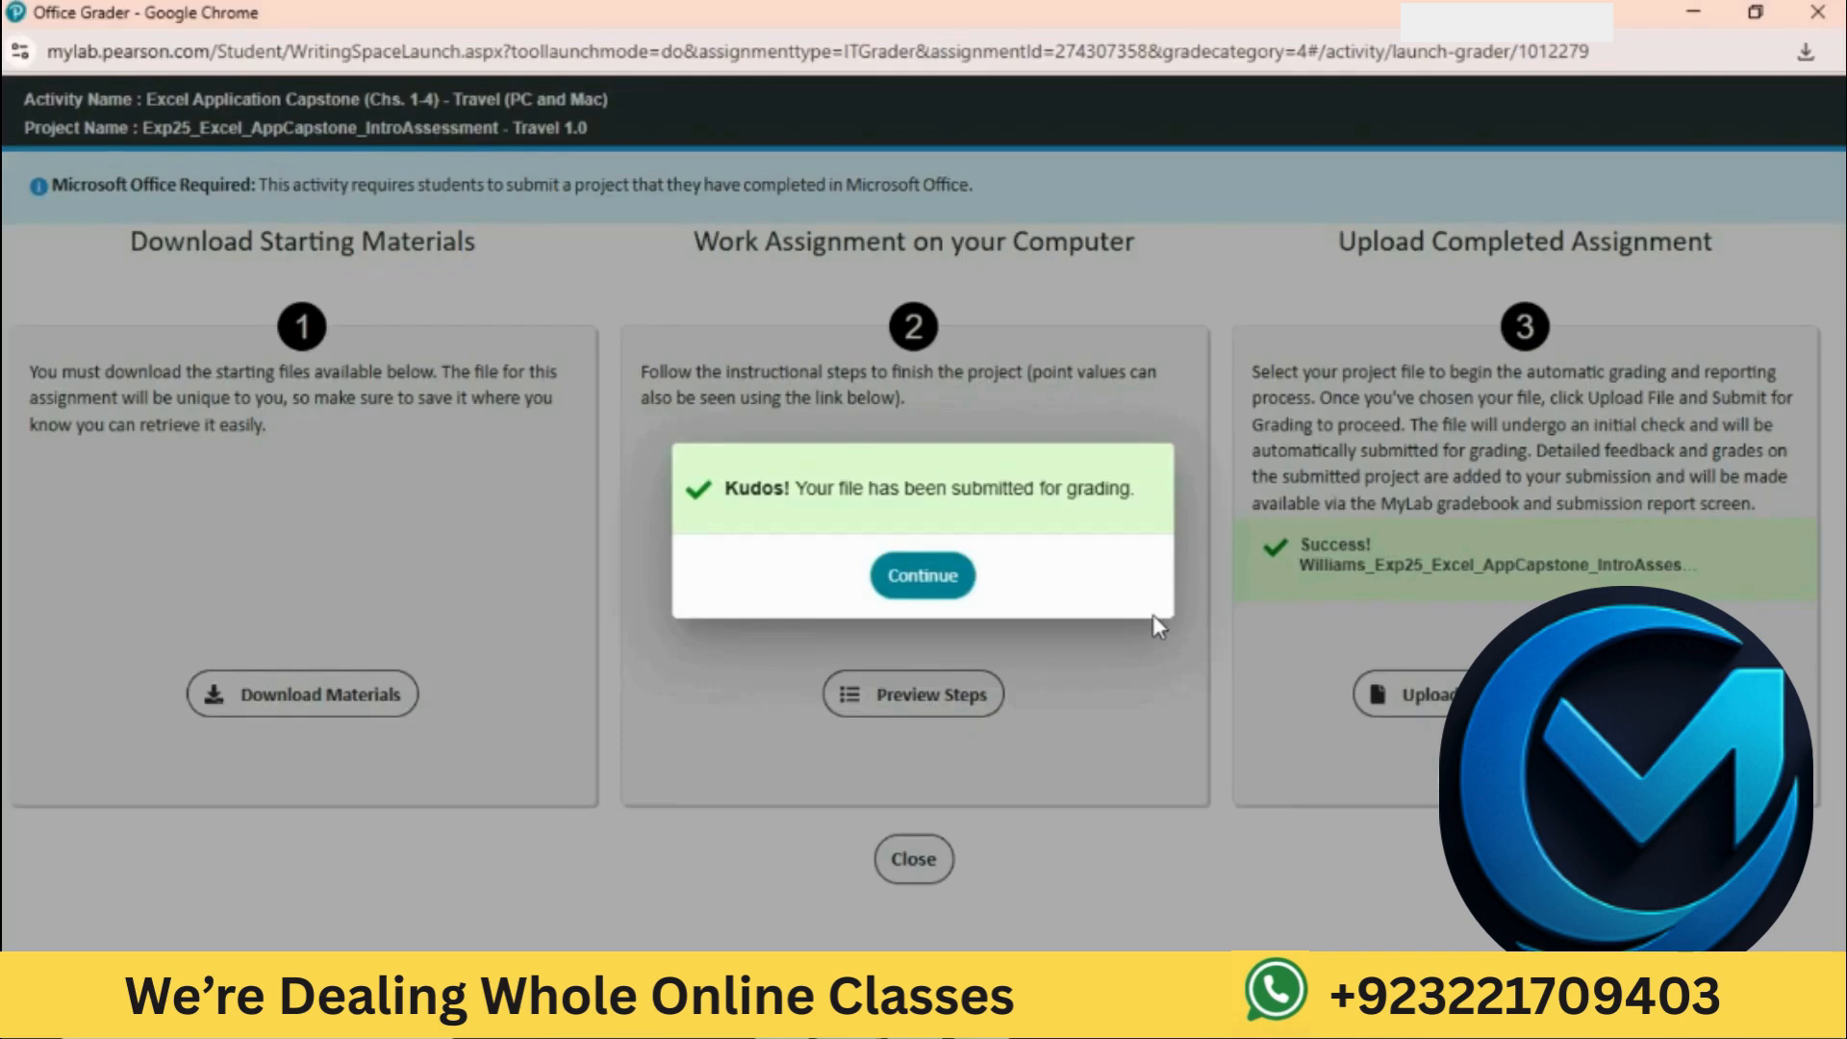
pyautogui.click(890, 588)
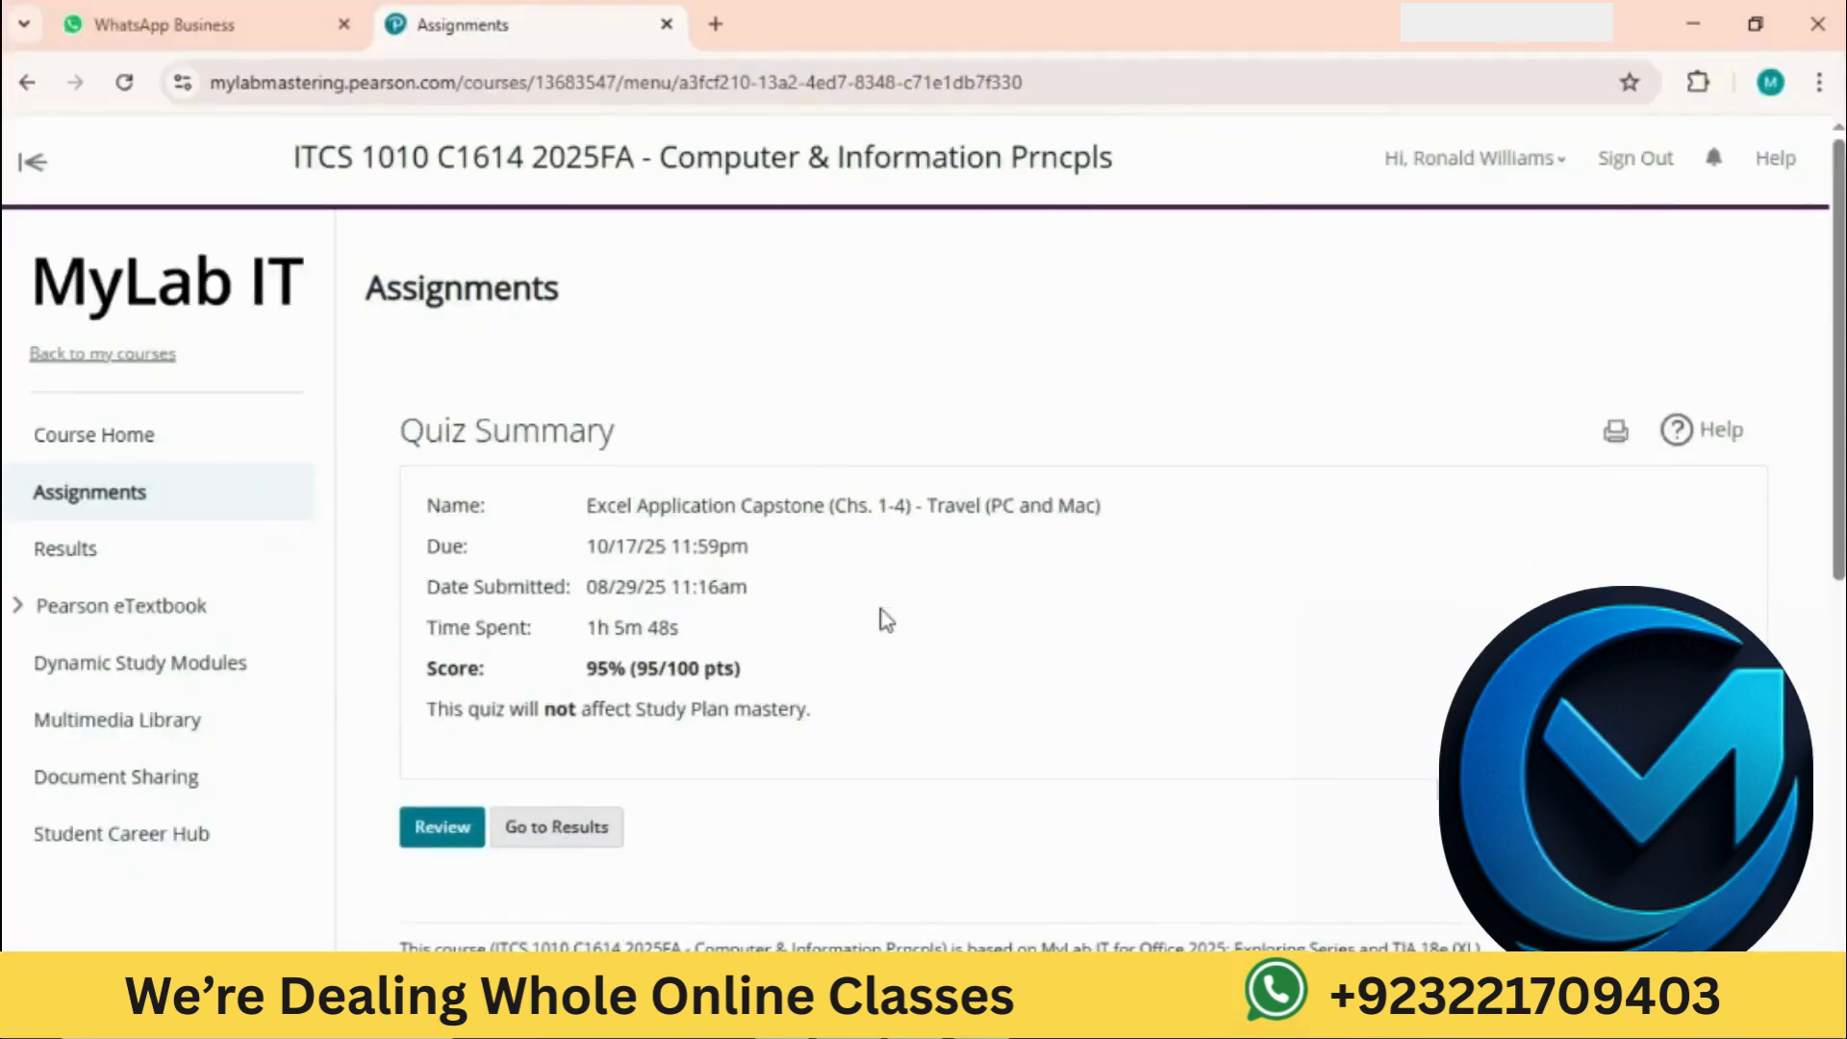
pyautogui.hscroll(-2, 886, 620)
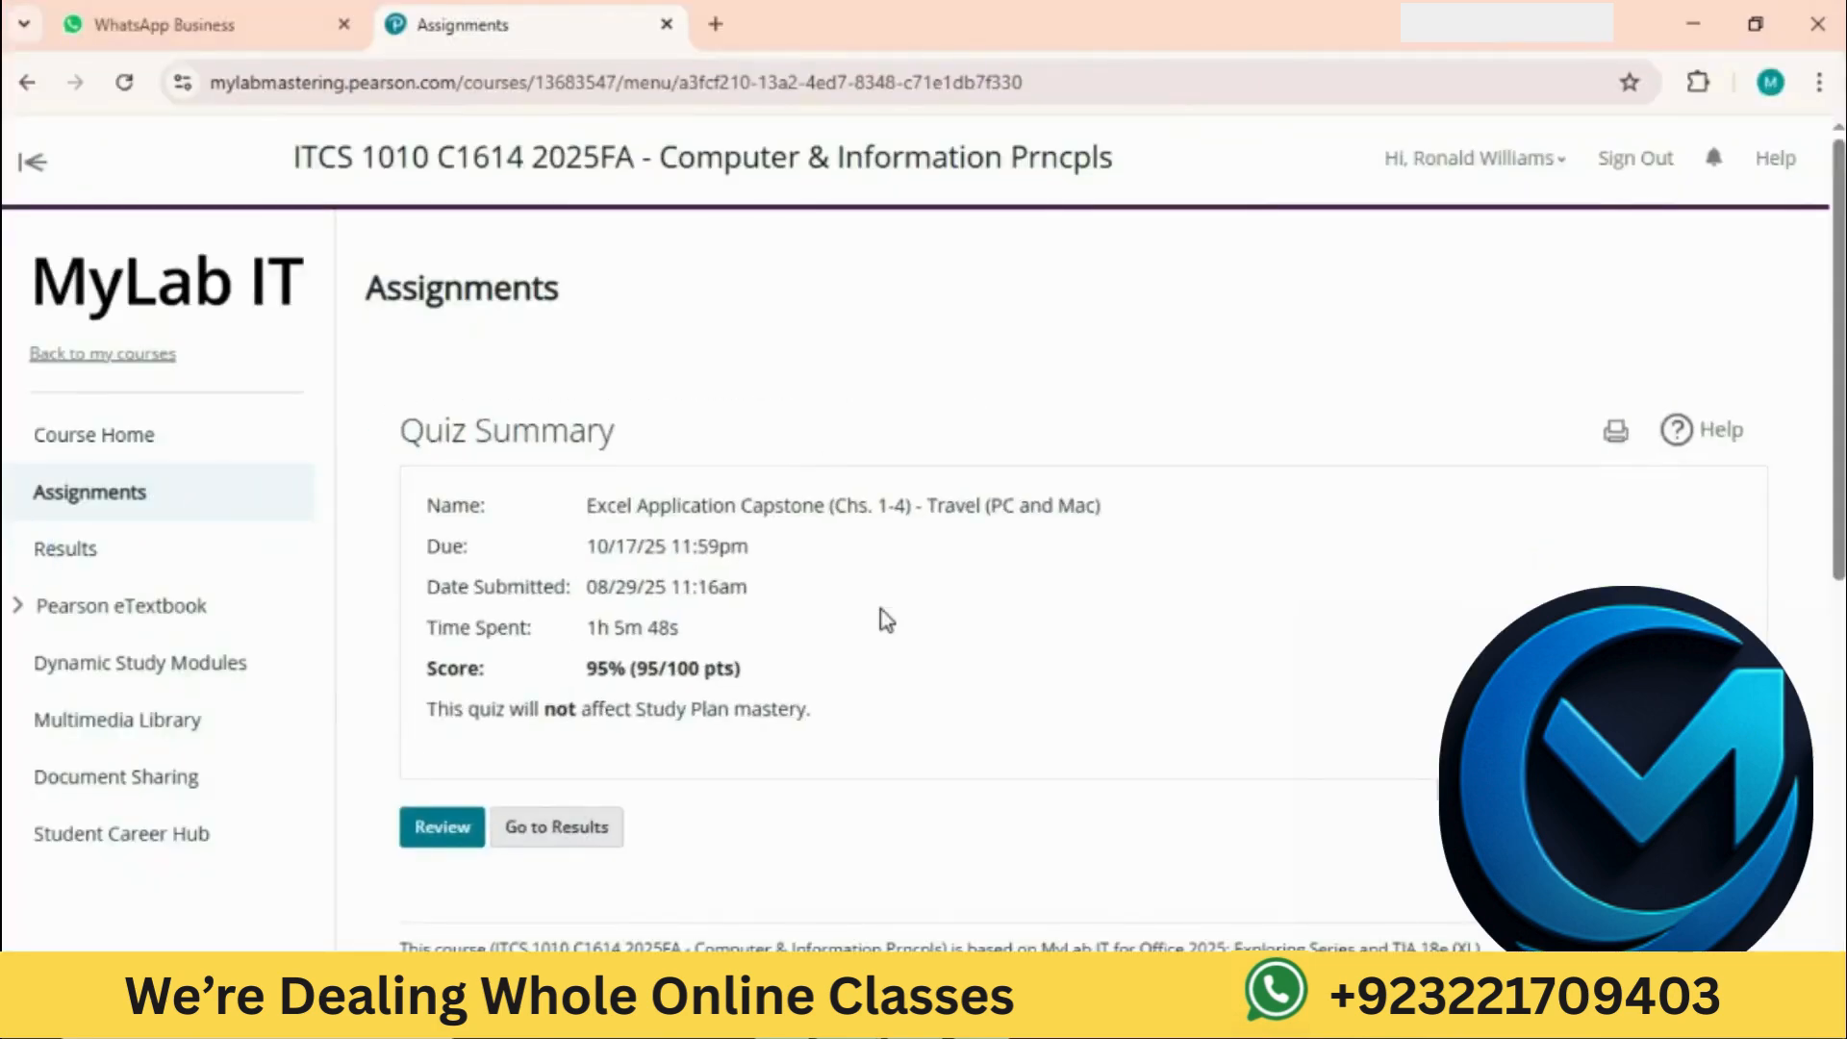